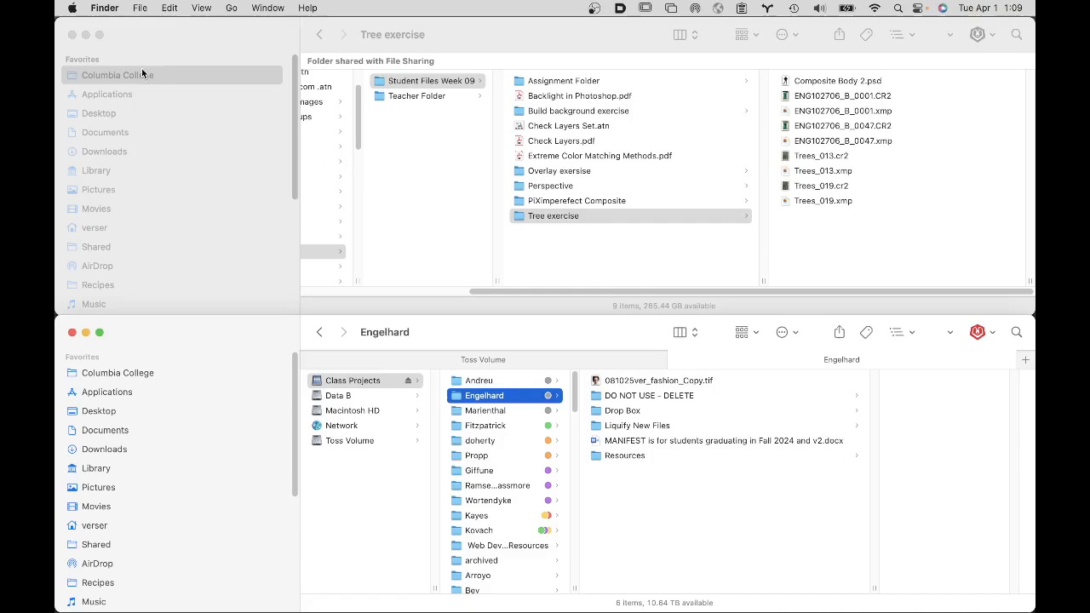
# Step: Open the second version of the MANIFEST document for students graduating in Fall 2024 from the desktop's Manifest 2025 folder
pyautogui.click(127, 109)
pyautogui.click(127, 111)
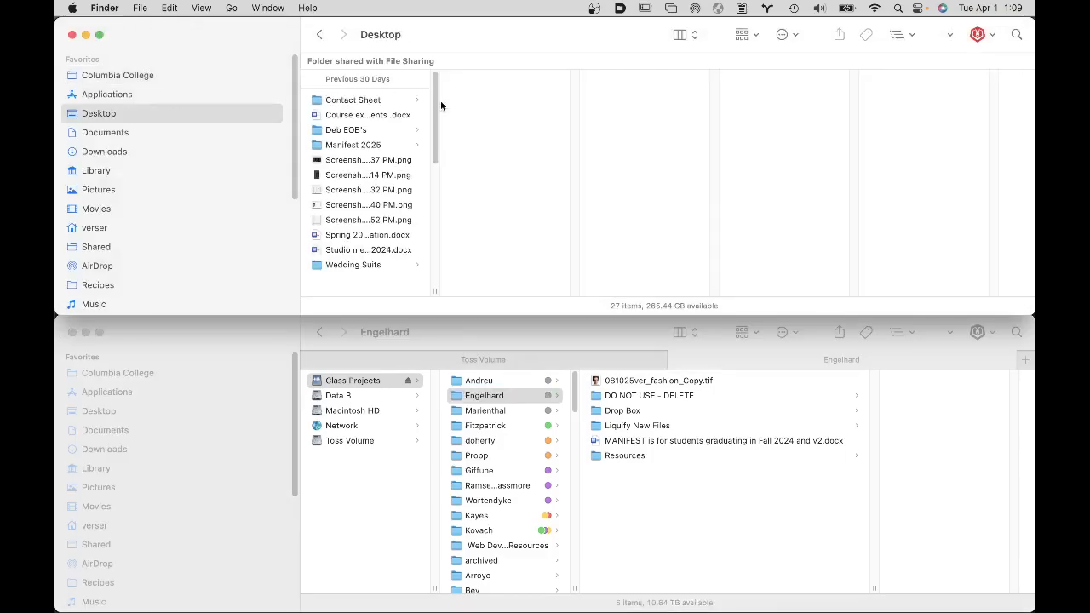
pyautogui.moveTo(435, 290); pyautogui.dragTo(575, 276)
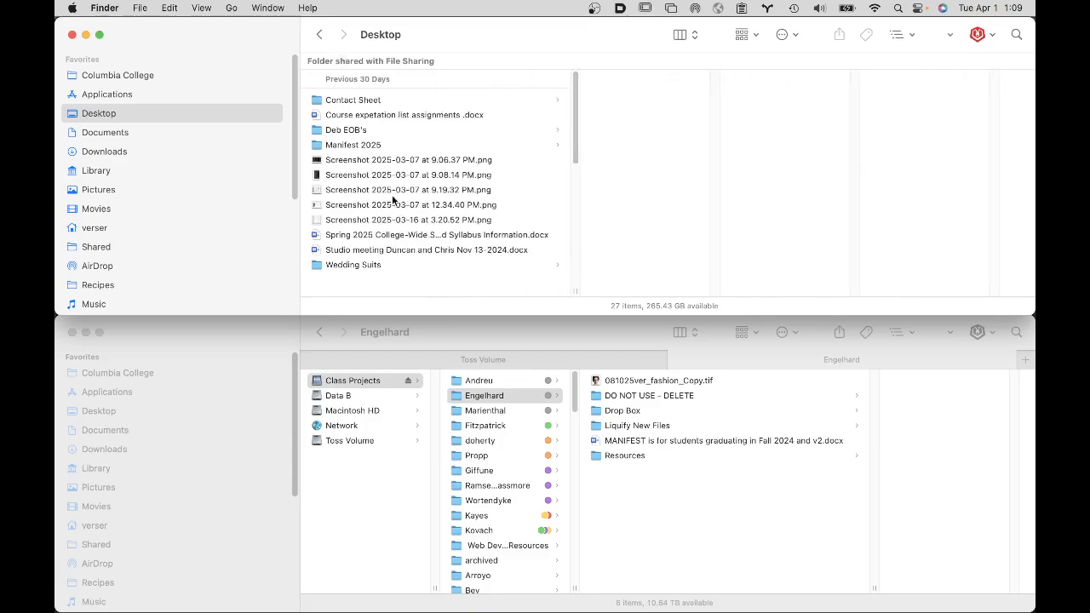
pyautogui.click(384, 149)
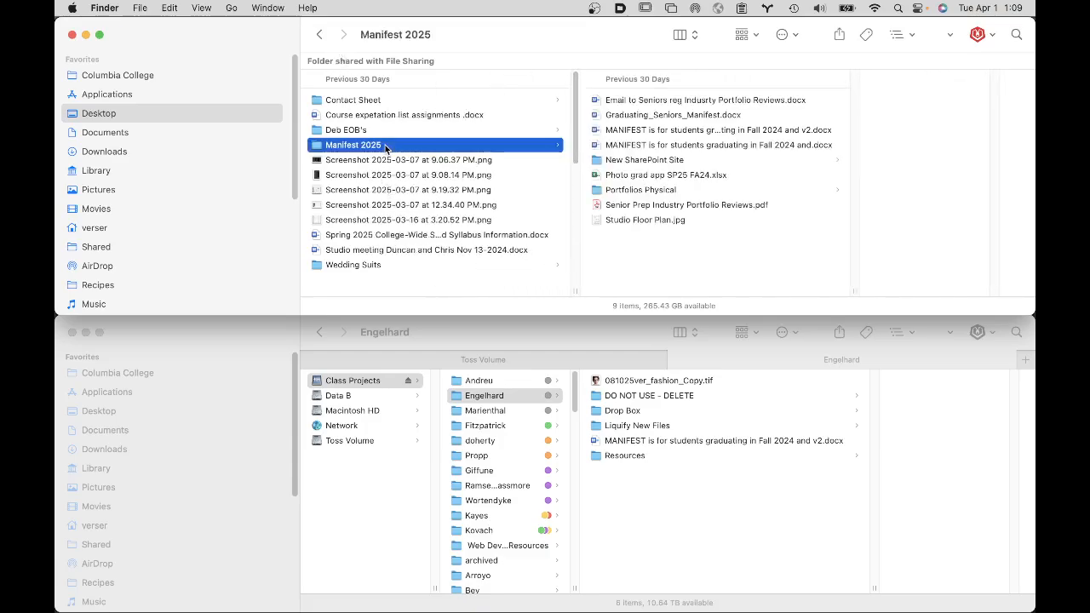
pyautogui.click(634, 132)
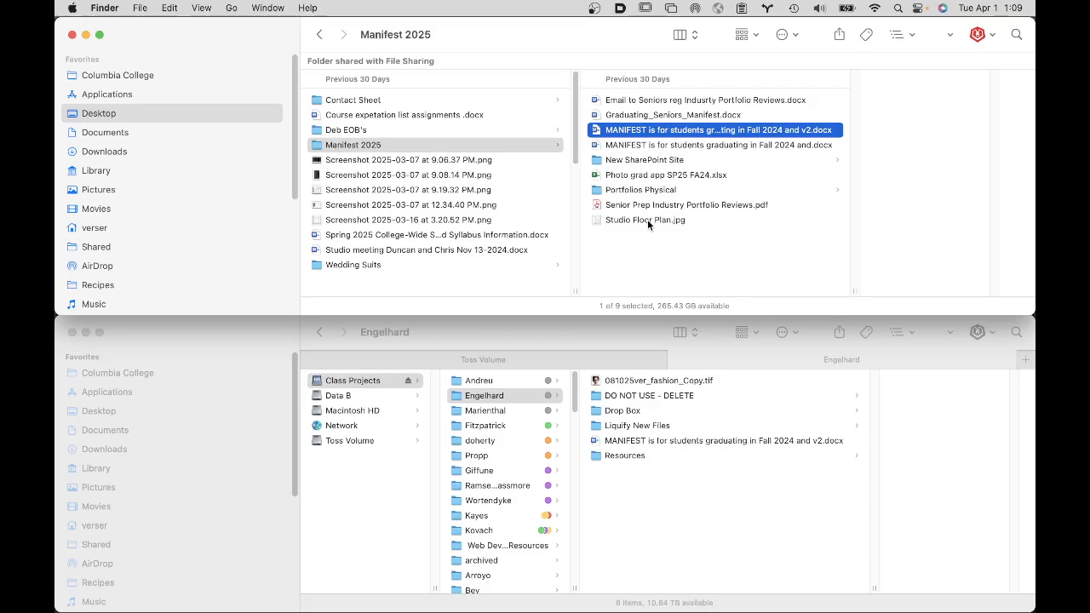
pyautogui.click(608, 384)
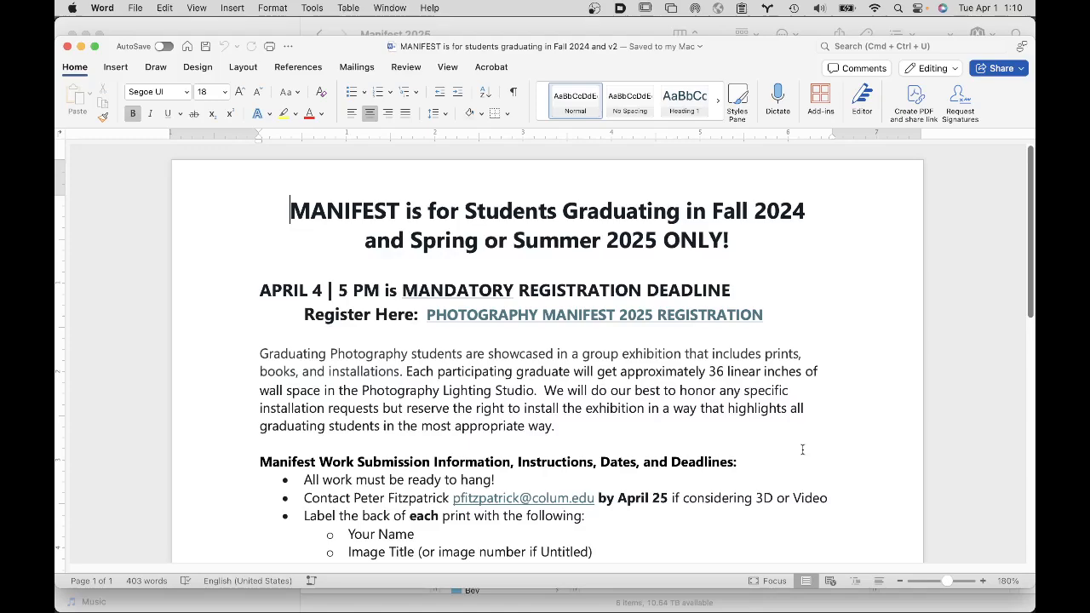
# Step: Read through the MANIFEST document's submission instructions, contacts, drop-off dates and event schedule, then return to its beginning
pyautogui.scroll(-1, 833, 482)
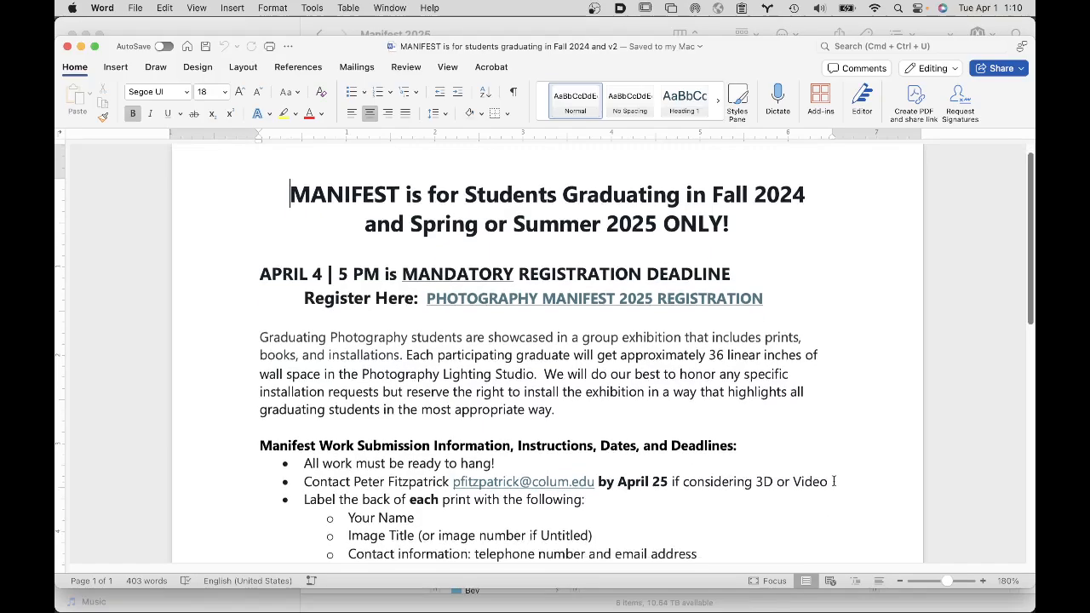
pyautogui.scroll(-5, 834, 482)
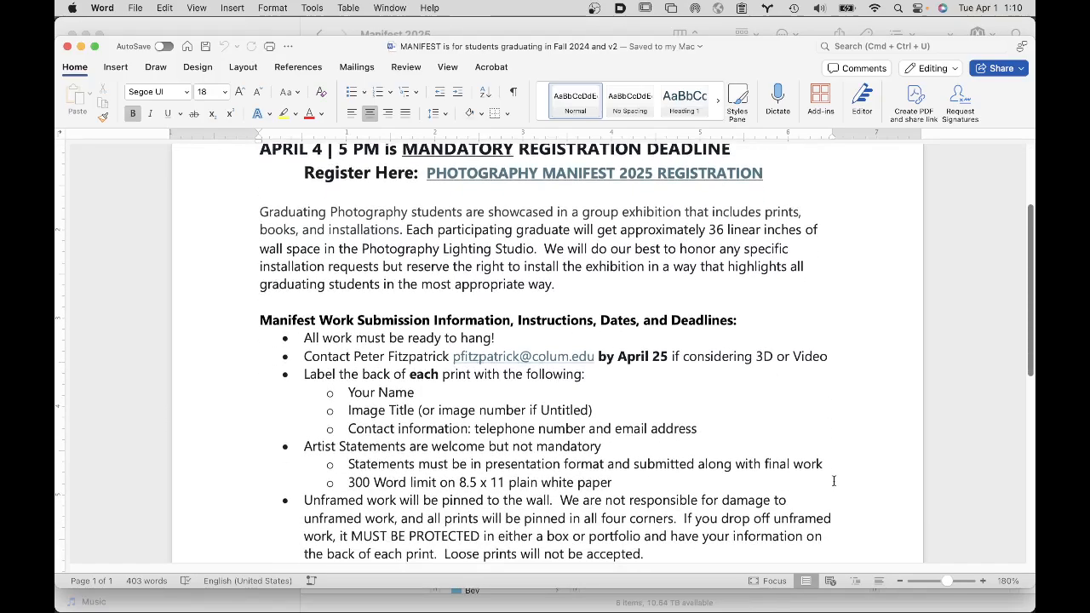
pyautogui.scroll(-5, 834, 482)
pyautogui.scroll(-6, 833, 480)
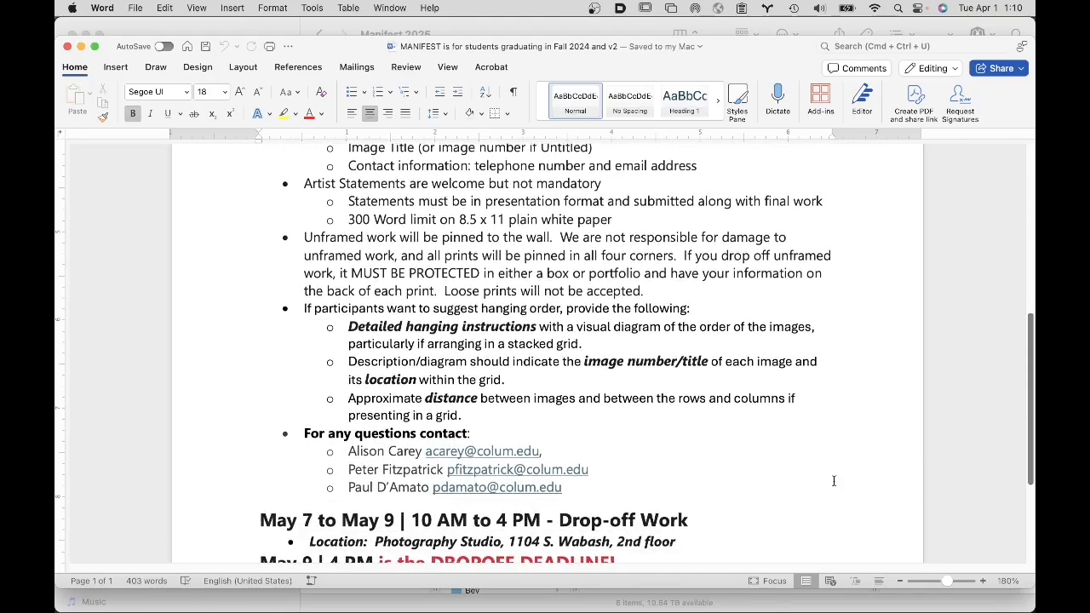
pyautogui.scroll(-4, 832, 472)
pyautogui.scroll(-4, 827, 443)
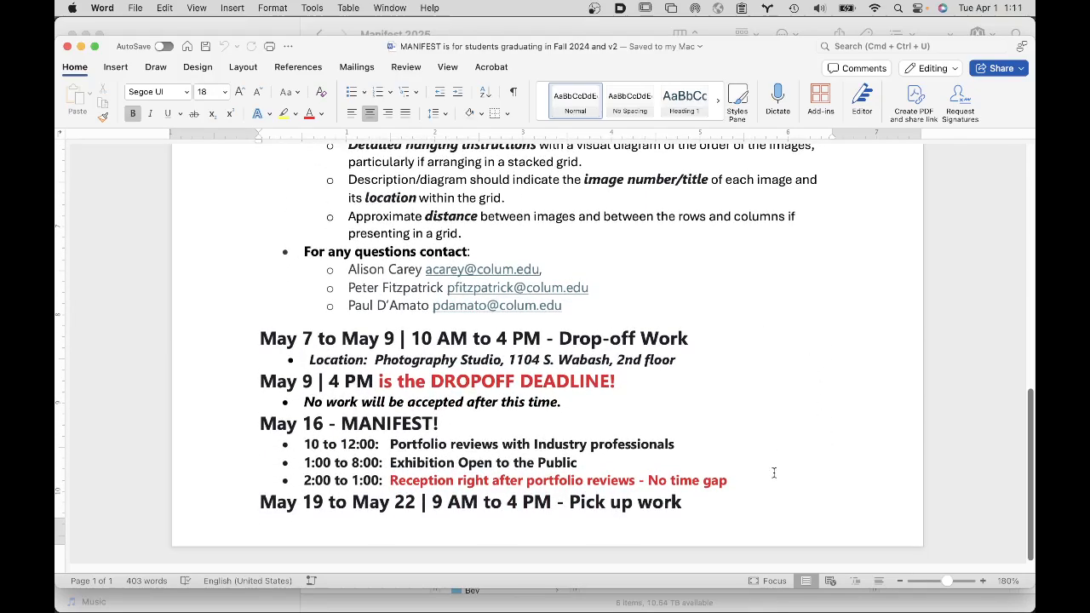
pyautogui.scroll(20, 810, 291)
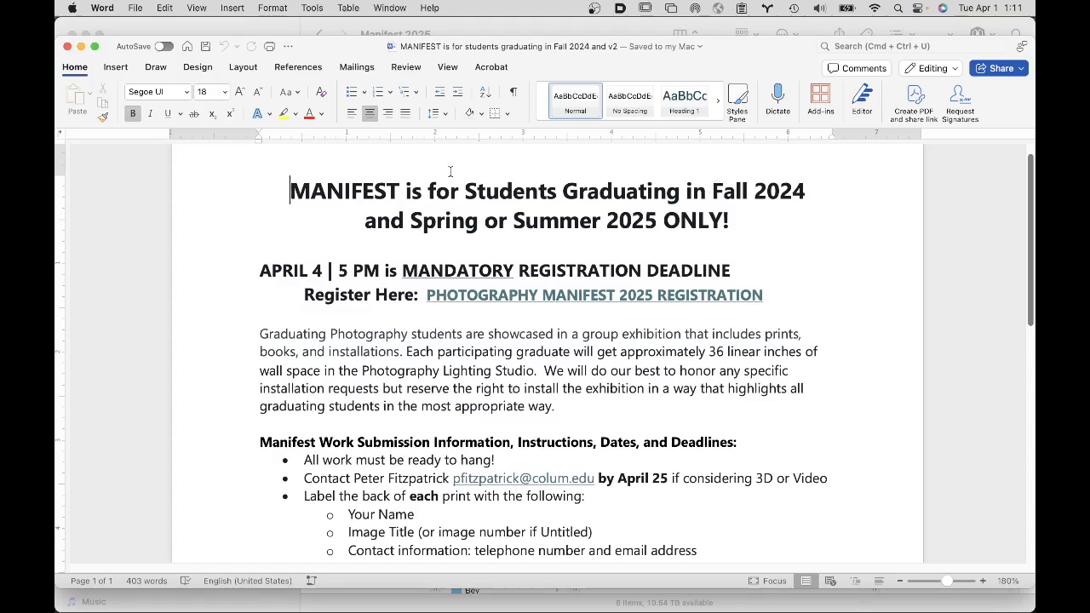
# Step: Open the PHOTOGRAPHY MANIFEST 2025 REGISTRATION link in the browser and sign in with the saved college account
pyautogui.click(538, 296)
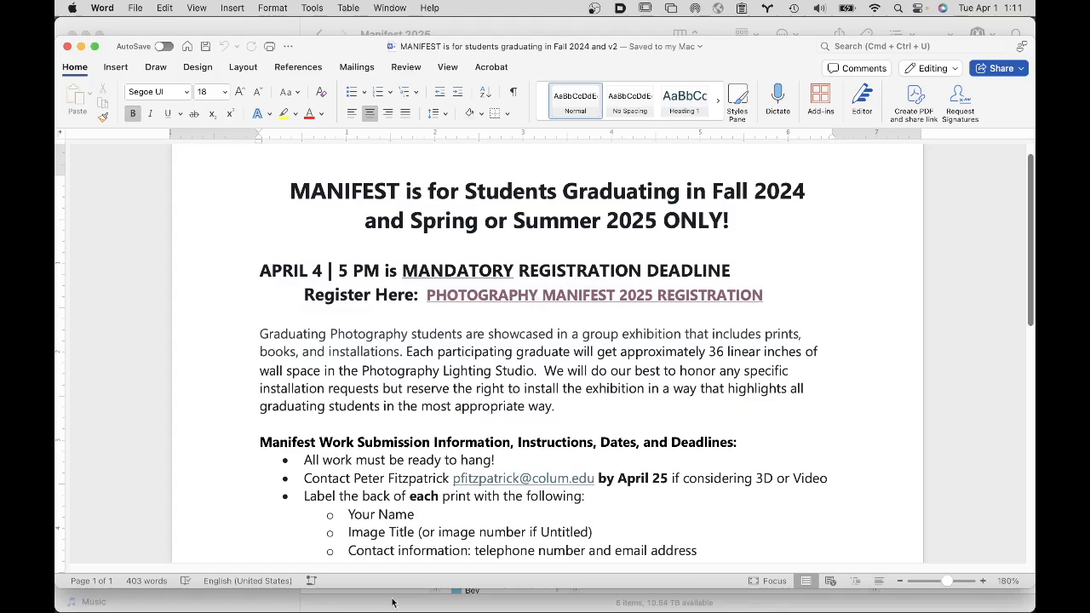
pyautogui.moveTo(299, 606)
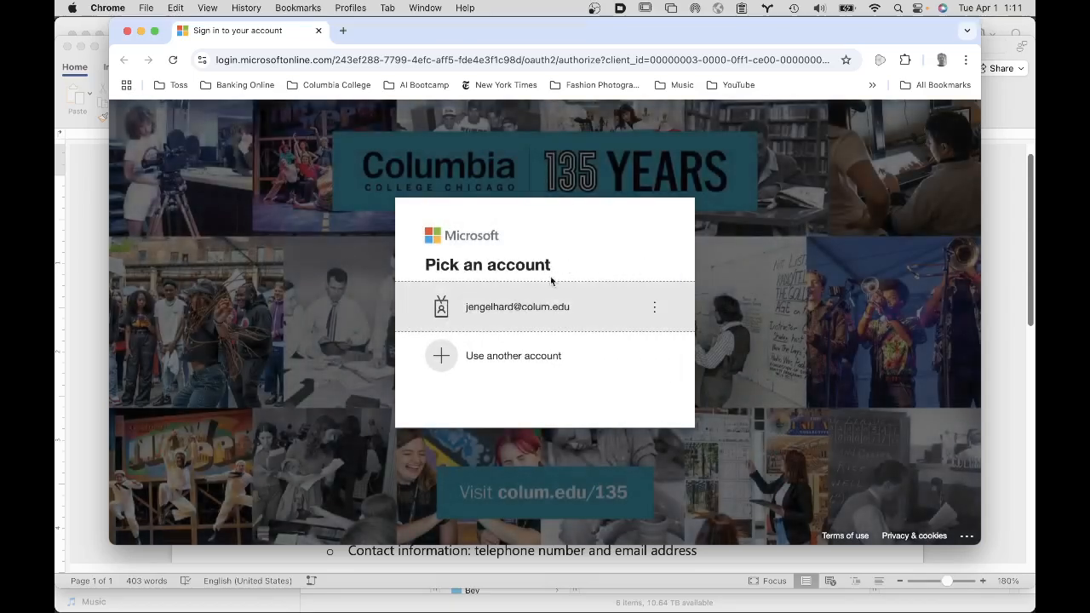
pyautogui.click(539, 313)
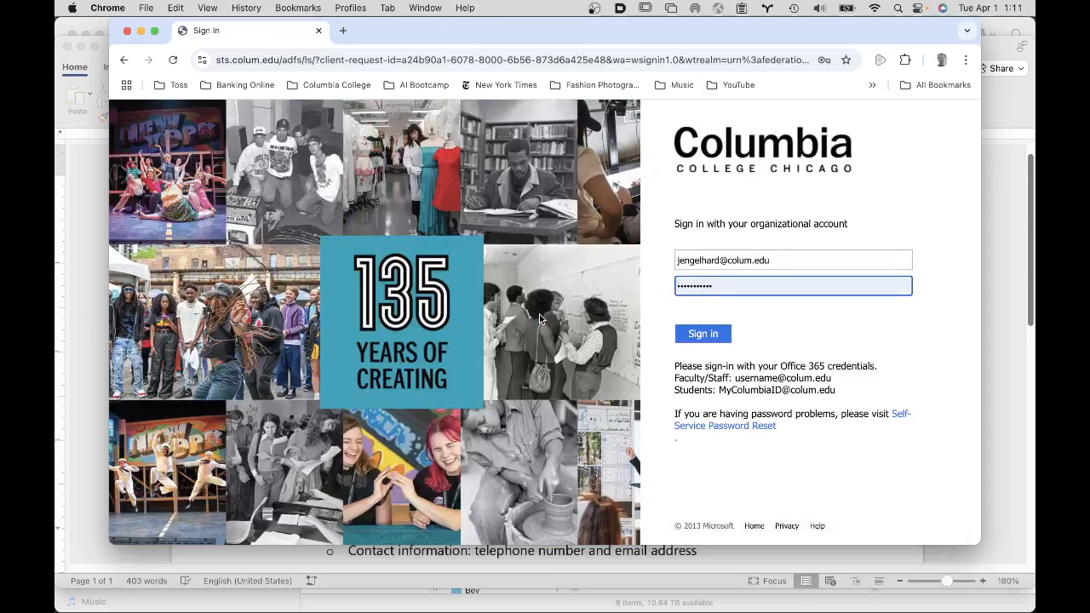
pyautogui.click(705, 334)
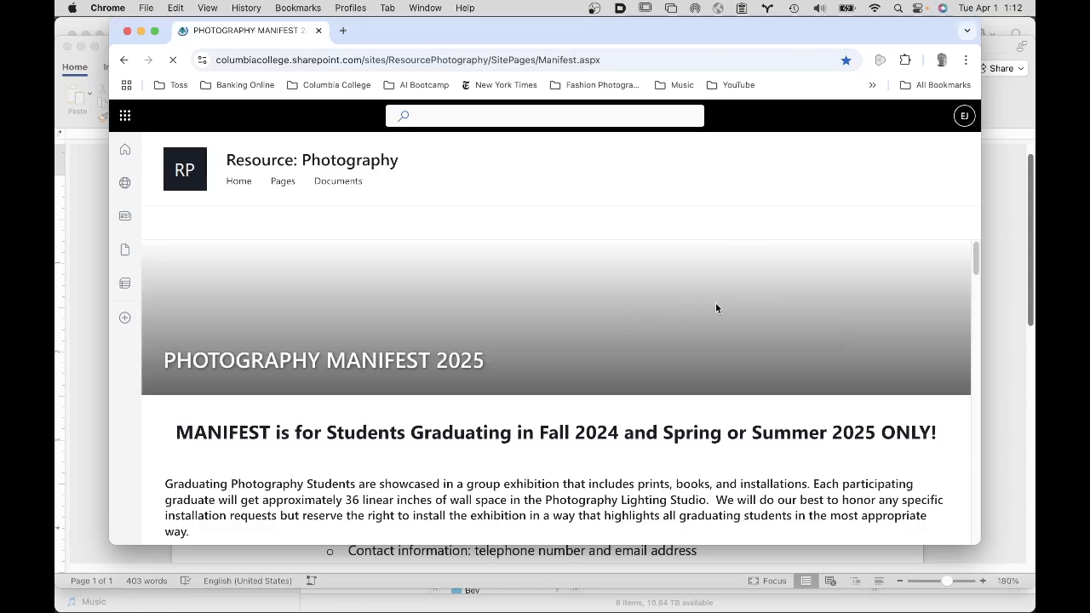
# Step: Examine the registration deadline and the embedded registration form on the PHOTOGRAPHY MANIFEST 2025 page
pyautogui.scroll(-4, 716, 308)
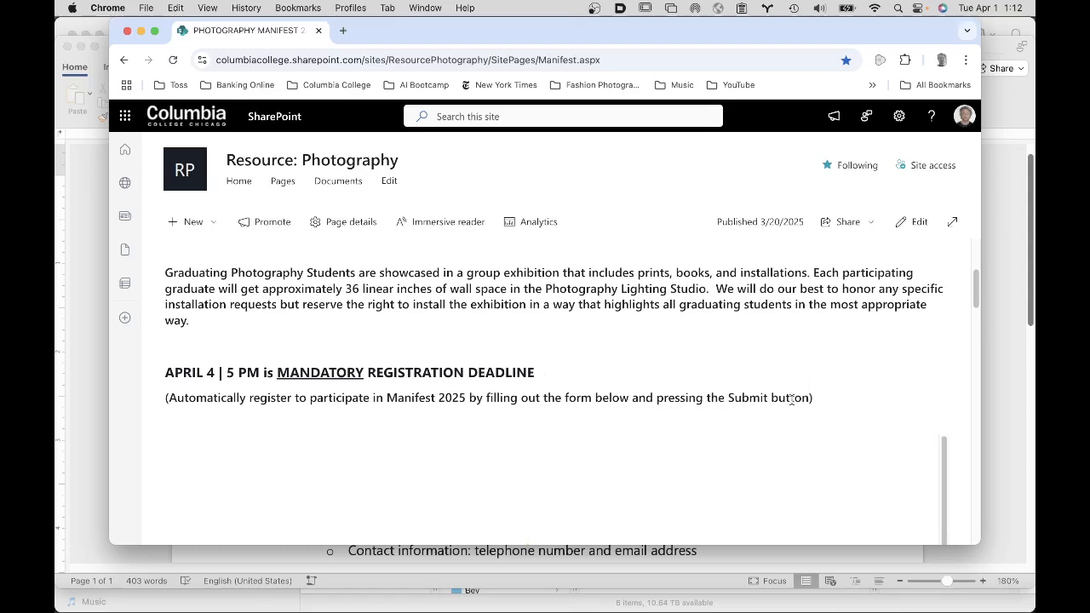
pyautogui.scroll(-2, 792, 399)
pyautogui.scroll(-2, 792, 399)
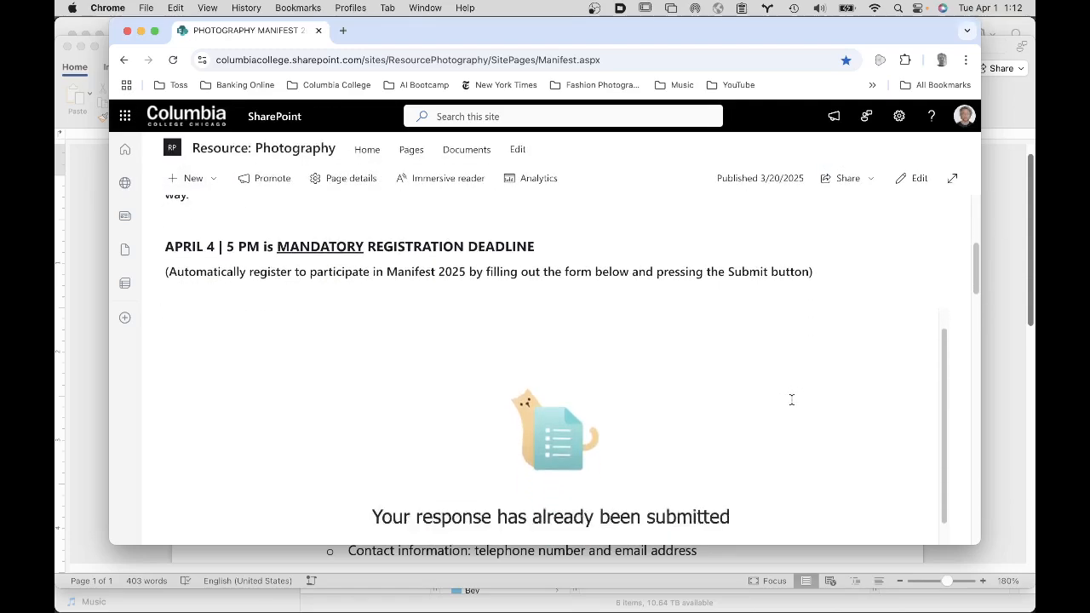
pyautogui.scroll(-1, 781, 392)
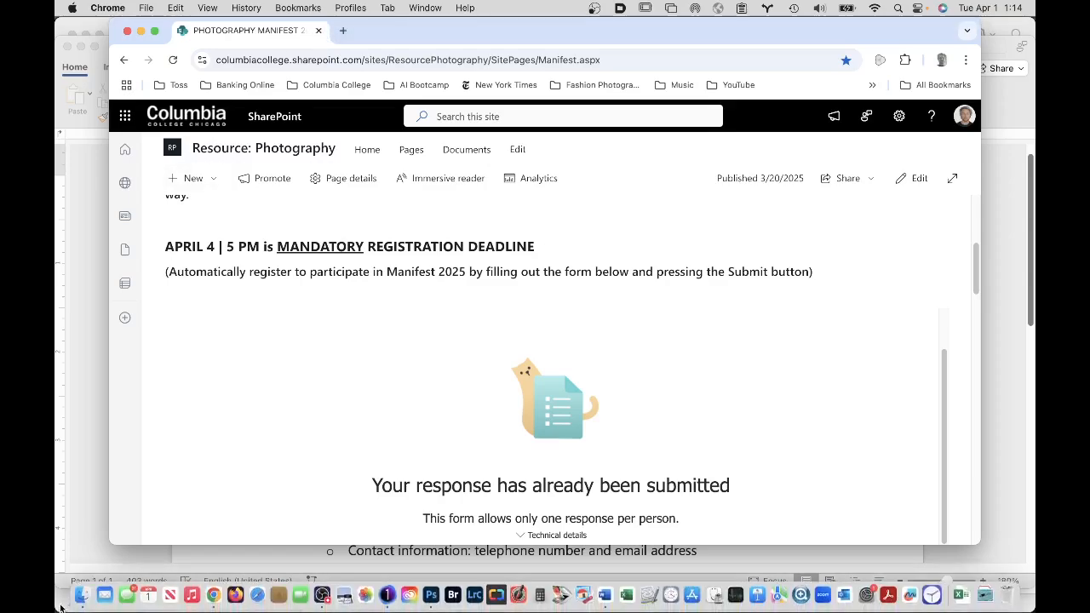
# Step: Switch to Finder, locate 081025ver_fashion_Copy.tif on Toss Volume and open it in Photoshop
pyautogui.click(82, 594)
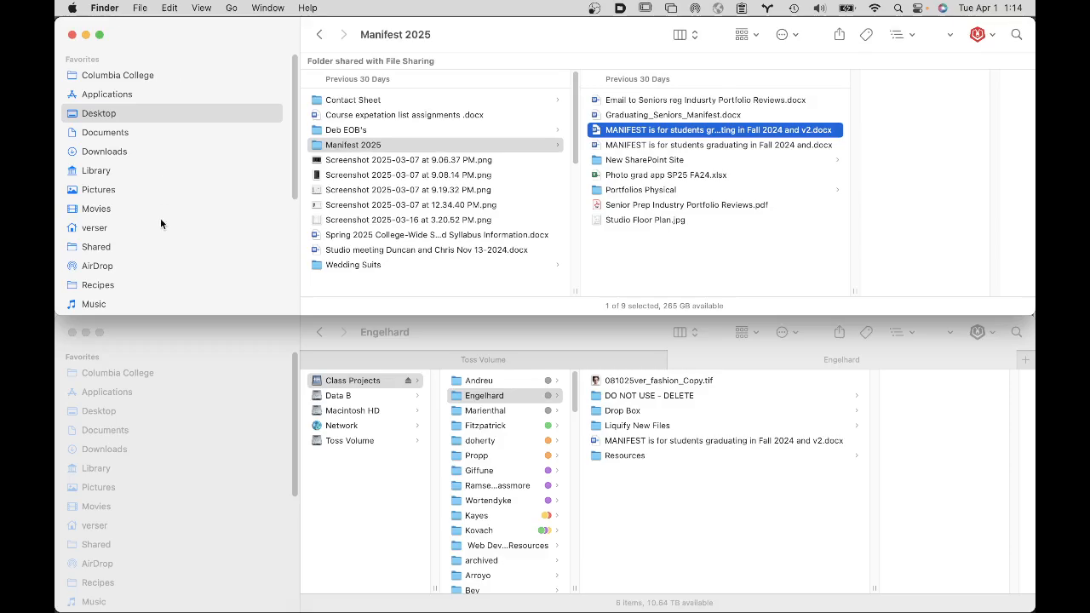
pyautogui.scroll(-5, 160, 224)
pyautogui.scroll(-5, 160, 225)
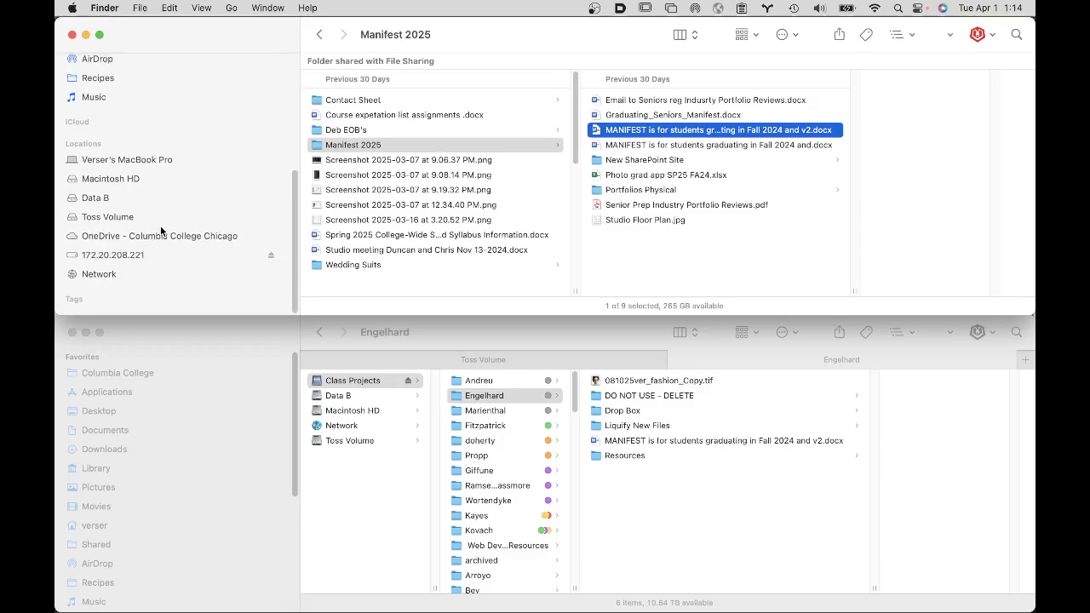
pyautogui.click(122, 221)
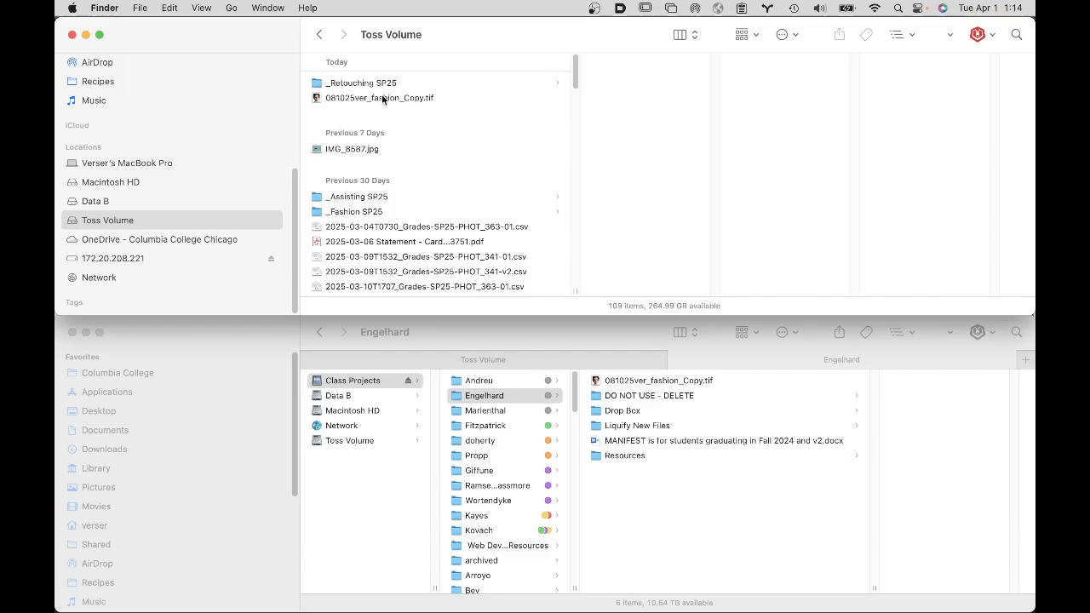
pyautogui.moveTo(331, 101); pyautogui.dragTo(431, 598)
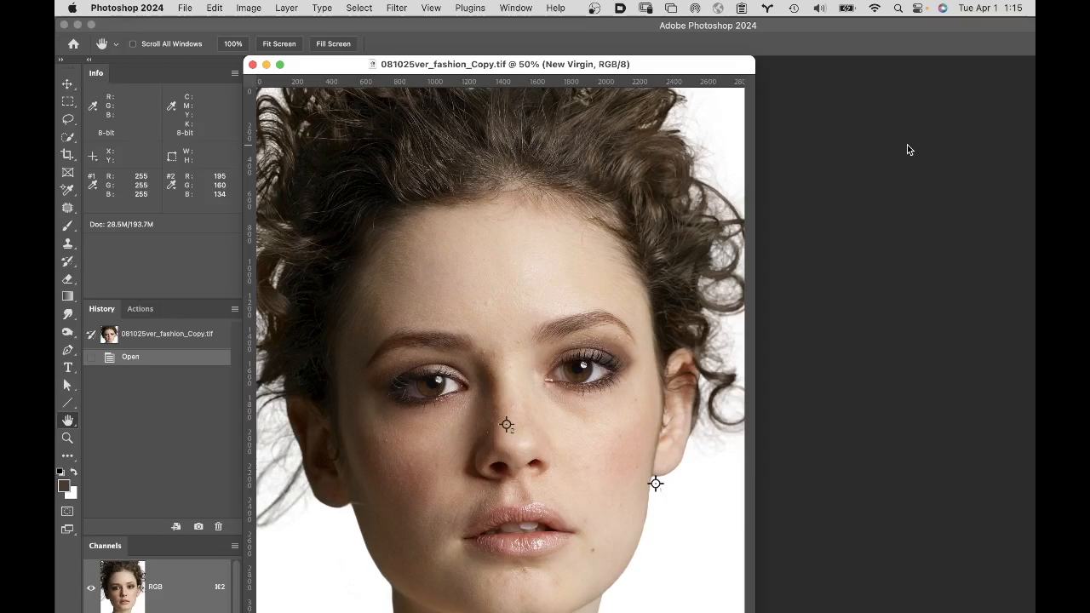
pyautogui.doubleClick(838, 28)
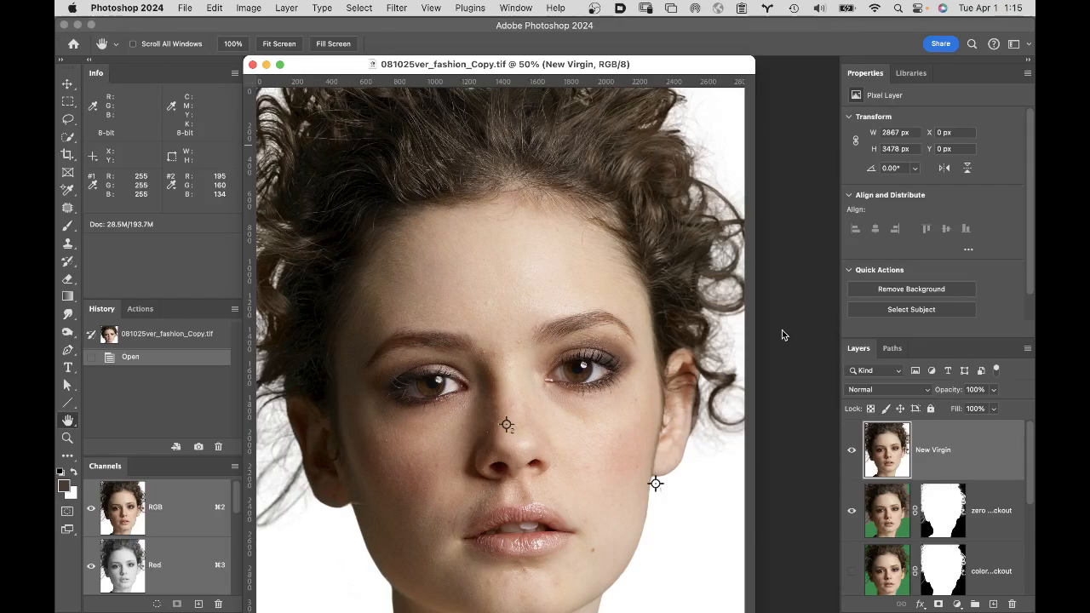
# Step: Inspect the portrait at 100% magnification, covering the cheeks, lips, jawline, eye and the hair edge
pyautogui.click(68, 421)
pyautogui.doubleClick(68, 421)
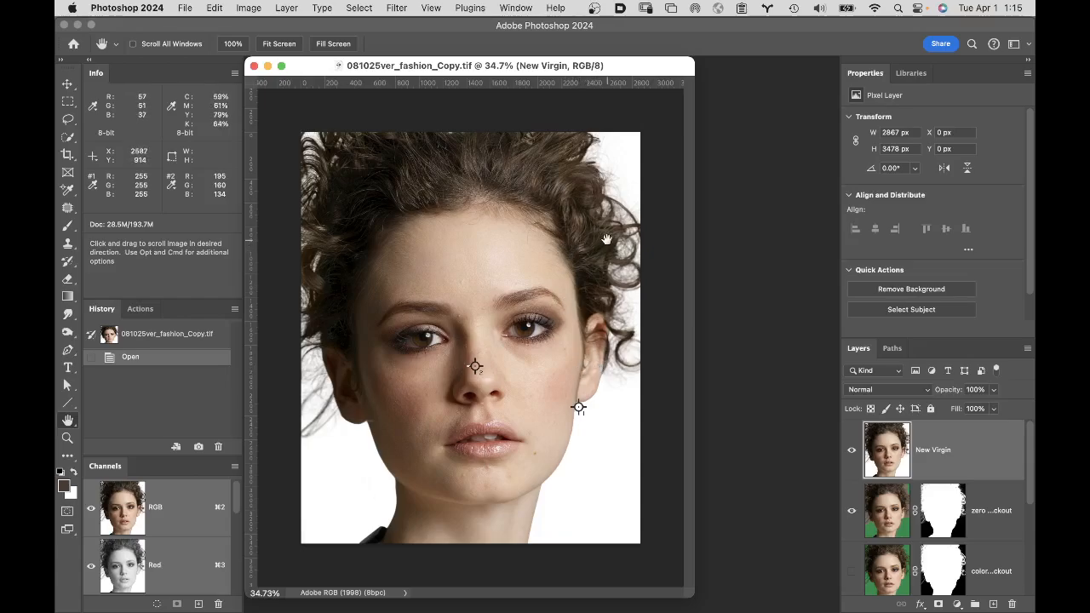
pyautogui.keyDown('super'); pyautogui.click(593, 343); pyautogui.keyUp('super')
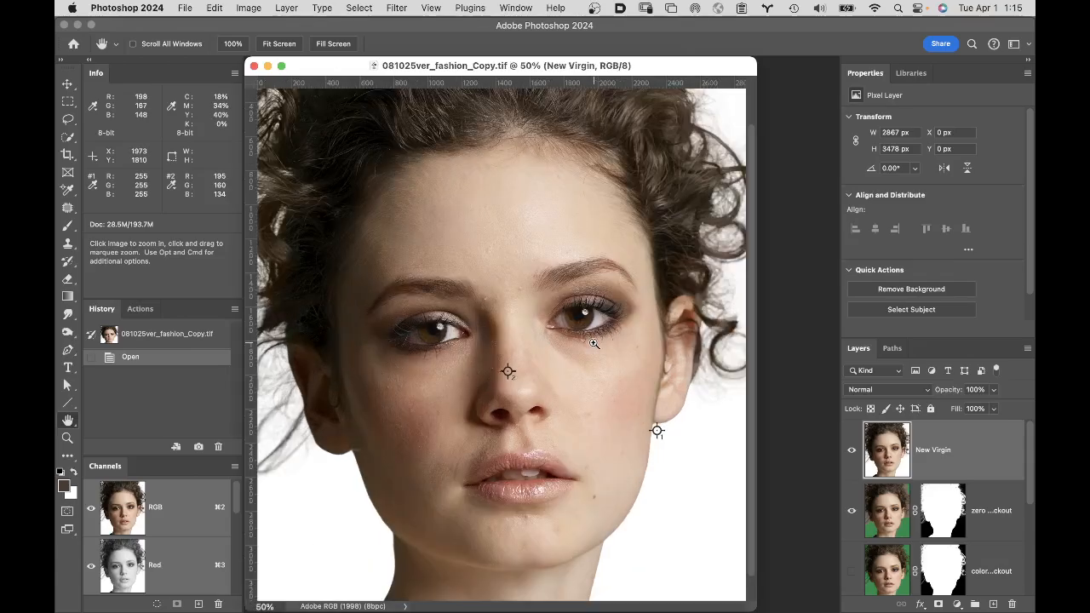
pyautogui.keyDown('super'); pyautogui.click(594, 344); pyautogui.keyUp('super')
pyautogui.keyDown('super'); pyautogui.click(657, 511); pyautogui.keyUp('super')
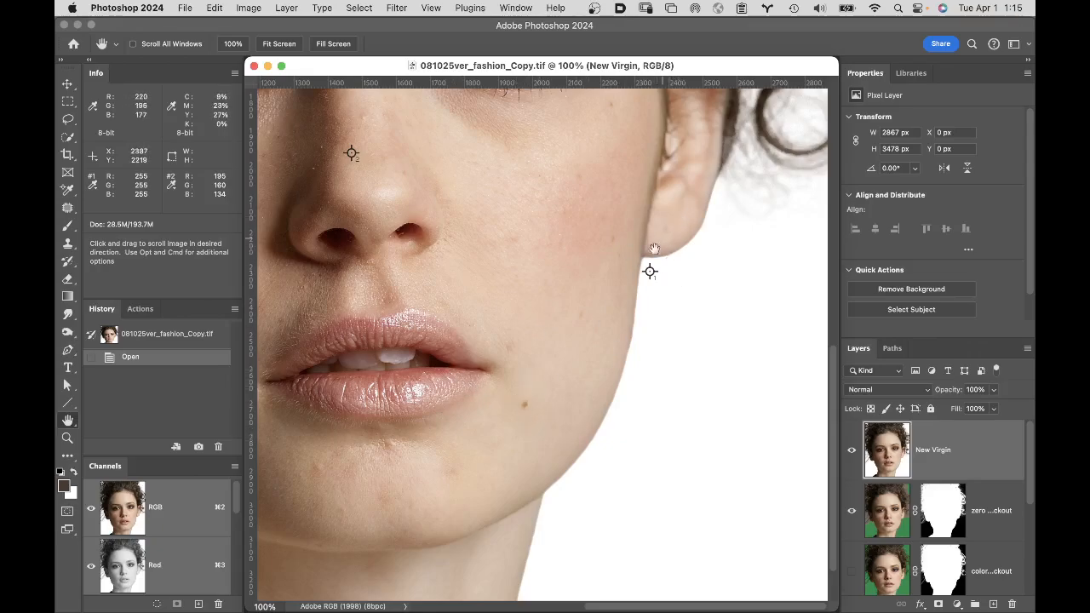
pyautogui.moveTo(923, 324); pyautogui.dragTo(892, 309)
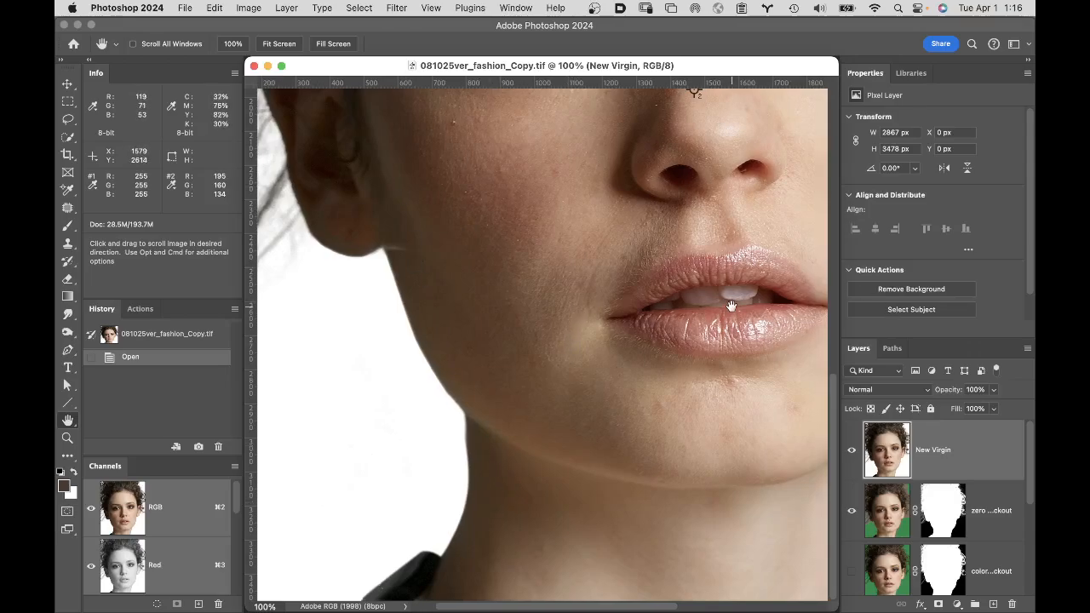
pyautogui.hscroll(10, 511, 311)
pyautogui.scroll(2, 417, 316)
pyautogui.moveTo(664, 84); pyautogui.dragTo(566, 26)
pyautogui.scroll(6, 543, 211)
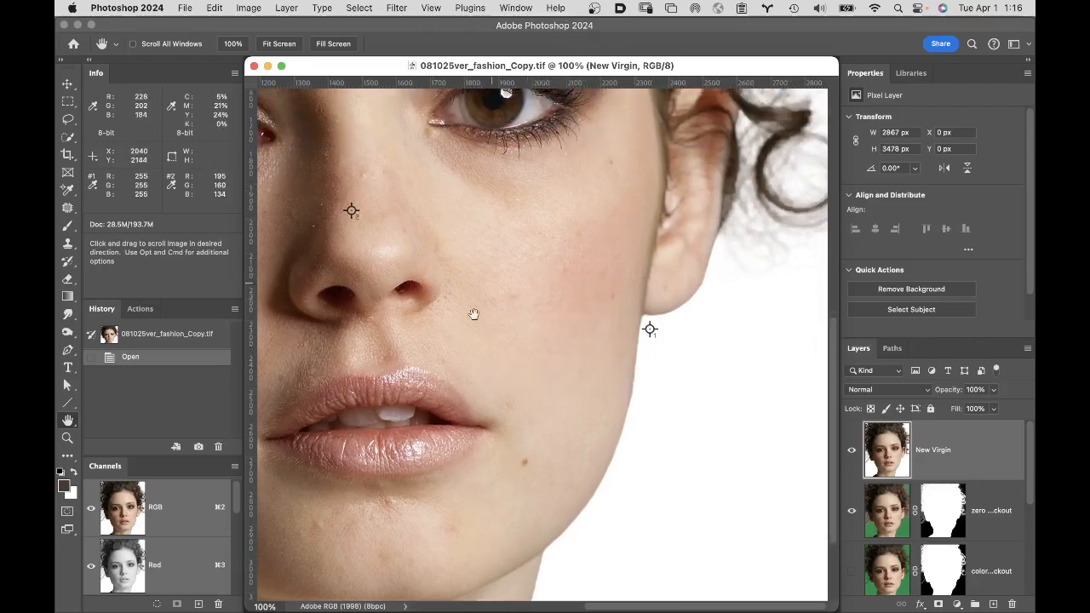
pyautogui.scroll(2, 506, 281)
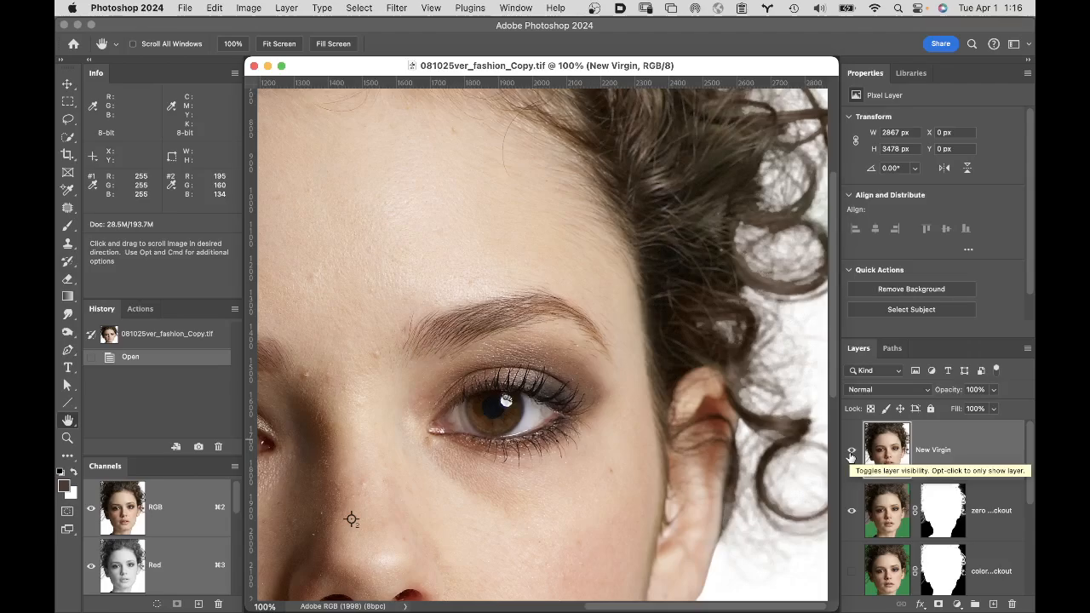
# Step: Hide the New Virgin layer and compare the hair edge with the mask of the layer beneath it on and off, leaving the mask disabled
pyautogui.click(850, 456)
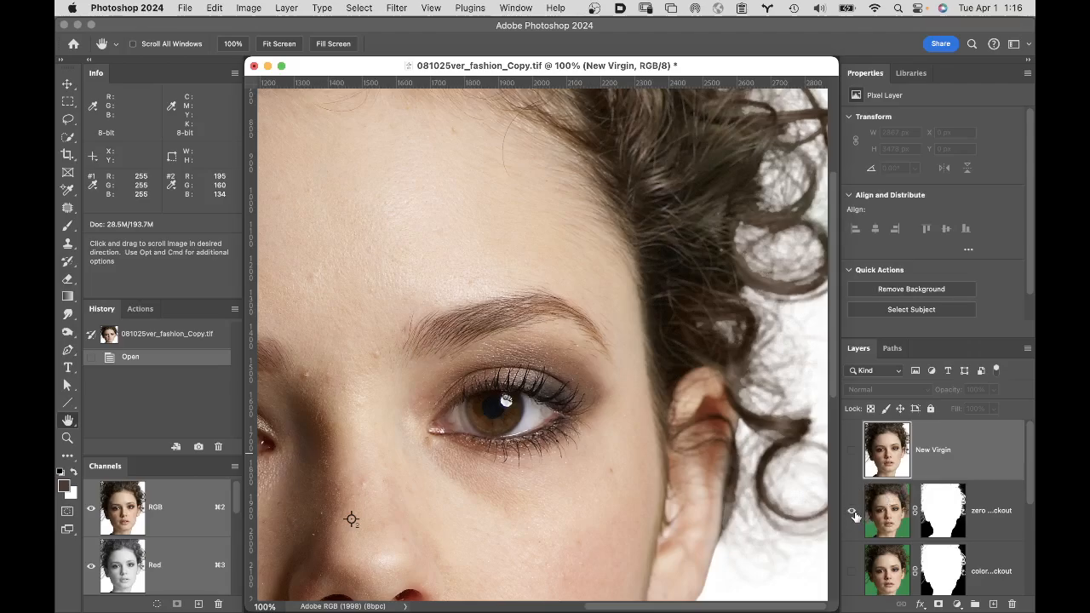
pyautogui.keyDown('shift'); pyautogui.click(941, 508); pyautogui.keyUp('shift')
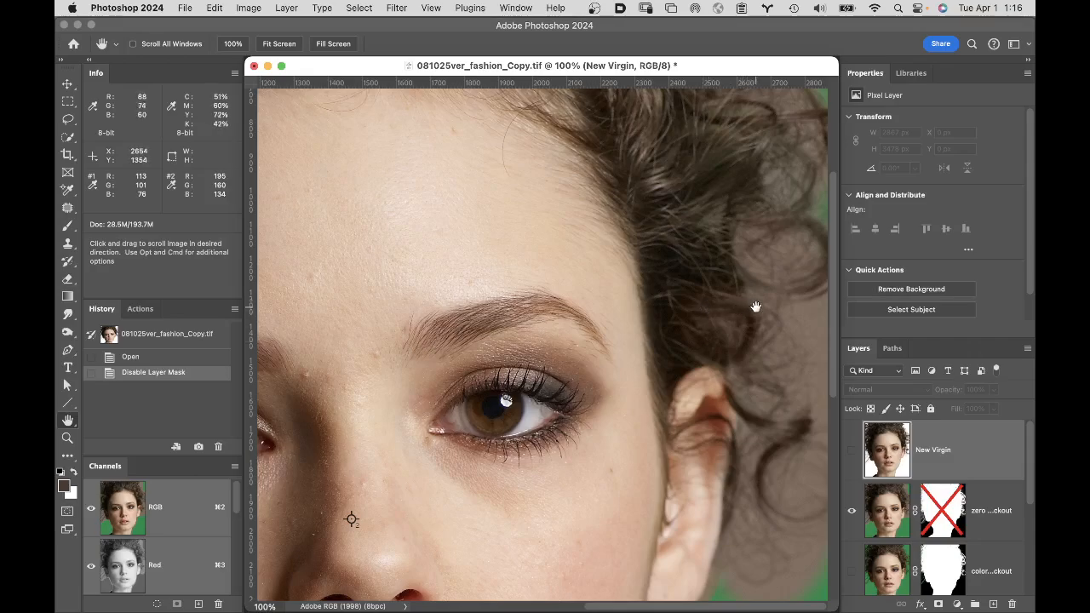
pyautogui.moveTo(716, 306); pyautogui.dragTo(613, 400)
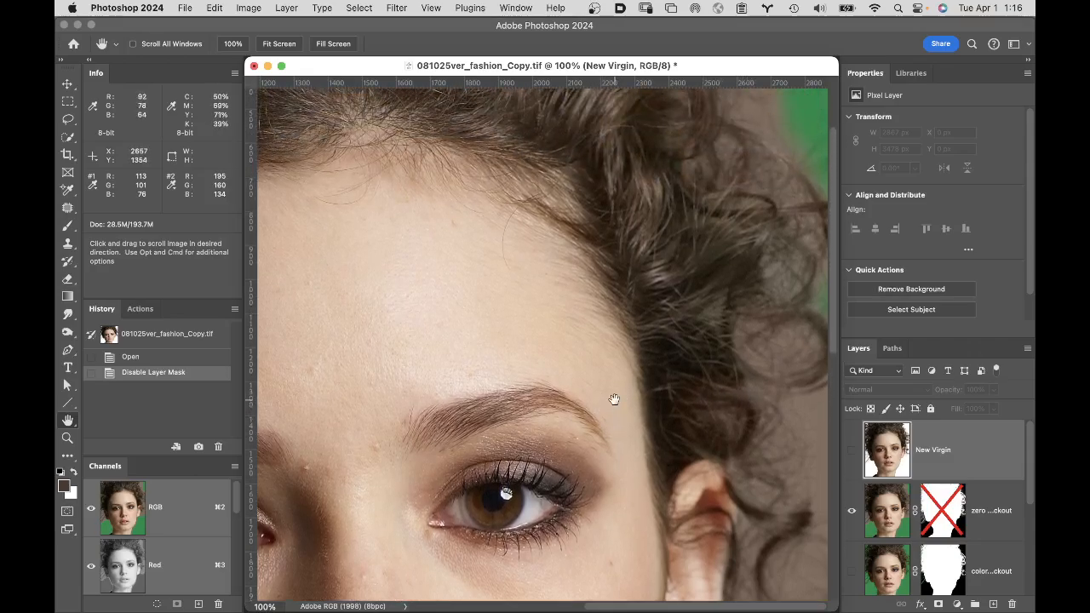
pyautogui.moveTo(710, 224); pyautogui.dragTo(686, 329)
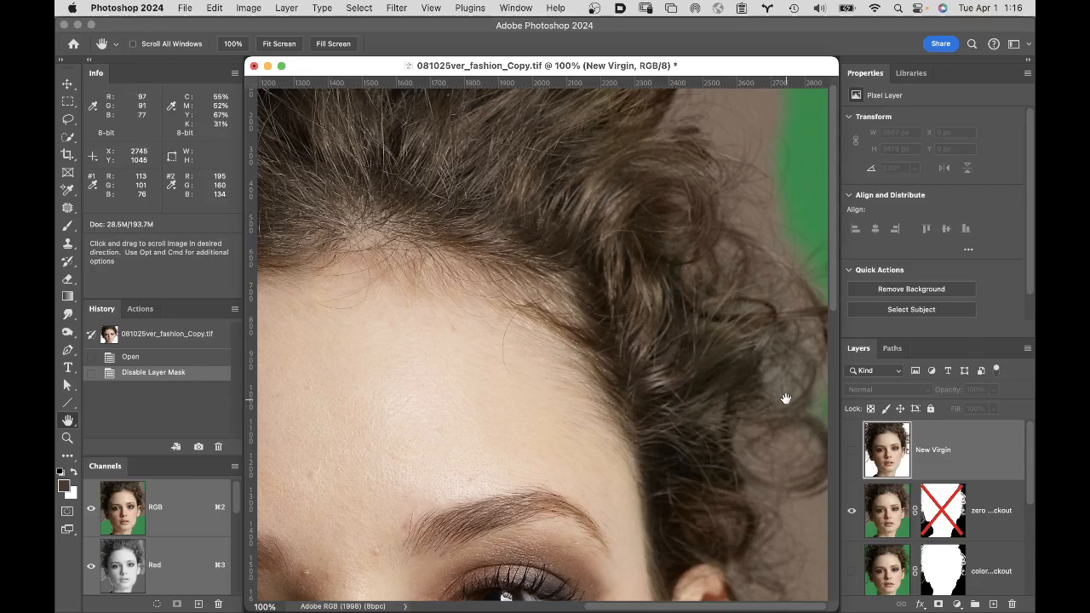
pyautogui.keyDown('shift'); pyautogui.click(930, 508); pyautogui.keyUp('shift')
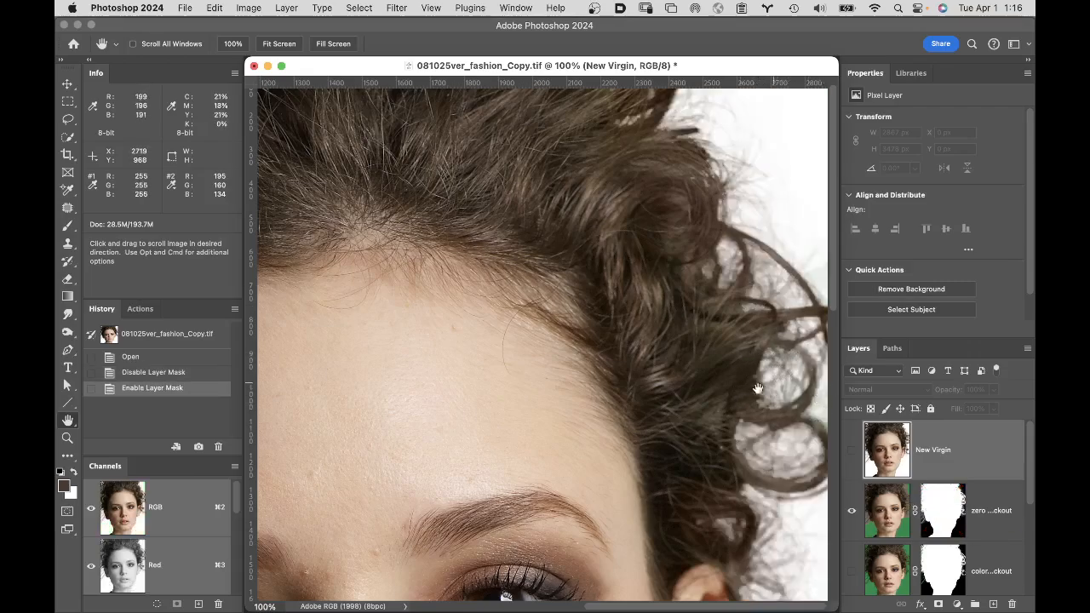
pyautogui.keyDown('shift'); pyautogui.click(936, 505); pyautogui.keyUp('shift')
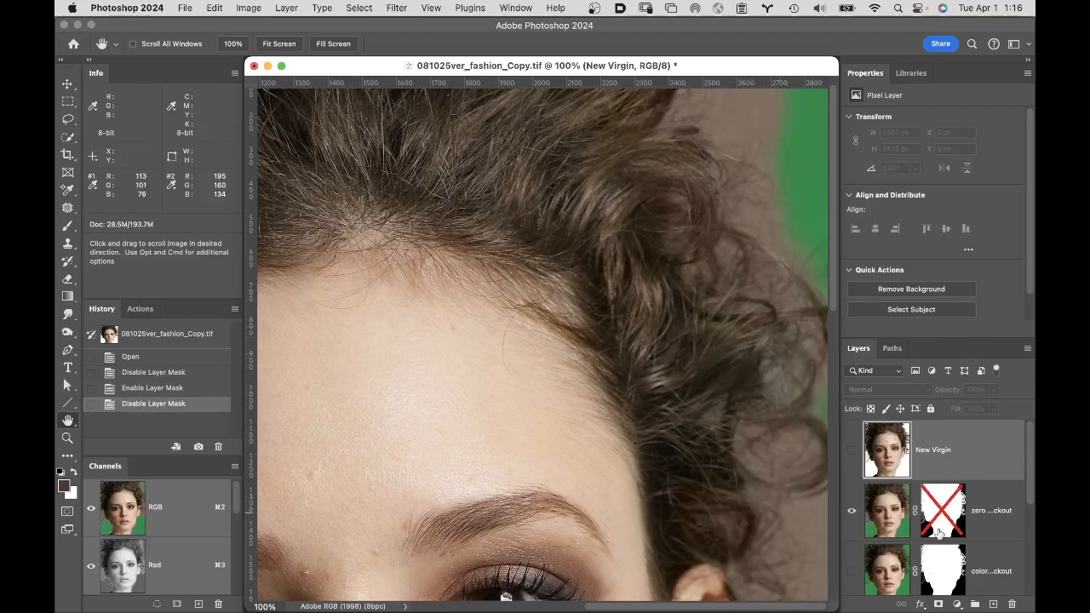
# Step: On the zero Sel Color knockout layer's image, tint the outer curls with sampled hair brown using a soft 200 px Brush in Color mode
pyautogui.press('b')
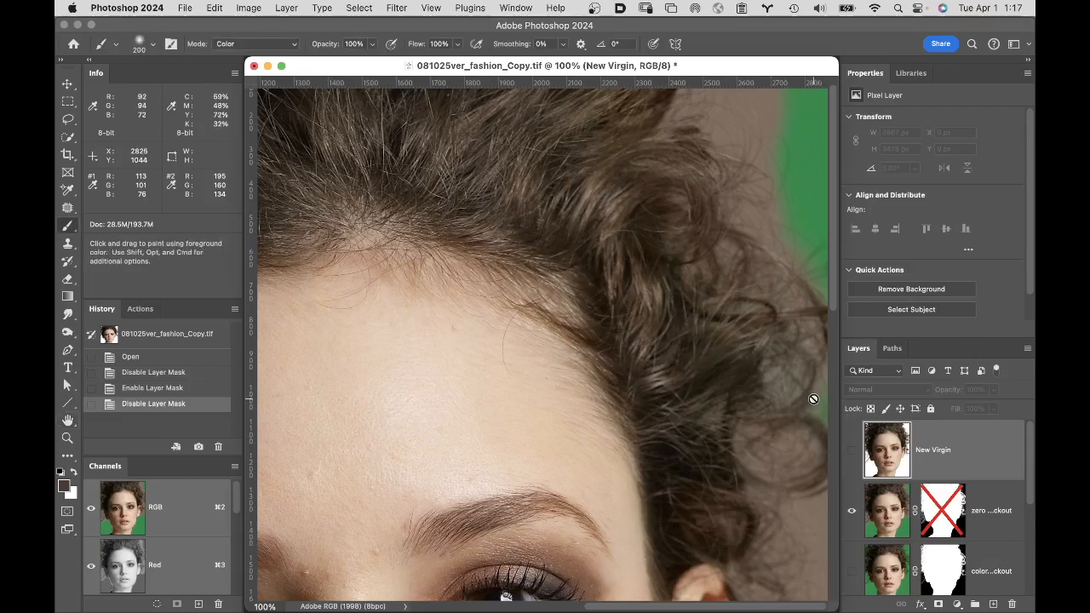
pyautogui.click(882, 512)
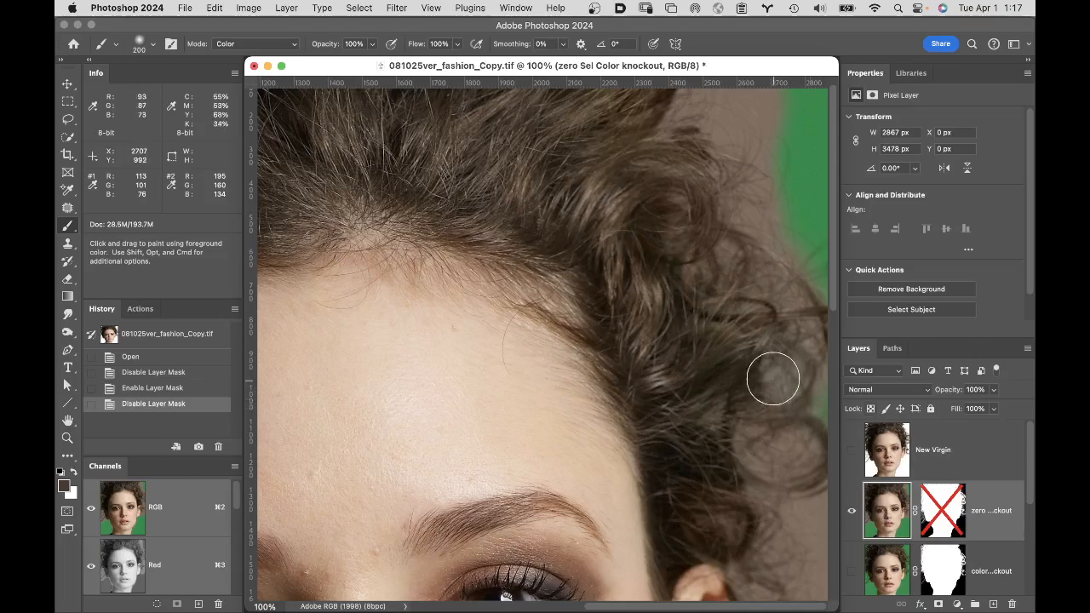
pyautogui.click(261, 45)
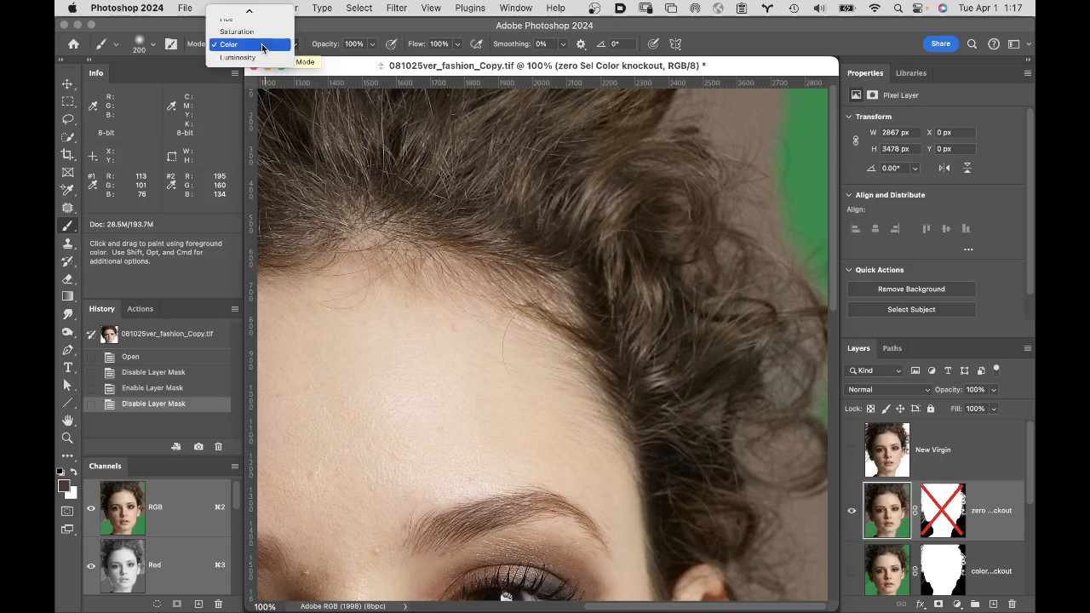
pyautogui.click(261, 44)
pyautogui.click(151, 47)
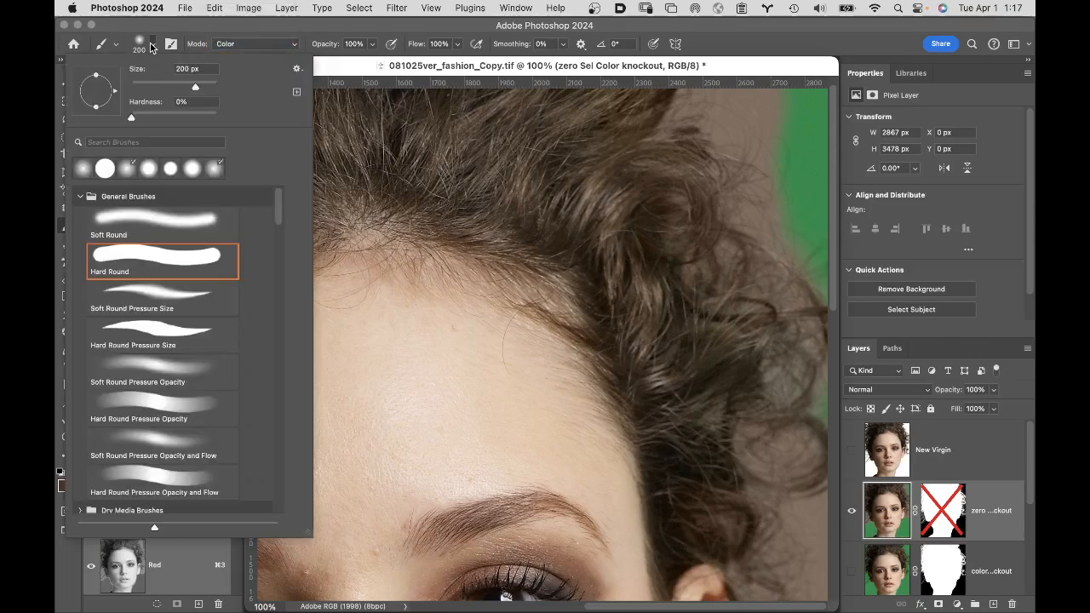
pyautogui.moveTo(131, 117); pyautogui.dragTo(86, 100)
pyautogui.click(285, 34)
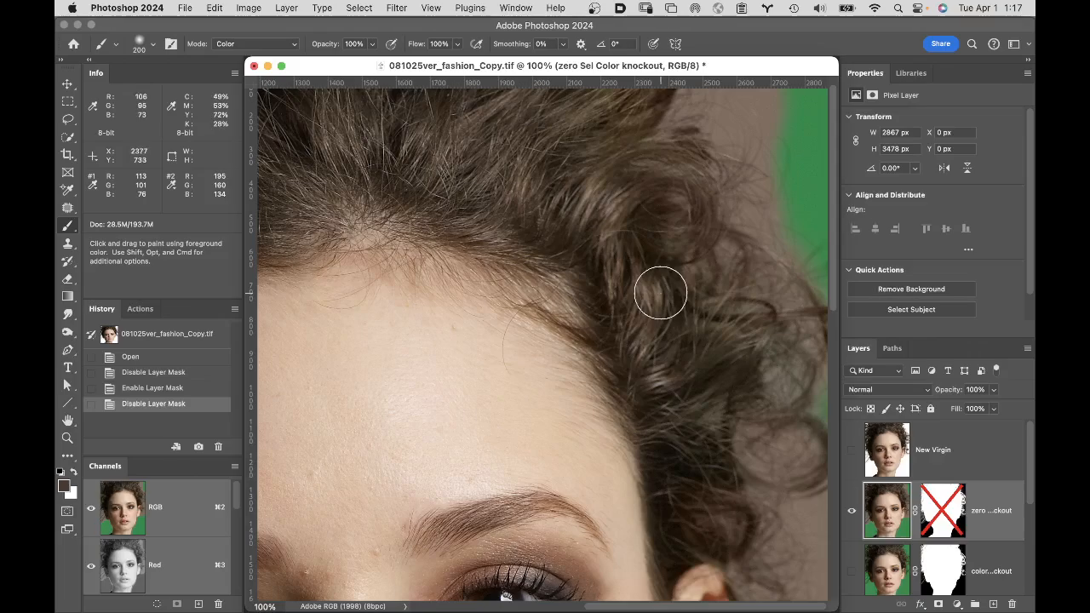
pyautogui.keyDown('alt'); pyautogui.click(660, 293); pyautogui.keyUp('alt')
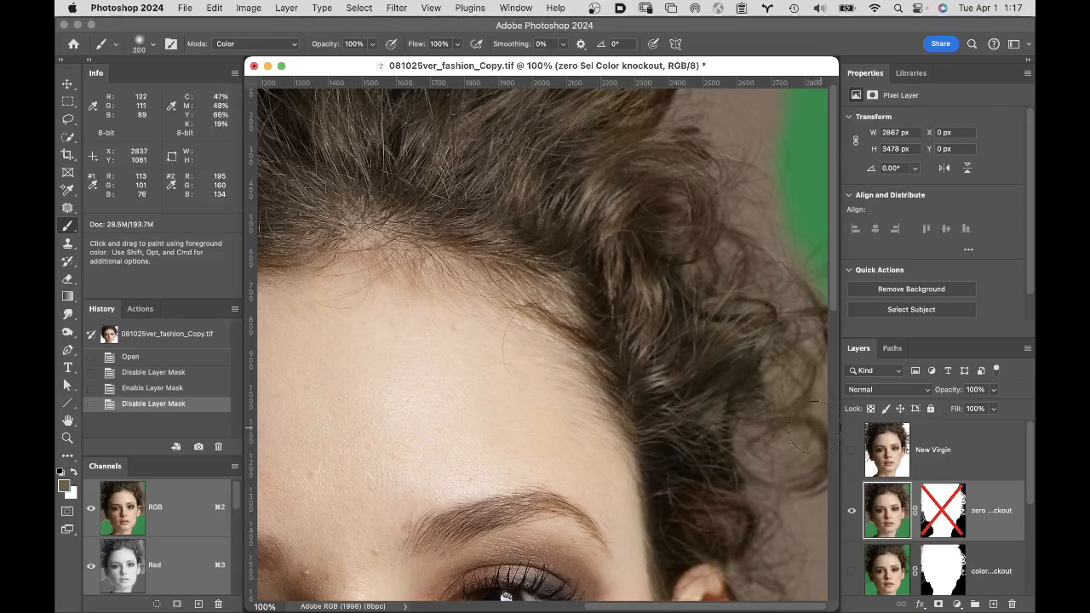
pyautogui.click(791, 376)
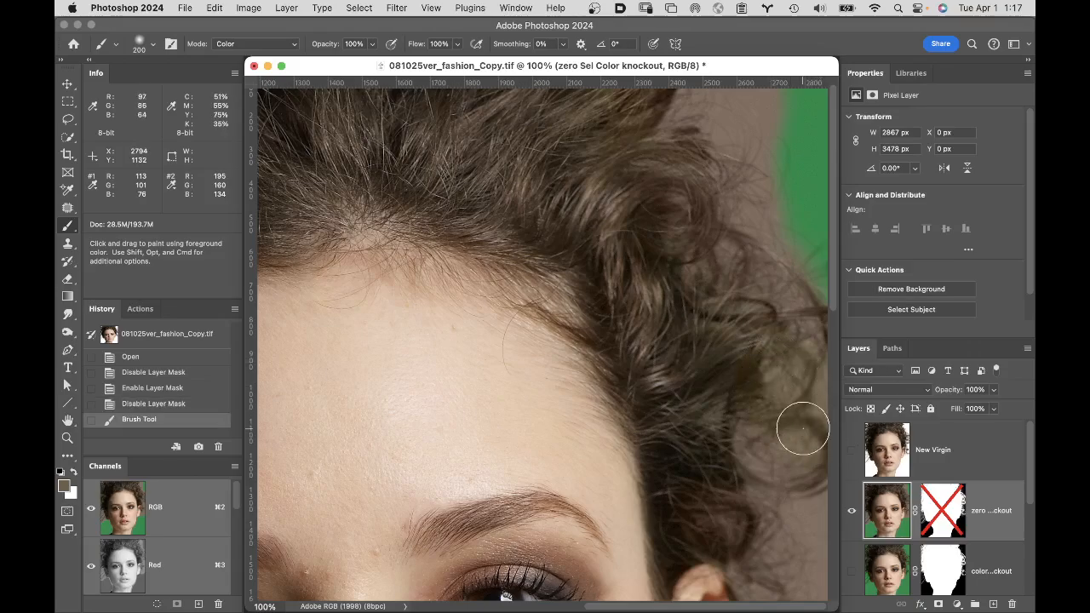
# Step: Inspect the portrait with the mask disabled, covering the eye, ear, forehead and the hair on both sides
pyautogui.press('space')
pyautogui.moveTo(693, 367); pyautogui.dragTo(726, 110)
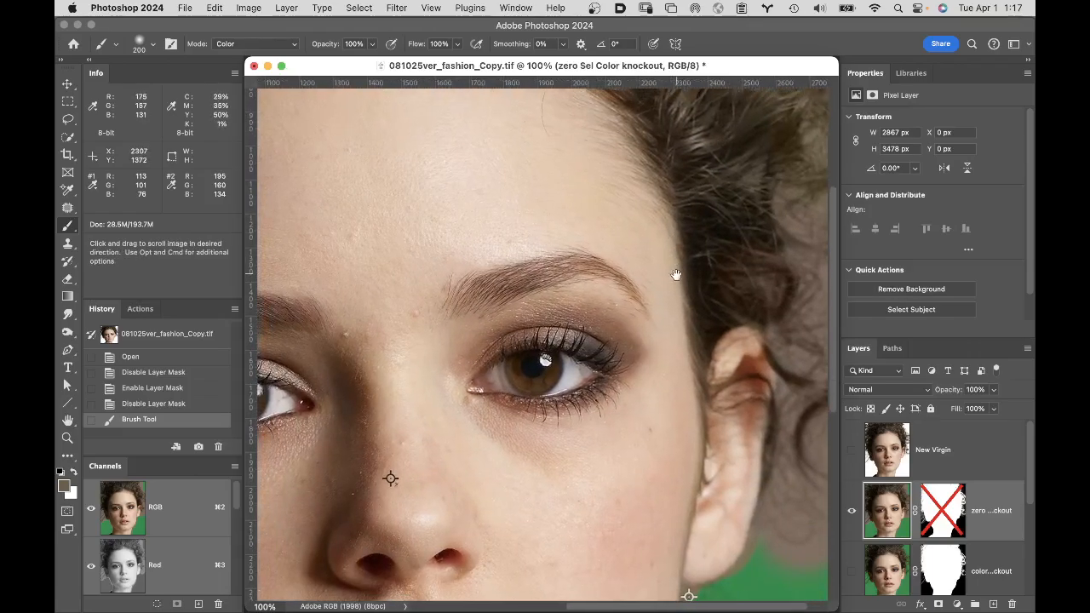
pyautogui.moveTo(676, 273); pyautogui.dragTo(638, 150)
pyautogui.moveTo(550, 309); pyautogui.dragTo(586, 156)
pyautogui.moveTo(521, 245); pyautogui.dragTo(831, 290)
pyautogui.moveTo(709, 201); pyautogui.dragTo(838, 416)
pyautogui.moveTo(749, 285); pyautogui.dragTo(789, 433)
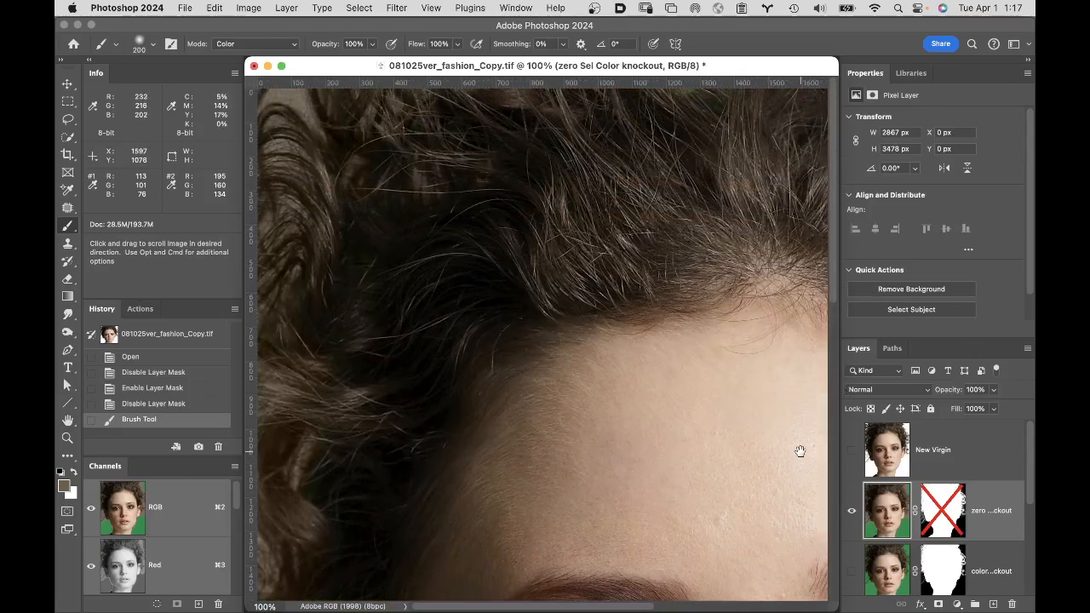
pyautogui.moveTo(788, 545); pyautogui.dragTo(516, 513)
pyautogui.moveTo(862, 470); pyautogui.dragTo(625, 368)
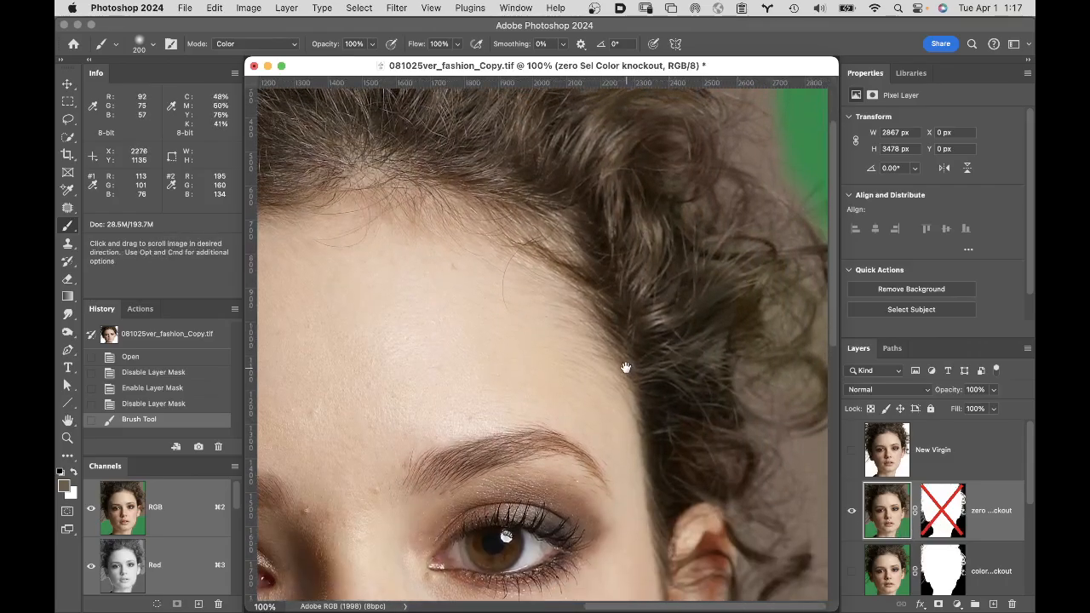
# Step: Enable the zero Sel Color knockout layer's mask and tint the hair above the ear with a sampled darker brown in Color mode
pyautogui.keyDown('shift'); pyautogui.click(936, 507); pyautogui.keyUp('shift')
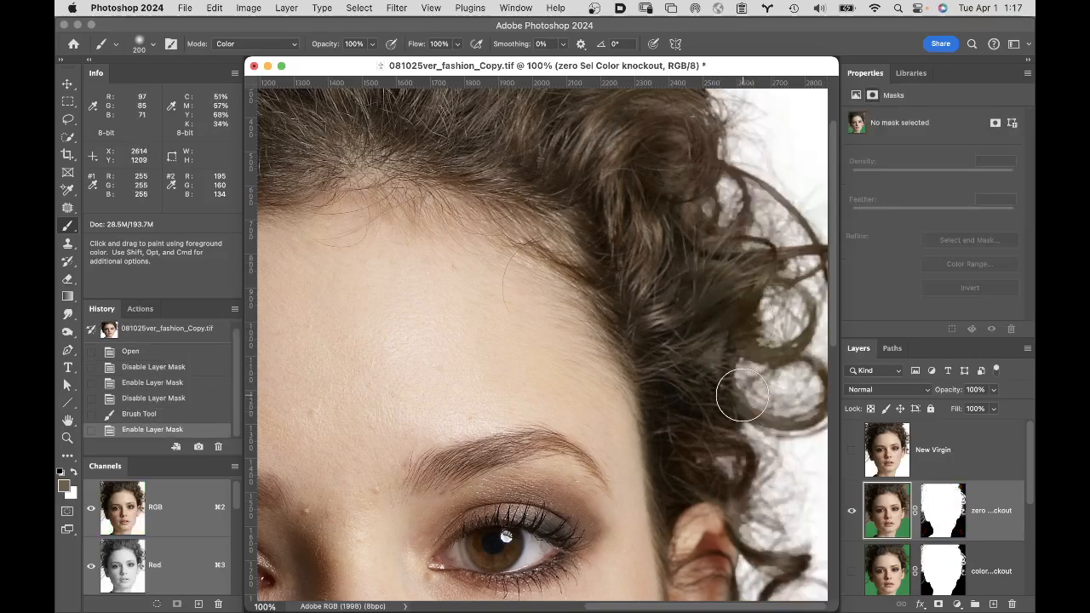
pyautogui.scroll(-5, 705, 389)
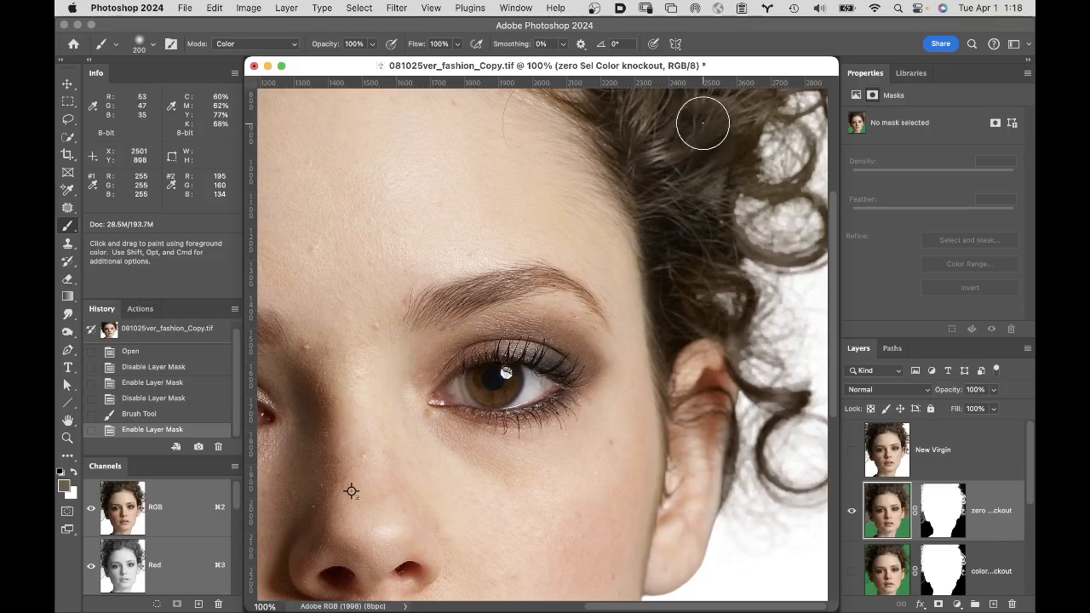
pyautogui.press('alt')
pyautogui.keyDown('alt'); pyautogui.click(703, 124); pyautogui.keyUp('alt')
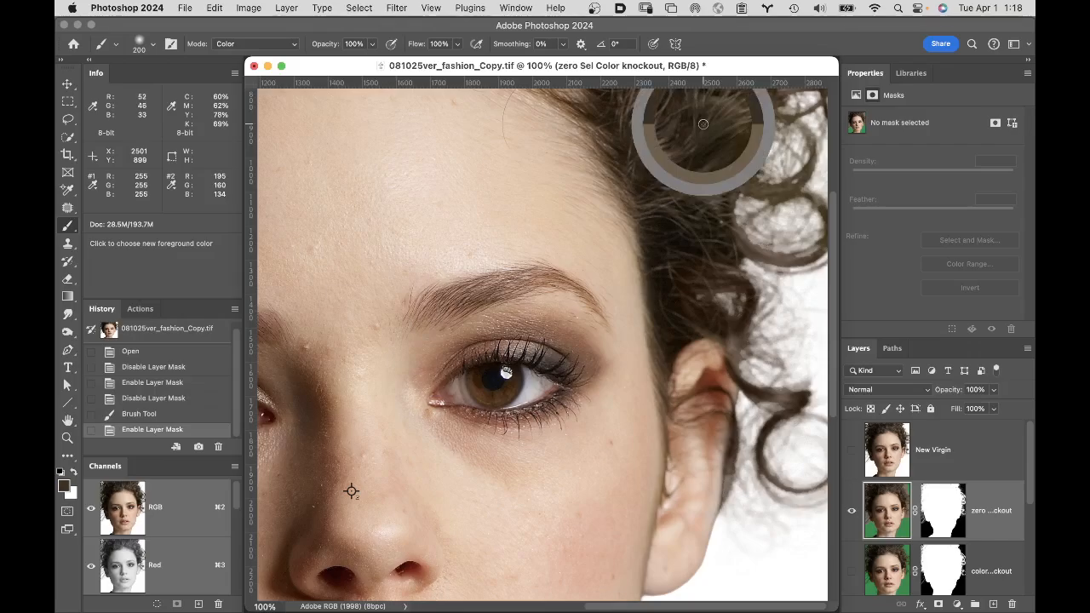
pyautogui.moveTo(685, 260)
pyautogui.mouseDown()
pyautogui.moveTo(776, 283)
pyautogui.moveTo(713, 281)
pyautogui.moveTo(681, 314)
pyautogui.moveTo(733, 299)
pyautogui.moveTo(674, 263)
pyautogui.moveTo(747, 244)
pyautogui.mouseUp()
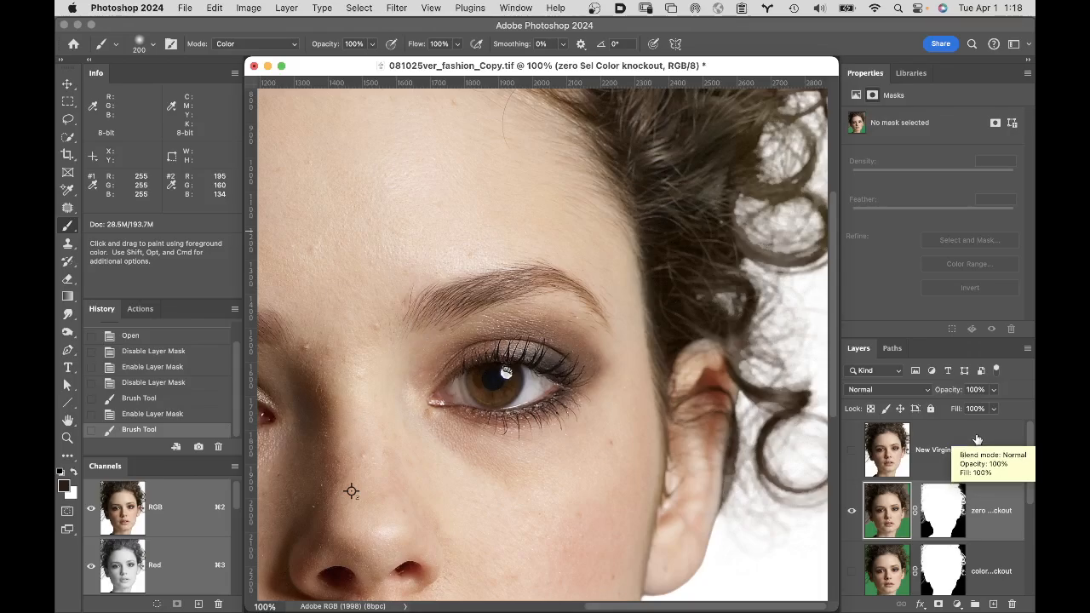
# Step: Replace the New Virgin layer with a fresh merged stamp of all visible layers, named NV
pyautogui.moveTo(978, 440); pyautogui.dragTo(1011, 603)
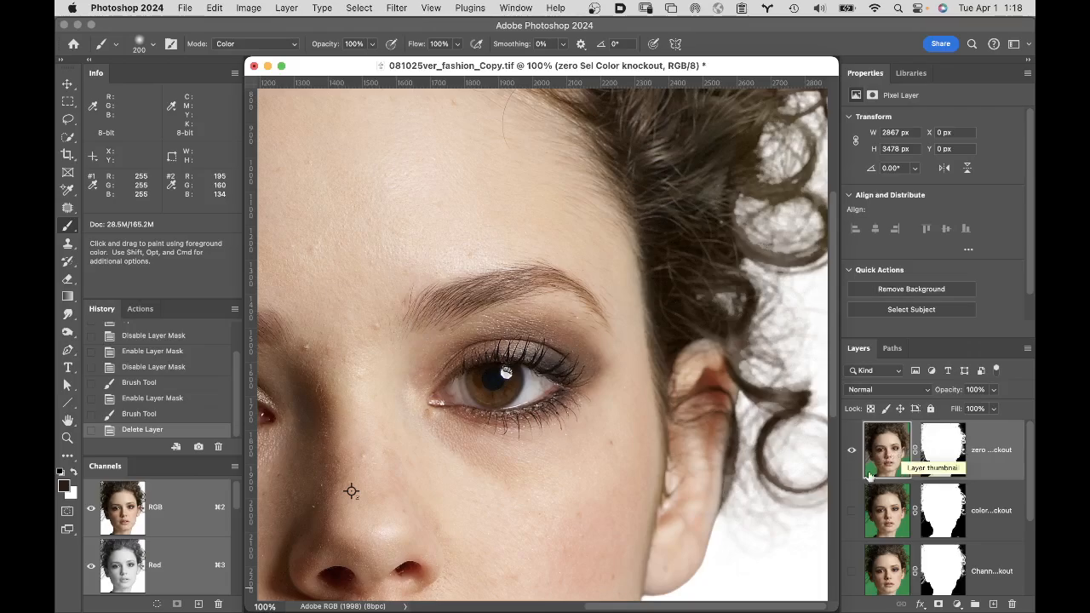
pyautogui.scroll(-2, 876, 486)
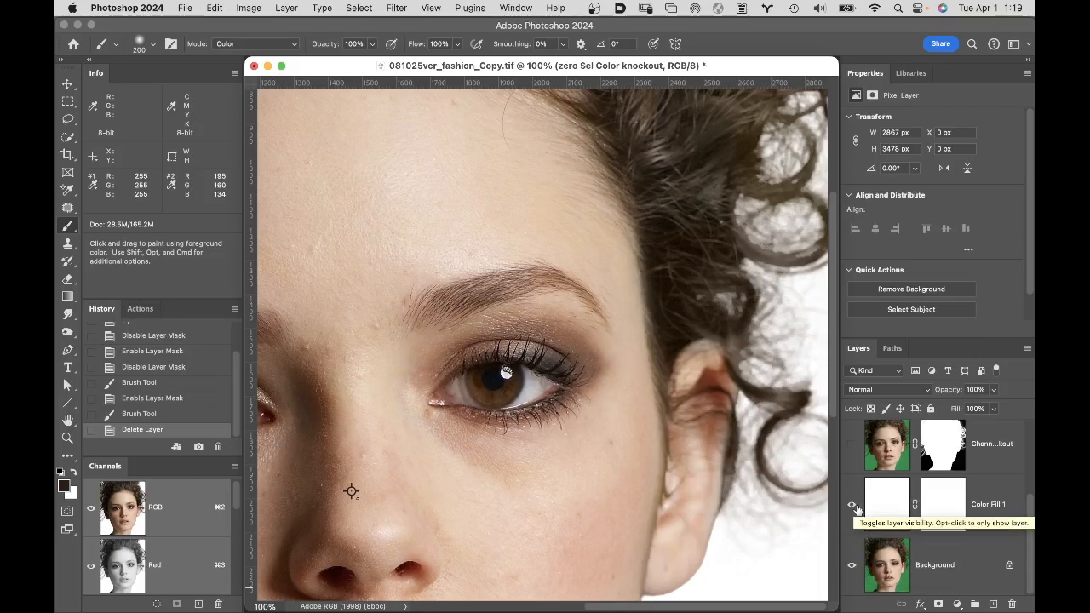
pyautogui.scroll(2, 860, 515)
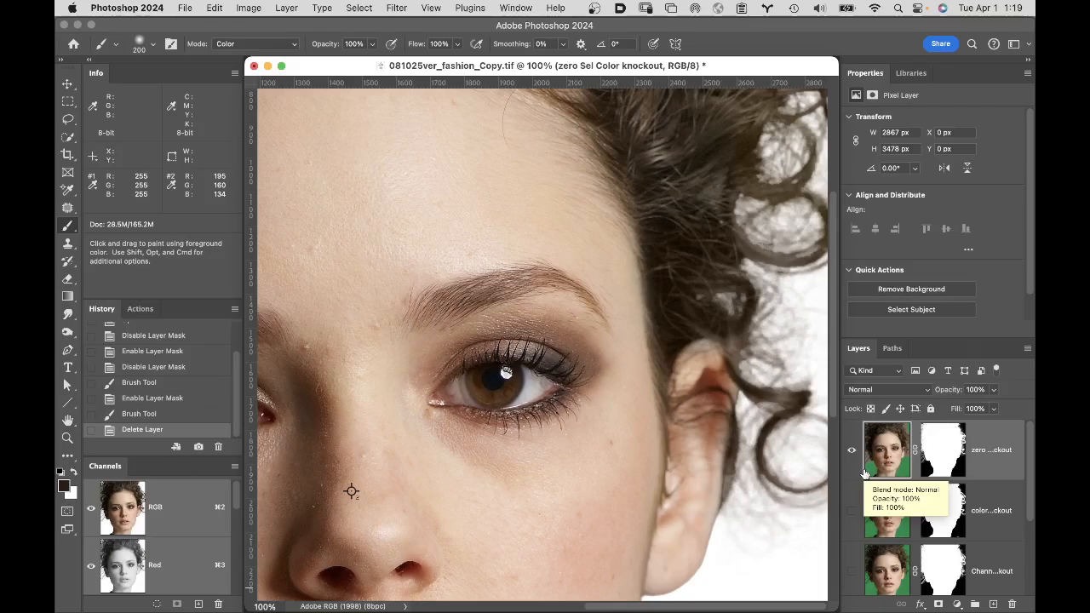
pyautogui.press('super+alt+shift+e')
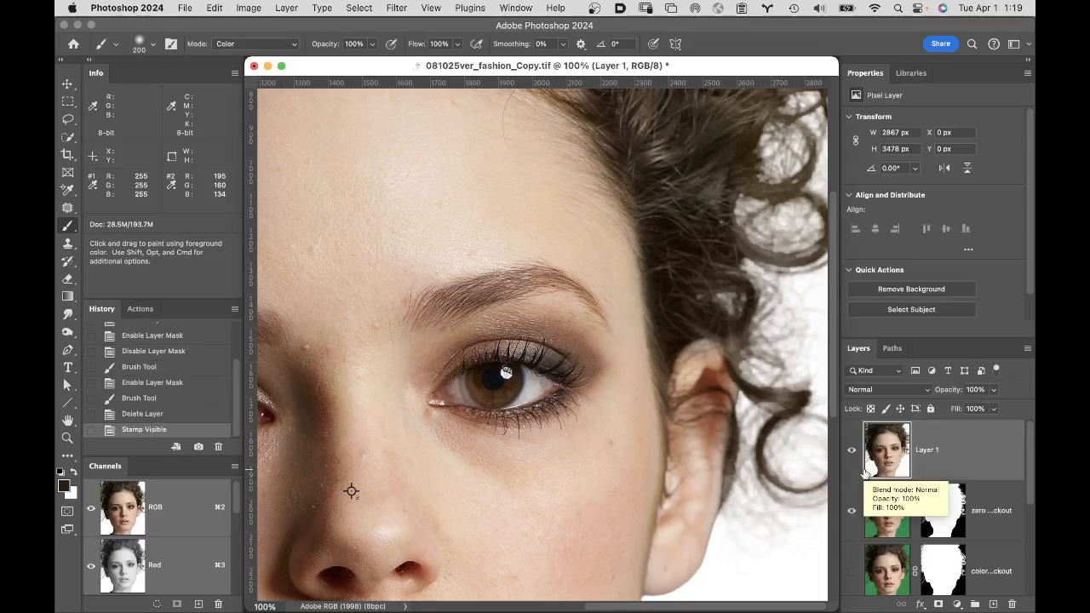
pyautogui.doubleClick(930, 452)
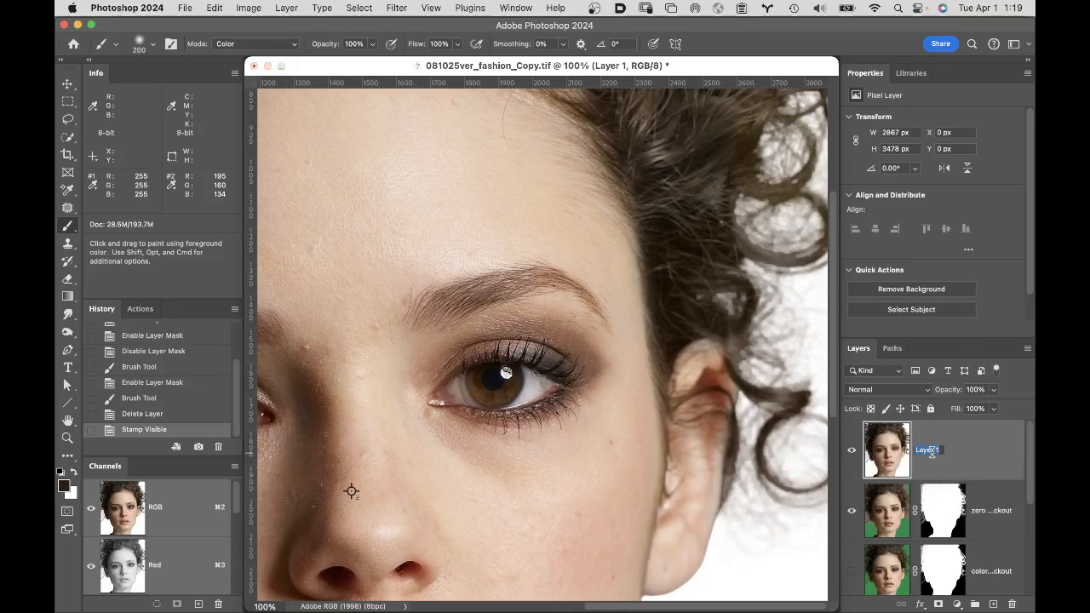
pyautogui.write('NV')
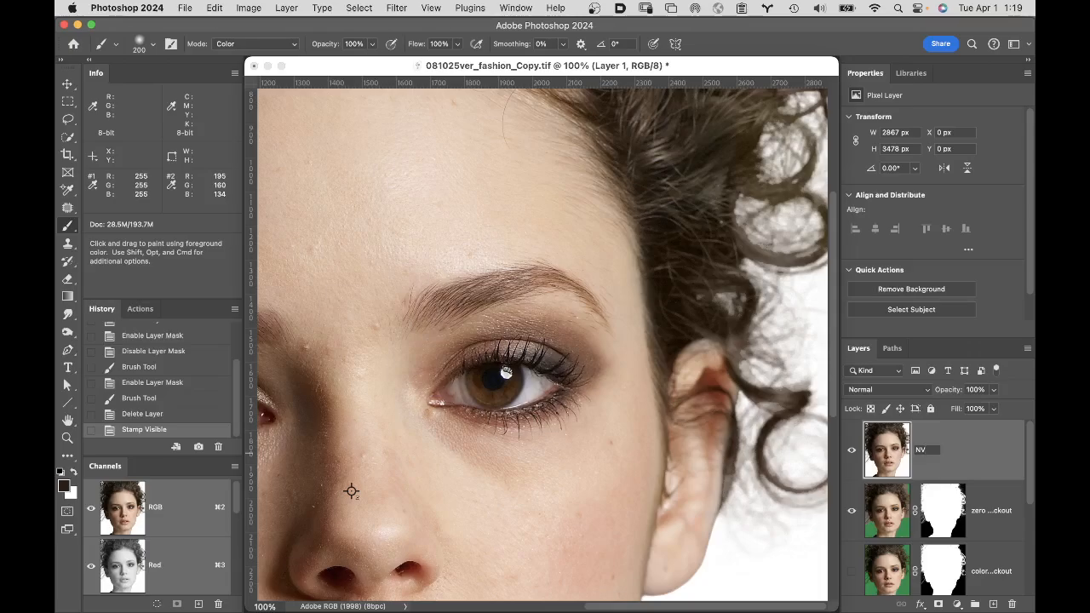
# Step: Save the document over 081025ver_fashion_Copy.tif on Toss Volume as an uncompressed TIFF with its layers kept in RLE compression
pyautogui.click(185, 7)
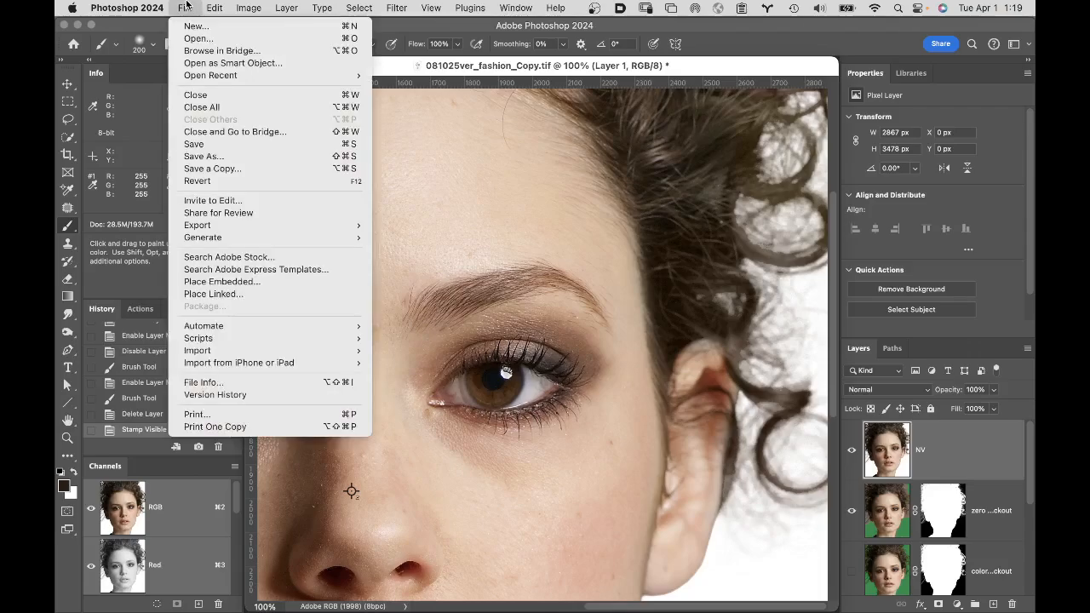
pyautogui.click(218, 157)
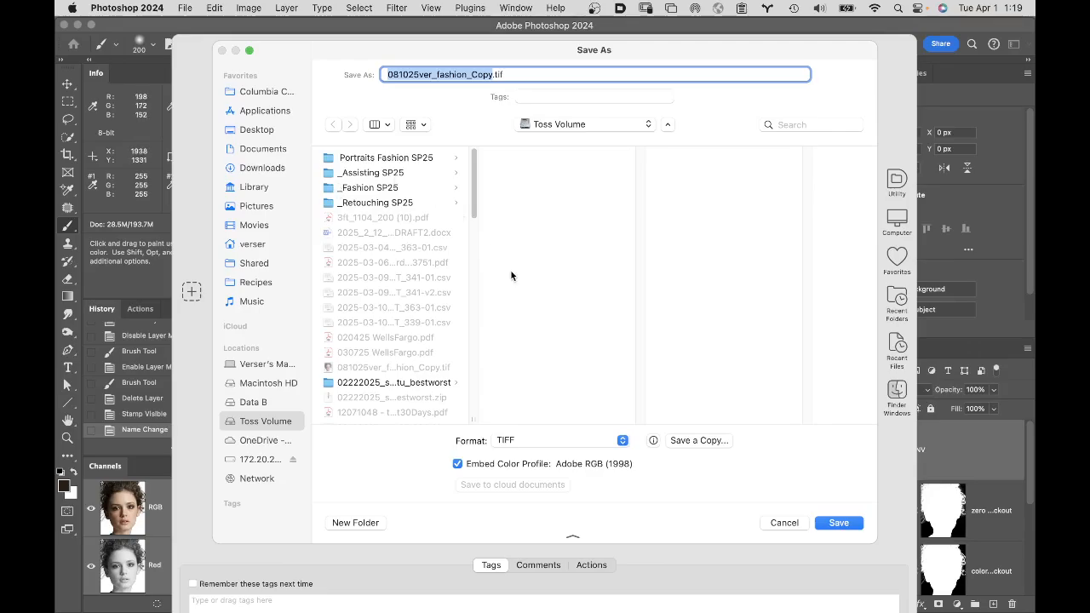
pyautogui.click(853, 523)
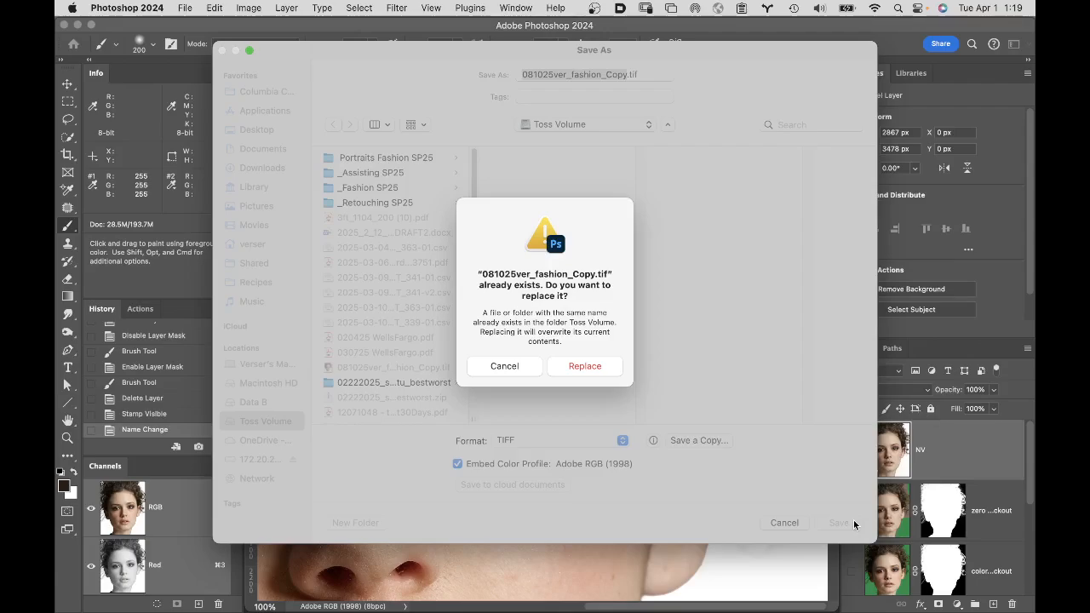
pyautogui.click(605, 368)
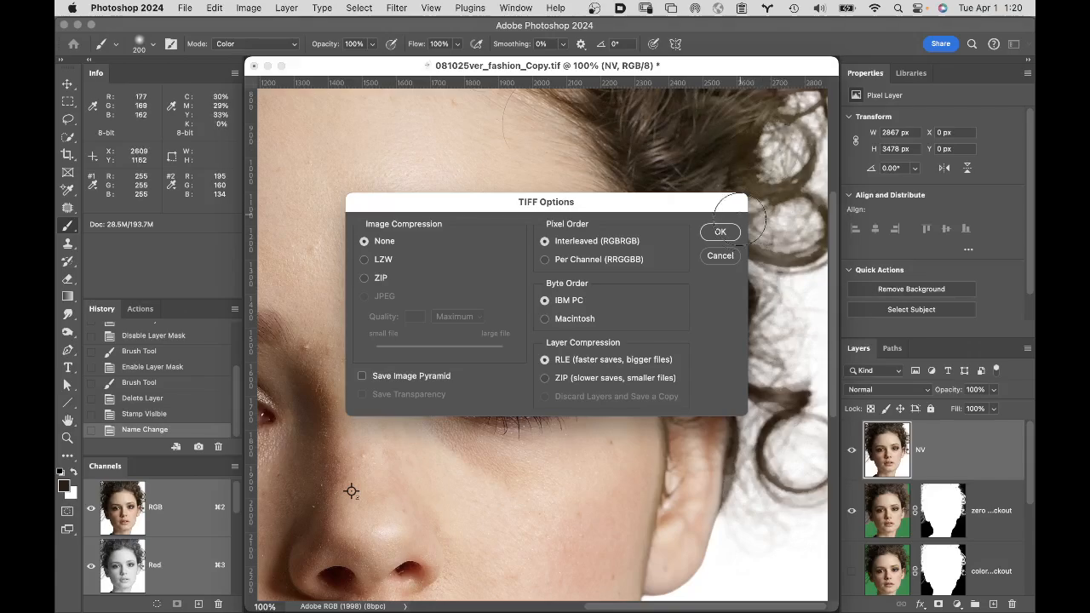
pyautogui.click(720, 233)
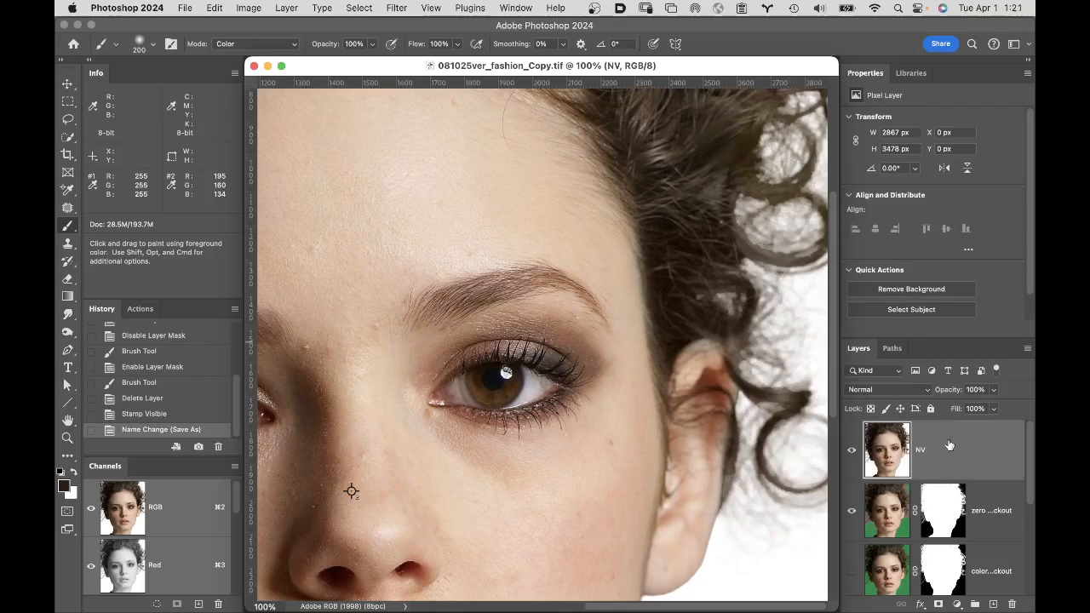
# Step: Duplicate the NV layer twice, naming the lower copy low and the upper copy high
pyautogui.press('super+j')
pyautogui.press('super+j')
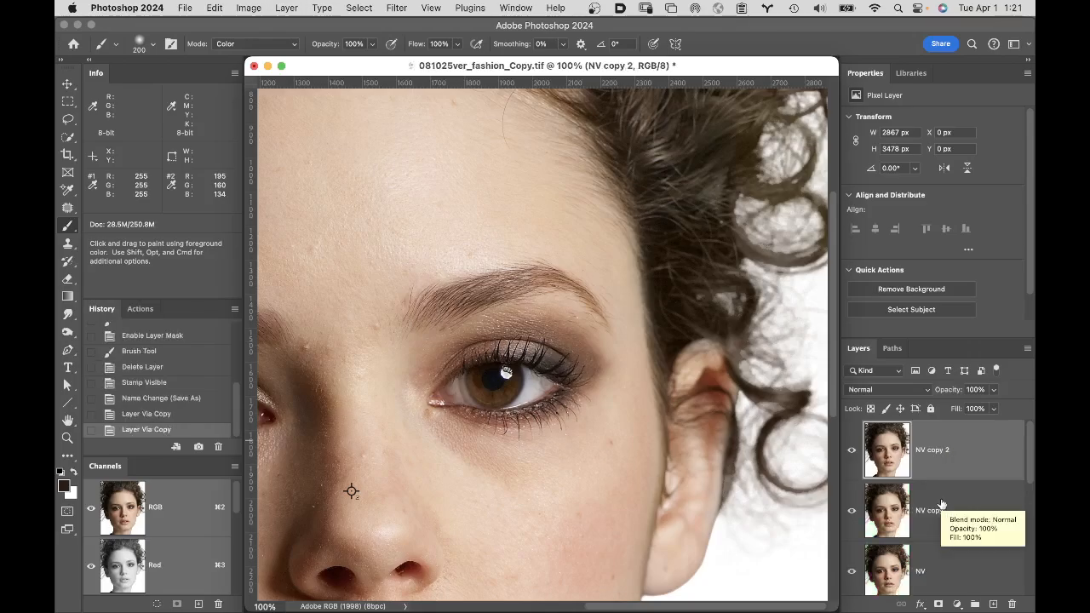
pyautogui.doubleClick(928, 510)
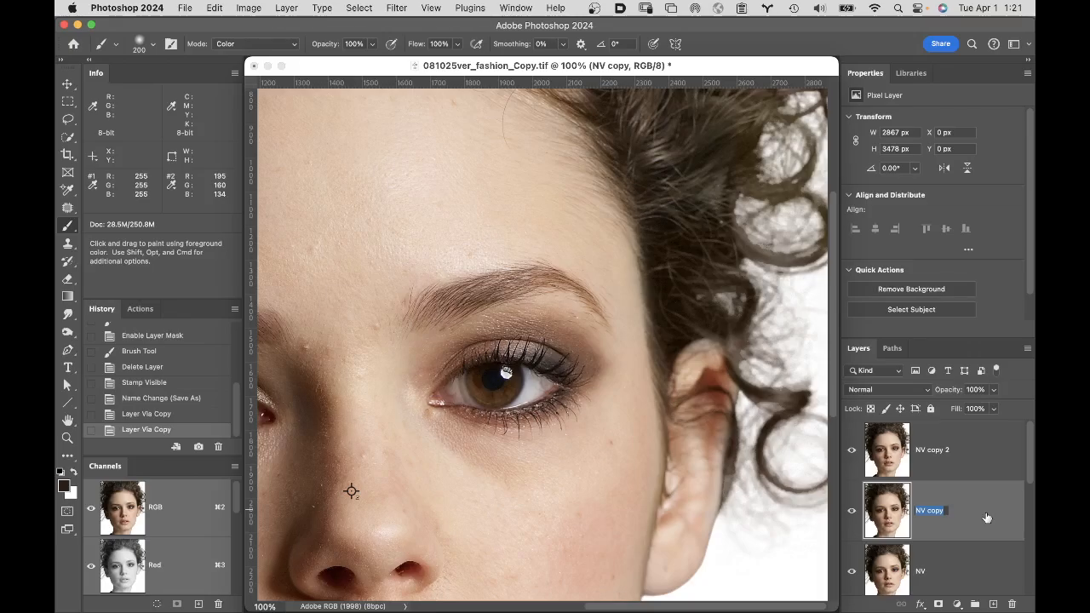
pyautogui.write('low')
pyautogui.click(943, 455)
pyautogui.click(943, 454)
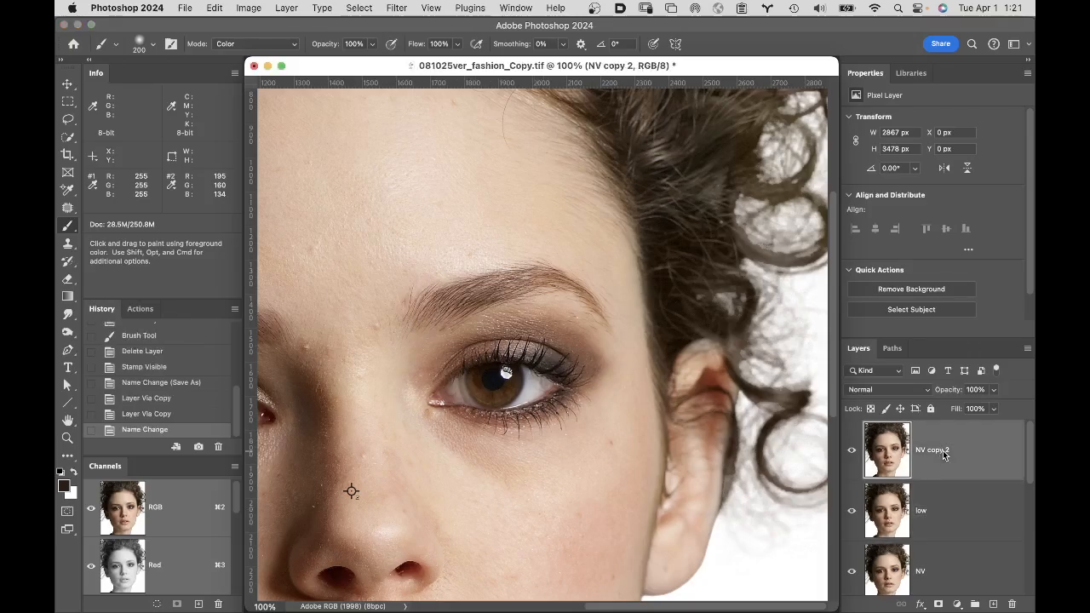
pyautogui.doubleClick(944, 455)
pyautogui.write('high')
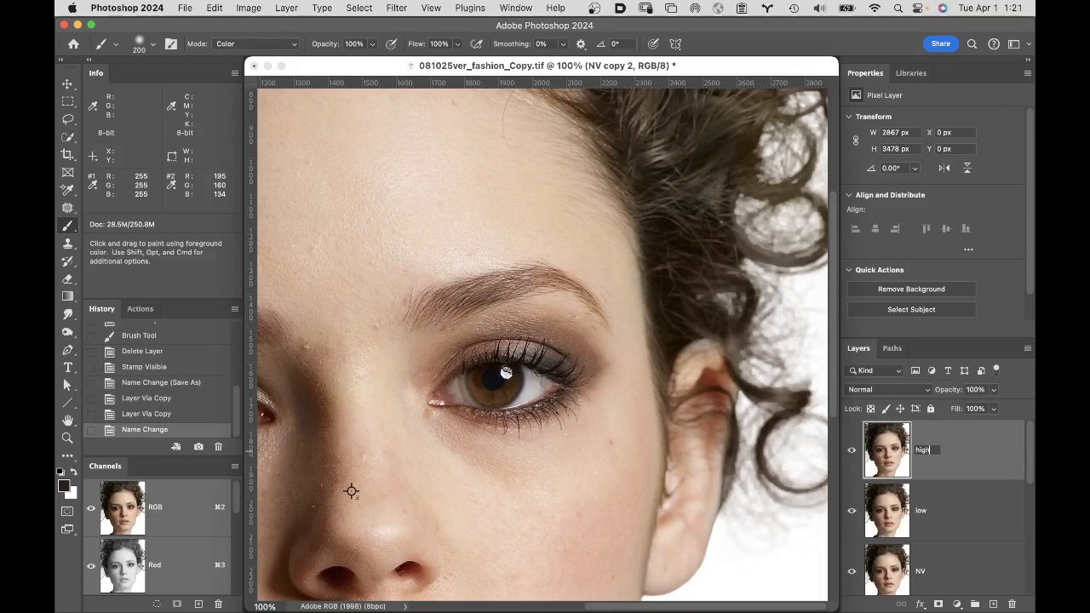
pyautogui.click(997, 457)
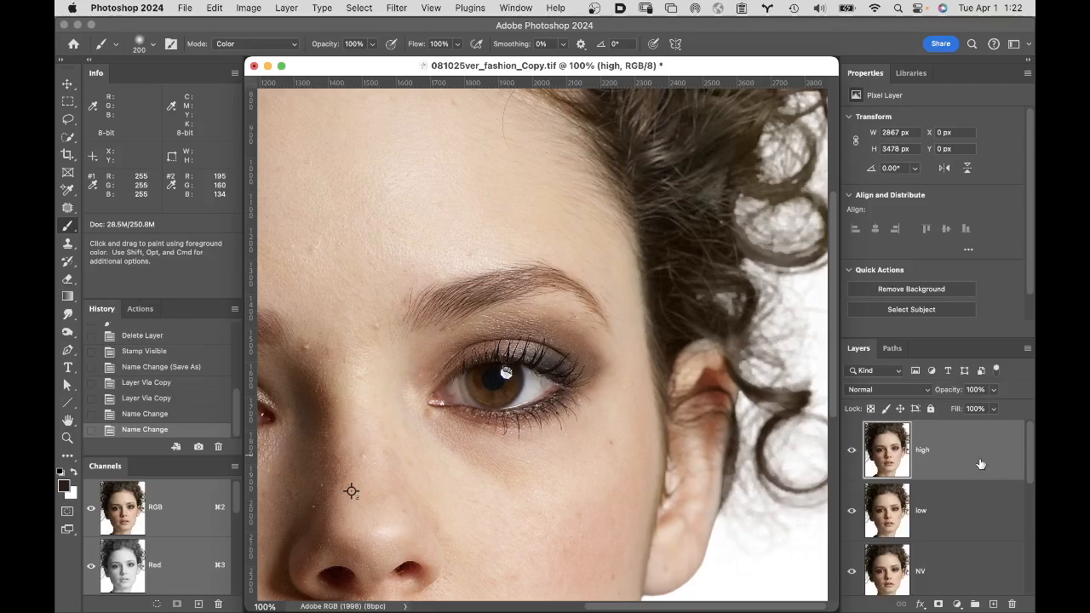
# Step: Hide the high layer and make the low layer active
pyautogui.click(852, 452)
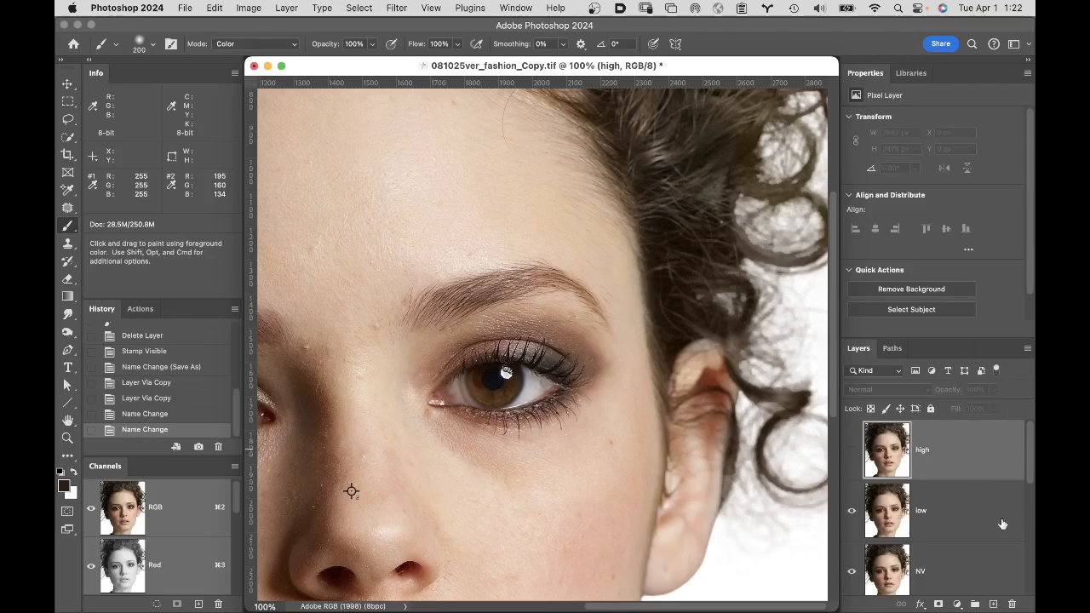
pyautogui.click(970, 505)
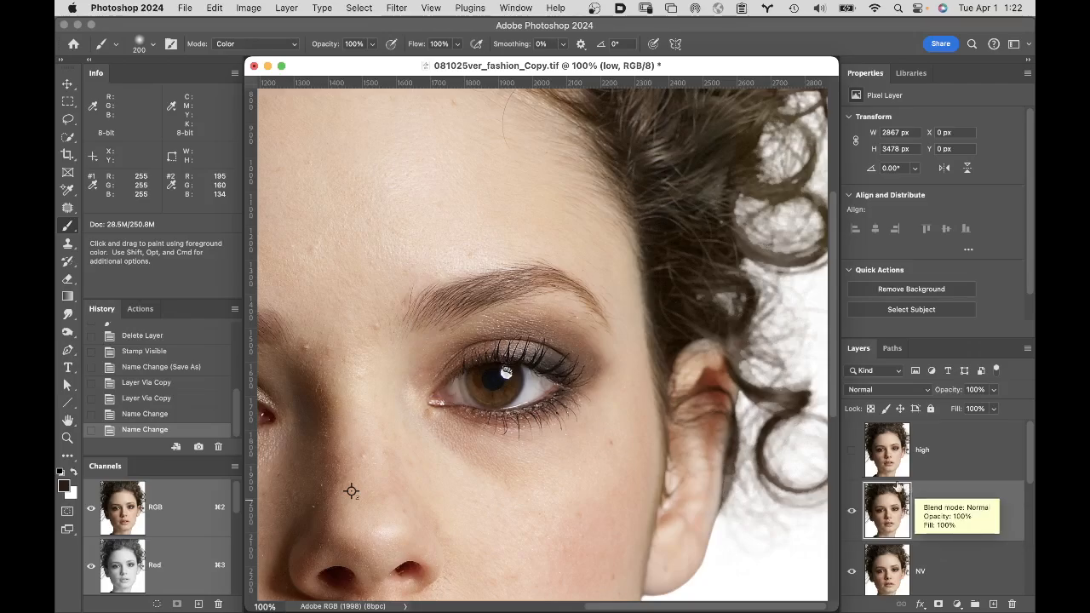
pyautogui.keyDown('super'); pyautogui.click(430, 429); pyautogui.keyUp('super')
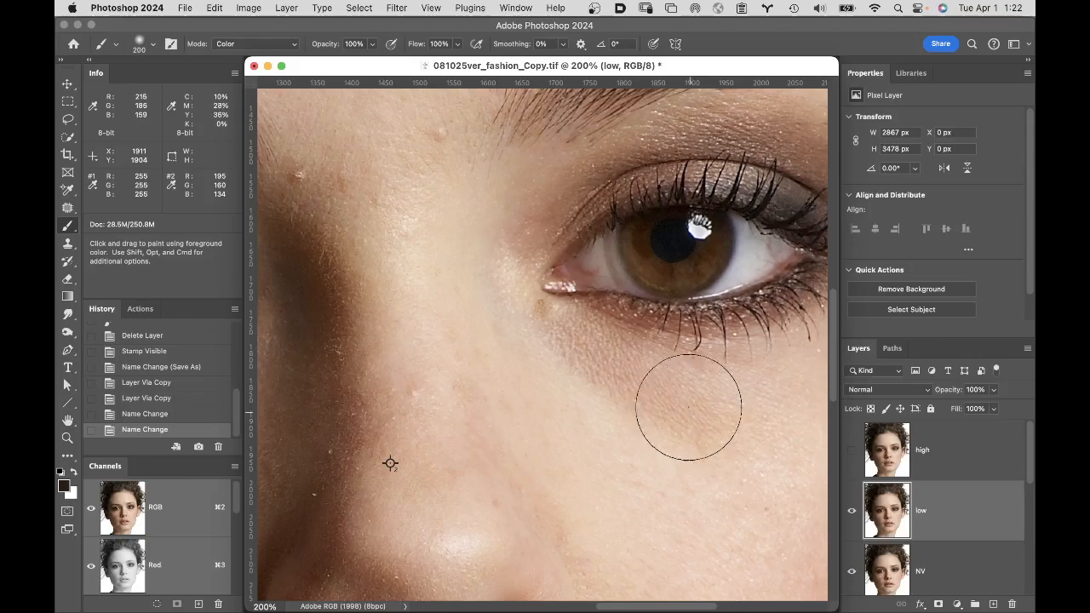
pyautogui.click(395, 7)
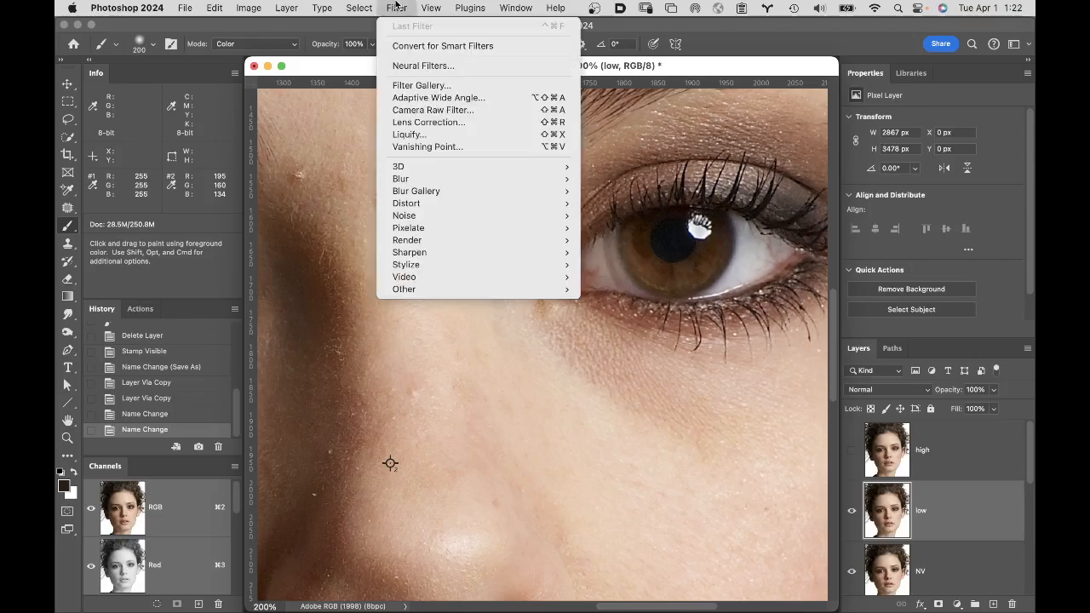
pyautogui.click(396, 7)
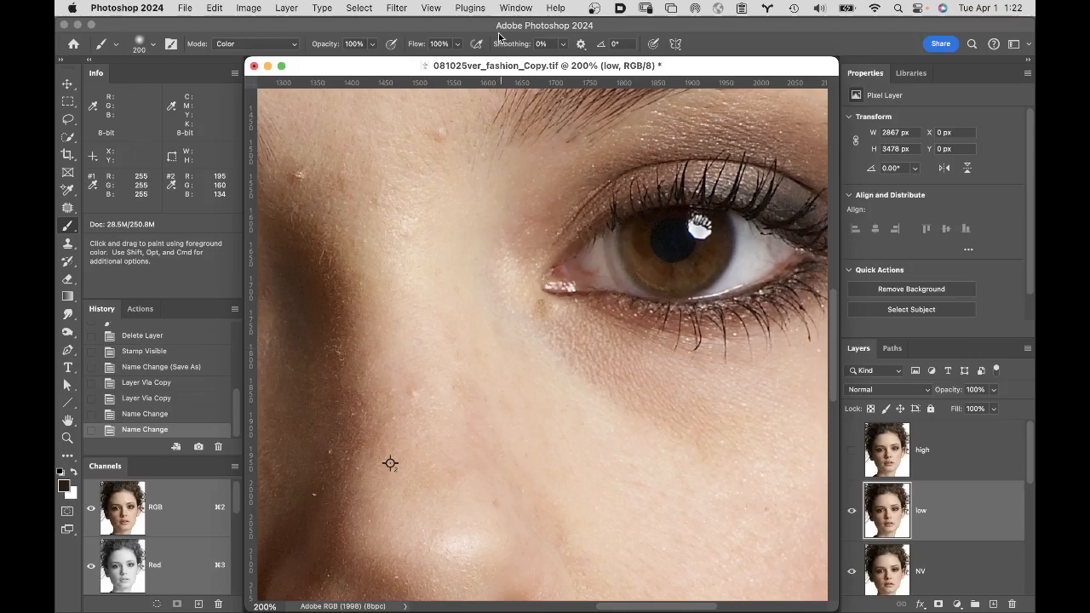
# Step: Apply a Gaussian Blur with a radius of 5 pixels to the low layer
pyautogui.click(396, 7)
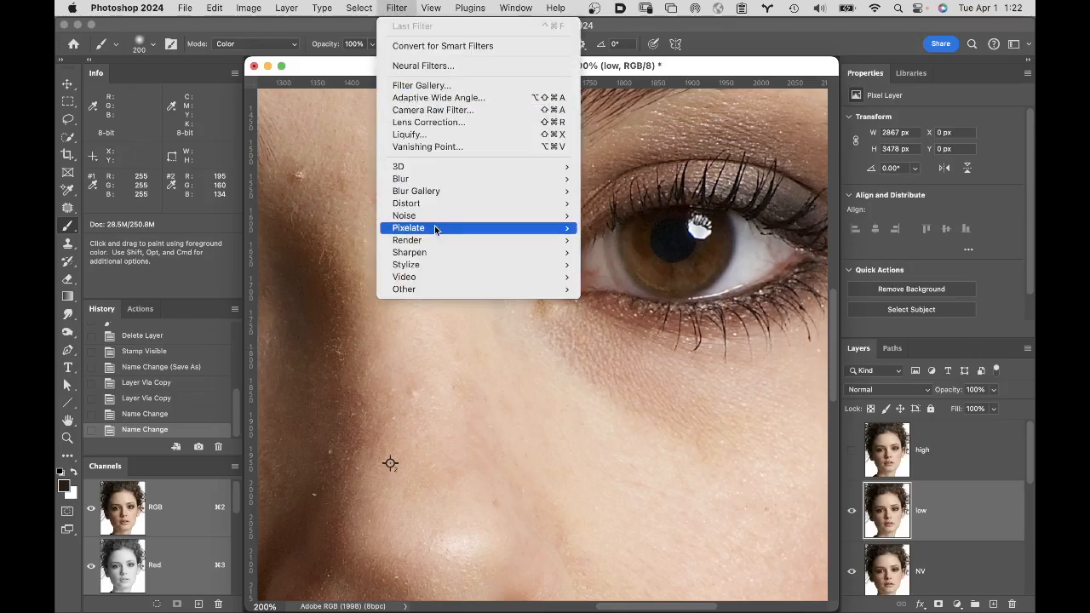
pyautogui.moveTo(428, 178)
pyautogui.click(638, 228)
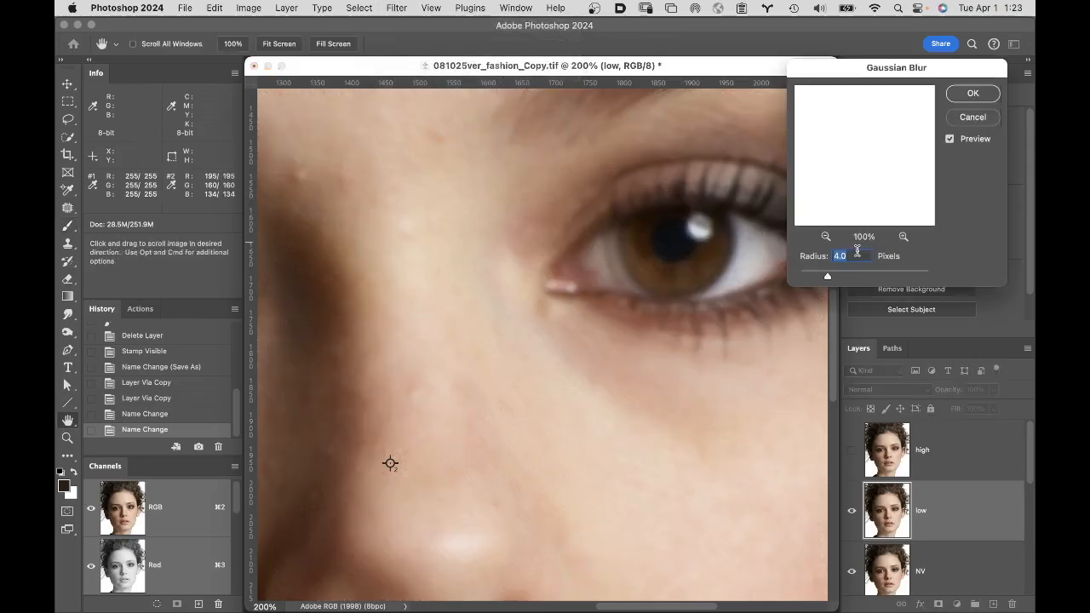
pyautogui.moveTo(824, 276); pyautogui.dragTo(770, 276)
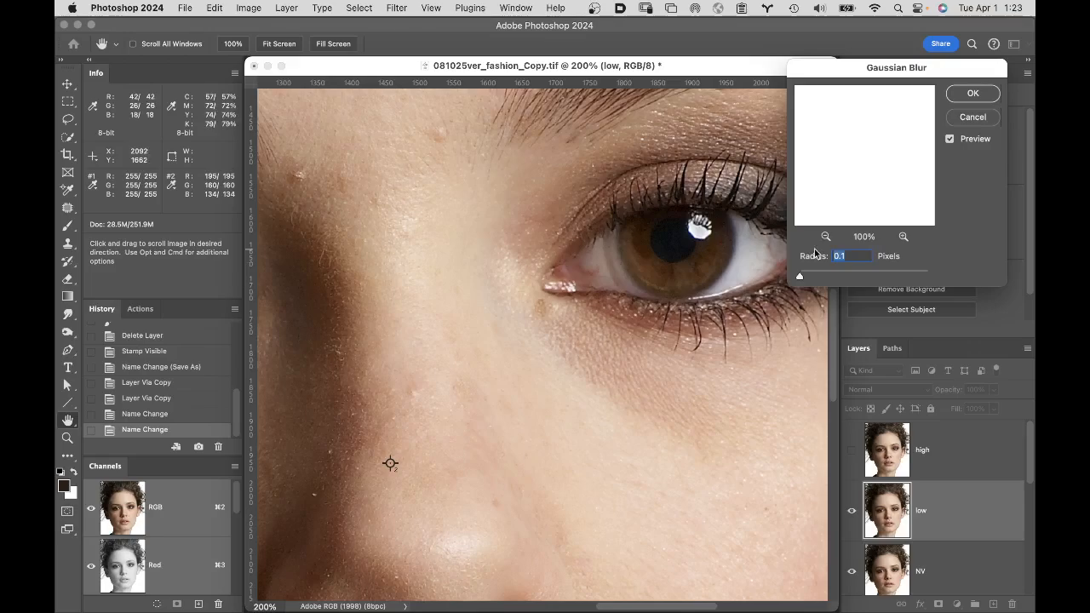
pyautogui.write('1')
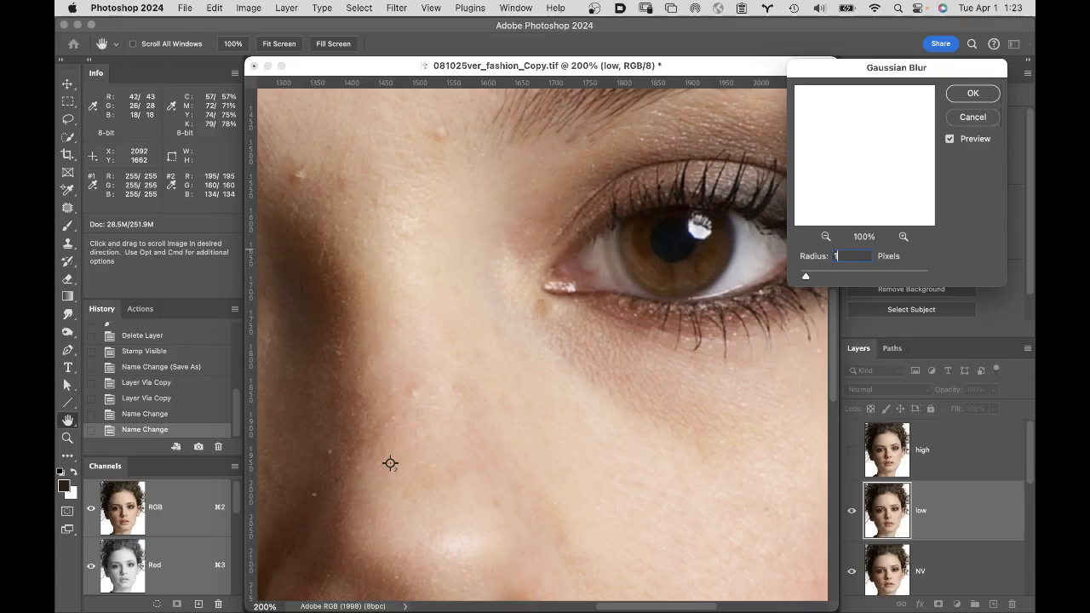
pyautogui.press('BackSpace')
pyautogui.write('2')
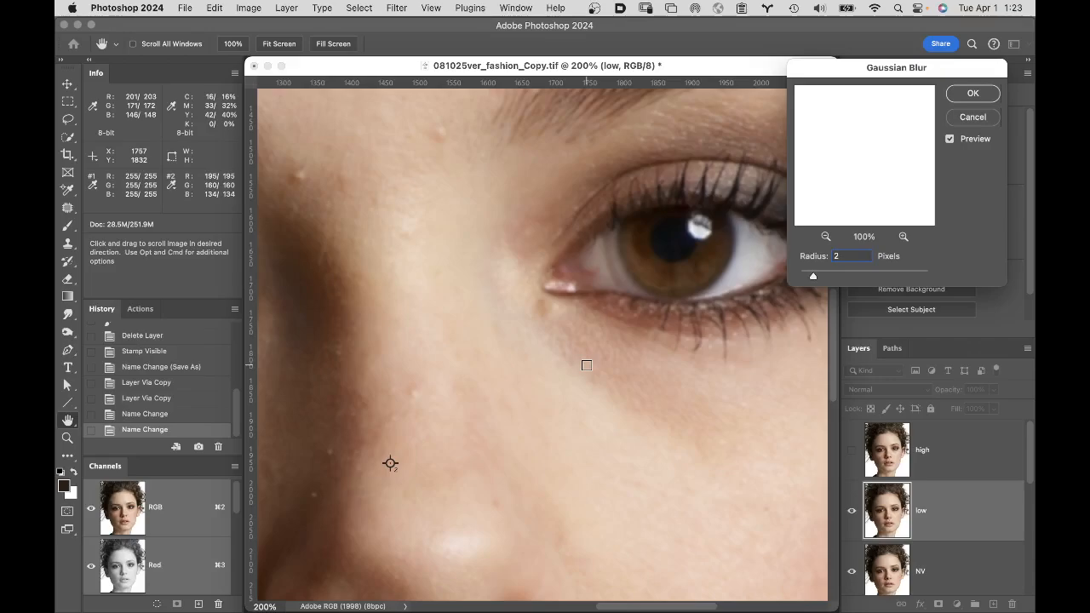
pyautogui.write('3')
pyautogui.press('BackSpace')
pyautogui.write('4')
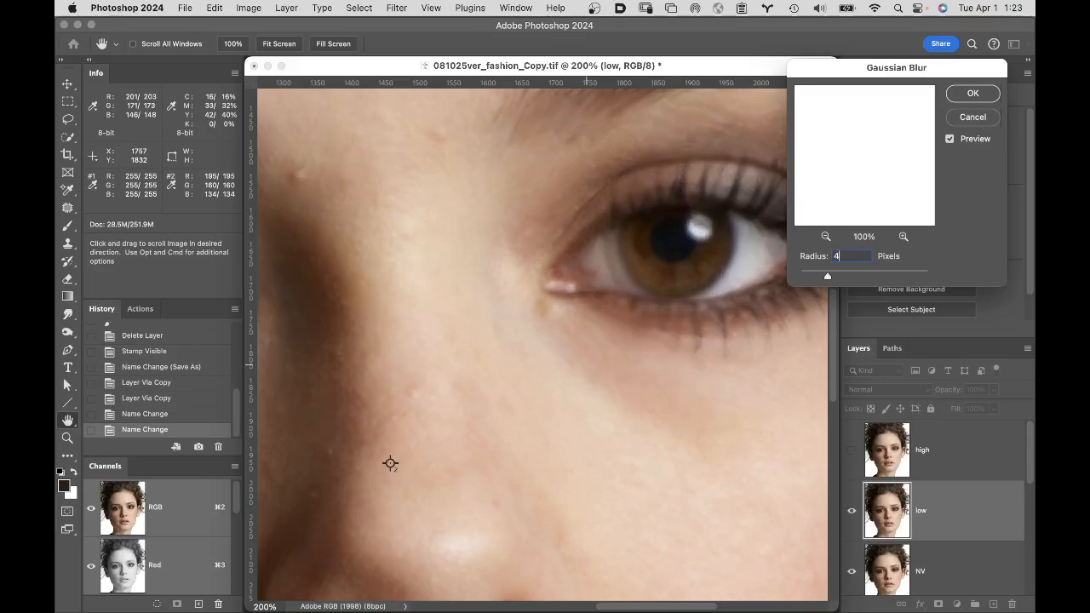
pyautogui.press('BackSpace')
pyautogui.write('5')
pyautogui.click(973, 93)
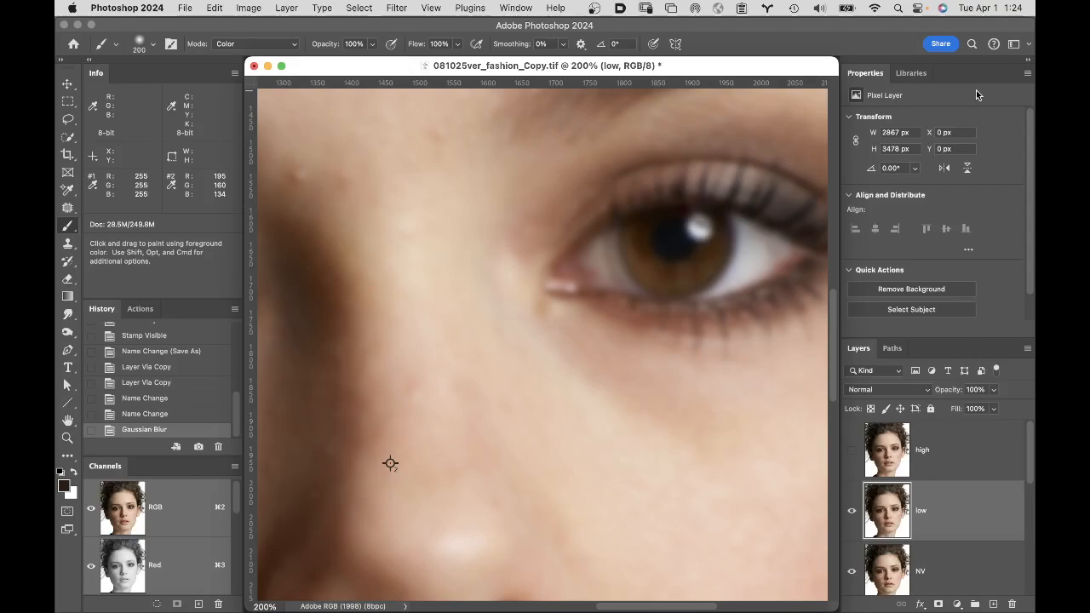
# Step: Show the high layer and subtract the low layer from it with Apply Image, using the RGB channel, 100% opacity, scale 2 and offset 128
pyautogui.click(962, 449)
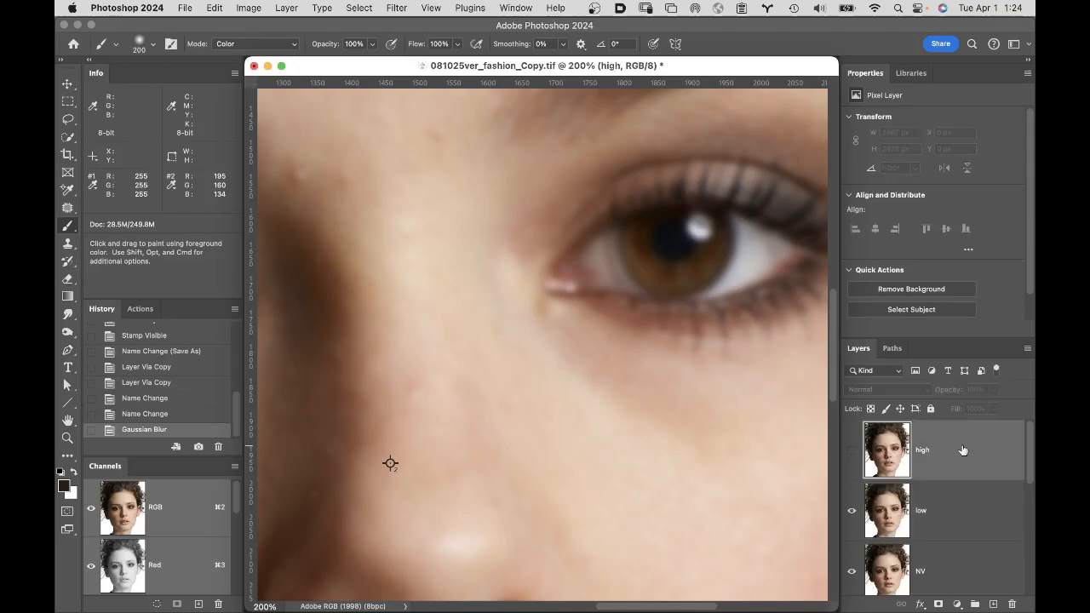
pyautogui.click(850, 453)
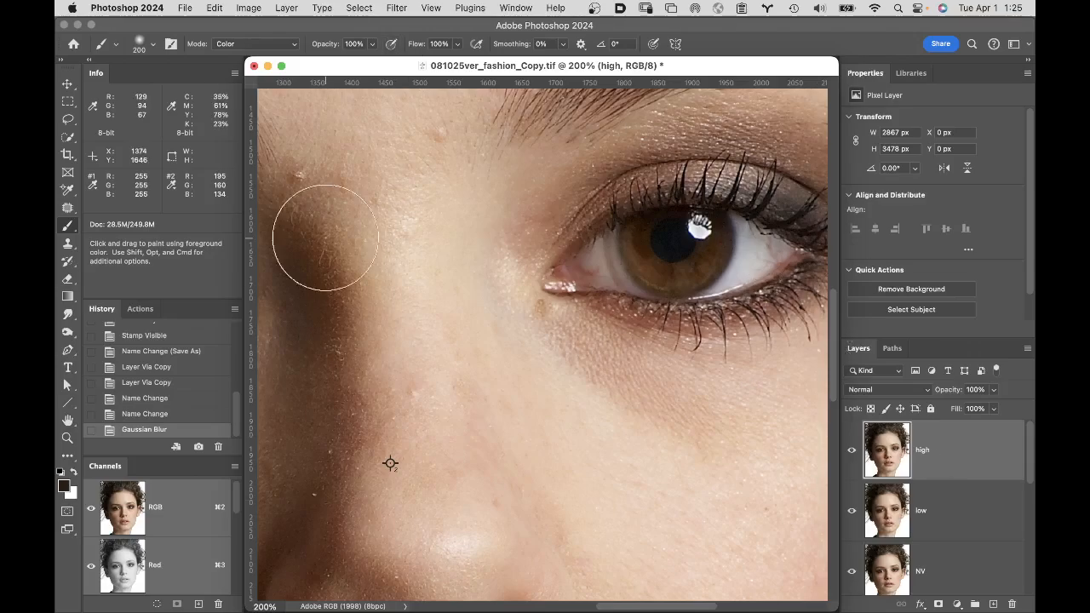
pyautogui.click(249, 8)
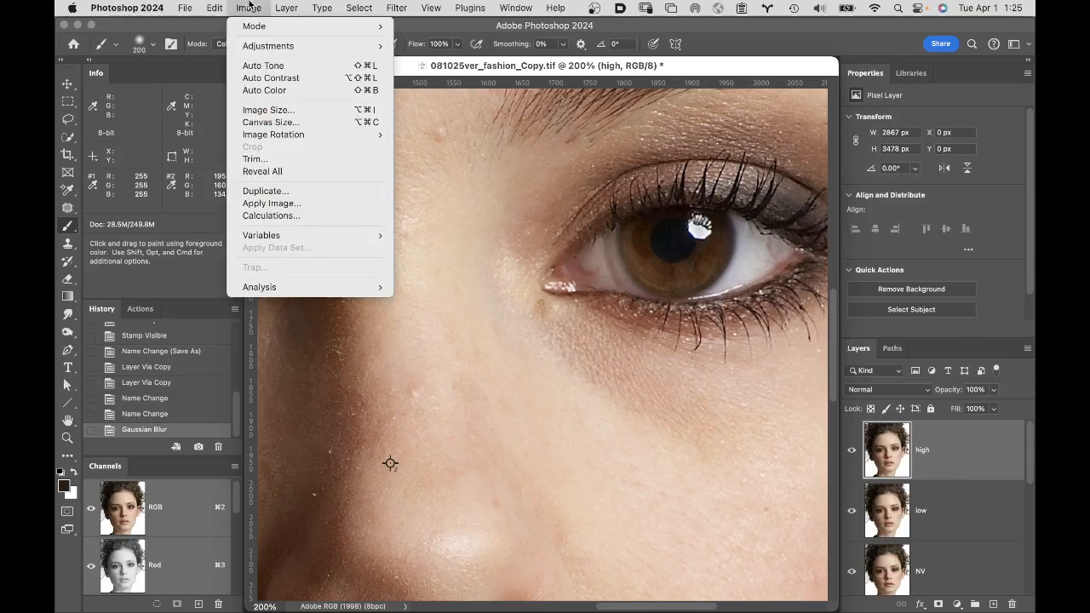
pyautogui.click(287, 204)
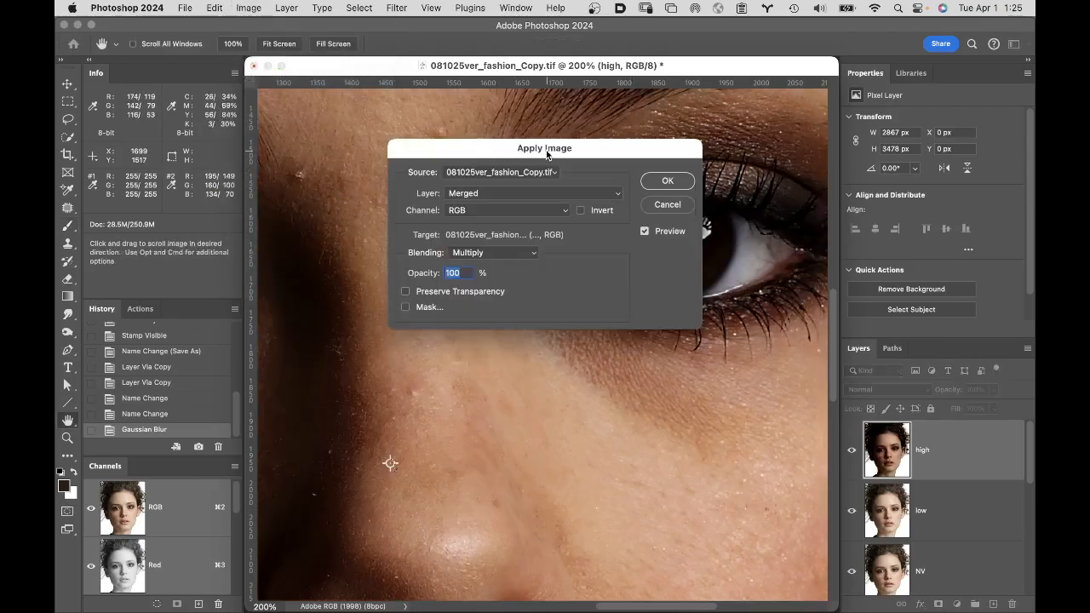
pyautogui.click(538, 196)
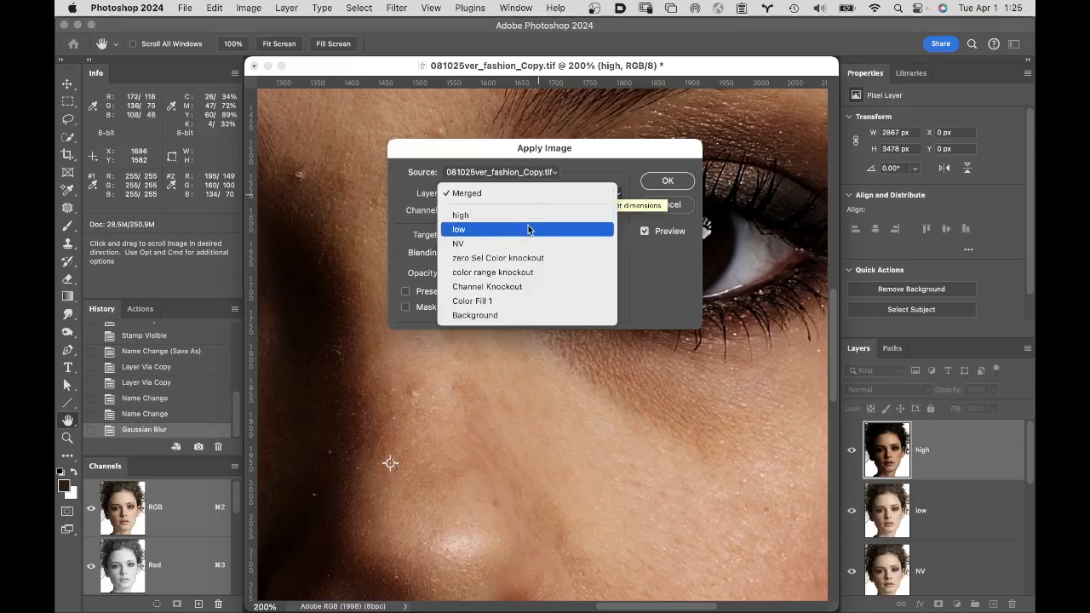
pyautogui.click(528, 229)
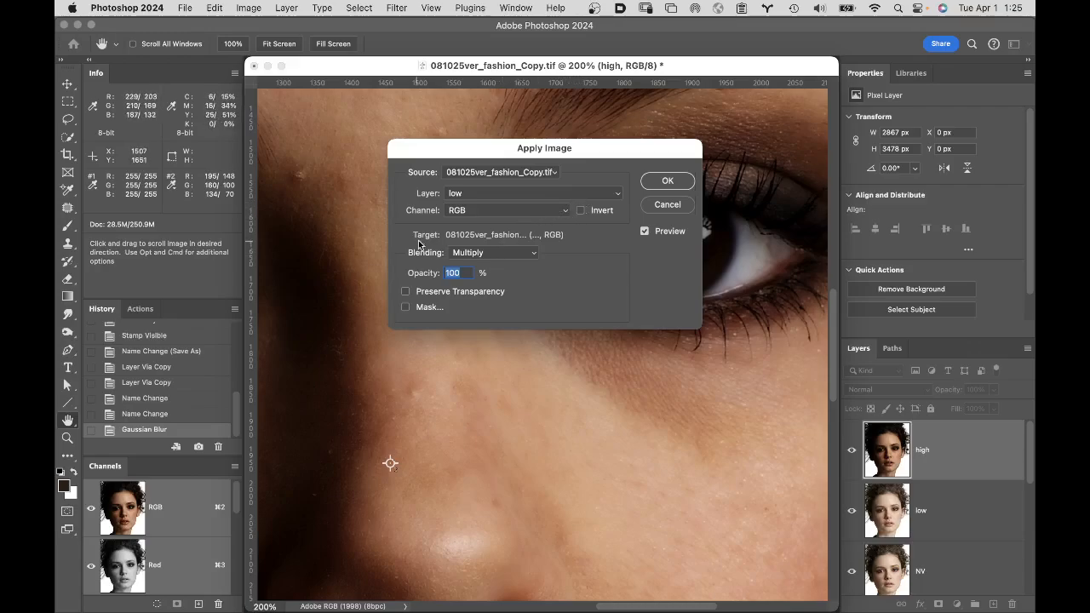
pyautogui.click(502, 257)
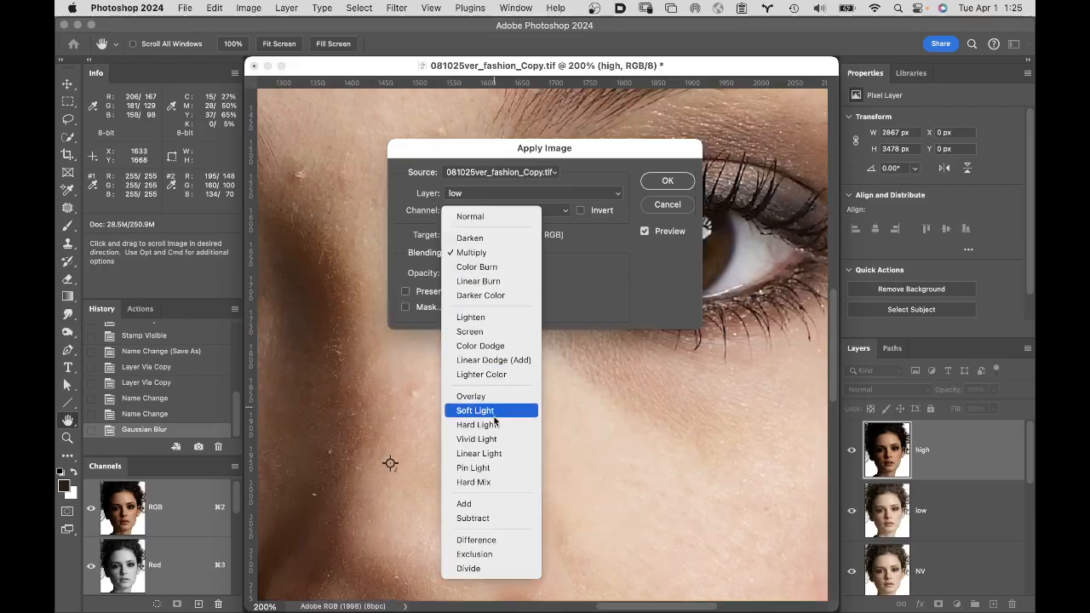
pyautogui.click(494, 519)
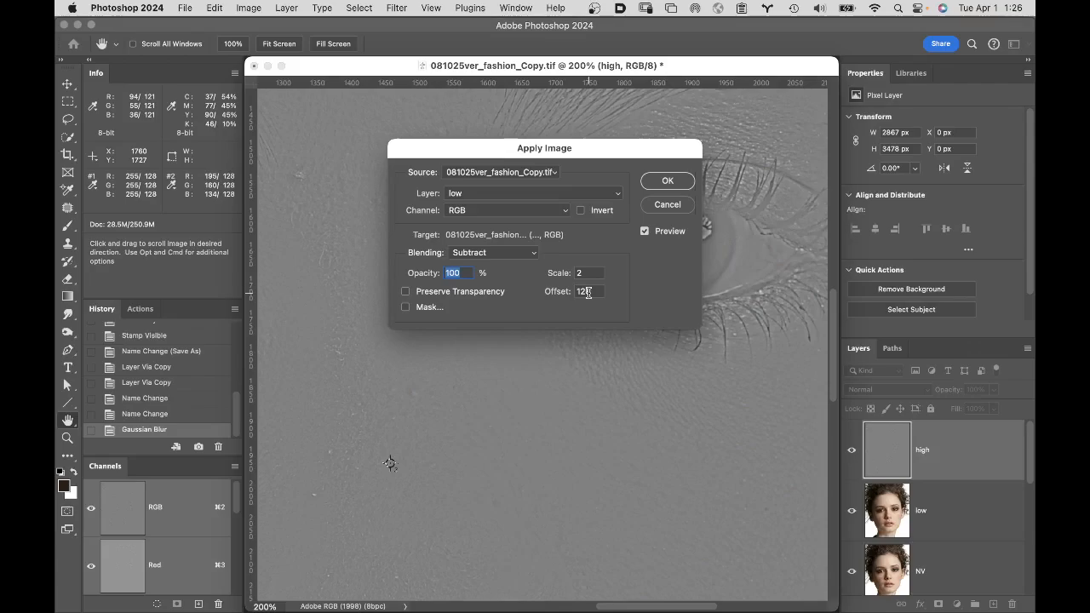
pyautogui.click(669, 181)
pyautogui.press('b')
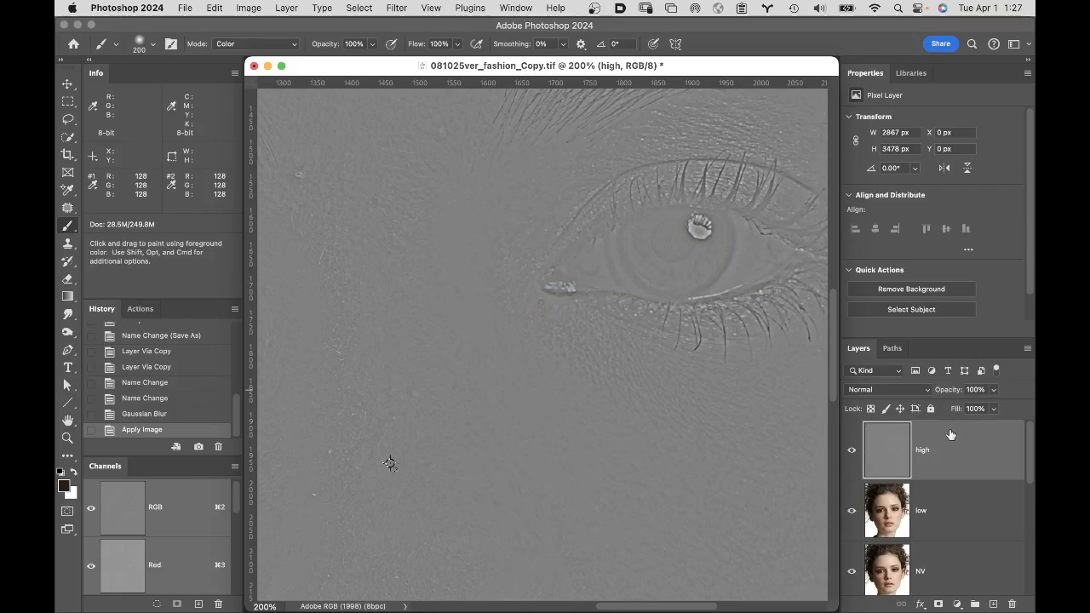
# Step: Set the high layer's blend mode to Linear Light and group it with the low layer as FS
pyautogui.click(892, 389)
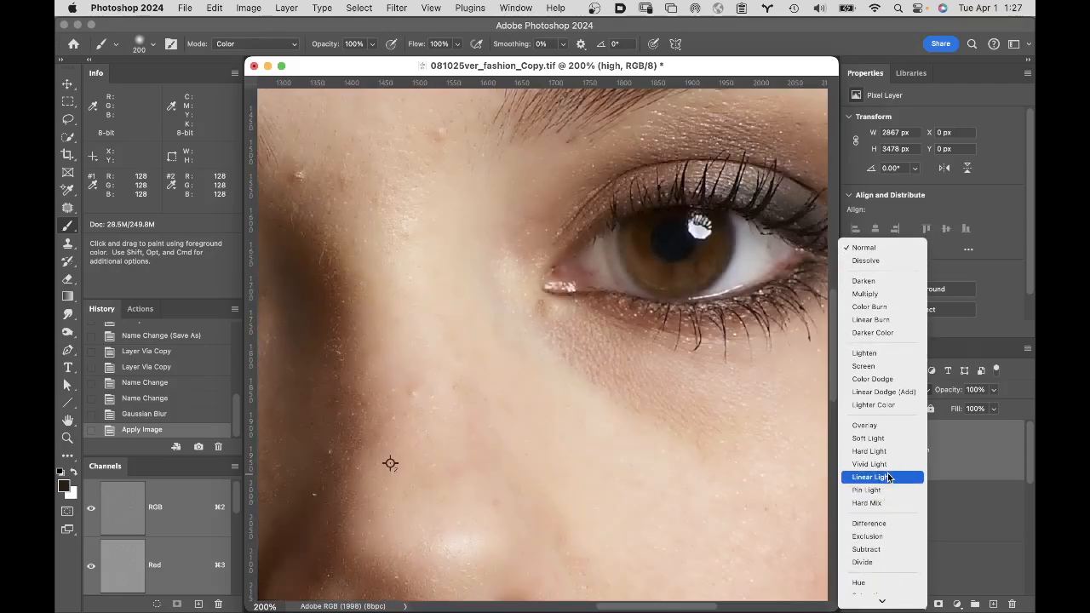
pyautogui.click(887, 477)
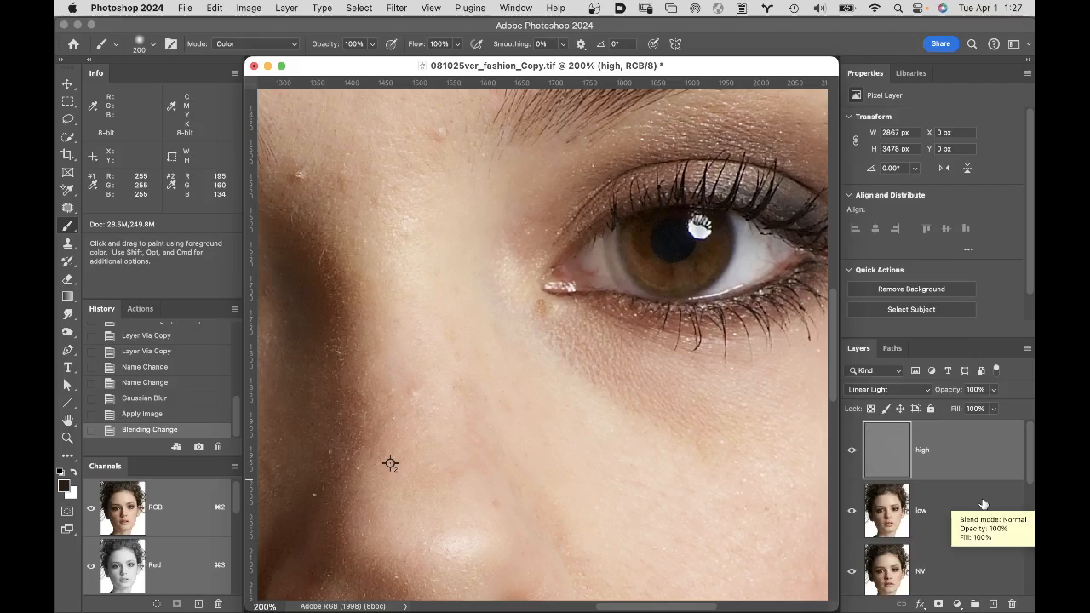
pyautogui.keyDown('shift'); pyautogui.click(972, 510); pyautogui.keyUp('shift')
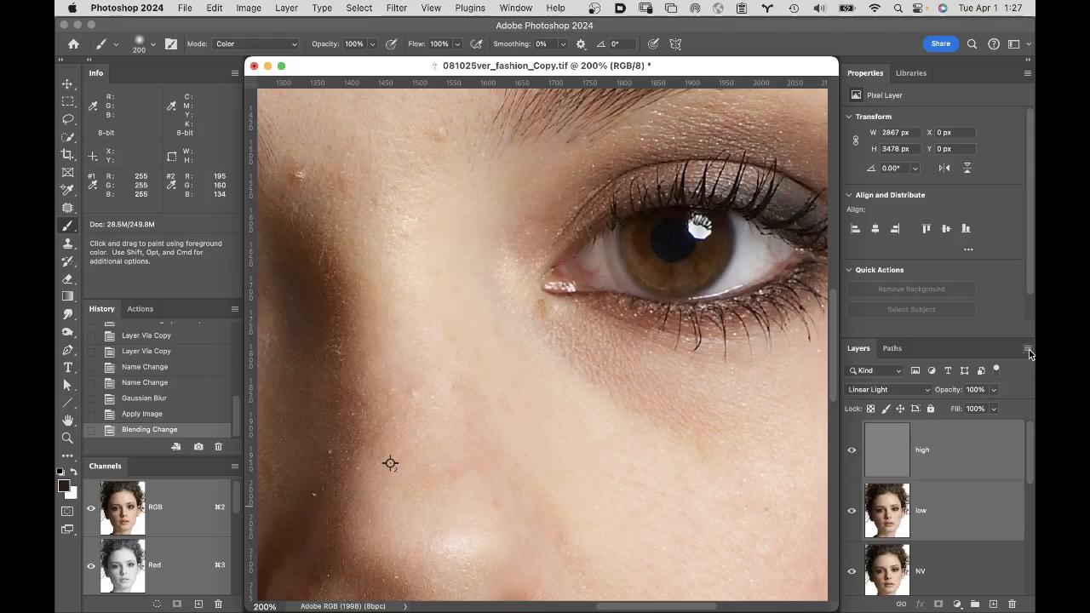
pyautogui.click(1027, 349)
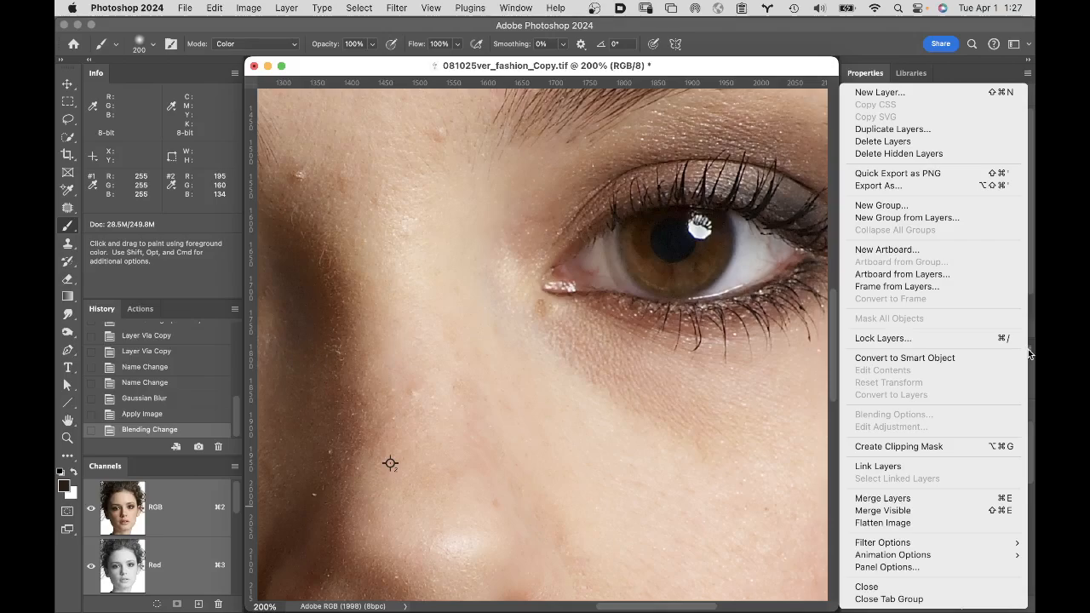
pyautogui.click(942, 220)
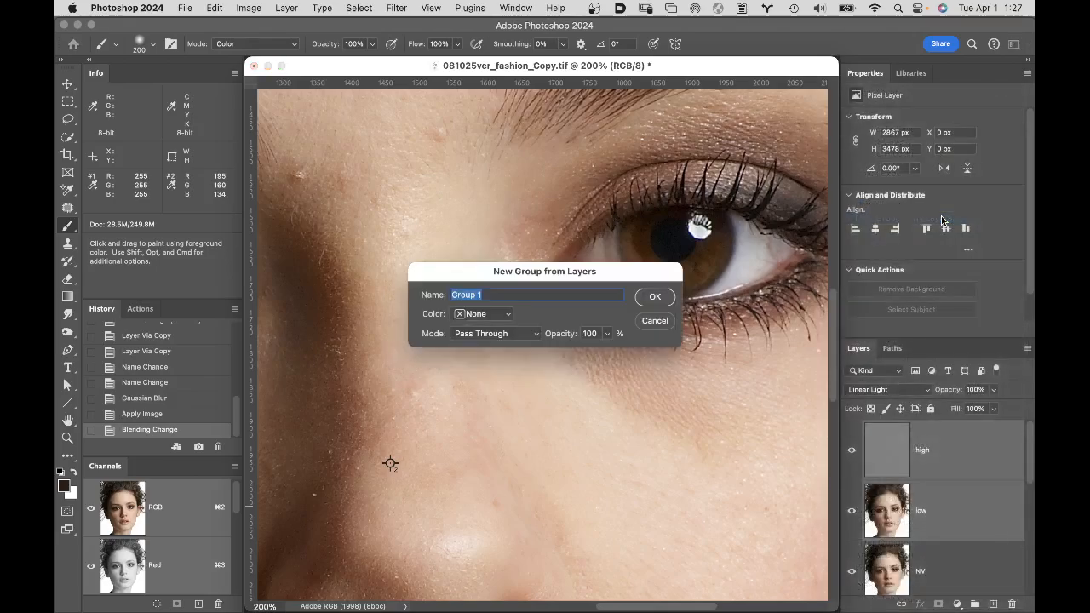
pyautogui.write('FS')
pyautogui.click(657, 298)
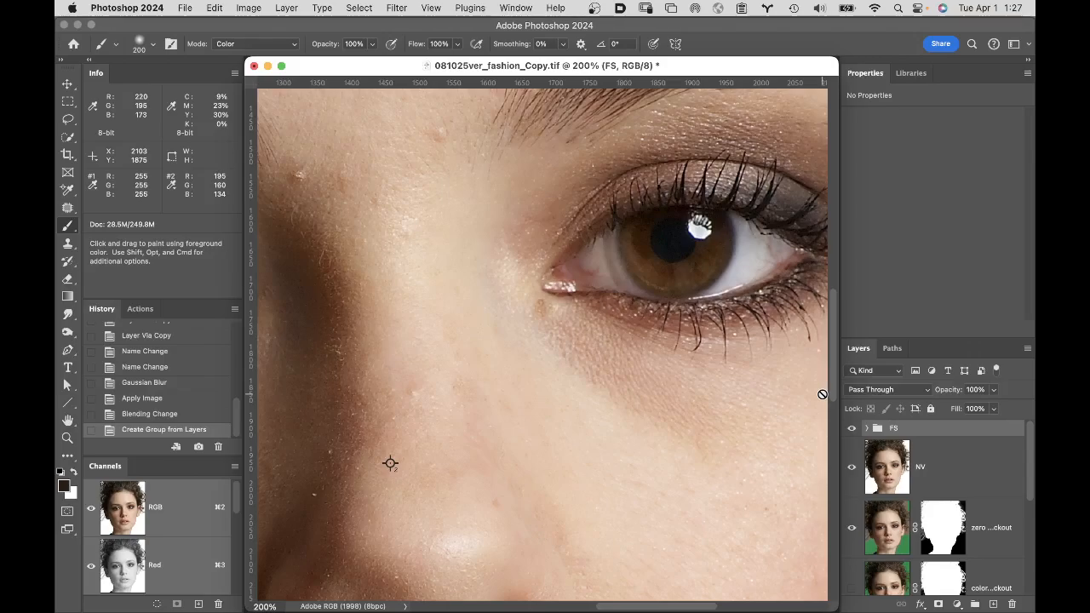
# Step: Expand the FS group and toggle its visibility to compare the separated layers with the NV layer beneath
pyautogui.click(865, 429)
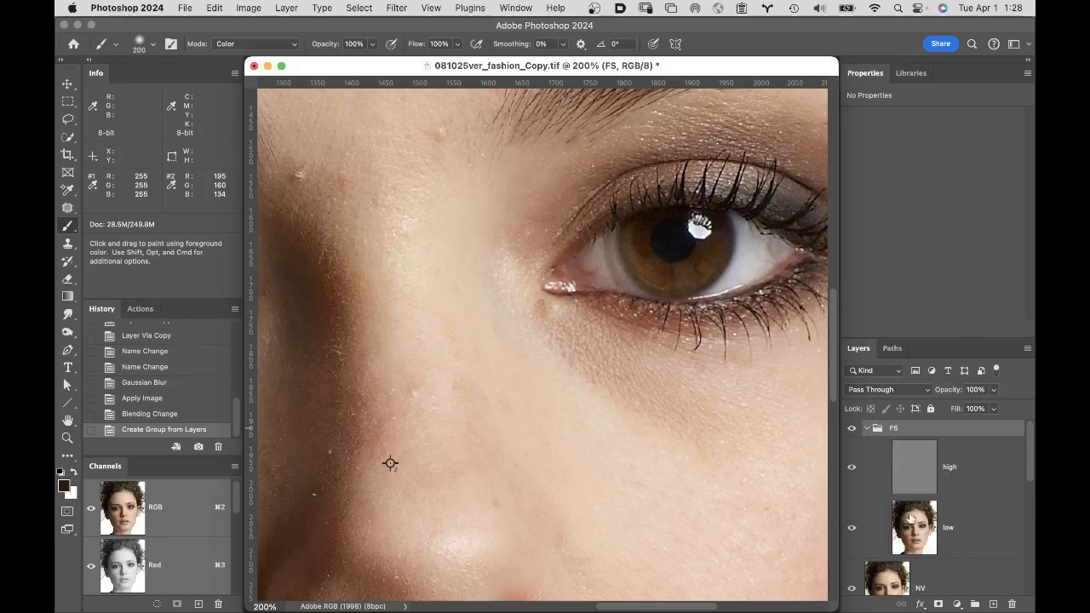
pyautogui.click(852, 429)
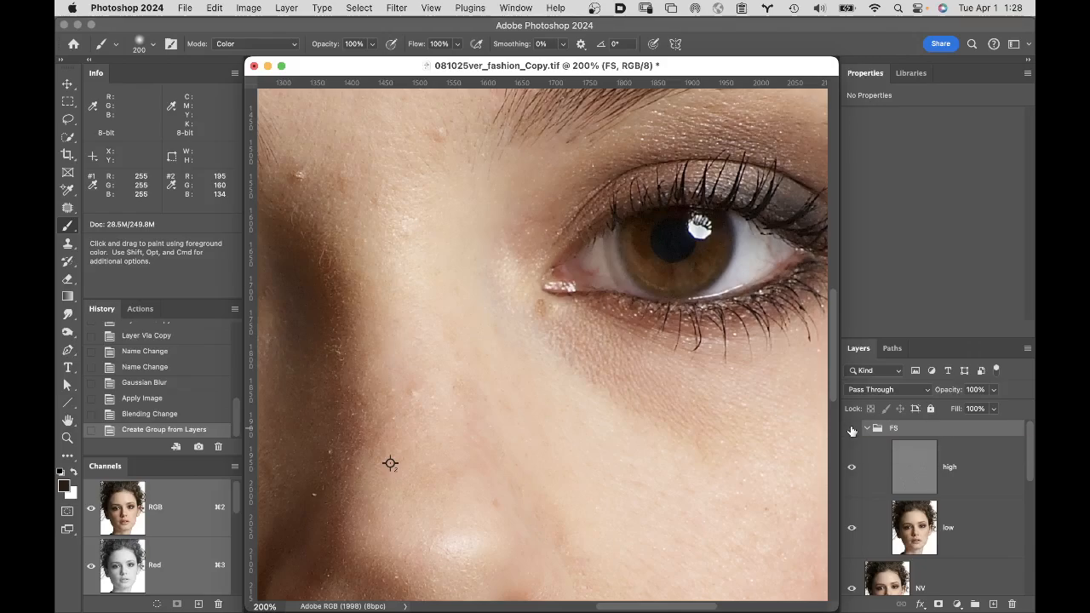
pyautogui.click(851, 429)
pyautogui.click(851, 429)
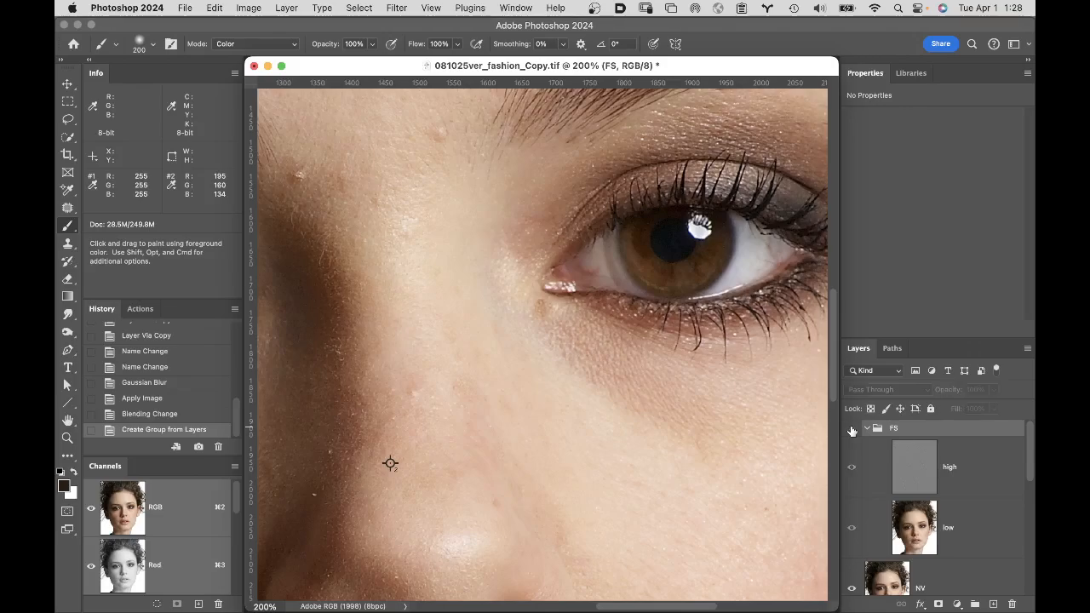
pyautogui.click(851, 429)
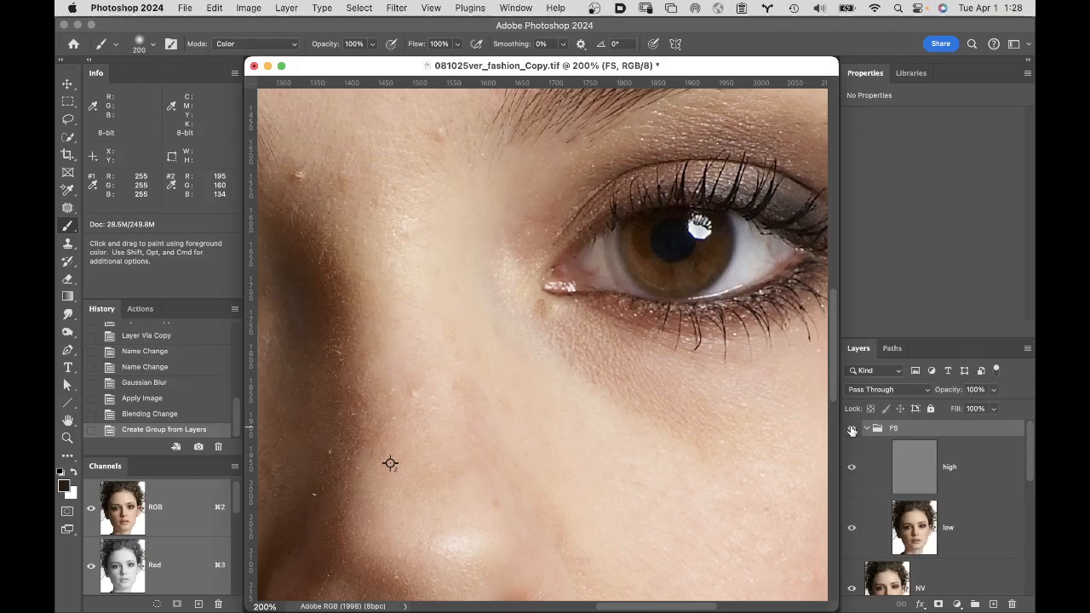
pyautogui.click(851, 429)
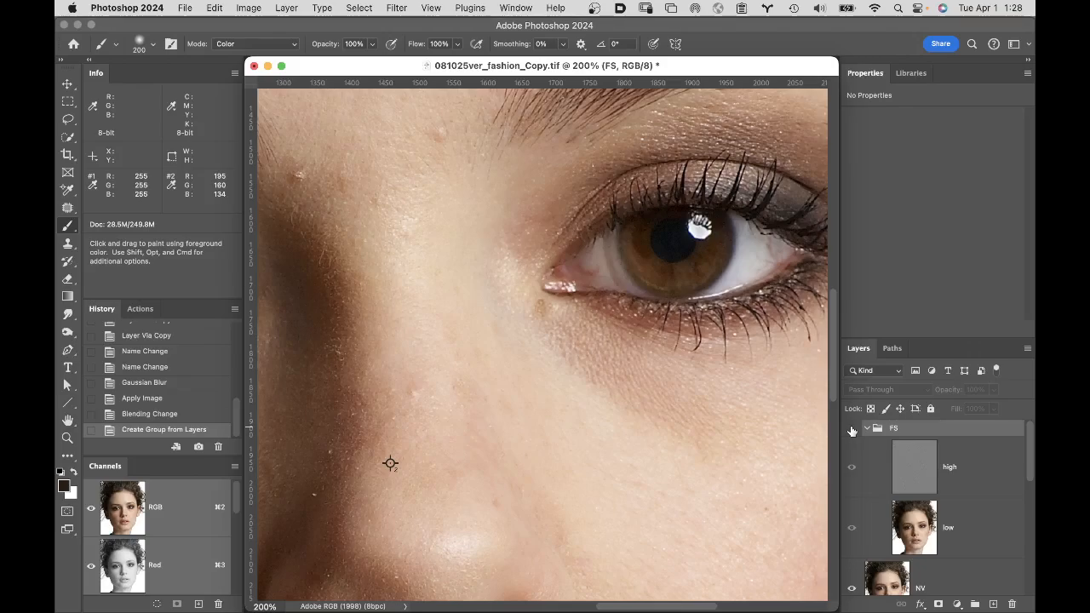
pyautogui.click(851, 429)
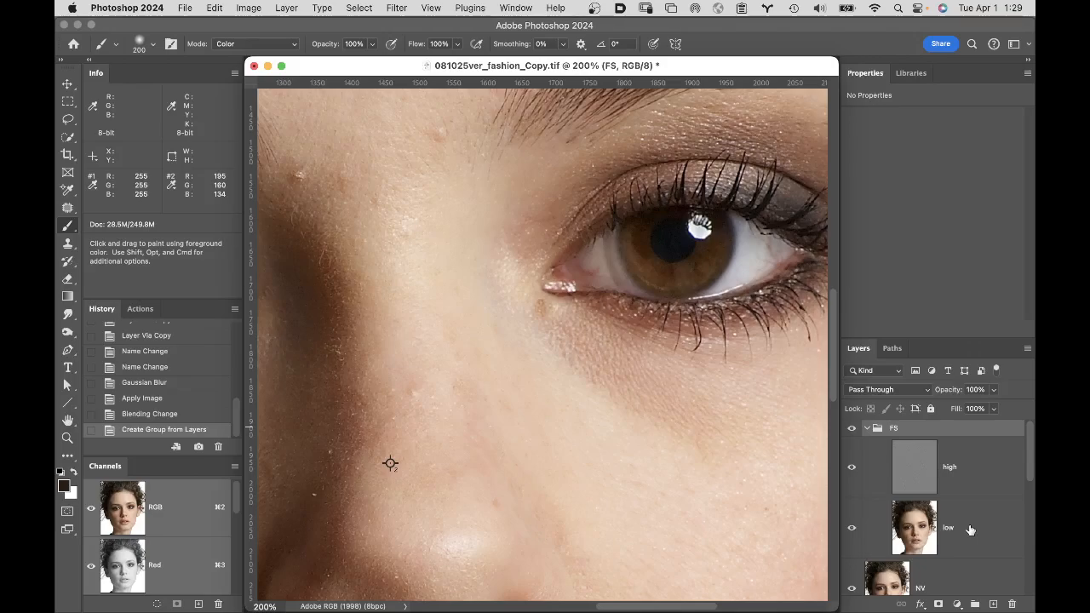
# Step: Duplicate the low layer and the high layer inside the FS group
pyautogui.click(969, 529)
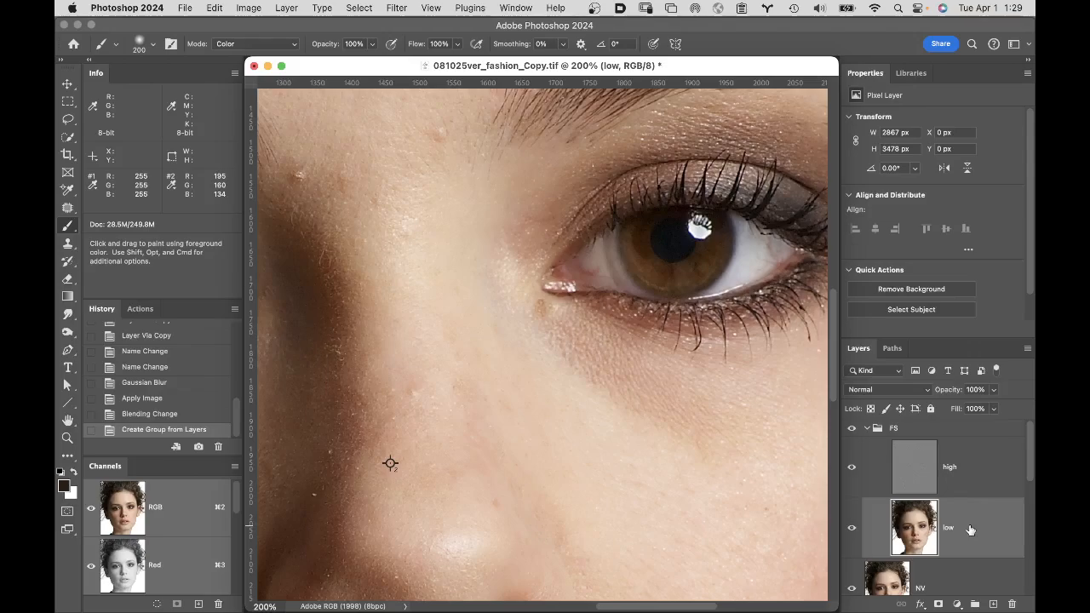
pyautogui.press('super+j')
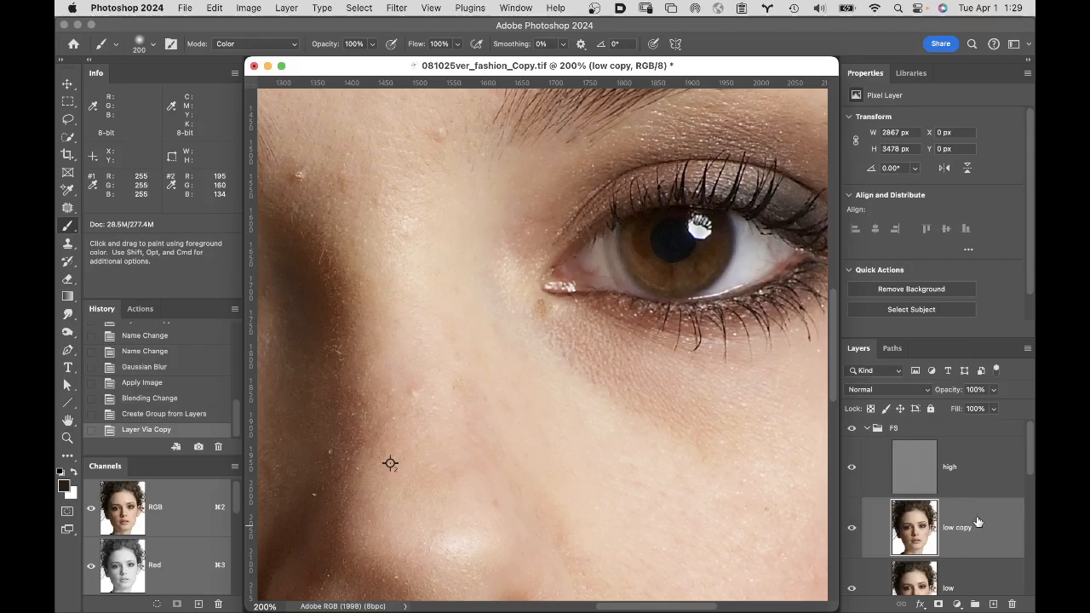
pyautogui.click(990, 464)
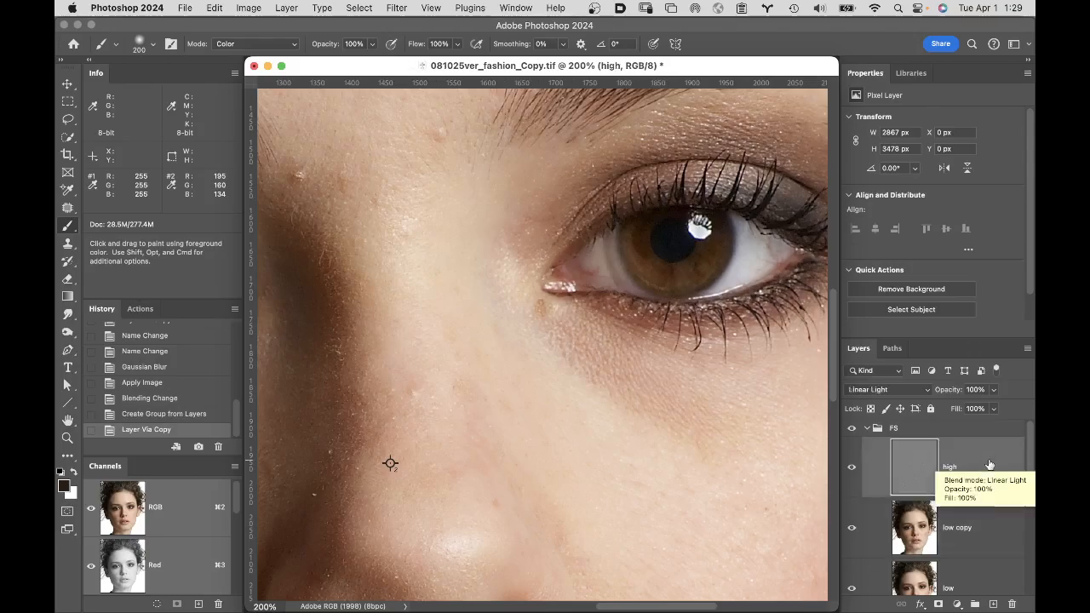
pyautogui.press('super+j')
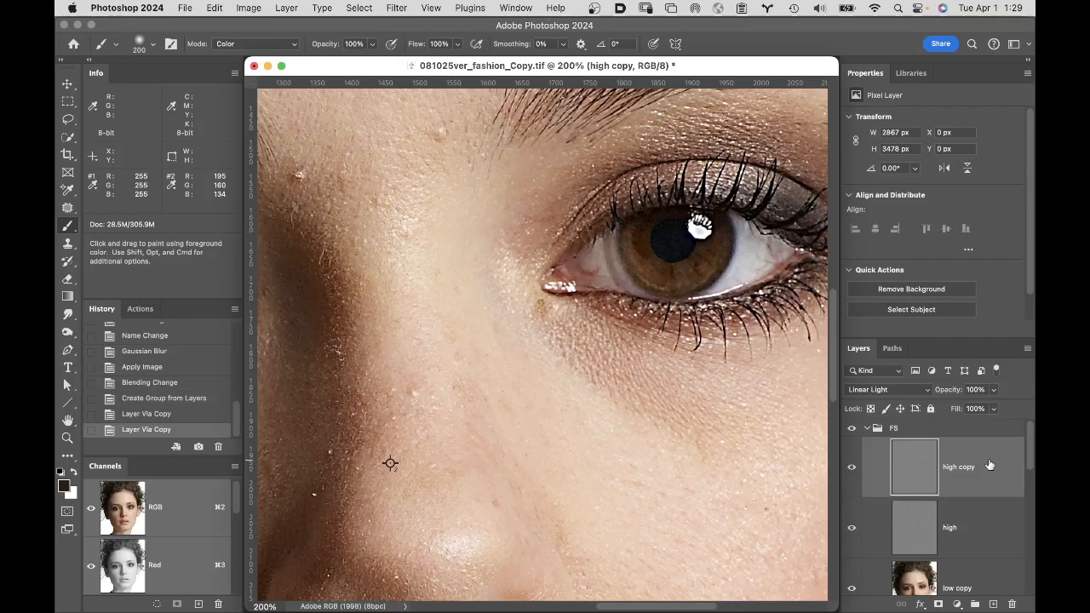
# Step: Set the high copy layer's blend mode to Normal and clip it to the high layer below
pyautogui.click(909, 391)
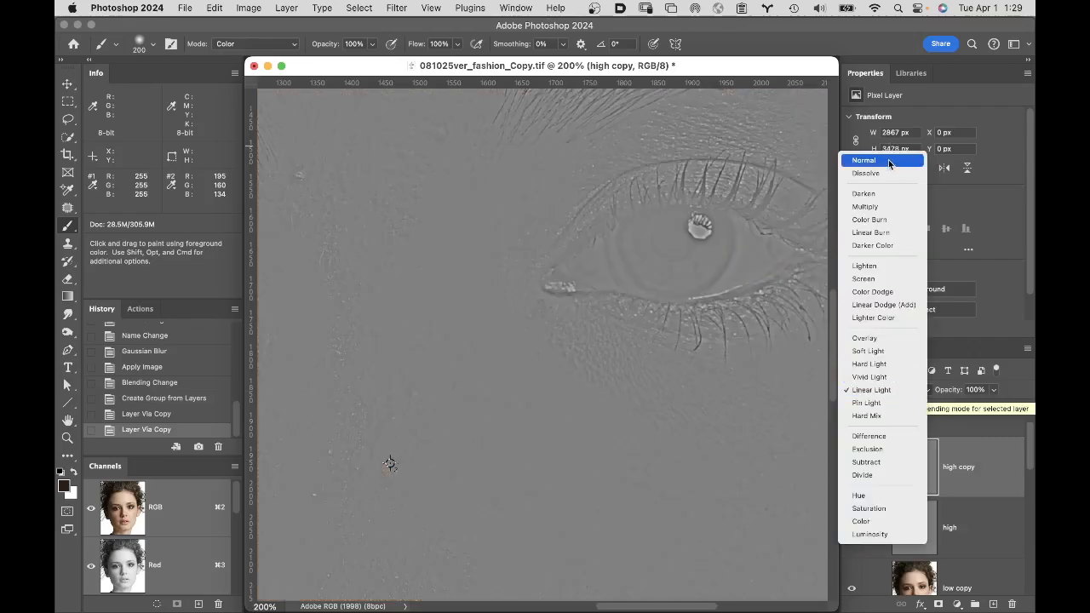
pyautogui.click(888, 161)
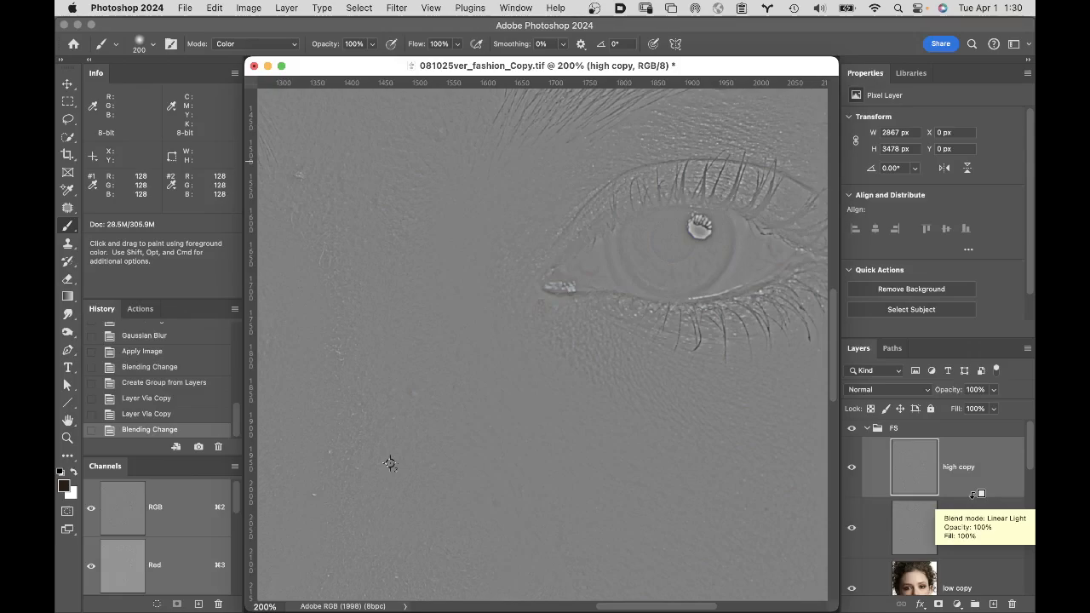
pyautogui.keyDown('alt'); pyautogui.click(976, 493); pyautogui.keyUp('alt')
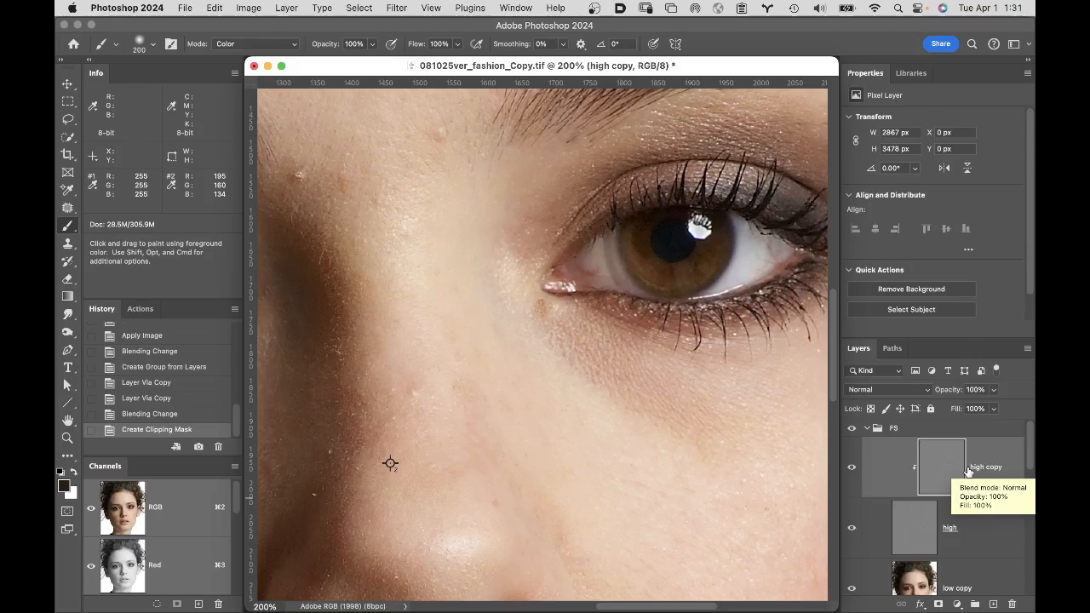
# Step: Toggle the FS group's visibility to compare the image before and after, and save the document
pyautogui.click(851, 431)
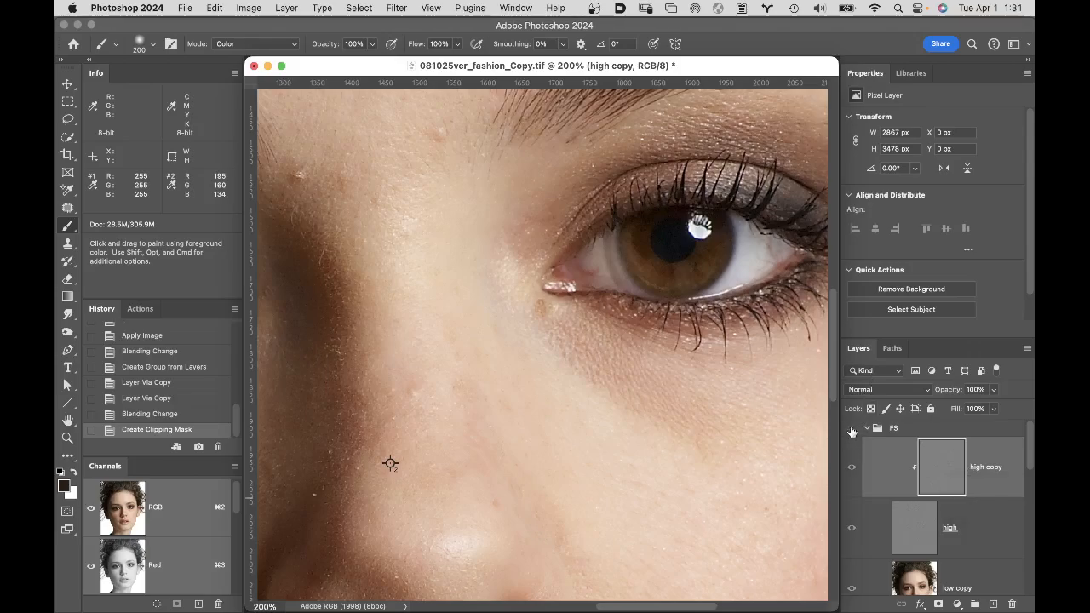
pyautogui.click(851, 431)
pyautogui.click(185, 7)
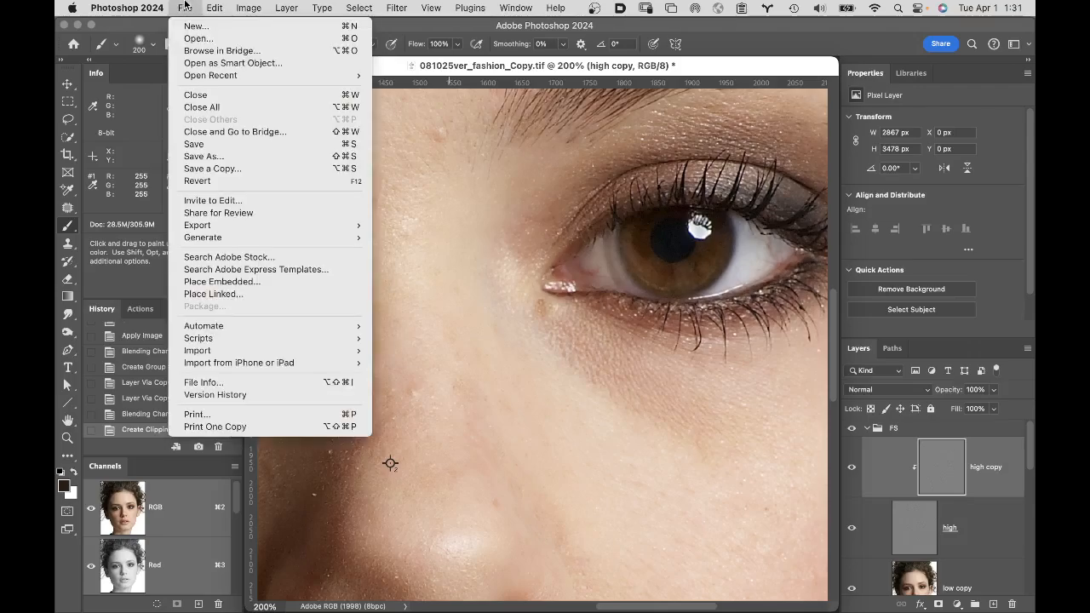
pyautogui.click(217, 144)
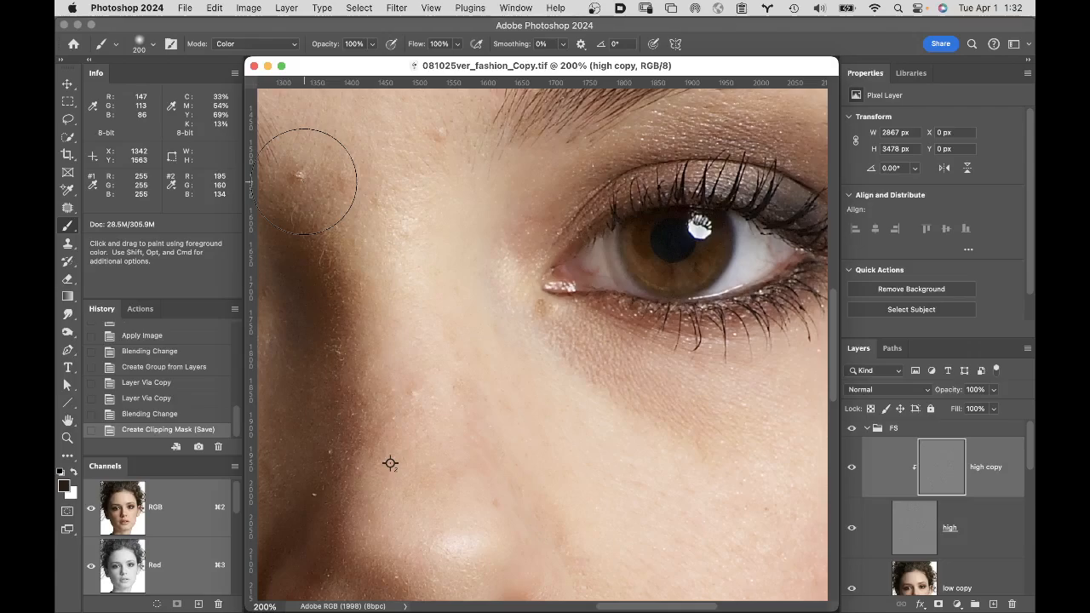
# Step: Activate the Clone Stamp tool and adjust the hardness of its 45 px Hard Round brush
pyautogui.press('s')
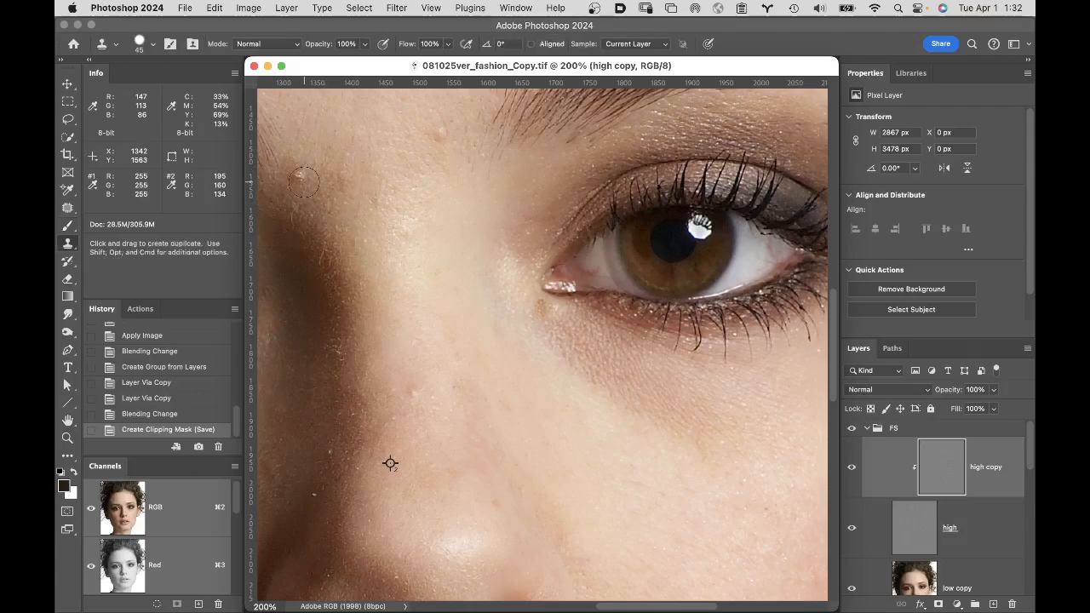
pyautogui.click(68, 246)
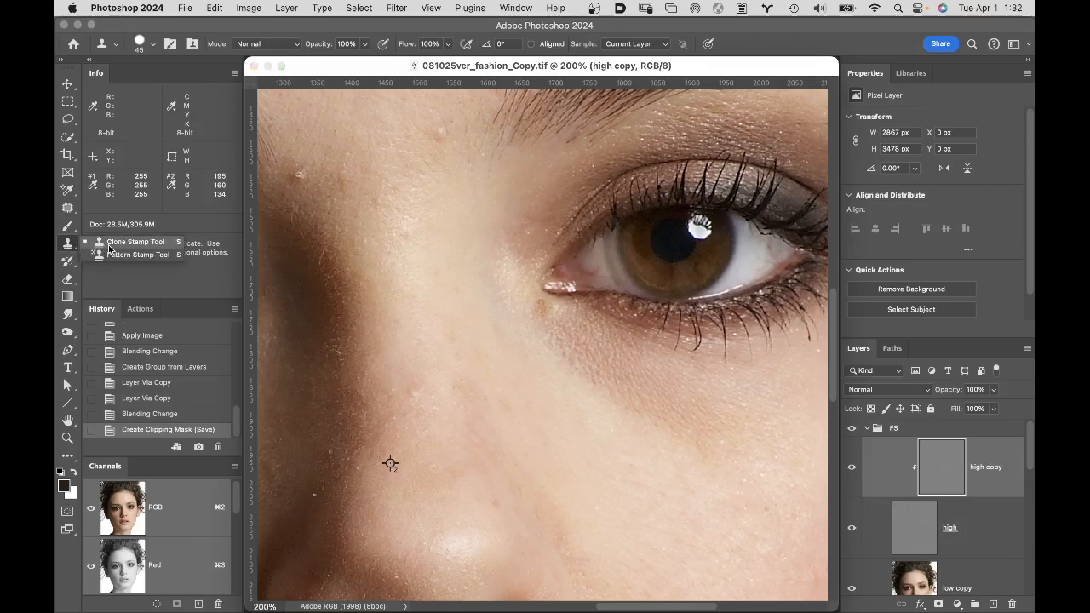
pyautogui.click(108, 245)
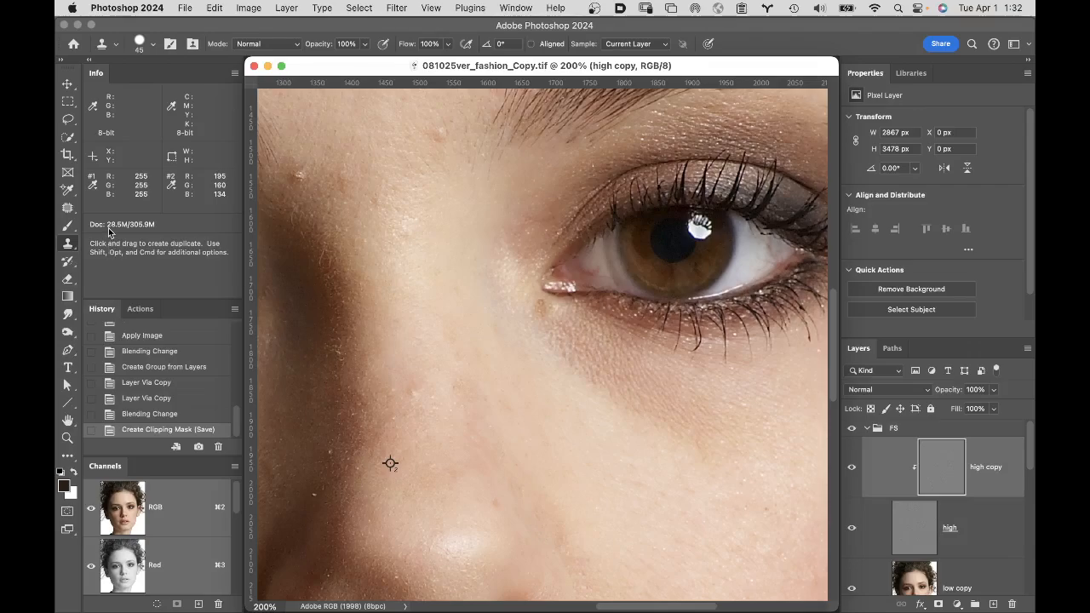
pyautogui.click(153, 46)
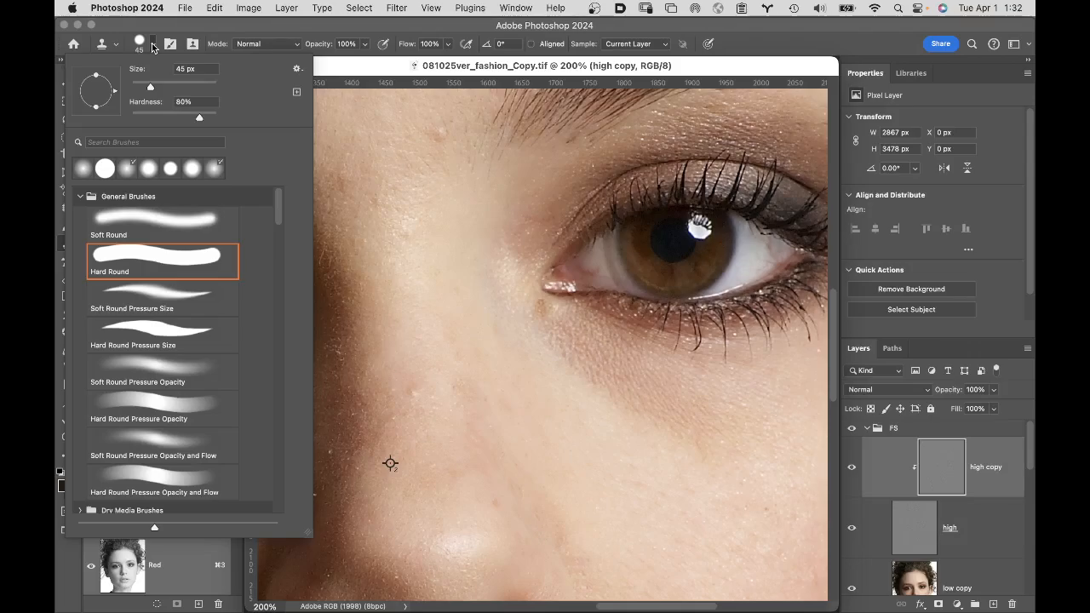
pyautogui.hscroll(-3, 152, 95)
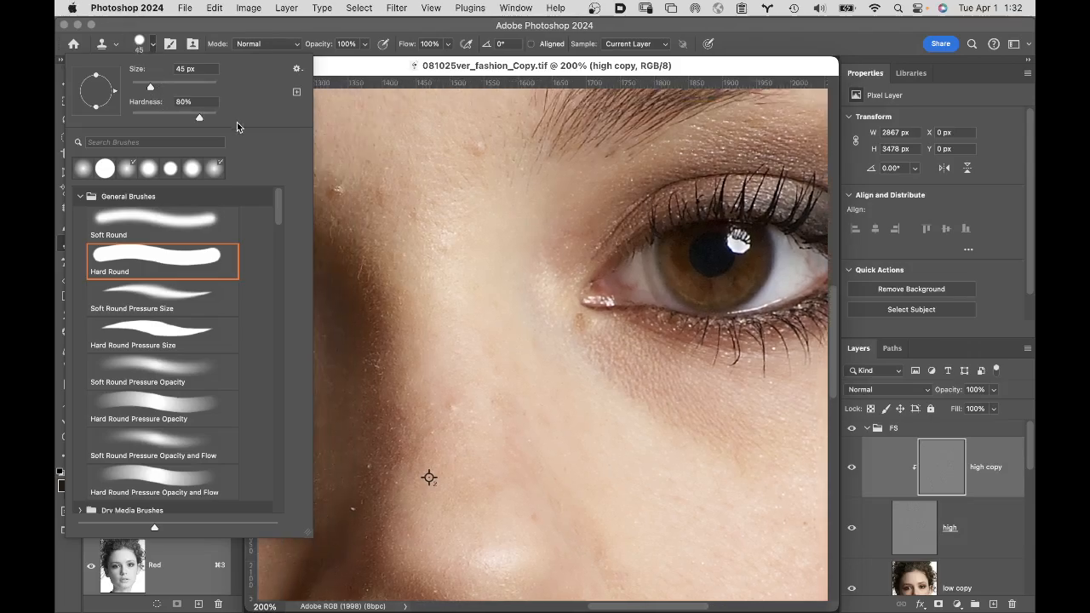
pyautogui.moveTo(200, 118); pyautogui.dragTo(206, 116)
pyautogui.click(204, 115)
pyautogui.press('Return')
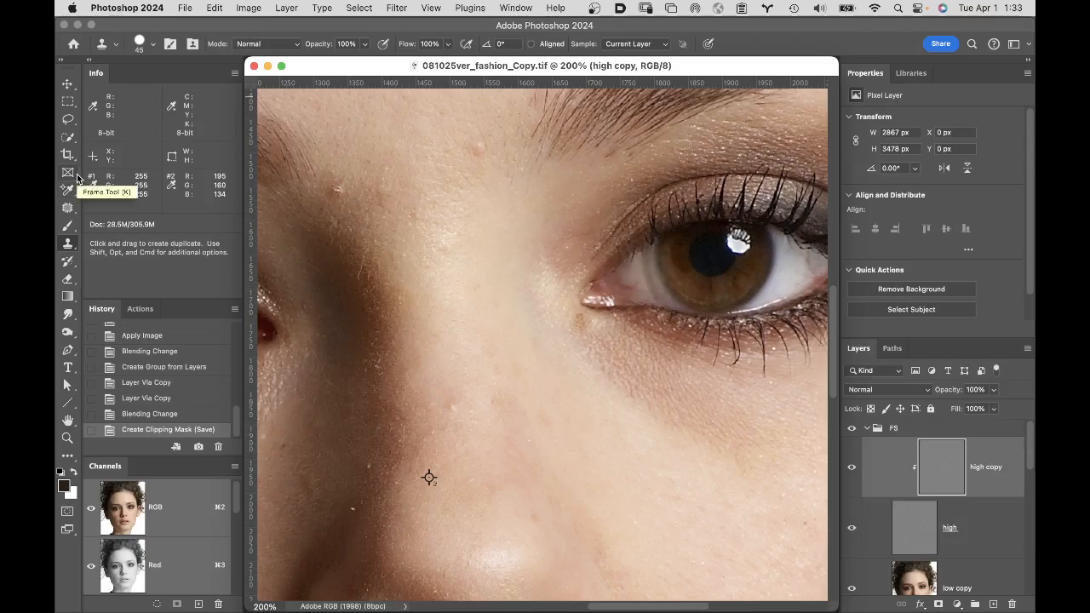
# Step: Switch to the Healing Brush tool, review its brush size and hardness settings, and turn on Aligned sampling
pyautogui.press('j')
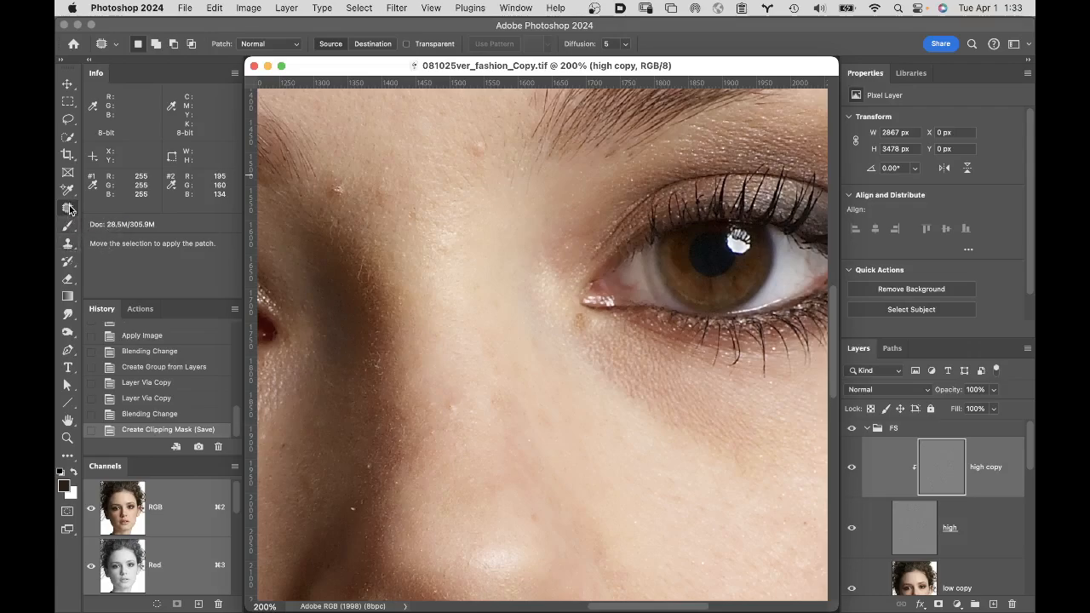
pyautogui.click(69, 208)
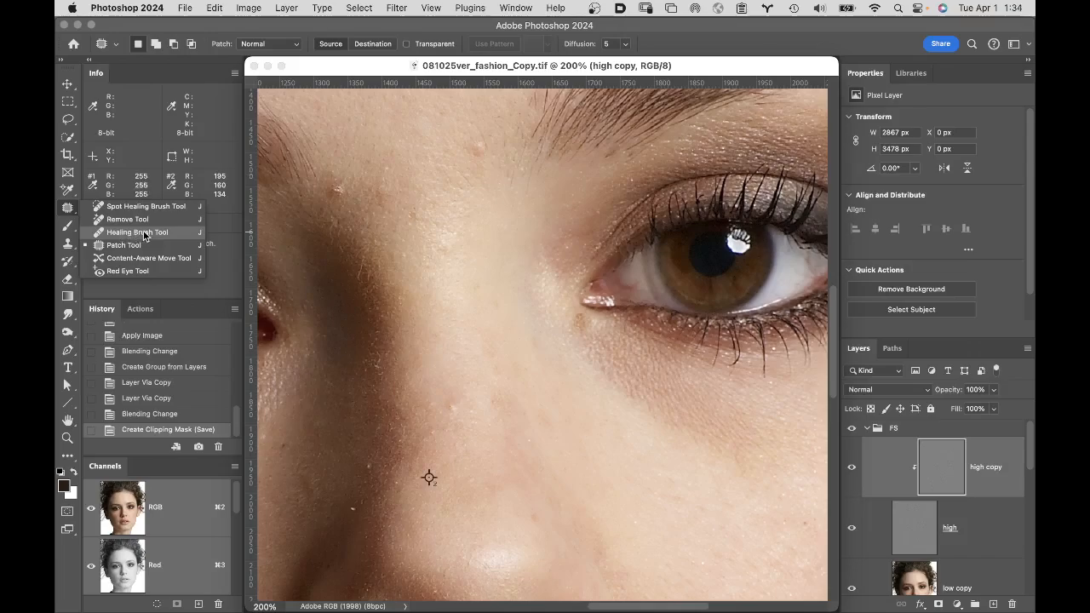
pyautogui.click(142, 236)
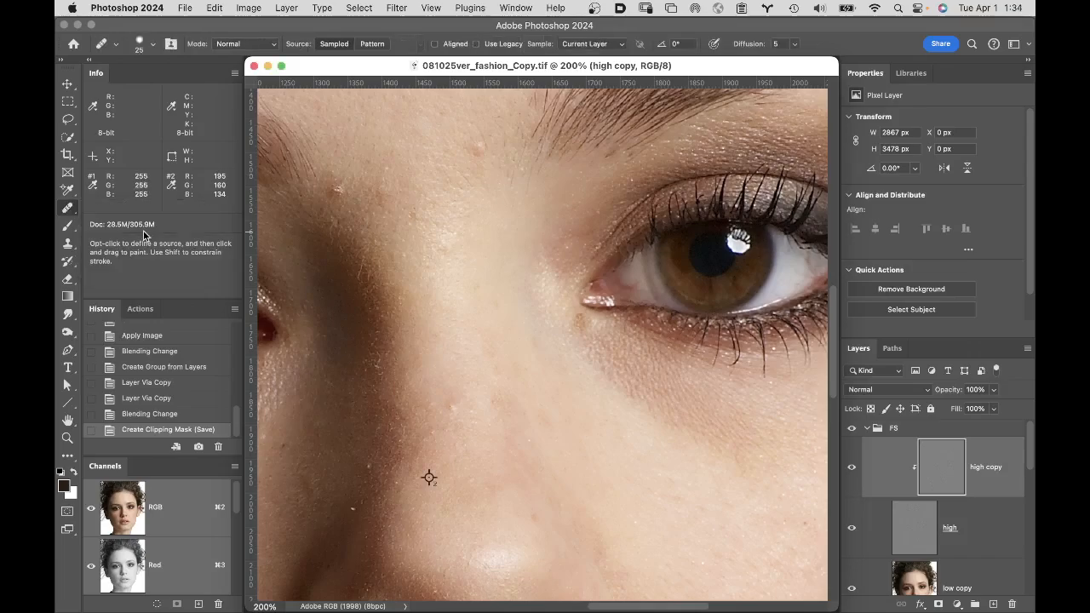
pyautogui.click(154, 46)
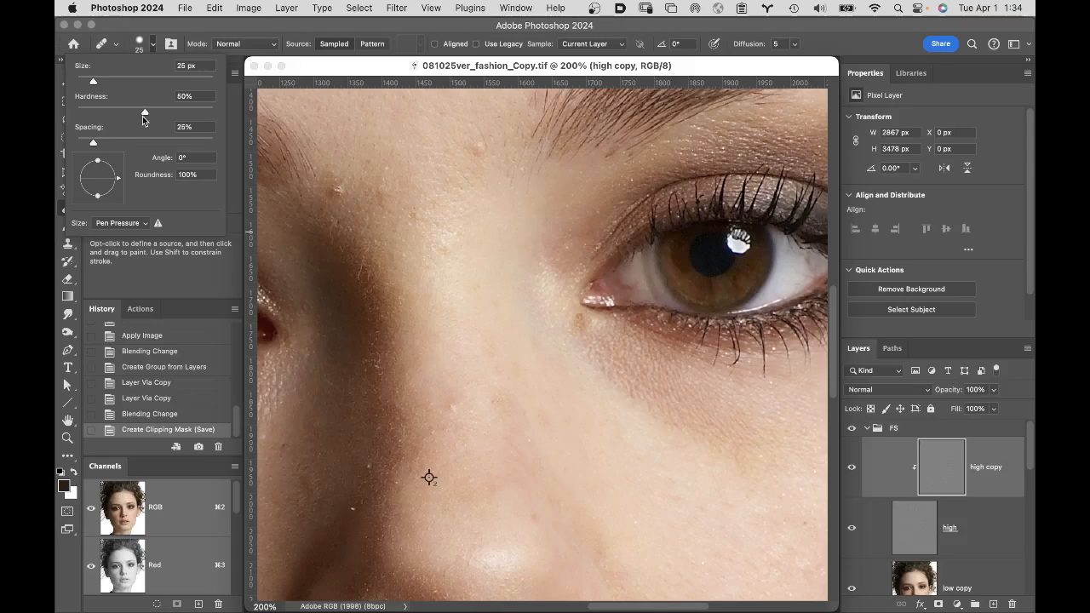
pyautogui.click(254, 25)
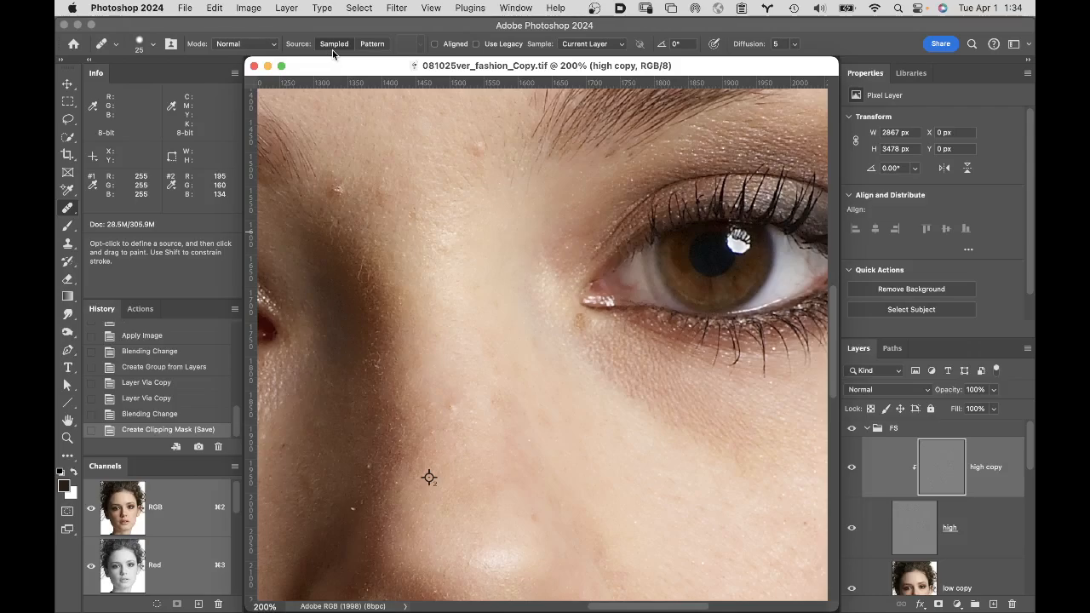
pyautogui.click(435, 44)
pyautogui.moveTo(426, 200)
pyautogui.mouseDown()
pyautogui.moveTo(550, 241)
pyautogui.moveTo(602, 186)
pyautogui.moveTo(551, 208)
pyautogui.mouseUp()
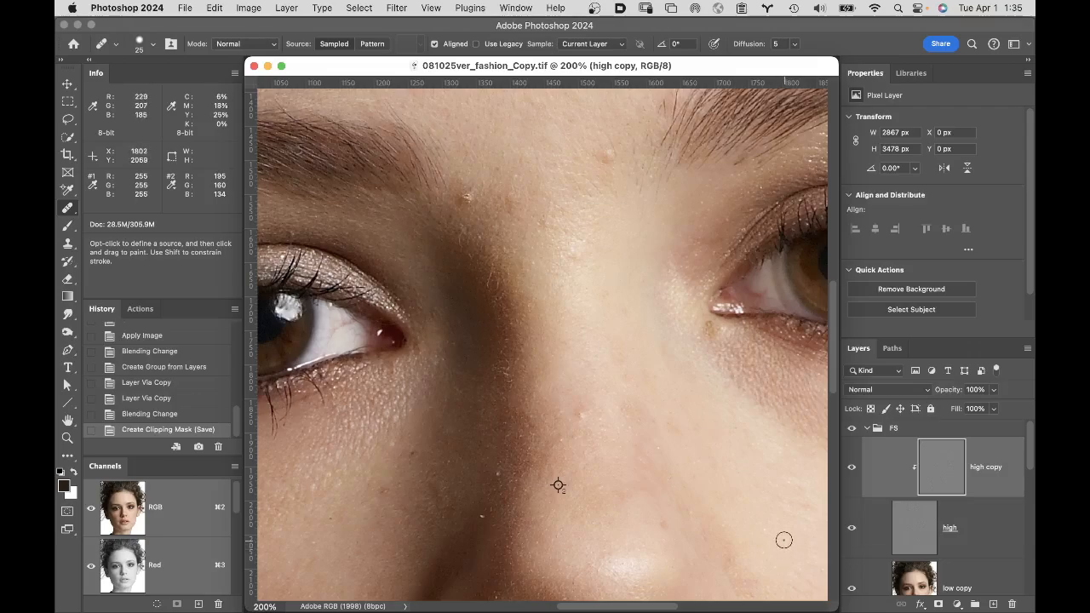
# Step: Show only the high copy layer and choose the Clone Stamp tool with a brush size of 30
pyautogui.click(851, 470)
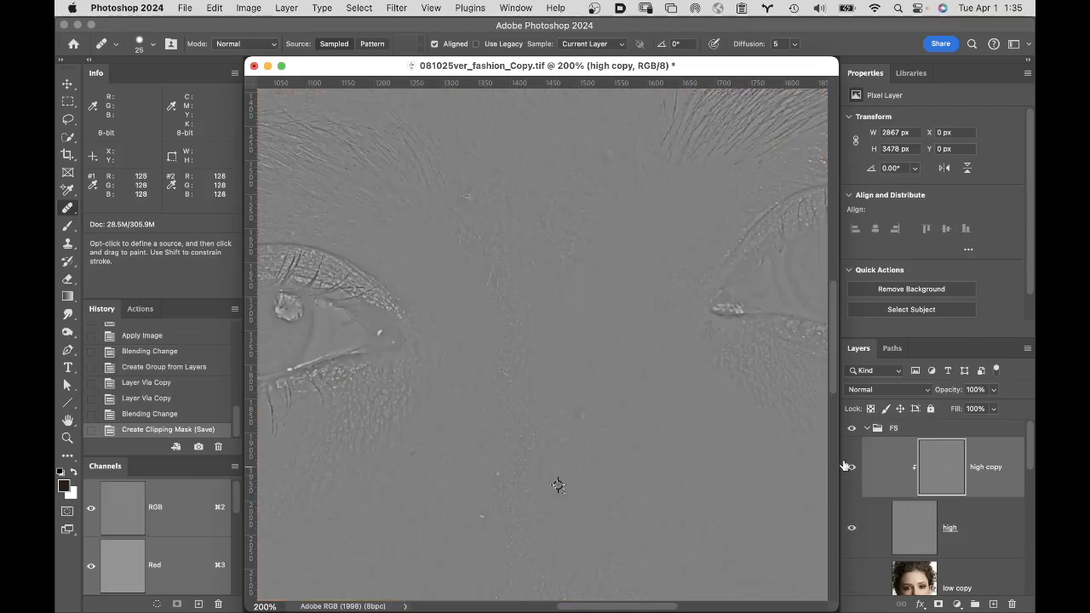
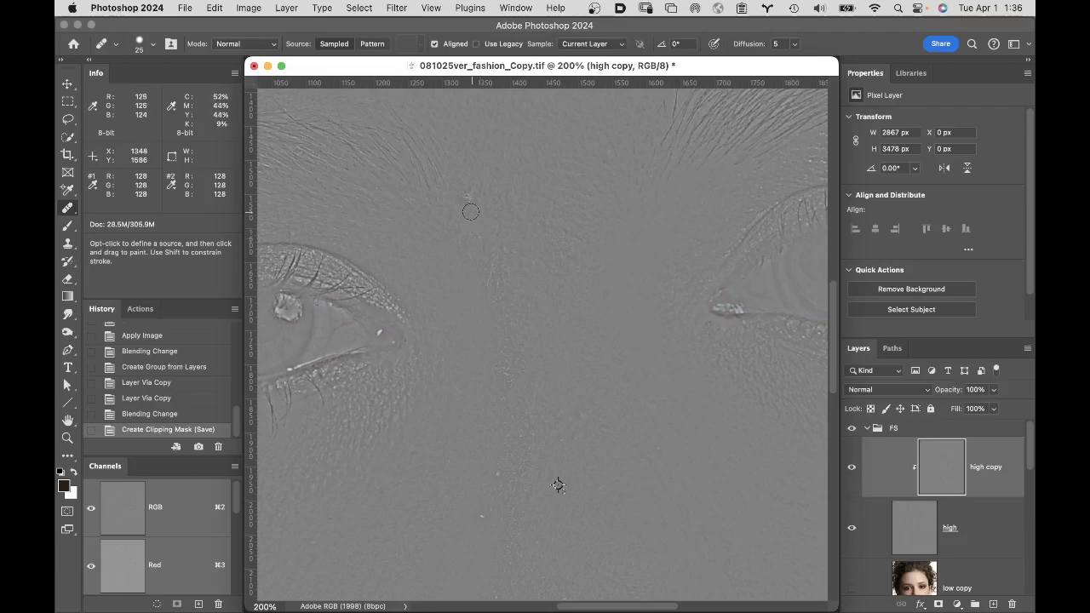
pyautogui.press('s')
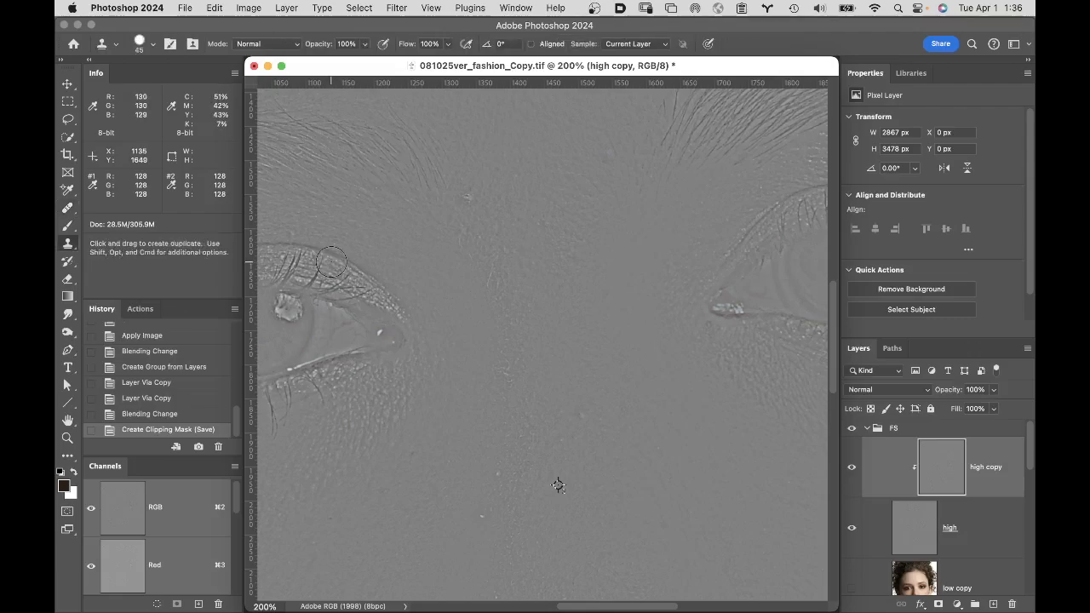
pyautogui.press('[')
pyautogui.press('[')
pyautogui.press('alt')
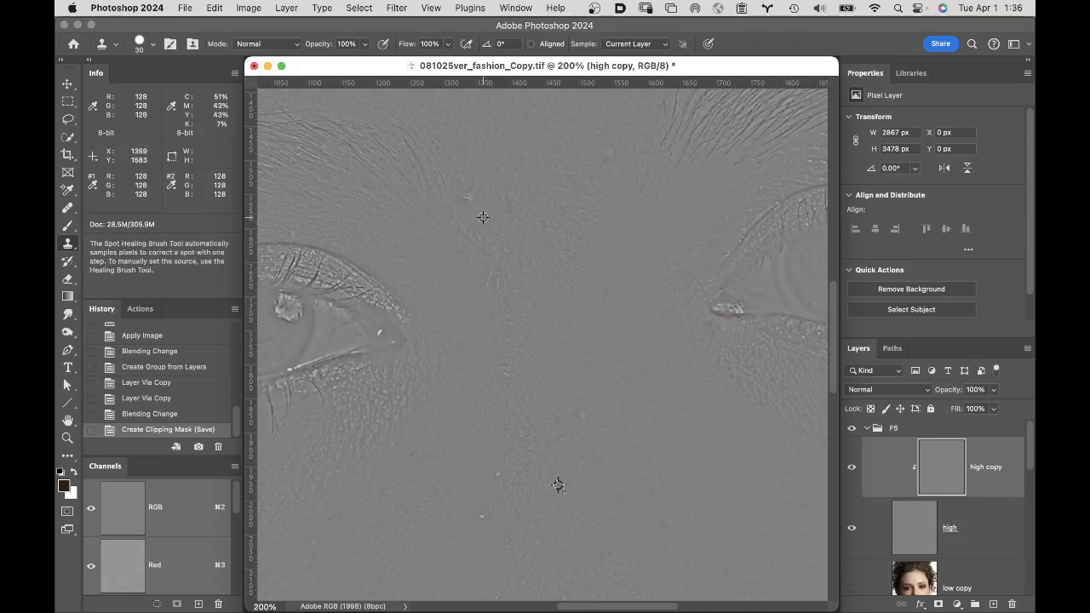
# Step: Try cloning clean texture over the spots around the brows and nose, and revert the history to the saved clipping mask state
pyautogui.moveTo(472, 203); pyautogui.dragTo(464, 196)
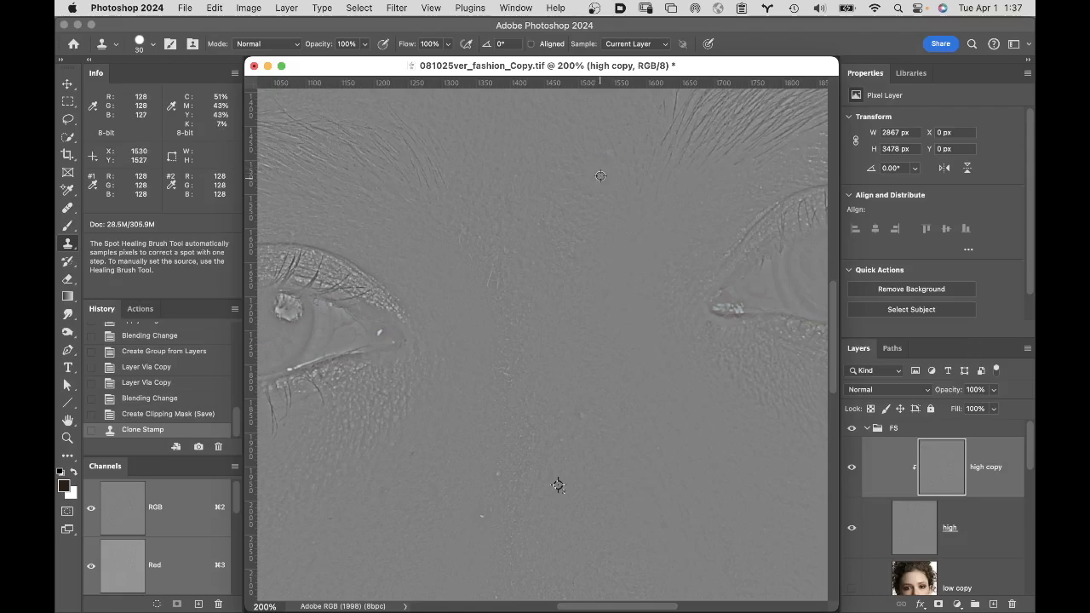
pyautogui.moveTo(600, 175); pyautogui.dragTo(607, 154)
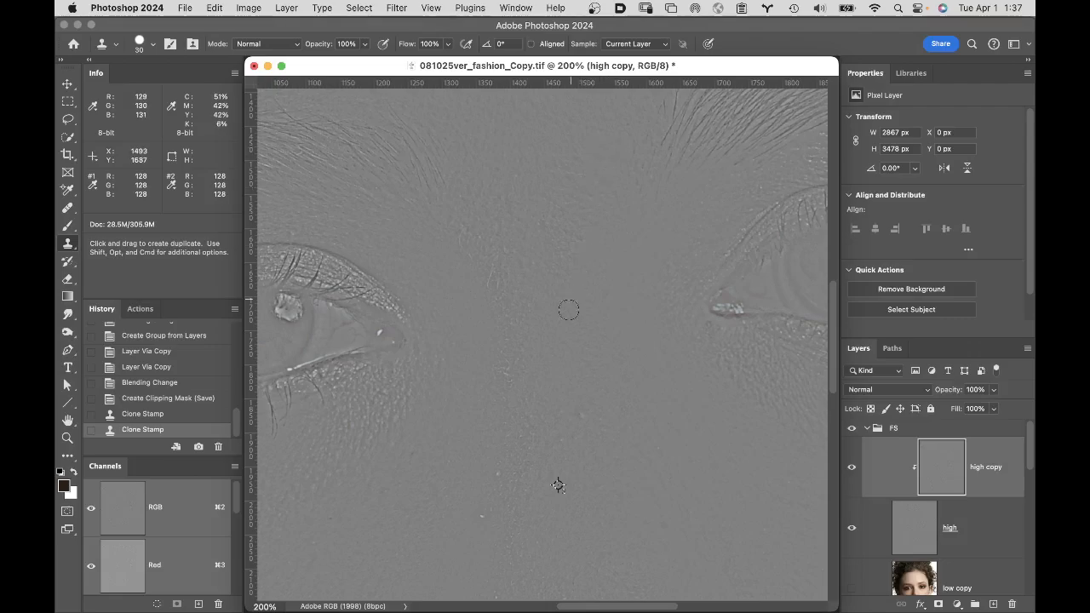
pyautogui.scroll(-5, 566, 281)
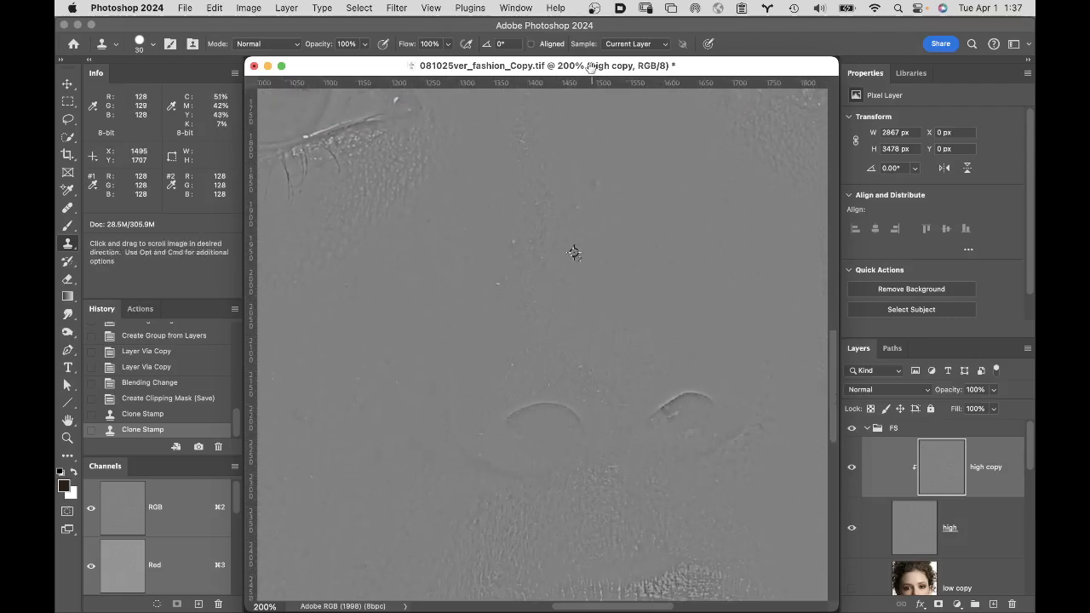
pyautogui.keyDown('alt'); pyautogui.click(574, 254); pyautogui.keyUp('alt')
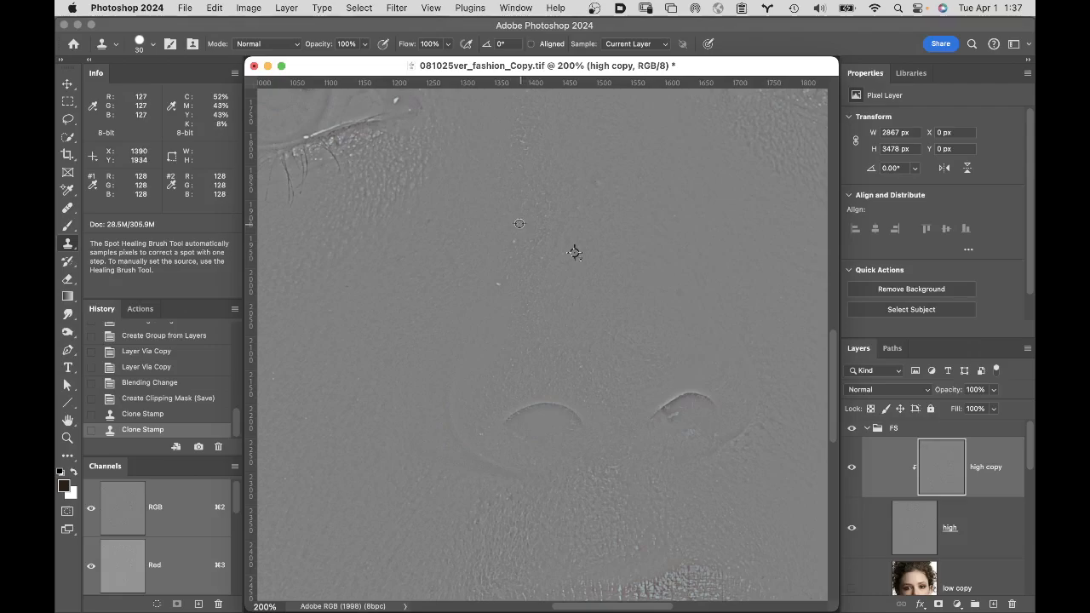
pyautogui.click(509, 236)
pyautogui.click(498, 281)
pyautogui.press('space')
pyautogui.moveTo(540, 284)
pyautogui.mouseDown()
pyautogui.moveTo(633, 149)
pyautogui.moveTo(619, 161)
pyautogui.mouseUp()
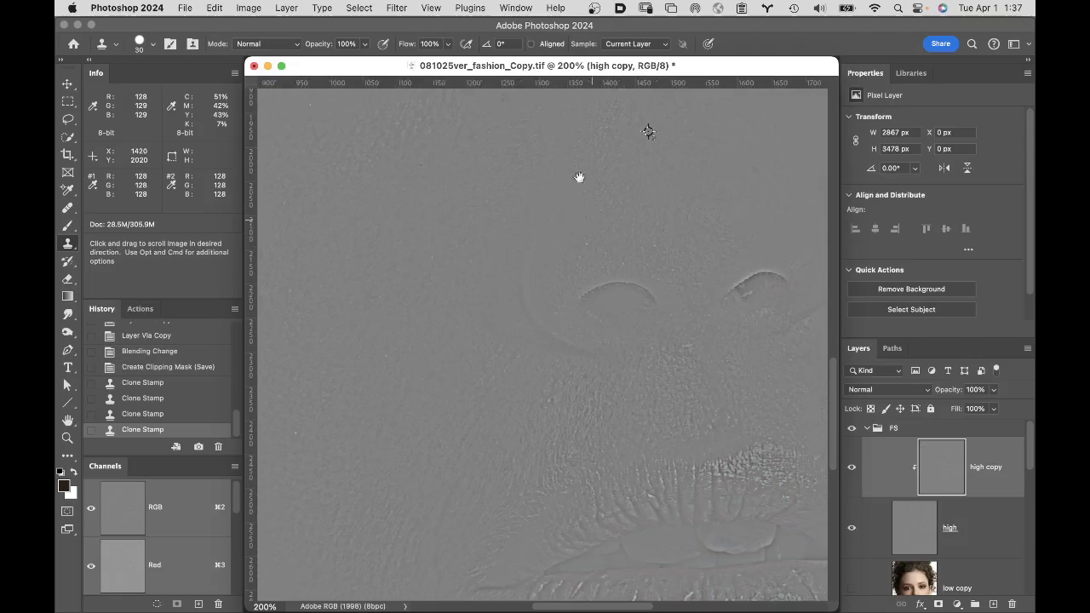
pyautogui.moveTo(584, 199); pyautogui.dragTo(580, 203)
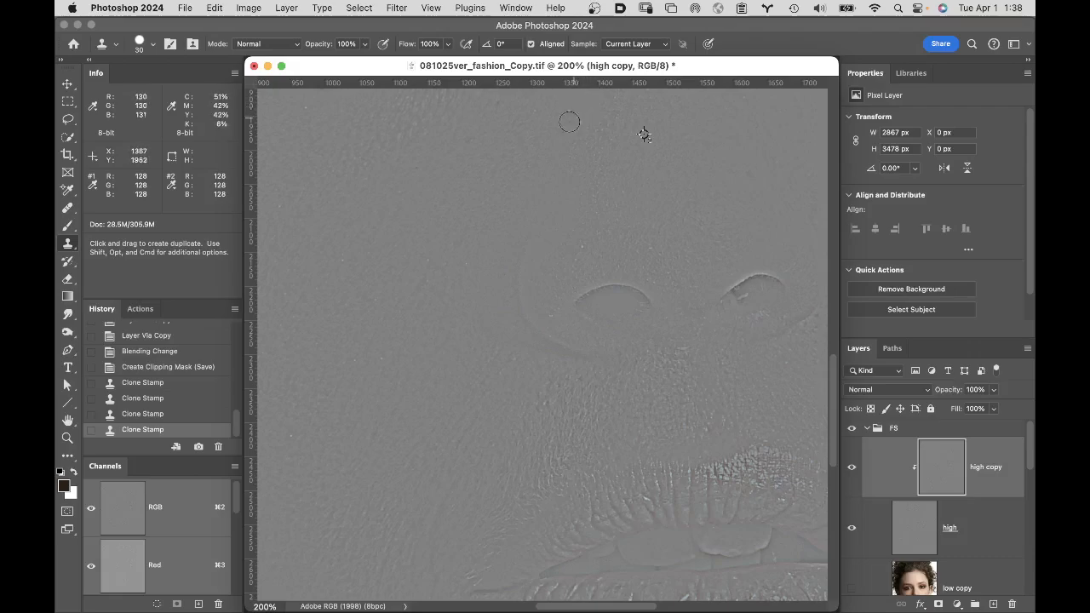
pyautogui.click(163, 368)
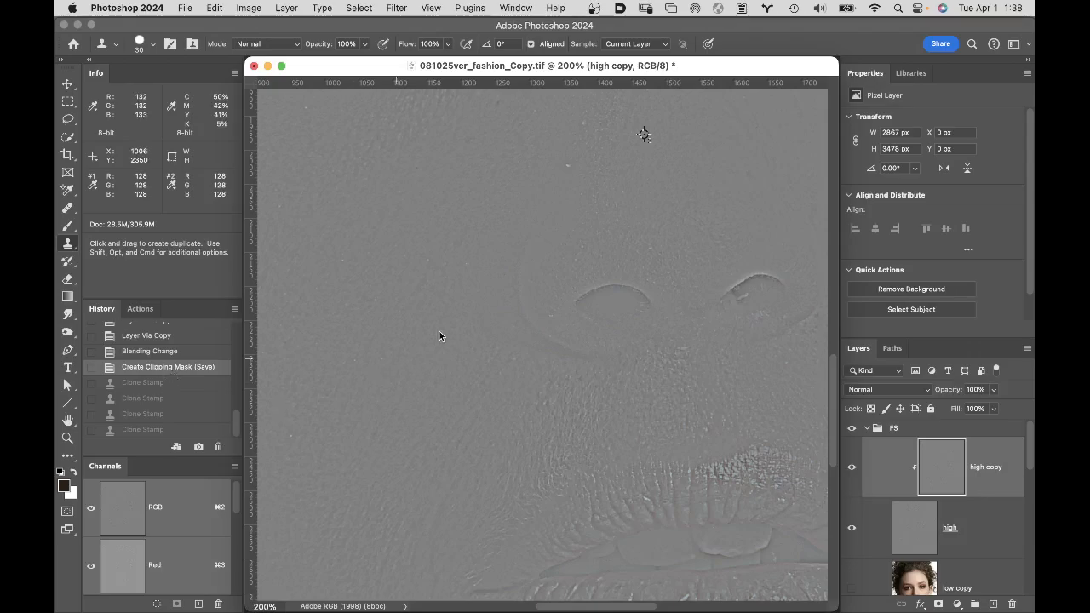
# Step: Clone clean texture over the bump beside the inner eyebrow and the spot on the lower forehead on the high copy layer
pyautogui.moveTo(536, 179)
pyautogui.mouseDown()
pyautogui.moveTo(484, 409)
pyautogui.moveTo(485, 477)
pyautogui.mouseUp()
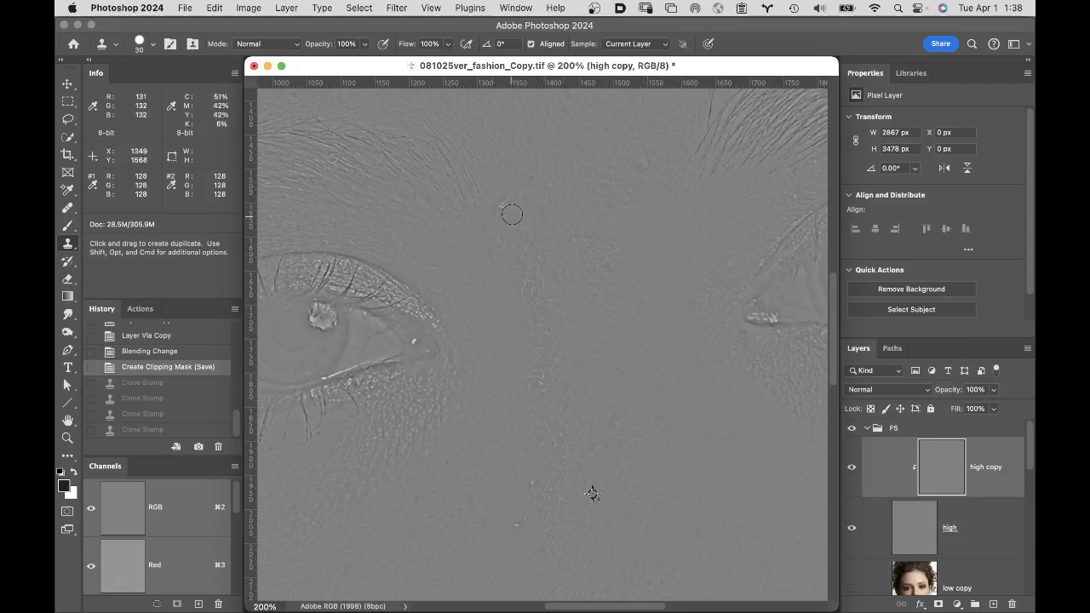
pyautogui.keyDown('alt'); pyautogui.click(509, 234); pyautogui.keyUp('alt')
pyautogui.click(499, 209)
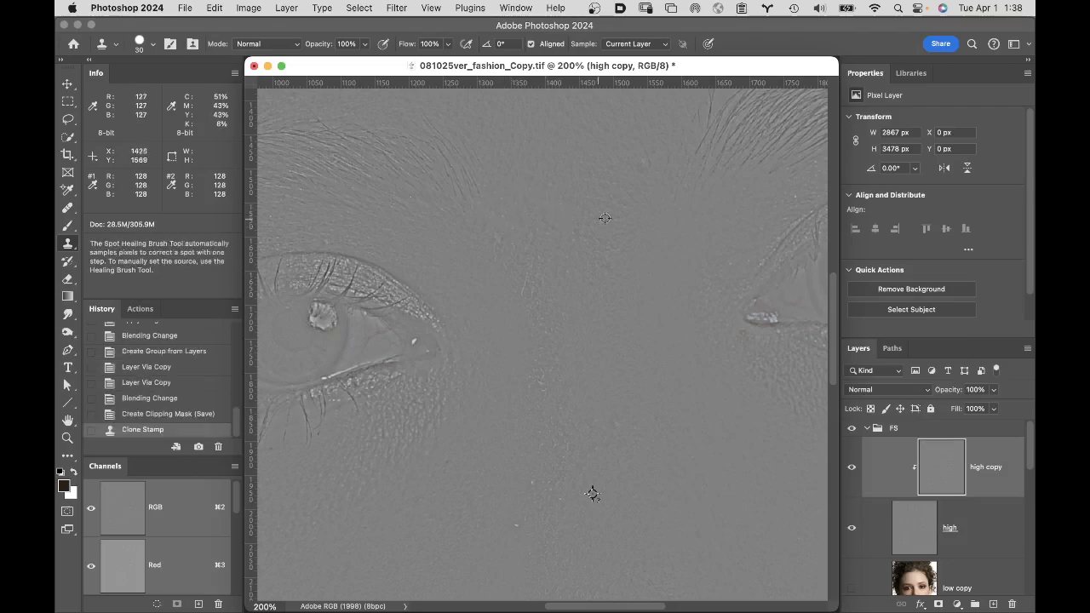
pyautogui.click(639, 164)
# Step: Sample clean texture on the side of the nose and clone it over the two light specks there
pyautogui.moveTo(599, 282); pyautogui.dragTo(600, 90)
pyautogui.keyDown('alt'); pyautogui.click(603, 260); pyautogui.keyUp('alt')
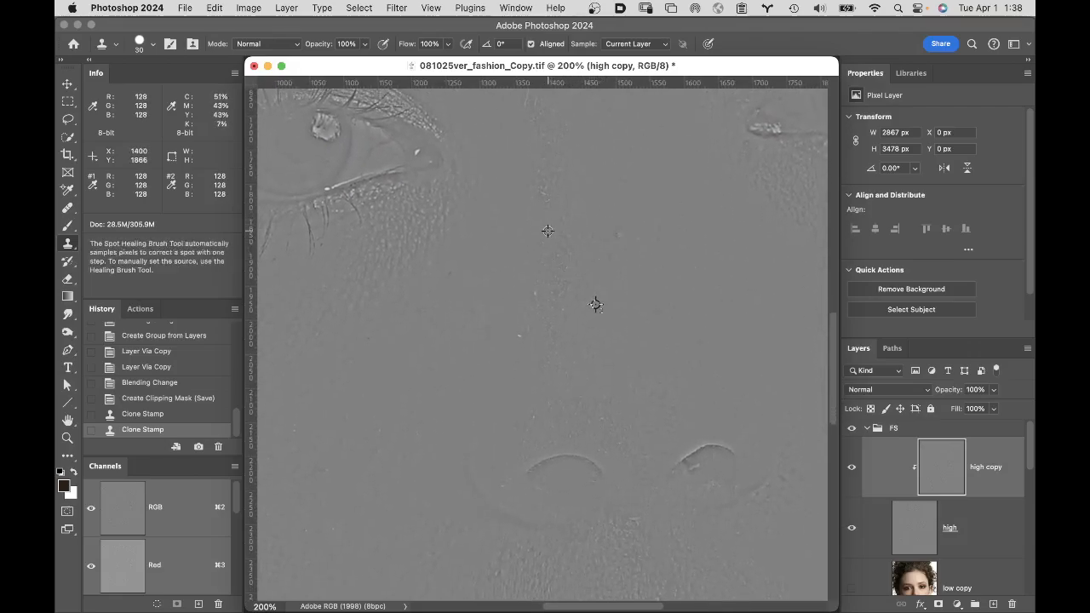
pyautogui.keyDown('alt'); pyautogui.click(543, 259); pyautogui.keyUp('alt')
pyautogui.click(533, 291)
pyautogui.click(518, 334)
pyautogui.click(525, 303)
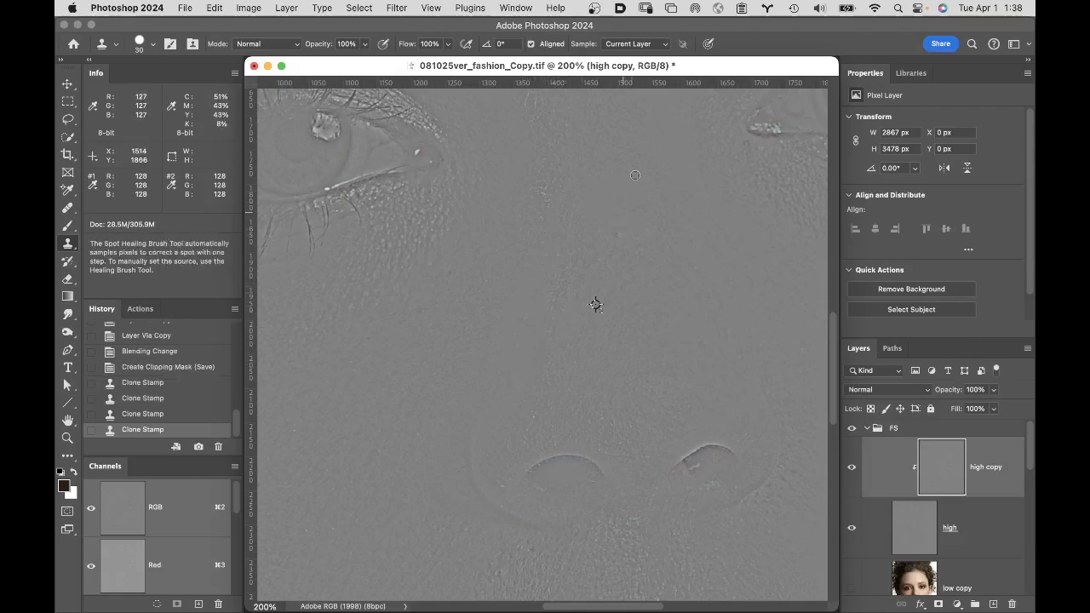
# Step: Clone nearby clean texture over the small spot on the bridge of the nose
pyautogui.keyDown('alt'); pyautogui.click(620, 212); pyautogui.keyUp('alt')
pyautogui.moveTo(618, 230); pyautogui.dragTo(619, 221)
pyautogui.press('space')
pyautogui.moveTo(574, 333); pyautogui.dragTo(643, 197)
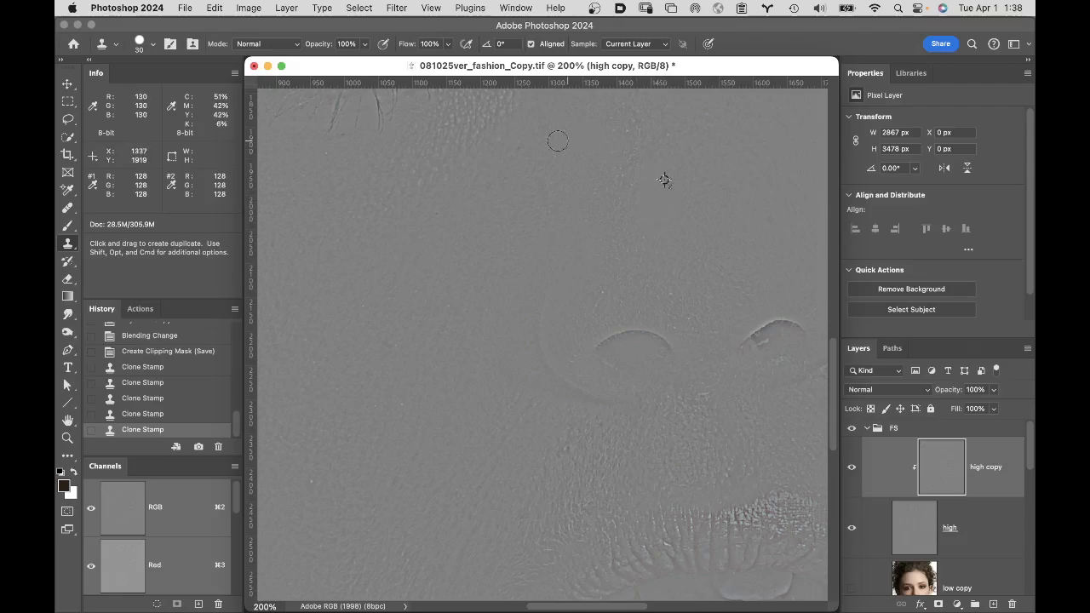
# Step: Clear all color samplers from the image and return to the Clone Stamp tool
pyautogui.click(65, 192)
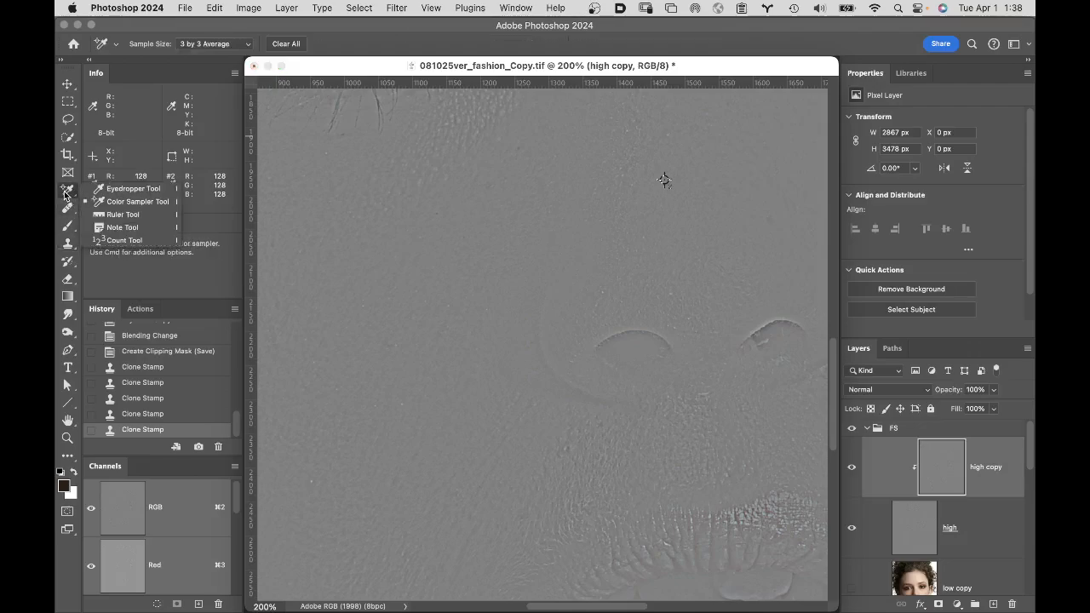
pyautogui.click(109, 203)
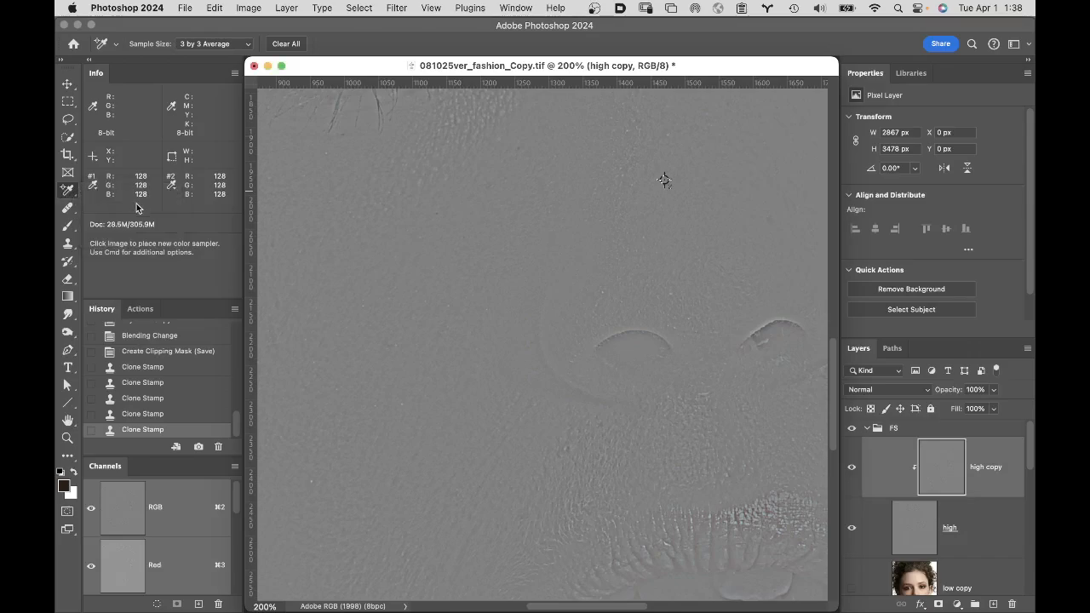
pyautogui.click(286, 43)
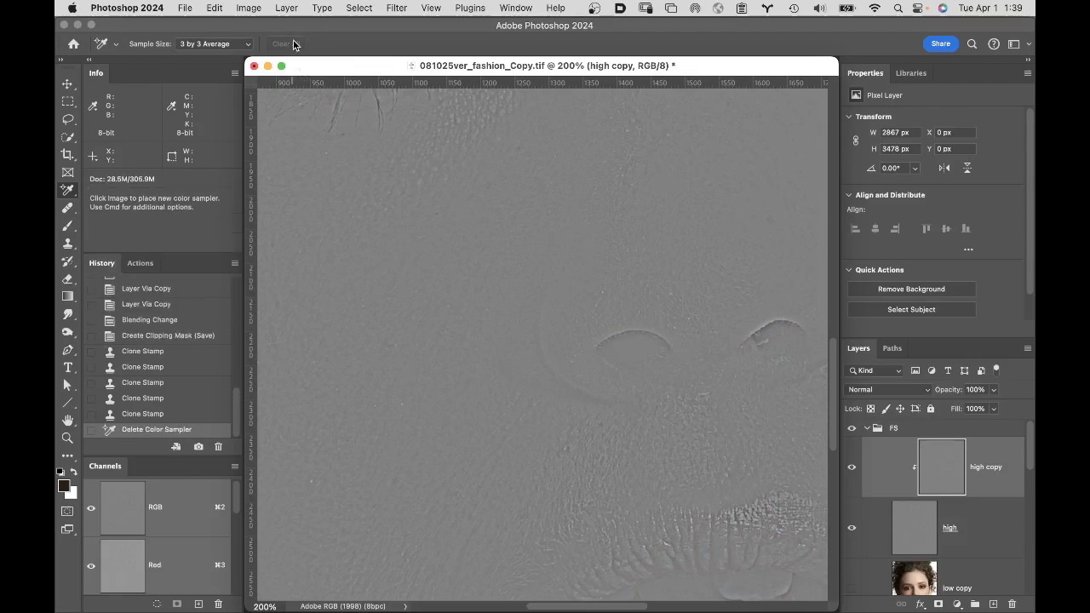
pyautogui.press('s')
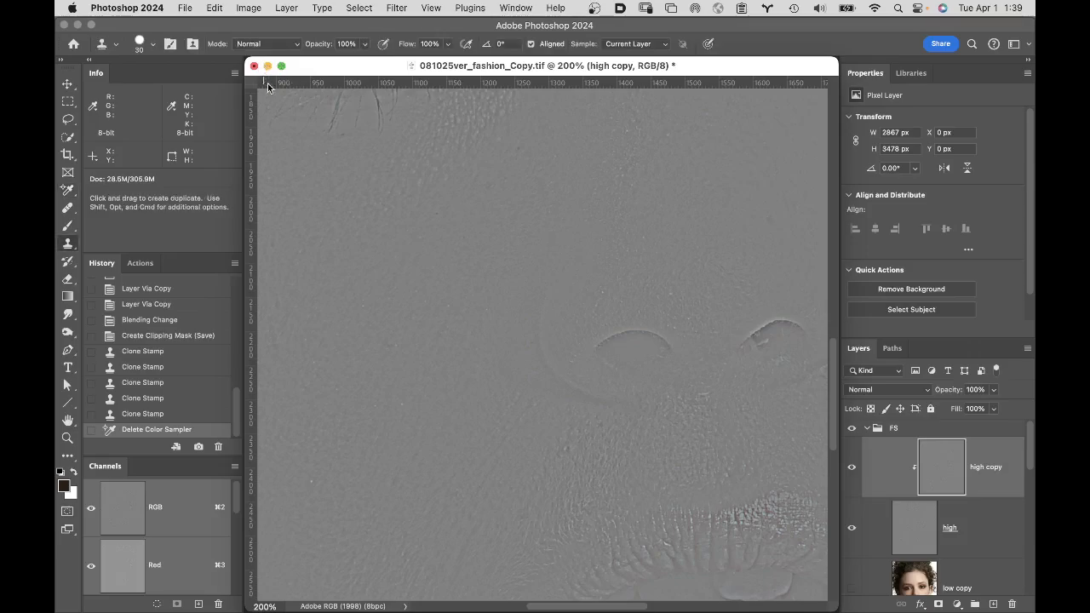
# Step: Set the Clone Stamp mode to Darken and make the low copy layer visible to show the skin around the mouth in color
pyautogui.moveTo(378, 274)
pyautogui.mouseDown()
pyautogui.moveTo(434, 246)
pyautogui.moveTo(363, 69)
pyautogui.moveTo(307, 98)
pyautogui.mouseUp()
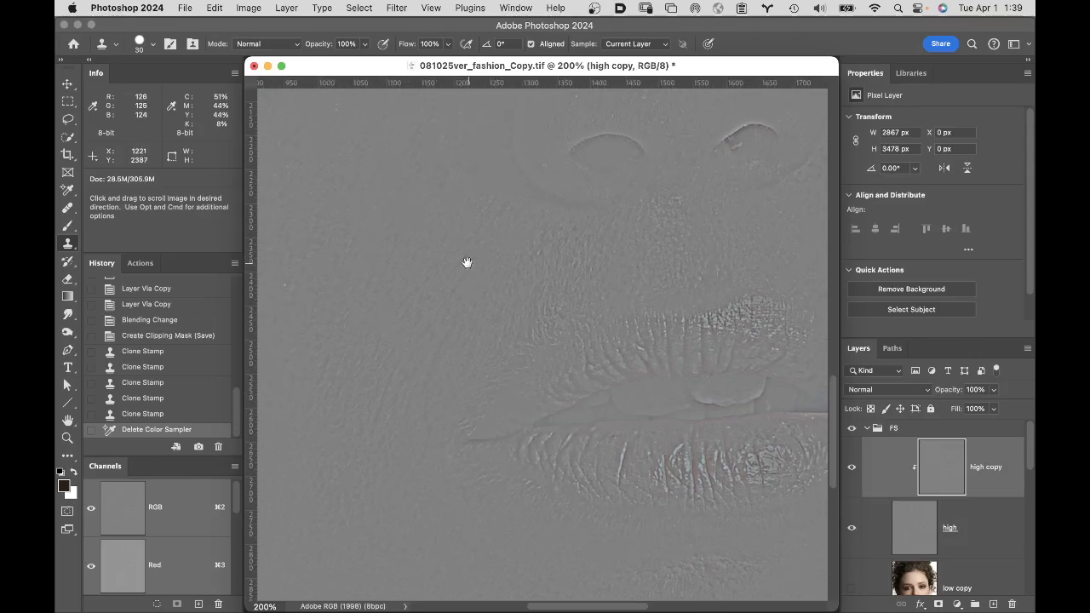
pyautogui.moveTo(496, 281); pyautogui.dragTo(440, 197)
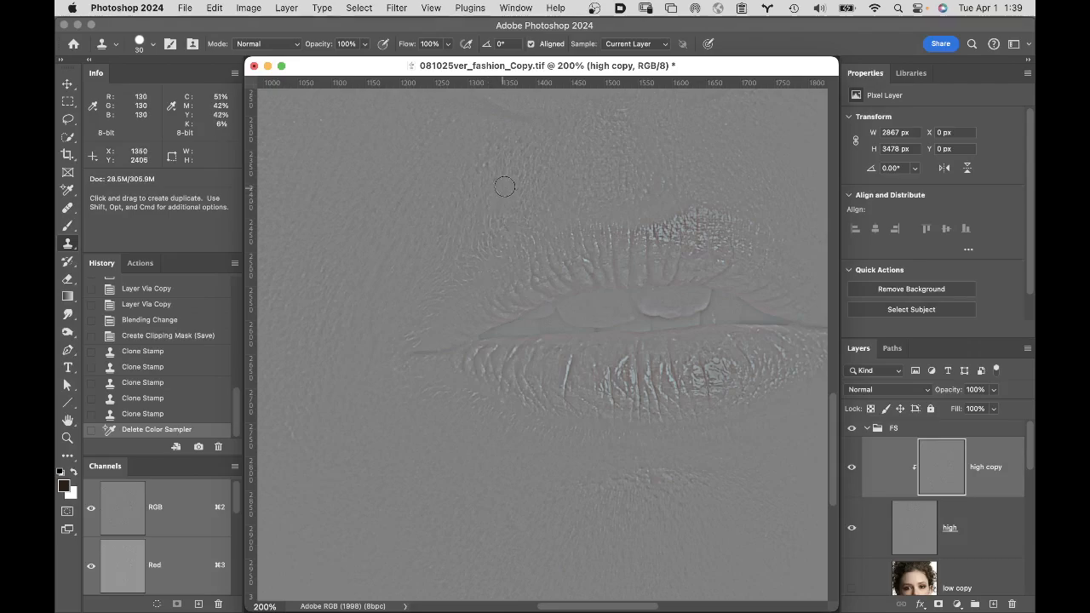
pyautogui.press('space')
pyautogui.moveTo(495, 205); pyautogui.dragTo(530, 238)
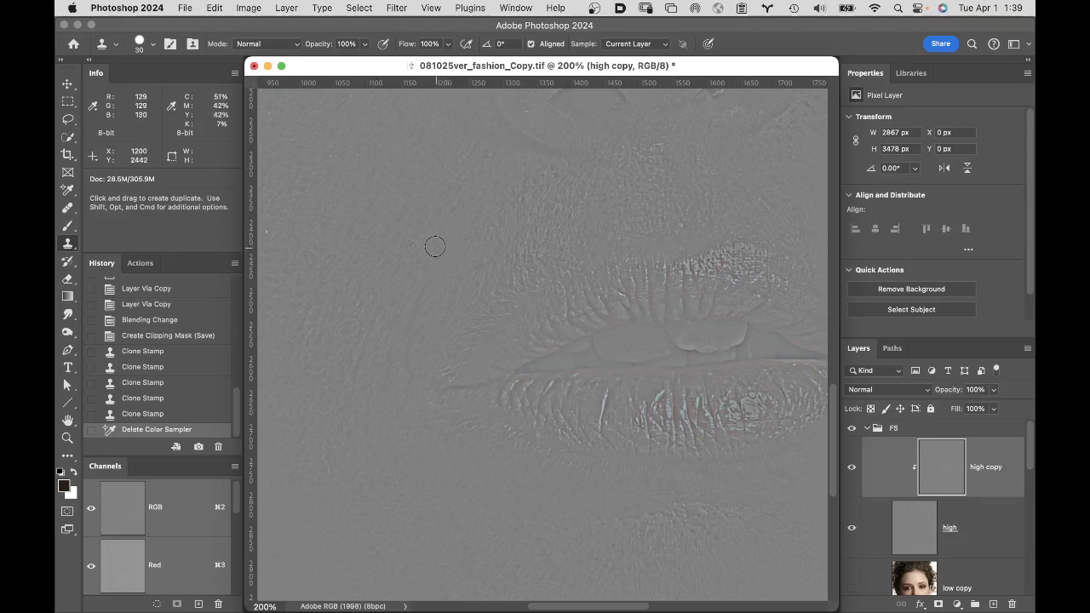
pyautogui.hscroll(-5, 477, 220)
pyautogui.scroll(2, 476, 220)
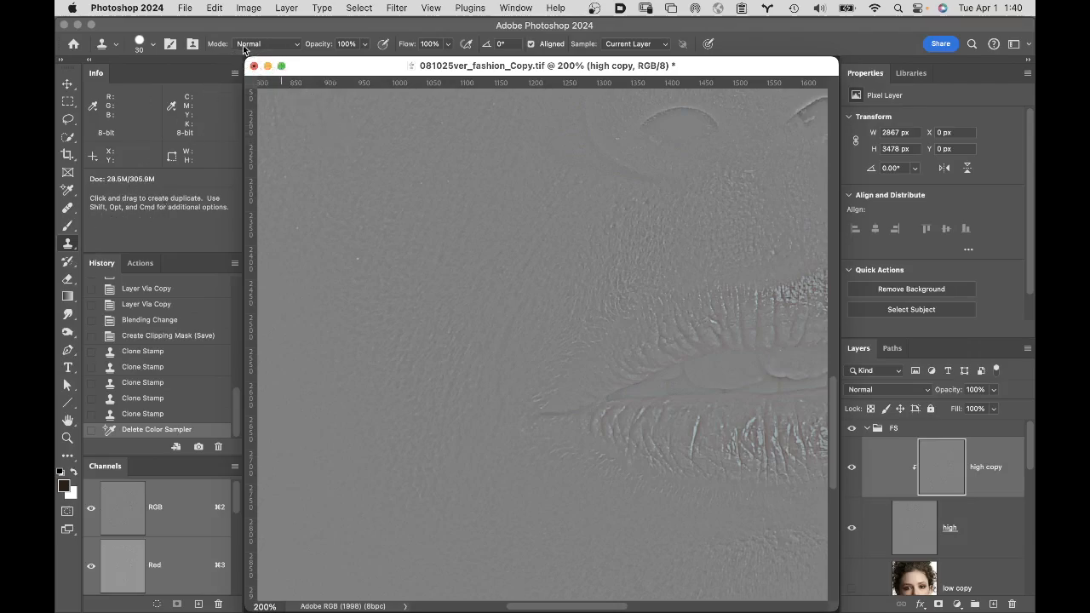
pyautogui.click(277, 44)
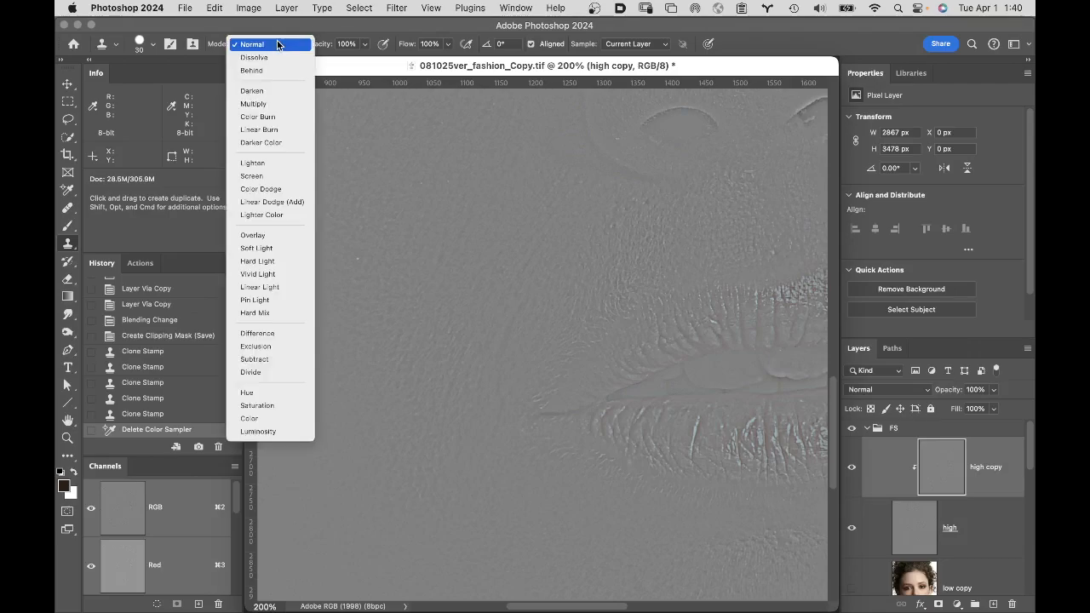
pyautogui.click(281, 91)
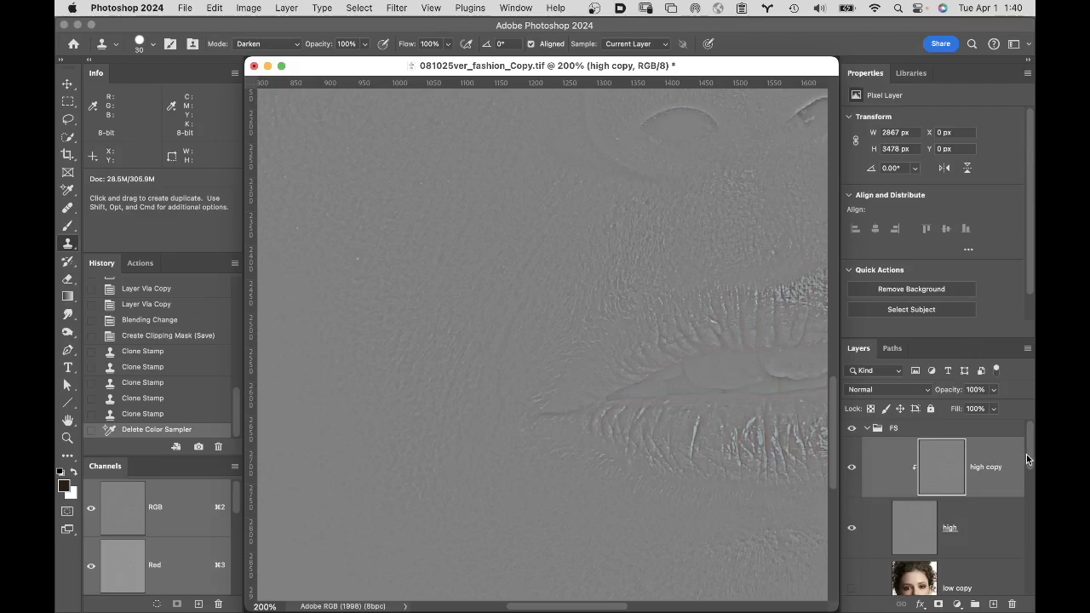
pyautogui.click(851, 589)
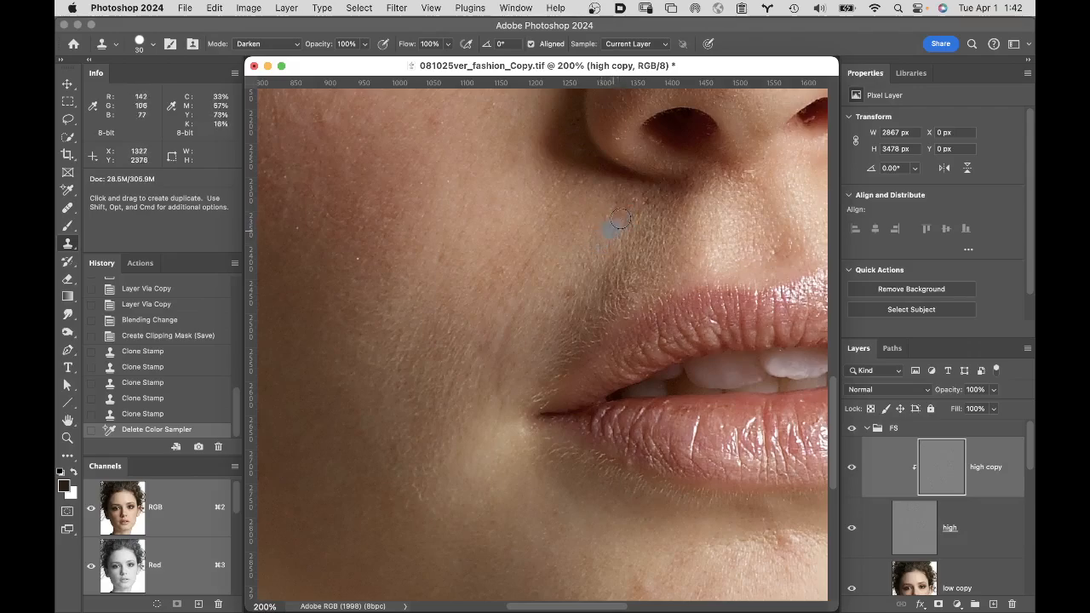
# Step: Try cloning sampled texture over the fine hairs below the nostril in Darken mode, and undo the stroke
pyautogui.keyDown('alt'); pyautogui.click(589, 255); pyautogui.keyUp('alt')
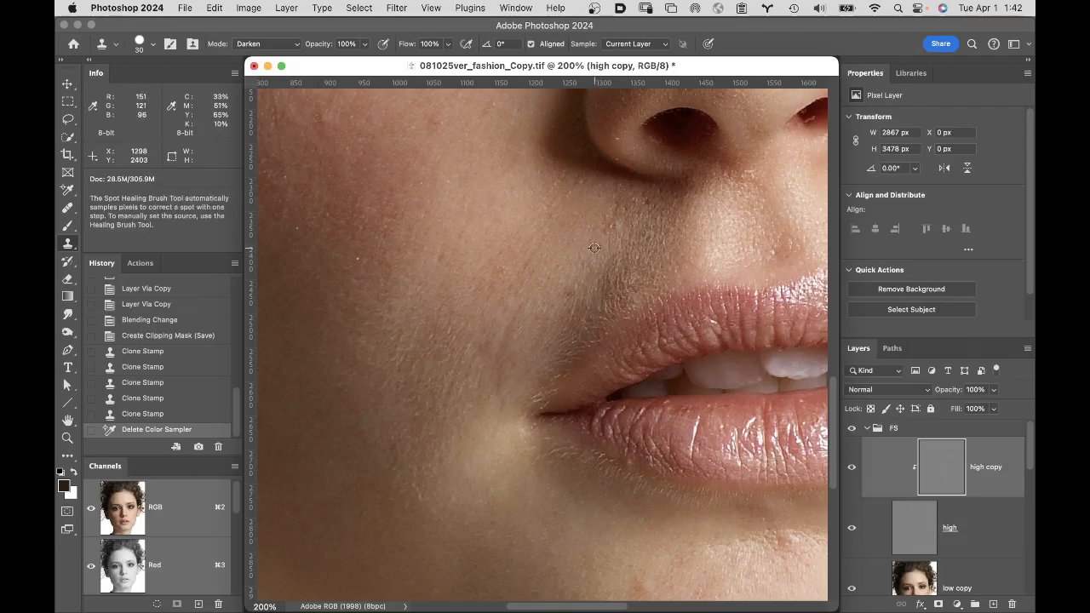
pyautogui.click(607, 232)
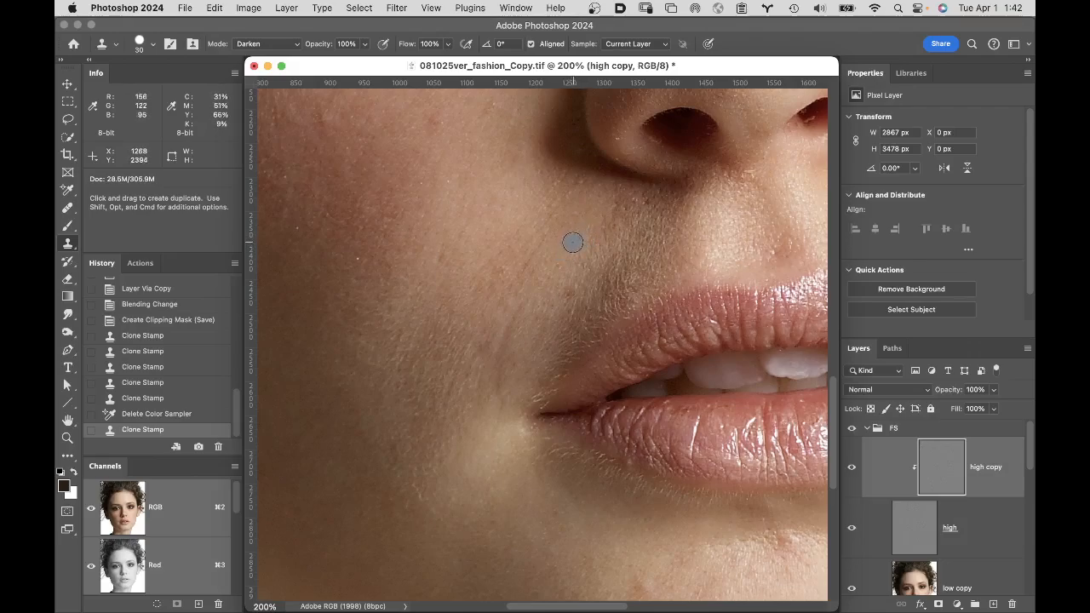
pyautogui.press('super+z')
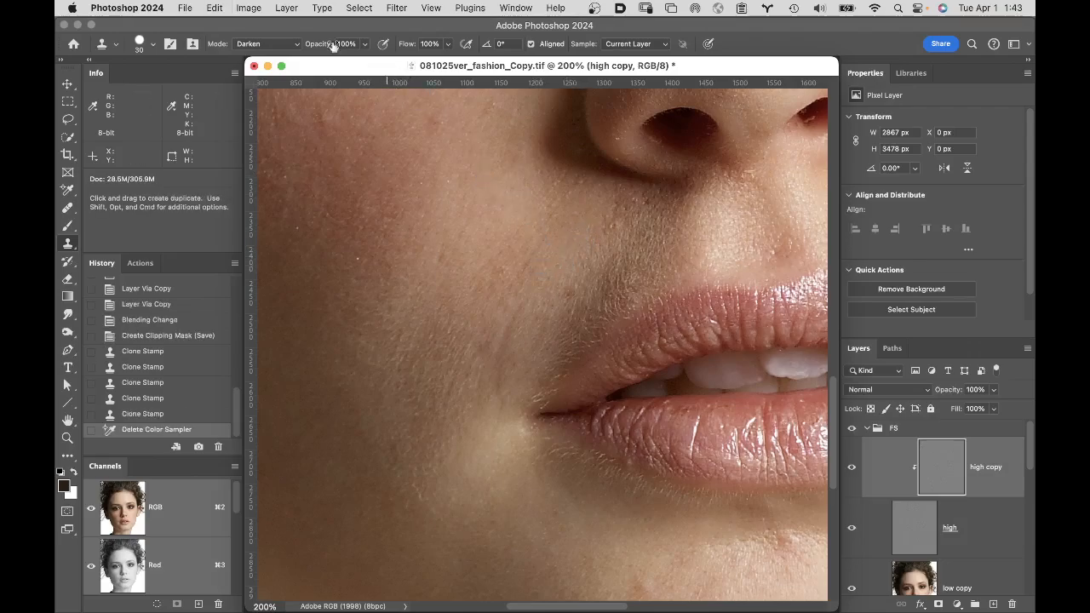
# Step: Set the clone mode to Normal and clone smoother texture over the fine hairs between the nostril and mouth corner, undoing a stray stroke
pyautogui.click(284, 44)
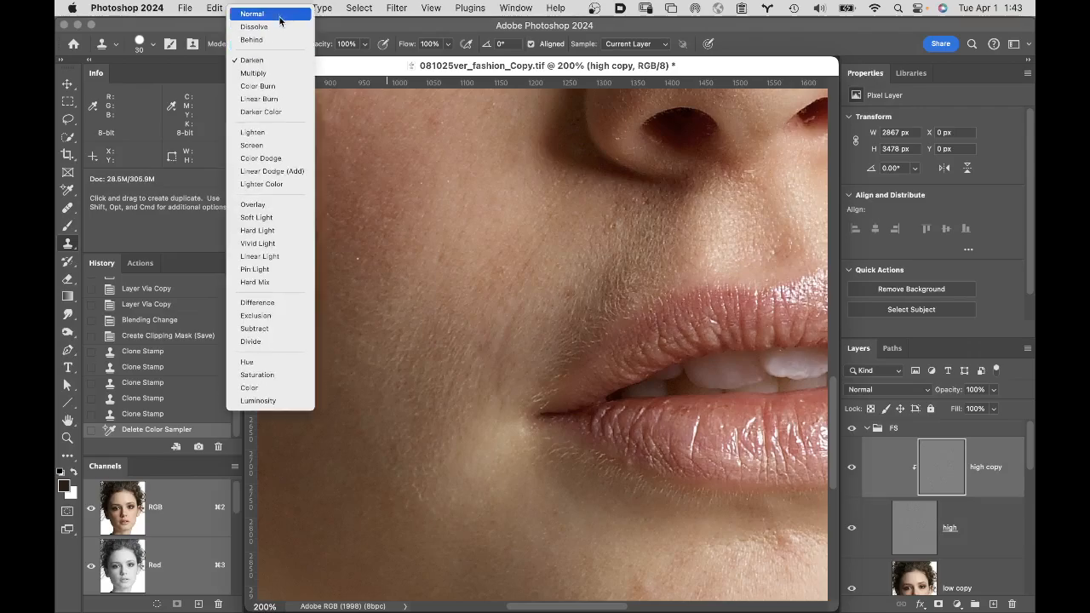
pyautogui.click(280, 16)
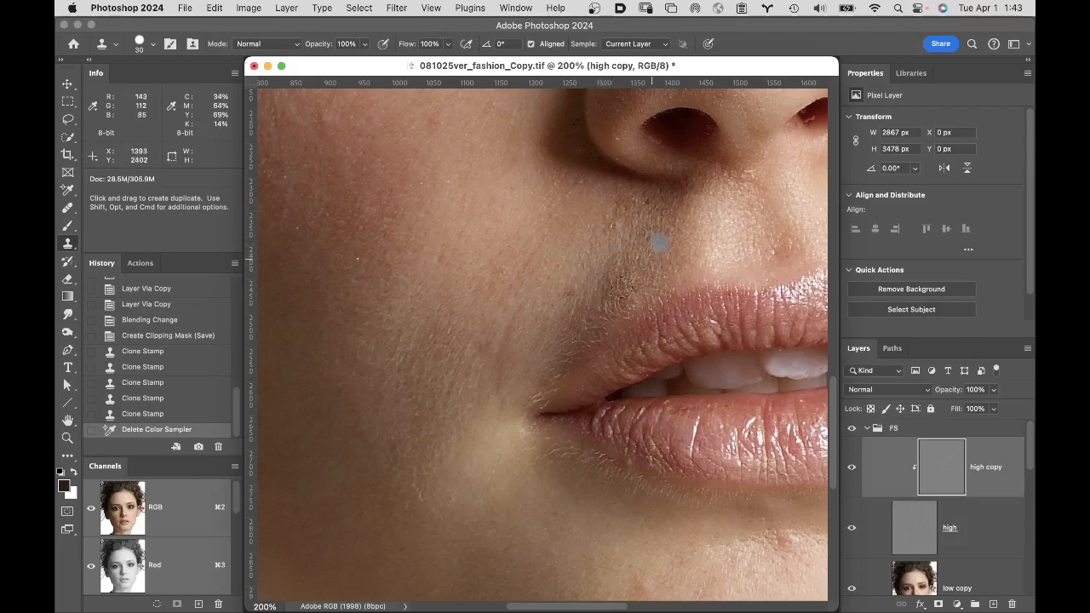
pyautogui.keyDown('alt'); pyautogui.click(594, 250); pyautogui.keyUp('alt')
pyautogui.moveTo(609, 228); pyautogui.dragTo(586, 250)
pyautogui.moveTo(616, 207); pyautogui.dragTo(596, 235)
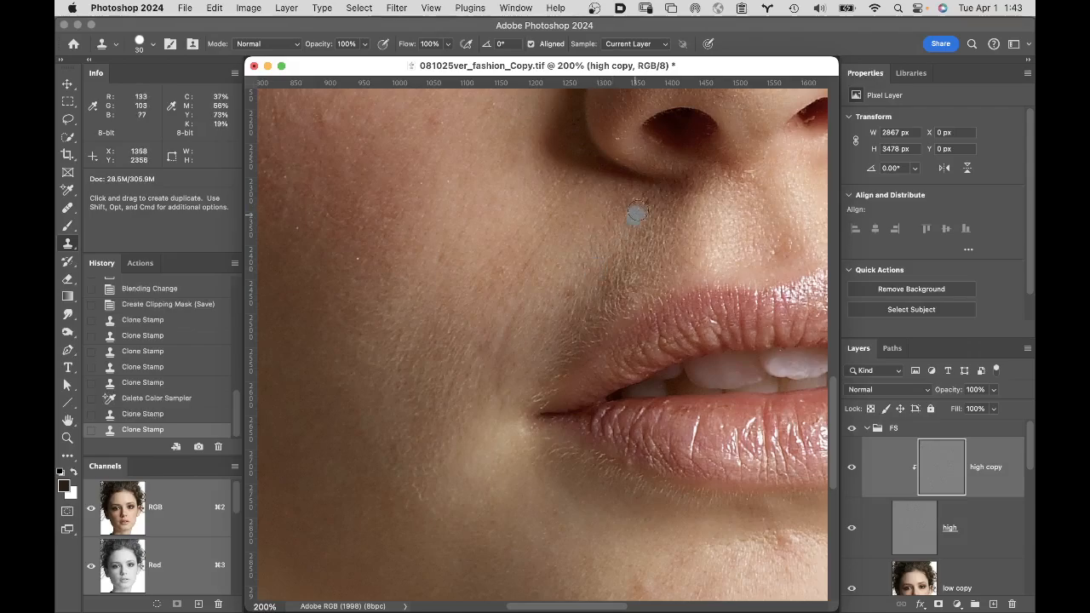
pyautogui.click(574, 319)
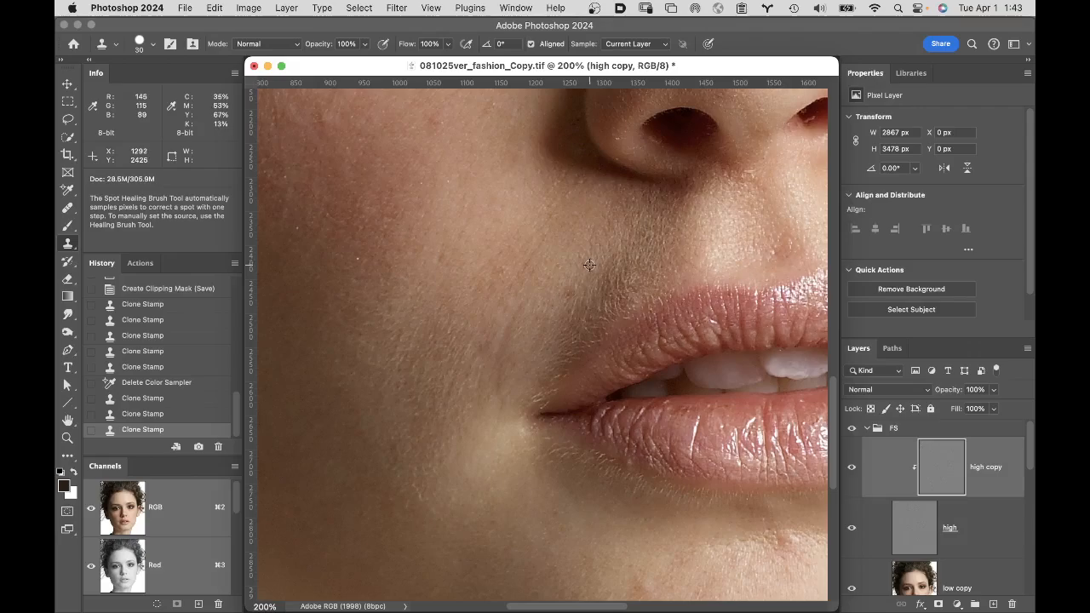
pyautogui.click(651, 250)
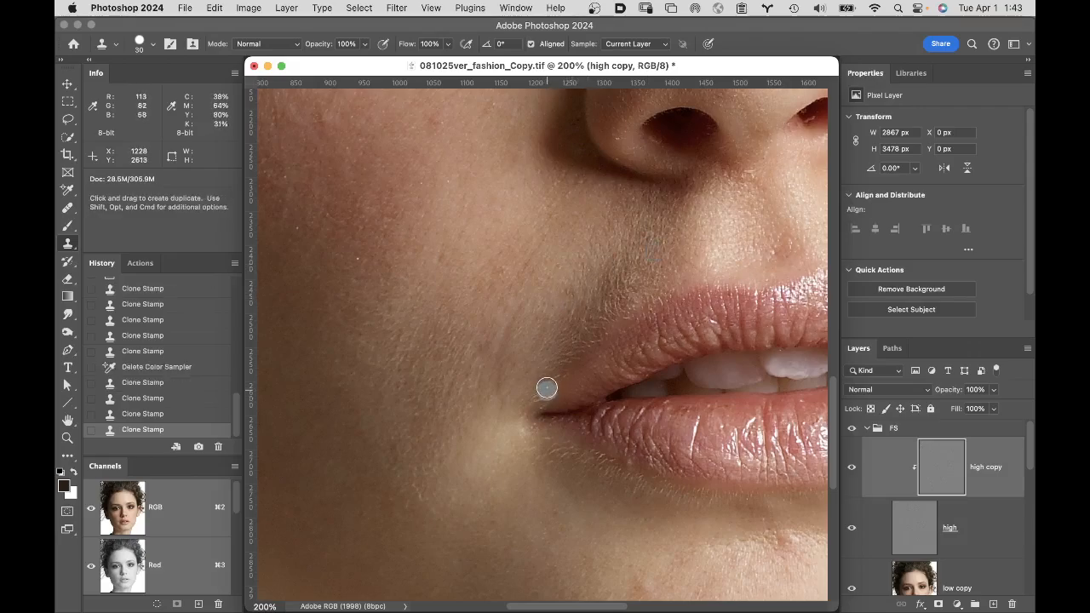
pyautogui.press('super+z')
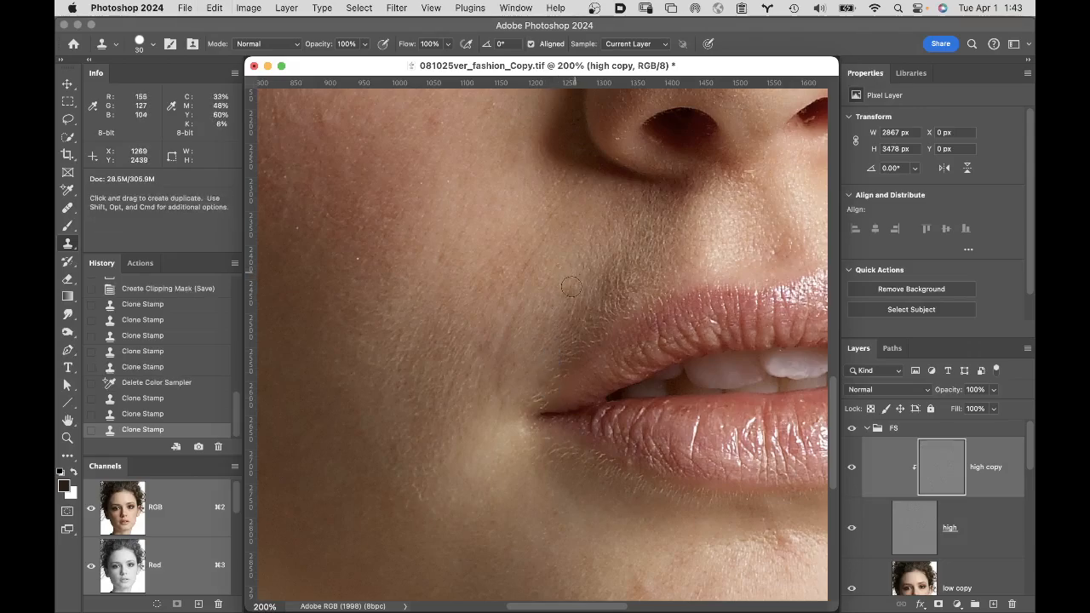
pyautogui.click(546, 390)
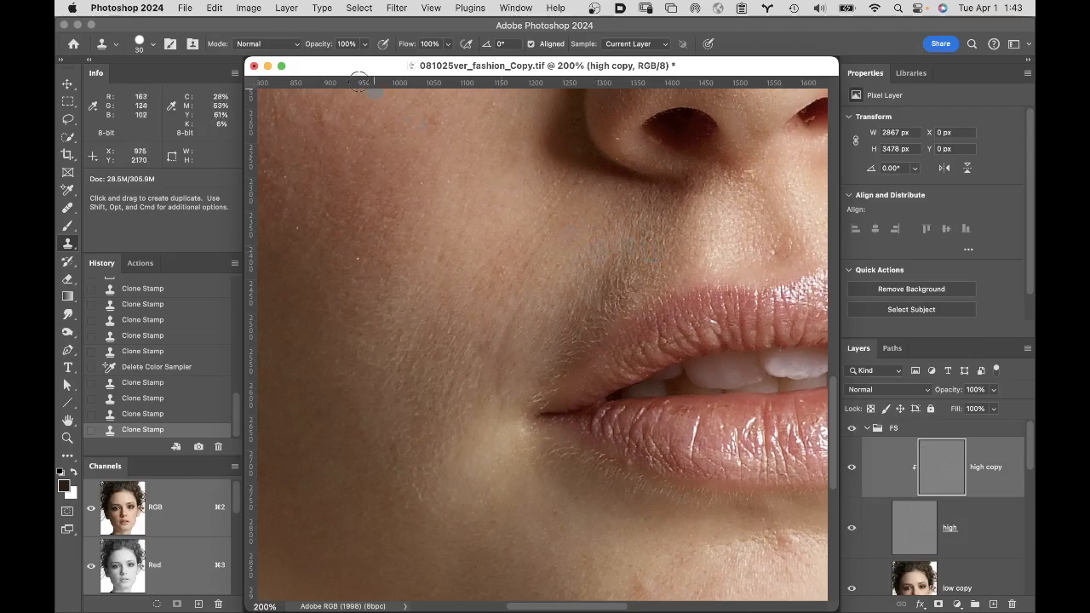
# Step: Try a Darken mode clone stroke on the cheek beside the mouth corner, undo it, and return the mode to Normal
pyautogui.click(275, 45)
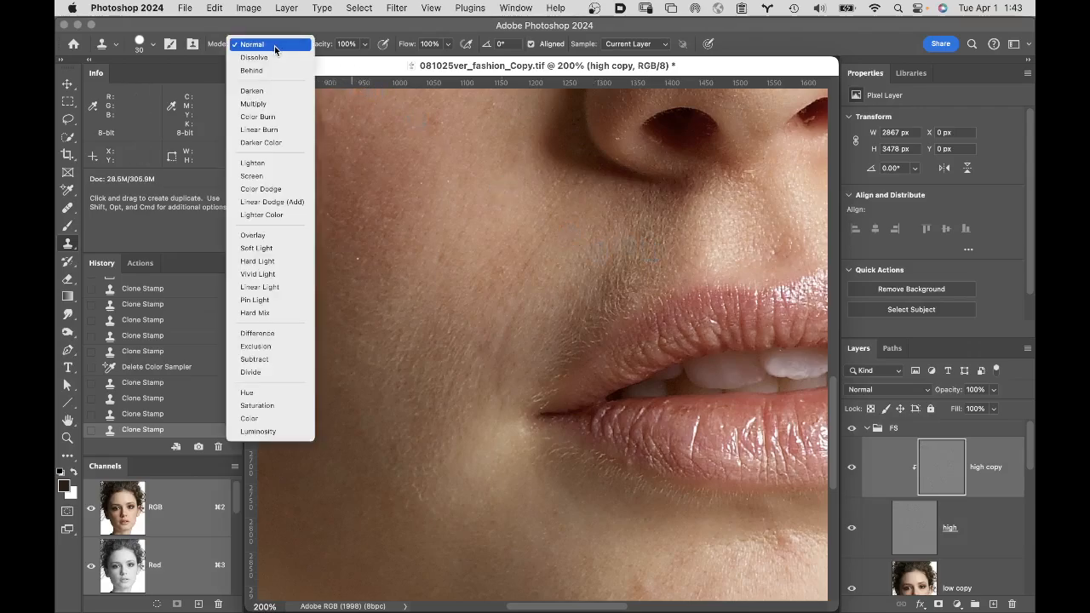
pyautogui.click(281, 91)
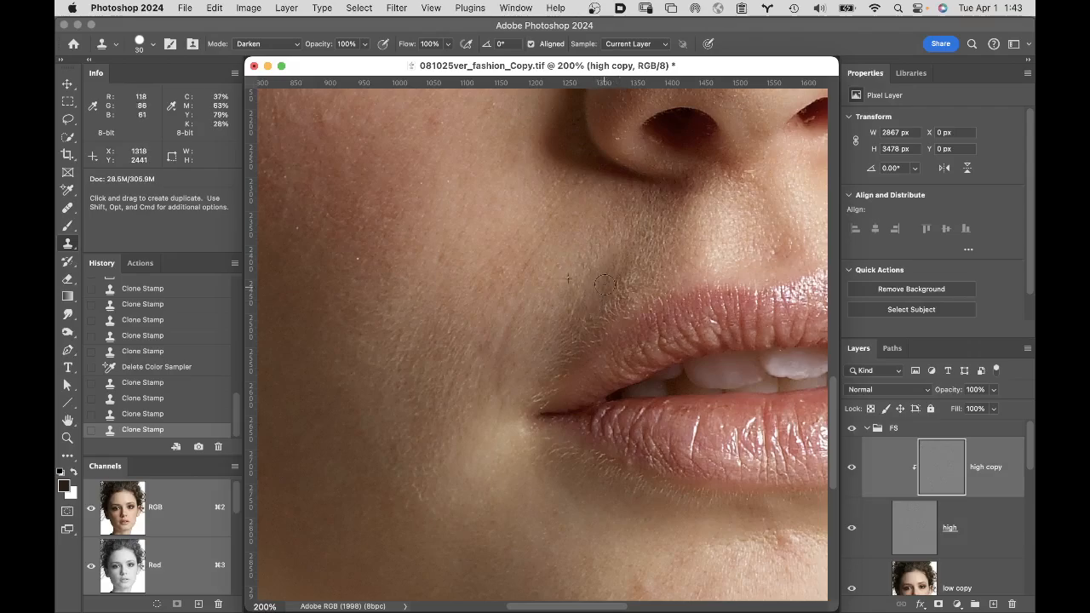
pyautogui.click(469, 389)
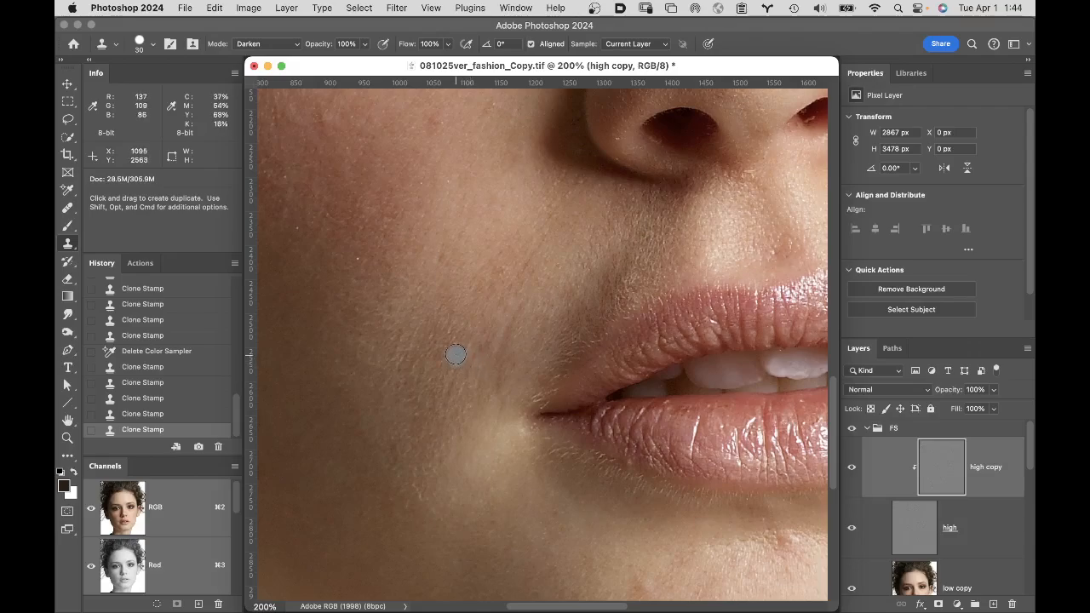
pyautogui.press('super')
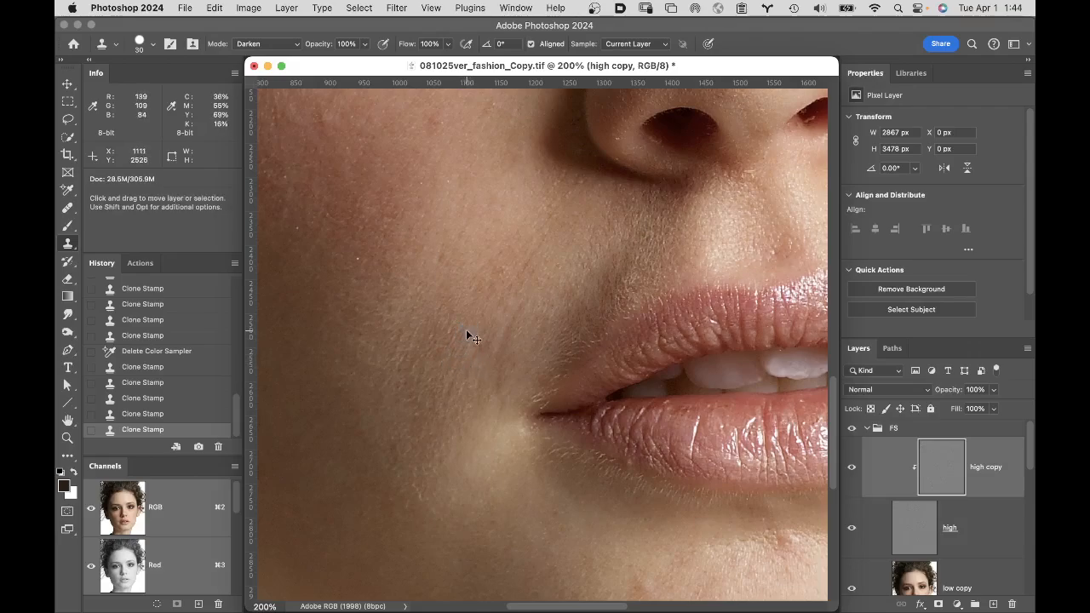
pyautogui.press('super+alt+z')
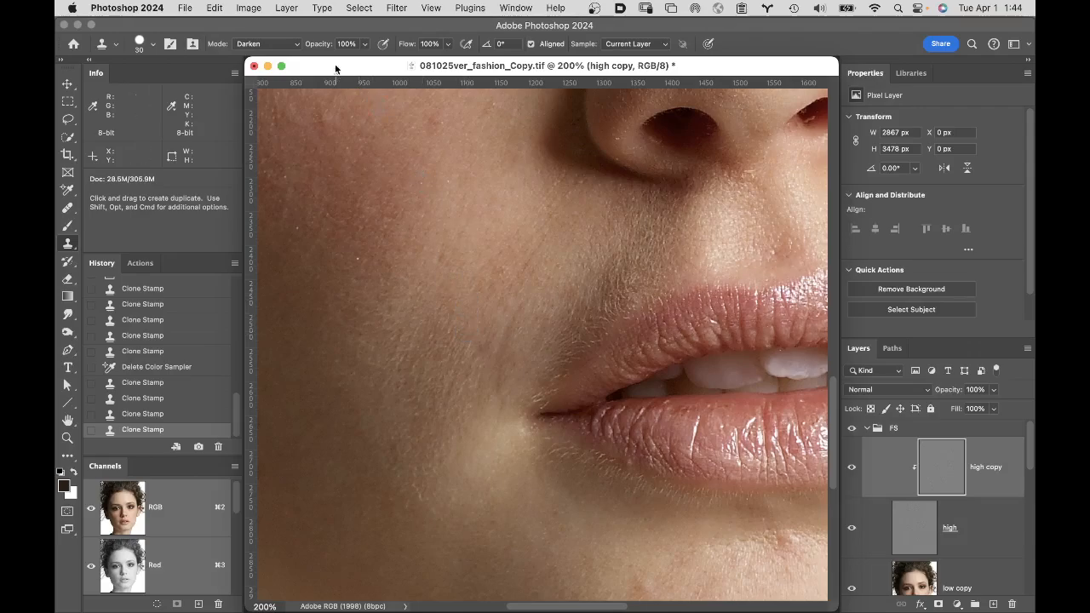
pyautogui.click(282, 46)
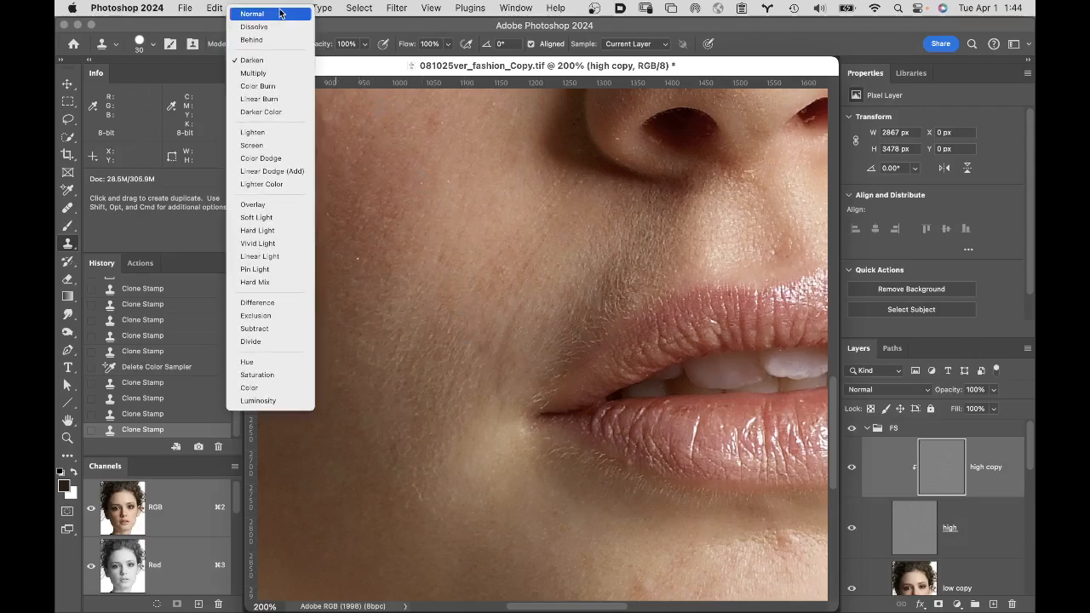
pyautogui.click(279, 15)
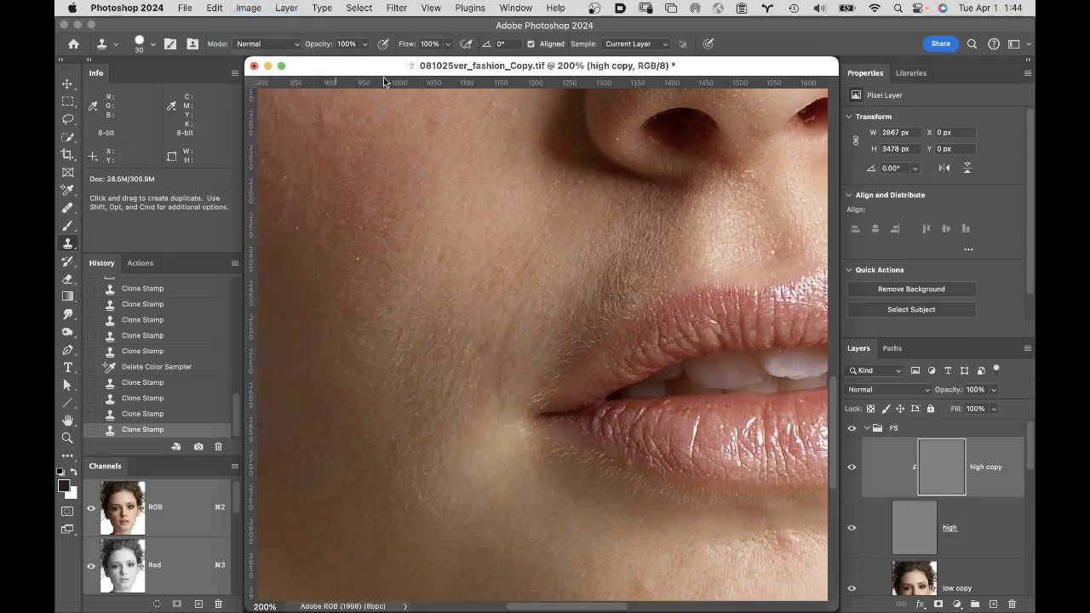
# Step: Sample smooth texture below the nostril and clone it over the fine hairs in the shadow above the upper lip
pyautogui.keyDown('alt'); pyautogui.click(587, 244); pyautogui.keyUp('alt')
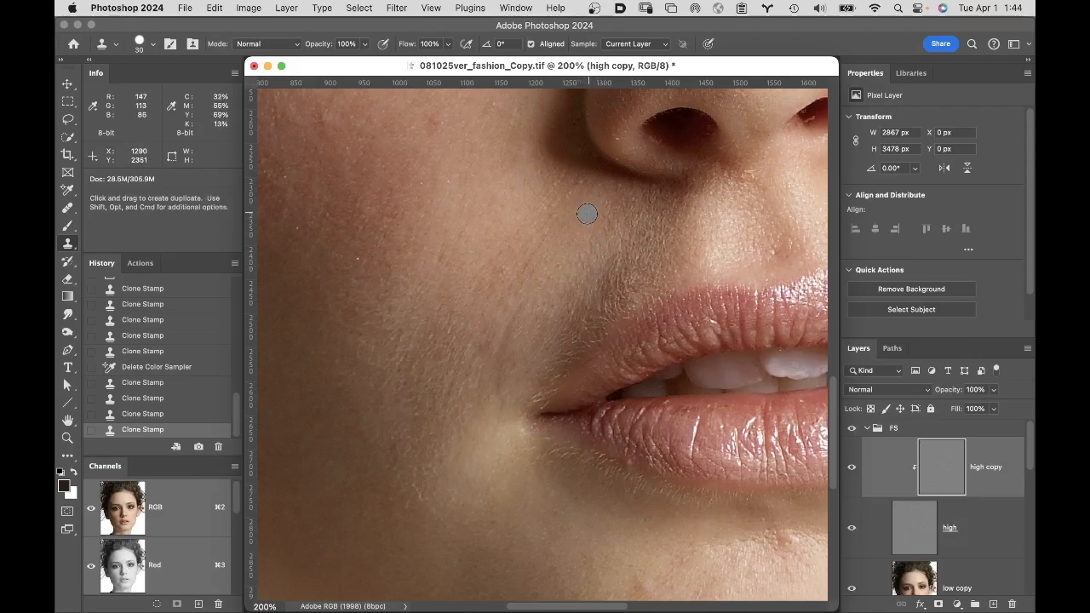
pyautogui.moveTo(612, 267); pyautogui.dragTo(603, 271)
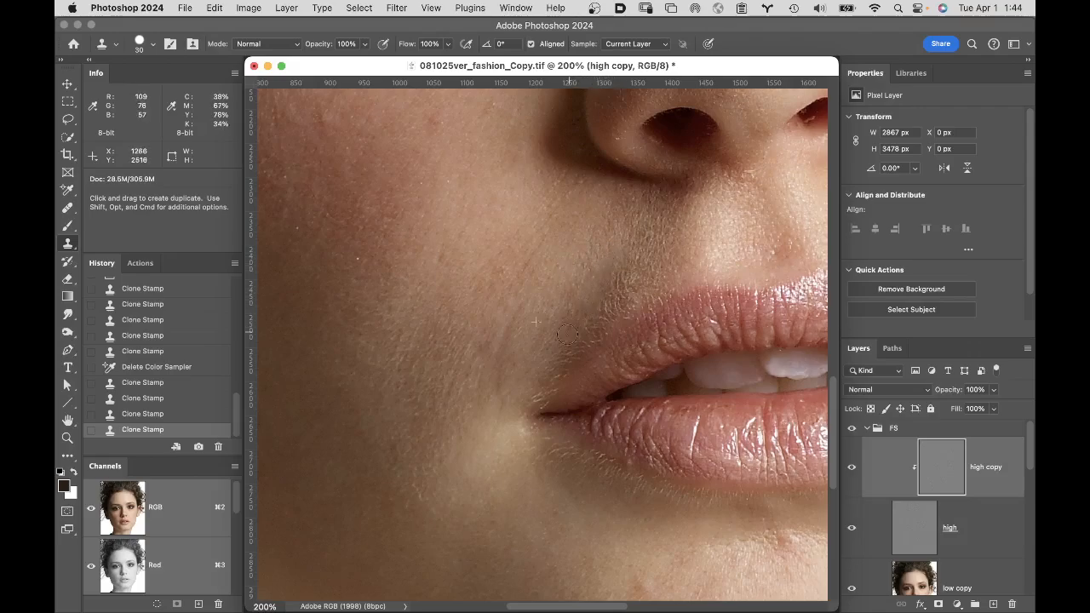
pyautogui.moveTo(582, 331)
pyautogui.mouseDown()
pyautogui.moveTo(626, 269)
pyautogui.moveTo(587, 290)
pyautogui.mouseUp()
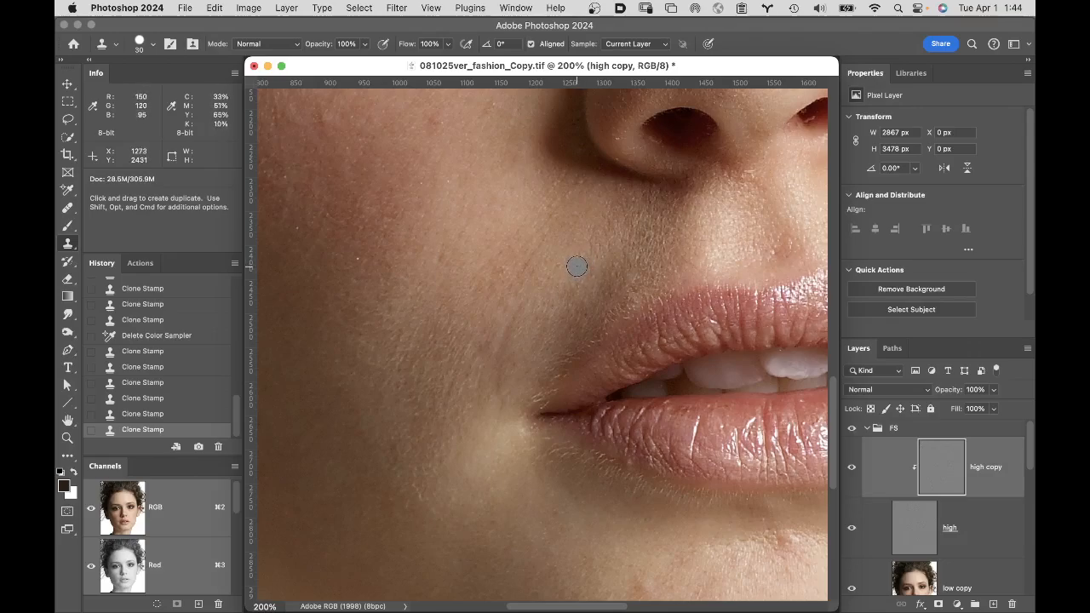
# Step: Resample nearby skin texture and clone it over the remaining hairs along the outer edge of the upper lip
pyautogui.keyDown('alt'); pyautogui.click(596, 247); pyautogui.keyUp('alt')
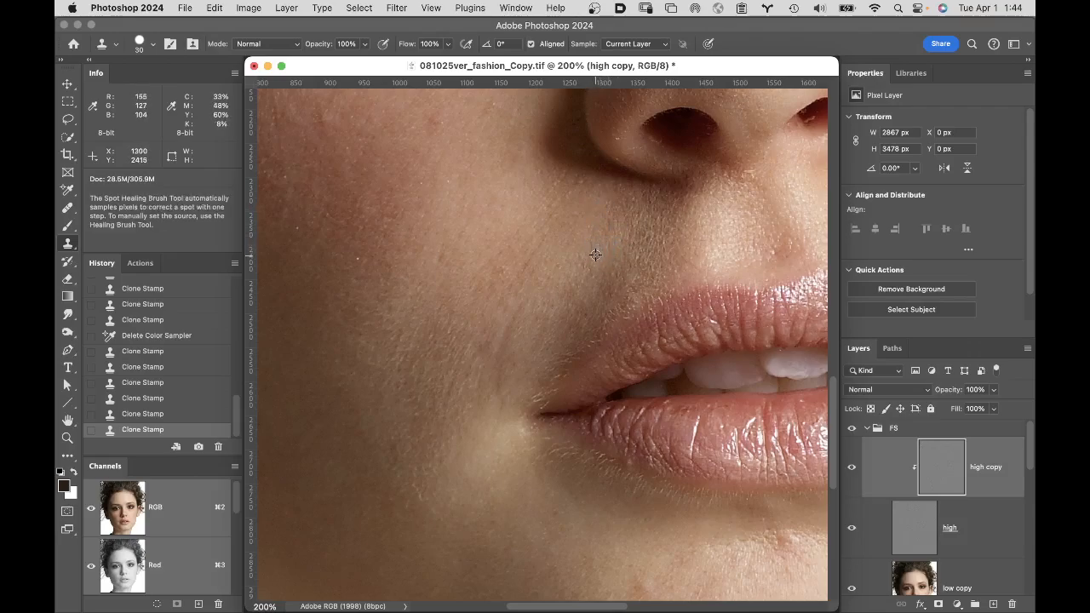
pyautogui.click(619, 302)
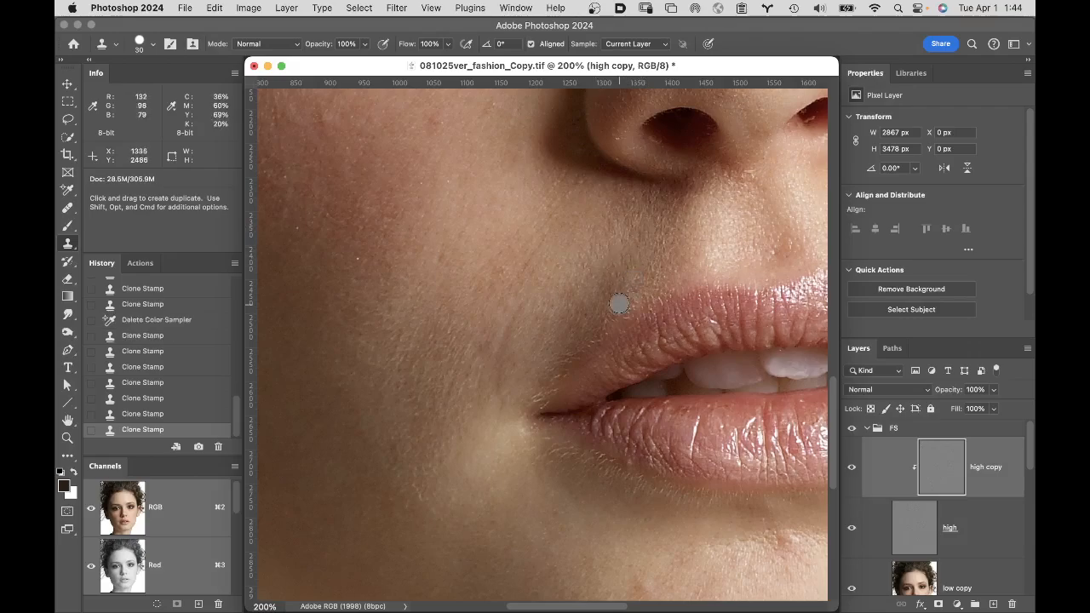
pyautogui.click(647, 274)
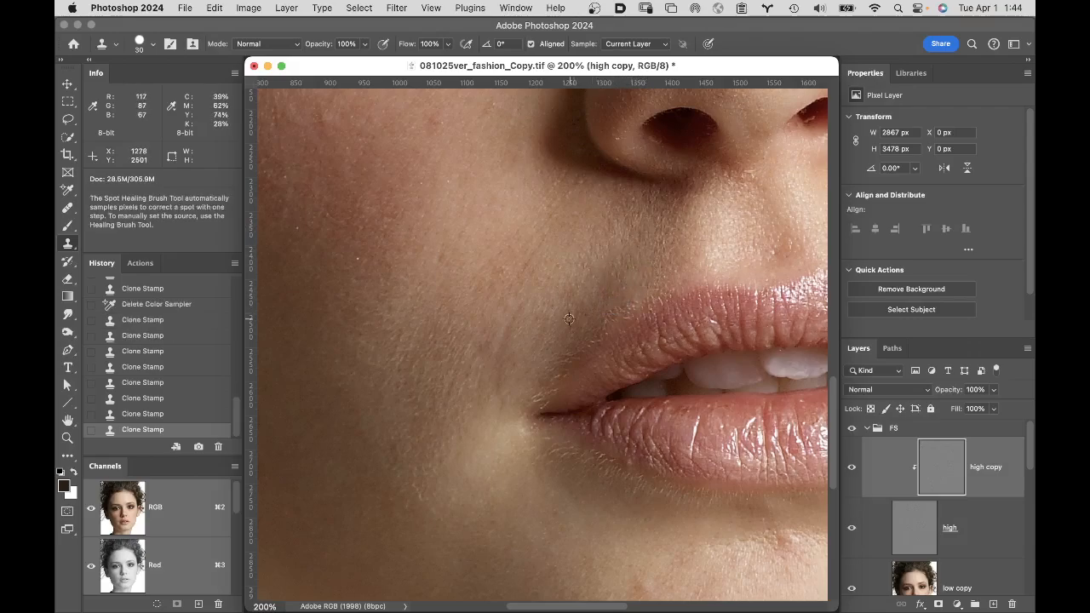
pyautogui.click(624, 311)
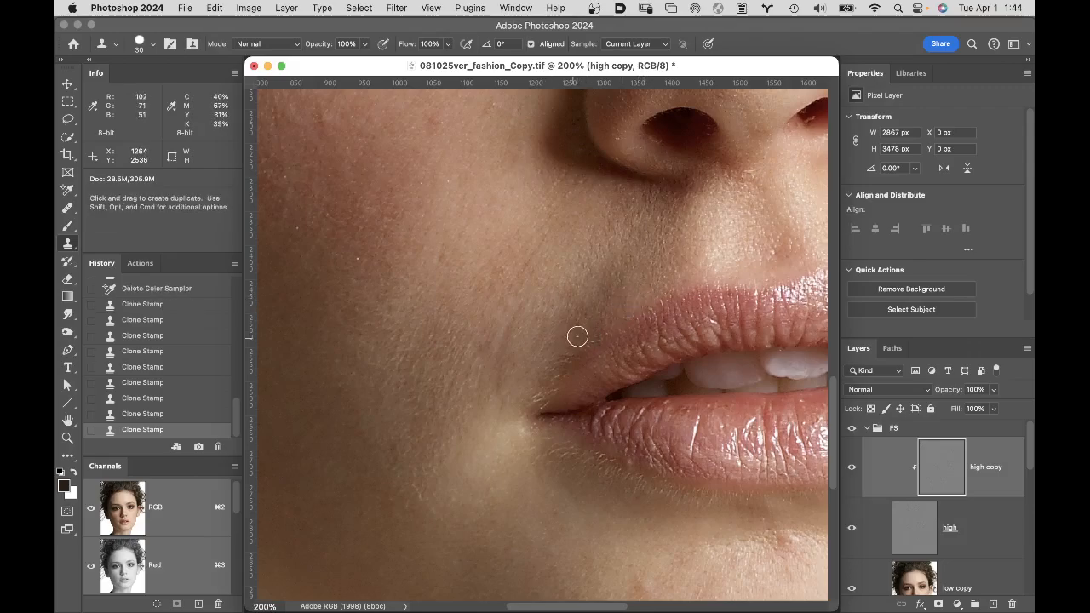
pyautogui.click(572, 340)
# Step: Clone clean texture over the hairs above the mouth corner and the uneven patches on the adjoining cheek
pyautogui.keyDown('alt'); pyautogui.click(530, 362); pyautogui.keyUp('alt')
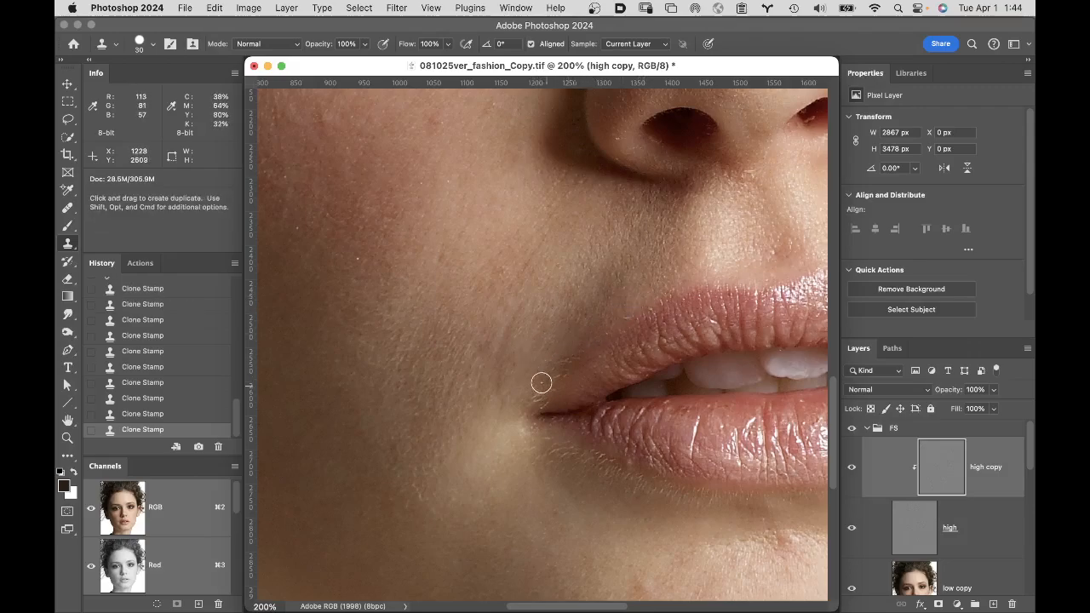
pyautogui.click(566, 354)
pyautogui.click(481, 237)
pyautogui.click(477, 276)
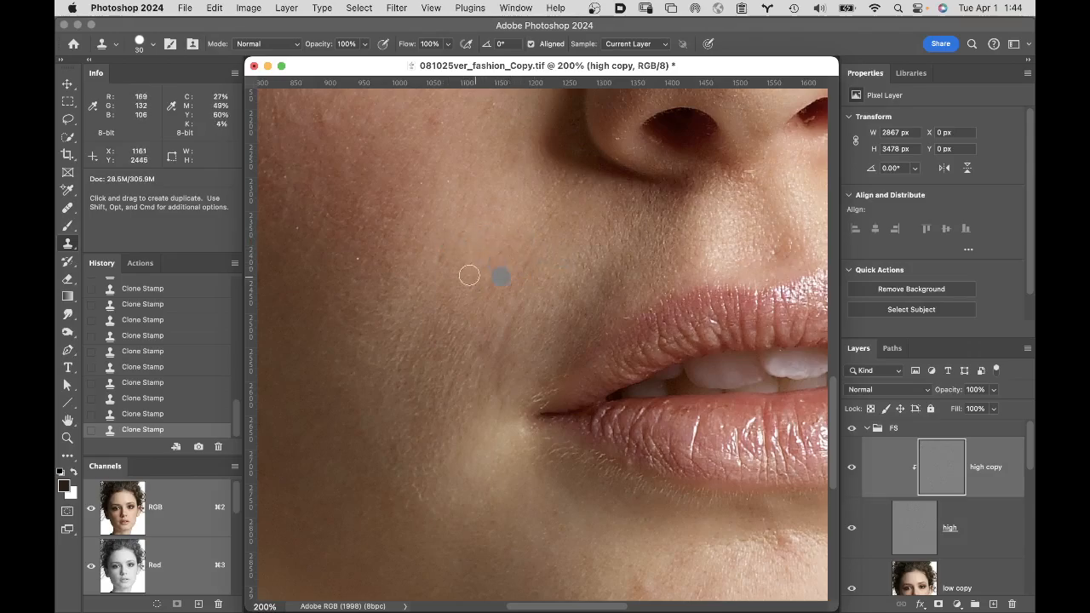
pyautogui.keyDown('alt'); pyautogui.click(525, 265); pyautogui.keyUp('alt')
pyautogui.click(577, 301)
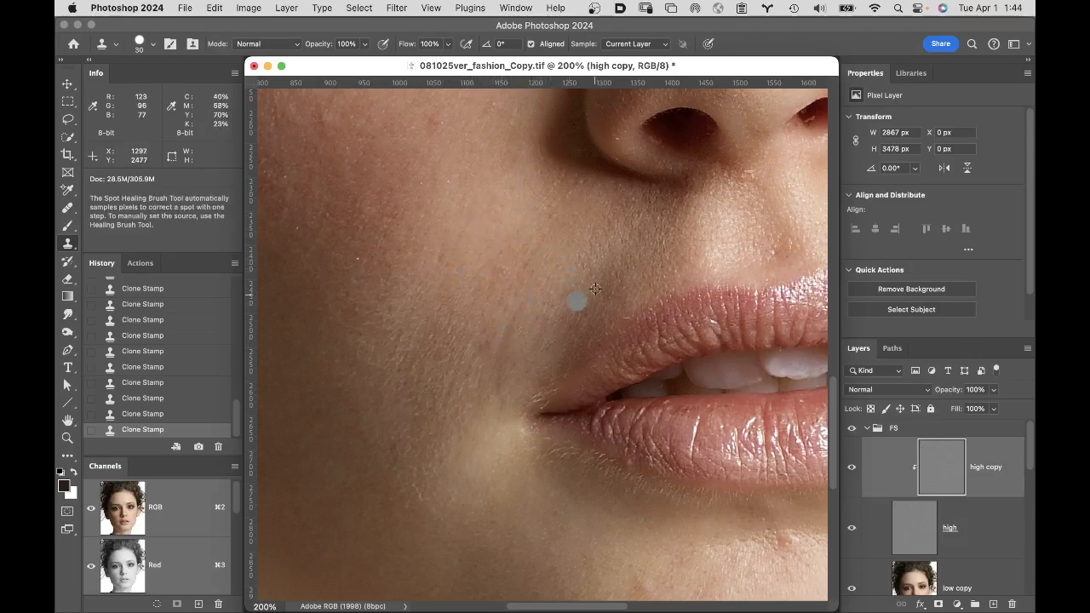
# Step: Sample texture above the lip and clone it down the lip edge over the hairs at the mouth corner
pyautogui.keyDown('alt'); pyautogui.click(605, 271); pyautogui.keyUp('alt')
pyautogui.click(588, 314)
pyautogui.moveTo(552, 376); pyautogui.dragTo(539, 390)
pyautogui.click(532, 399)
pyautogui.keyDown('alt'); pyautogui.click(574, 380); pyautogui.keyUp('alt')
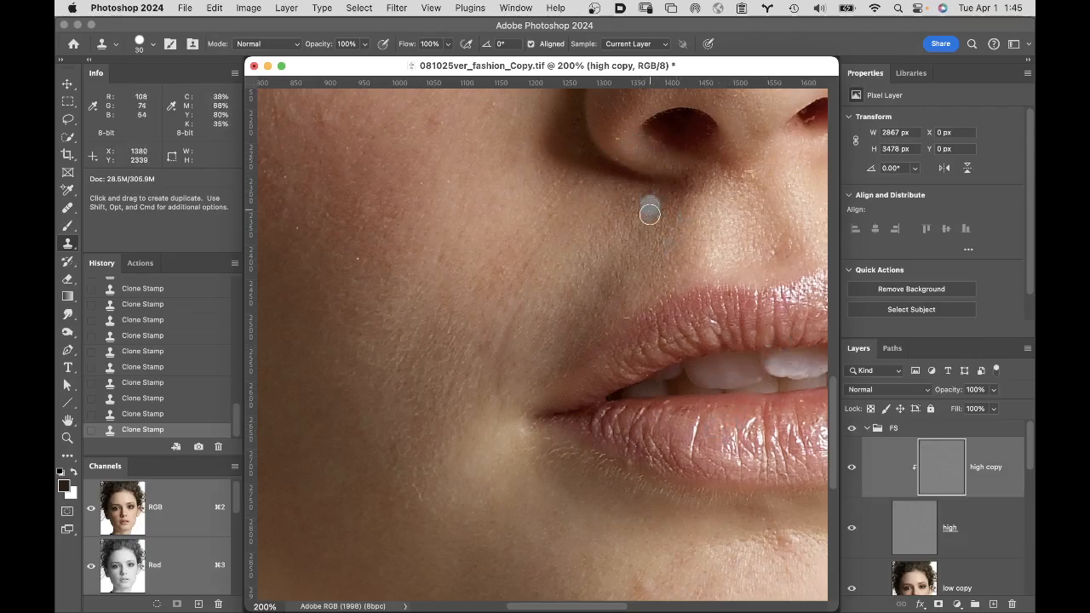
# Step: Toggle the FS group's visibility over the NV layer to compare the retouched skin around the mouth with the original
pyautogui.click(852, 430)
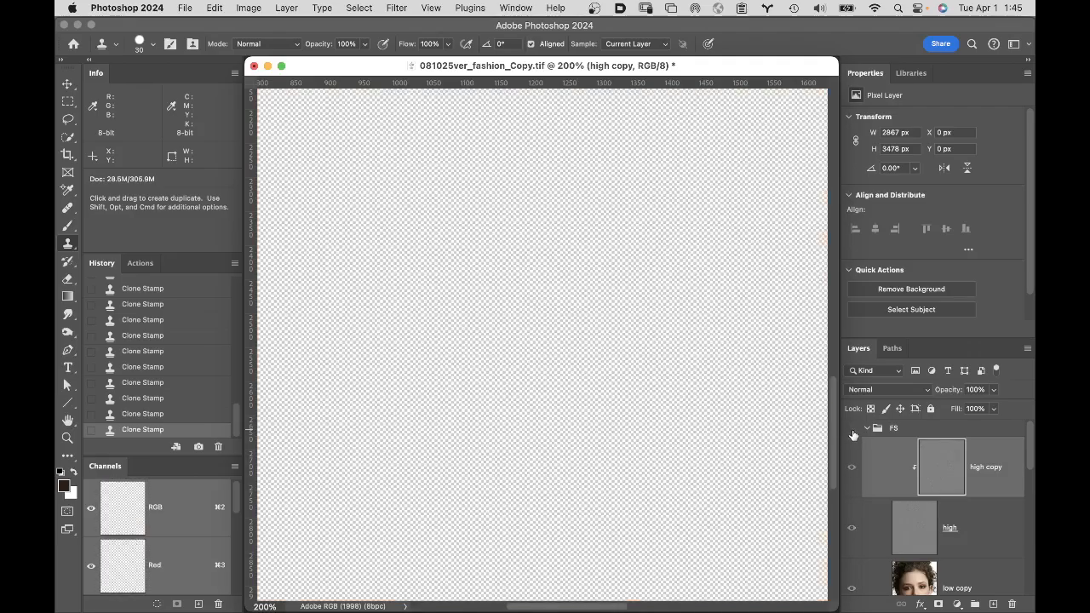
pyautogui.click(852, 431)
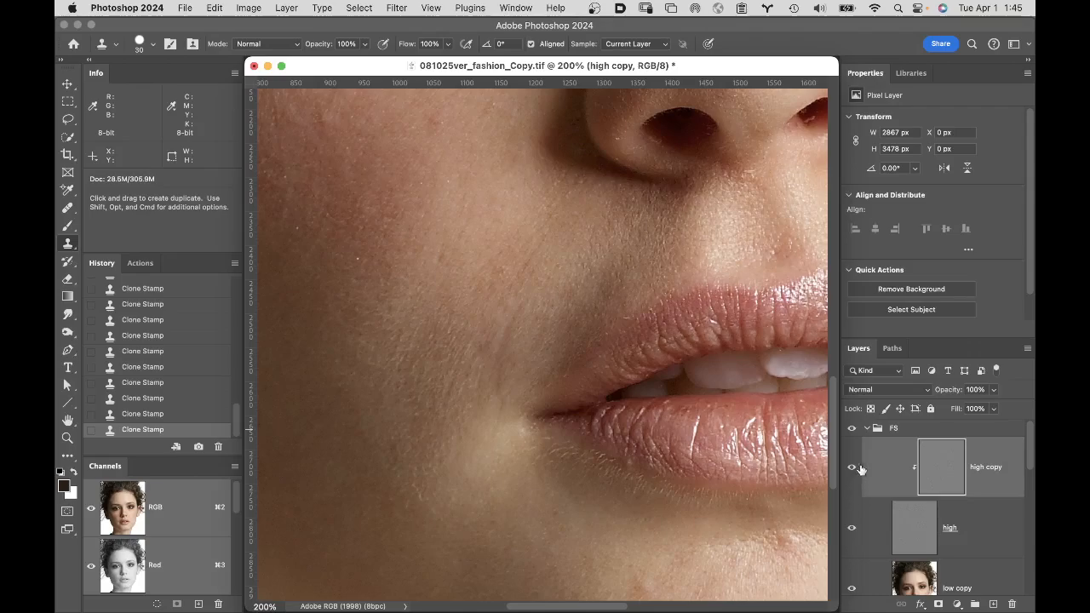
pyautogui.moveTo(1029, 456); pyautogui.dragTo(1025, 492)
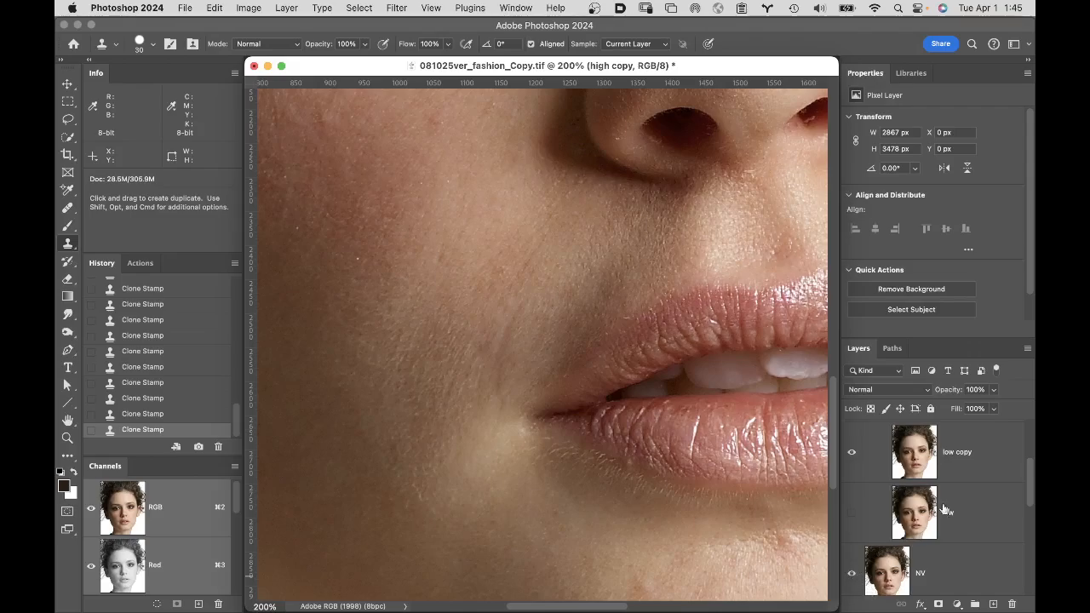
pyautogui.moveTo(1028, 478); pyautogui.dragTo(1025, 428)
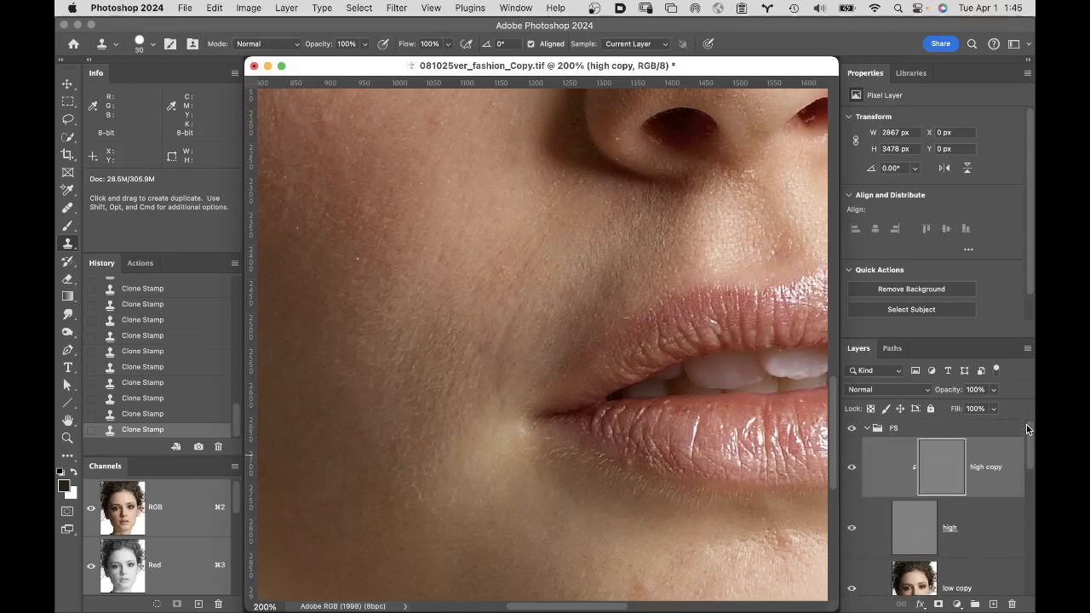
pyautogui.click(853, 433)
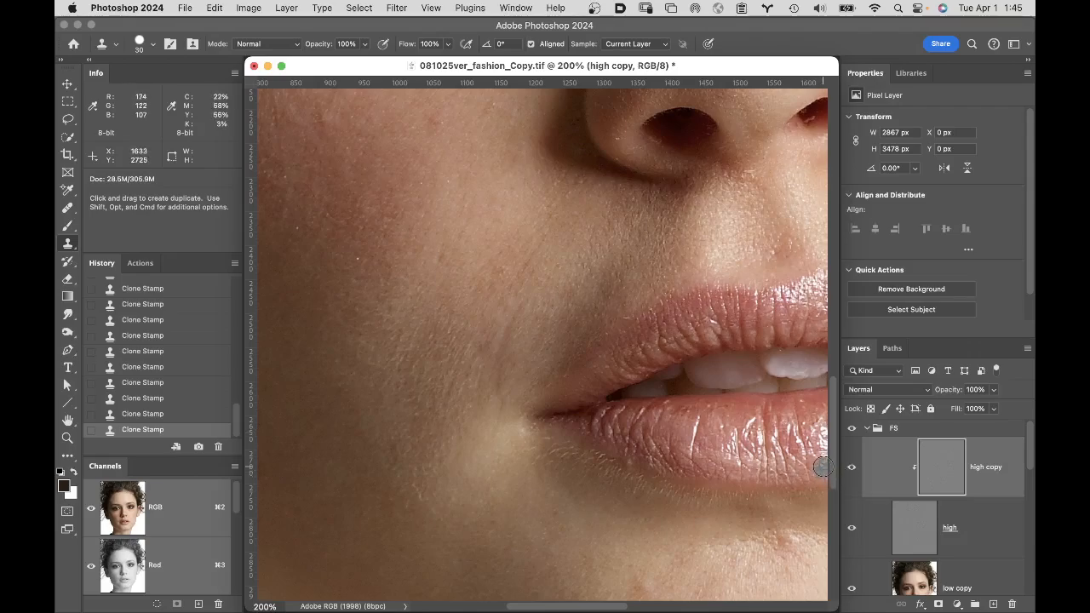
# Step: Select the low copy layer and activate the Healing Brush for the skin between the eye and nose bridge
pyautogui.moveTo(715, 338); pyautogui.dragTo(638, 611)
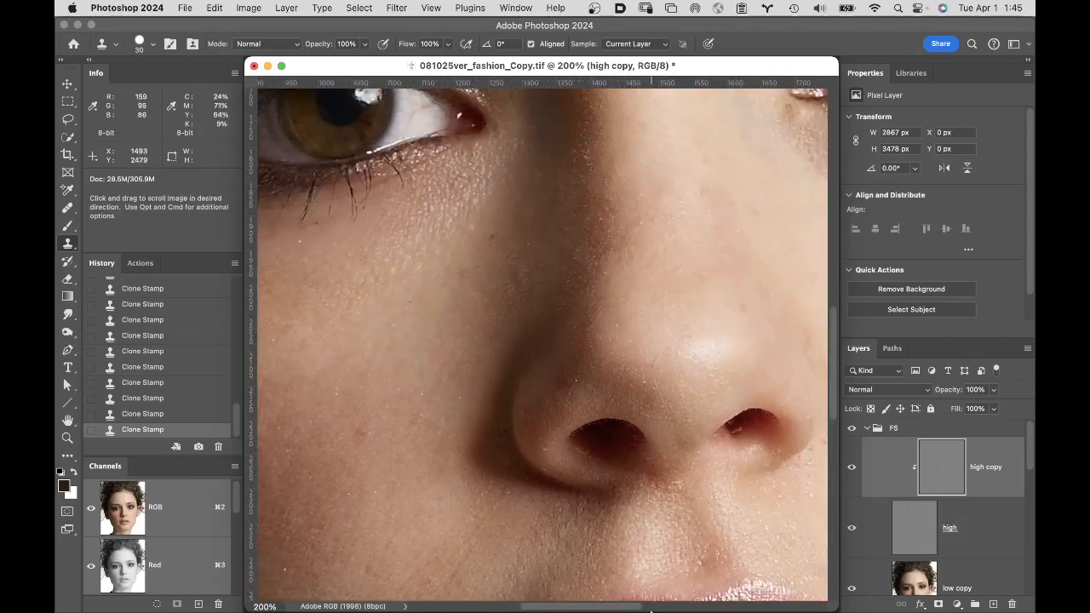
pyautogui.moveTo(658, 366); pyautogui.dragTo(691, 611)
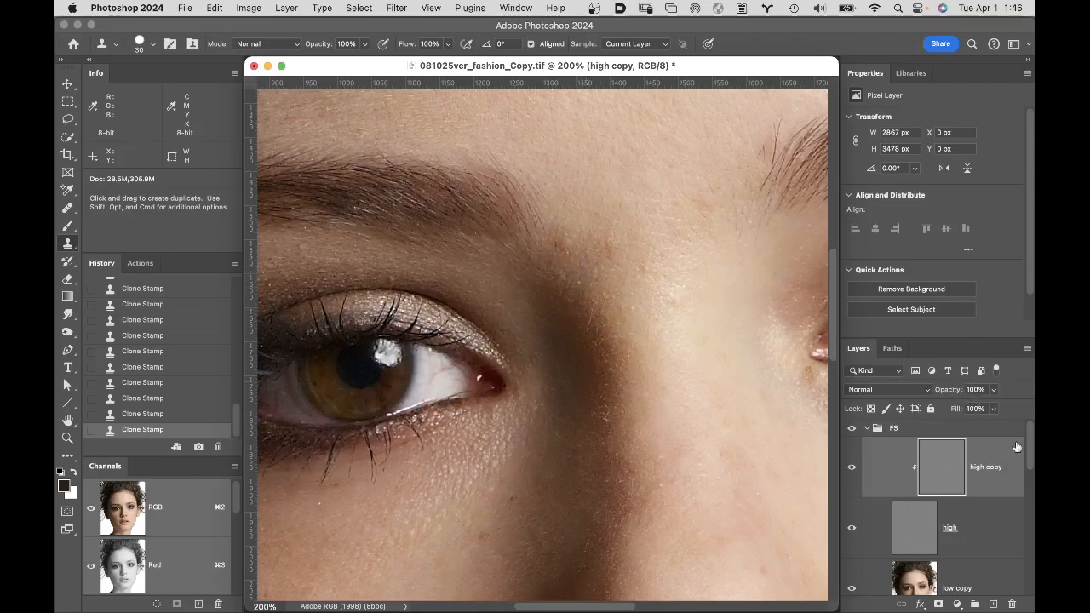
pyautogui.scroll(-3, 1028, 452)
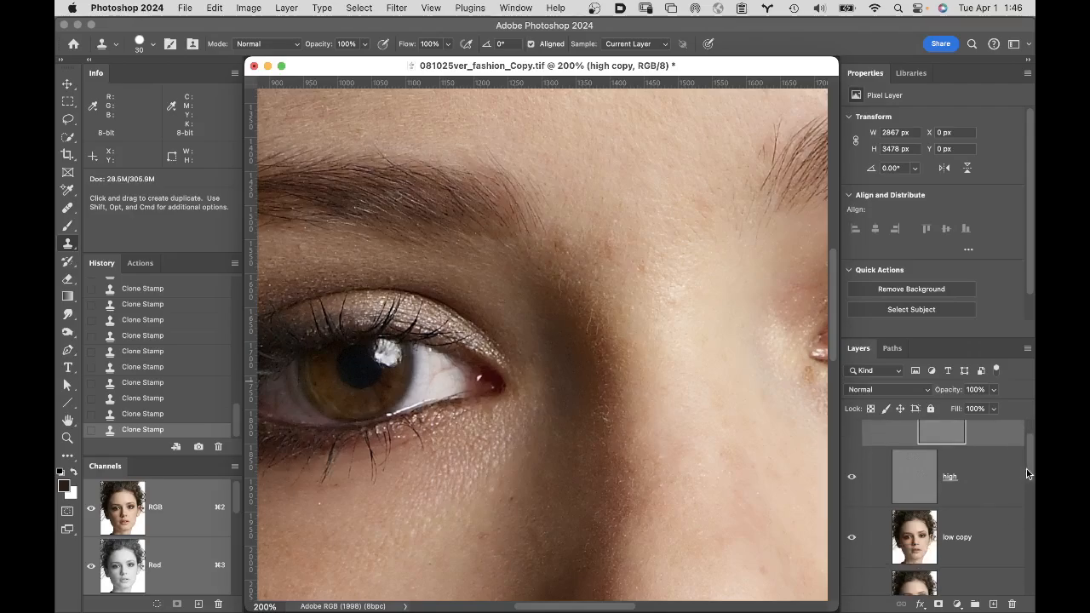
pyautogui.click(1003, 536)
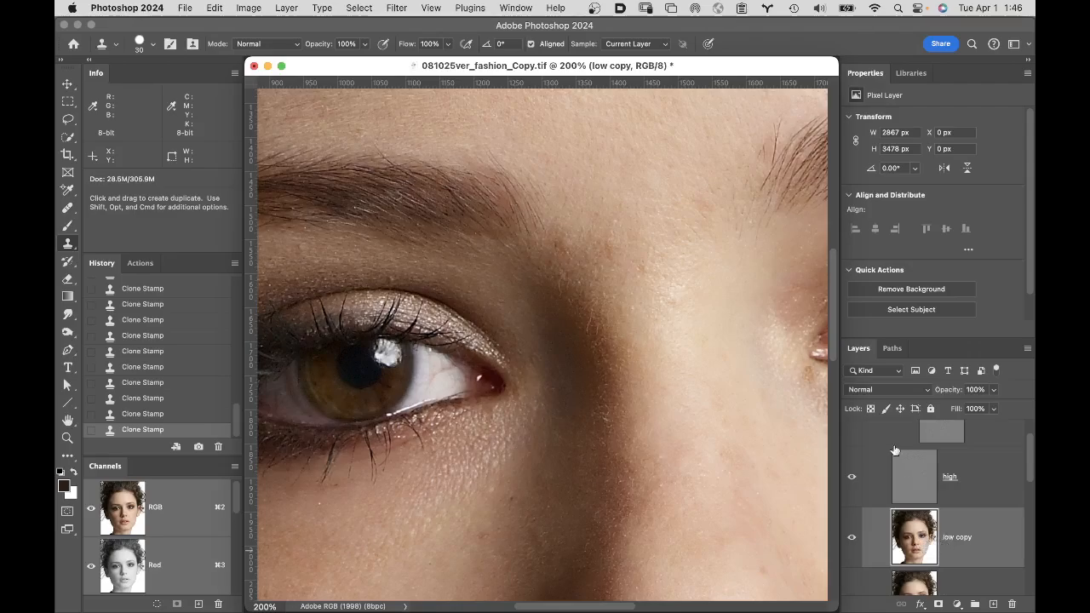
pyautogui.press('j')
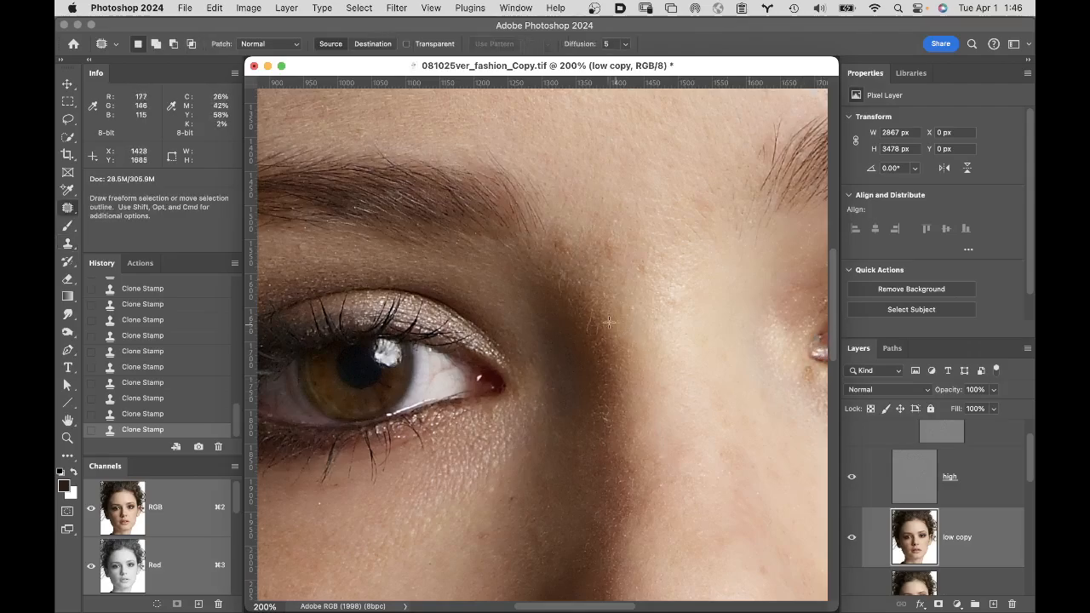
pyautogui.click(68, 209)
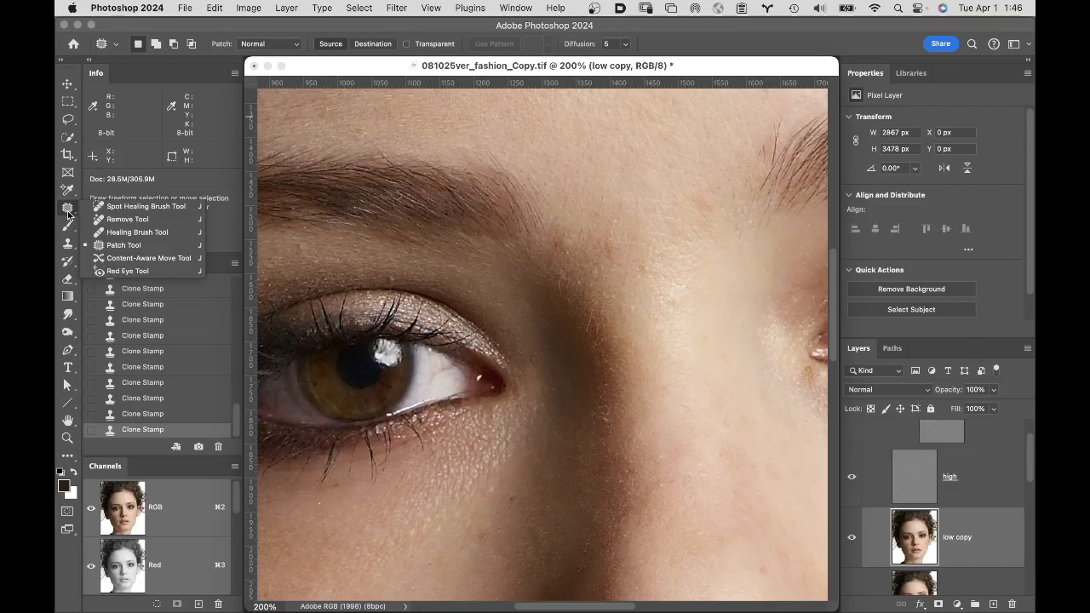
pyautogui.click(158, 233)
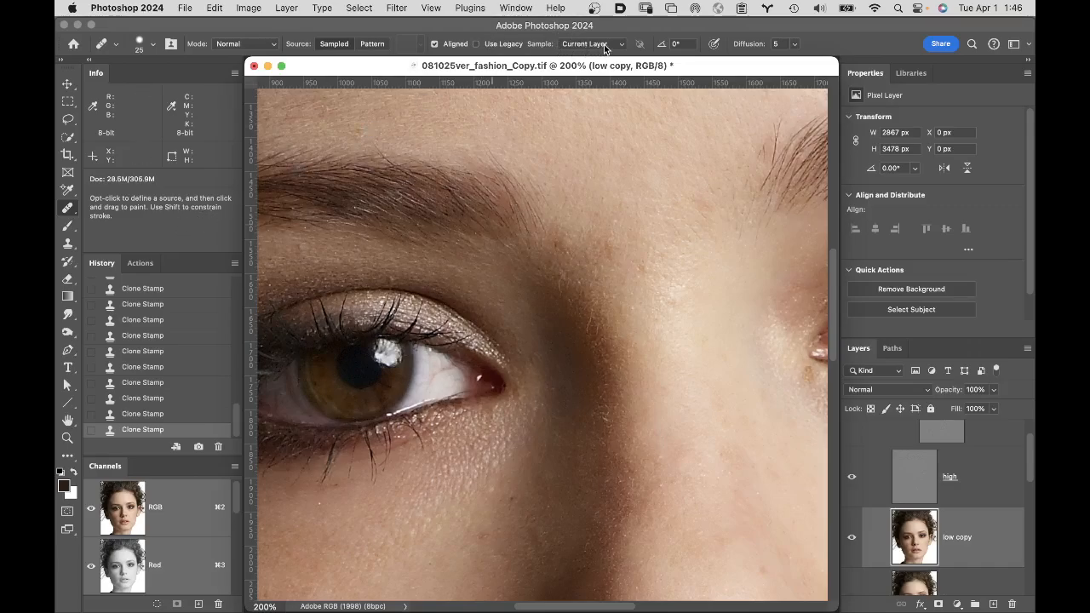
# Step: Isolate the low copy layer to heal the discoloured spots beside the inner end of the eyebrow, and show the high layers again
pyautogui.keyDown('alt'); pyautogui.click(852, 540); pyautogui.keyUp('alt')
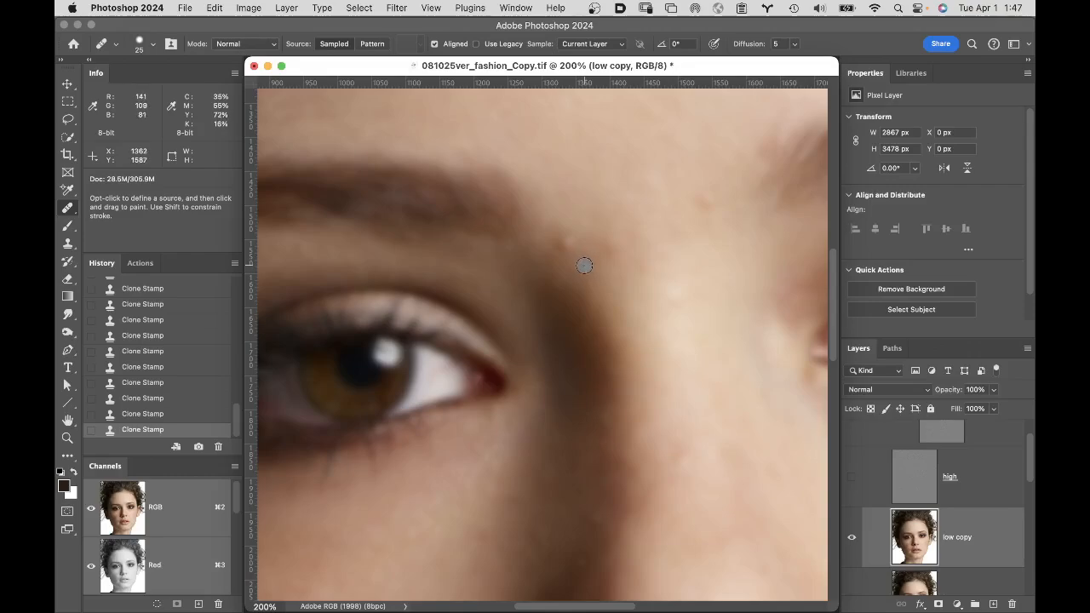
pyautogui.hotkey('shift', 'j')
pyautogui.hotkey('shift', 'j')
pyautogui.moveTo(565, 235); pyautogui.dragTo(562, 249)
pyautogui.click(617, 288)
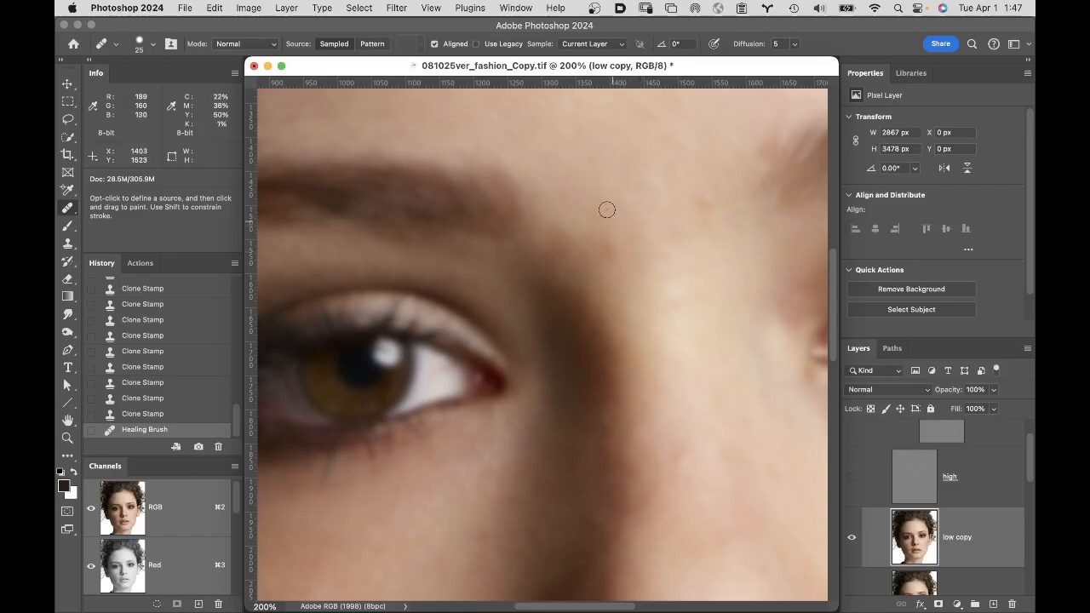
pyautogui.keyDown('alt'); pyautogui.click(606, 217); pyautogui.keyUp('alt')
pyautogui.click(608, 246)
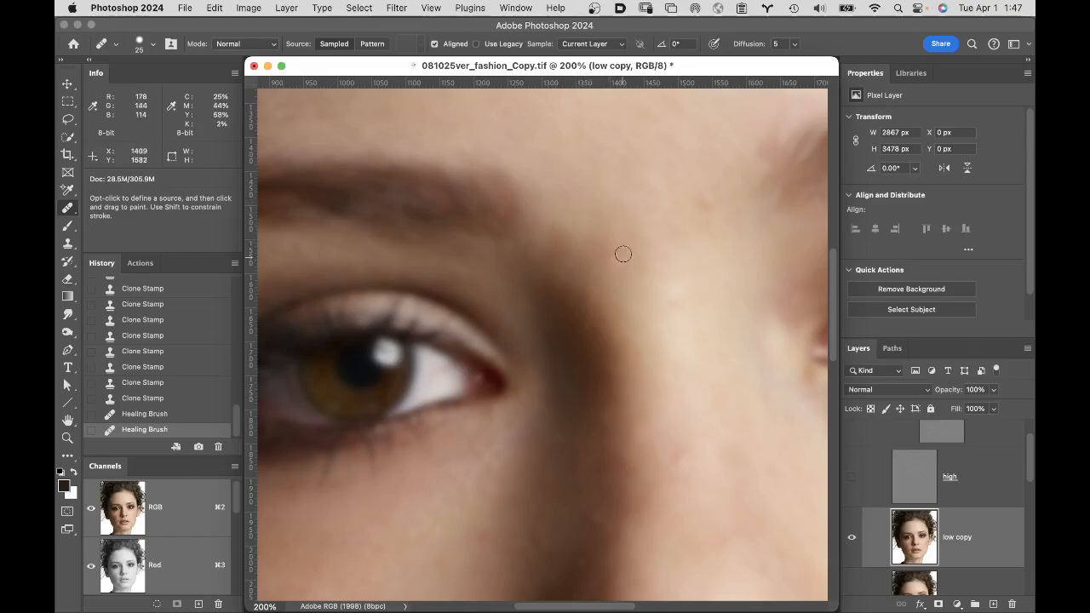
pyautogui.moveTo(1029, 446); pyautogui.dragTo(1028, 429)
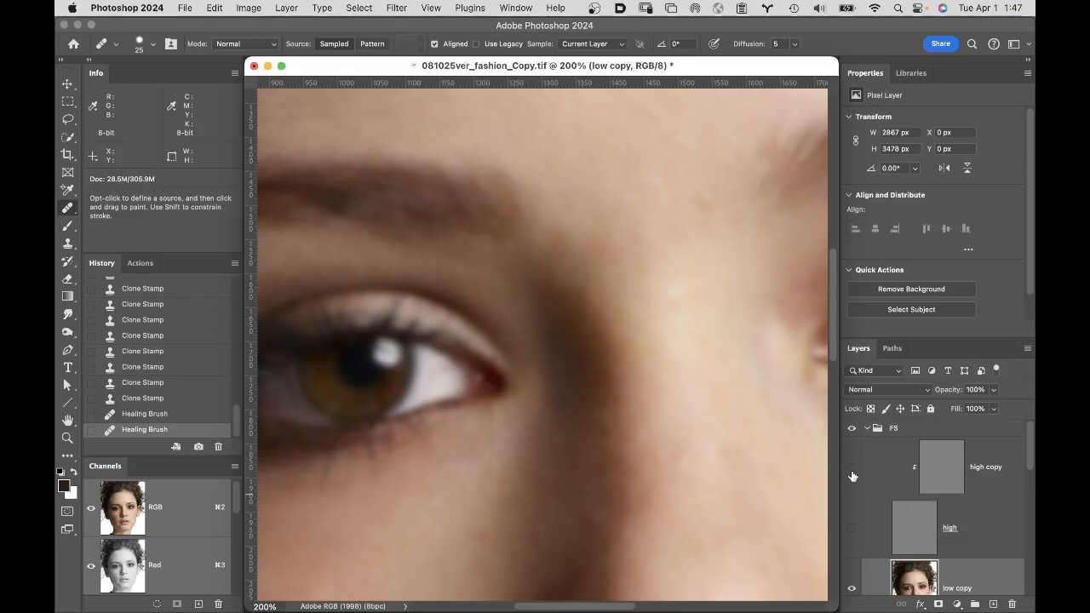
pyautogui.moveTo(851, 474); pyautogui.dragTo(853, 515)
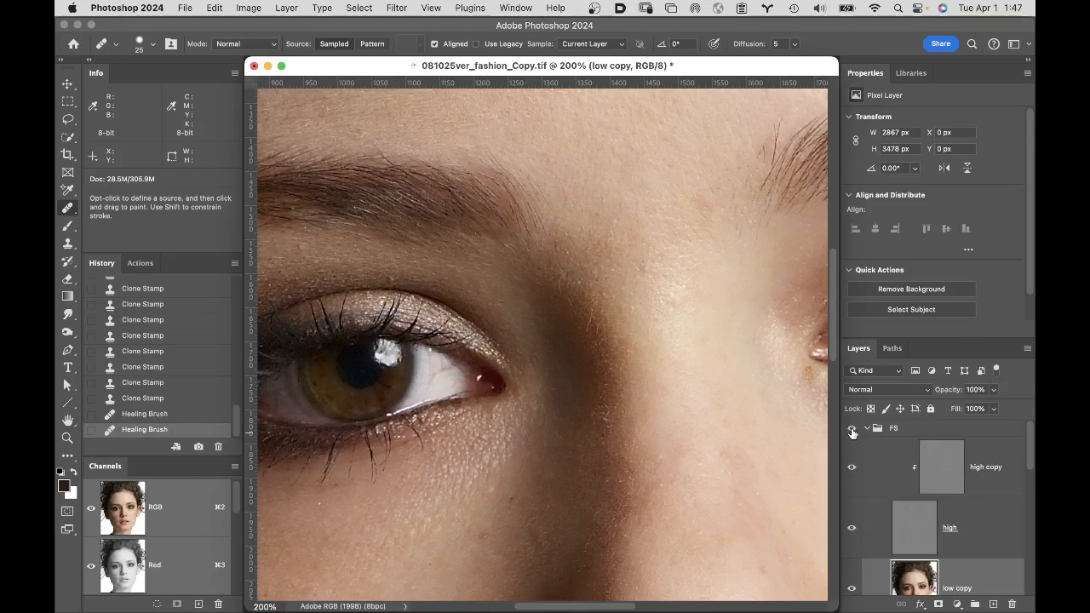
# Step: Compare the healed area beside the eyebrow with the original by toggling the FS group over the NV layer
pyautogui.click(852, 431)
pyautogui.click(852, 431)
pyautogui.scroll(-3, 1027, 438)
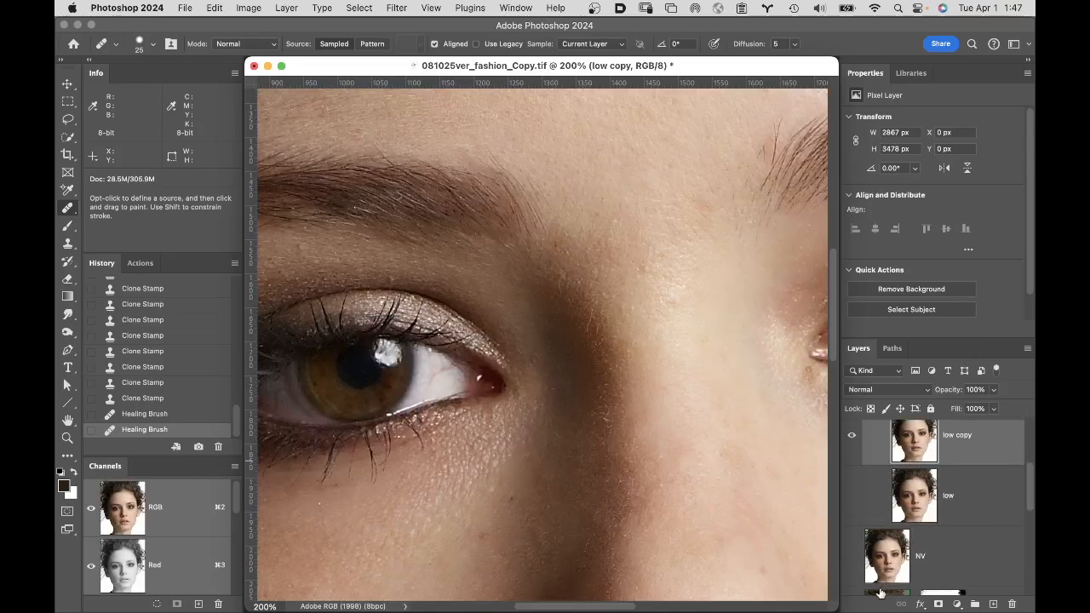
pyautogui.click(852, 557)
pyautogui.scroll(3, 1029, 484)
pyautogui.click(852, 429)
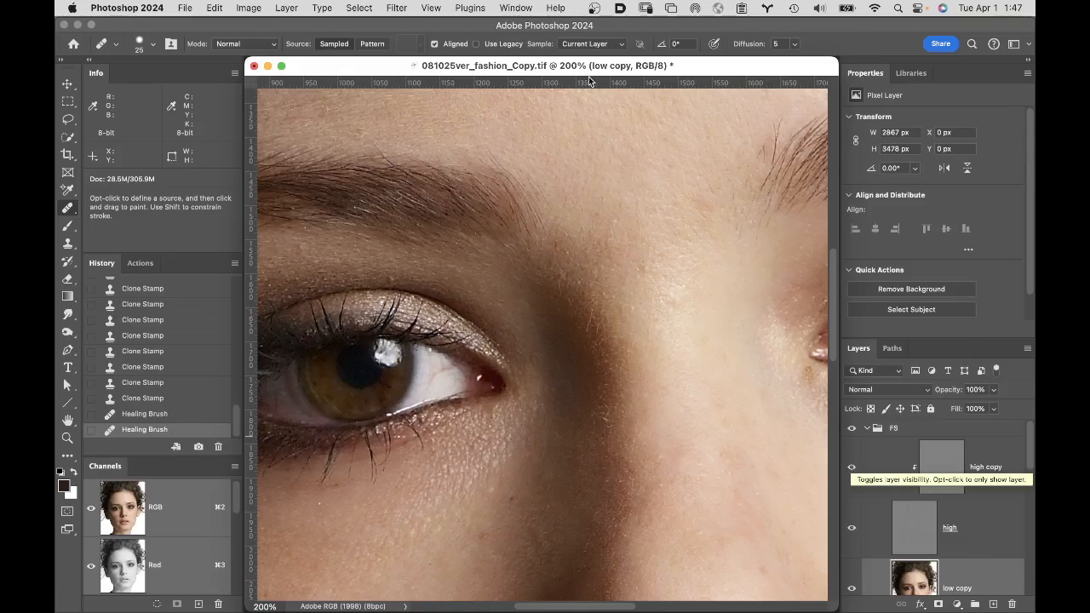
# Step: Show only the low copy layer and outline the shadow under the other eye with the Patch tool, about 356 by 262 px
pyautogui.keyDown('super'); pyautogui.click(575, 245); pyautogui.keyUp('super')
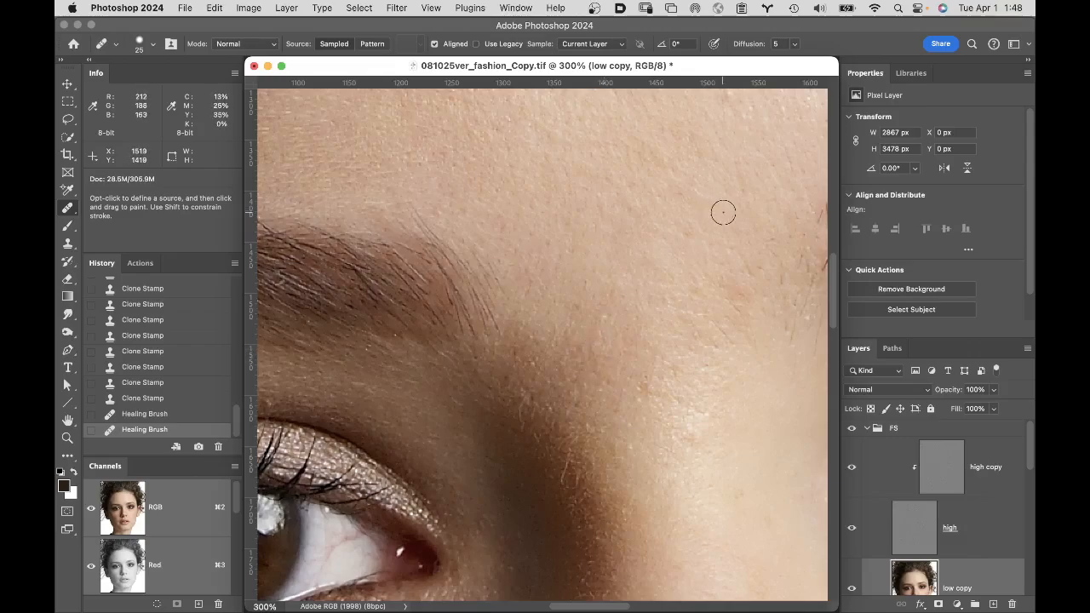
pyautogui.keyDown('alt'); pyautogui.keyDown('super'); pyautogui.click(641, 329); pyautogui.keyUp('super'); pyautogui.keyUp('alt')
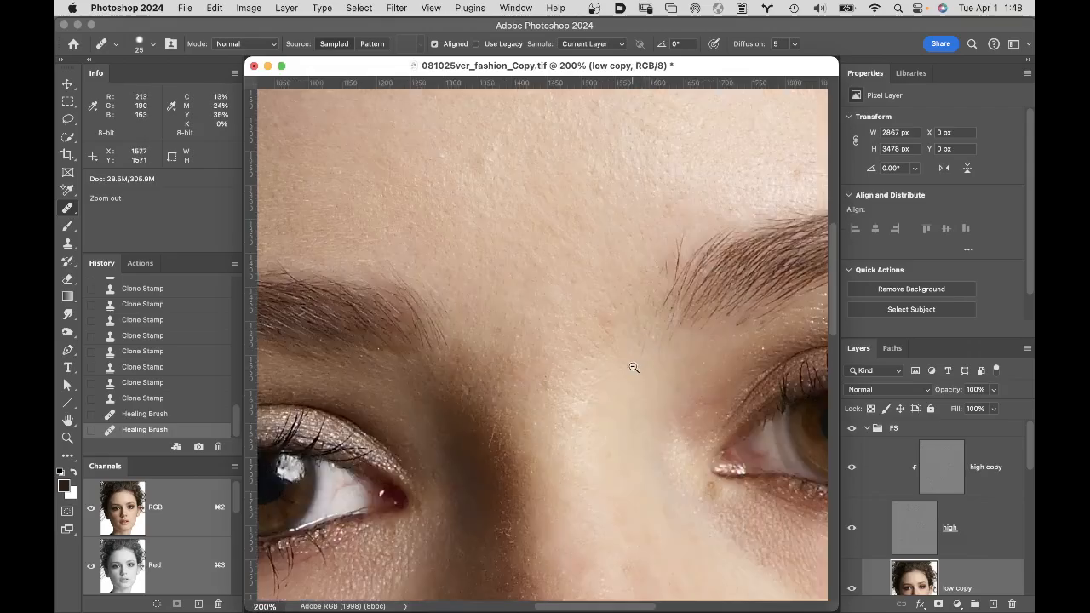
pyautogui.keyDown('alt'); pyautogui.keyDown('super'); pyautogui.click(634, 365); pyautogui.keyUp('super'); pyautogui.keyUp('alt')
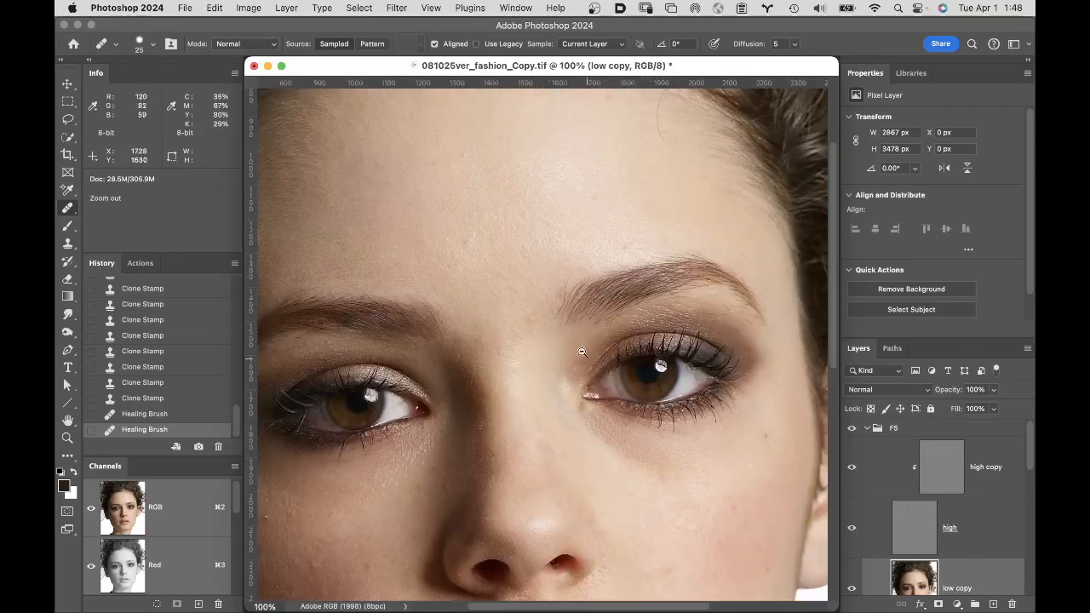
pyautogui.keyDown('super'); pyautogui.click(649, 456); pyautogui.keyUp('super')
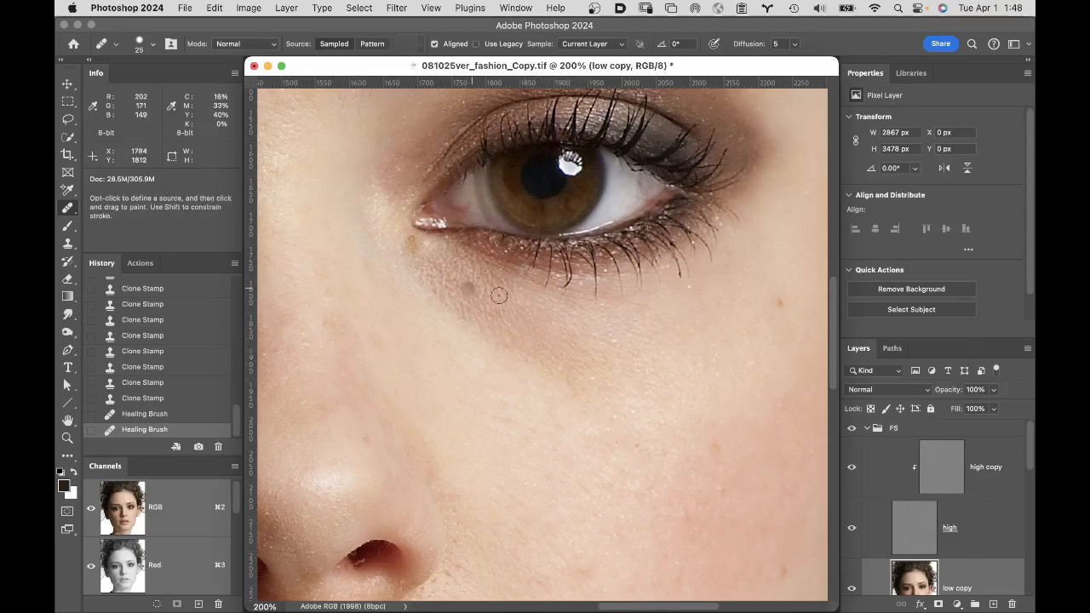
pyautogui.moveTo(554, 321); pyautogui.dragTo(649, 323)
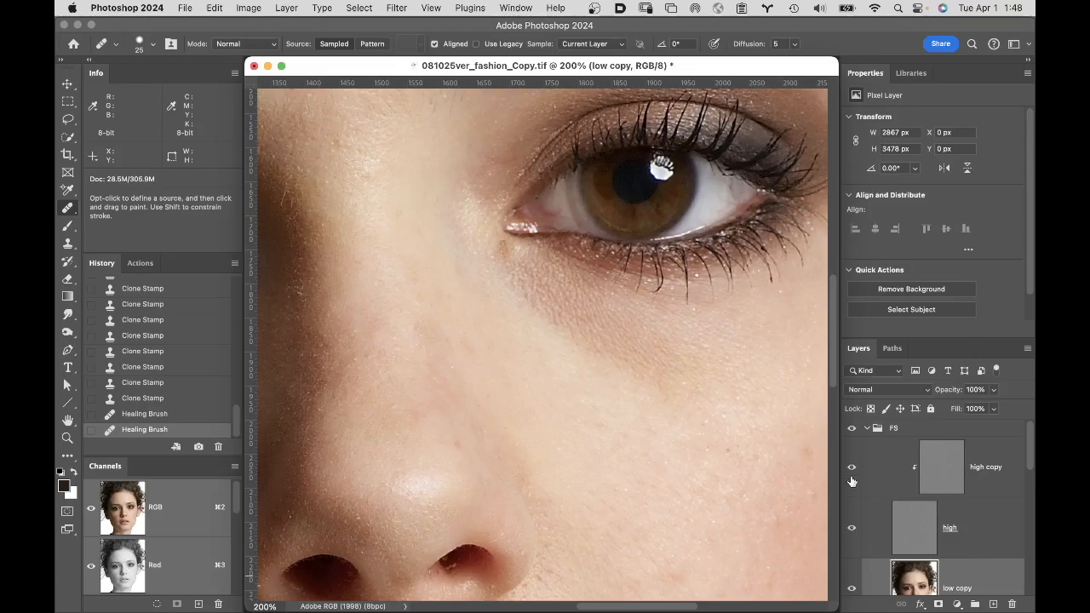
pyautogui.keyDown('alt'); pyautogui.click(851, 590); pyautogui.keyUp('alt')
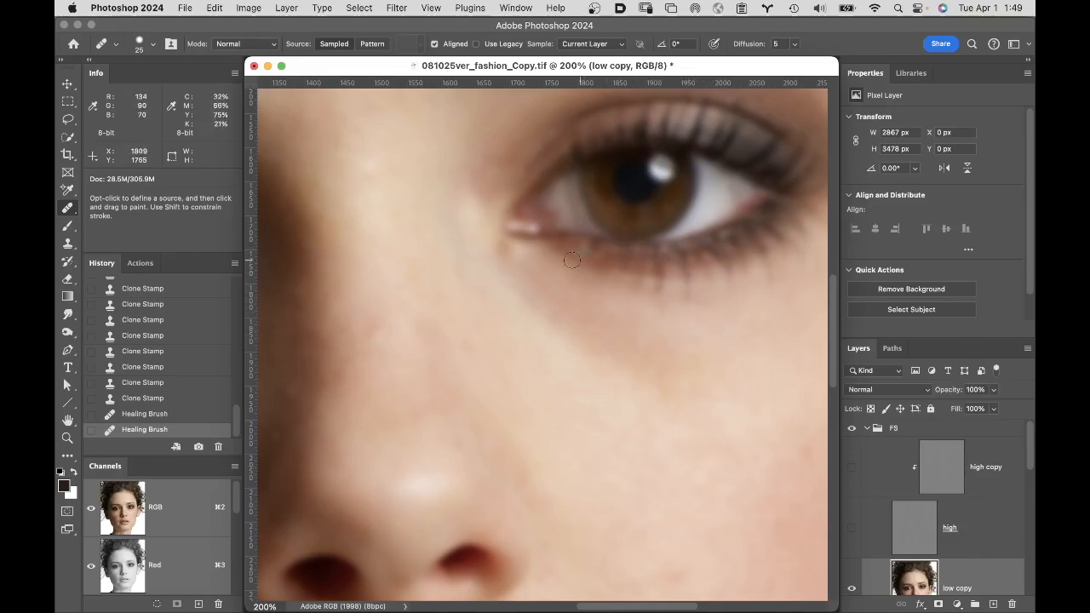
pyautogui.click(70, 209)
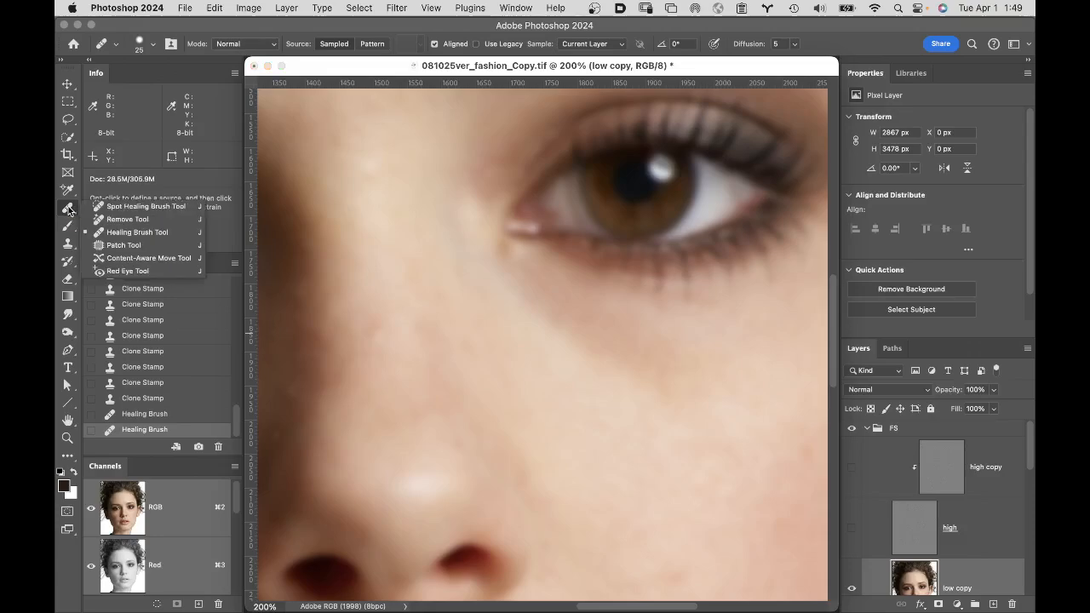
pyautogui.click(124, 246)
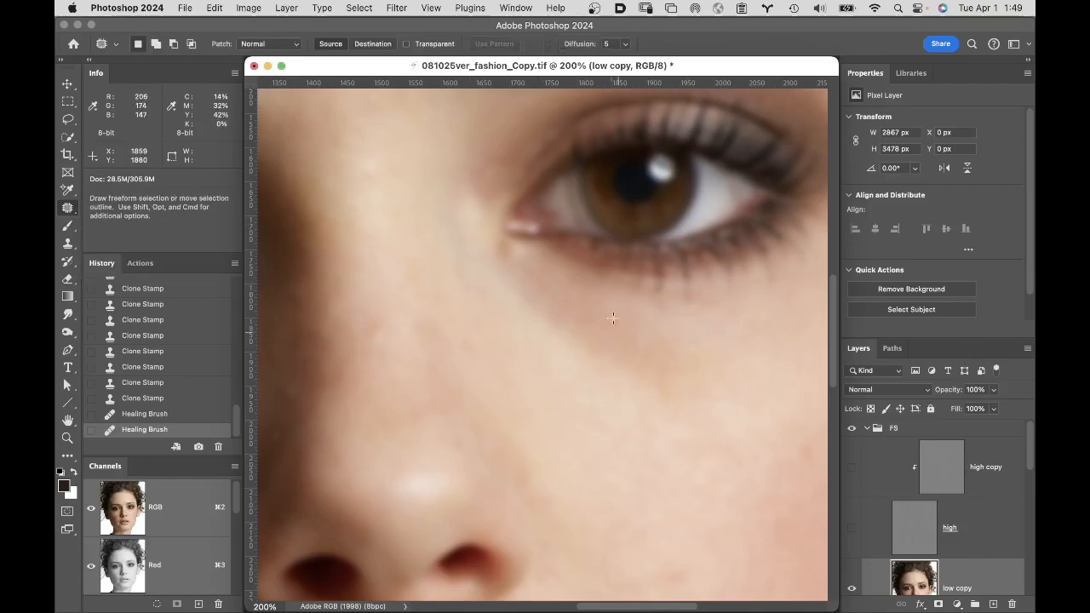
pyautogui.moveTo(525, 260)
pyautogui.mouseDown()
pyautogui.moveTo(659, 312)
pyautogui.moveTo(743, 384)
pyautogui.moveTo(682, 412)
pyautogui.mouseUp()
pyautogui.moveTo(608, 410)
pyautogui.mouseDown()
pyautogui.moveTo(541, 349)
pyautogui.moveTo(508, 286)
pyautogui.moveTo(511, 248)
pyautogui.mouseUp()
# Step: With the high layers visible, patch the outlined under-eye shadow using the lighter cheek area below it, and clear the selection
pyautogui.moveTo(601, 315); pyautogui.dragTo(577, 469)
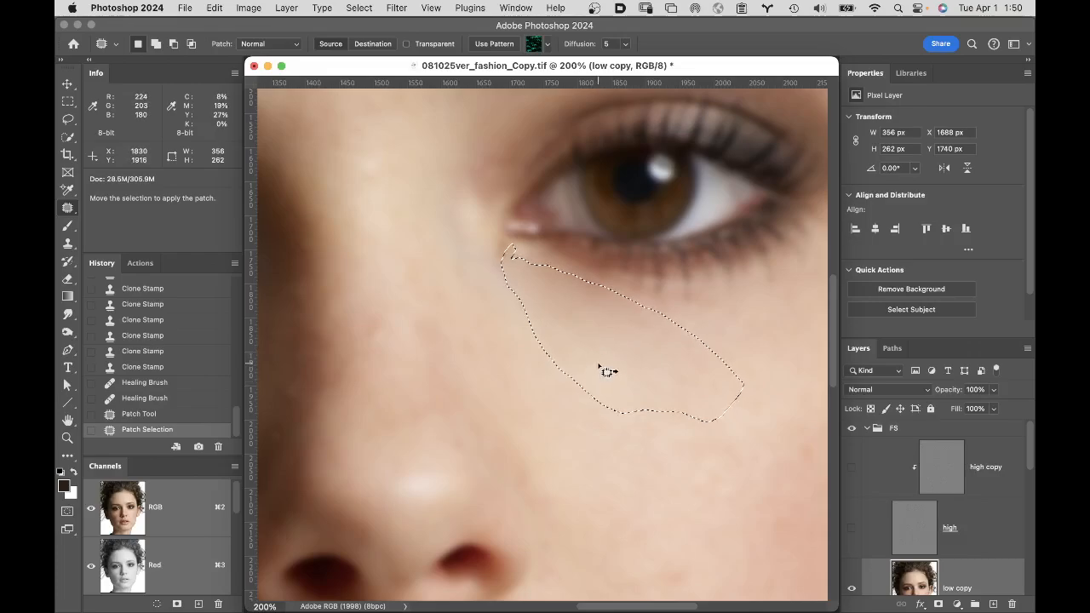
pyautogui.press('super+z')
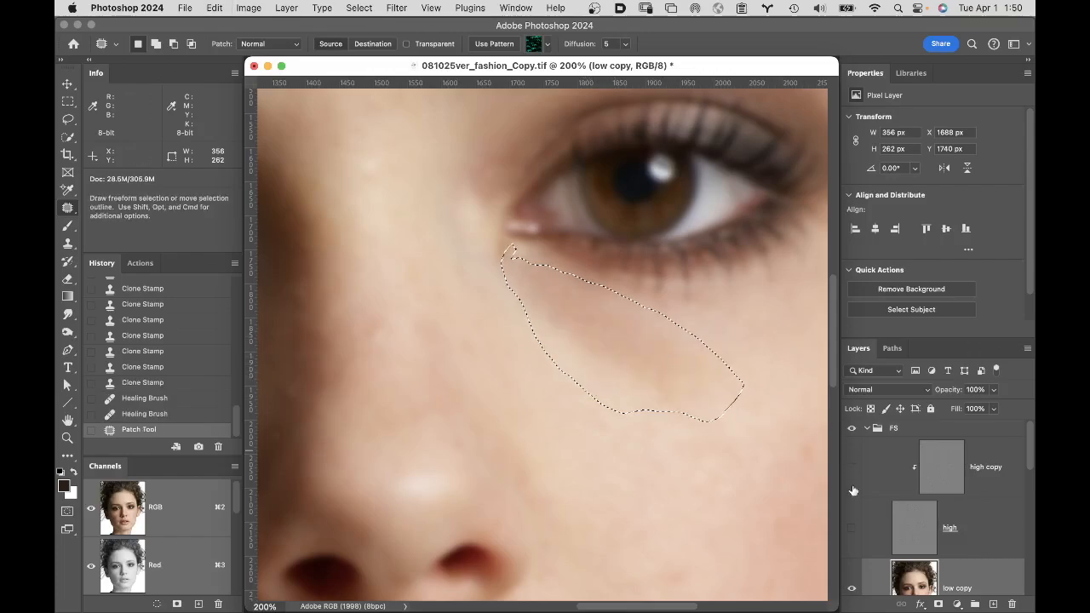
pyautogui.moveTo(851, 475); pyautogui.dragTo(851, 527)
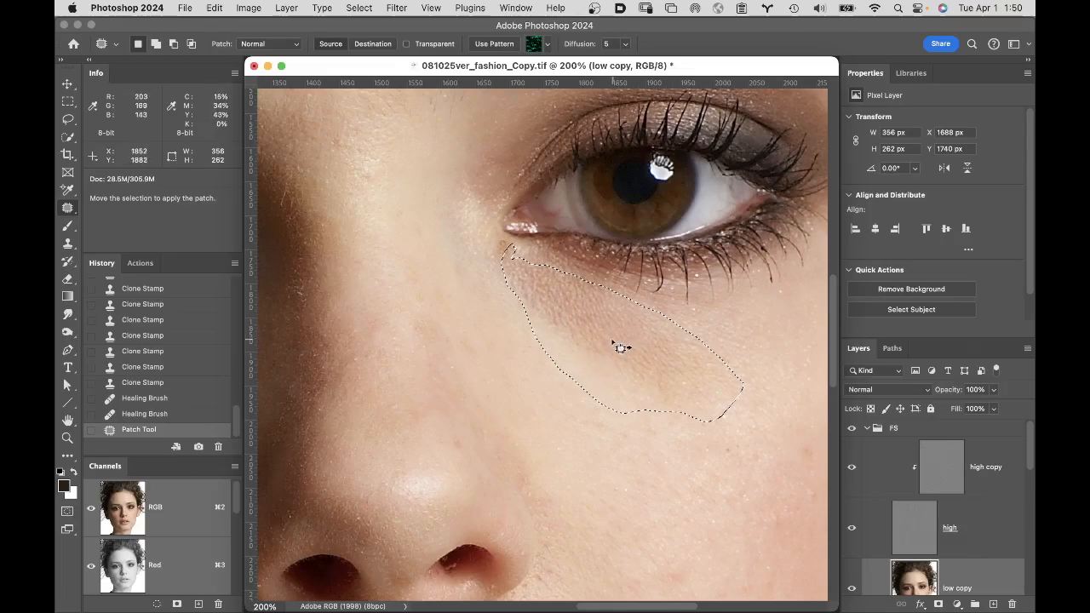
pyautogui.moveTo(624, 346); pyautogui.dragTo(581, 428)
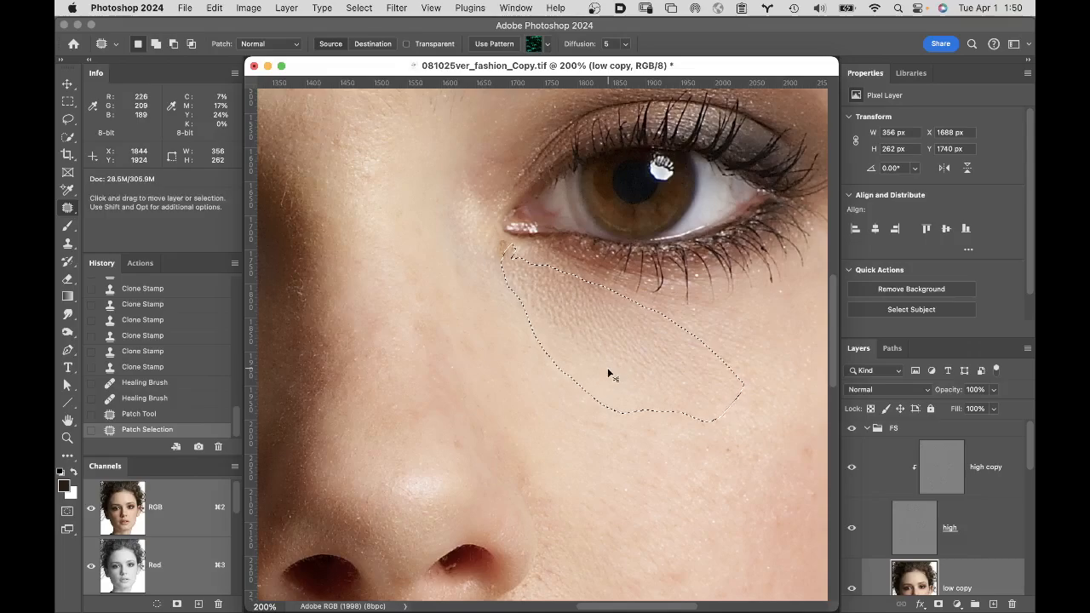
pyautogui.press('super+d')
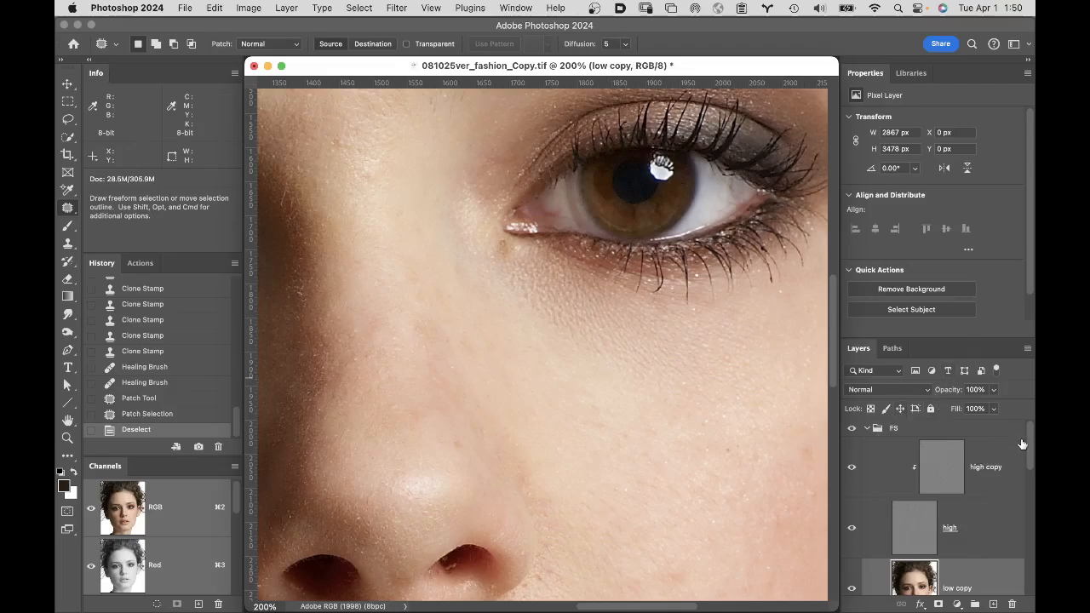
# Step: Toggle the FS group over the NV layer to compare the patched under-eye area with the original
pyautogui.moveTo(1032, 451); pyautogui.dragTo(1032, 504)
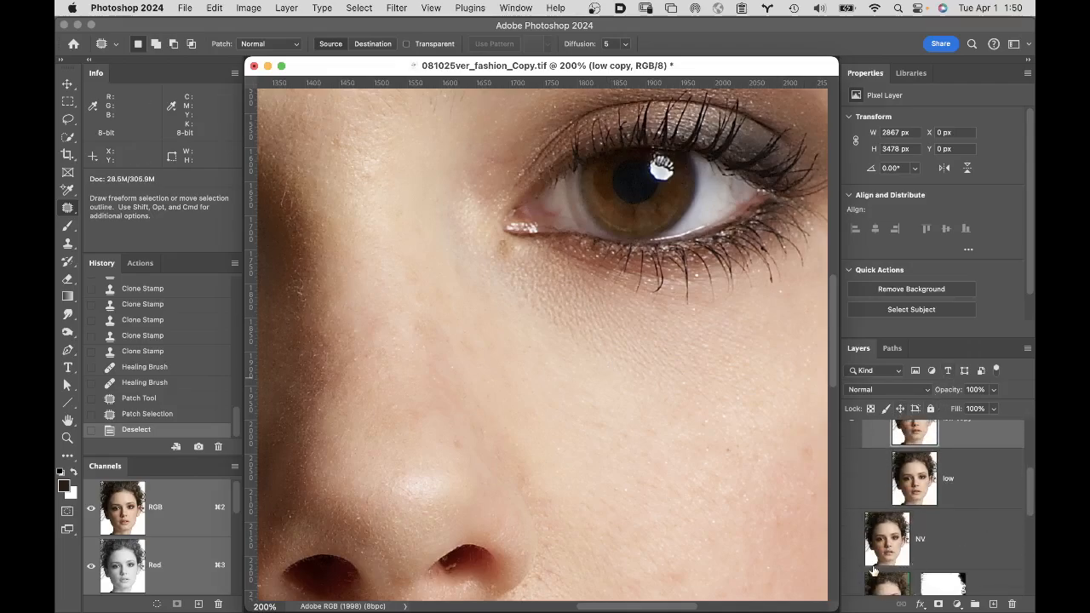
pyautogui.click(853, 543)
pyautogui.moveTo(1030, 483); pyautogui.dragTo(1029, 411)
pyautogui.click(851, 428)
pyautogui.click(852, 428)
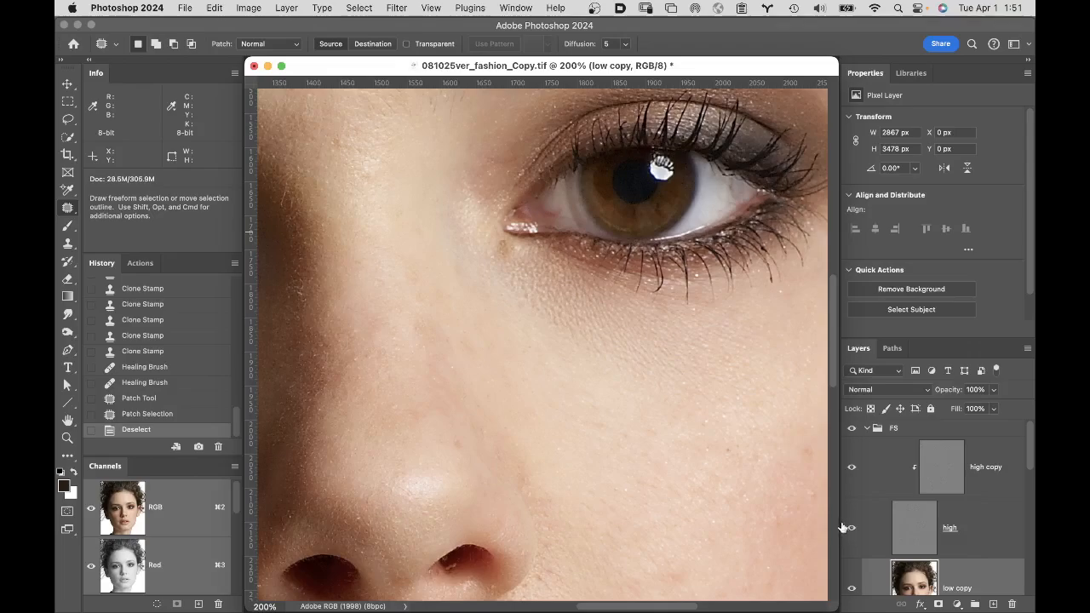
# Step: Show only the low copy layer and set up the Brush tool with Normal mode and 1% flow
pyautogui.keyDown('alt'); pyautogui.click(851, 593); pyautogui.keyUp('alt')
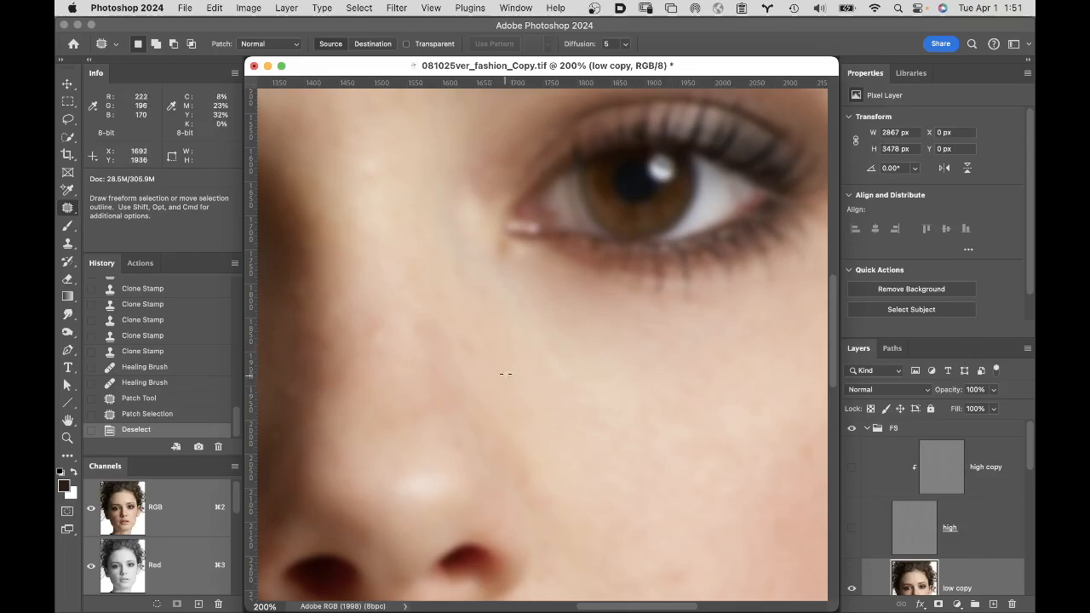
pyautogui.press('b')
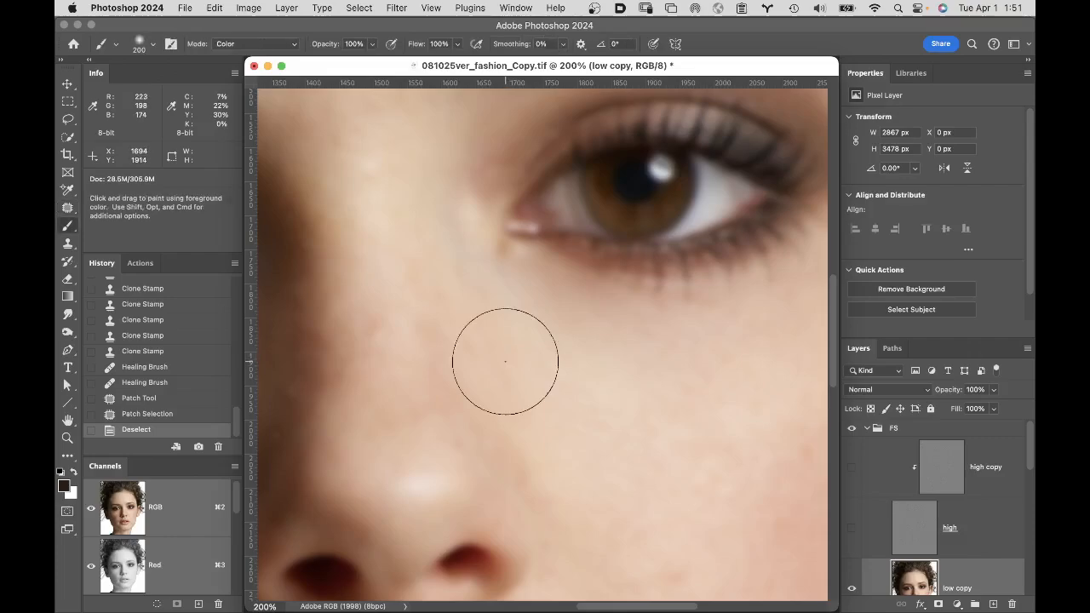
pyautogui.click(70, 229)
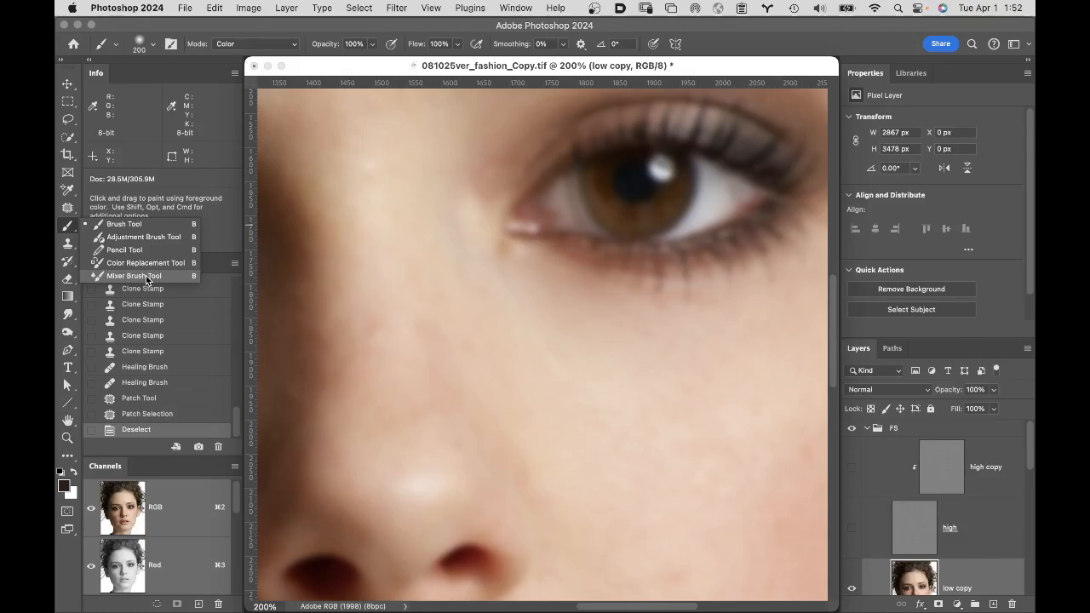
pyautogui.click(142, 224)
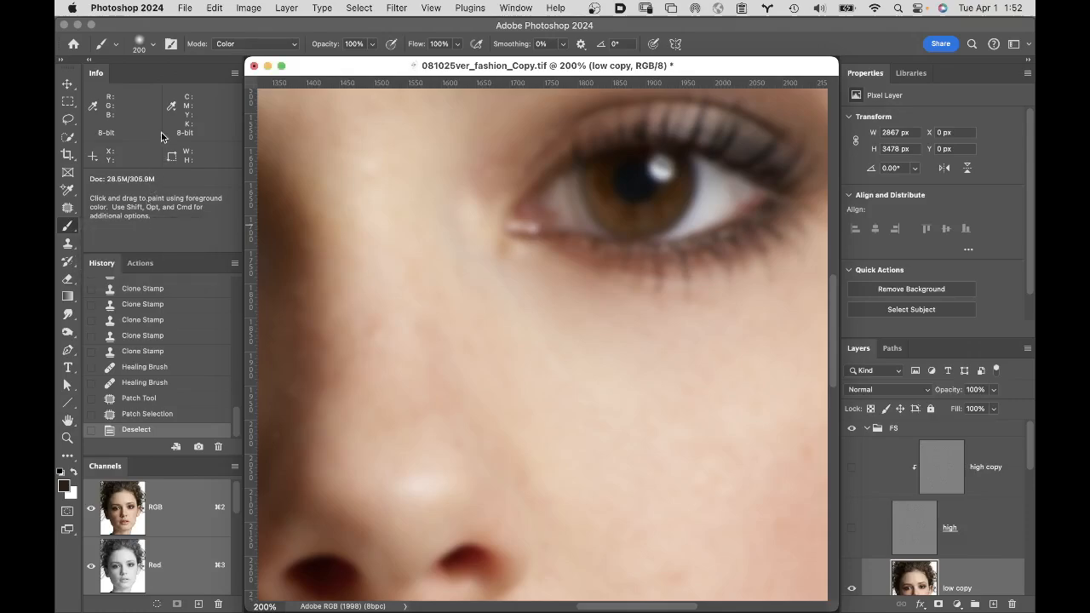
pyautogui.click(153, 47)
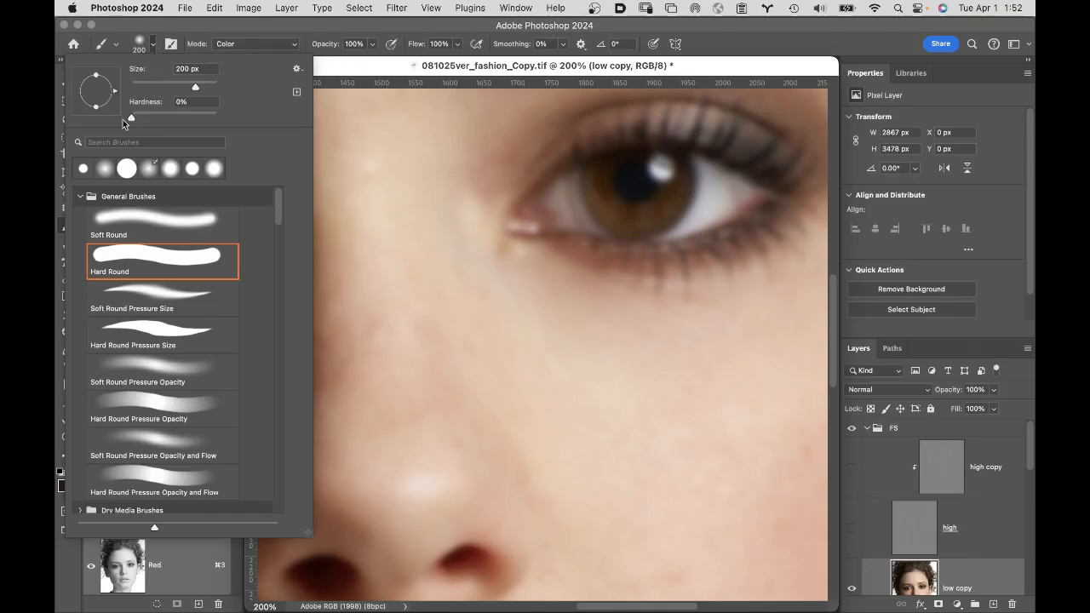
pyautogui.click(247, 26)
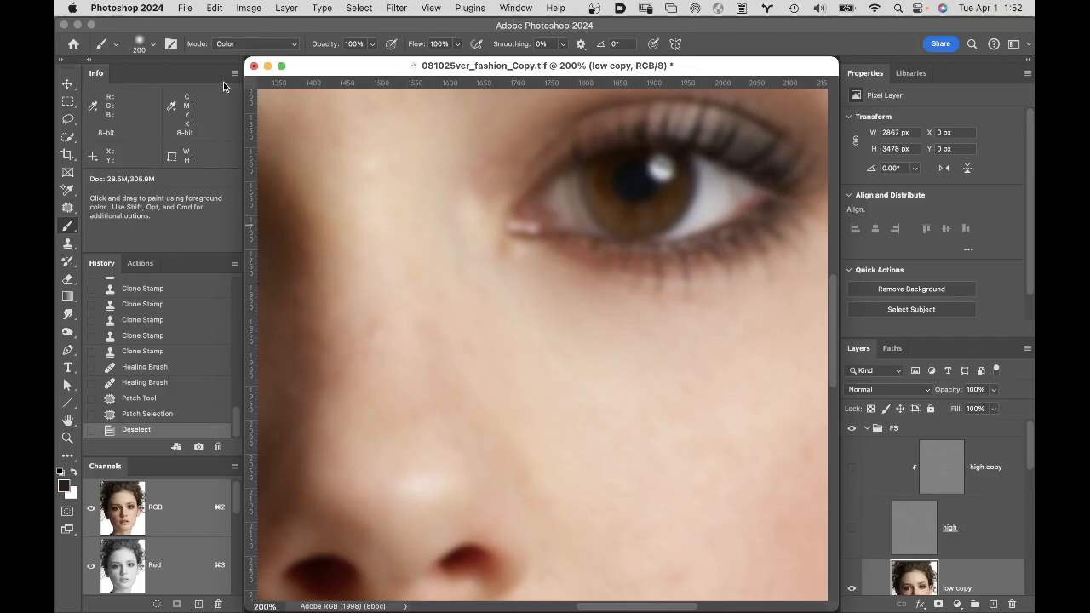
pyautogui.click(254, 44)
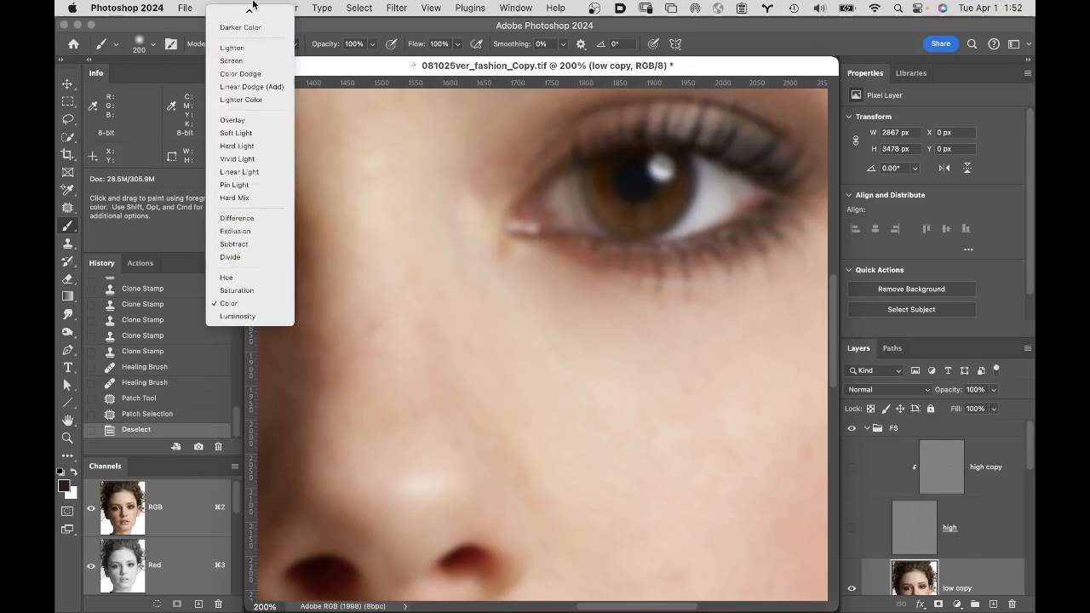
pyautogui.click(255, 14)
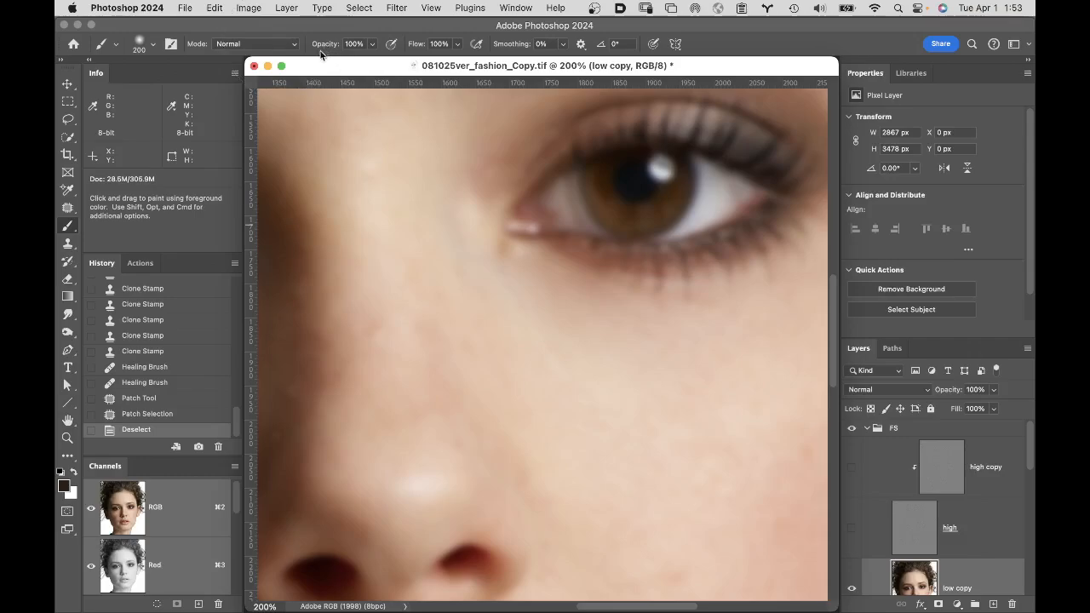
pyautogui.moveTo(422, 46); pyautogui.dragTo(389, 49)
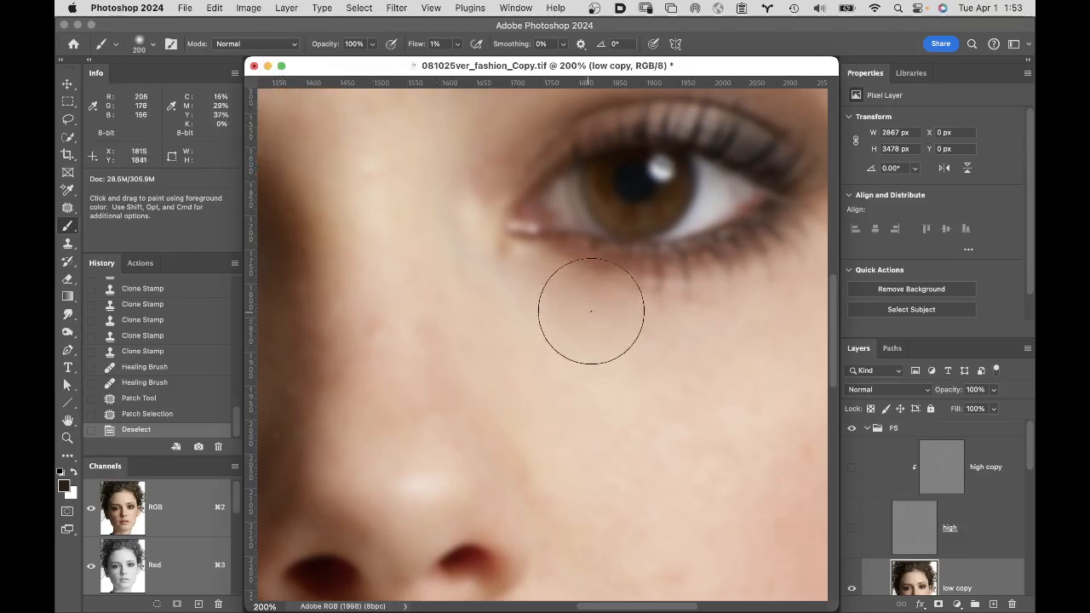
# Step: Reduce the brush to 80 px, sample the light skin tone on the cheek and paint it over the shadow under the eye
pyautogui.press('[')
pyautogui.press('[')
pyautogui.press('[')
pyautogui.press('[')
pyautogui.press('[')
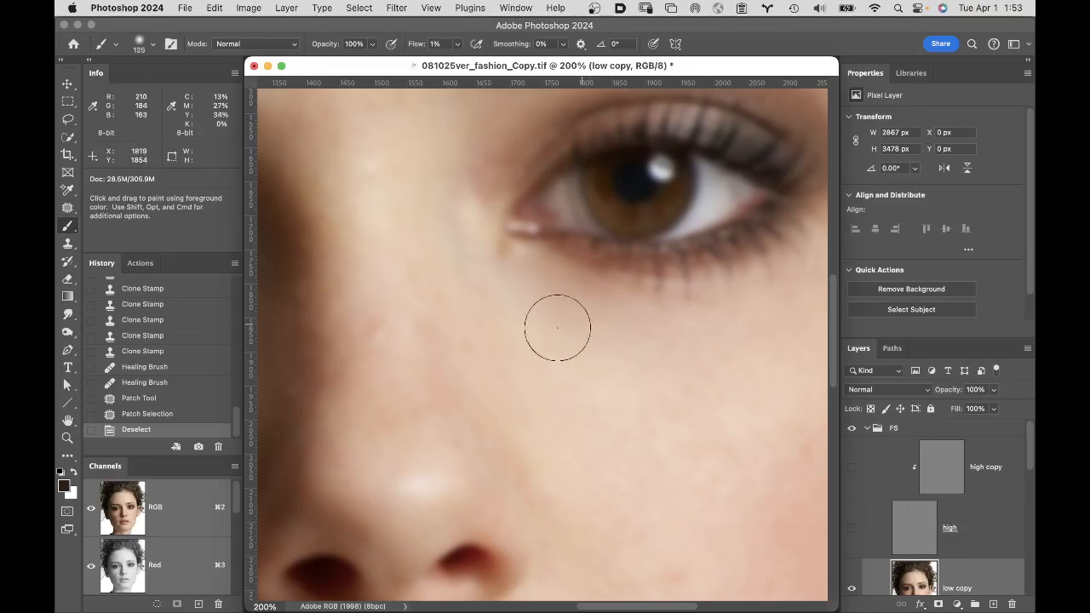
pyautogui.press('[')
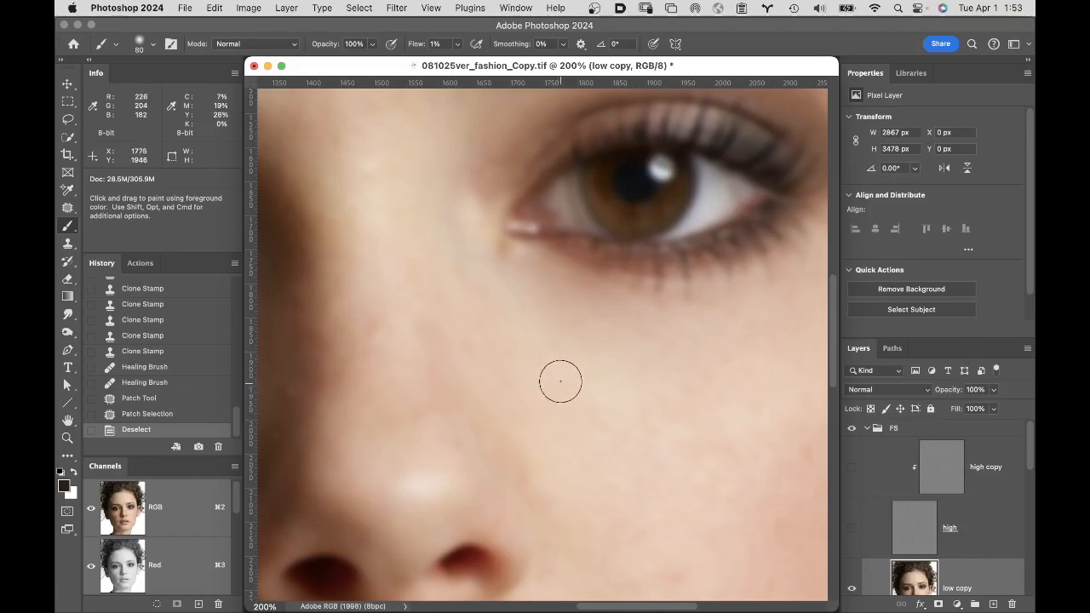
pyautogui.keyDown('alt'); pyautogui.click(560, 382); pyautogui.keyUp('alt')
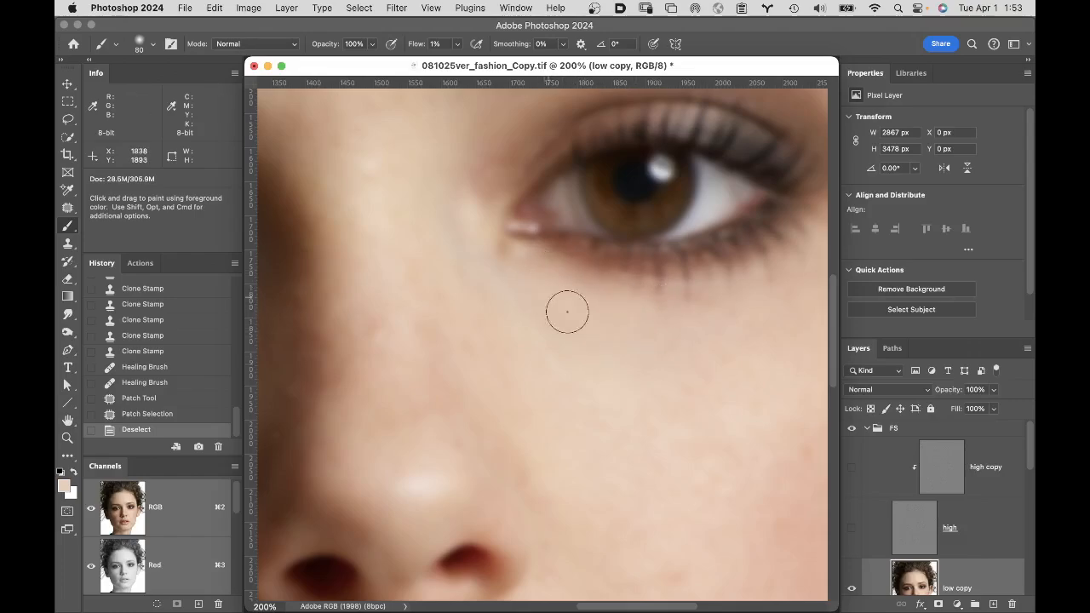
pyautogui.moveTo(560, 328)
pyautogui.mouseDown()
pyautogui.moveTo(604, 372)
pyautogui.moveTo(562, 294)
pyautogui.moveTo(717, 296)
pyautogui.mouseUp()
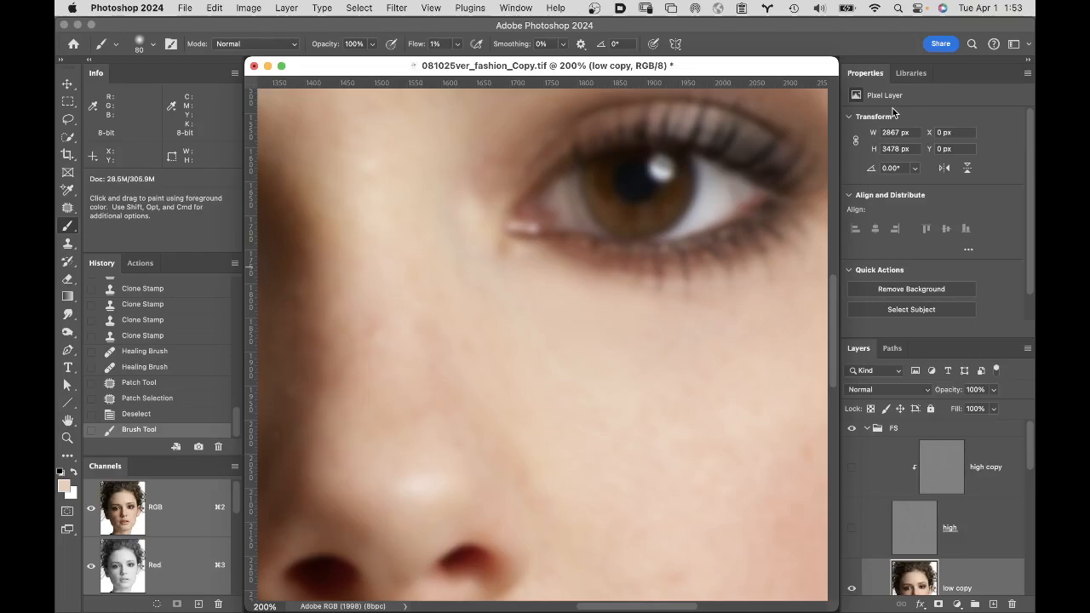
# Step: Undo and redo the brush stroke under the eye to compare the skin tone before and after
pyautogui.press('super+z')
pyautogui.press('super+shift+z')
pyautogui.press('super+z')
pyautogui.press('super+shift+z')
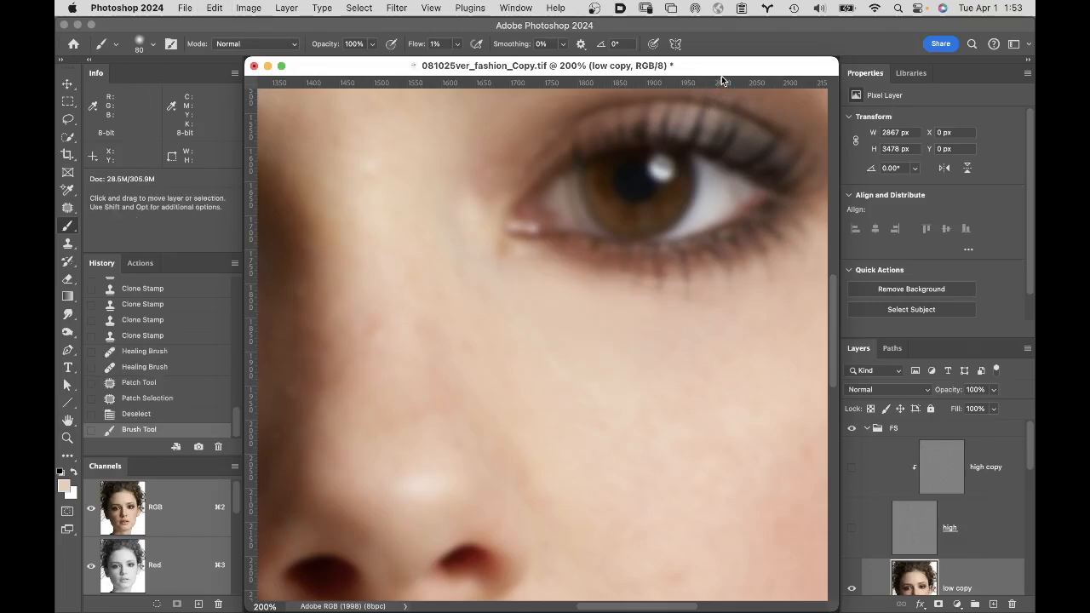
# Step: Show the high layers again, select the high copy layer and set the Clone Stamp tool to 70 px
pyautogui.click(853, 473)
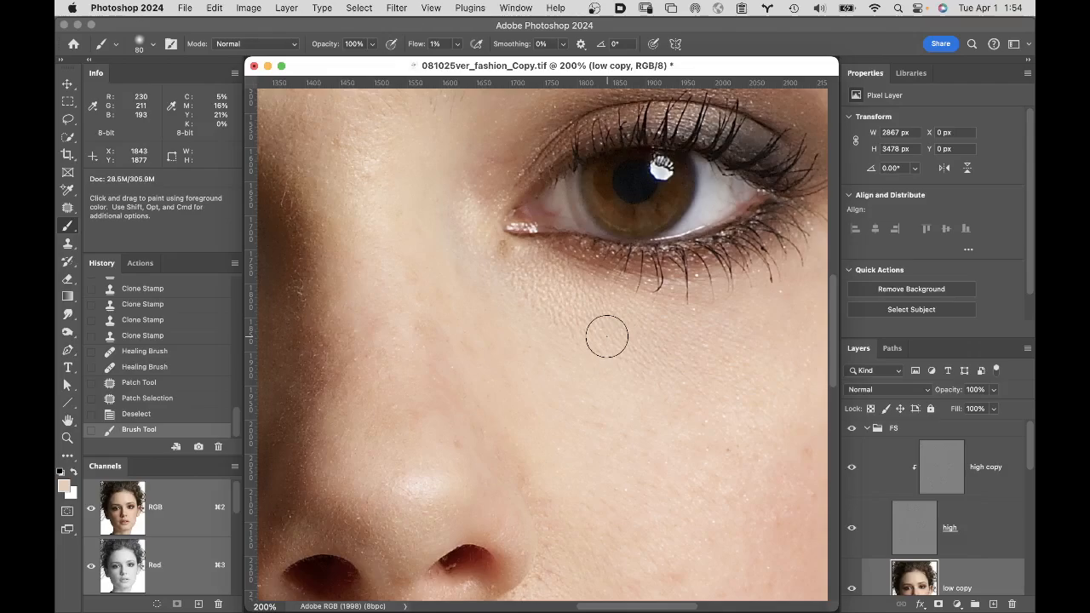
pyautogui.click(942, 469)
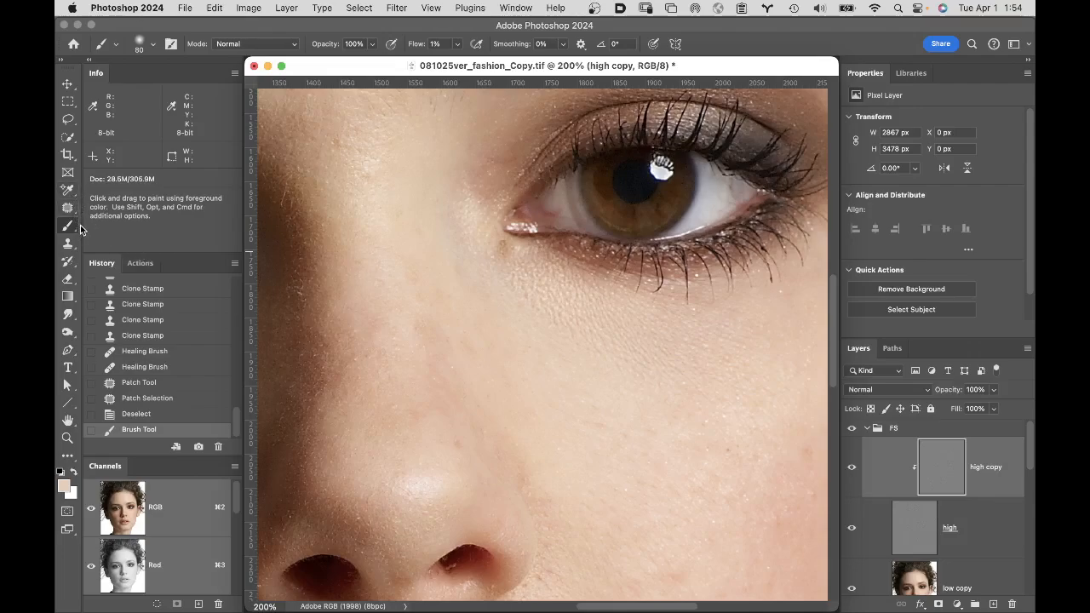
pyautogui.press('s')
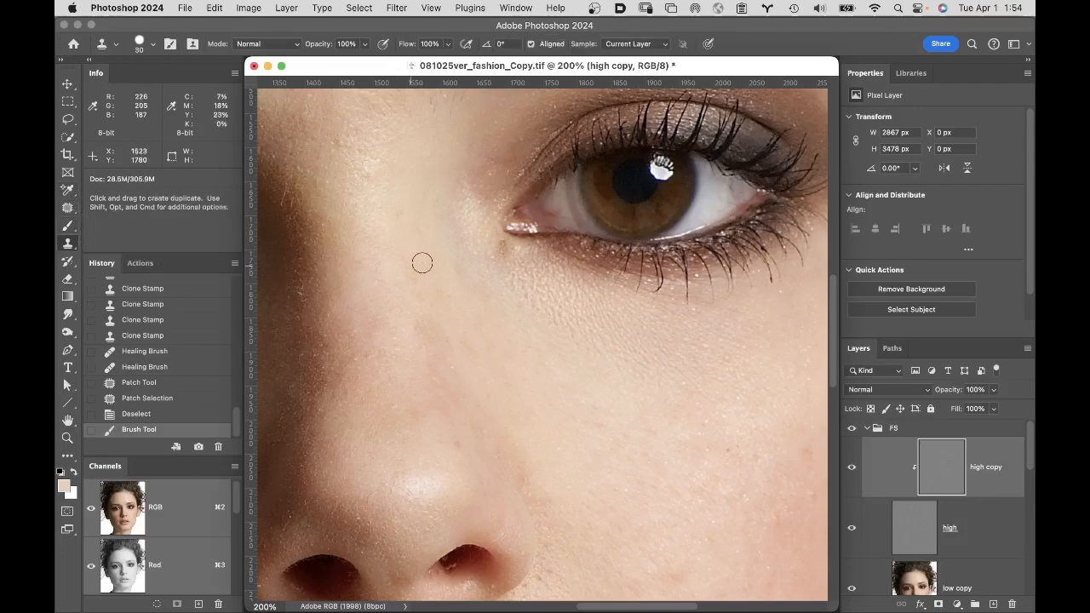
pyautogui.press(']')
pyautogui.press(']')
pyautogui.press(']')
pyautogui.press(']')
pyautogui.press(']')
# Step: Sample clean cheek texture on the high copy layer and clone it over the rough skin texture under the eye
pyautogui.press('space')
pyautogui.moveTo(715, 412); pyautogui.dragTo(634, 283)
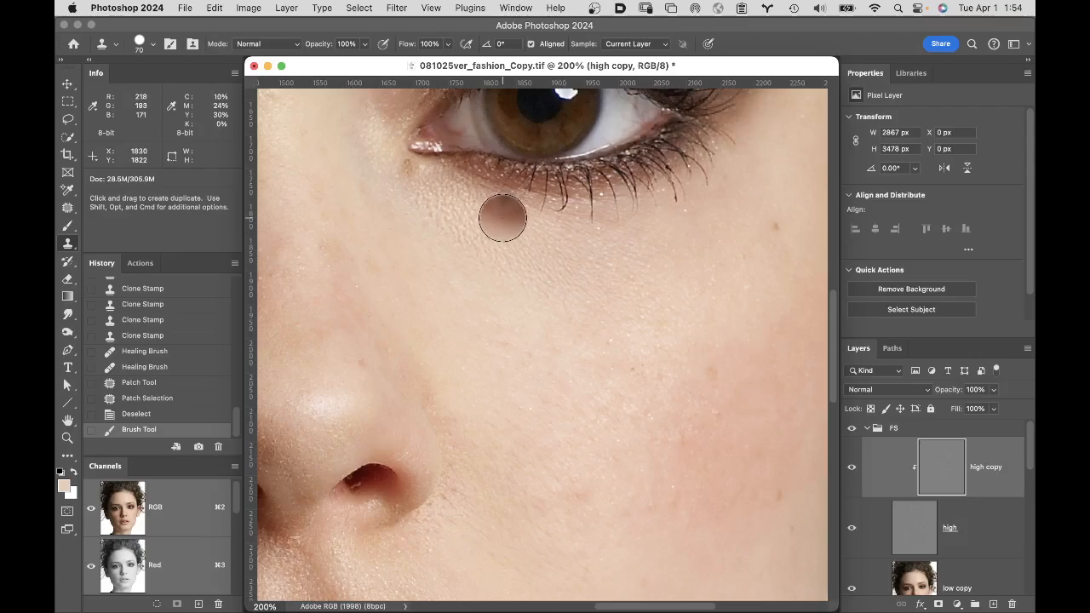
pyautogui.press('space')
pyautogui.moveTo(605, 384); pyautogui.dragTo(619, 354)
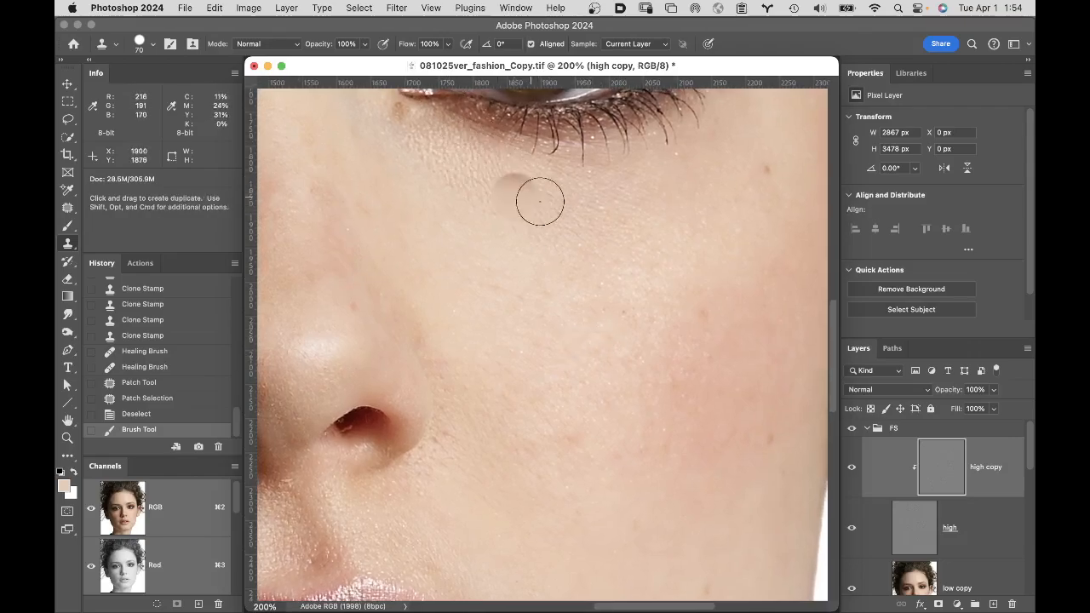
pyautogui.press('space')
pyautogui.moveTo(588, 334); pyautogui.dragTo(619, 348)
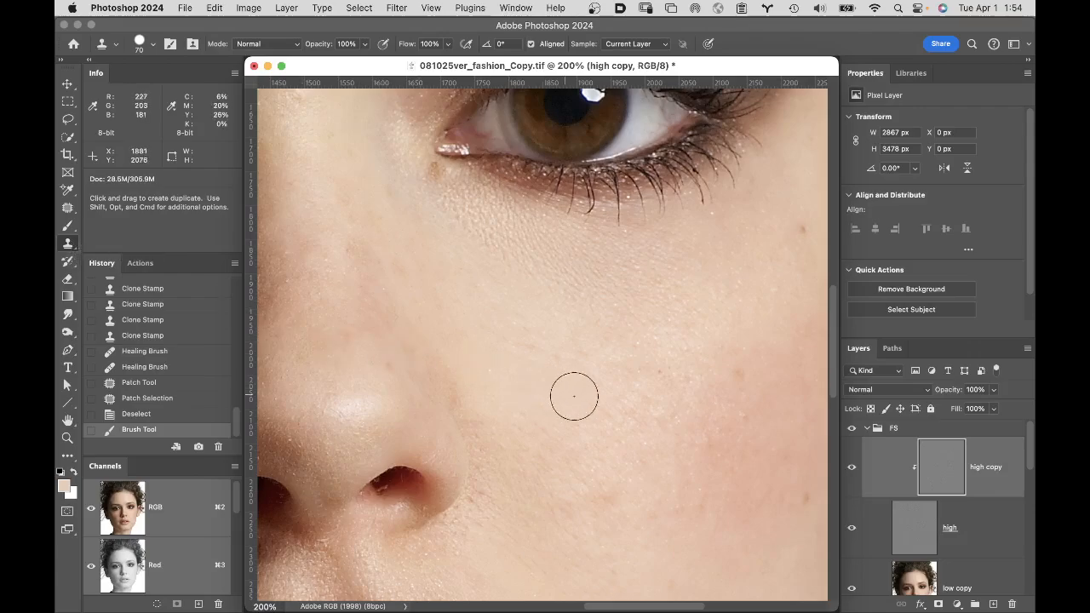
pyautogui.keyDown('alt'); pyautogui.click(621, 380); pyautogui.keyUp('alt')
pyautogui.click(566, 243)
pyautogui.moveTo(566, 243)
pyautogui.mouseDown()
pyautogui.moveTo(452, 192)
pyautogui.moveTo(505, 215)
pyautogui.moveTo(640, 240)
pyautogui.moveTo(630, 271)
pyautogui.moveTo(486, 244)
pyautogui.moveTo(616, 312)
pyautogui.moveTo(651, 340)
pyautogui.mouseUp()
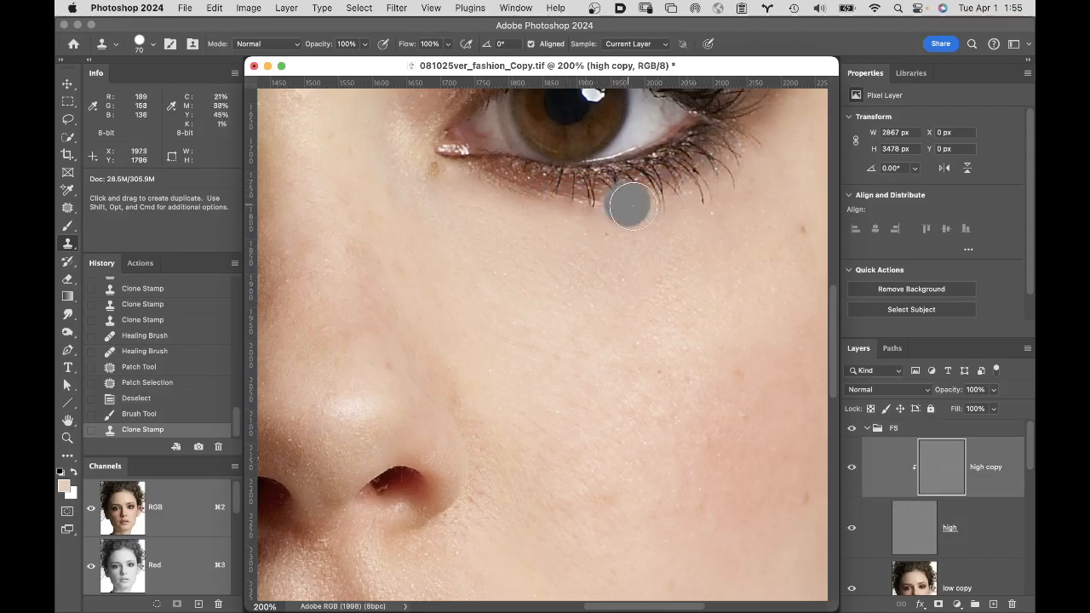
# Step: Add a layer mask to high copy and paint black along the lower lashes with a soft 80 px brush at 35% flow
pyautogui.press('super+space')
pyautogui.click(600, 221)
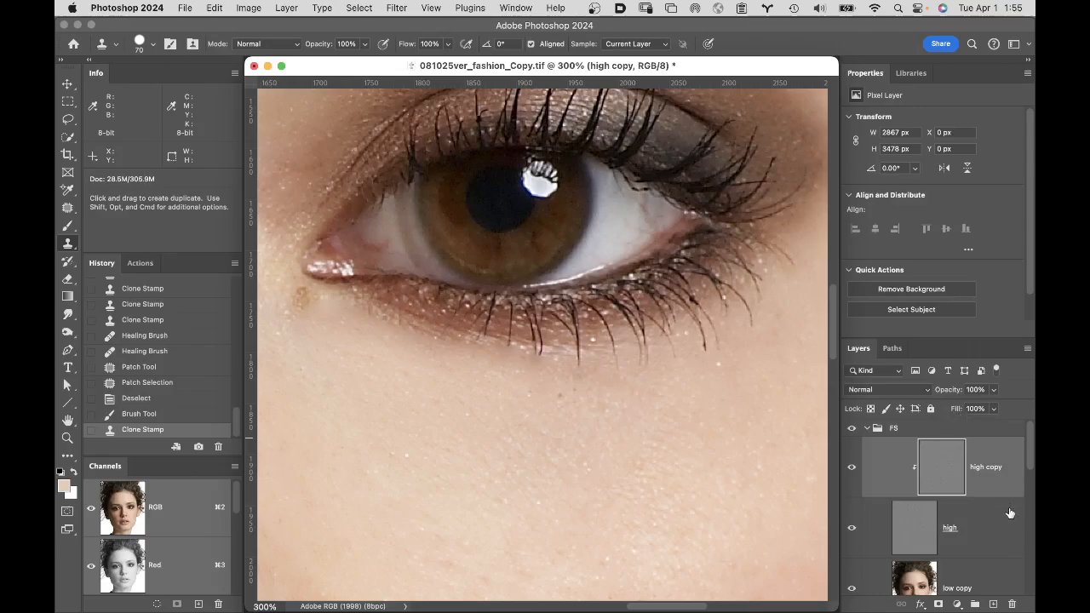
pyautogui.click(937, 603)
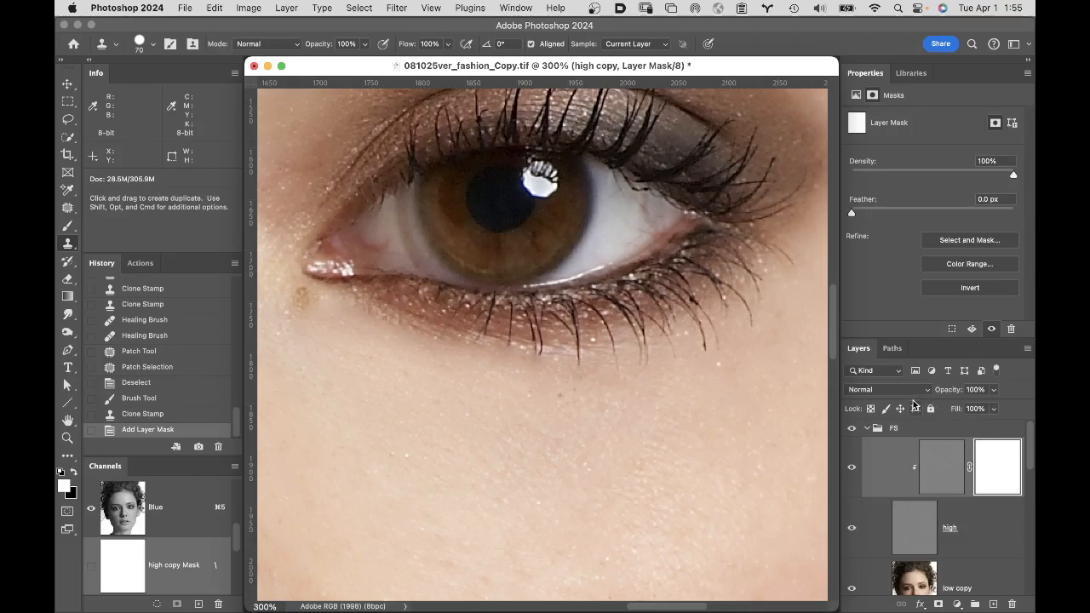
pyautogui.press('b')
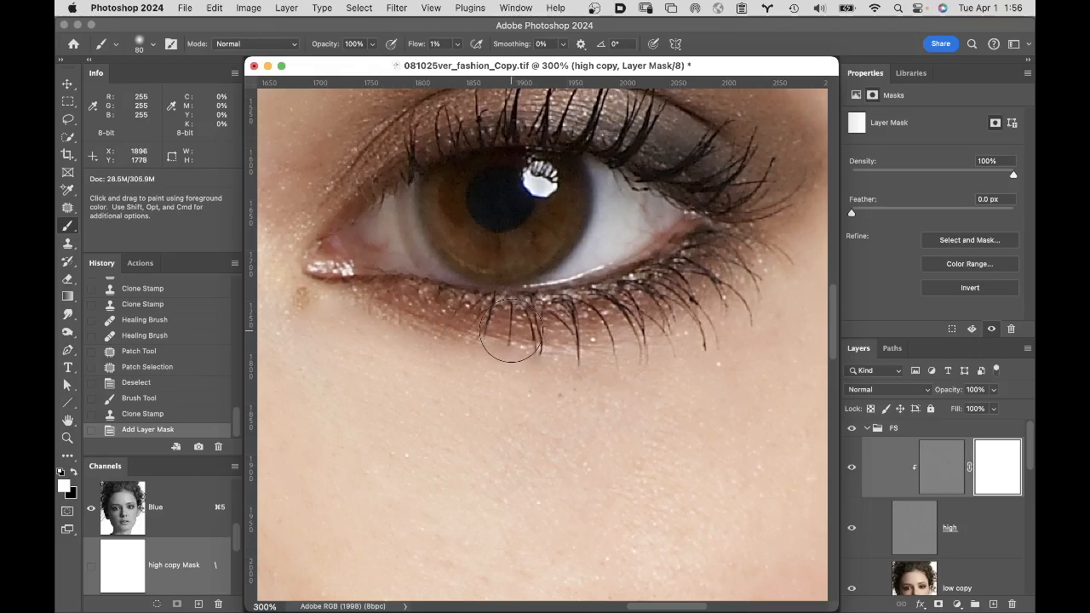
pyautogui.click(153, 45)
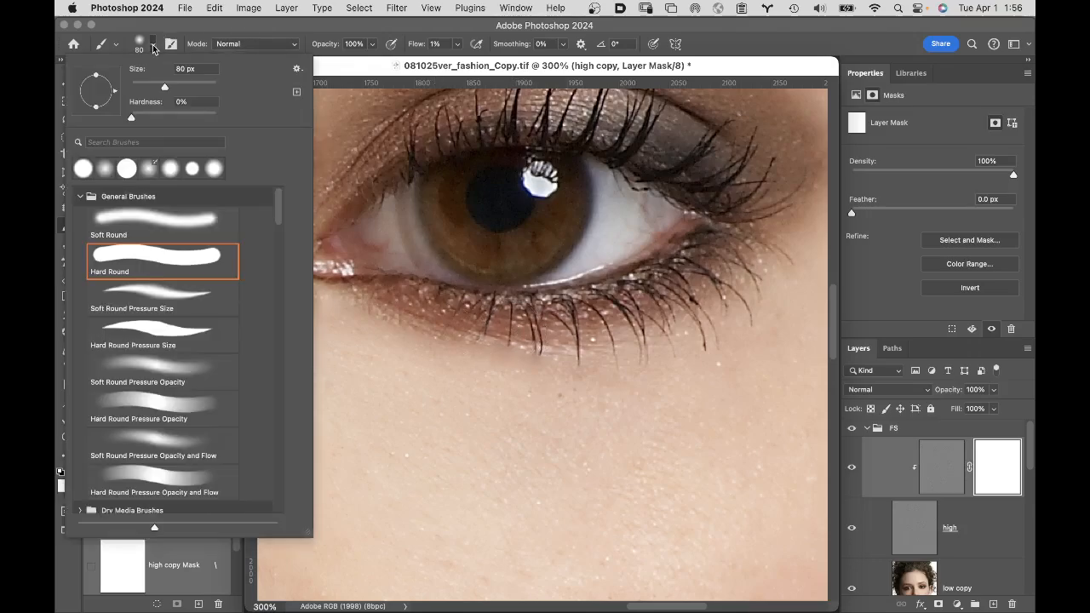
pyautogui.click(296, 28)
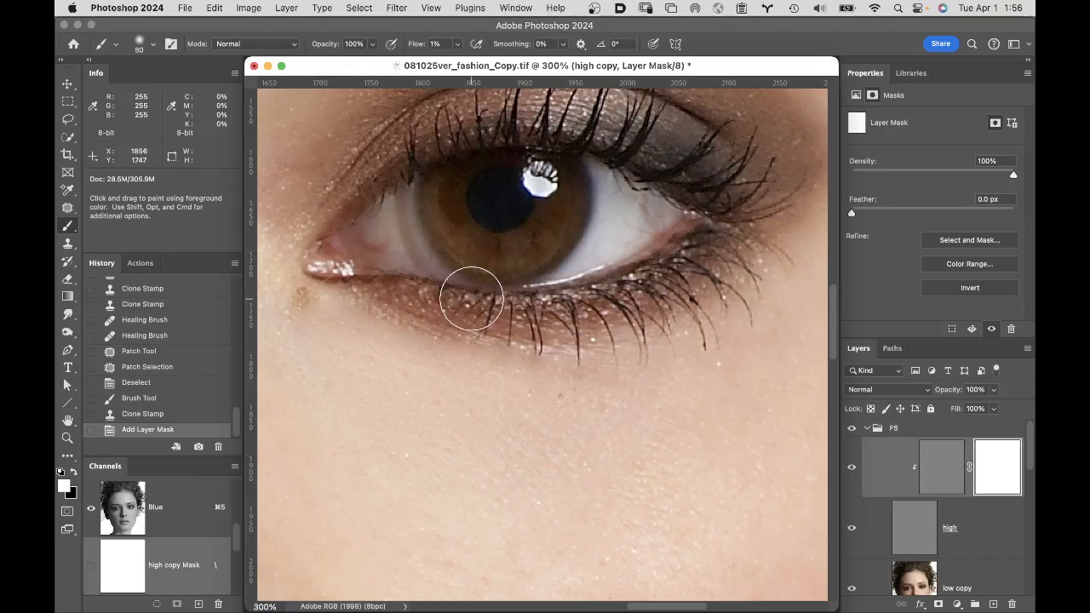
pyautogui.press('x')
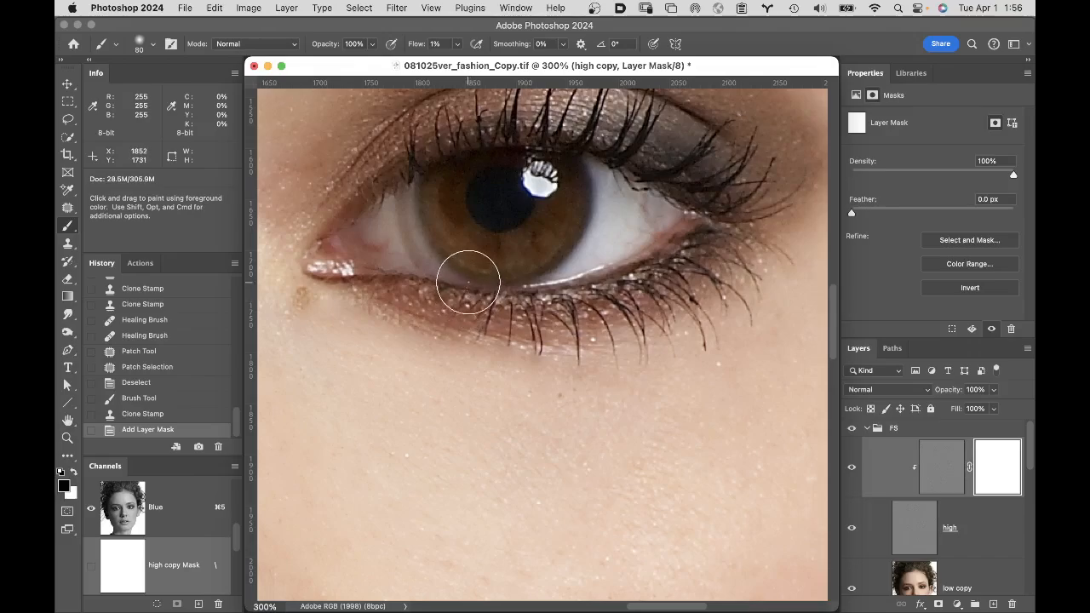
pyautogui.moveTo(414, 46)
pyautogui.mouseDown()
pyautogui.moveTo(431, 52)
pyautogui.moveTo(411, 48)
pyautogui.mouseUp()
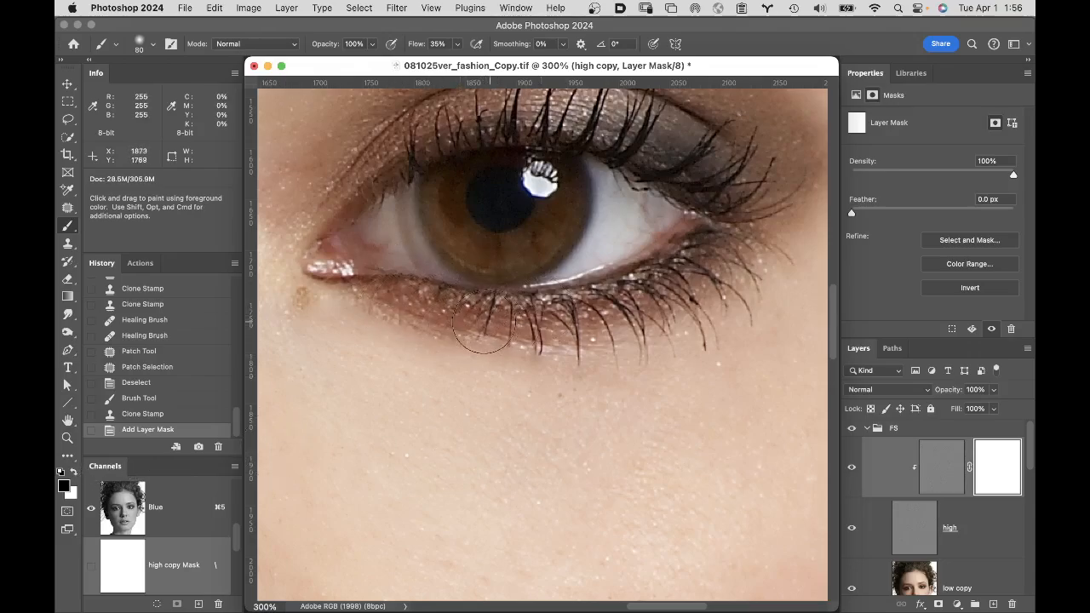
pyautogui.moveTo(476, 324)
pyautogui.mouseDown()
pyautogui.moveTo(583, 330)
pyautogui.moveTo(570, 325)
pyautogui.moveTo(589, 339)
pyautogui.moveTo(626, 349)
pyautogui.mouseUp()
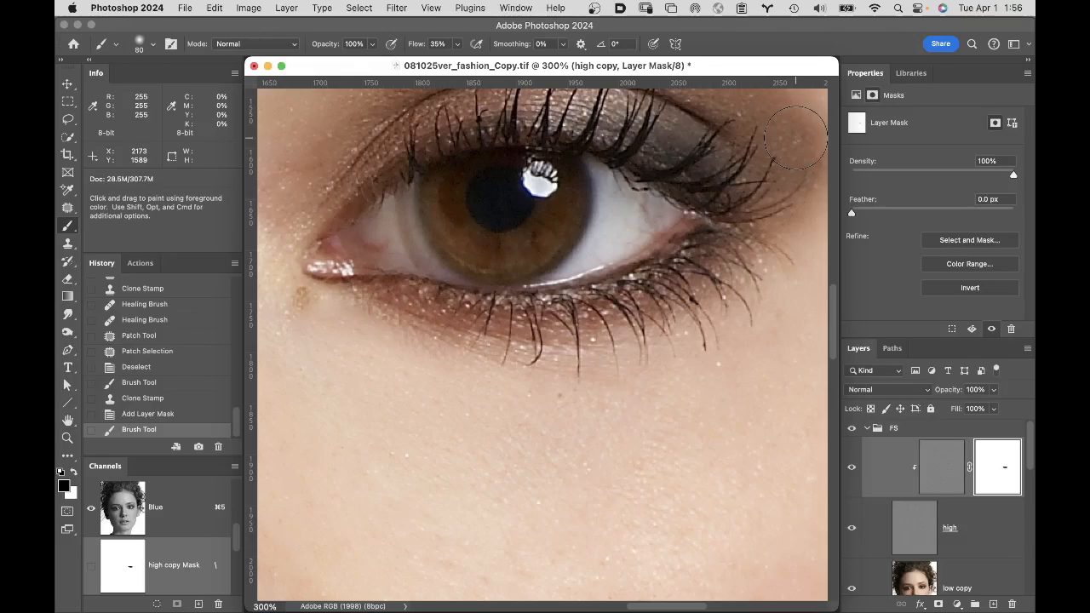
# Step: Delete the layer mask from the high copy layer without applying it
pyautogui.keyDown('alt'); pyautogui.click(399, 395); pyautogui.keyUp('alt')
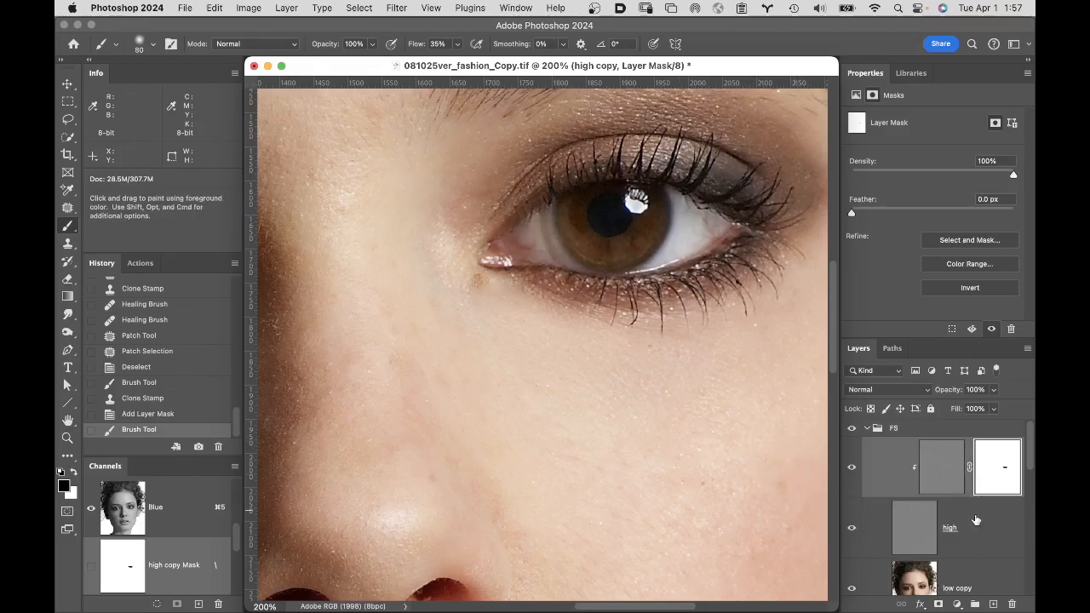
pyautogui.moveTo(975, 521)
pyautogui.moveTo(999, 470); pyautogui.dragTo(1012, 603)
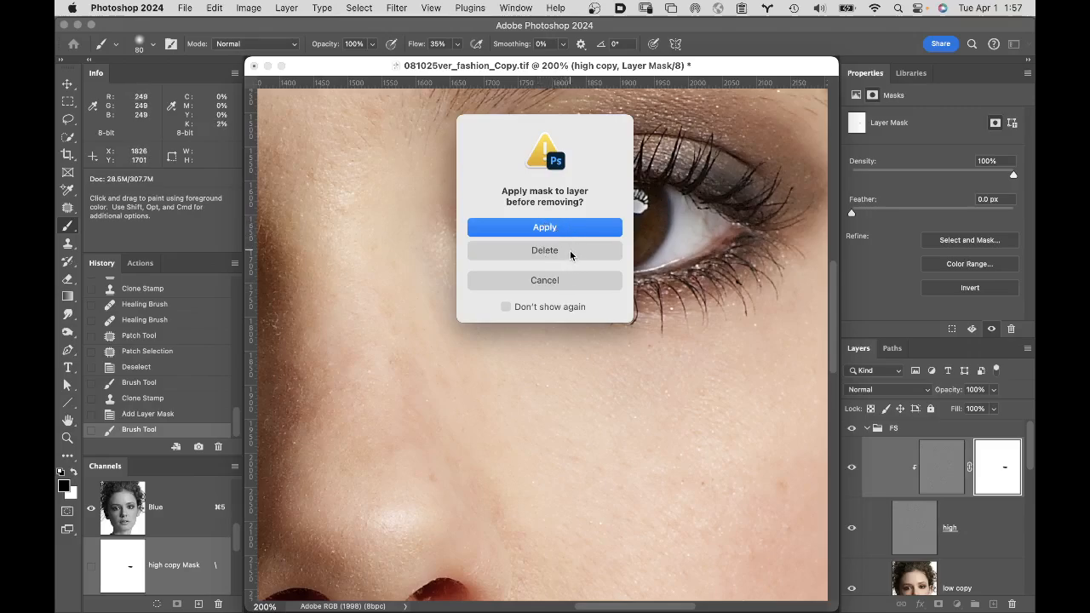
pyautogui.click(573, 253)
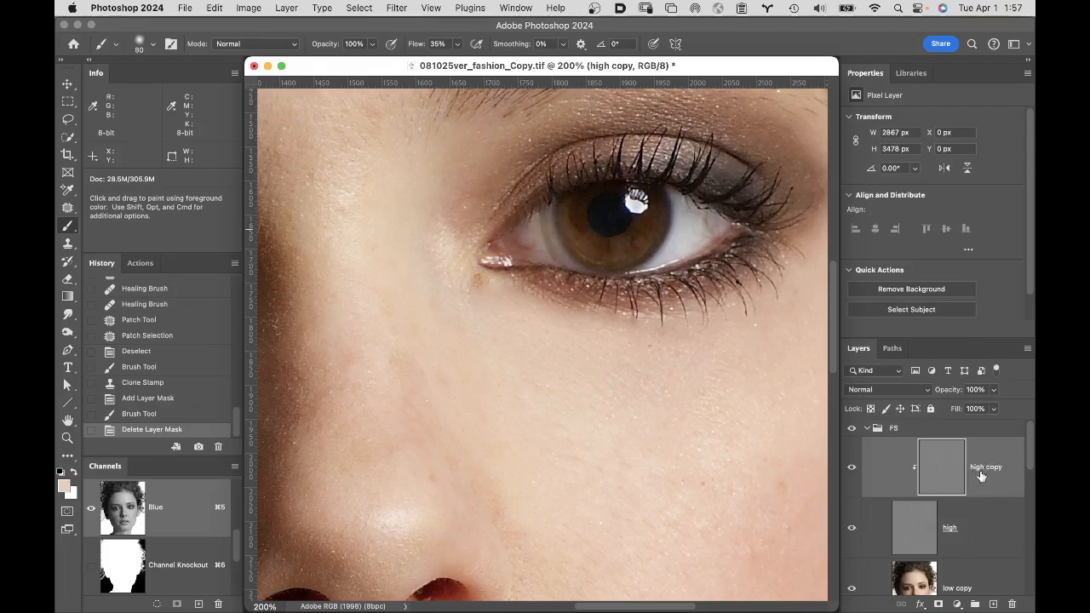
# Step: Toggle the high copy layer off and on to compare the cloned under-eye texture with the original
pyautogui.click(851, 469)
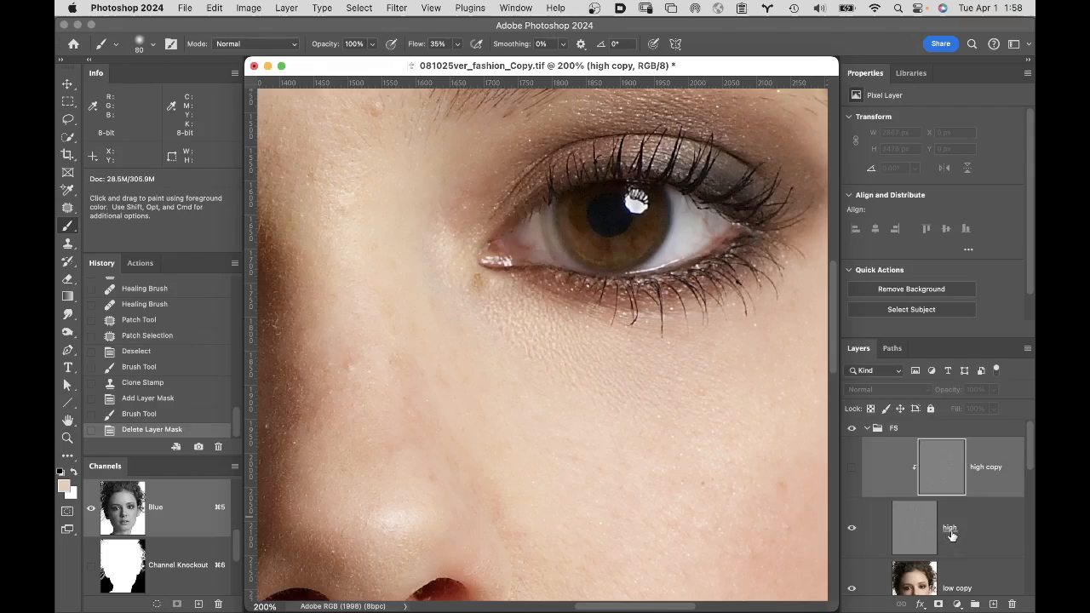
pyautogui.click(852, 468)
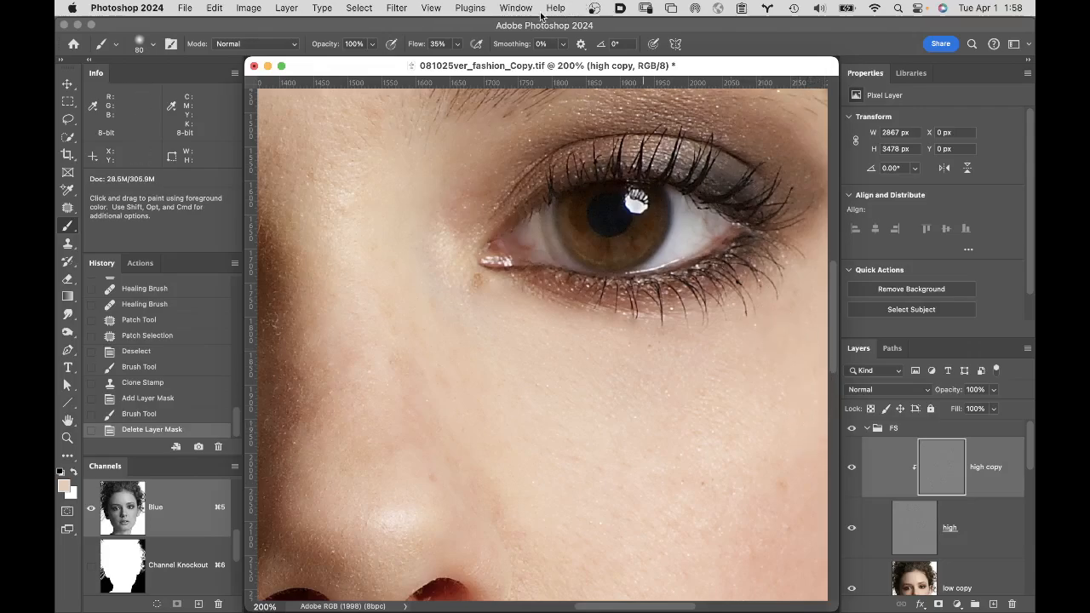
# Step: Place one horizontal and one vertical guide crossing on the skin below the lower lashes, at about X 1945 px, Y 1865 px
pyautogui.click(431, 7)
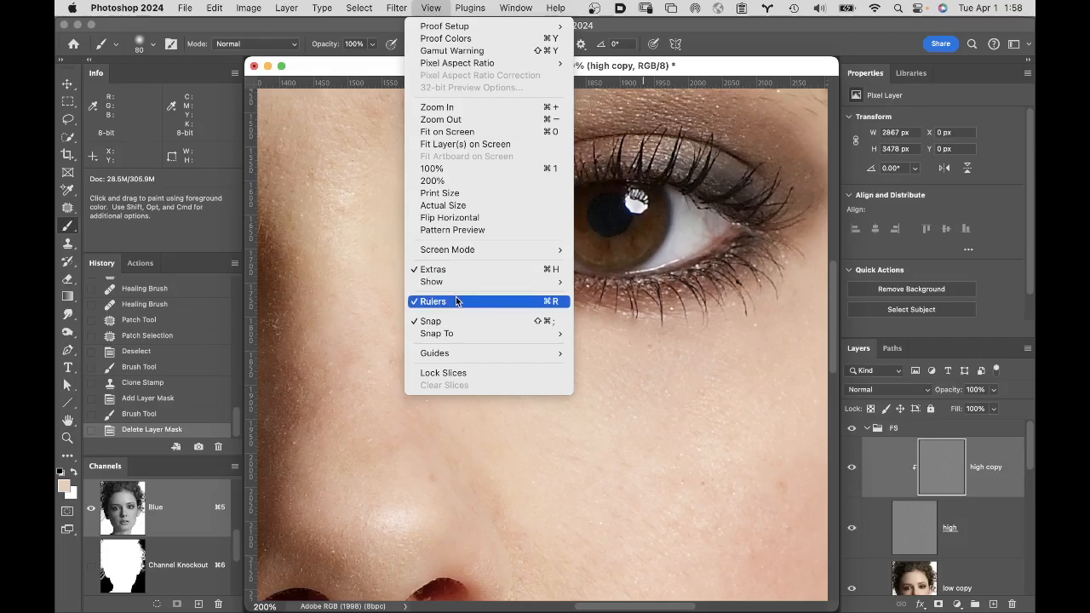
pyautogui.click(379, 289)
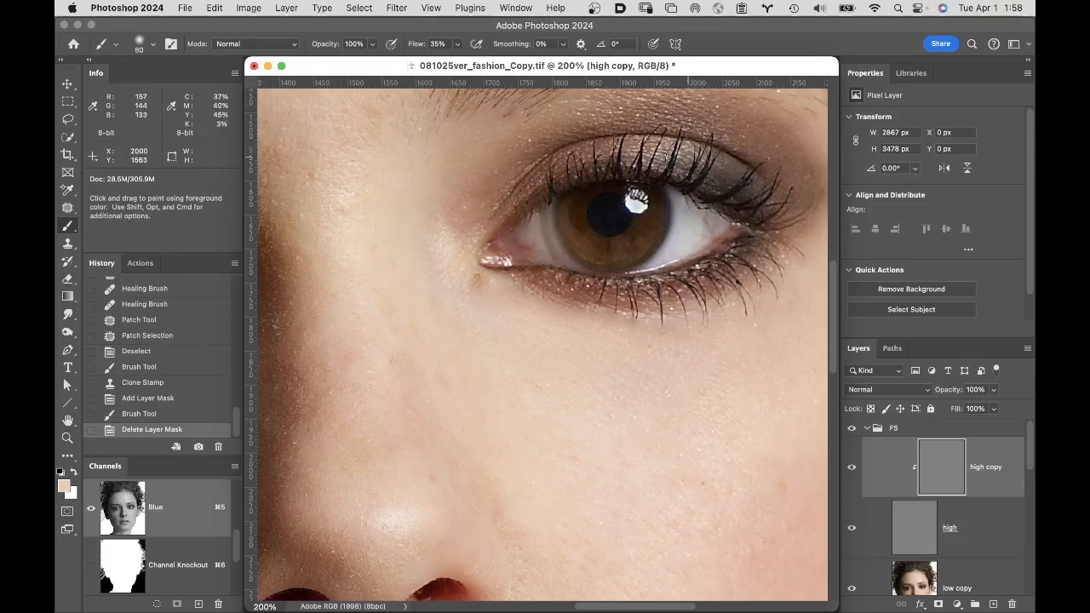
pyautogui.keyDown('super'); pyautogui.click(643, 332); pyautogui.keyUp('super')
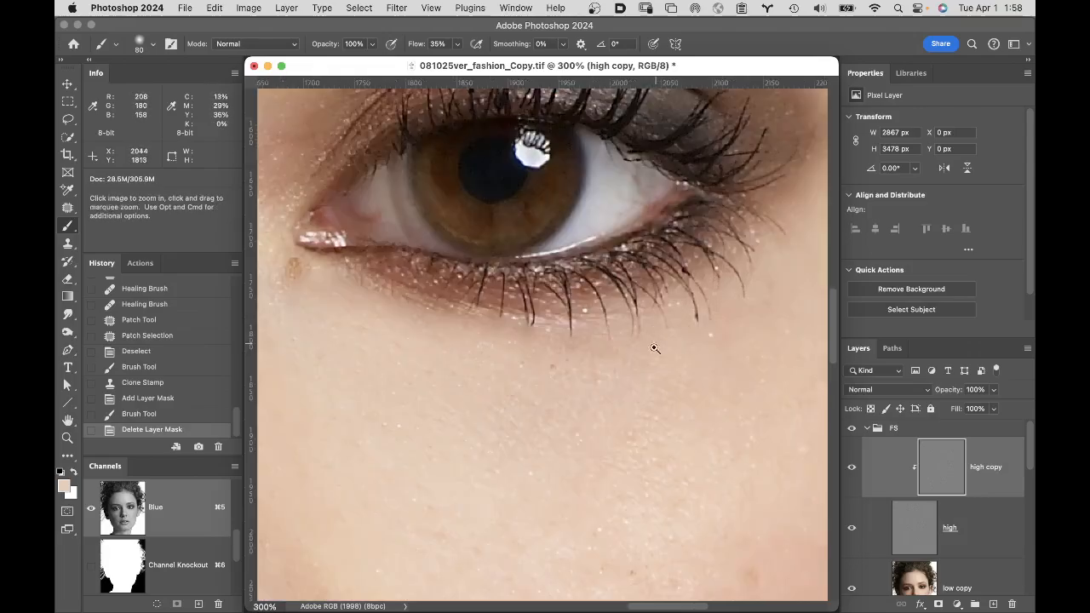
pyautogui.keyDown('super'); pyautogui.click(548, 342); pyautogui.keyUp('super')
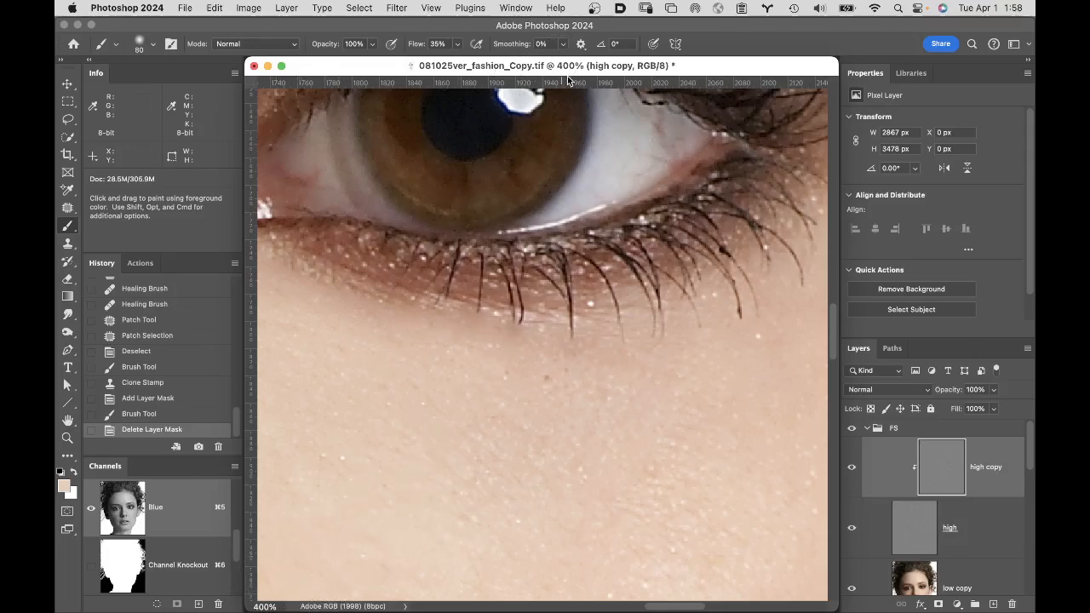
pyautogui.moveTo(578, 82); pyautogui.dragTo(641, 413)
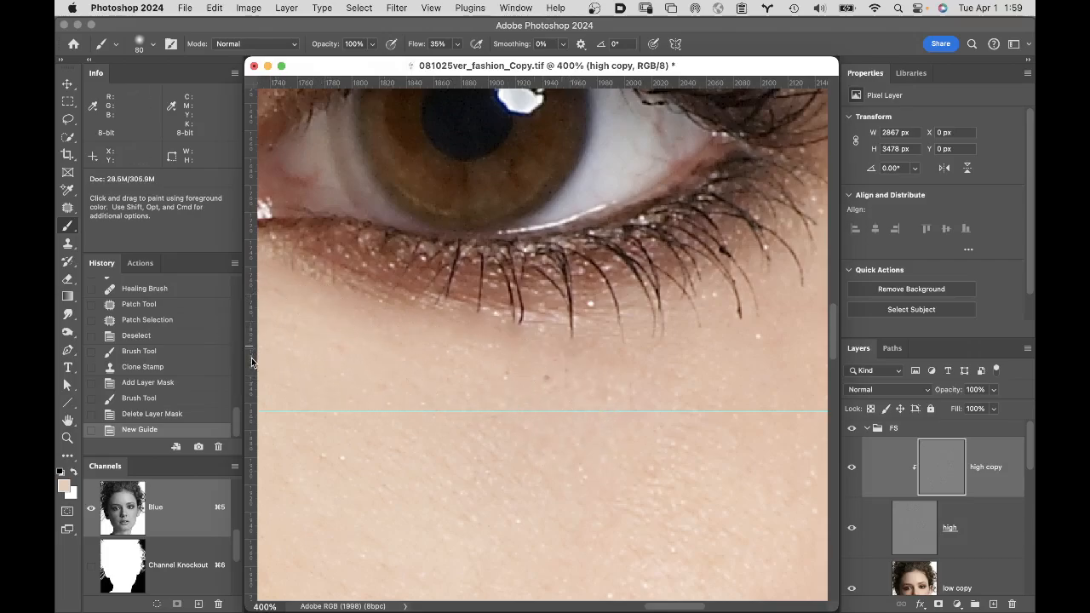
pyautogui.moveTo(250, 361); pyautogui.dragTo(550, 379)
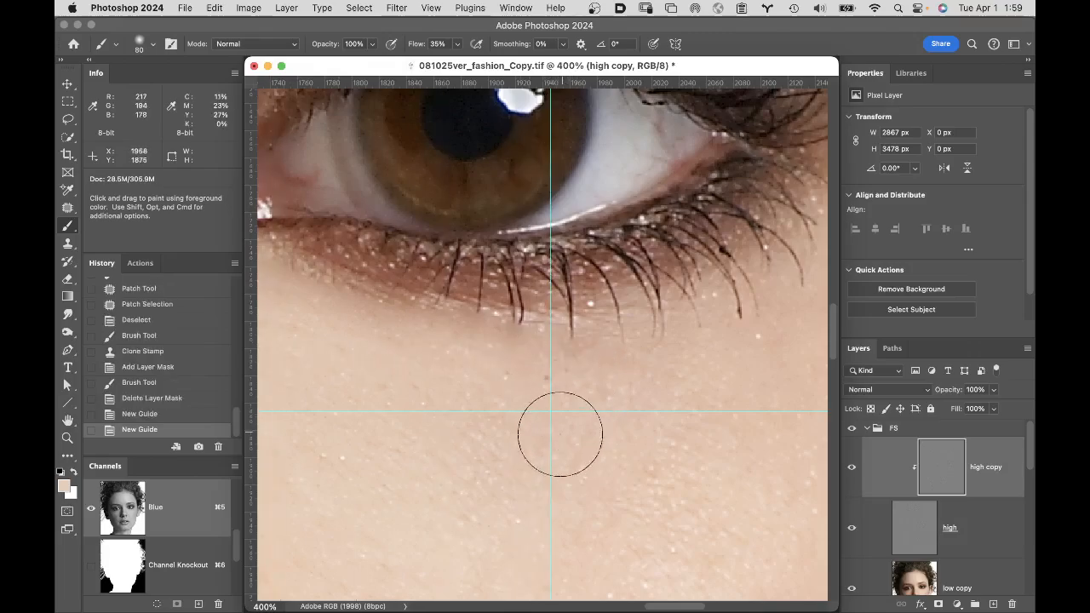
# Step: Hide the high copy layer and make the original high layer active for the Clone Stamp
pyautogui.press('super+space')
pyautogui.click(554, 414)
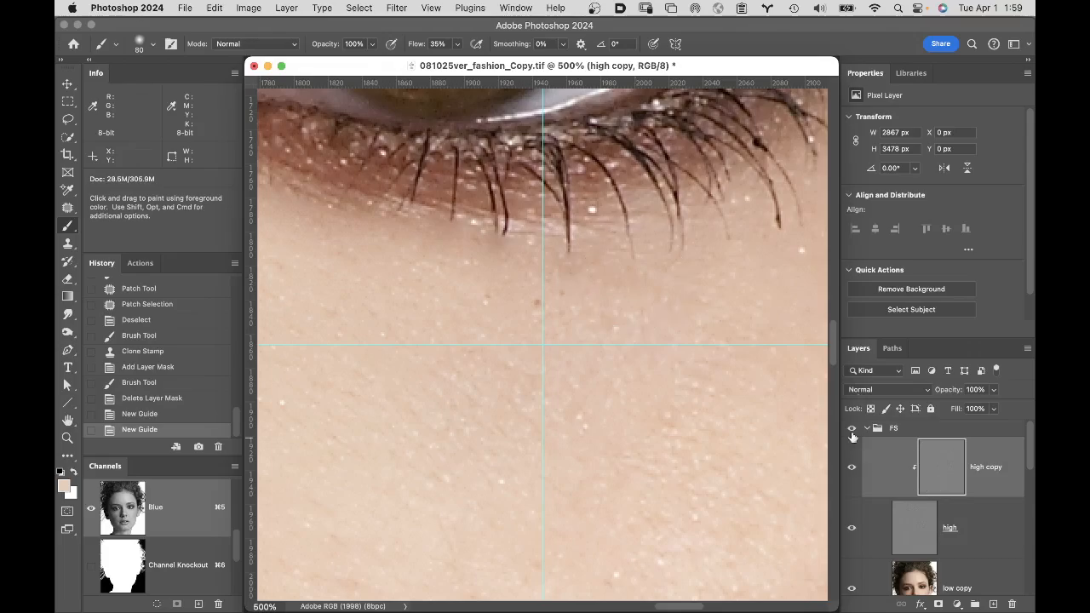
pyautogui.click(851, 470)
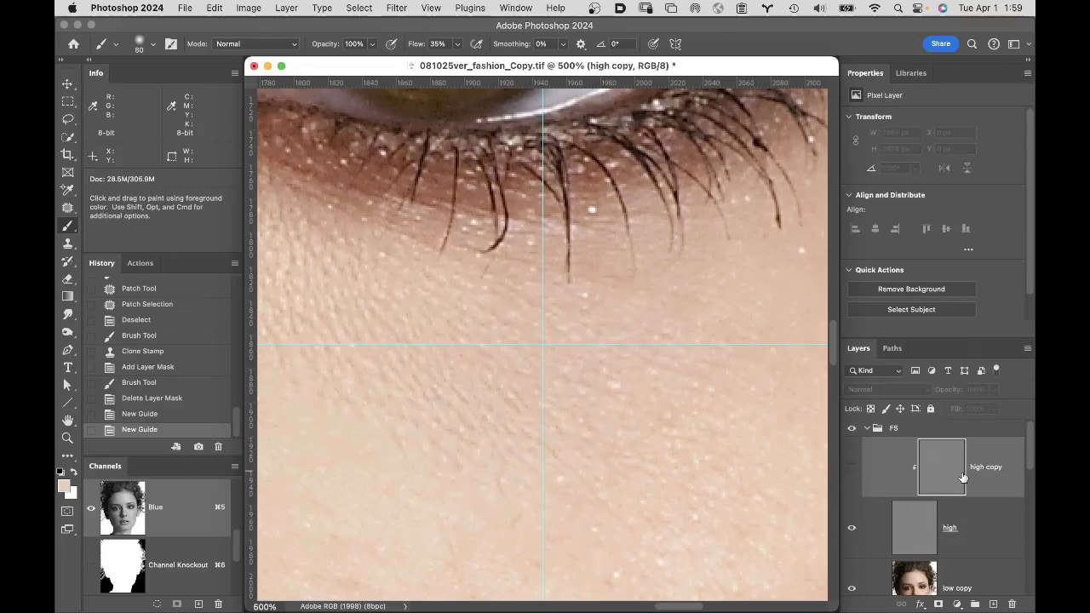
pyautogui.click(977, 527)
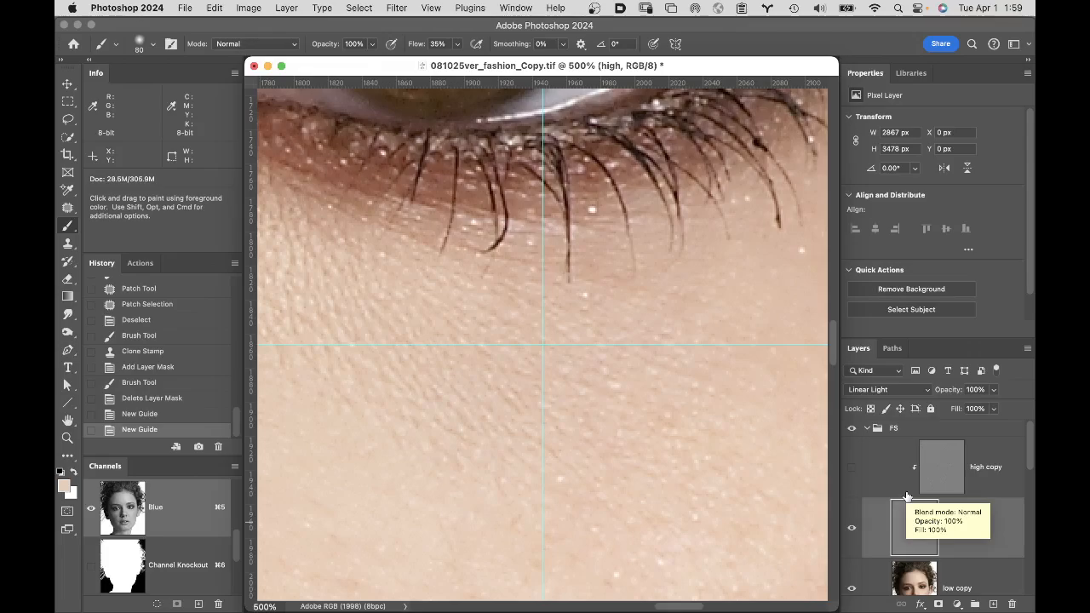
pyautogui.press('s')
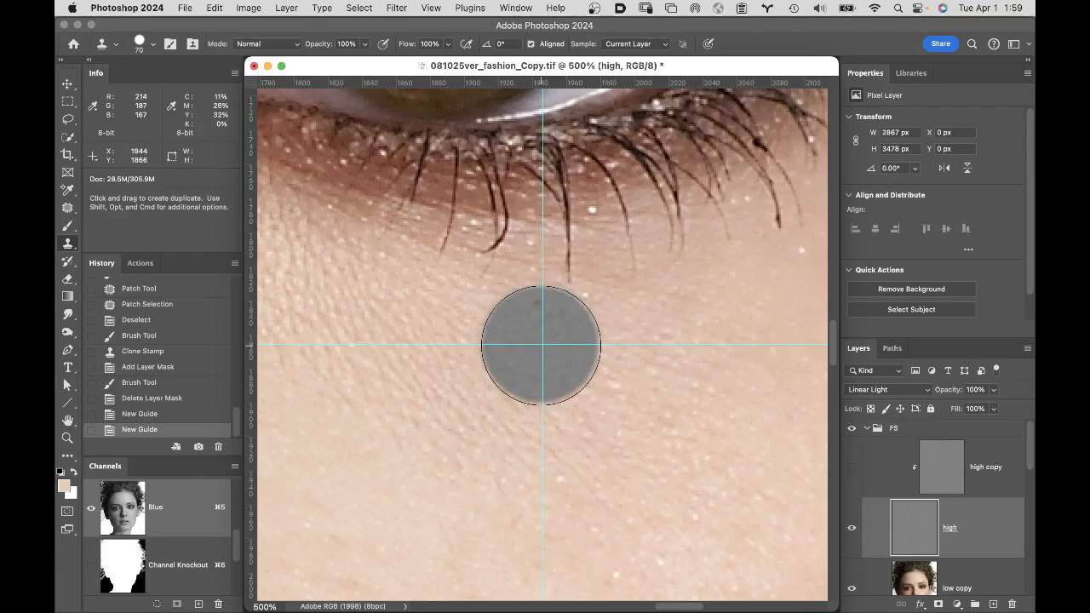
# Step: Turn off the clone source overlay and sample the high layer's texture exactly at the guide intersection
pyautogui.click(516, 8)
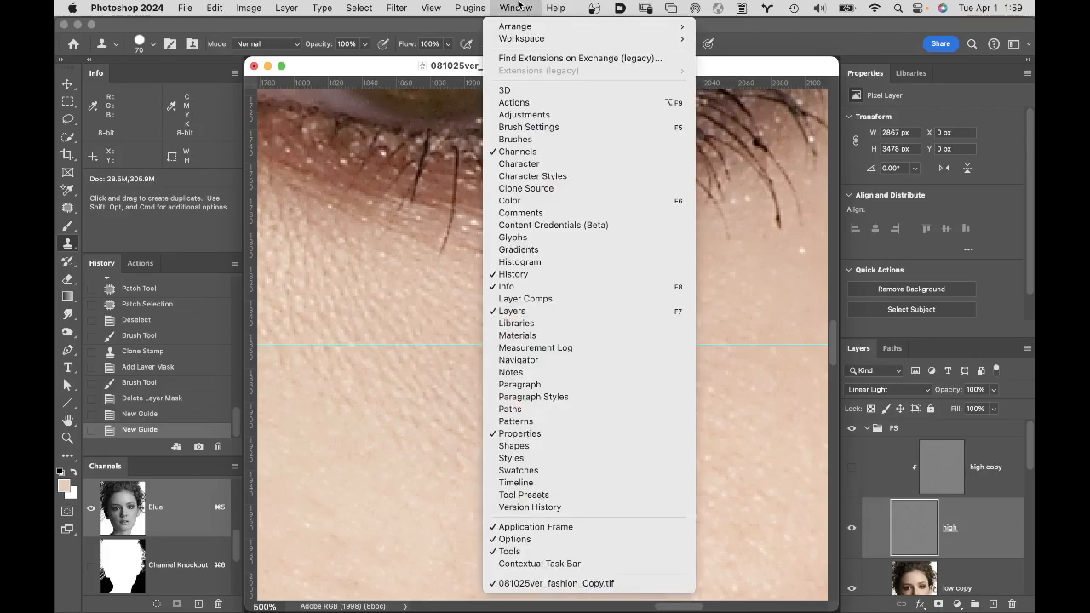
pyautogui.click(539, 189)
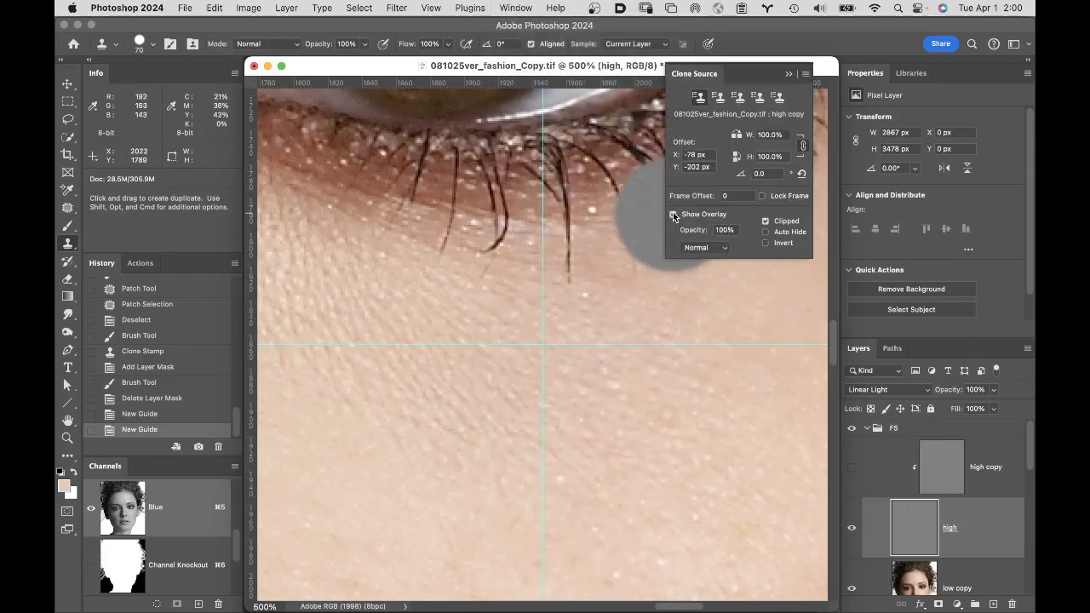
pyautogui.click(673, 215)
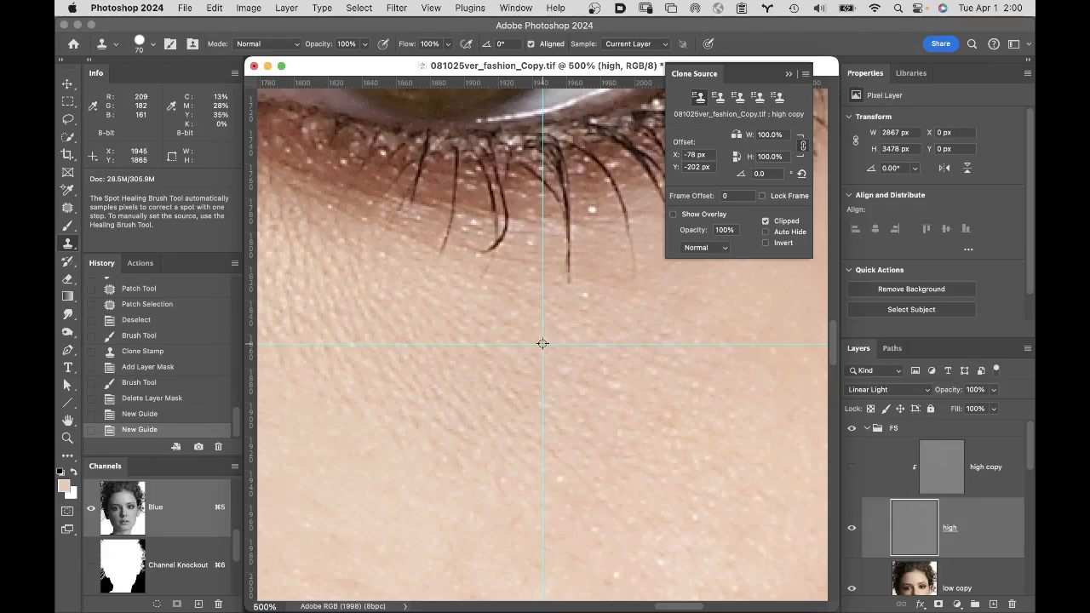
pyautogui.keyDown('alt'); pyautogui.click(542, 344); pyautogui.keyUp('alt')
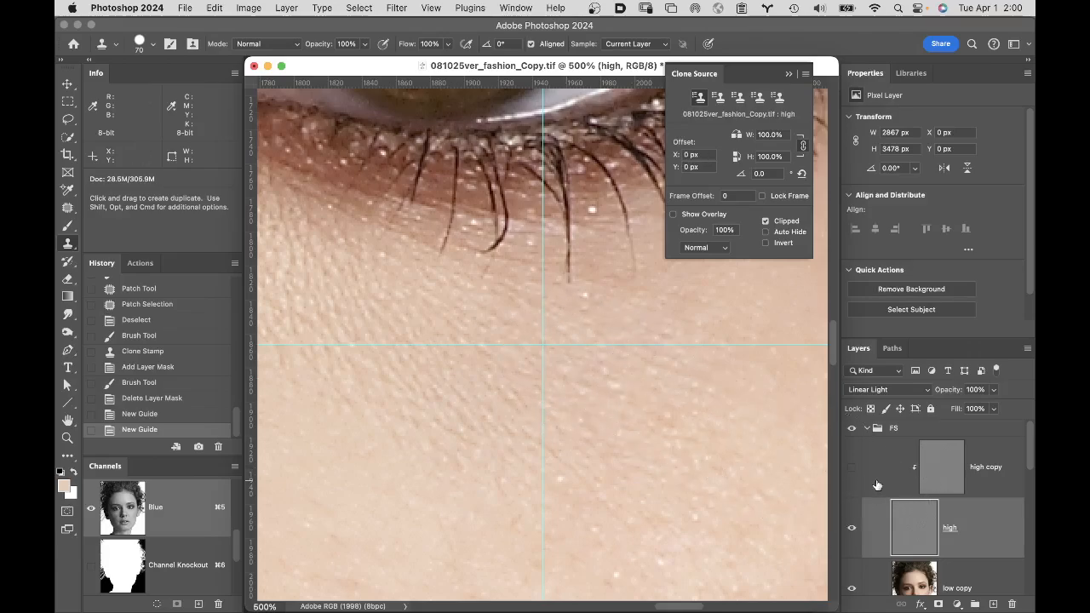
# Step: Show and activate high copy, align the stamp to the guide intersection, and clone the high layer's original texture back under the eye and lashes
pyautogui.click(851, 466)
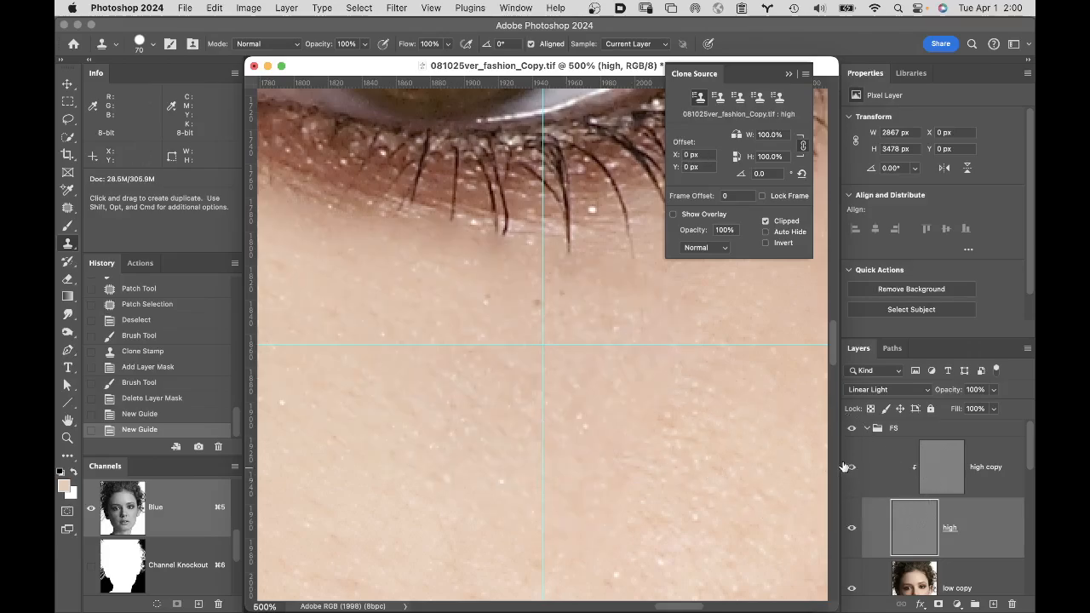
pyautogui.click(941, 466)
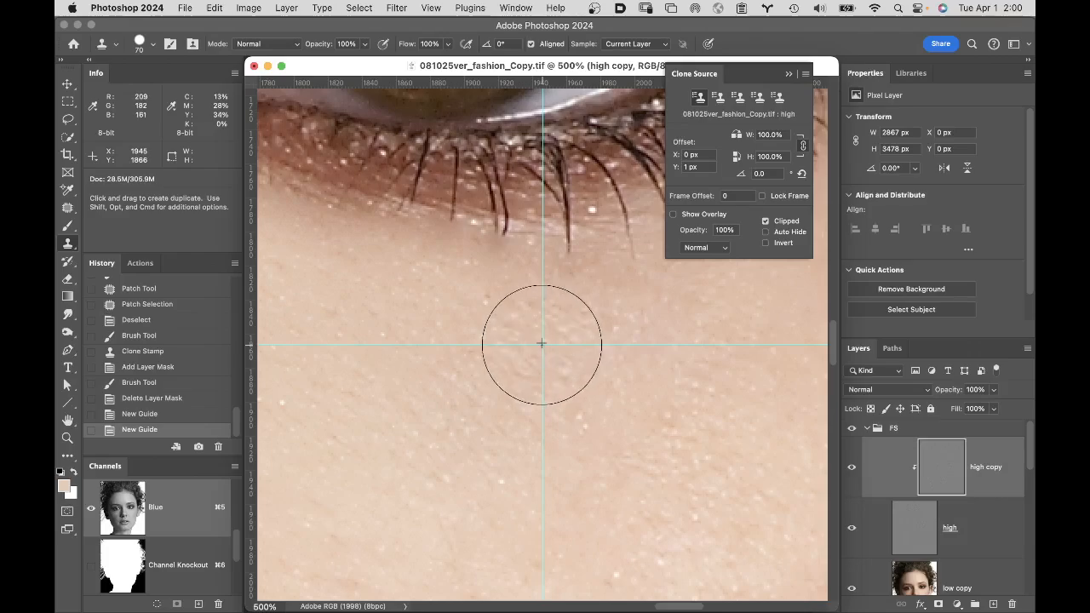
pyautogui.moveTo(541, 344)
pyautogui.mouseDown()
pyautogui.moveTo(590, 283)
pyautogui.moveTo(483, 276)
pyautogui.moveTo(413, 287)
pyautogui.moveTo(356, 181)
pyautogui.mouseUp()
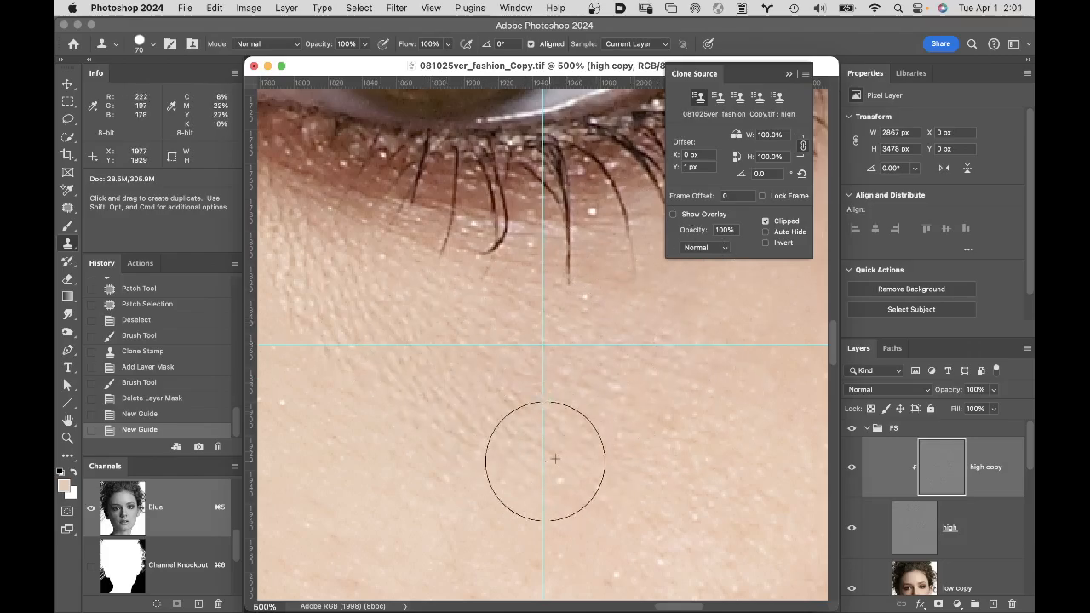
pyautogui.moveTo(601, 410)
pyautogui.mouseDown()
pyautogui.moveTo(545, 413)
pyautogui.moveTo(595, 412)
pyautogui.mouseUp()
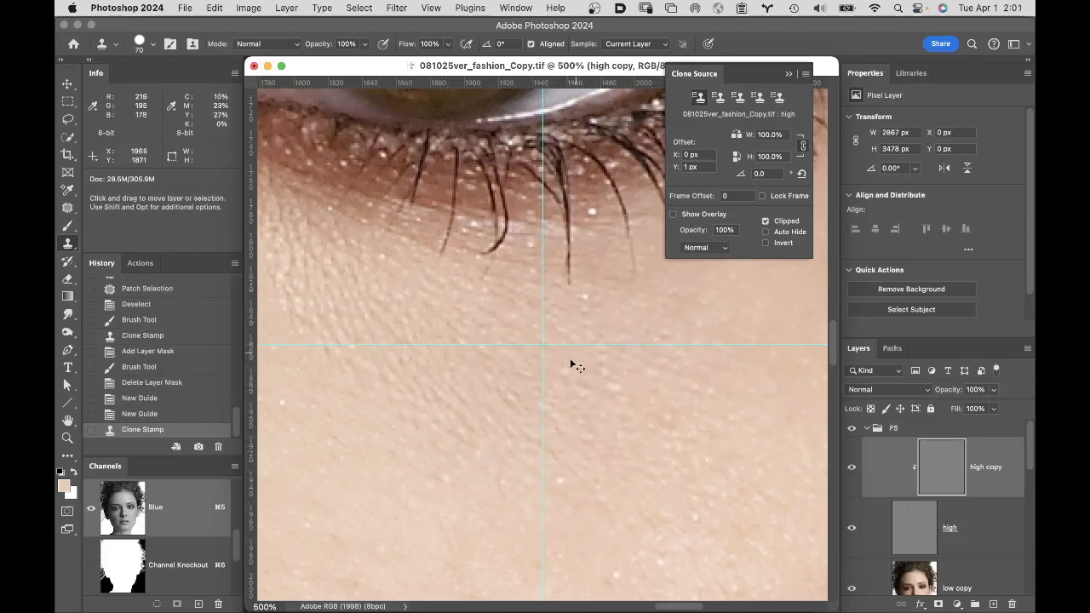
pyautogui.keyDown('alt'); pyautogui.click(542, 395); pyautogui.keyUp('alt')
pyautogui.keyDown('alt'); pyautogui.click(491, 358); pyautogui.keyUp('alt')
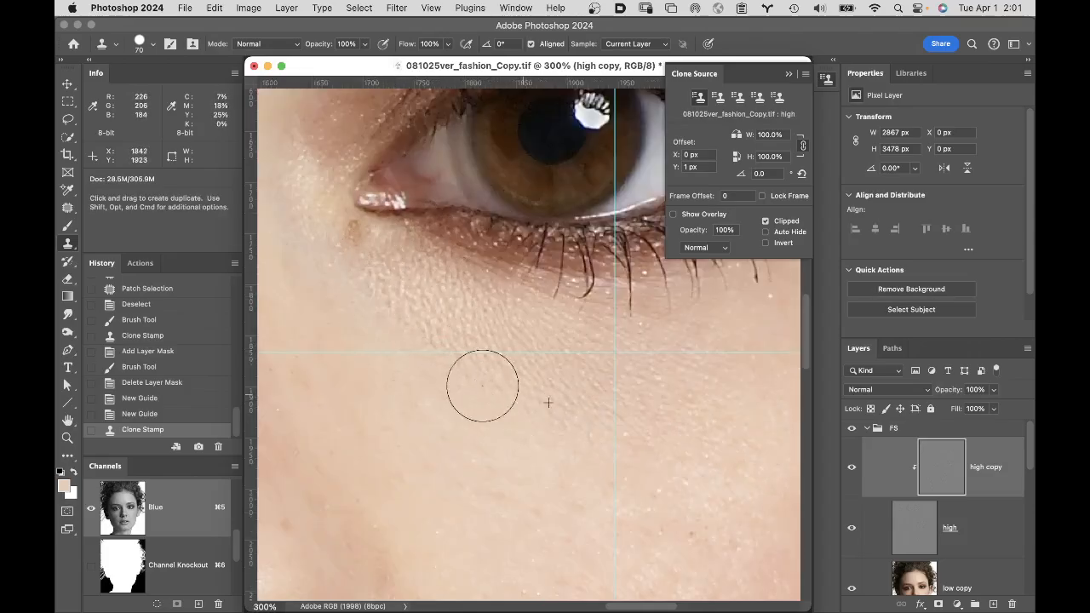
pyautogui.click(695, 417)
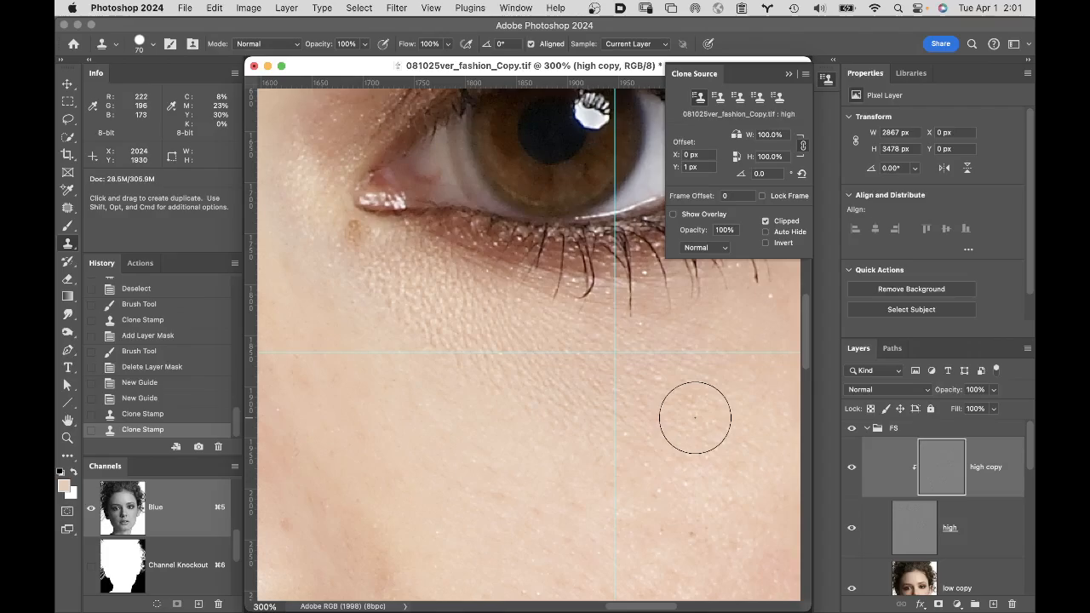
pyautogui.click(665, 388)
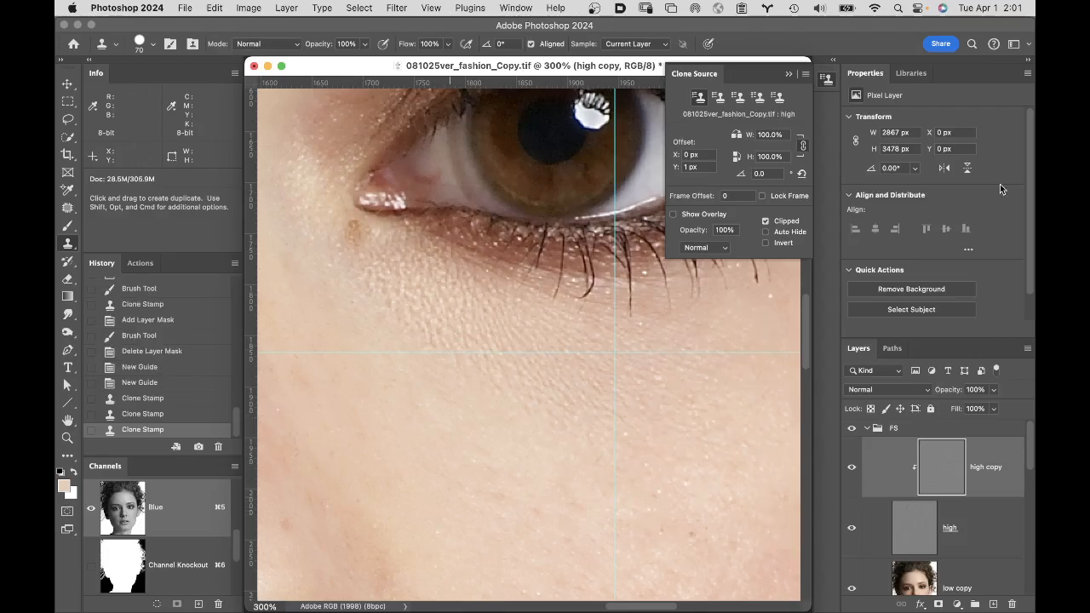
# Step: Turn the clone source's Show Overlay option back on and close the Clone Source settings
pyautogui.click(516, 7)
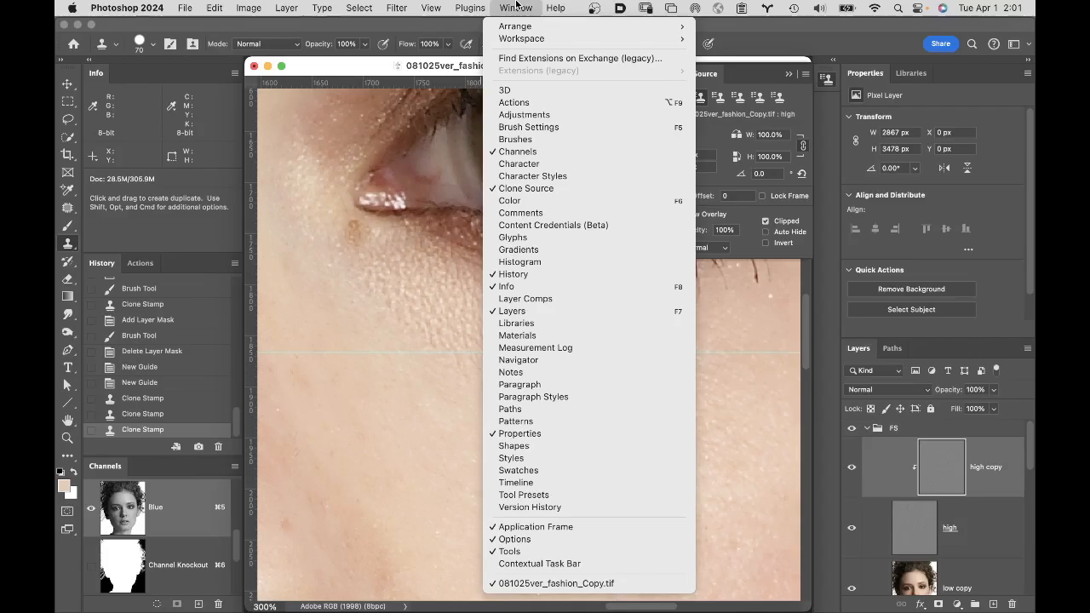
pyautogui.click(528, 188)
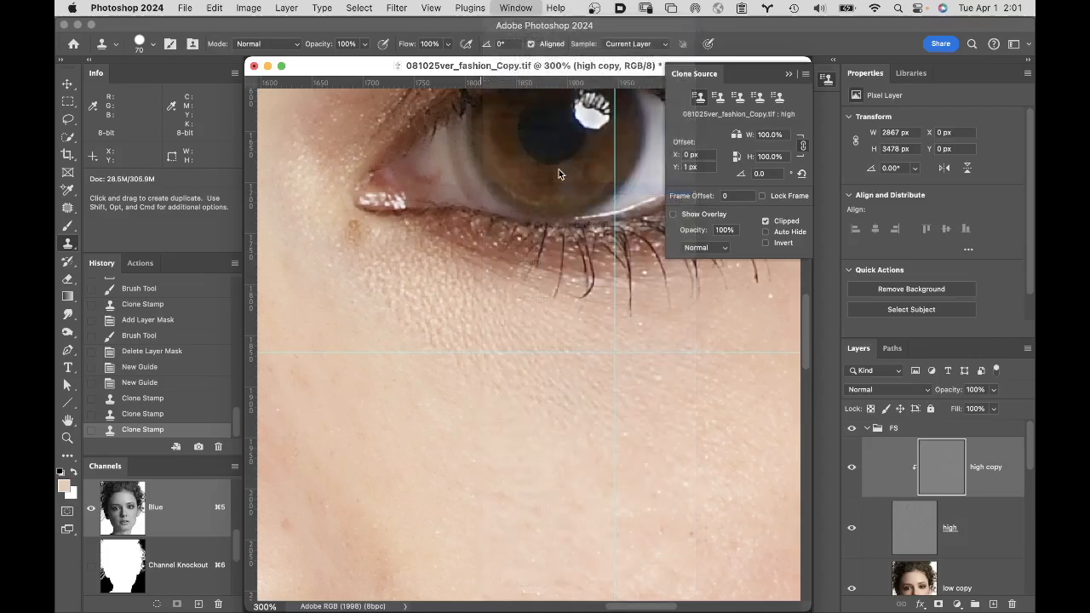
pyautogui.click(515, 8)
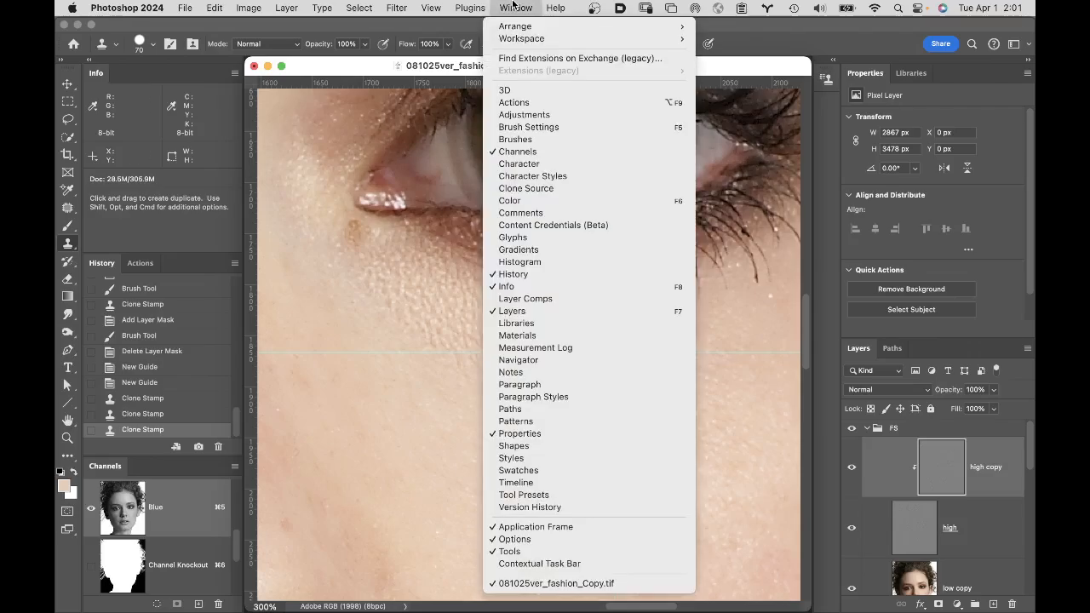
pyautogui.click(575, 190)
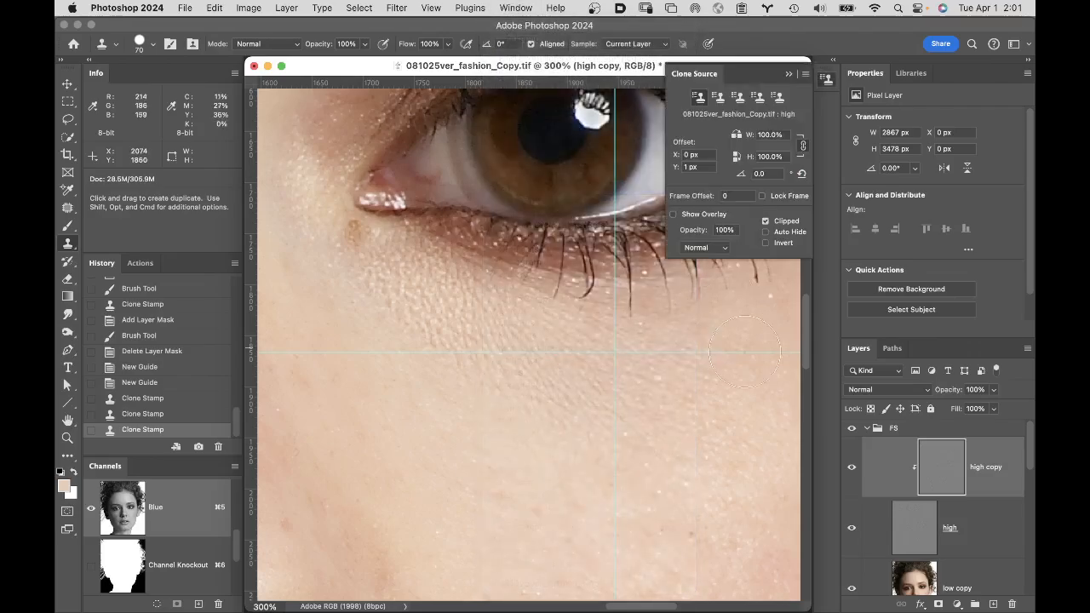
pyautogui.click(673, 214)
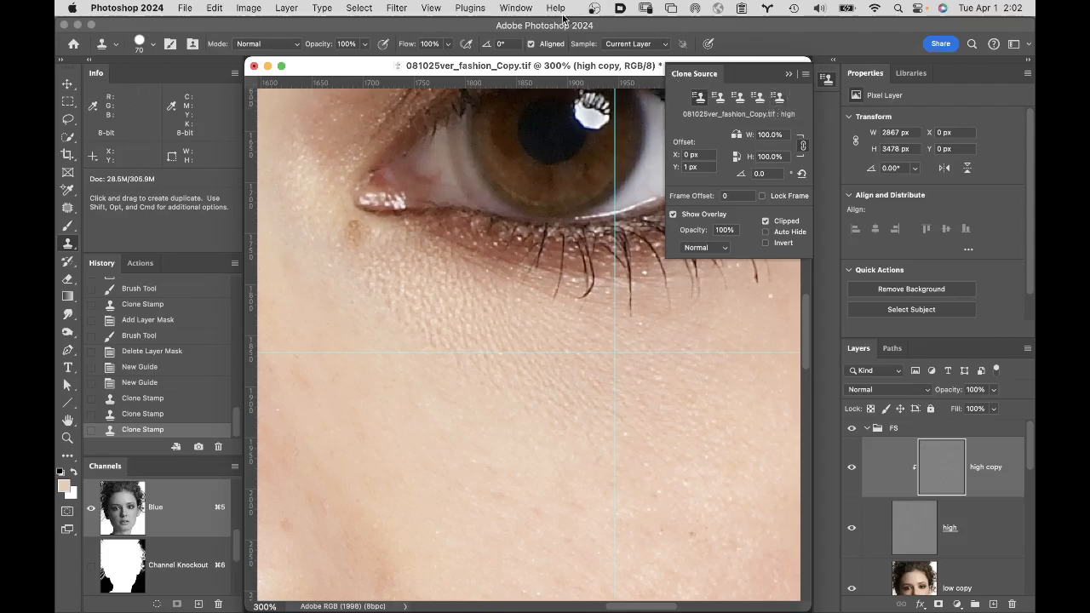
pyautogui.click(515, 8)
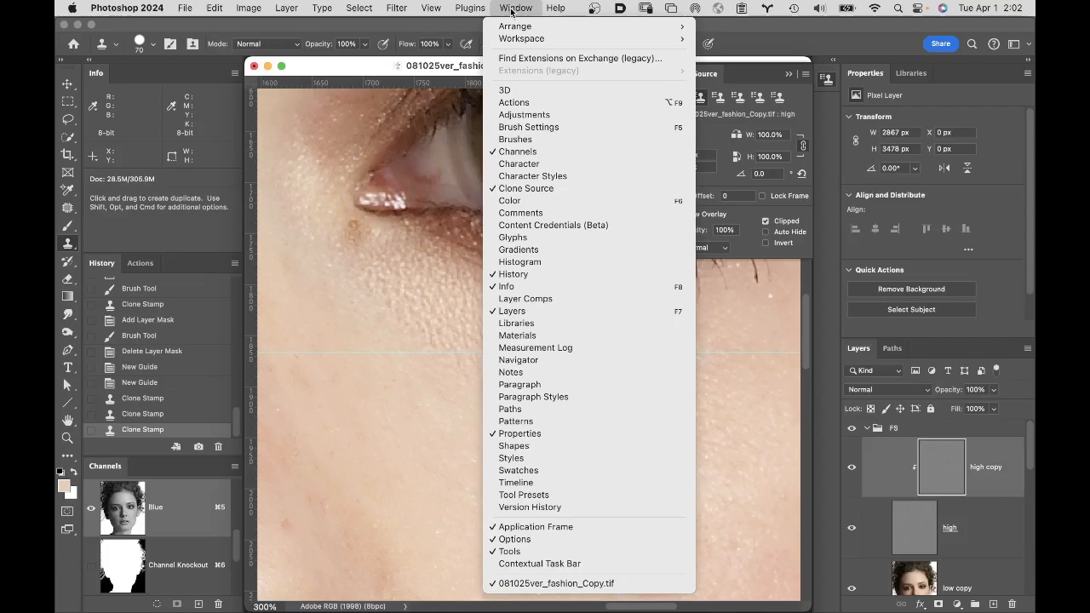
pyautogui.click(532, 191)
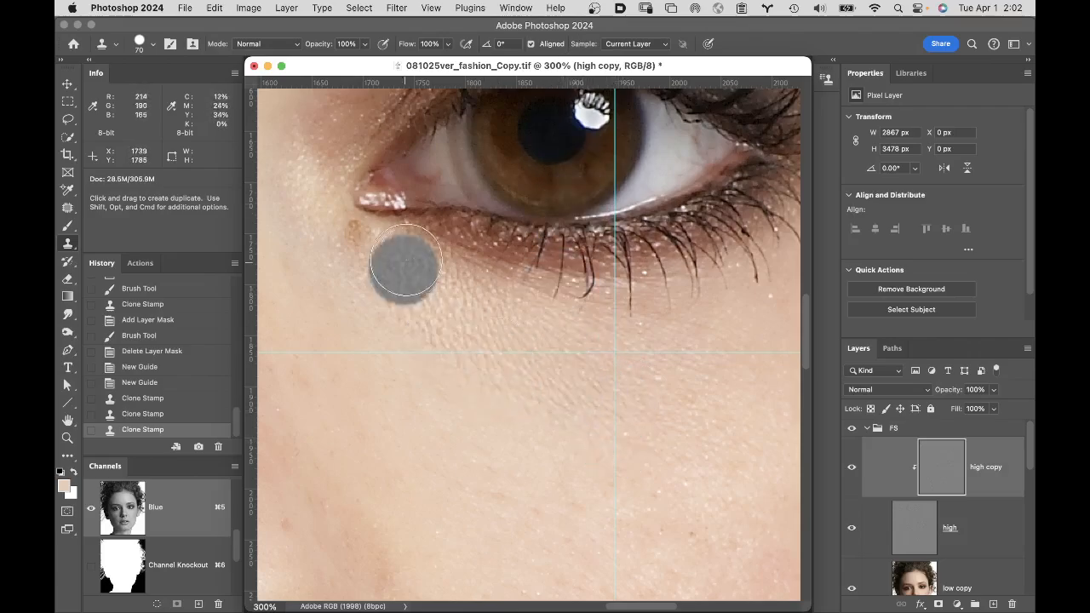
# Step: Examine the skin texture across the forehead, the shaded under-eye area, the cheek and around the mouth at 100%
pyautogui.keyDown('alt'); pyautogui.click(480, 353); pyautogui.keyUp('alt')
pyautogui.keyDown('alt'); pyautogui.click(462, 323); pyautogui.keyUp('alt')
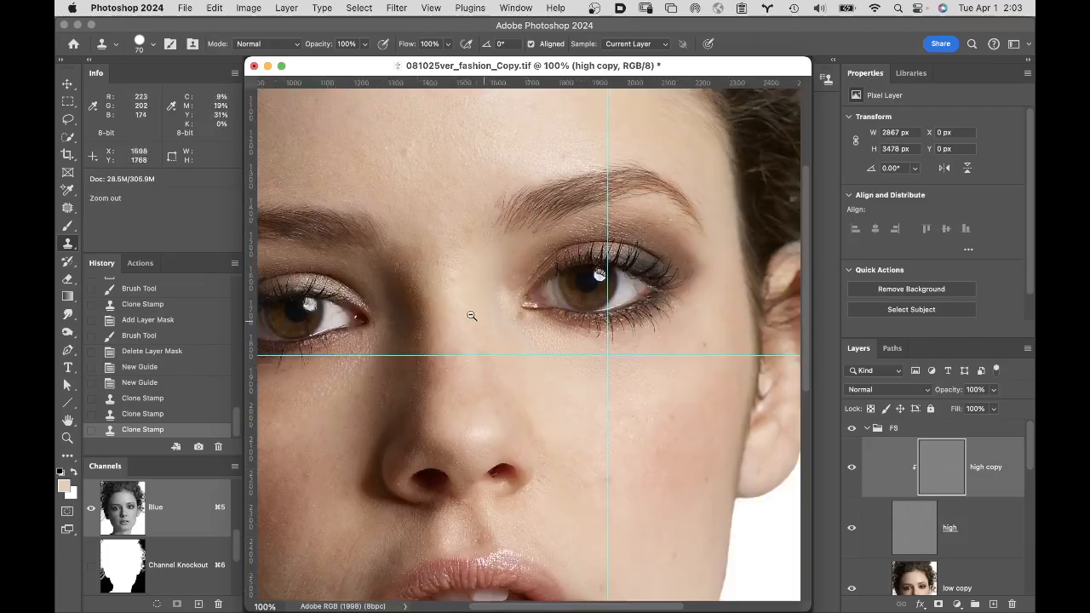
pyautogui.keyDown('alt'); pyautogui.click(456, 196); pyautogui.keyUp('alt')
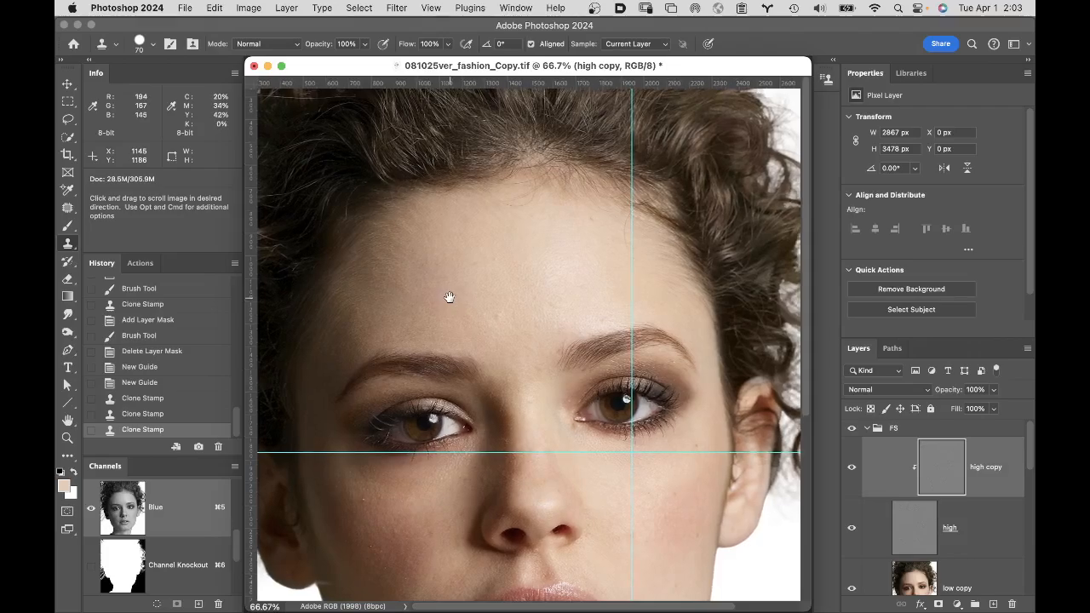
pyautogui.moveTo(447, 297); pyautogui.dragTo(586, 249)
pyautogui.click(516, 225)
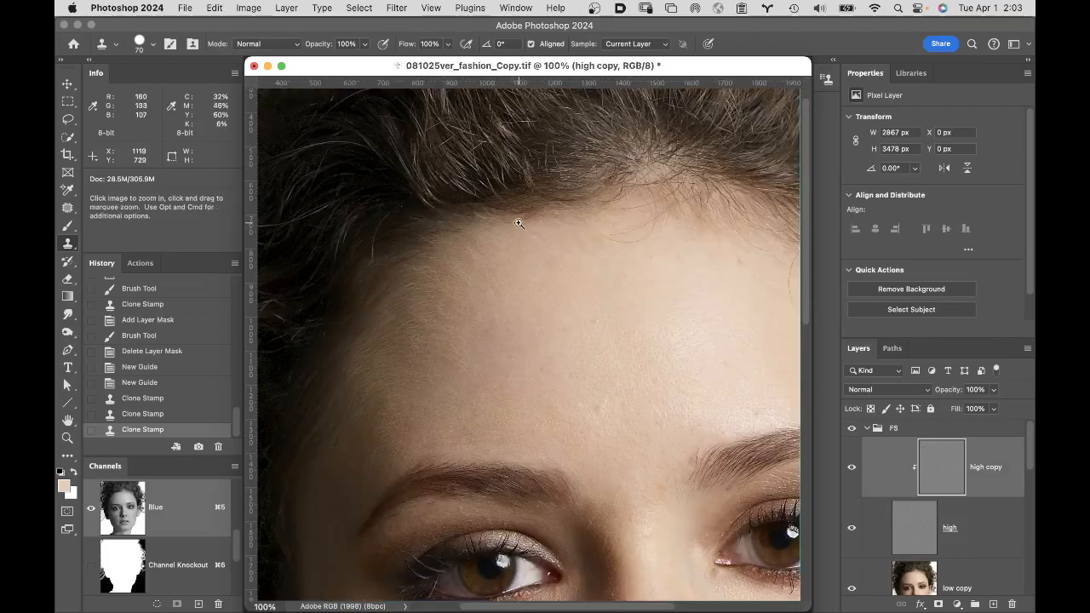
pyautogui.click(506, 375)
pyautogui.keyDown('alt'); pyautogui.click(553, 262); pyautogui.keyUp('alt')
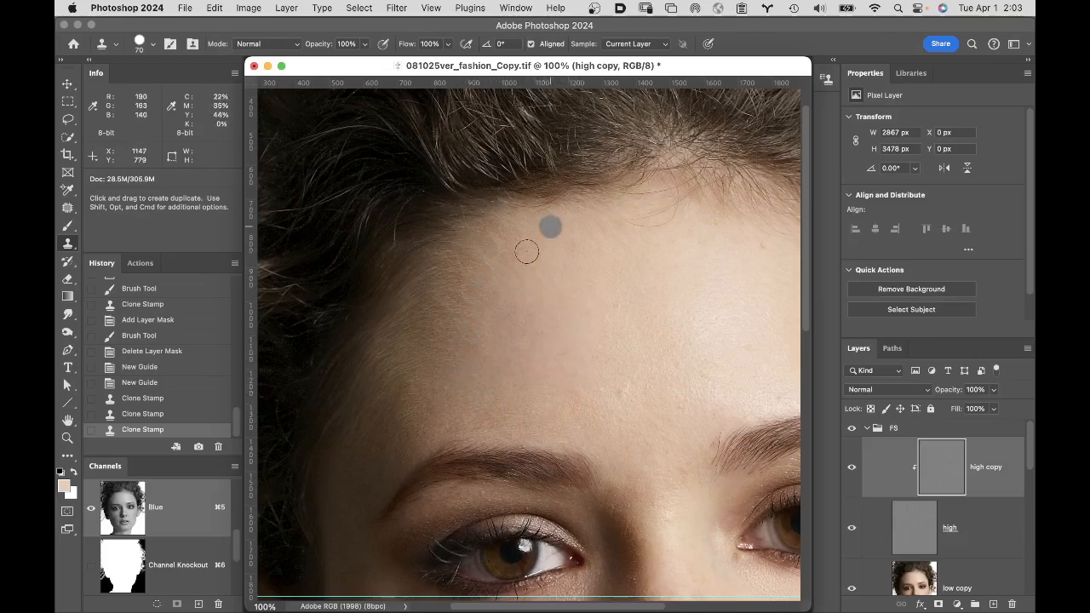
pyautogui.press('space')
pyautogui.moveTo(520, 320); pyautogui.dragTo(562, 134)
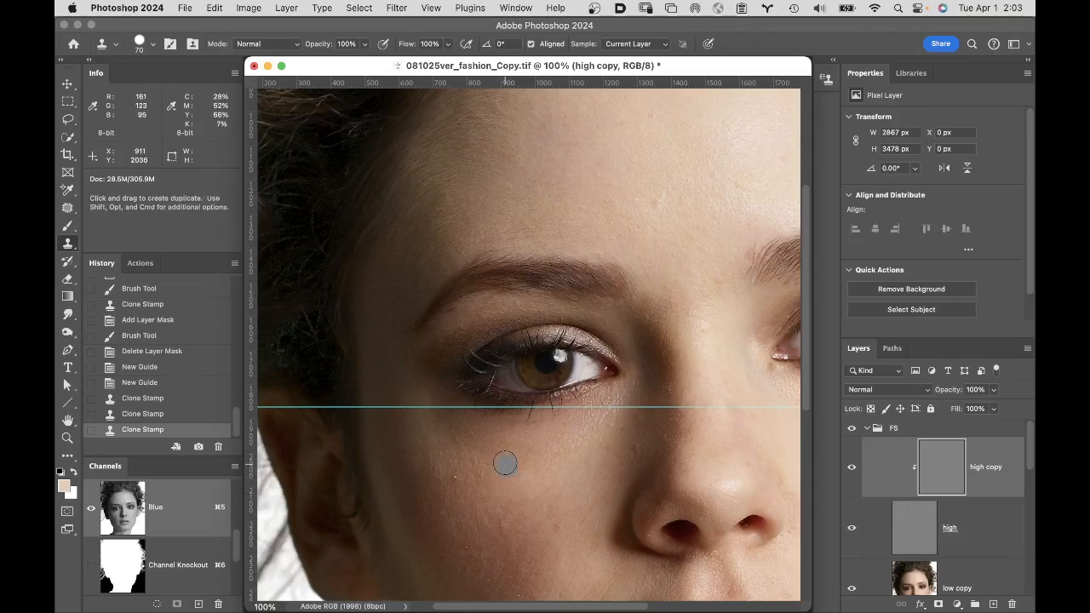
pyautogui.press('space')
pyautogui.moveTo(502, 464); pyautogui.dragTo(482, 358)
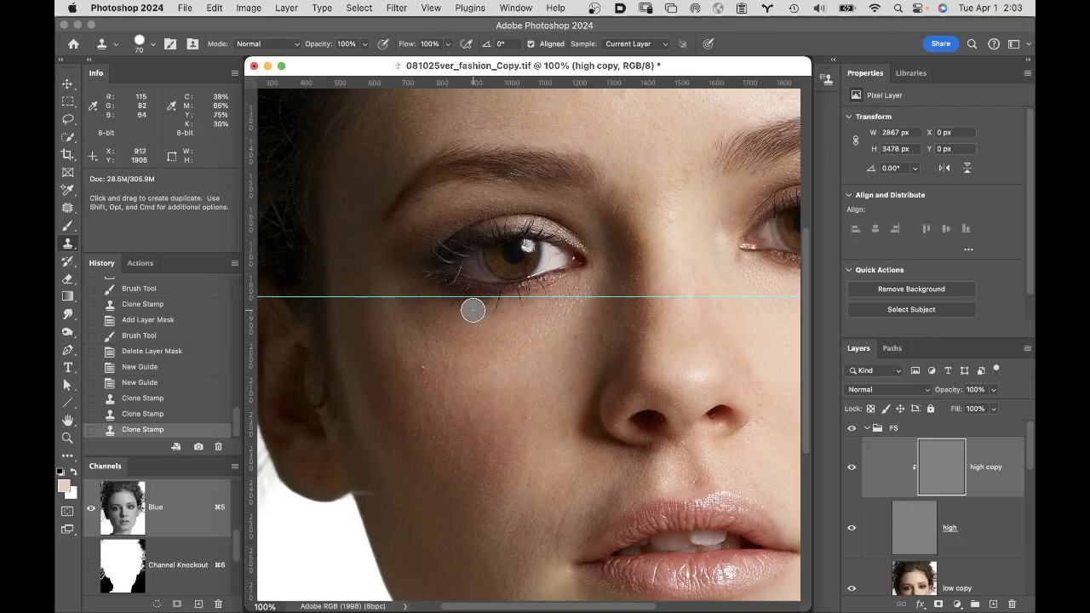
pyautogui.scroll(-5, 491, 413)
pyautogui.hscroll(2, 492, 414)
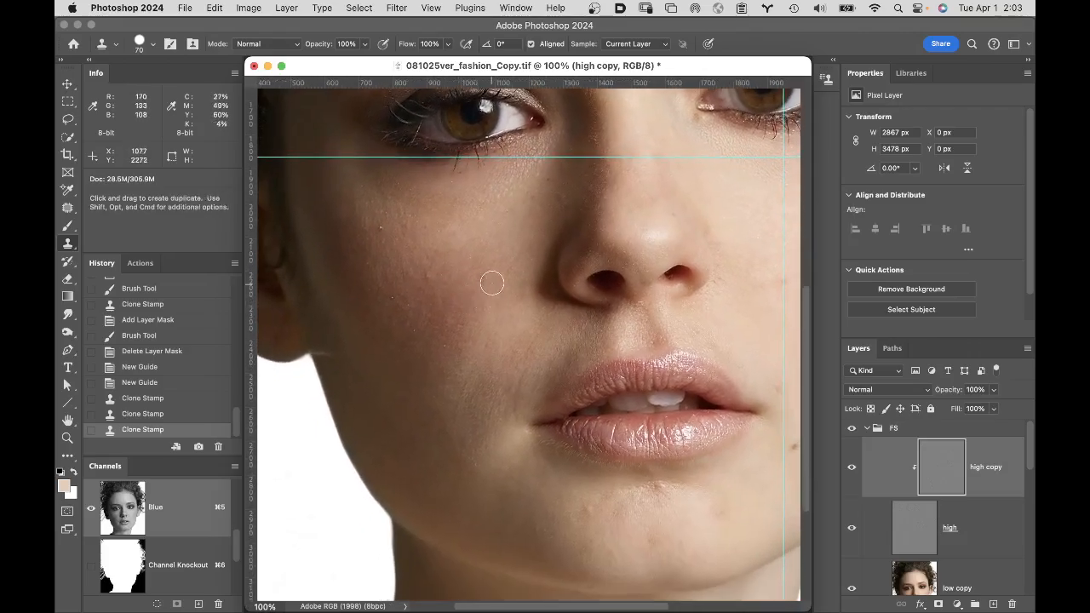
# Step: Clear all guides from the portrait
pyautogui.click(512, 313)
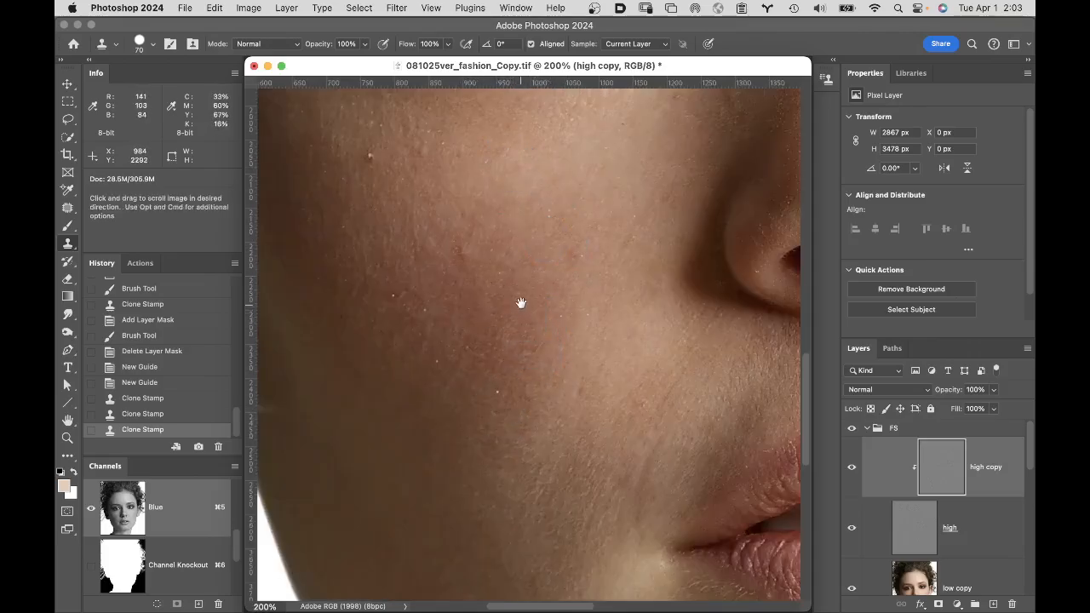
pyautogui.keyDown('alt'); pyautogui.click(523, 298); pyautogui.keyUp('alt')
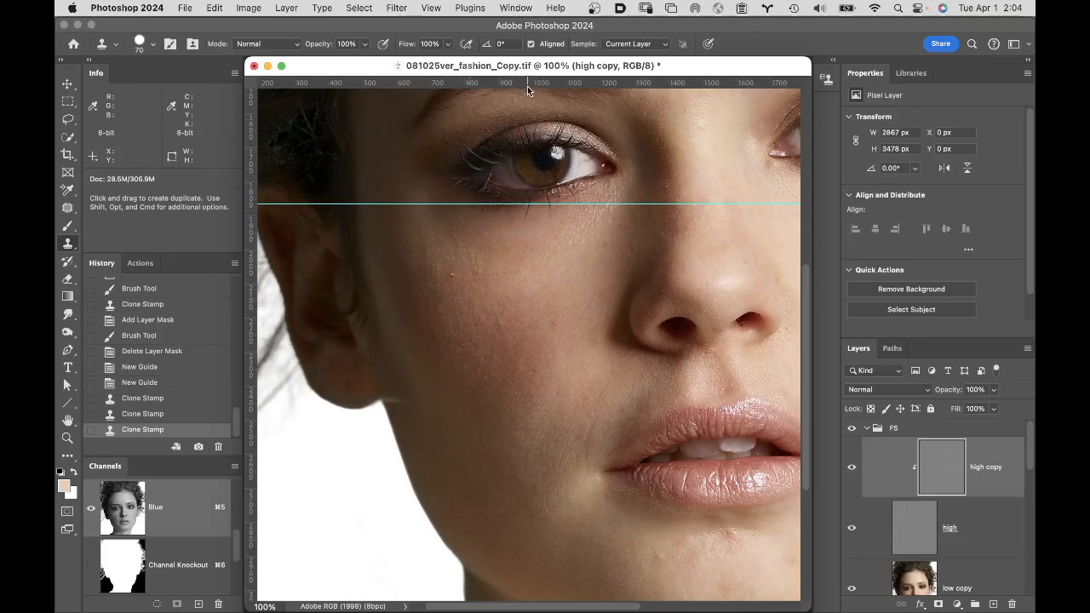
pyautogui.press('super+semicolon')
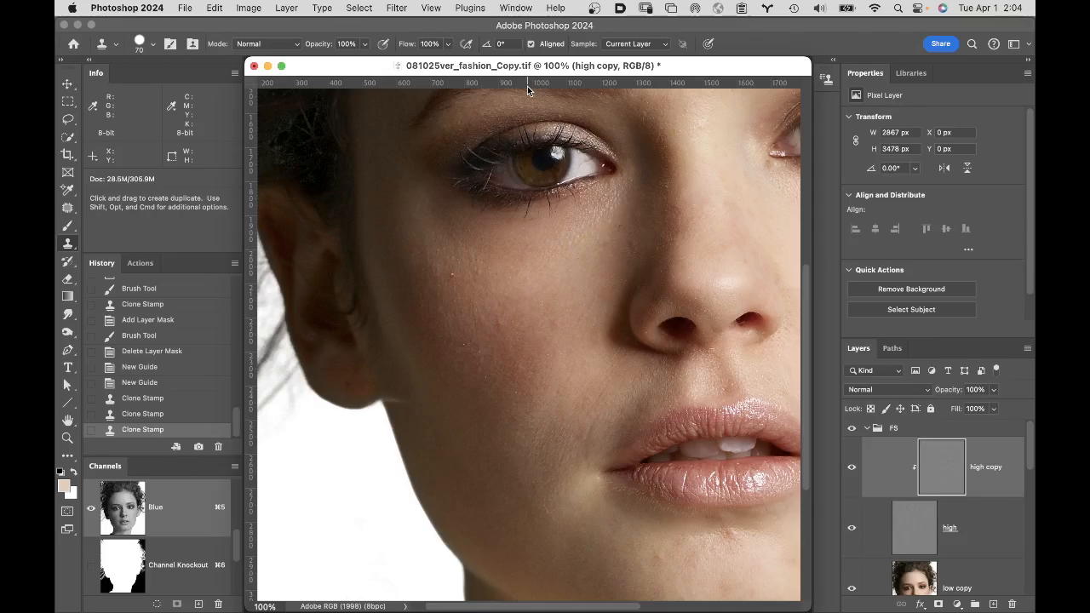
pyautogui.press('super+semicolon')
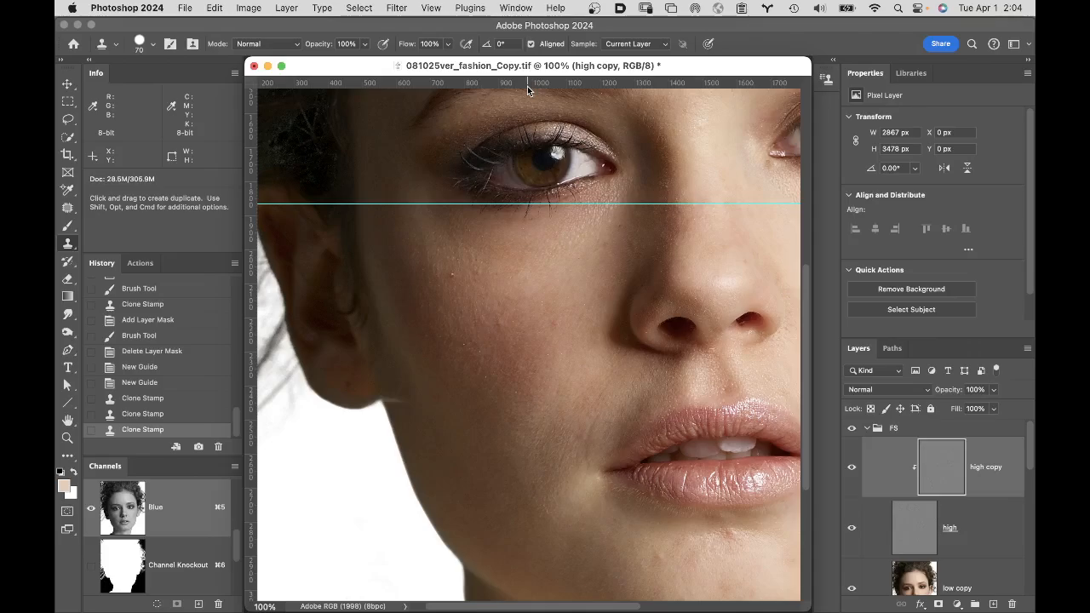
pyautogui.click(430, 7)
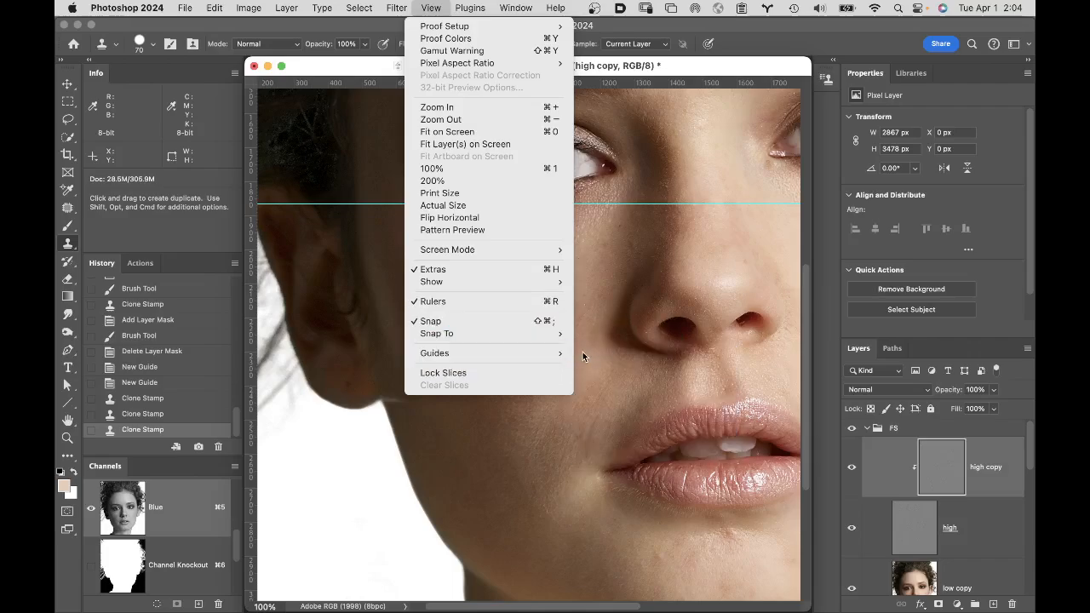
pyautogui.moveTo(566, 353)
pyautogui.click(644, 376)
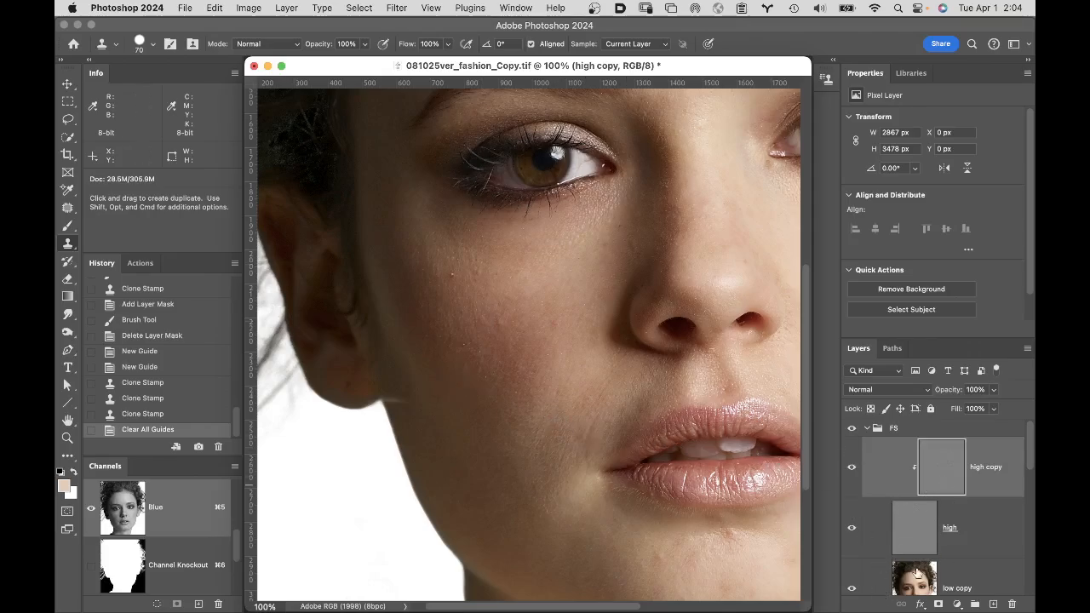
# Step: Show only the low copy layer and switch to the Mixer Brush
pyautogui.keyDown('alt'); pyautogui.click(851, 590); pyautogui.keyUp('alt')
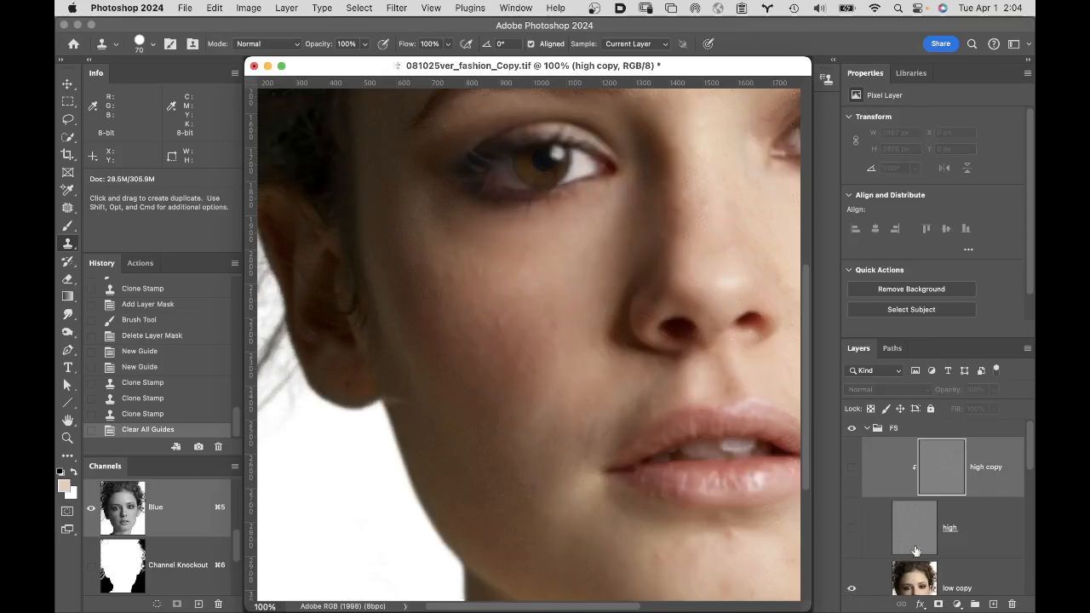
pyautogui.moveTo(667, 345); pyautogui.dragTo(684, 360)
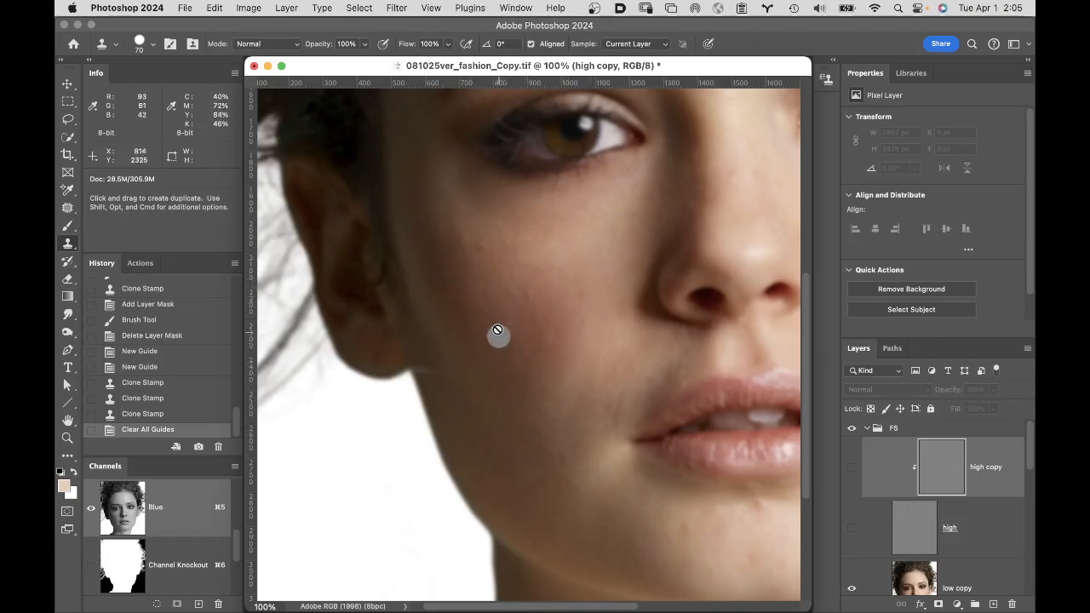
pyautogui.click(68, 227)
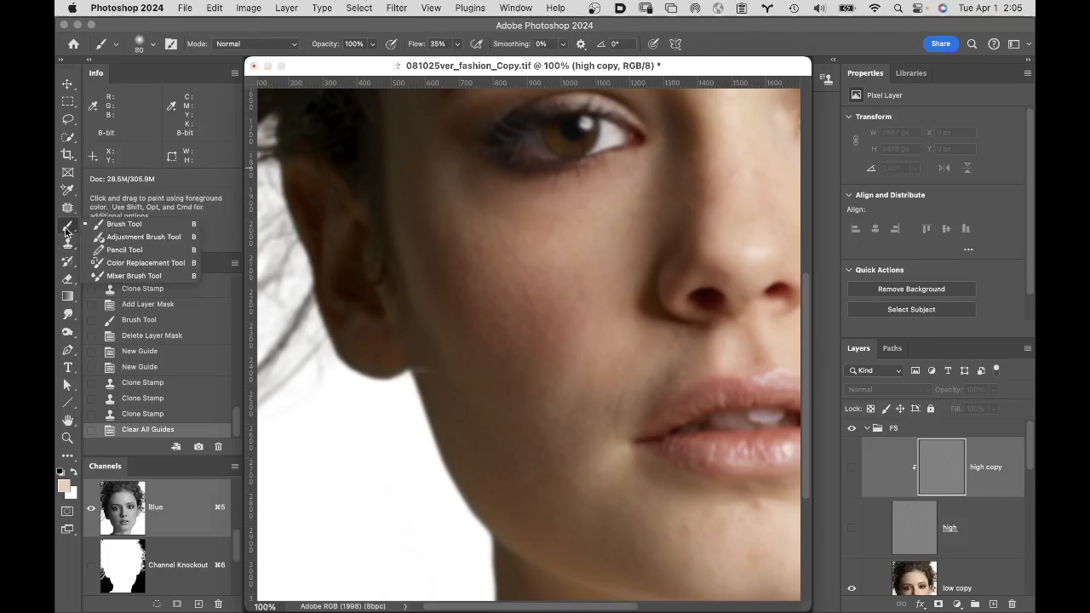
pyautogui.click(134, 276)
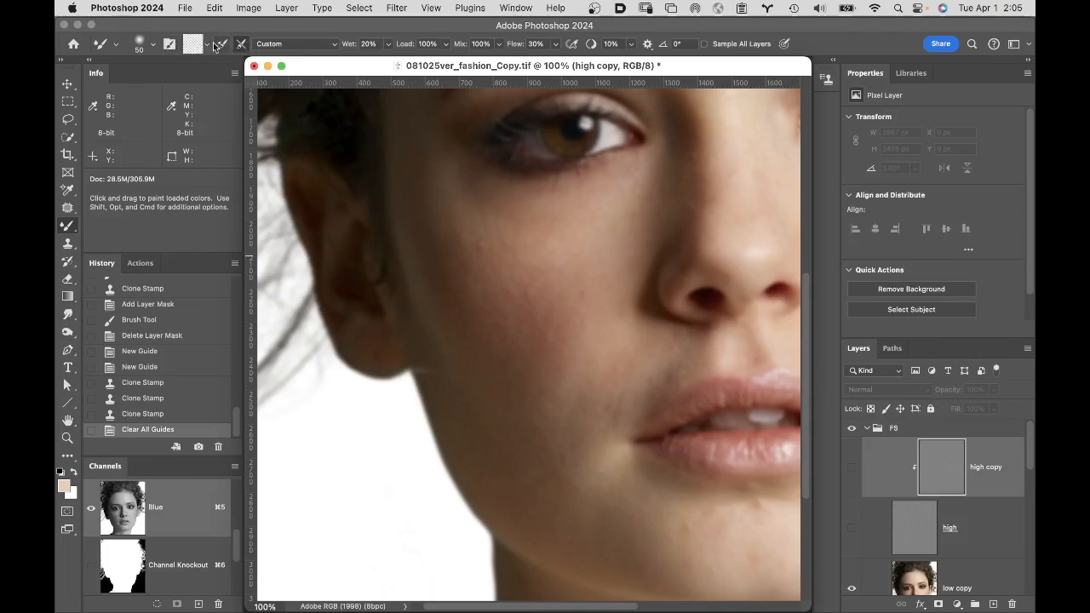
# Step: Set the Mixer Brush to clean after each stroke without reloading the brush
pyautogui.click(154, 44)
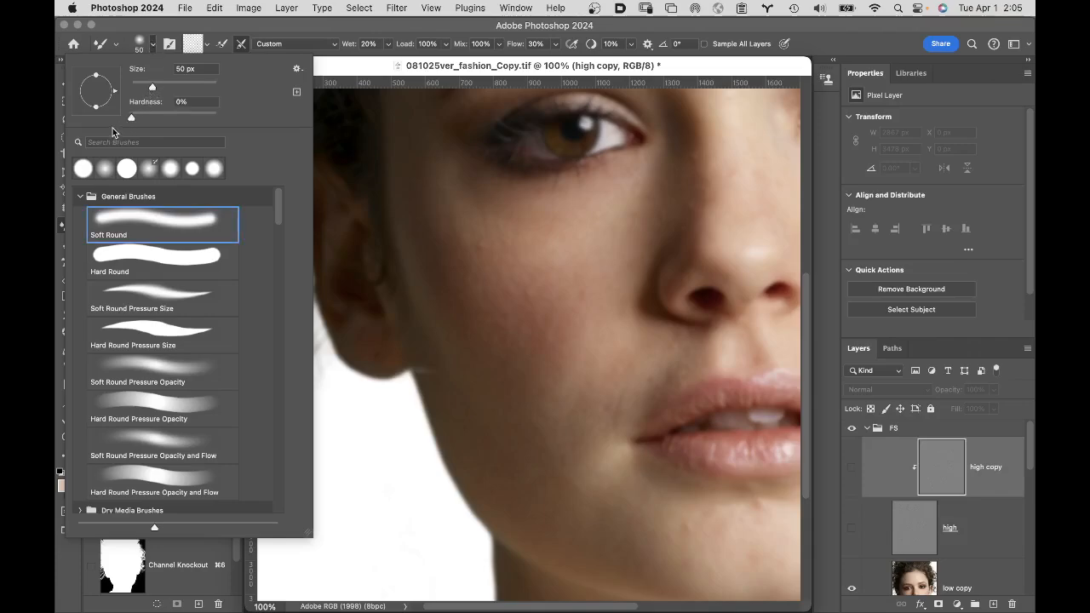
pyautogui.click(333, 27)
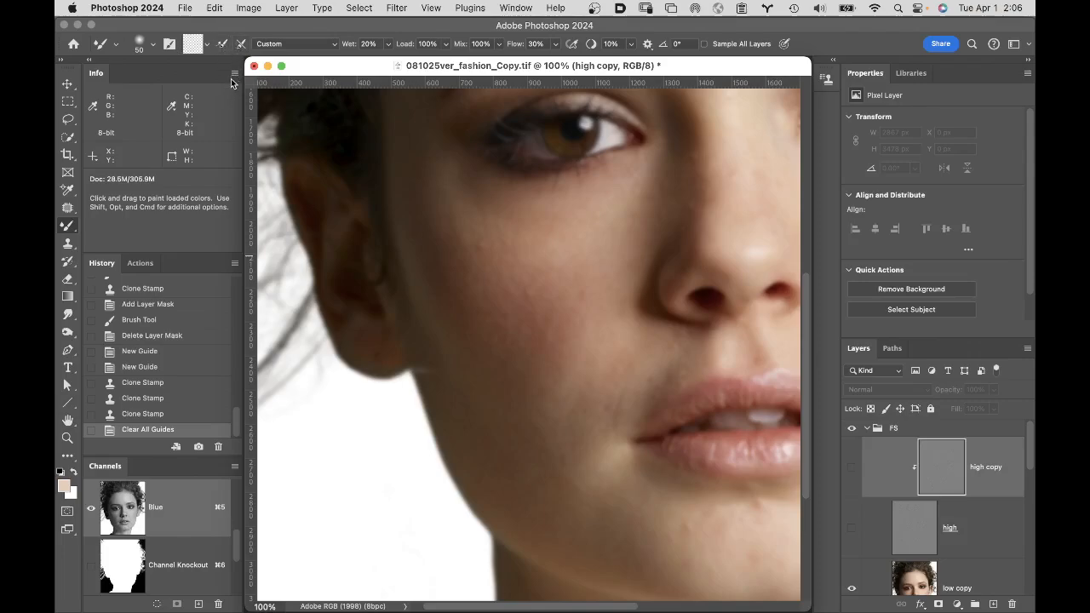
pyautogui.click(222, 48)
pyautogui.click(243, 46)
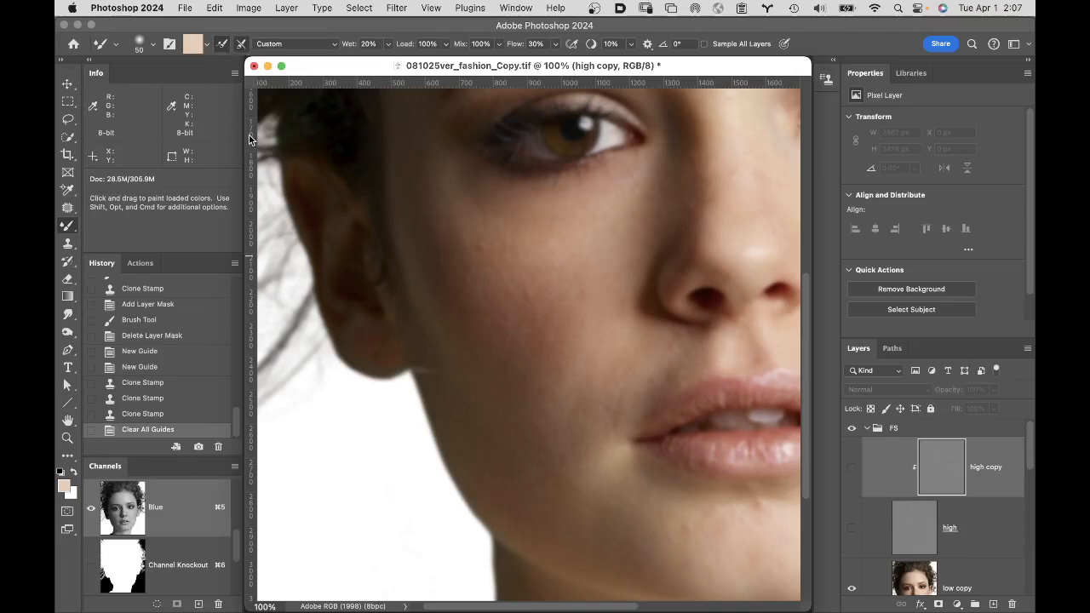
pyautogui.click(222, 45)
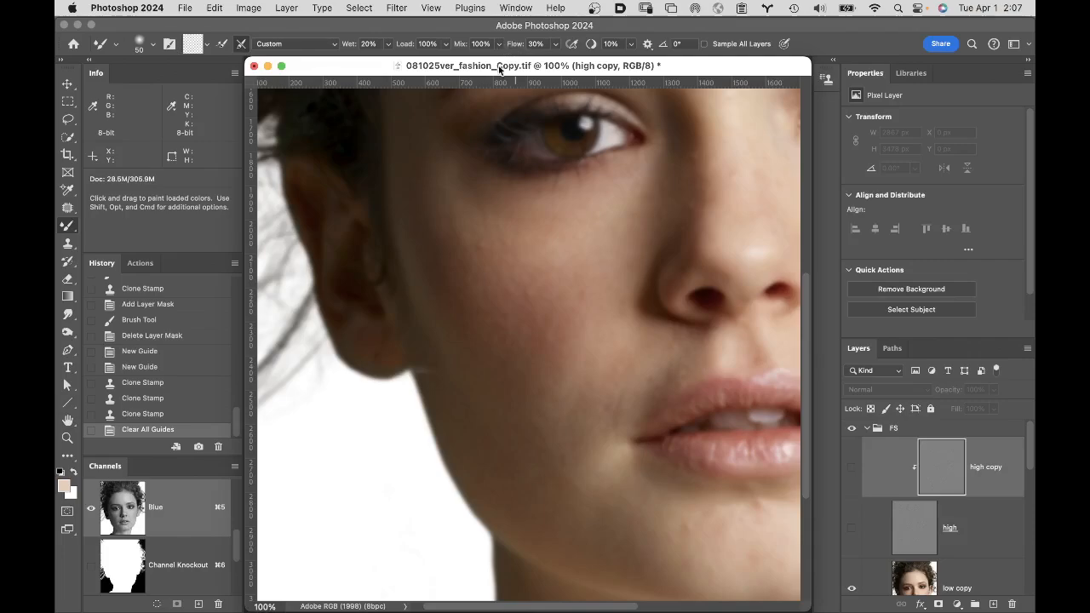
# Step: On low copy, blend the uneven tones from the cheek beside the nose down toward the mouth with a 150 px Mixer Brush
pyautogui.click(993, 579)
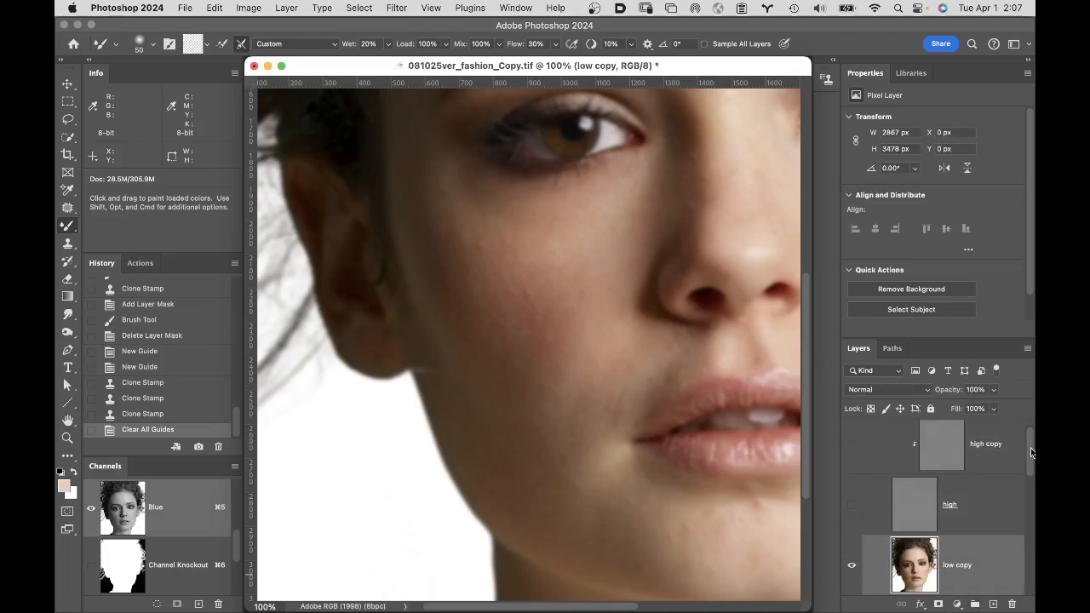
pyautogui.scroll(-2, 1031, 460)
pyautogui.moveTo(1031, 460); pyautogui.dragTo(1029, 482)
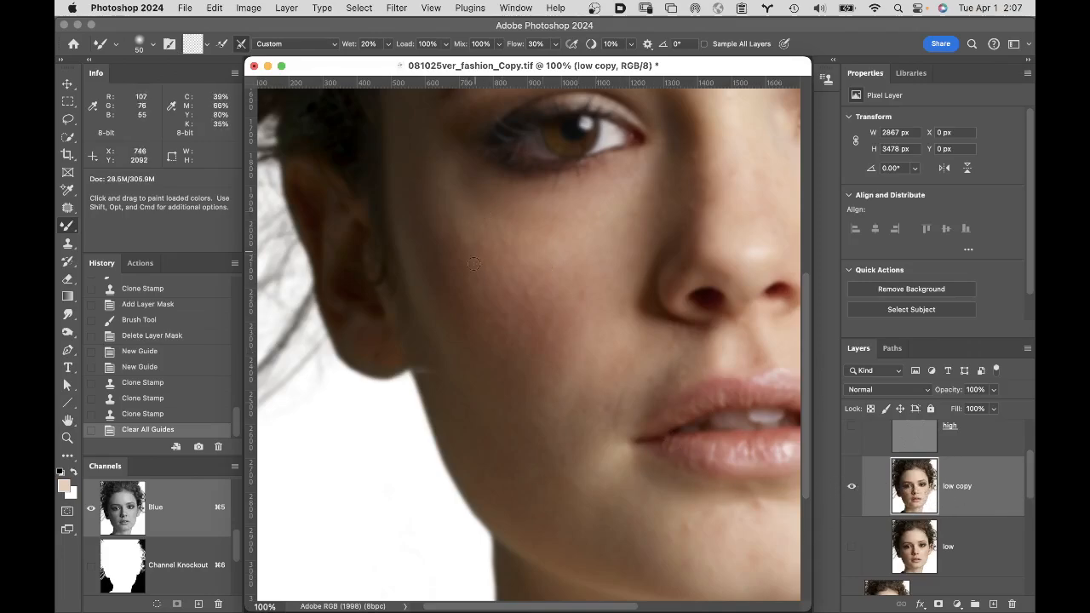
pyautogui.press(']')
pyautogui.press(']')
pyautogui.press(']')
pyautogui.press(']')
pyautogui.press(']')
pyautogui.press(']')
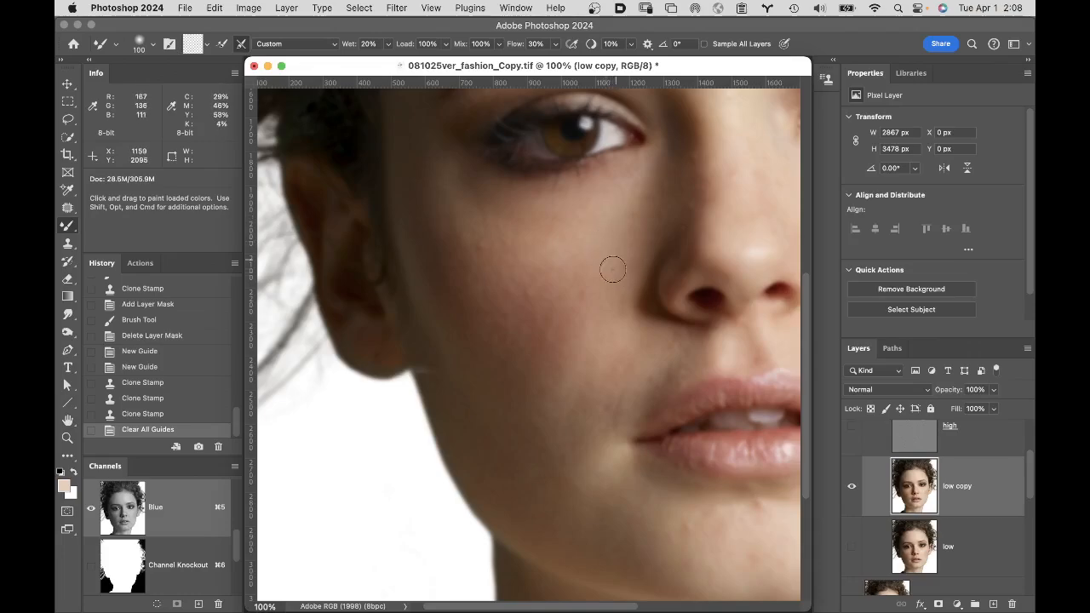
pyautogui.press(']')
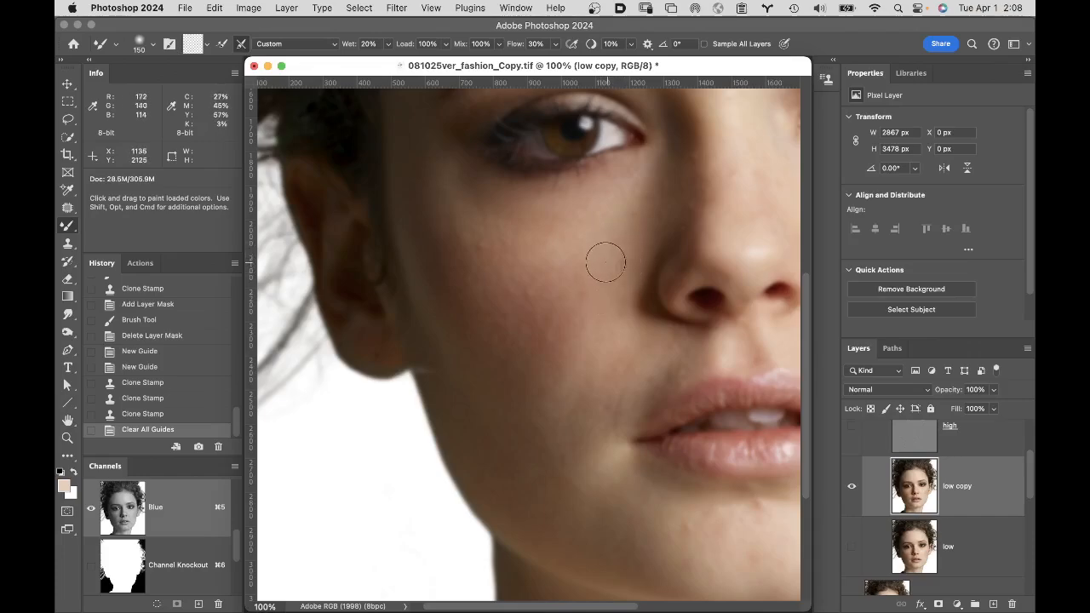
pyautogui.moveTo(614, 249); pyautogui.dragTo(606, 304)
pyautogui.moveTo(587, 317)
pyautogui.mouseDown()
pyautogui.moveTo(567, 349)
pyautogui.moveTo(579, 345)
pyautogui.mouseUp()
pyautogui.moveTo(584, 349)
pyautogui.mouseDown()
pyautogui.moveTo(557, 375)
pyautogui.moveTo(583, 390)
pyautogui.mouseUp()
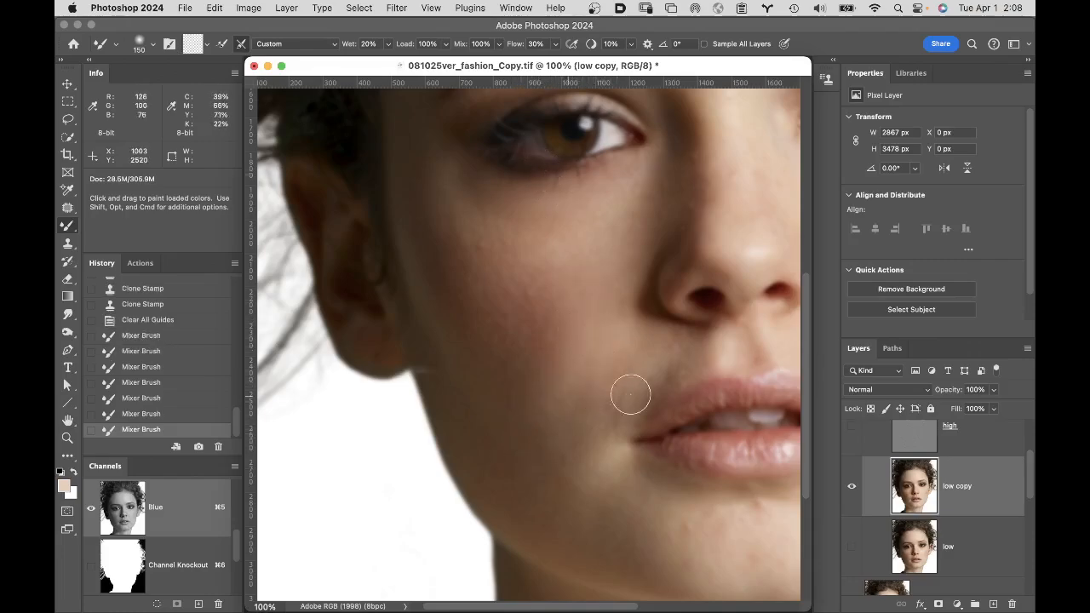
# Step: Show the low layer and compare the blended cheek with and without low copy
pyautogui.click(851, 547)
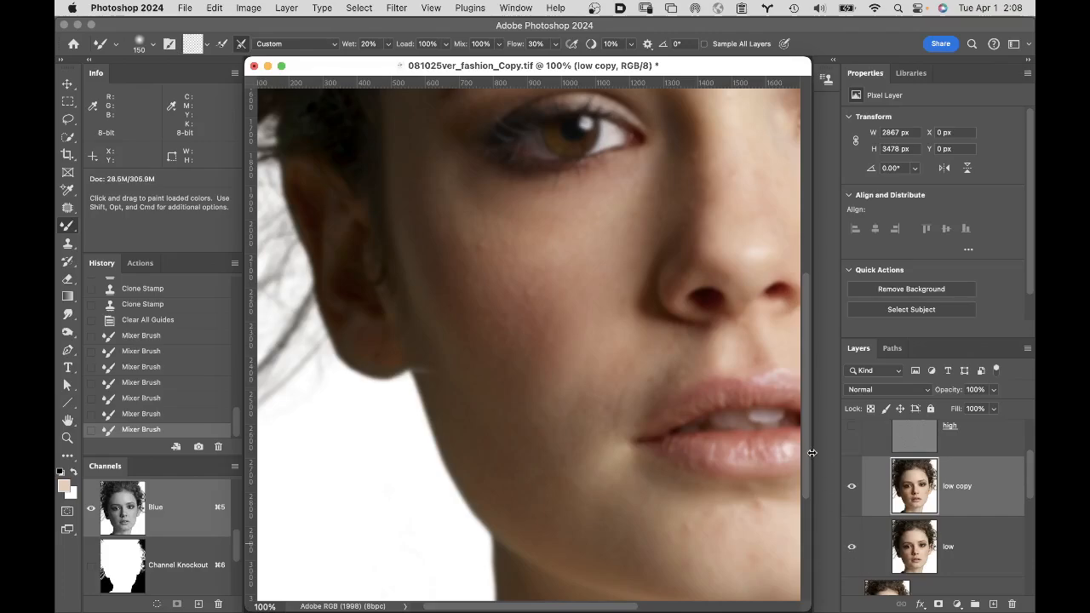
pyautogui.click(850, 486)
pyautogui.click(852, 486)
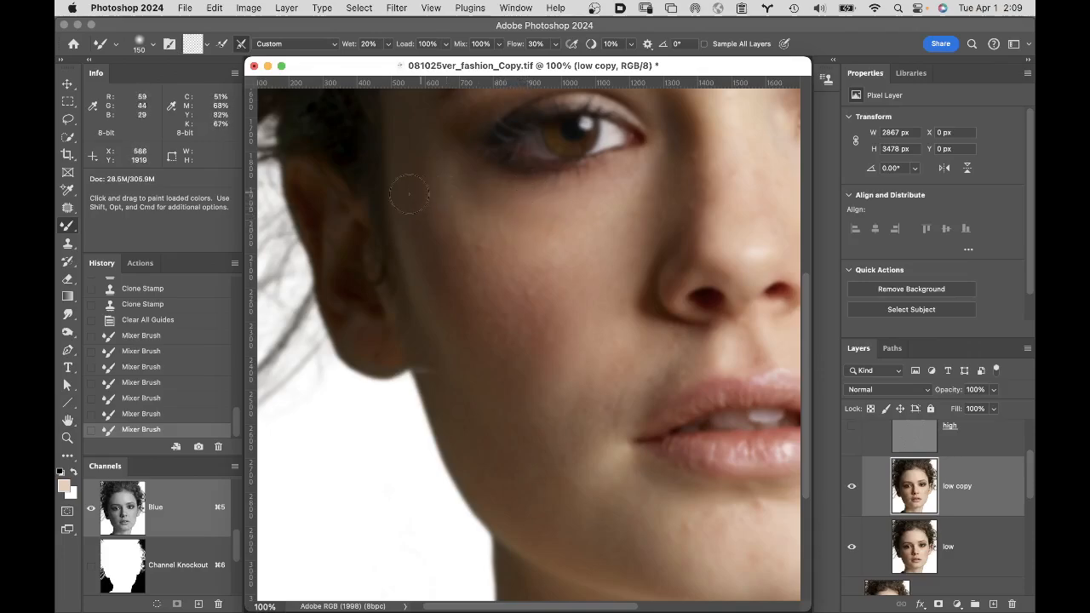
# Step: Switch to the regular Brush with 0% hardness and lower its flow to 1%
pyautogui.click(69, 227)
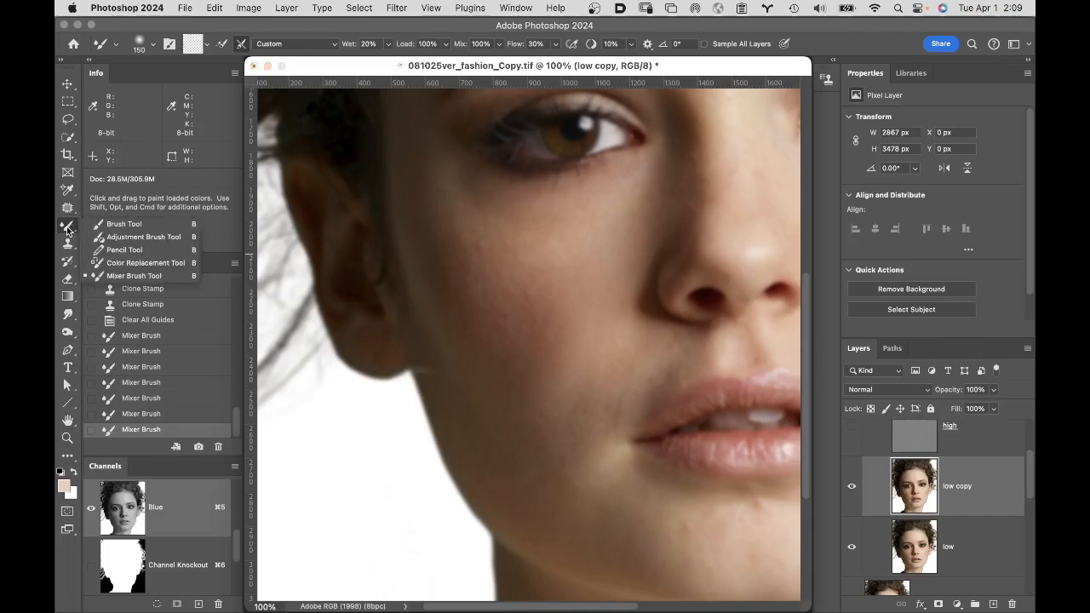
pyautogui.click(124, 225)
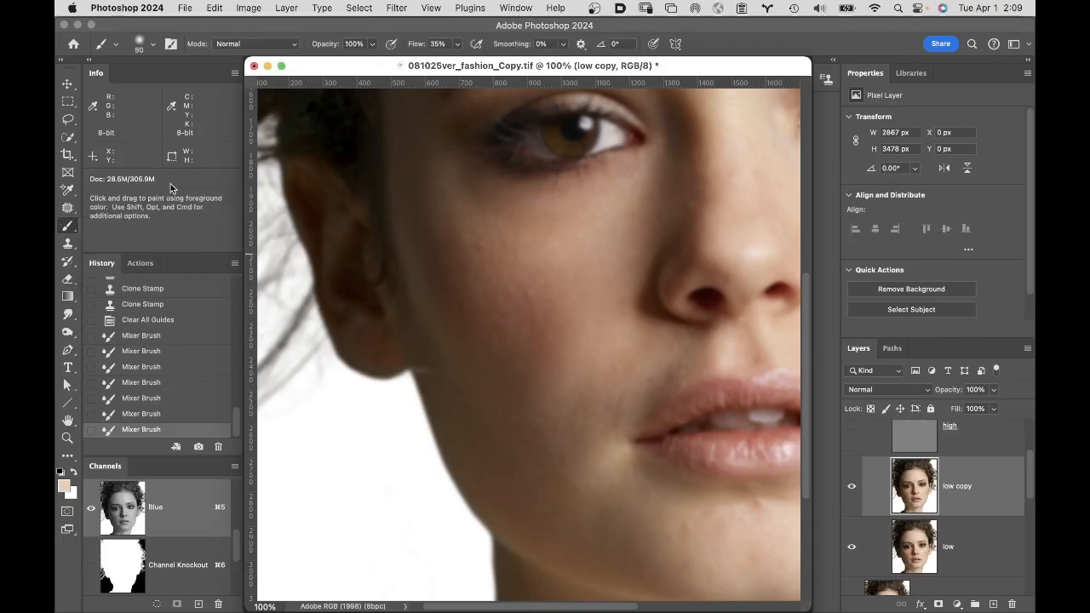
pyautogui.click(154, 44)
pyautogui.click(130, 119)
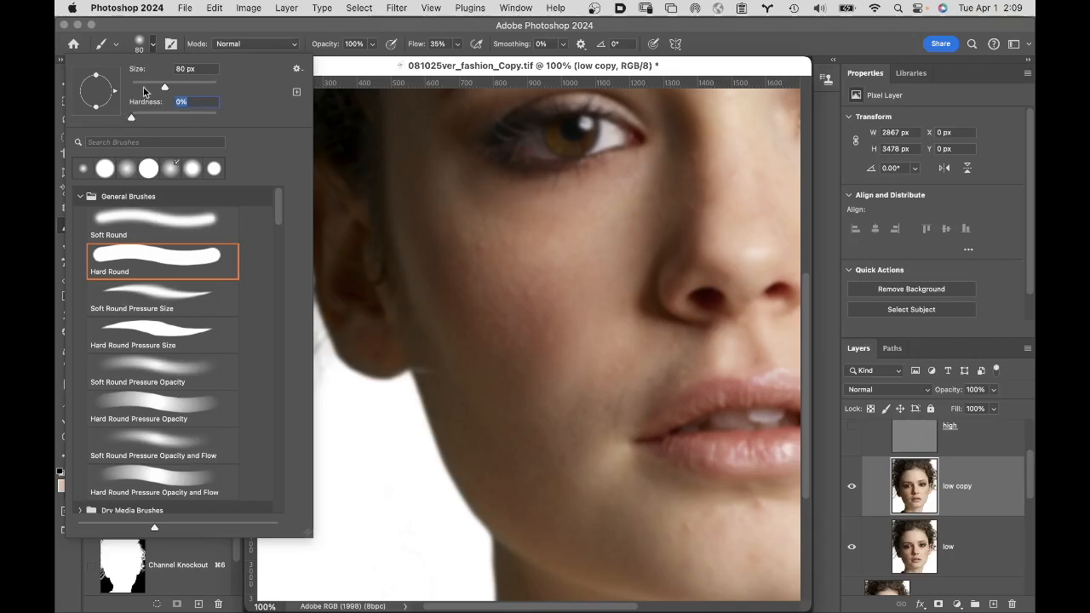
pyautogui.click(258, 29)
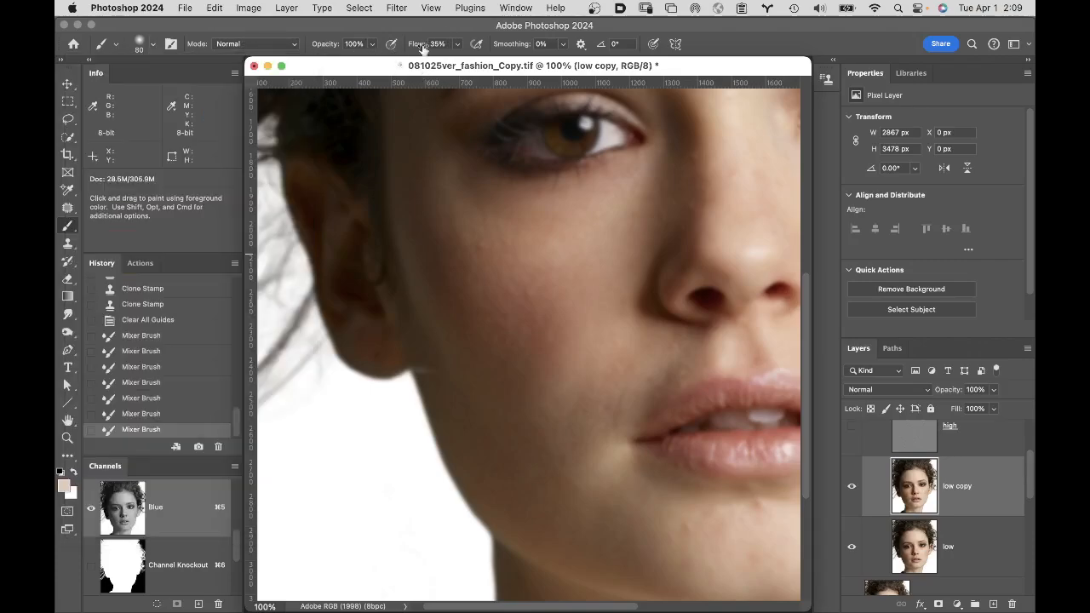
pyautogui.moveTo(418, 46); pyautogui.dragTo(338, 44)
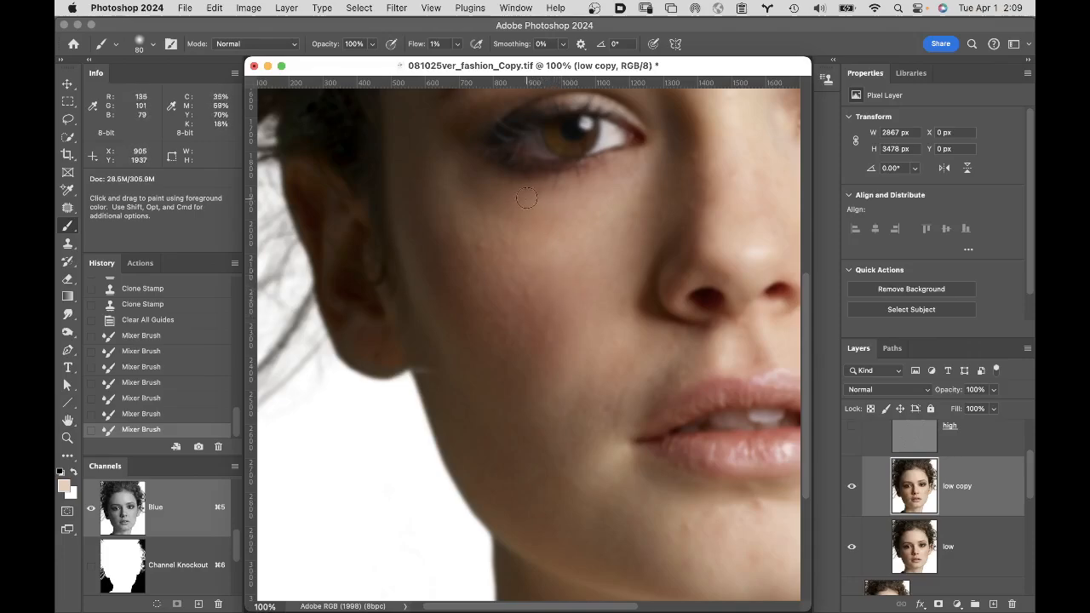
# Step: Sample the lighter skin tone on the upper cheek as the paint colour and enlarge the brush to 125 px
pyautogui.keyDown('alt'); pyautogui.click(579, 236); pyautogui.keyUp('alt')
pyautogui.press(']')
pyautogui.press(']')
pyautogui.press(']')
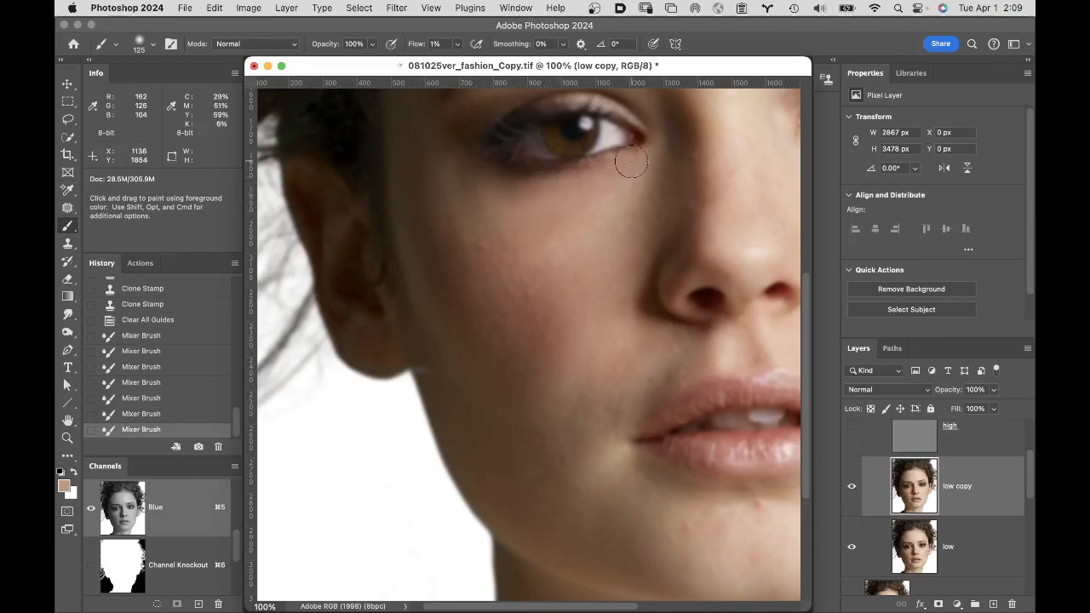
# Step: Try a stroke on the upper cheek, undo it, and lower the brush opacity to 25%
pyautogui.moveTo(530, 227)
pyautogui.mouseDown()
pyautogui.moveTo(491, 188)
pyautogui.moveTo(554, 233)
pyautogui.mouseUp()
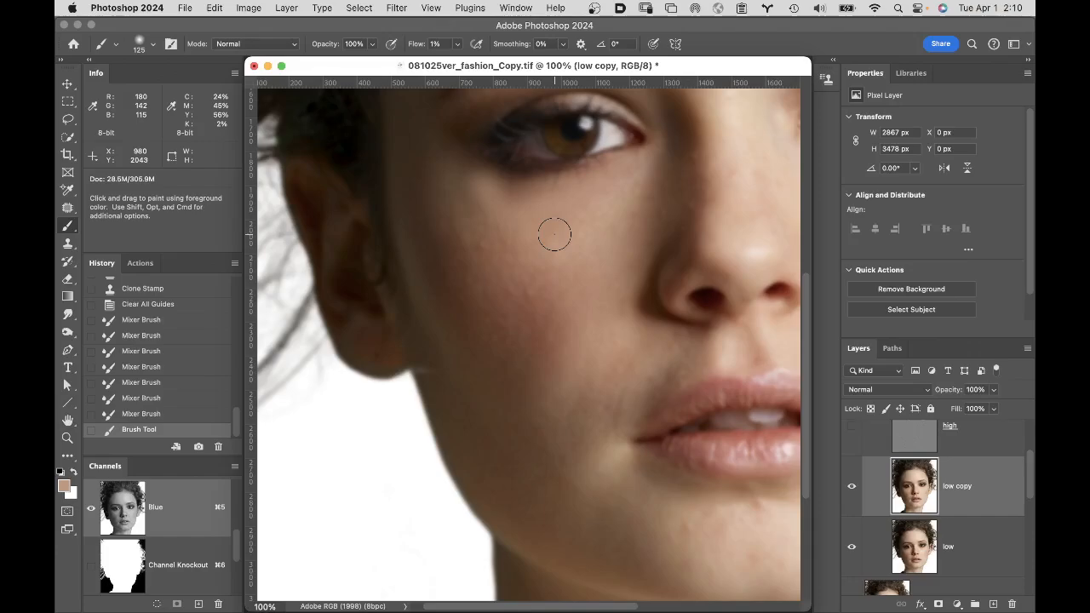
pyautogui.press('super+z')
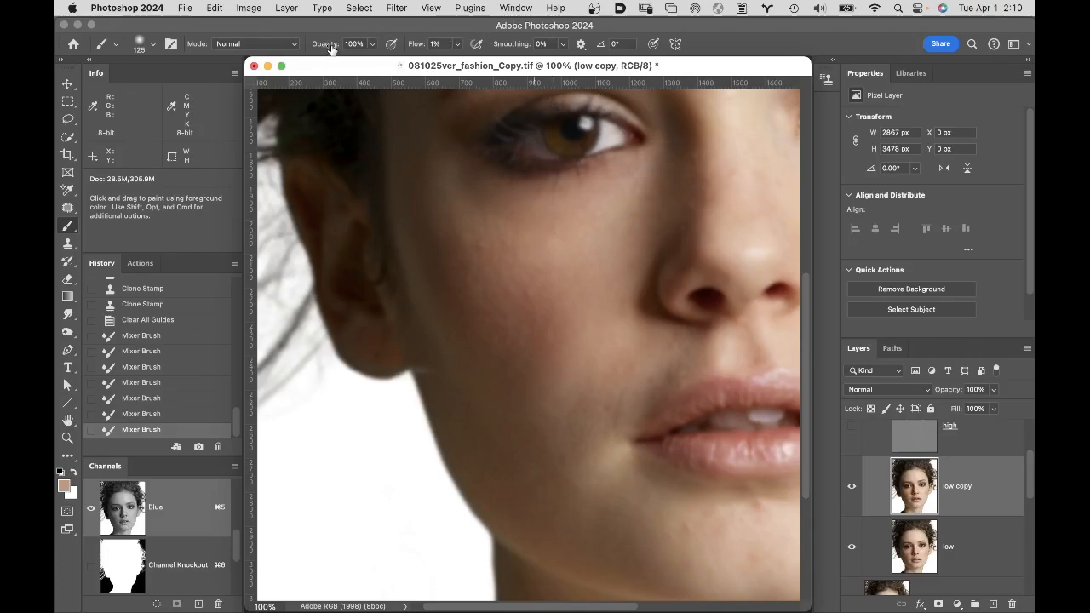
pyautogui.moveTo(332, 47); pyautogui.dragTo(322, 46)
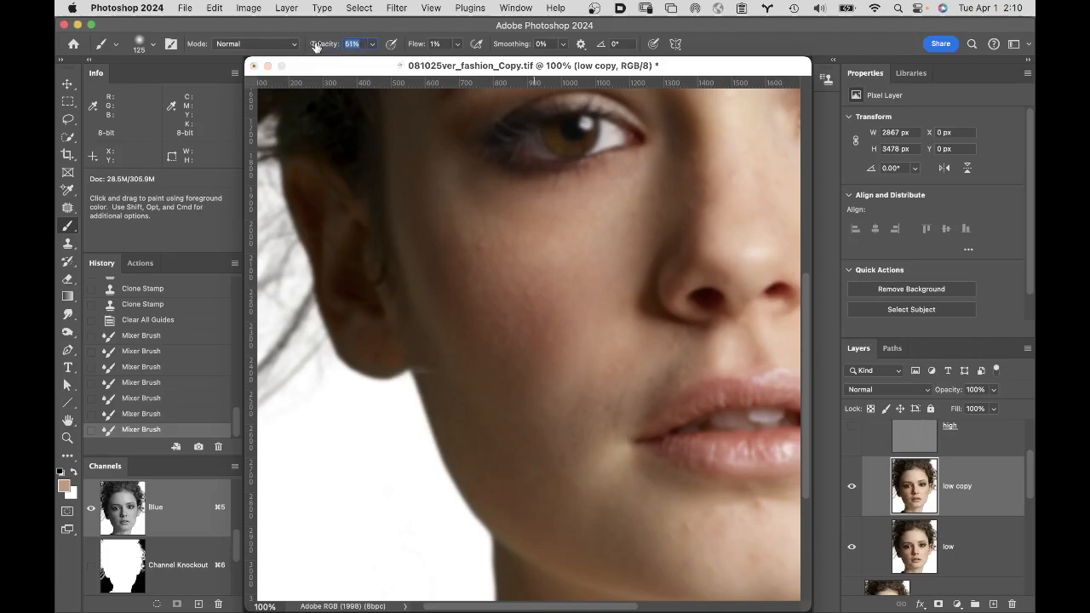
pyautogui.press('Return')
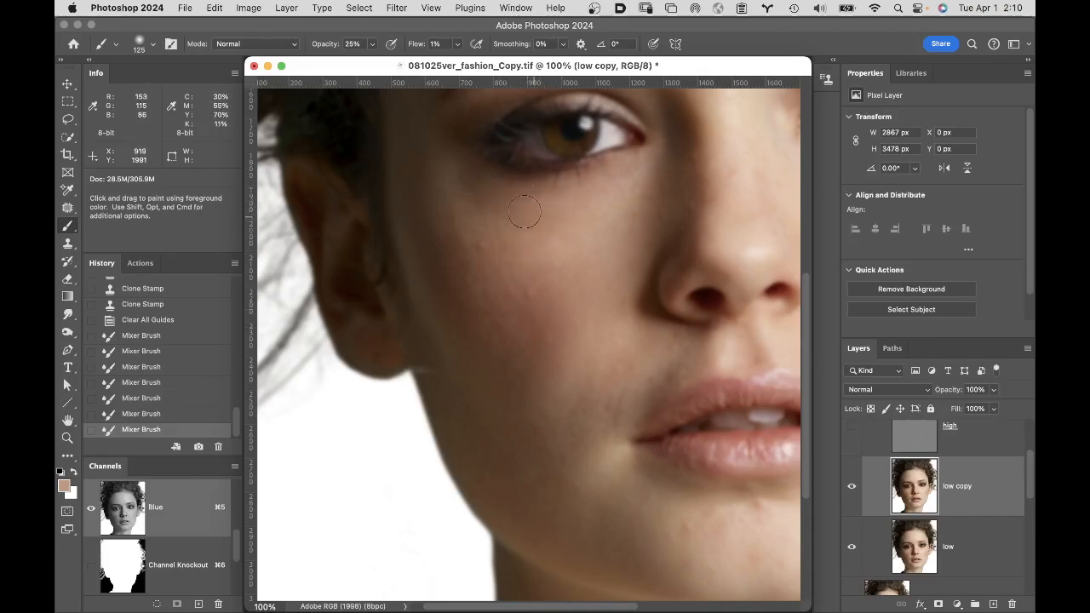
# Step: Paint over the darker skin under the eye on low copy, repeatedly resampling lighter tones from the cheek beside the nose
pyautogui.moveTo(474, 182); pyautogui.dragTo(585, 253)
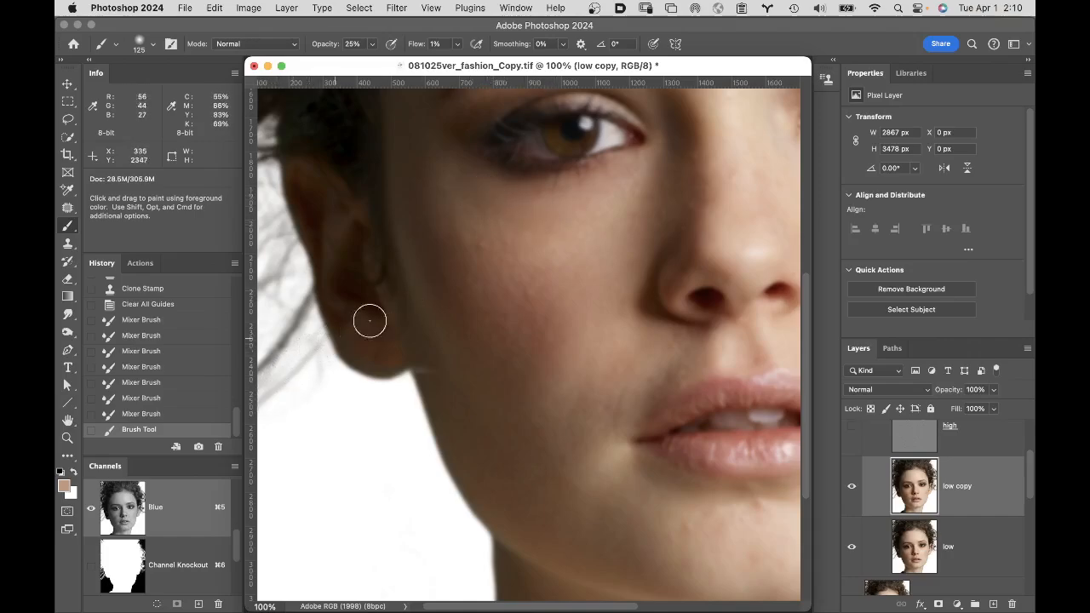
pyautogui.keyDown('alt'); pyautogui.click(604, 222); pyautogui.keyUp('alt')
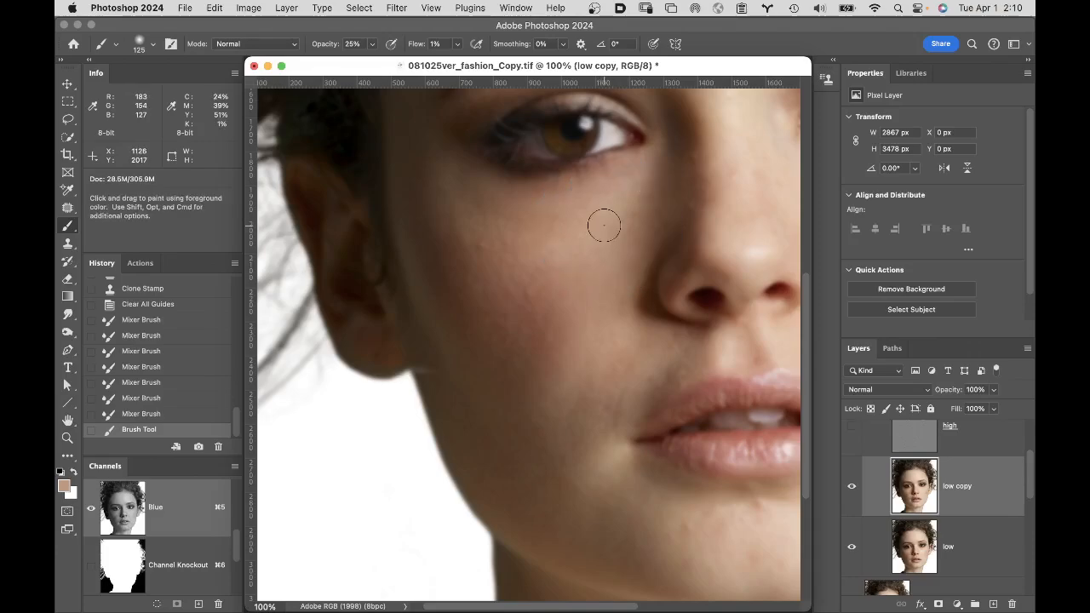
pyautogui.click(489, 200)
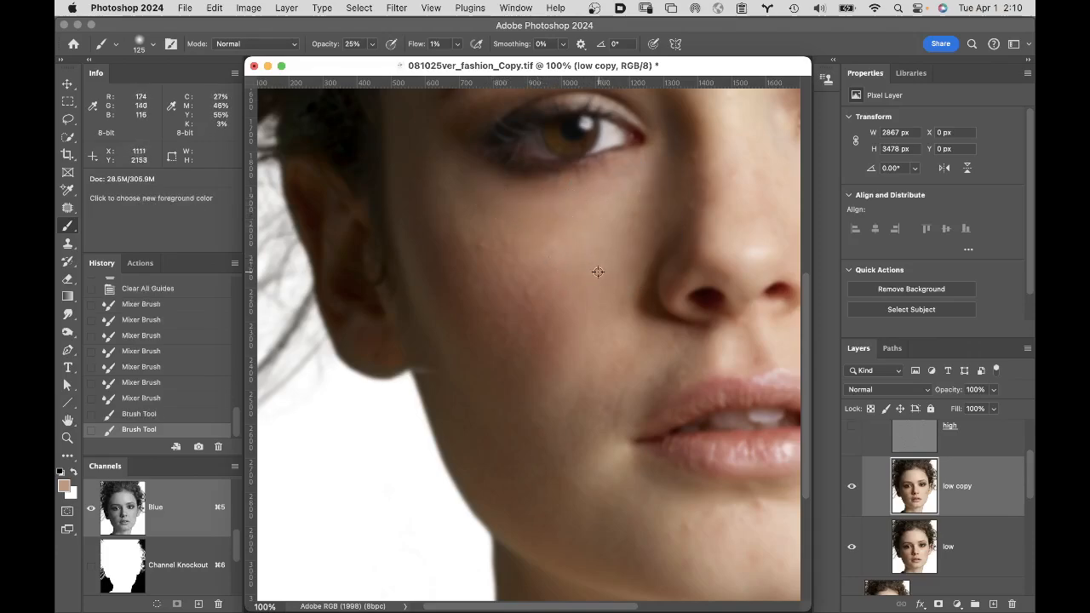
pyautogui.click(504, 202)
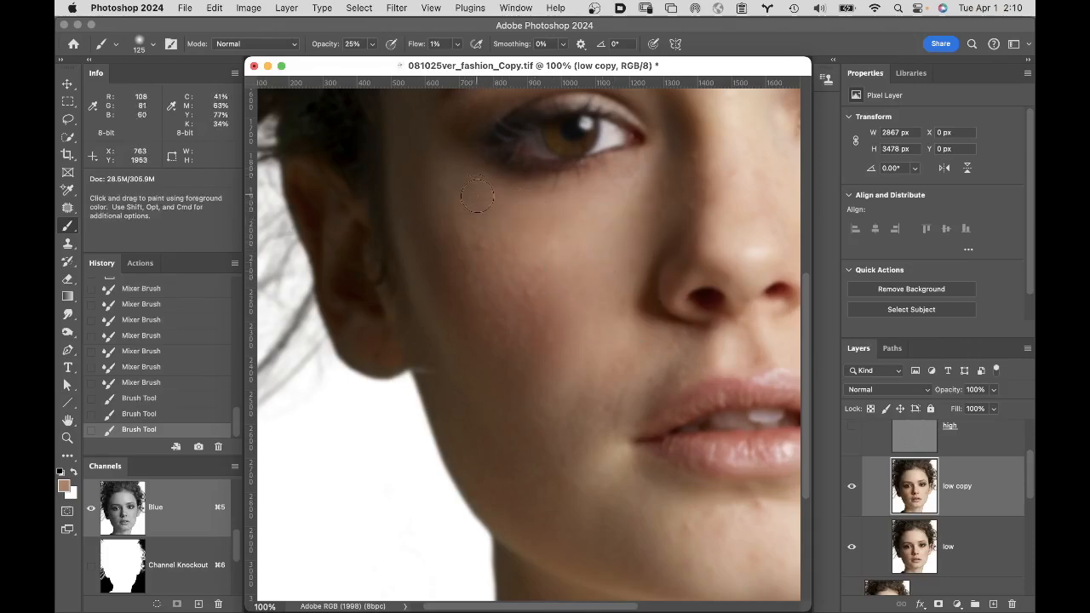
pyautogui.click(598, 275)
pyautogui.keyDown('alt'); pyautogui.click(619, 275); pyautogui.keyUp('alt')
pyautogui.moveTo(542, 219); pyautogui.dragTo(528, 208)
pyautogui.click(539, 217)
pyautogui.keyDown('alt'); pyautogui.click(616, 271); pyautogui.keyUp('alt')
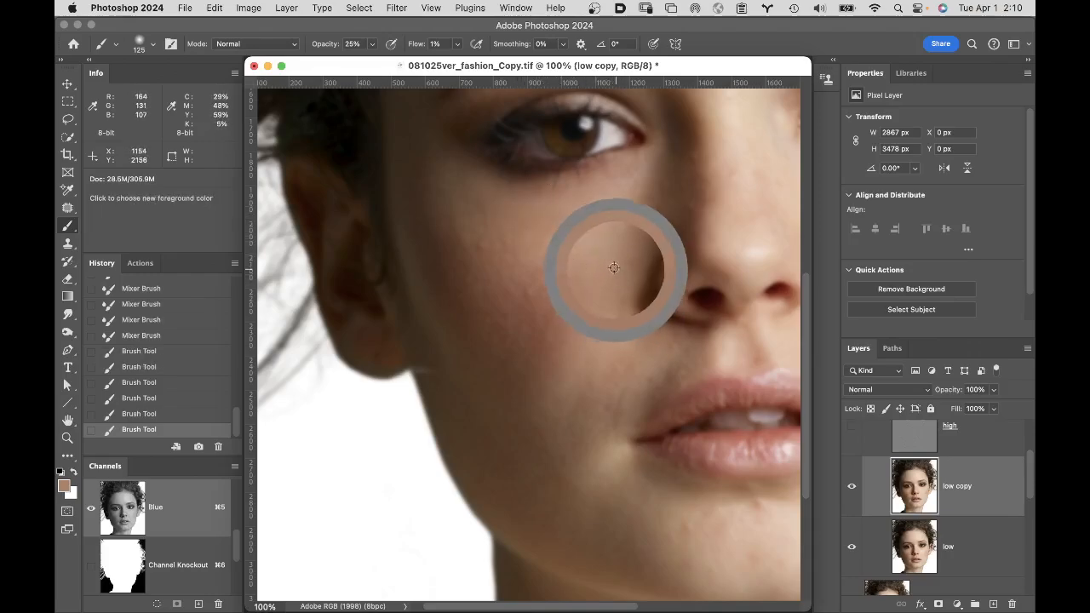
pyautogui.keyDown('alt'); pyautogui.click(629, 246); pyautogui.keyUp('alt')
pyautogui.click(527, 220)
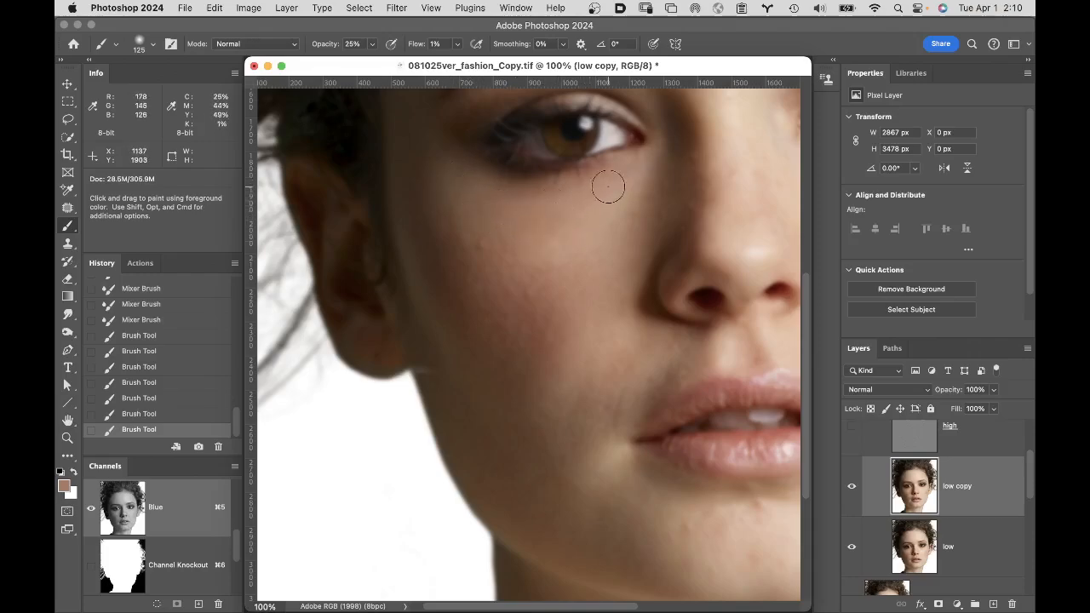
pyautogui.click(485, 192)
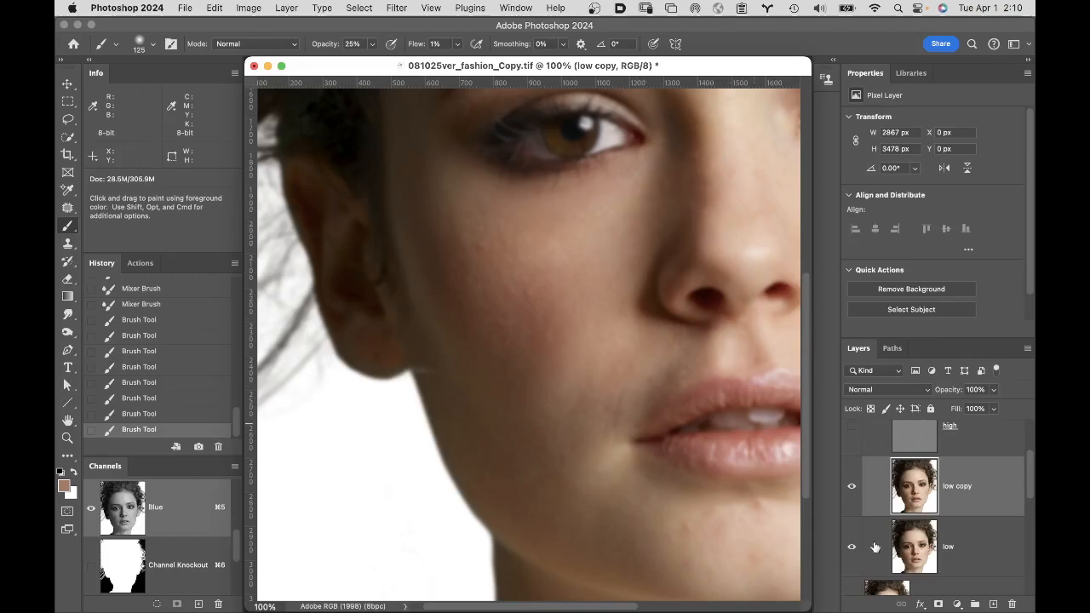
# Step: Compare the painting by toggling low copy, and turn the high and high copy layers back on
pyautogui.click(851, 487)
pyautogui.click(851, 488)
pyautogui.moveTo(1032, 481); pyautogui.dragTo(1029, 446)
pyautogui.moveTo(852, 476); pyautogui.dragTo(851, 528)
pyautogui.moveTo(1030, 462); pyautogui.dragTo(1027, 495)
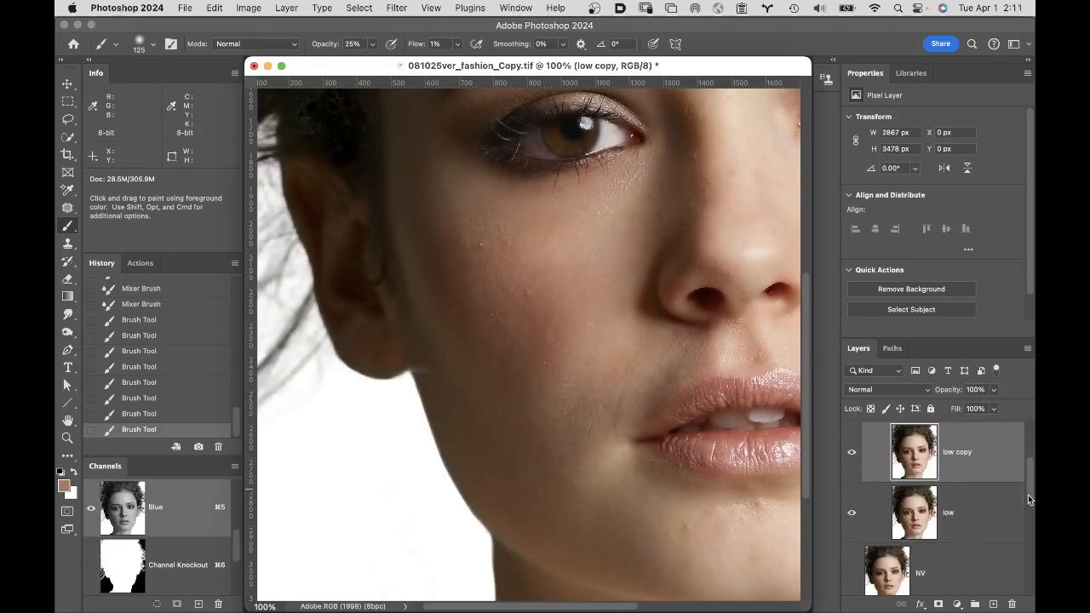
# Step: Sample the skin tone between cheek and nose and paint it over the shaded cheek on the low copy layer
pyautogui.click(852, 456)
pyautogui.click(852, 457)
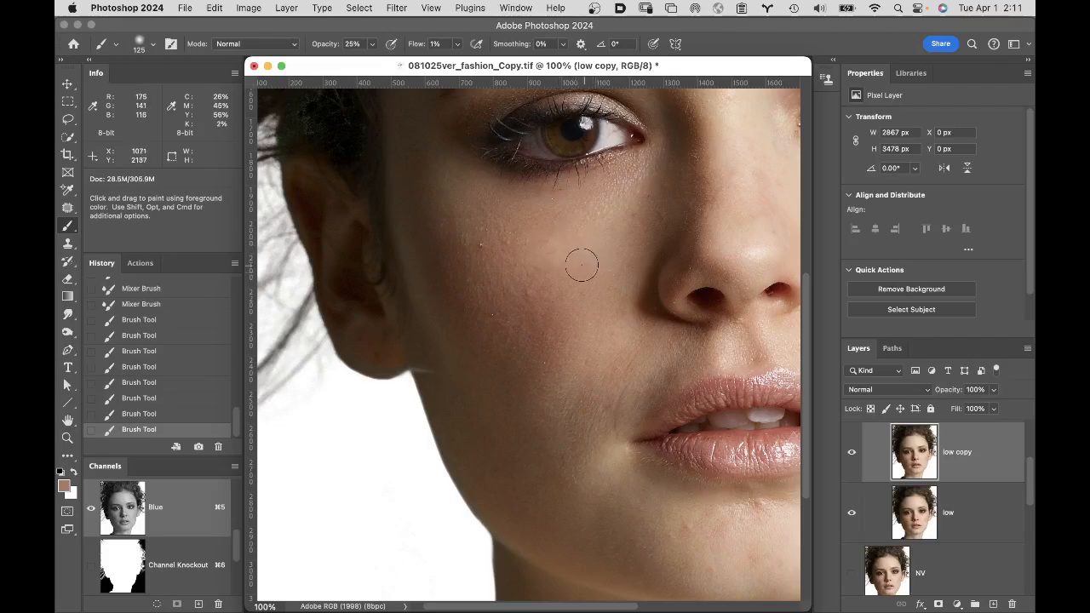
pyautogui.press('alt')
pyautogui.keyDown('alt'); pyautogui.click(603, 238); pyautogui.keyUp('alt')
pyautogui.moveTo(551, 252)
pyautogui.mouseDown()
pyautogui.moveTo(580, 262)
pyautogui.moveTo(542, 238)
pyautogui.moveTo(565, 247)
pyautogui.moveTo(548, 259)
pyautogui.moveTo(589, 266)
pyautogui.moveTo(535, 246)
pyautogui.moveTo(552, 242)
pyautogui.moveTo(523, 251)
pyautogui.moveTo(596, 267)
pyautogui.mouseUp()
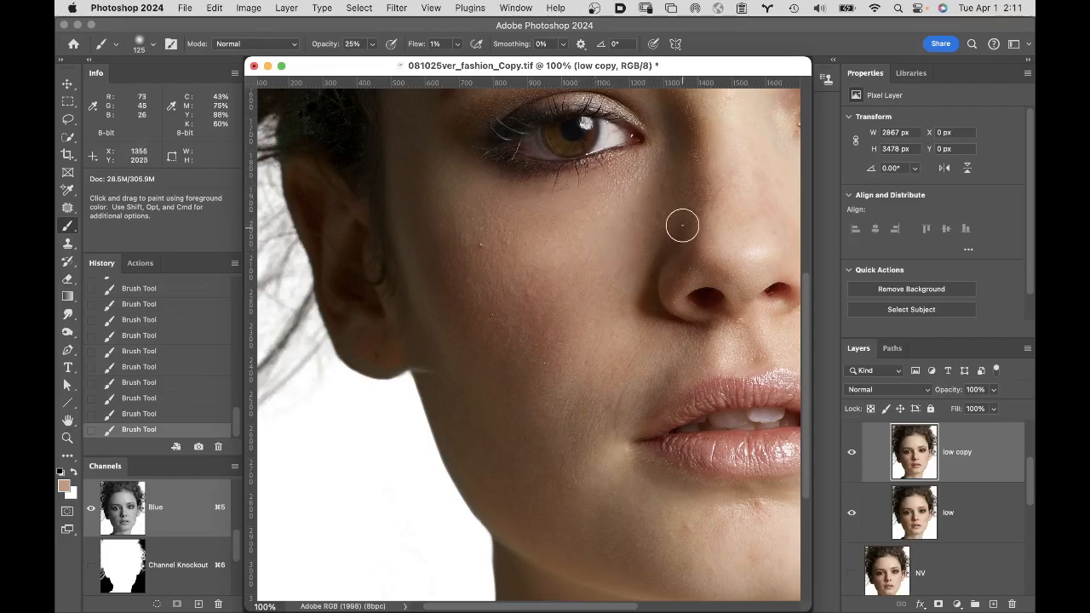
# Step: Sample the light skin tone on the bridge of the nose and enlarge the brush to 400 px
pyautogui.keyDown('alt'); pyautogui.click(739, 155); pyautogui.keyUp('alt')
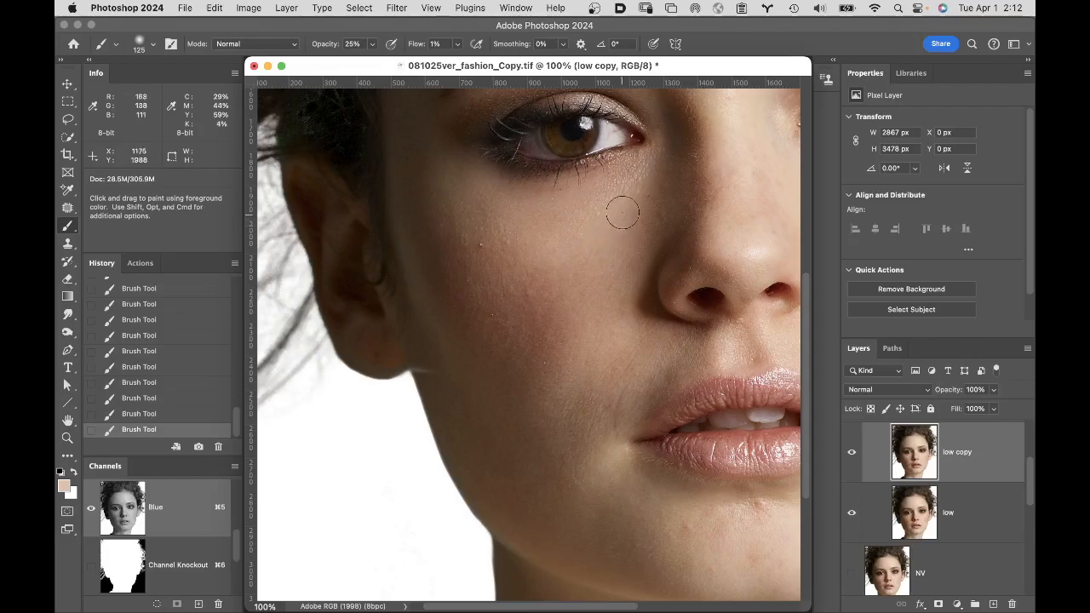
pyautogui.press(']')
pyautogui.press(']')
pyautogui.press(']')
pyautogui.press(']')
pyautogui.press(']')
pyautogui.press(']')
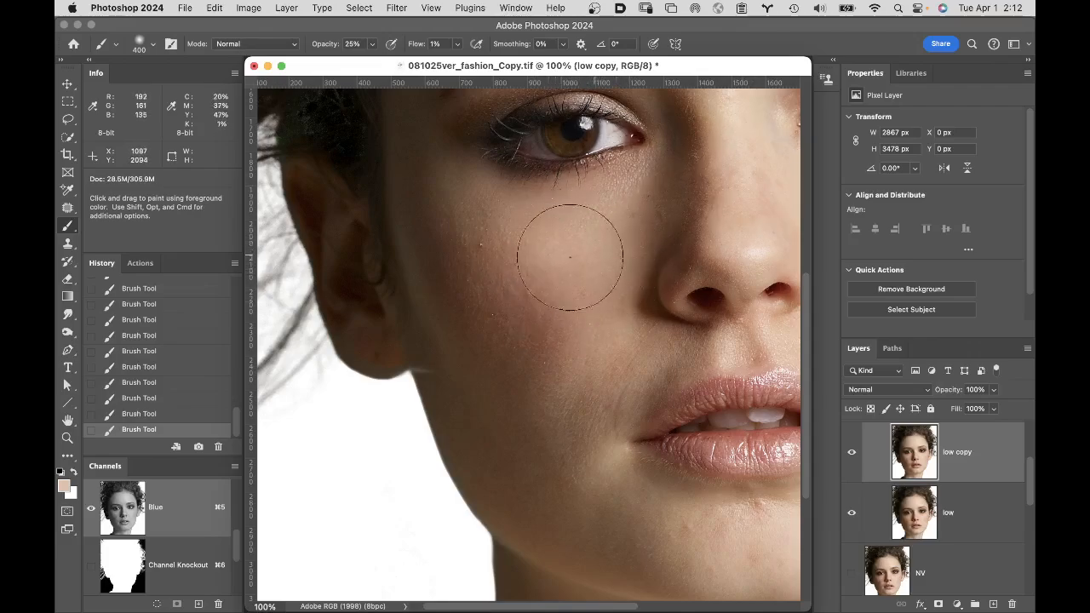
# Step: Sample the skin tone on the upper forehead near the hairline as the painting colour
pyautogui.moveTo(687, 161); pyautogui.dragTo(724, 436)
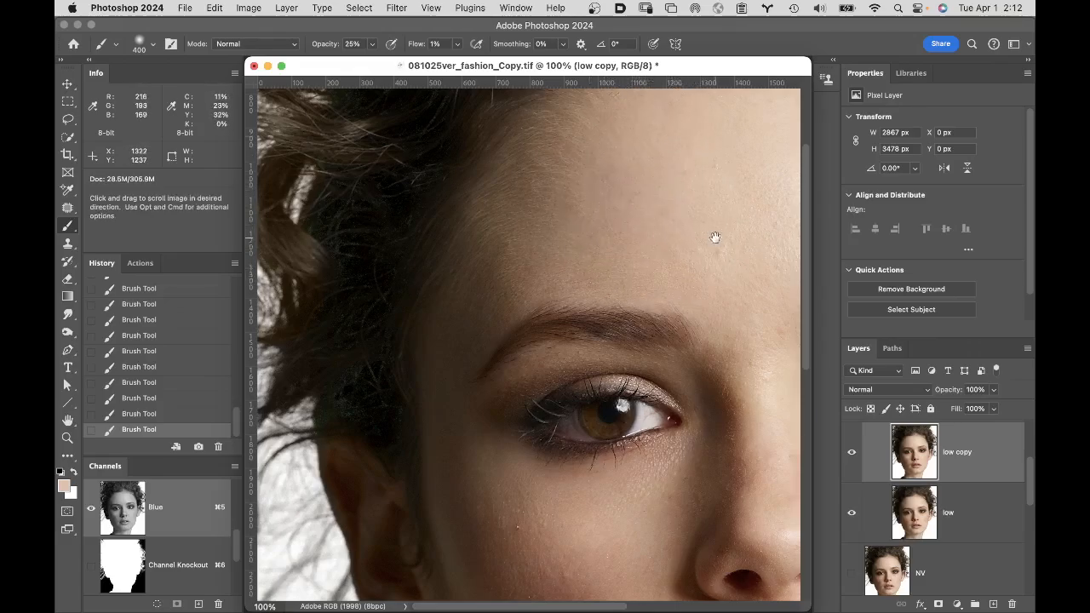
pyautogui.moveTo(710, 243); pyautogui.dragTo(645, 272)
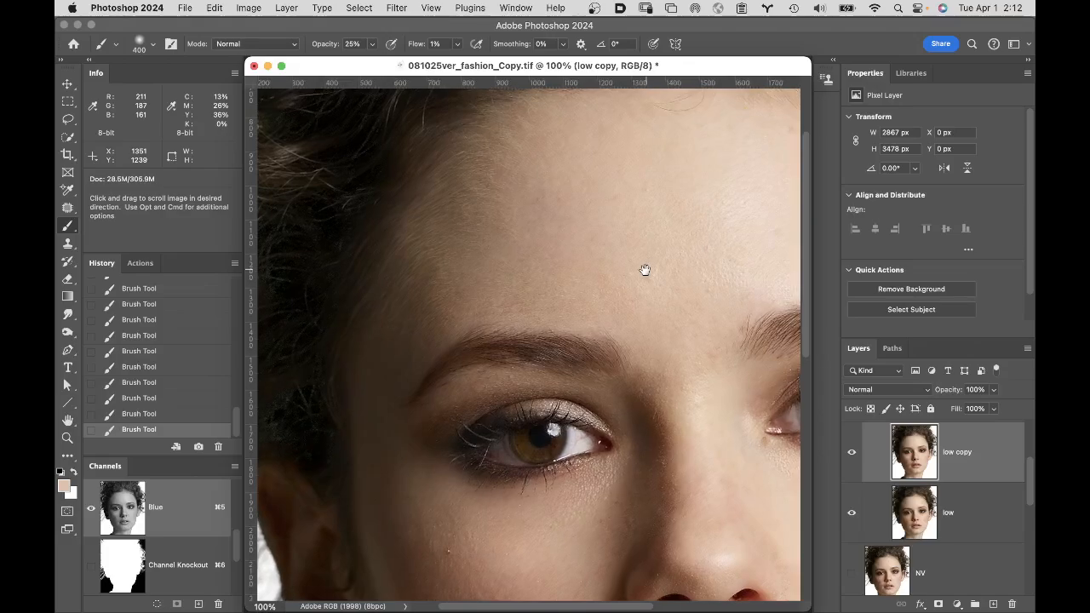
pyautogui.keyDown('alt'); pyautogui.click(578, 149); pyautogui.keyUp('alt')
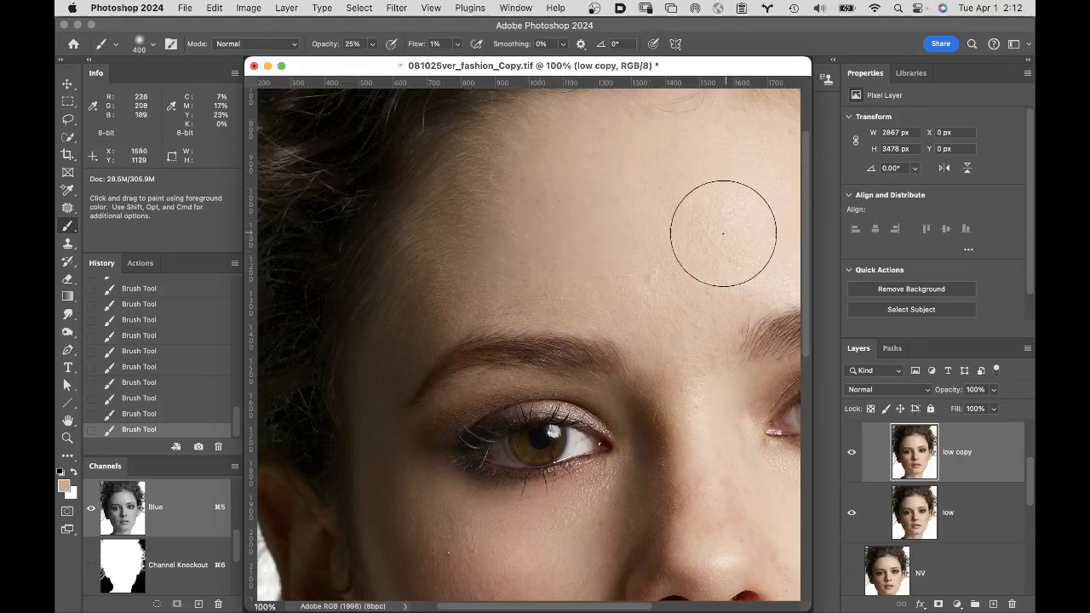
# Step: Blend the tonal transitions on the shaded side of the forehead with the Mixer Brush at 150 px
pyautogui.moveTo(564, 221); pyautogui.dragTo(637, 128)
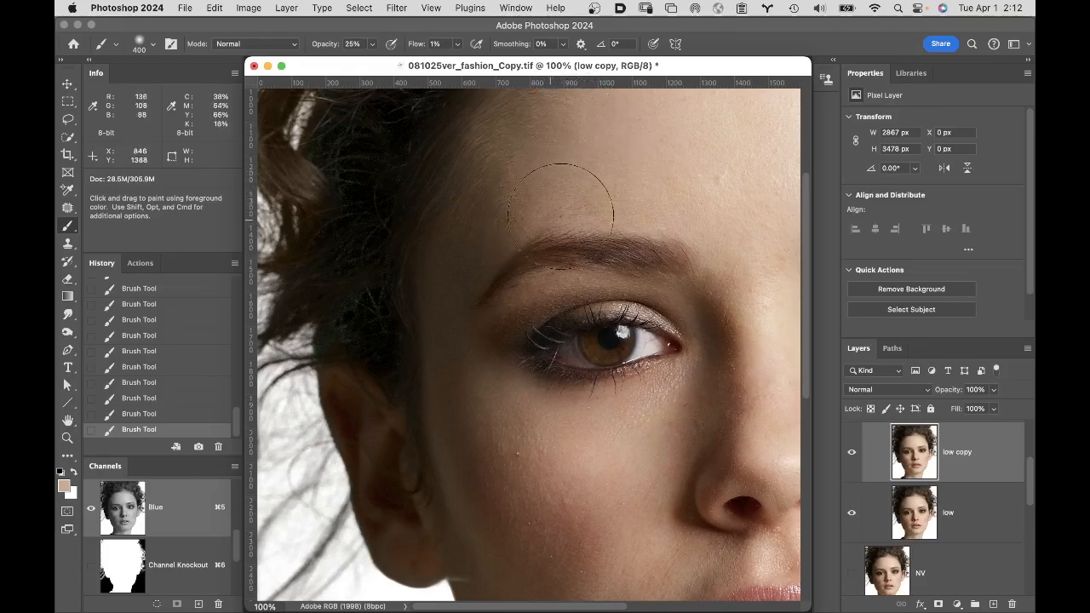
pyautogui.moveTo(608, 151); pyautogui.dragTo(627, 236)
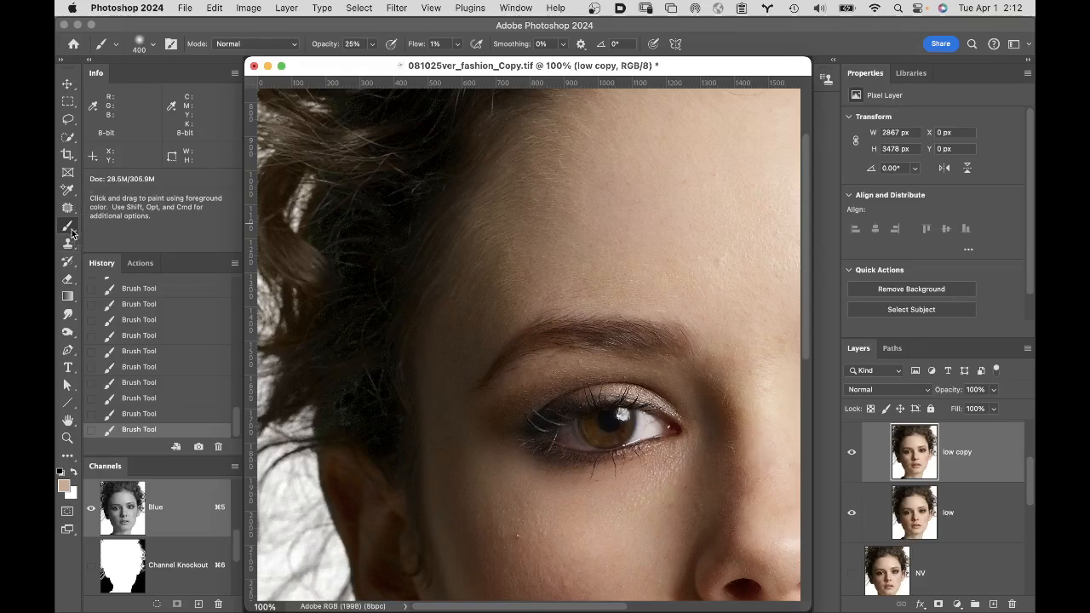
pyautogui.moveTo(70, 229)
pyautogui.mouseDown()
pyautogui.moveTo(94, 228)
pyautogui.moveTo(121, 281)
pyautogui.mouseUp()
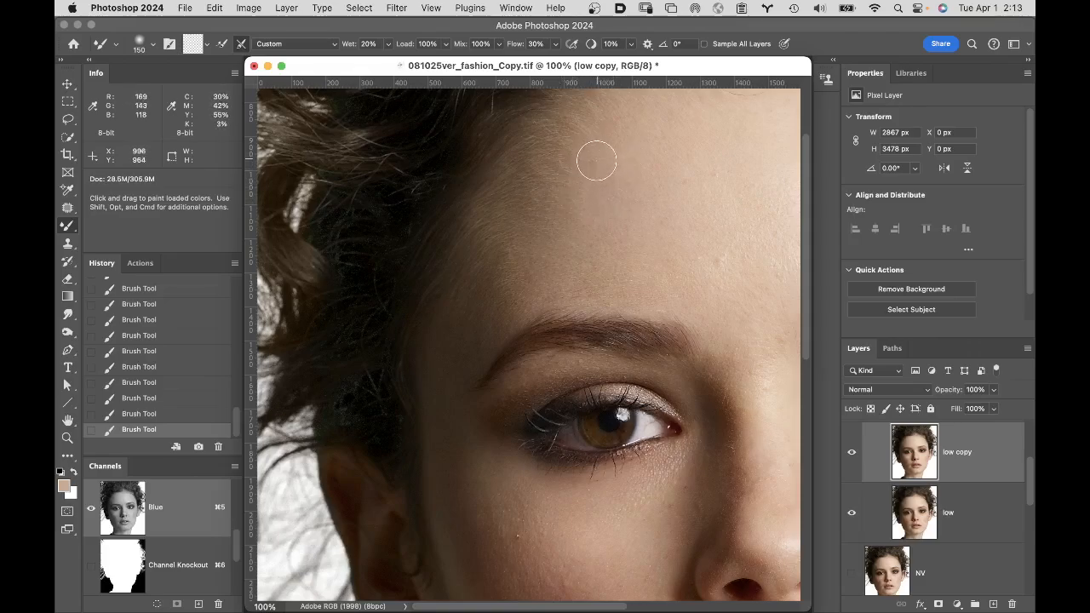
pyautogui.moveTo(594, 161); pyautogui.dragTo(545, 192)
pyautogui.moveTo(545, 192)
pyautogui.mouseDown()
pyautogui.moveTo(514, 203)
pyautogui.moveTo(518, 225)
pyautogui.moveTo(559, 232)
pyautogui.moveTo(562, 277)
pyautogui.mouseUp()
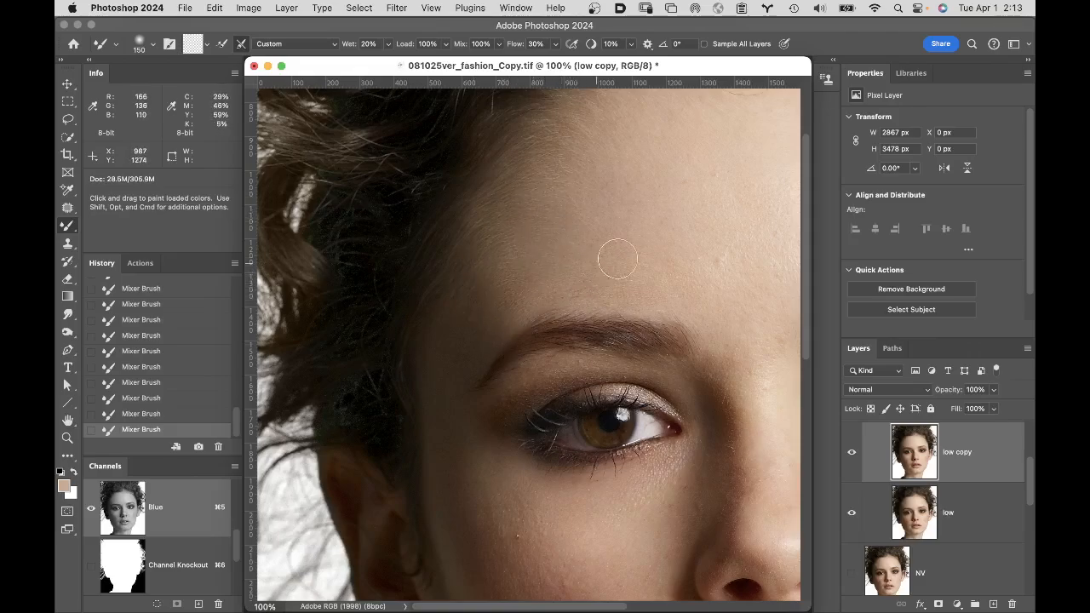
# Step: Compare the face with and without the low copy layer, up close and at 50% zoom
pyautogui.click(852, 460)
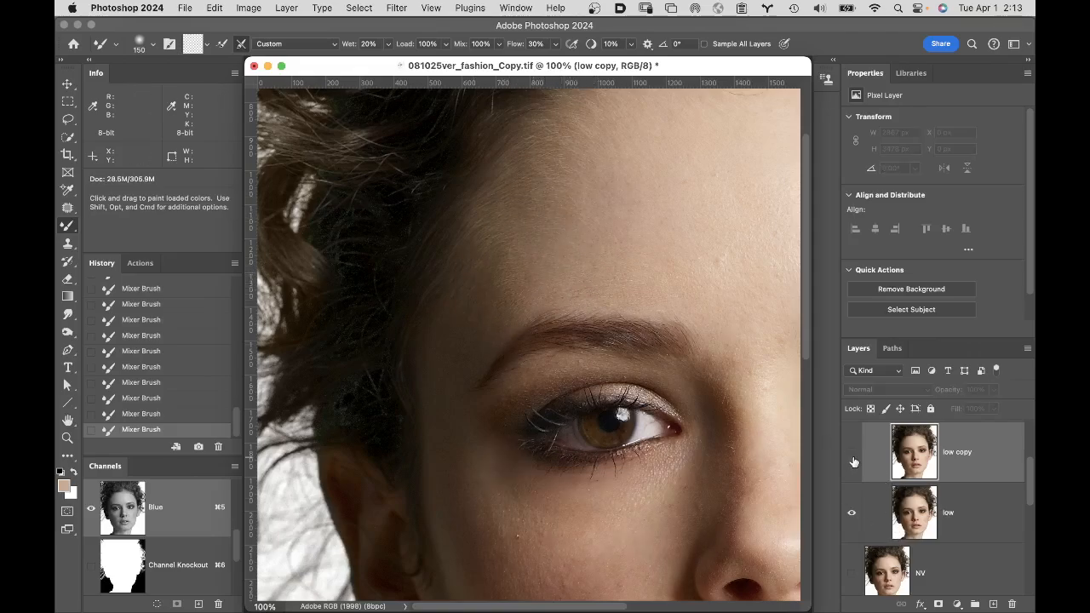
pyautogui.click(859, 472)
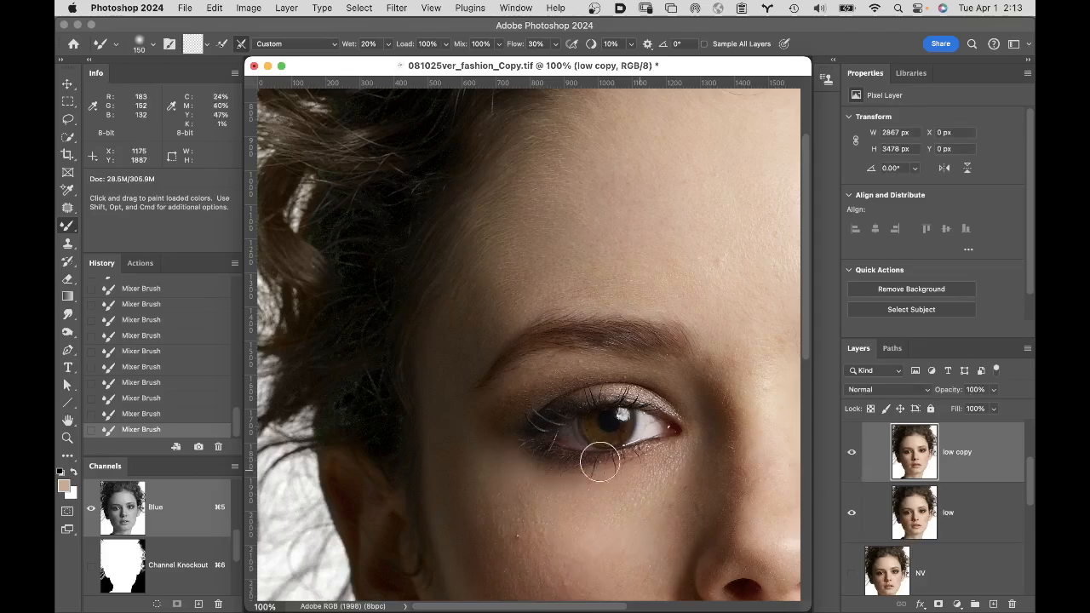
pyautogui.keyDown('alt'); pyautogui.click(588, 388); pyautogui.keyUp('alt')
pyautogui.keyDown('alt'); pyautogui.click(650, 411); pyautogui.keyUp('alt')
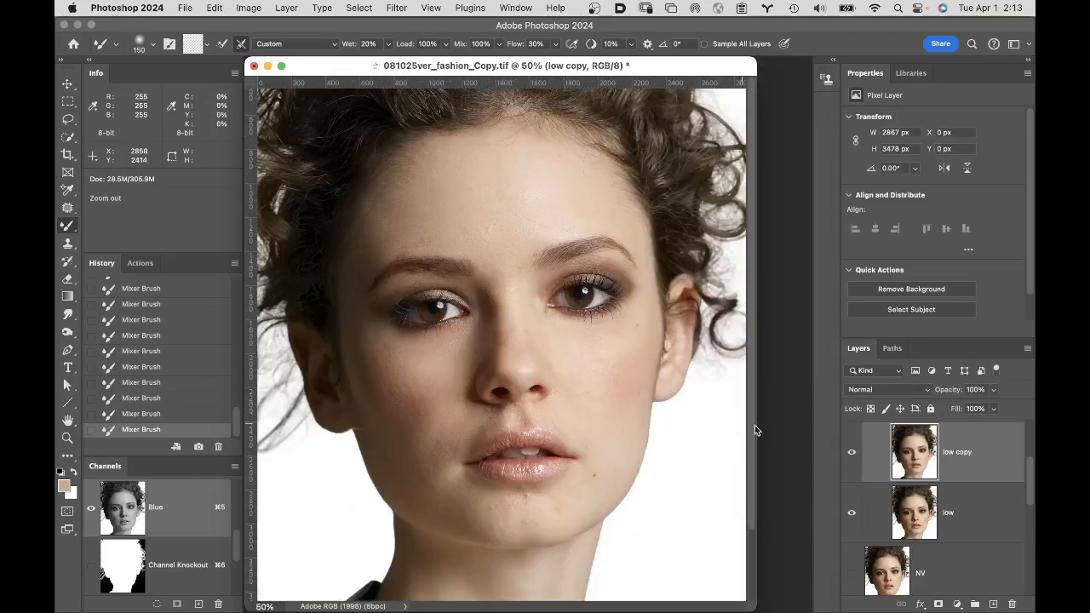
pyautogui.click(852, 461)
pyautogui.click(855, 462)
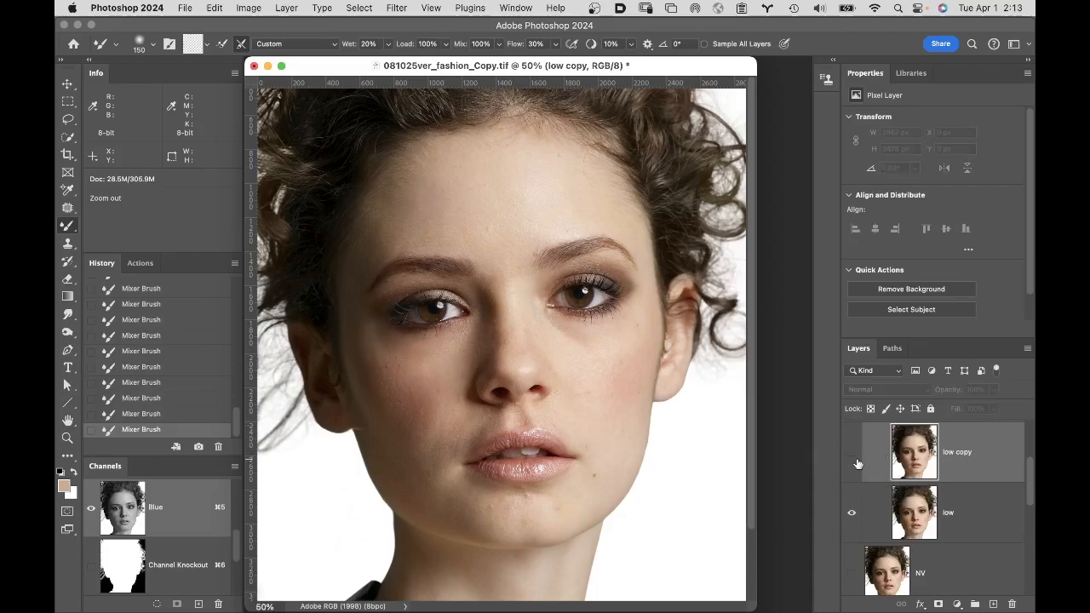
pyautogui.click(852, 453)
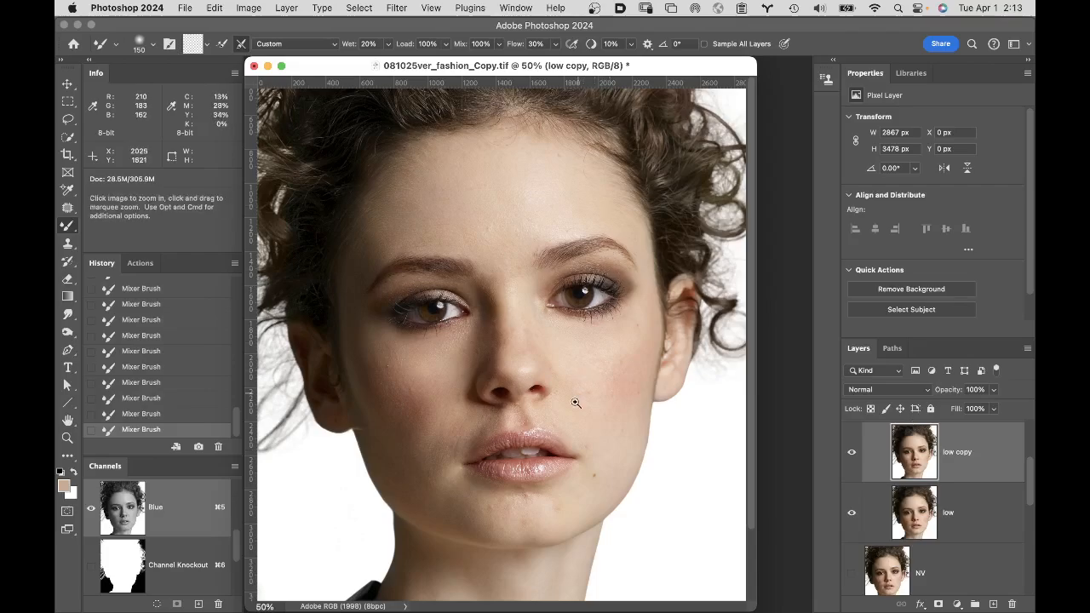
# Step: Switch to the Brush tool for the mouth area and hide the high copy, high and low layers, keeping low copy visible
pyautogui.click(463, 434)
pyautogui.click(493, 385)
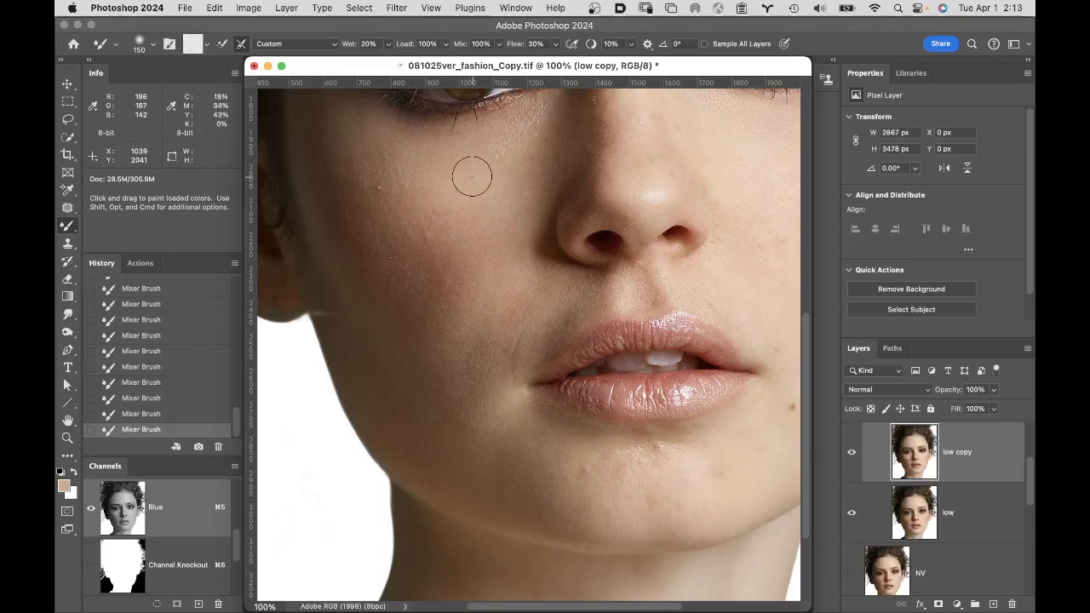
pyautogui.rightClick(67, 225)
pyautogui.click(107, 223)
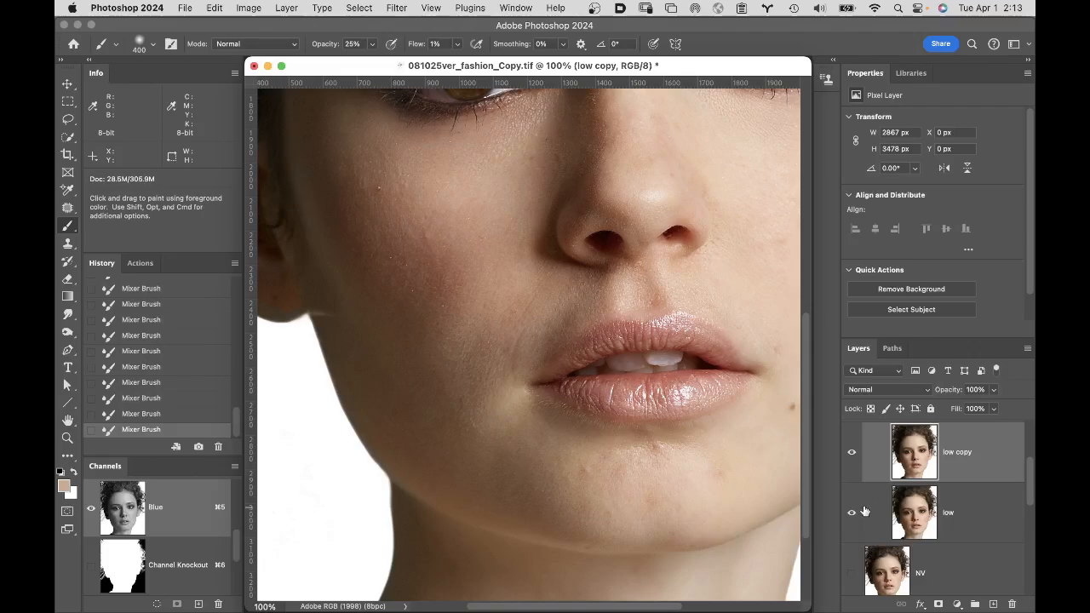
pyautogui.click(851, 454)
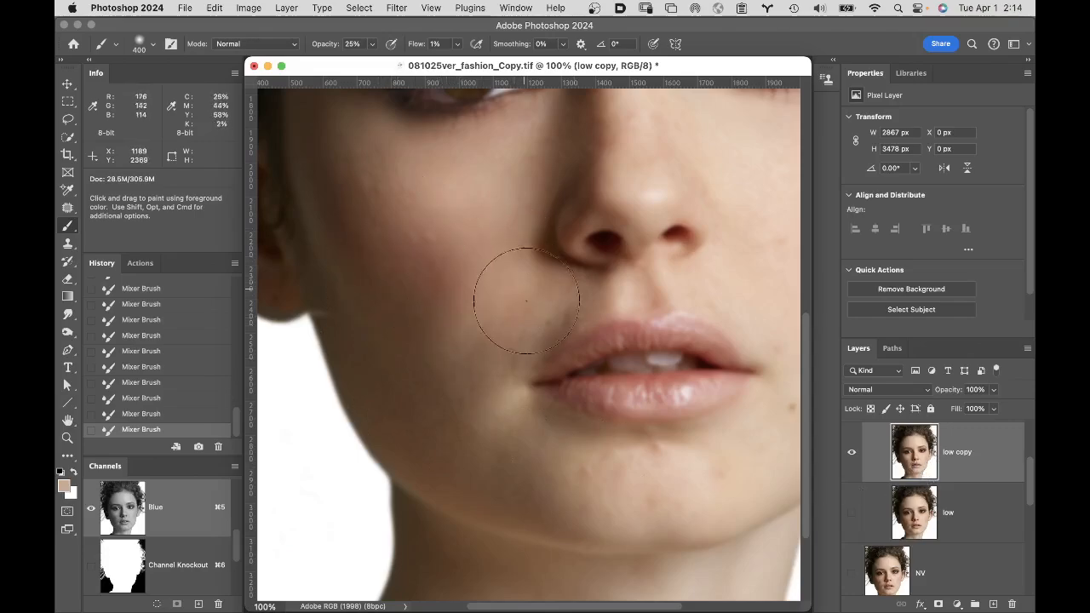
# Step: Reduce the brush to 100 px and sample the light skin tone on the cheek beside the nose
pyautogui.press('[')
pyautogui.press('[')
pyautogui.press('[')
pyautogui.press('[')
pyautogui.press('[')
pyautogui.press('[')
pyautogui.press('[')
pyautogui.press('alt')
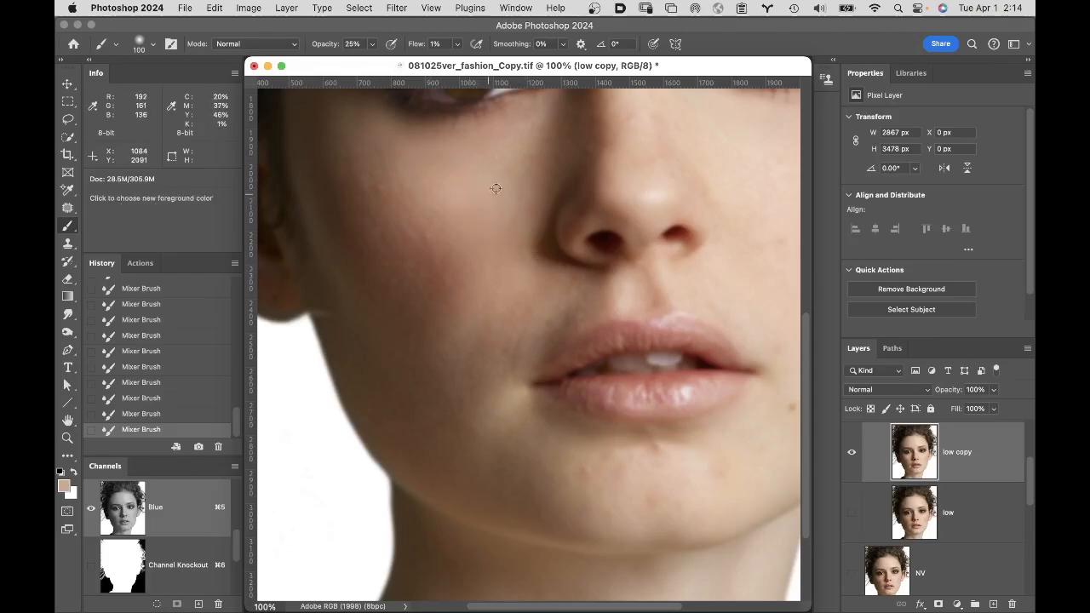
pyautogui.keyDown('alt'); pyautogui.click(480, 189); pyautogui.keyUp('alt')
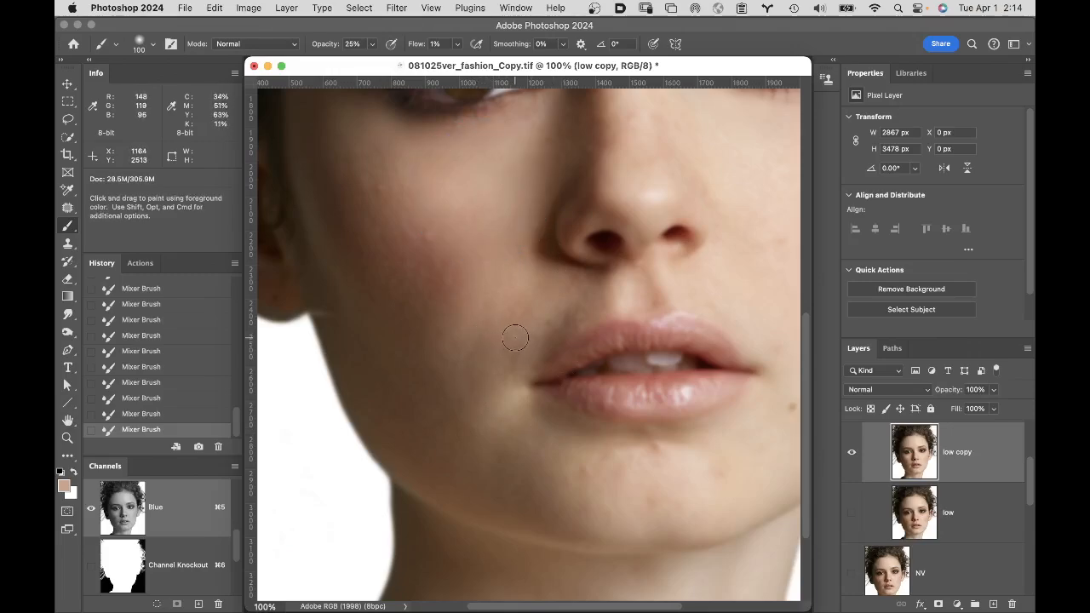
# Step: Paint the sampled tone over the shadows beside the nose, mouth corner and chin with a 200 px brush
pyautogui.press(']')
pyautogui.press(']')
pyautogui.press(']')
pyautogui.press(']')
pyautogui.moveTo(579, 304)
pyautogui.mouseDown()
pyautogui.moveTo(552, 313)
pyautogui.moveTo(529, 344)
pyautogui.mouseUp()
pyautogui.moveTo(529, 349)
pyautogui.mouseDown()
pyautogui.moveTo(514, 376)
pyautogui.moveTo(511, 357)
pyautogui.mouseUp()
pyautogui.moveTo(513, 356)
pyautogui.mouseDown()
pyautogui.moveTo(511, 387)
pyautogui.moveTo(509, 354)
pyautogui.mouseUp()
pyautogui.moveTo(511, 353); pyautogui.dragTo(504, 376)
pyautogui.moveTo(510, 373)
pyautogui.mouseDown()
pyautogui.moveTo(502, 348)
pyautogui.moveTo(469, 395)
pyautogui.moveTo(497, 331)
pyautogui.mouseUp()
pyautogui.moveTo(501, 347)
pyautogui.mouseDown()
pyautogui.moveTo(493, 322)
pyautogui.moveTo(543, 325)
pyautogui.mouseUp()
pyautogui.moveTo(609, 275)
pyautogui.mouseDown()
pyautogui.moveTo(553, 308)
pyautogui.moveTo(516, 351)
pyautogui.moveTo(507, 345)
pyautogui.moveTo(525, 283)
pyautogui.moveTo(518, 259)
pyautogui.moveTo(514, 286)
pyautogui.moveTo(506, 252)
pyautogui.moveTo(489, 375)
pyautogui.moveTo(529, 309)
pyautogui.moveTo(478, 270)
pyautogui.moveTo(484, 220)
pyautogui.moveTo(492, 246)
pyautogui.moveTo(478, 272)
pyautogui.moveTo(507, 214)
pyautogui.moveTo(454, 224)
pyautogui.moveTo(517, 252)
pyautogui.moveTo(502, 238)
pyautogui.moveTo(492, 354)
pyautogui.moveTo(527, 358)
pyautogui.moveTo(499, 287)
pyautogui.moveTo(492, 410)
pyautogui.mouseUp()
pyautogui.moveTo(472, 360)
pyautogui.mouseDown()
pyautogui.moveTo(481, 358)
pyautogui.moveTo(491, 407)
pyautogui.moveTo(503, 343)
pyautogui.moveTo(481, 377)
pyautogui.moveTo(491, 305)
pyautogui.moveTo(521, 403)
pyautogui.moveTo(518, 323)
pyautogui.moveTo(516, 357)
pyautogui.mouseUp()
pyautogui.moveTo(700, 472); pyautogui.dragTo(644, 481)
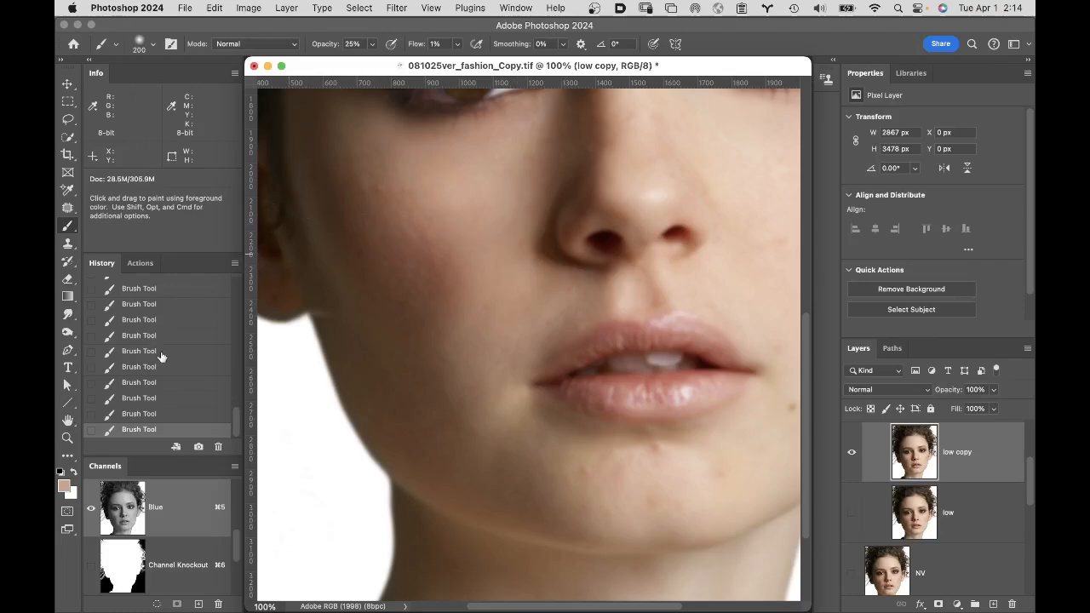
# Step: Revert to an earlier brush stroke, sample the darker skin near the mouth corner and paint it over the lower cheek
pyautogui.click(189, 324)
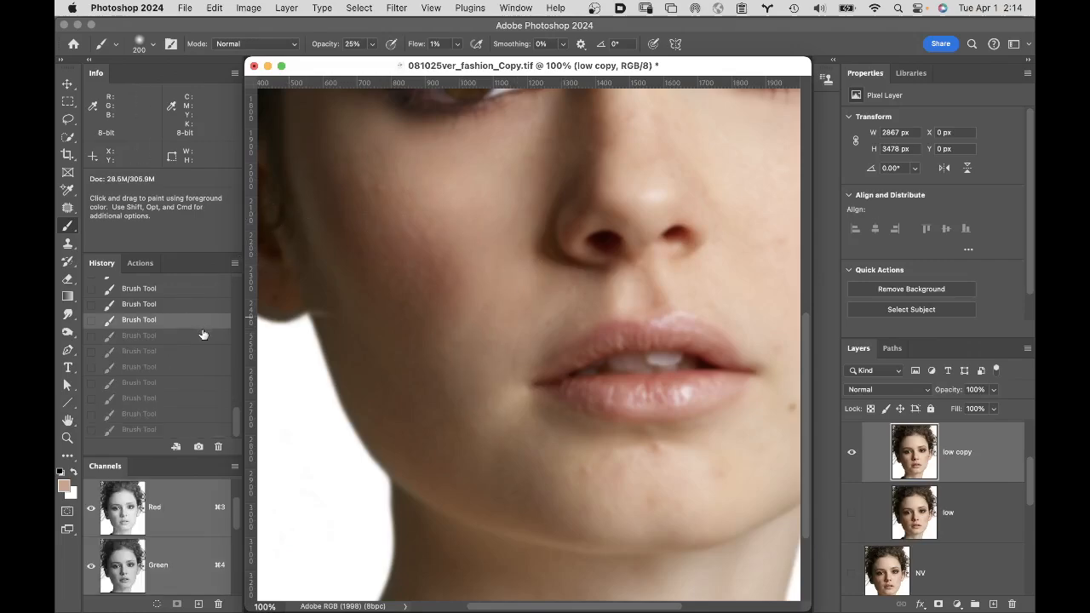
pyautogui.keyDown('alt'); pyautogui.click(487, 364); pyautogui.keyUp('alt')
pyautogui.moveTo(484, 341)
pyautogui.mouseDown()
pyautogui.moveTo(451, 339)
pyautogui.moveTo(464, 341)
pyautogui.moveTo(474, 312)
pyautogui.mouseUp()
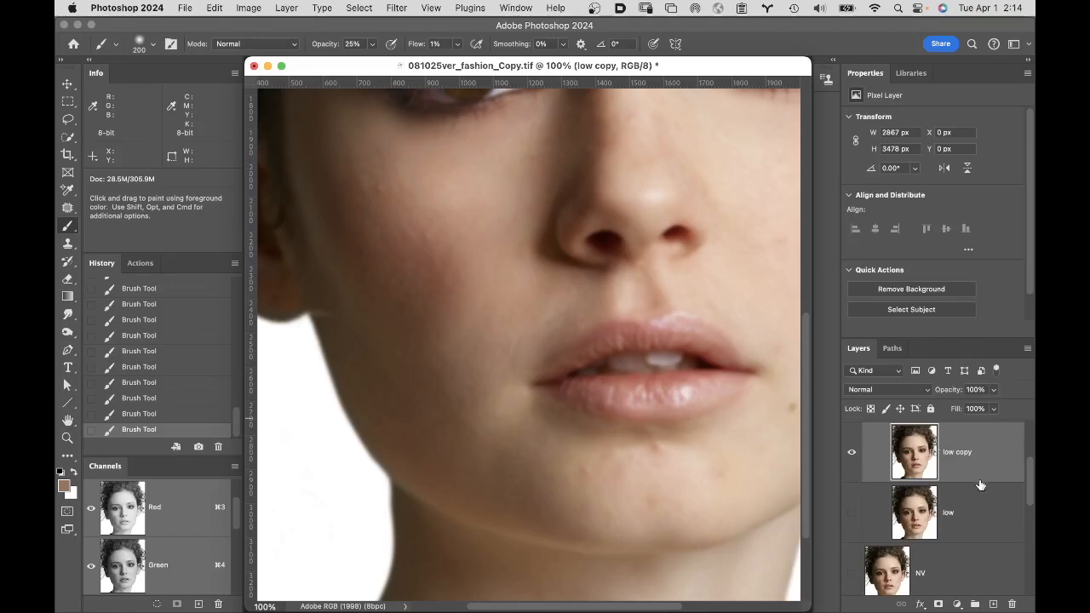
# Step: Show the high copy and high layers again and check the result with the low copy layer off and on
pyautogui.scroll(3, 1024, 482)
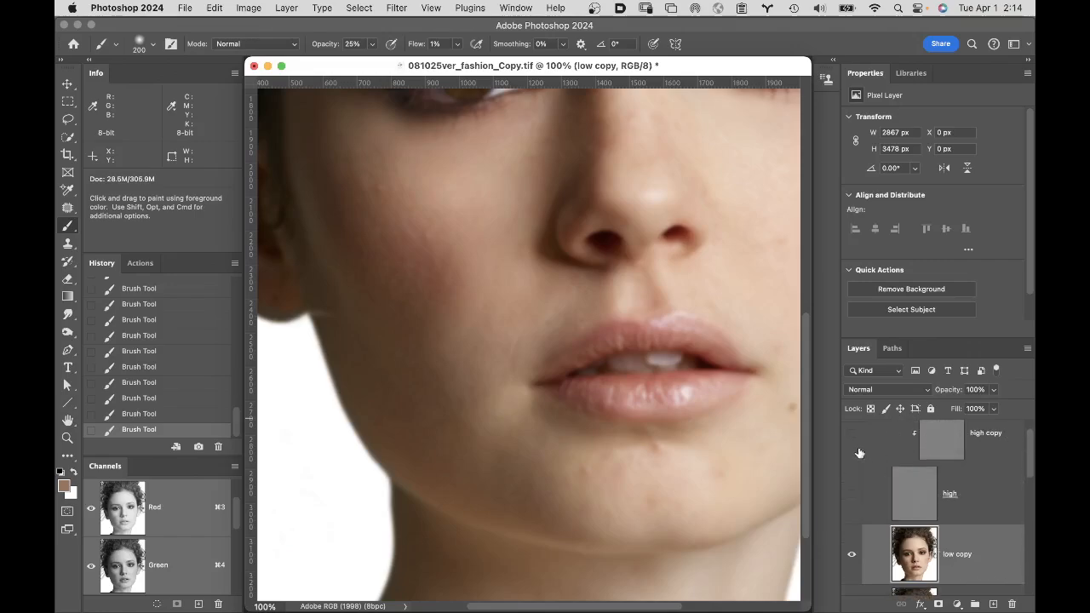
pyautogui.moveTo(853, 434); pyautogui.dragTo(852, 493)
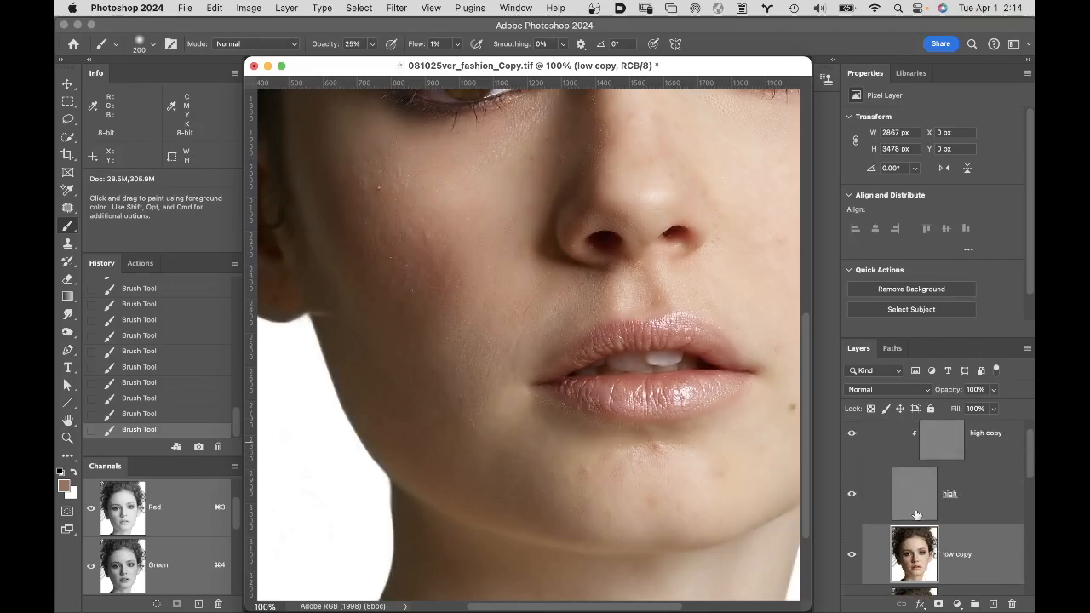
pyautogui.click(854, 556)
pyautogui.click(854, 557)
pyautogui.moveTo(1028, 460); pyautogui.dragTo(1032, 486)
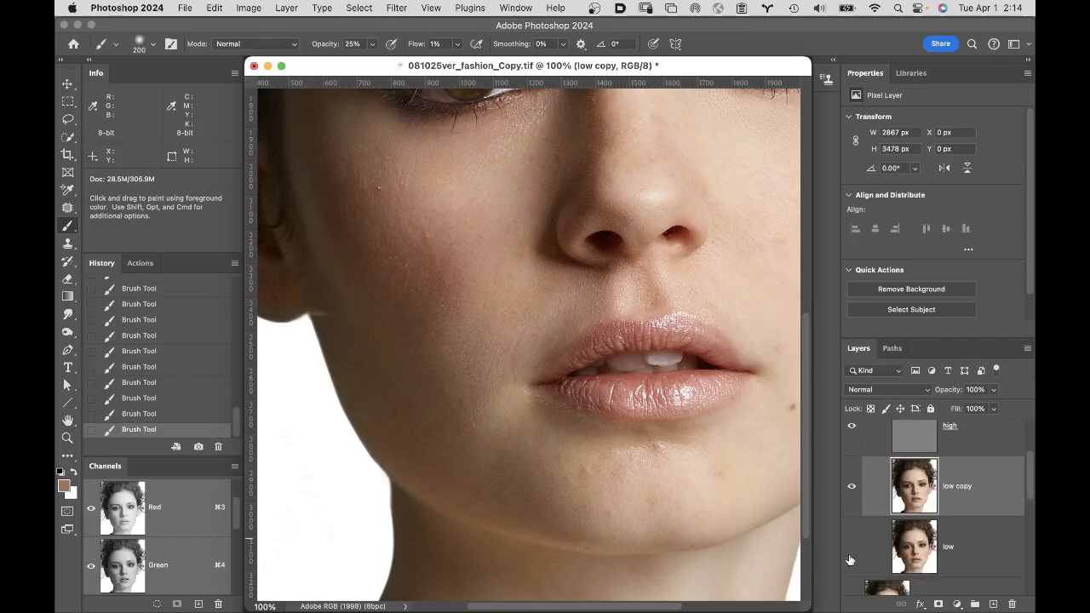
# Step: Show the low layer again and compare the lower face with the low copy layer off and on
pyautogui.click(852, 495)
pyautogui.click(852, 496)
pyautogui.click(853, 496)
pyautogui.click(852, 496)
pyautogui.click(852, 496)
pyautogui.click(852, 497)
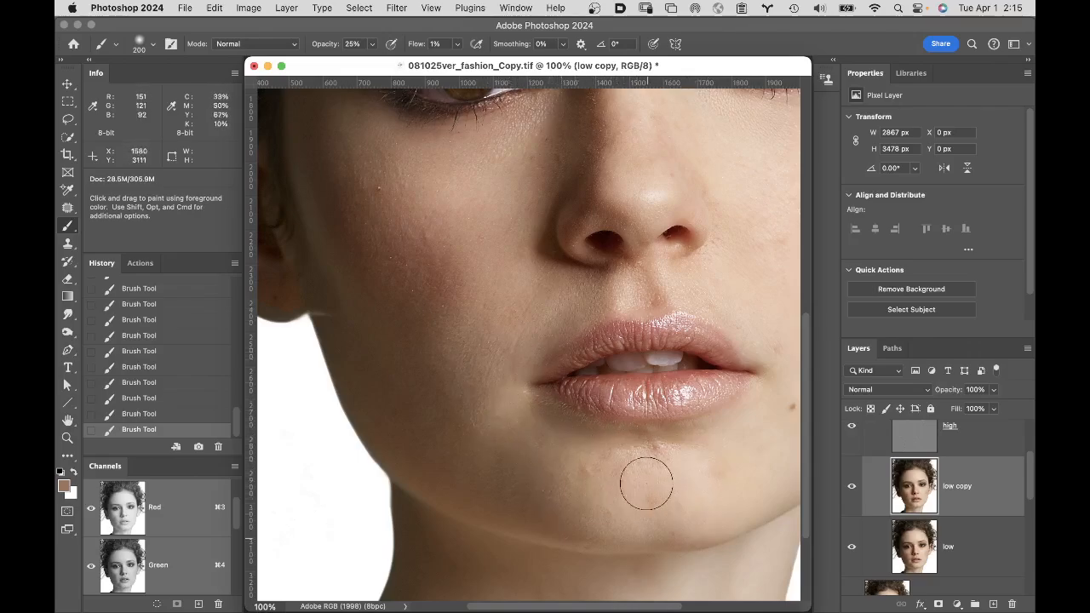
pyautogui.moveTo(737, 295)
pyautogui.mouseDown()
pyautogui.moveTo(618, 435)
pyautogui.moveTo(652, 431)
pyautogui.mouseUp()
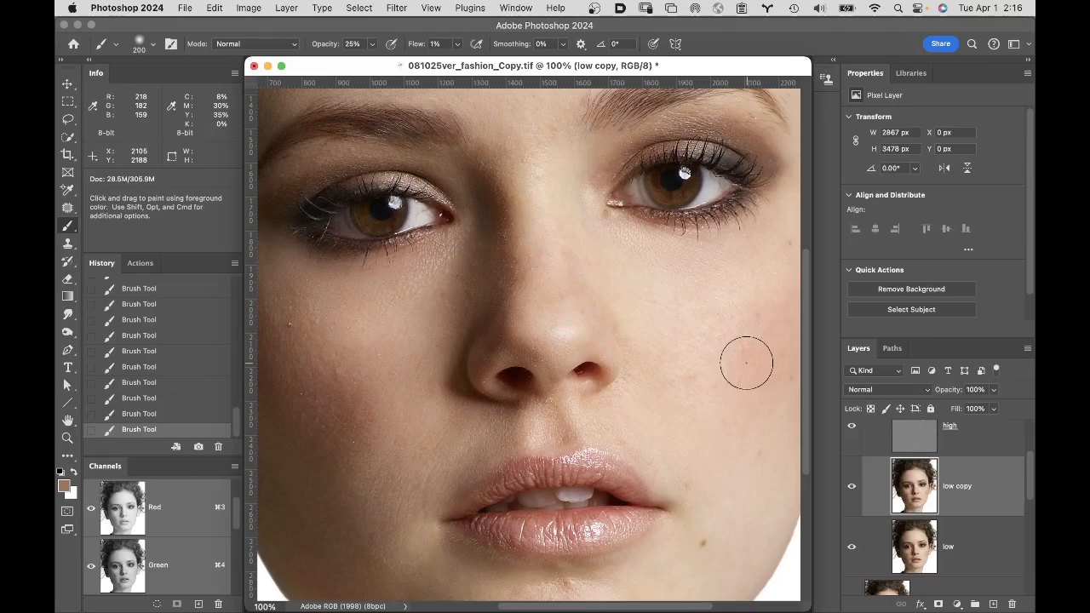
pyautogui.press('space')
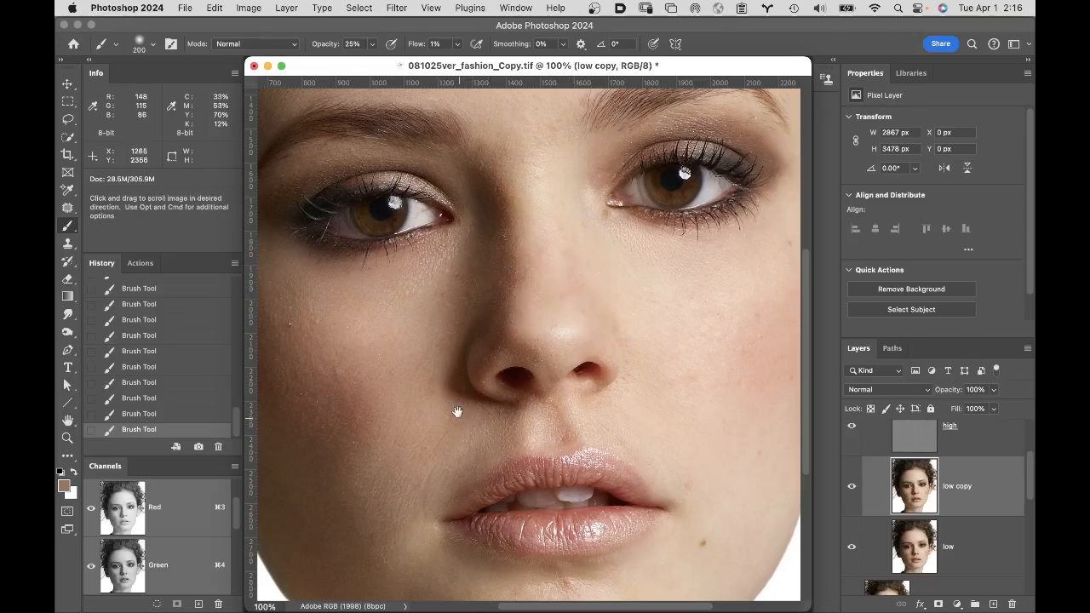
pyautogui.moveTo(458, 415); pyautogui.dragTo(559, 188)
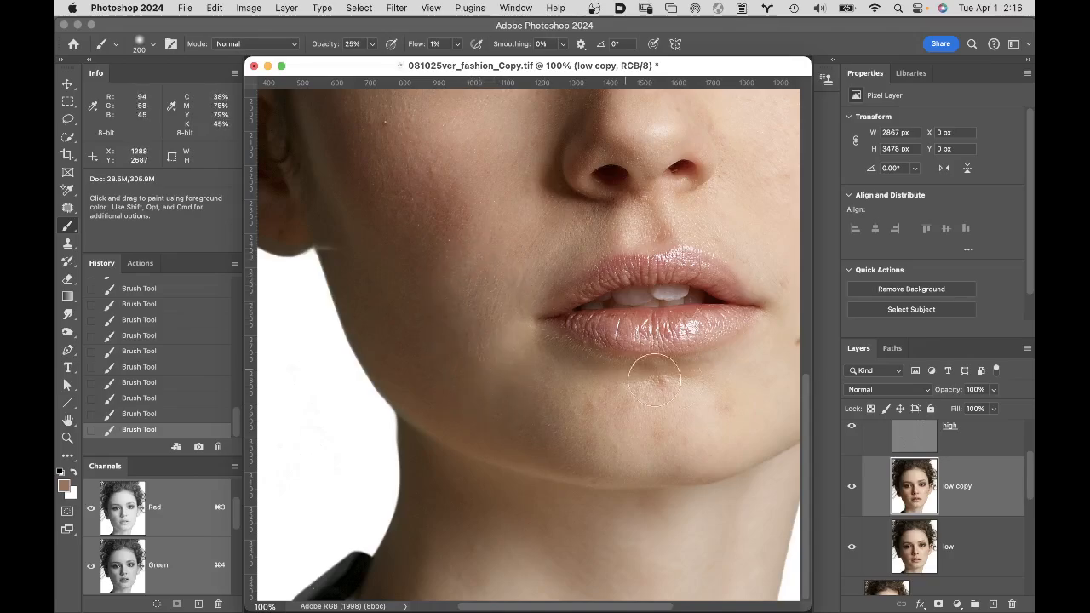
# Step: Create a Soft Light layer named "tonal retouch large" at the top of the FS group, filled with the mode's neutral gray
pyautogui.moveTo(1033, 469); pyautogui.dragTo(1030, 409)
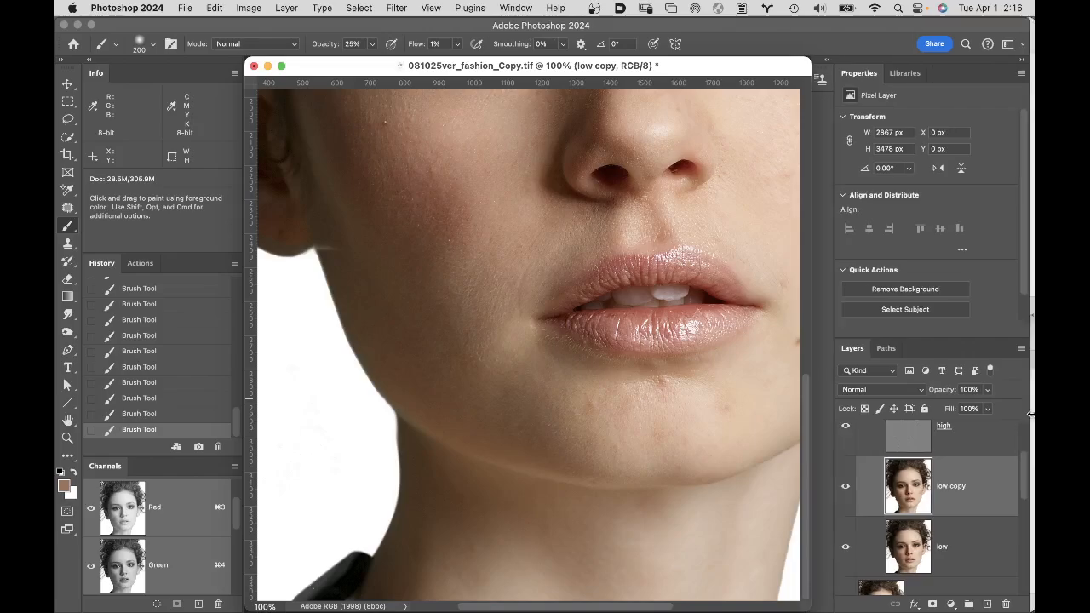
pyautogui.scroll(3, 1026, 451)
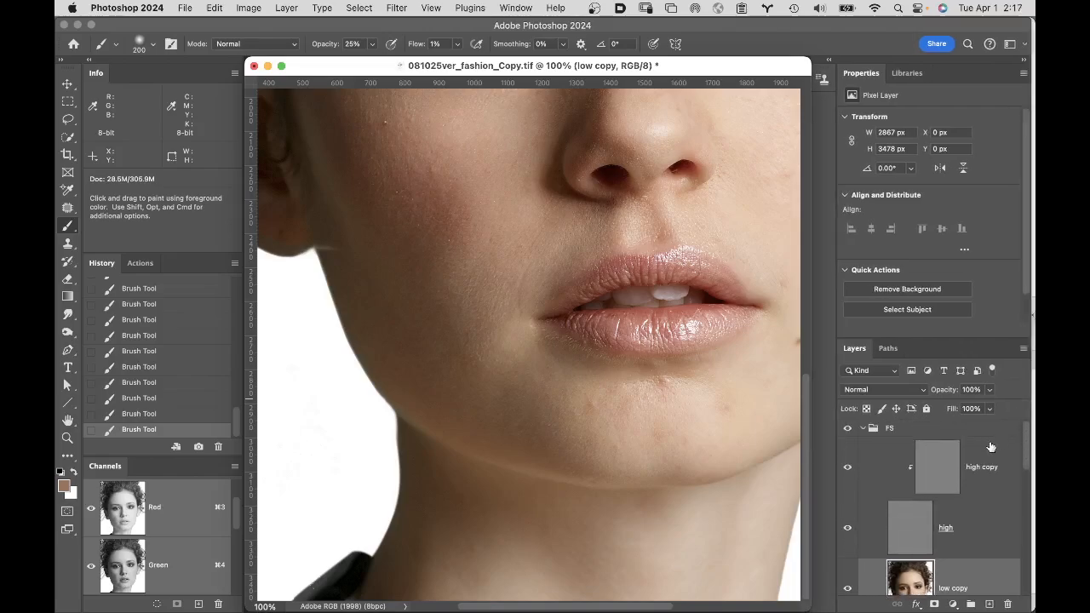
pyautogui.click(956, 428)
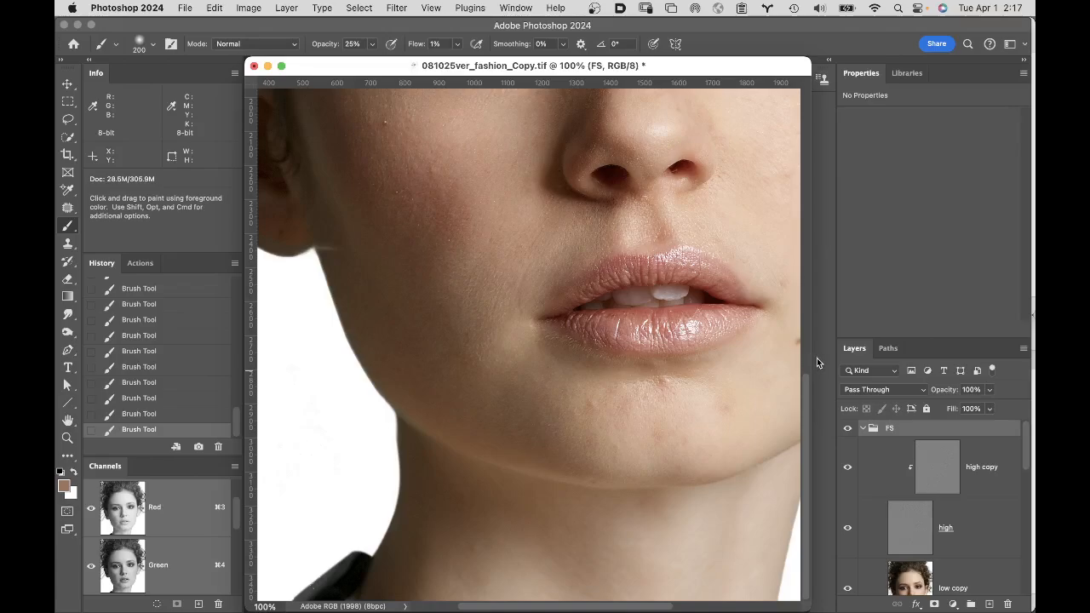
pyautogui.keyDown('alt'); pyautogui.click(989, 604); pyautogui.keyUp('alt')
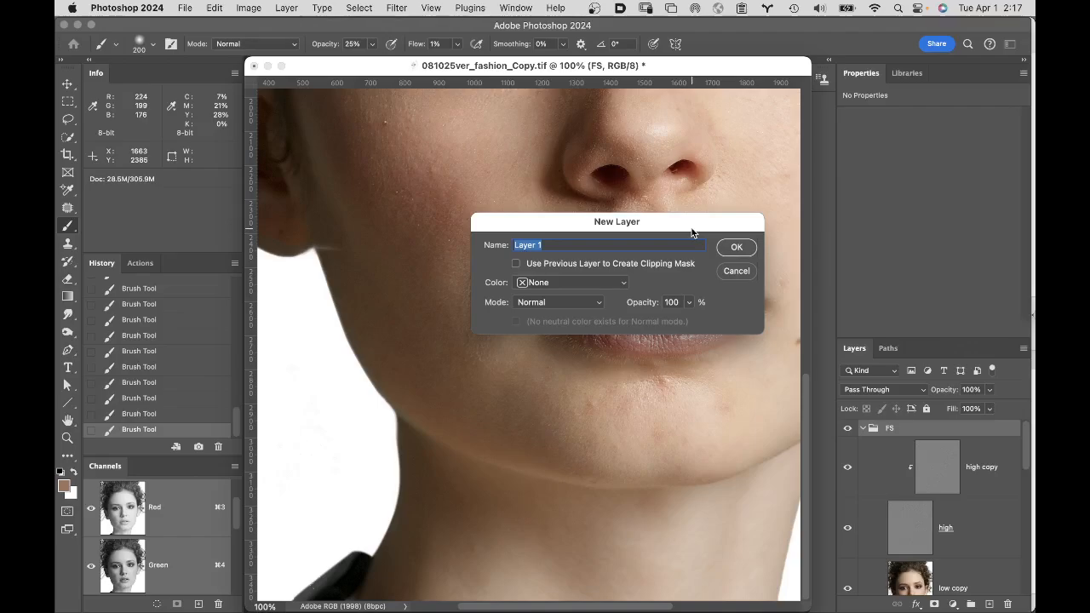
pyautogui.write('tonal retouch large')
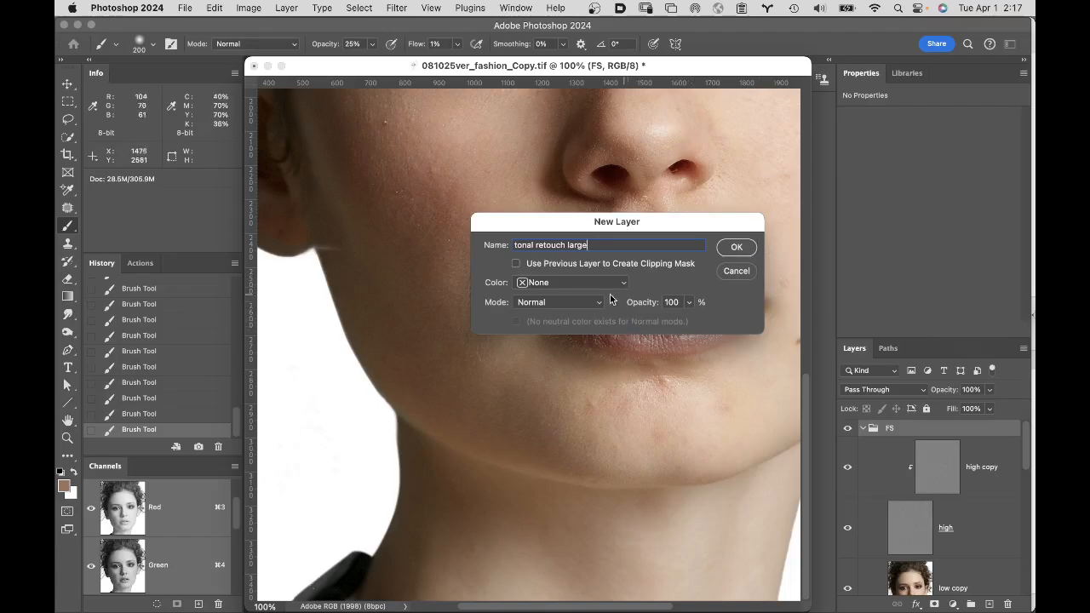
pyautogui.click(584, 303)
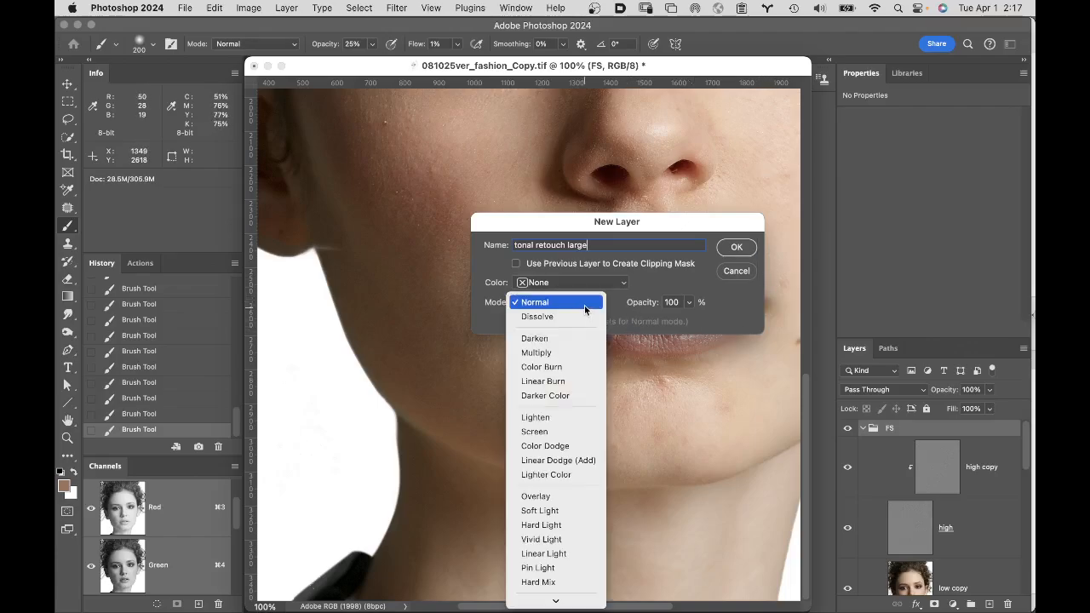
pyautogui.click(553, 510)
pyautogui.click(515, 323)
pyautogui.click(735, 247)
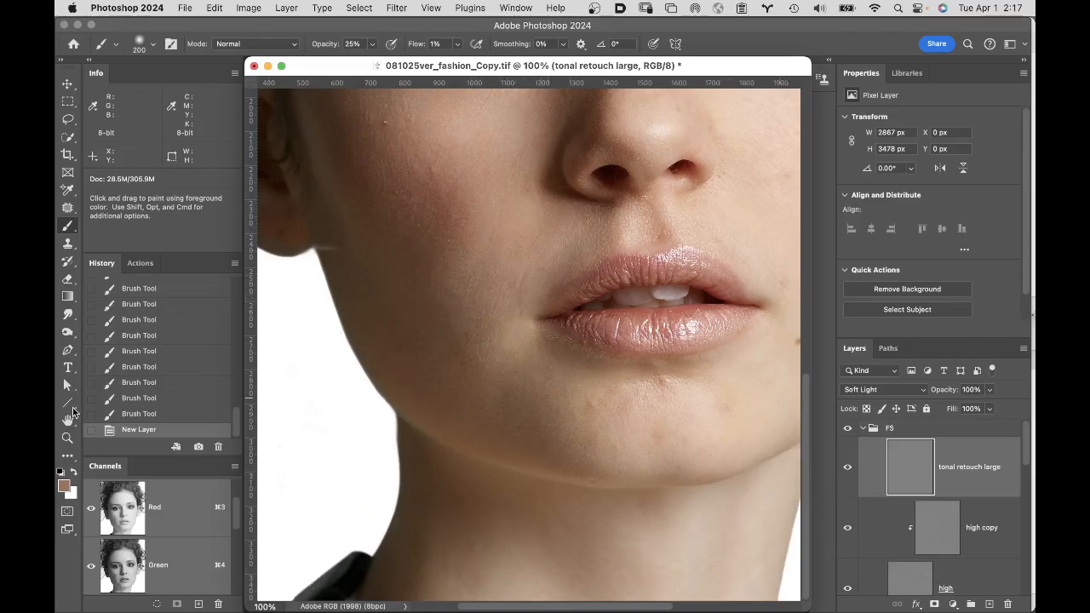
# Step: Set the foreground color to a light skin tone sampled from the cheek, with 19% saturation and 94% brightness
pyautogui.click(64, 486)
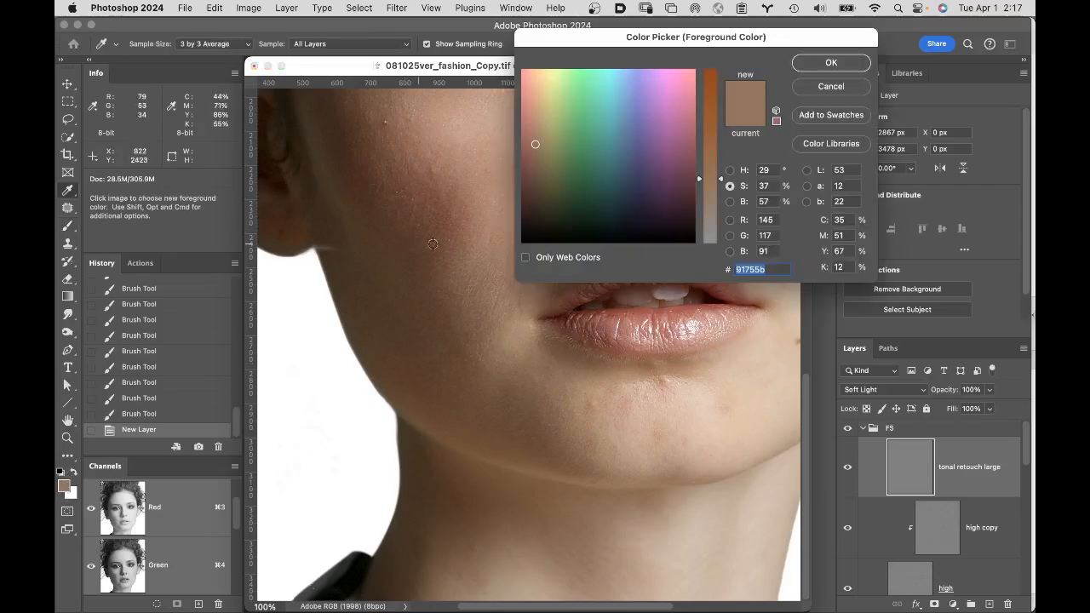
pyautogui.click(498, 226)
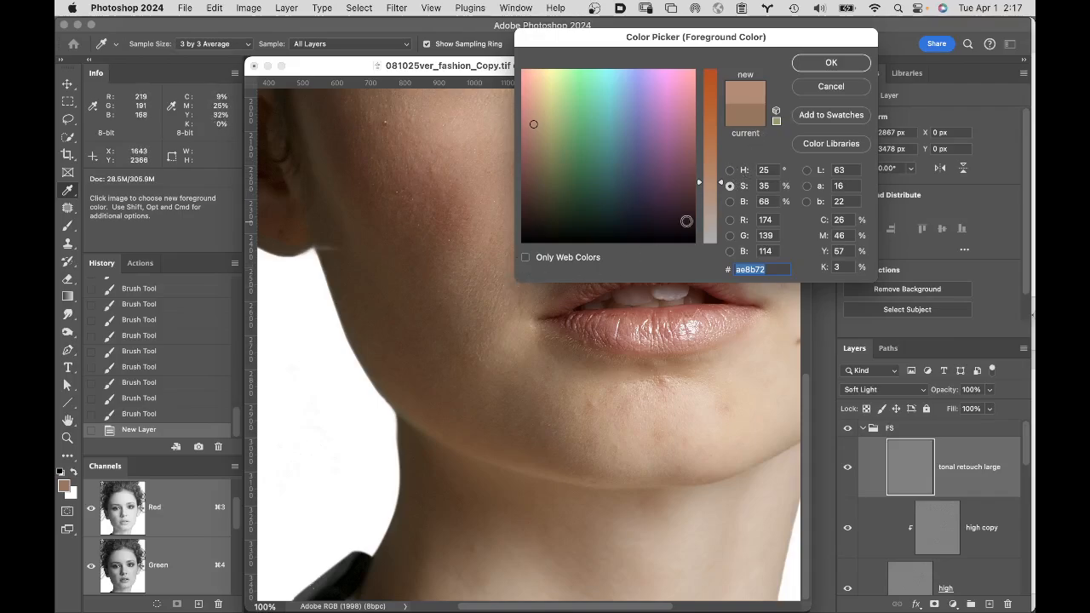
pyautogui.moveTo(722, 184)
pyautogui.mouseDown()
pyautogui.moveTo(720, 225)
pyautogui.moveTo(730, 204)
pyautogui.mouseUp()
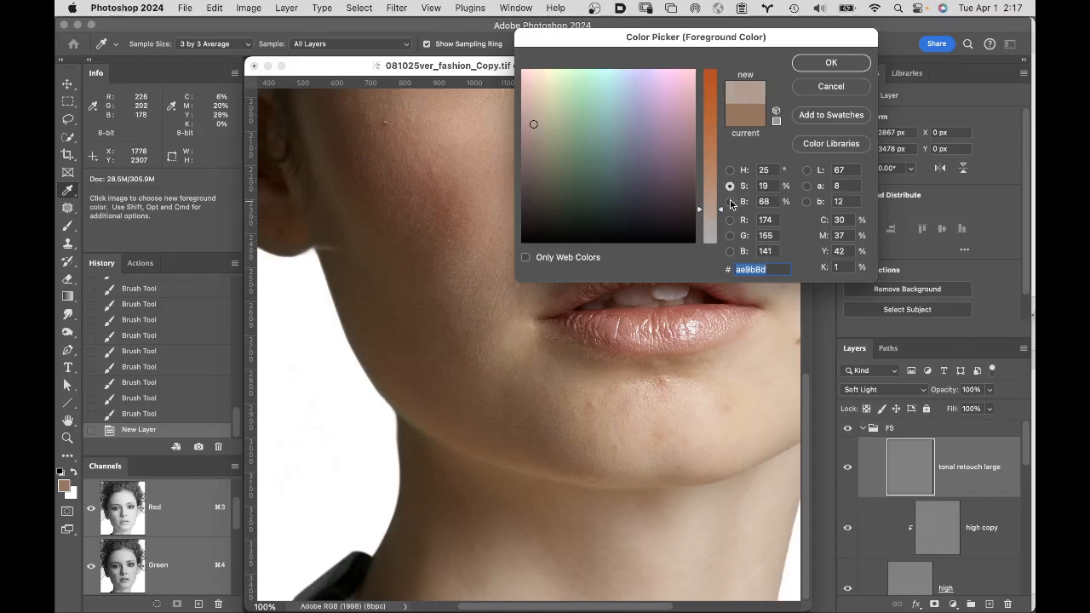
pyautogui.click(730, 202)
pyautogui.moveTo(721, 124); pyautogui.dragTo(722, 82)
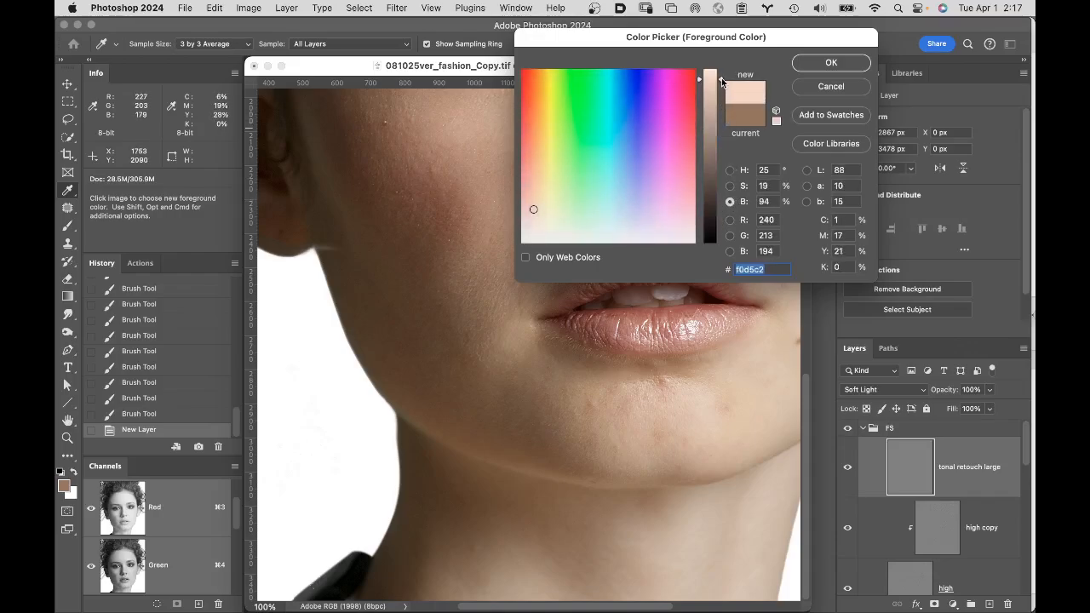
pyautogui.click(826, 63)
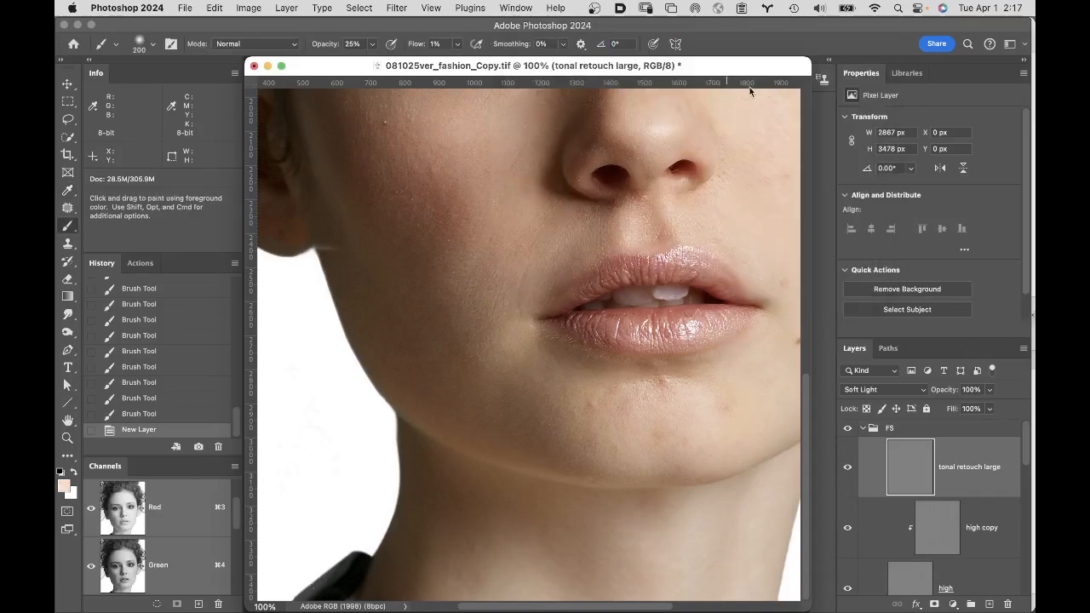
# Step: Set the background color to a dark brown sampled from the cheek skin, with 41% saturation and 18% brightness
pyautogui.click(72, 492)
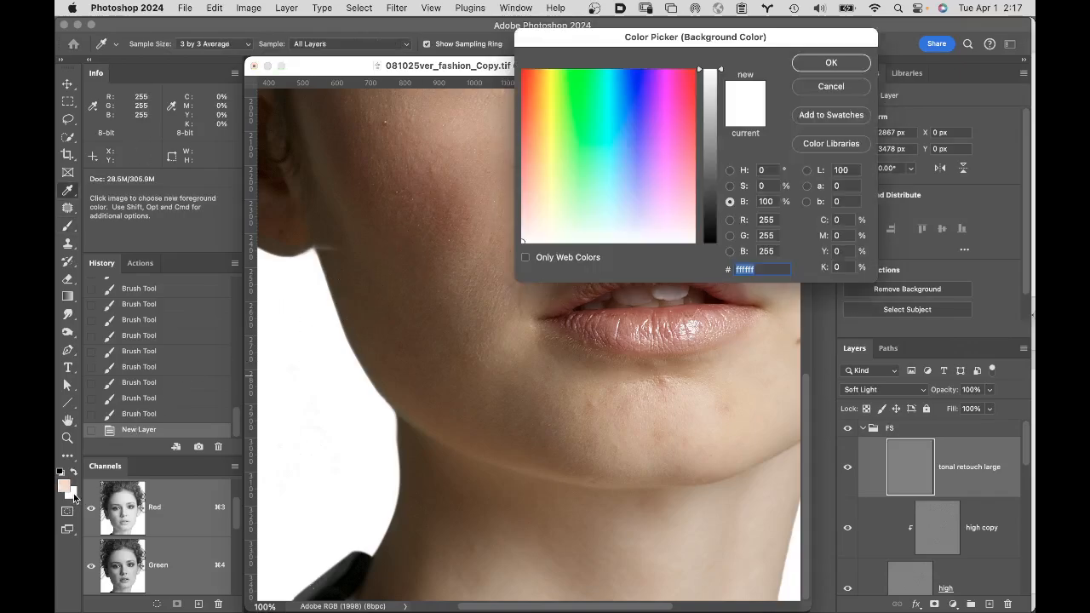
pyautogui.click(499, 242)
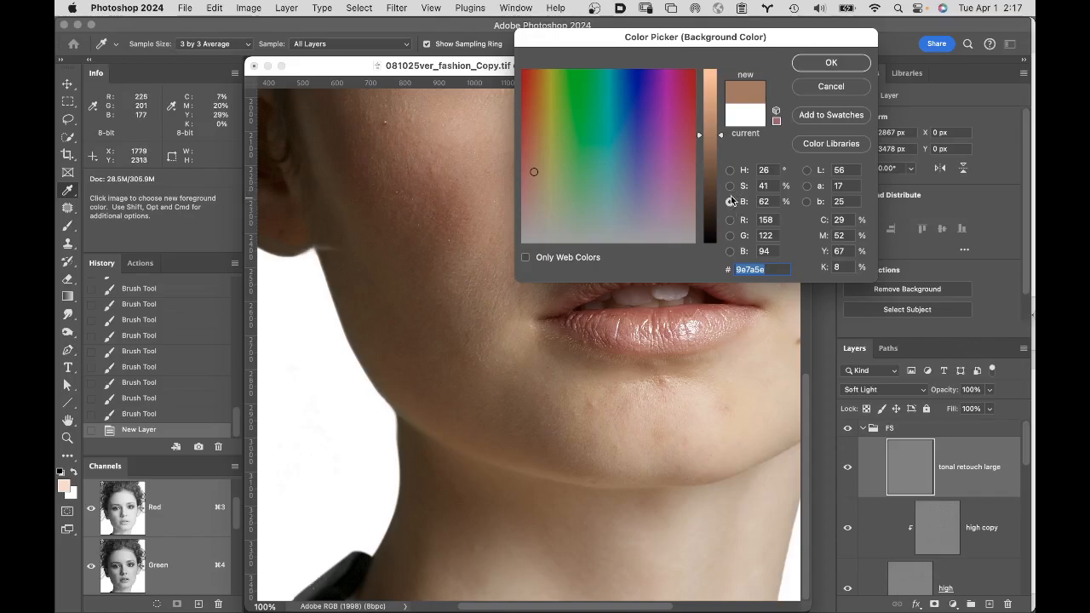
pyautogui.moveTo(716, 135); pyautogui.dragTo(711, 211)
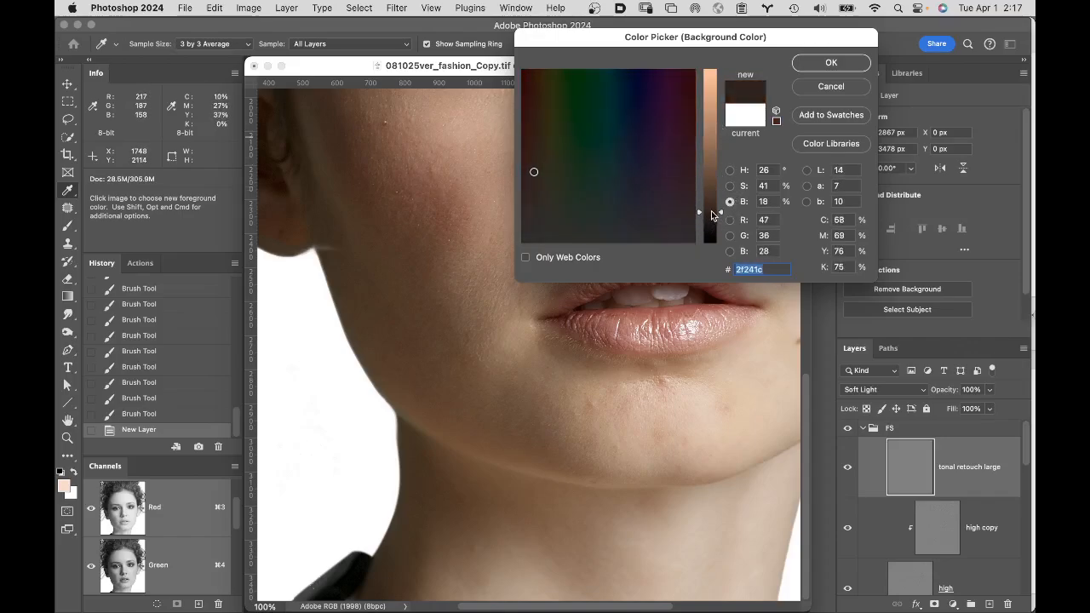
pyautogui.click(731, 186)
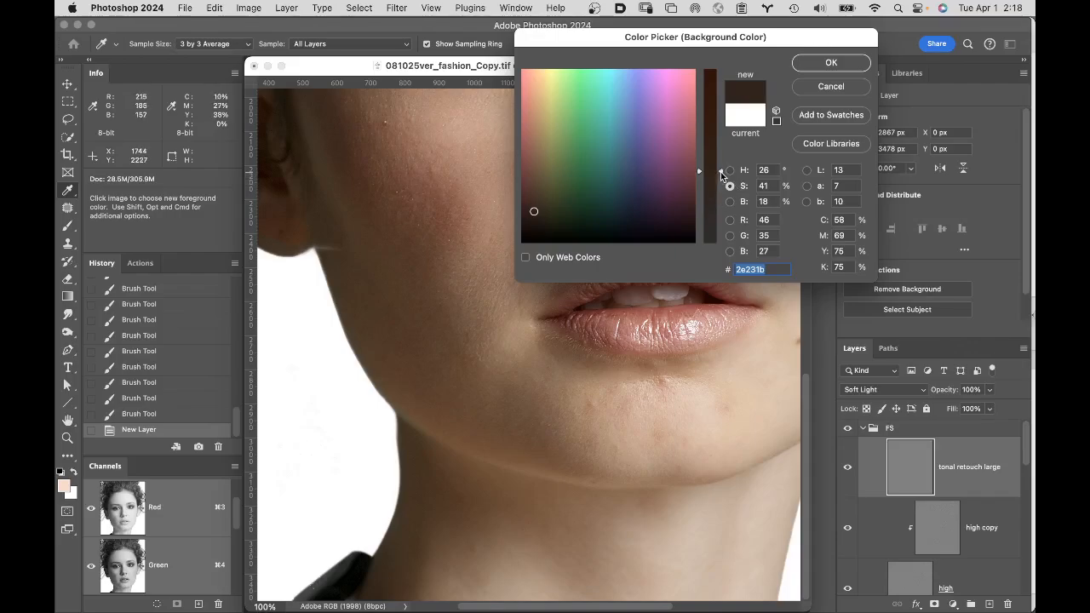
pyautogui.click(842, 64)
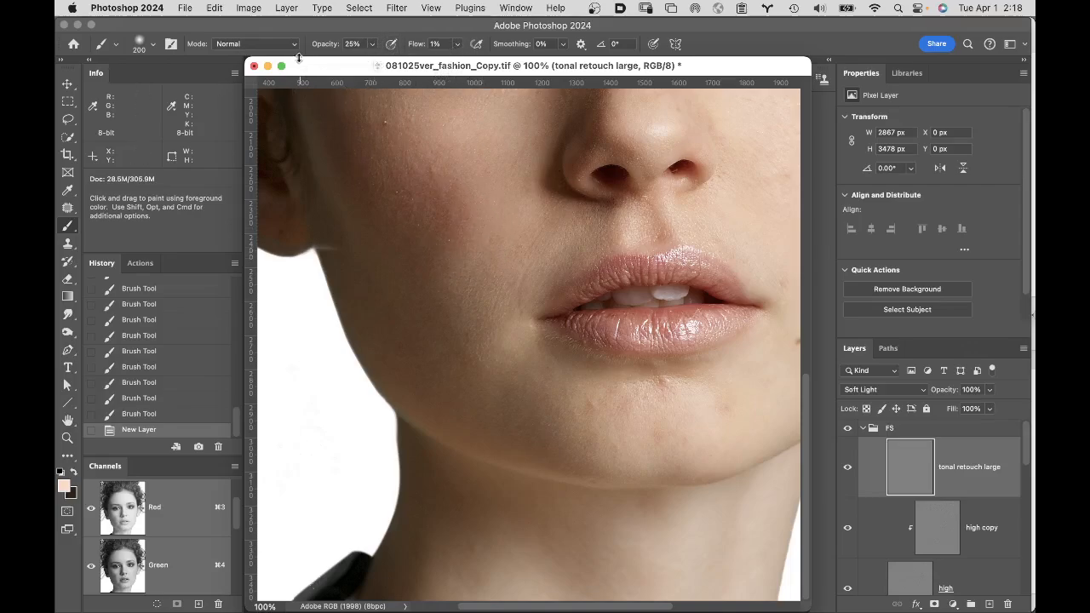
# Step: Paint the light tone over the shadows beside the mouth corner at 3% opacity and 100% flow, and compare with the layer off and on
pyautogui.moveTo(330, 45); pyautogui.dragTo(315, 49)
pyautogui.moveTo(415, 44); pyautogui.dragTo(582, 57)
pyautogui.moveTo(491, 315); pyautogui.dragTo(500, 303)
pyautogui.moveTo(496, 313); pyautogui.dragTo(506, 298)
pyautogui.moveTo(502, 304)
pyautogui.mouseDown()
pyautogui.moveTo(511, 287)
pyautogui.moveTo(509, 307)
pyautogui.mouseUp()
pyautogui.moveTo(504, 310)
pyautogui.mouseDown()
pyautogui.moveTo(483, 331)
pyautogui.moveTo(497, 310)
pyautogui.mouseUp()
pyautogui.moveTo(501, 307); pyautogui.dragTo(516, 283)
pyautogui.moveTo(518, 280); pyautogui.dragTo(524, 260)
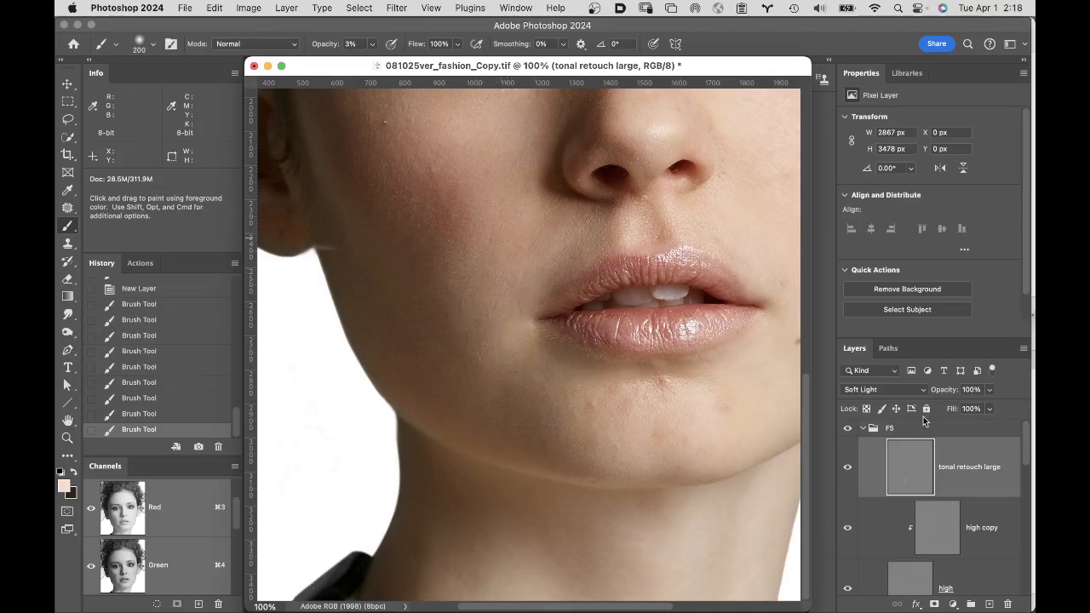
pyautogui.click(848, 470)
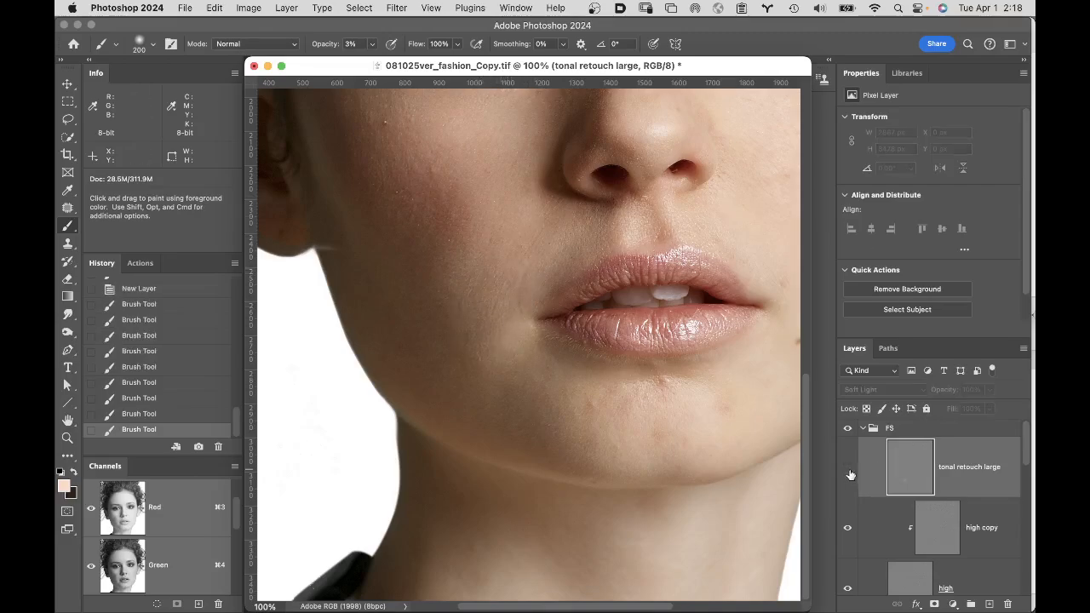
pyautogui.click(848, 468)
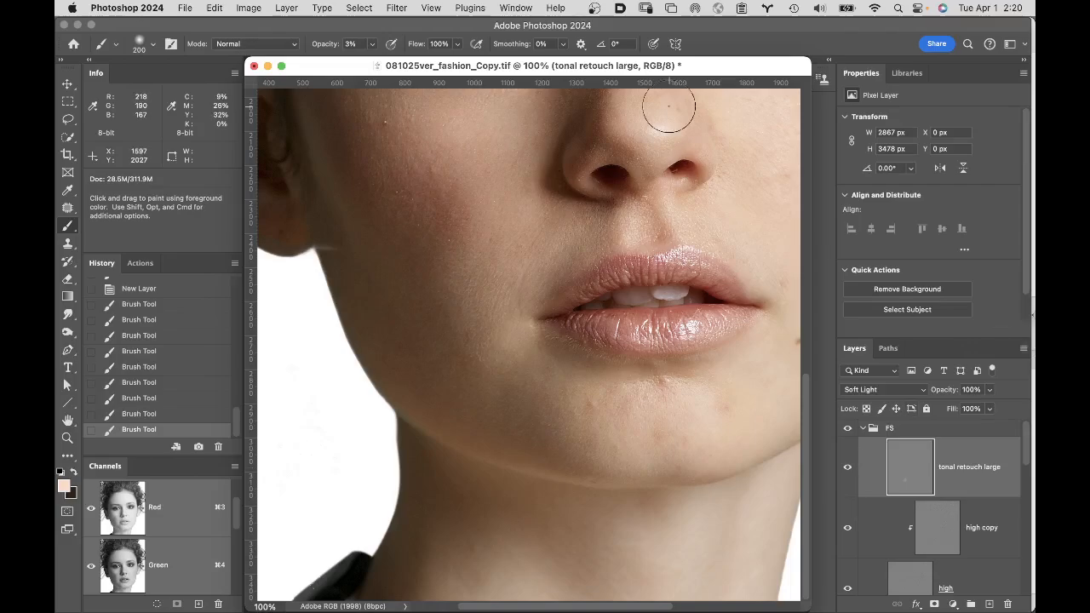
# Step: Close 081025ver_fashion_Copy.tif and save its changes
pyautogui.click(254, 66)
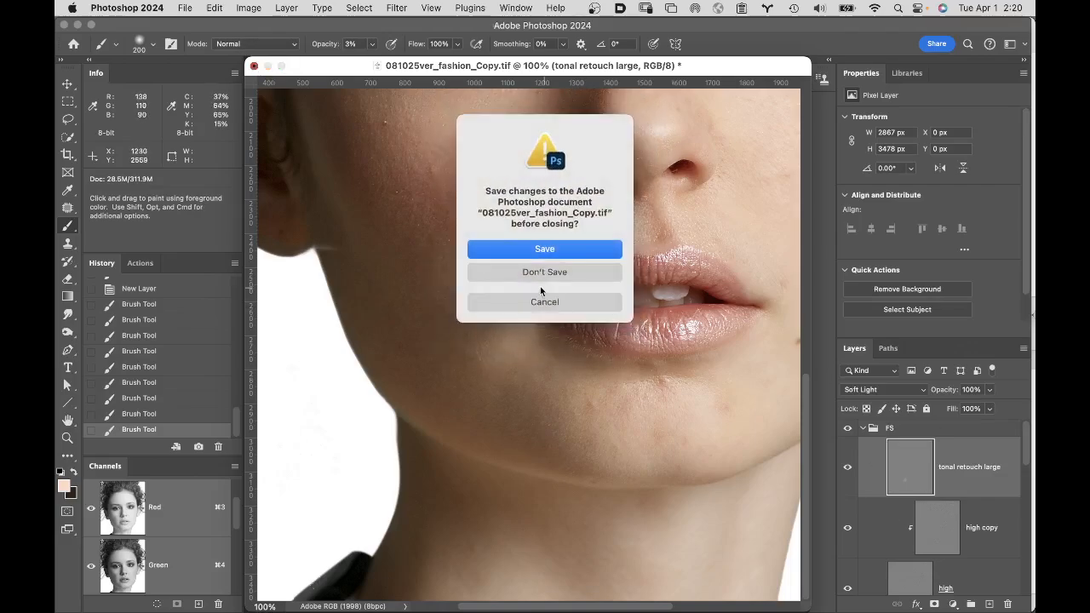
pyautogui.click(586, 249)
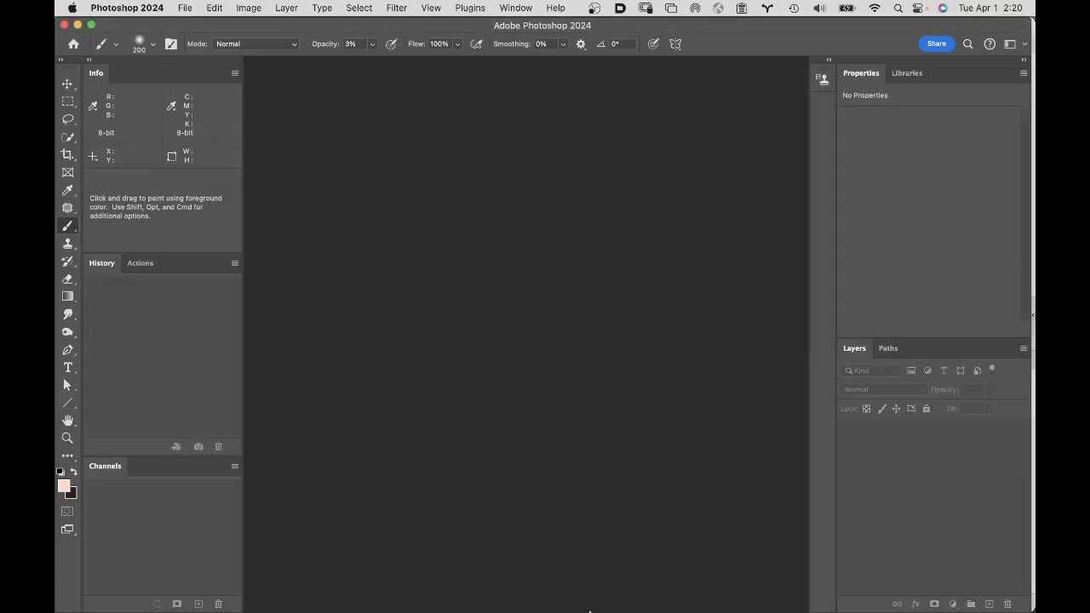
pyautogui.moveTo(279, 606)
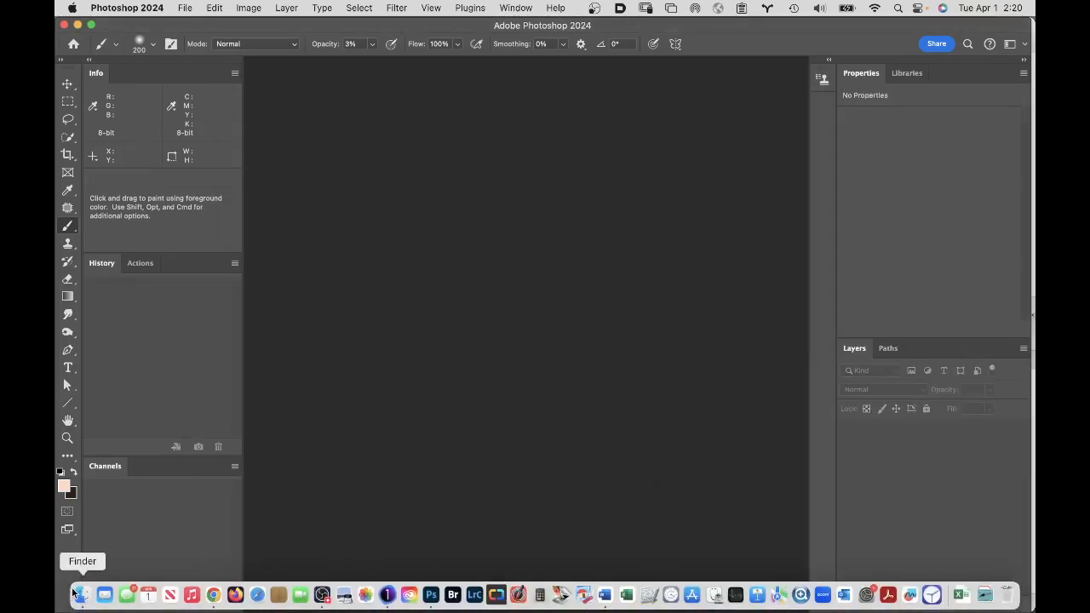
pyautogui.click(322, 595)
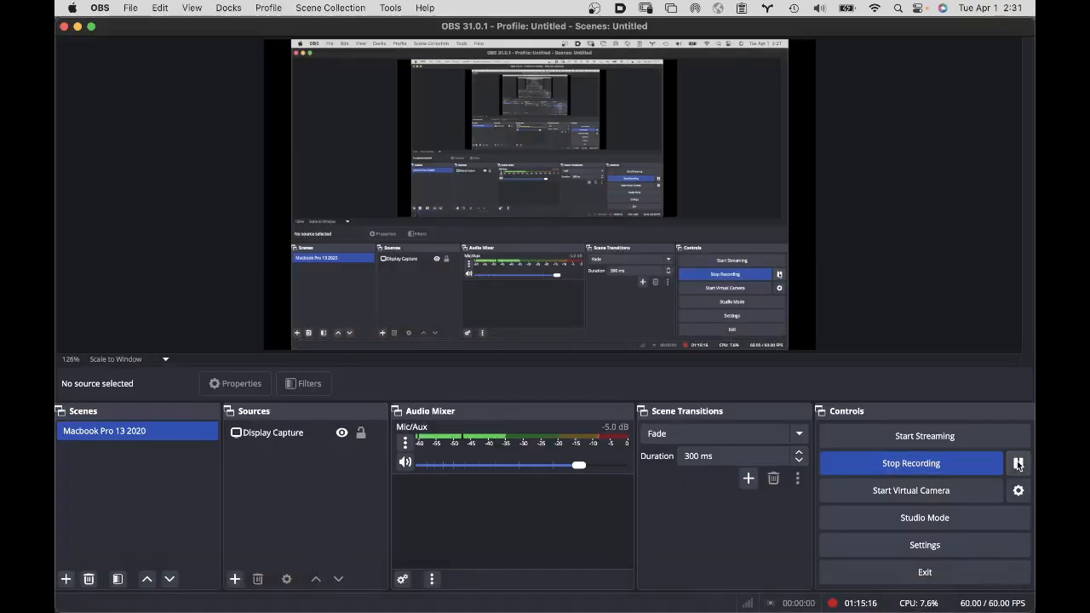
pyautogui.moveTo(190, 600)
pyautogui.click(81, 597)
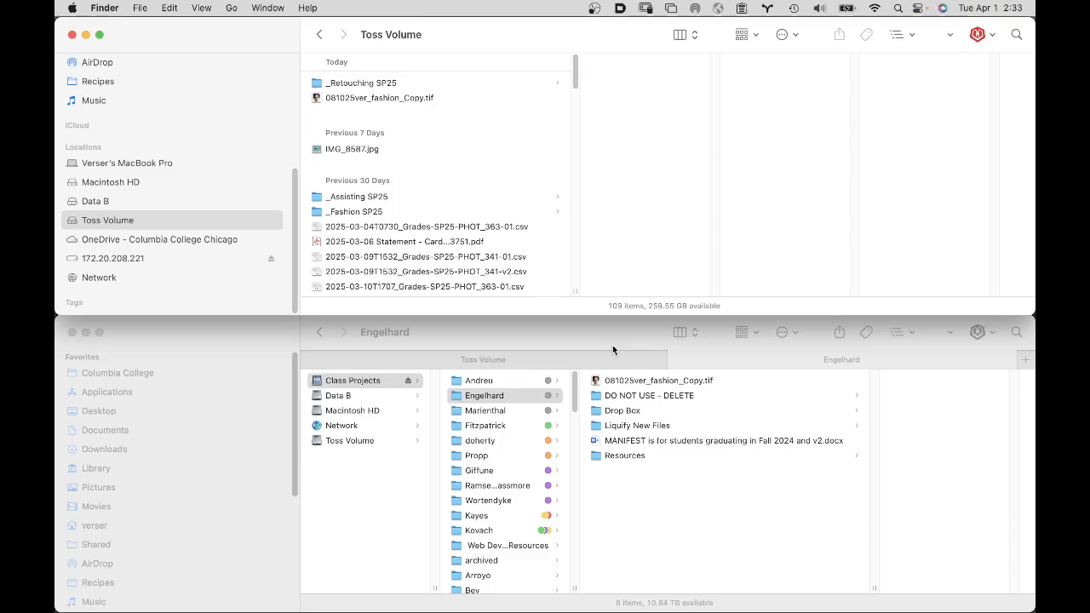
pyautogui.moveTo(104, 608)
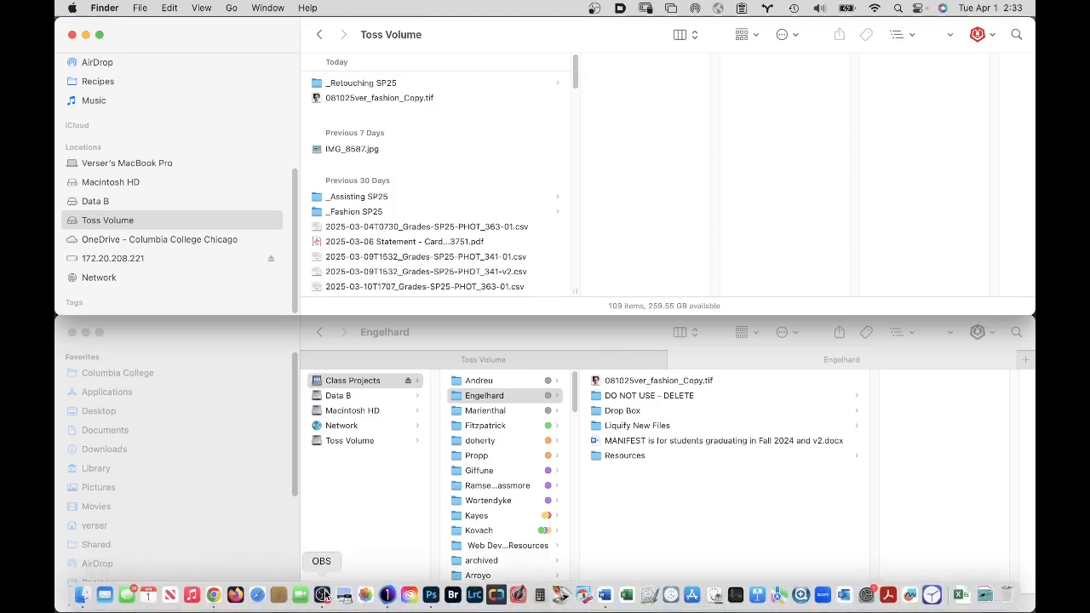
pyautogui.click(323, 595)
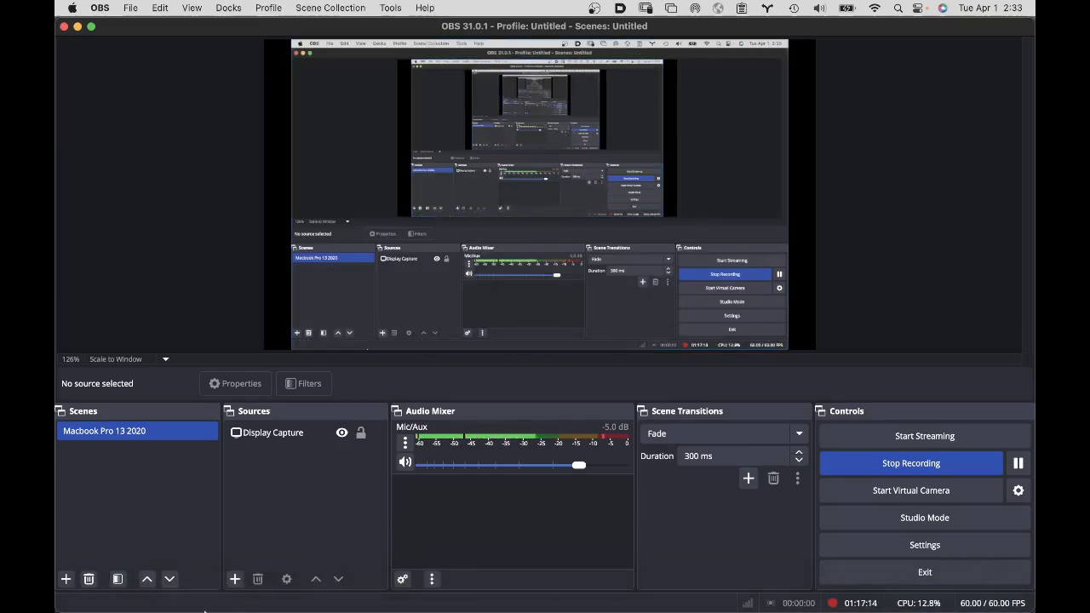
# Step: Switch to Finder and open Student Files Week 09 in Columbia College's 3 Retouching and Compositing Class folder, under Class 9 files
pyautogui.moveTo(148, 598)
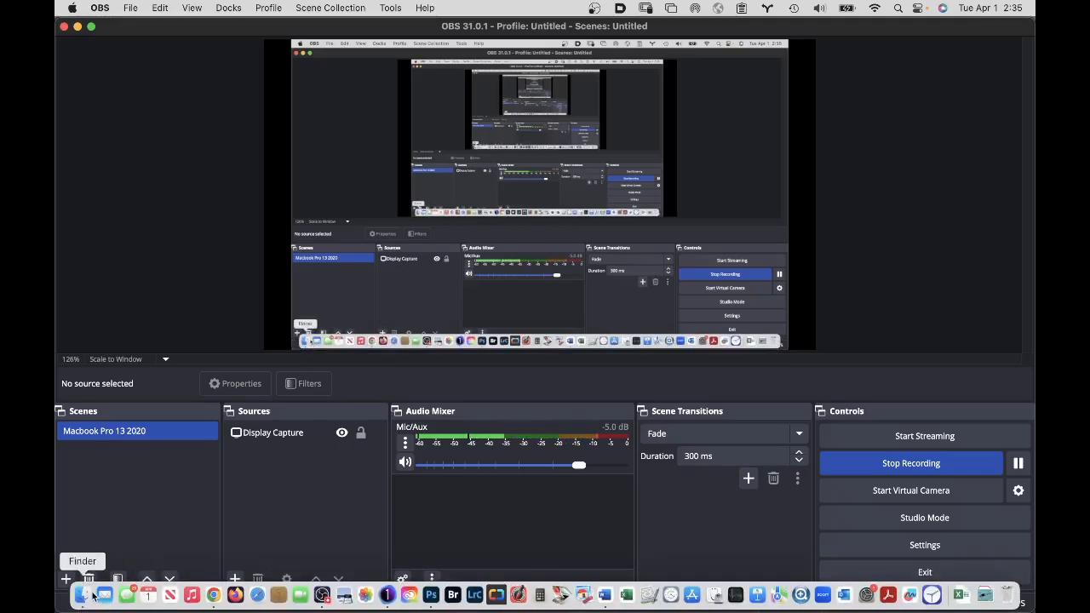
pyautogui.click(85, 594)
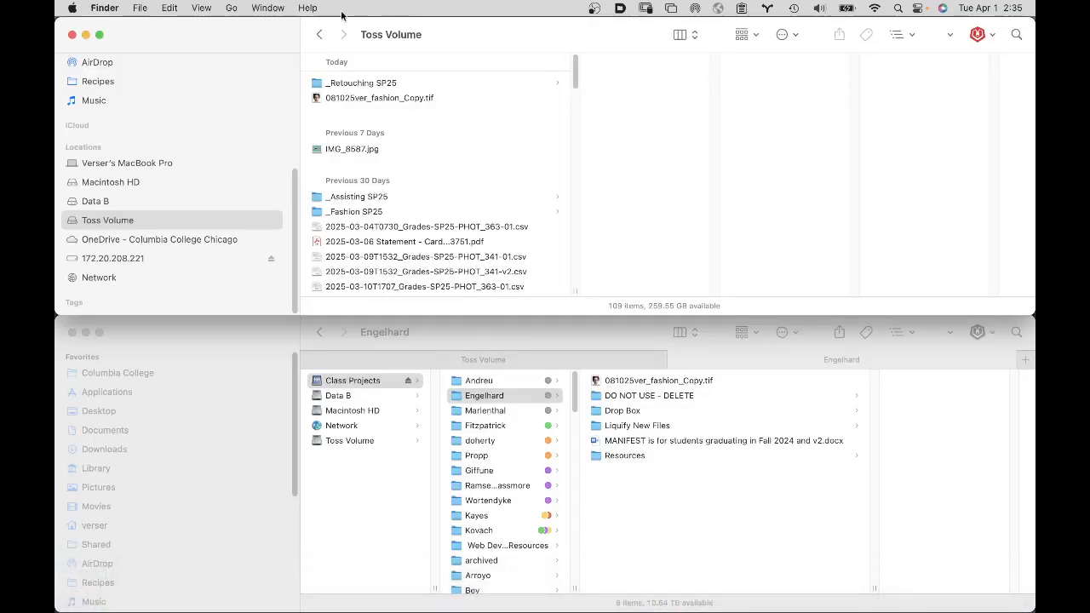
pyautogui.scroll(5, 265, 137)
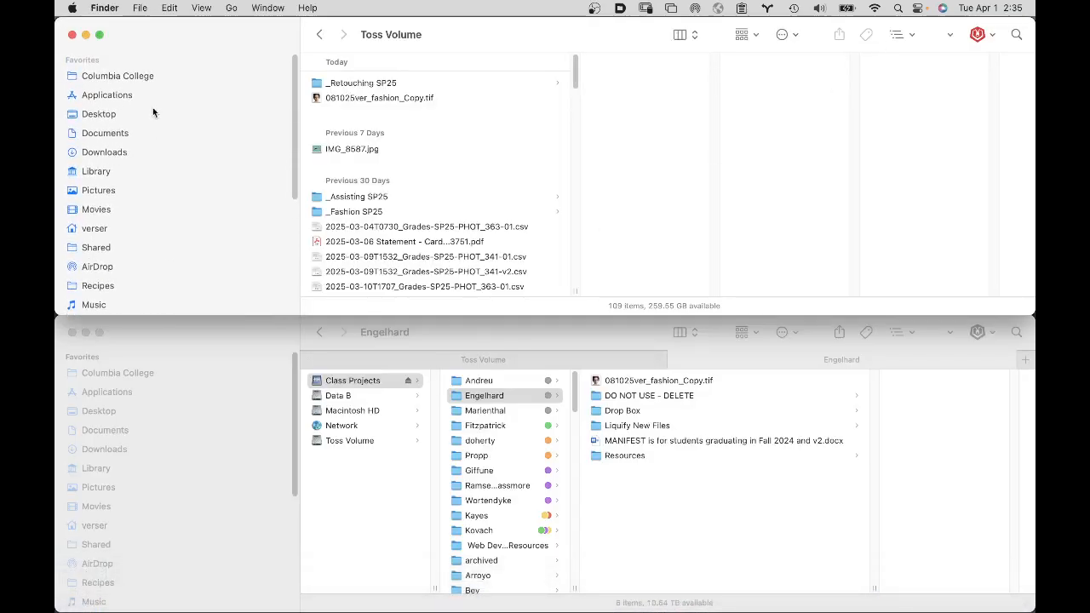
pyautogui.click(152, 74)
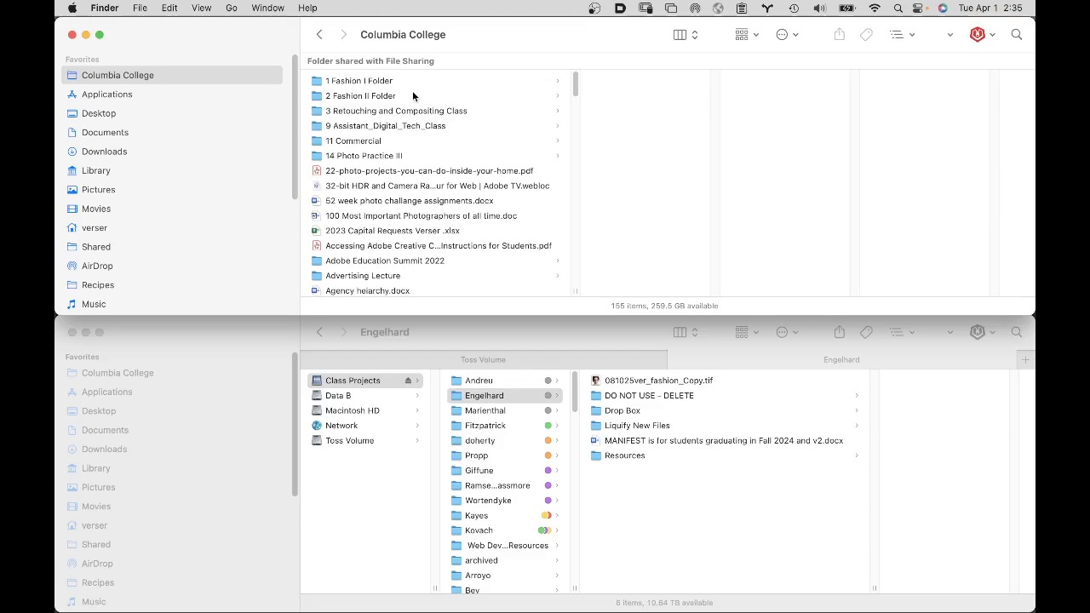
pyautogui.click(436, 111)
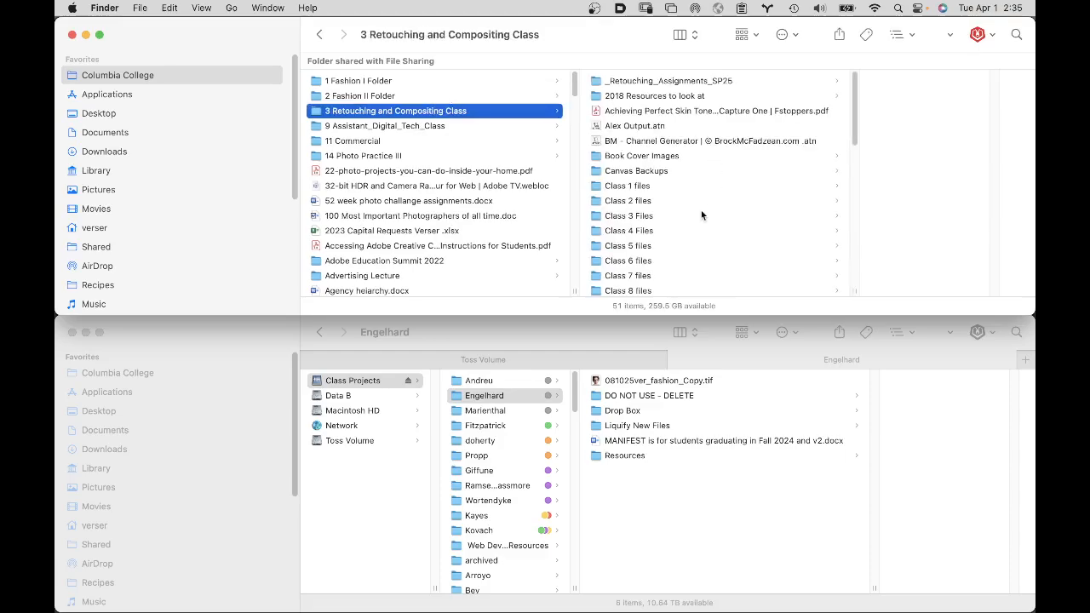
pyautogui.scroll(-3, 628, 258)
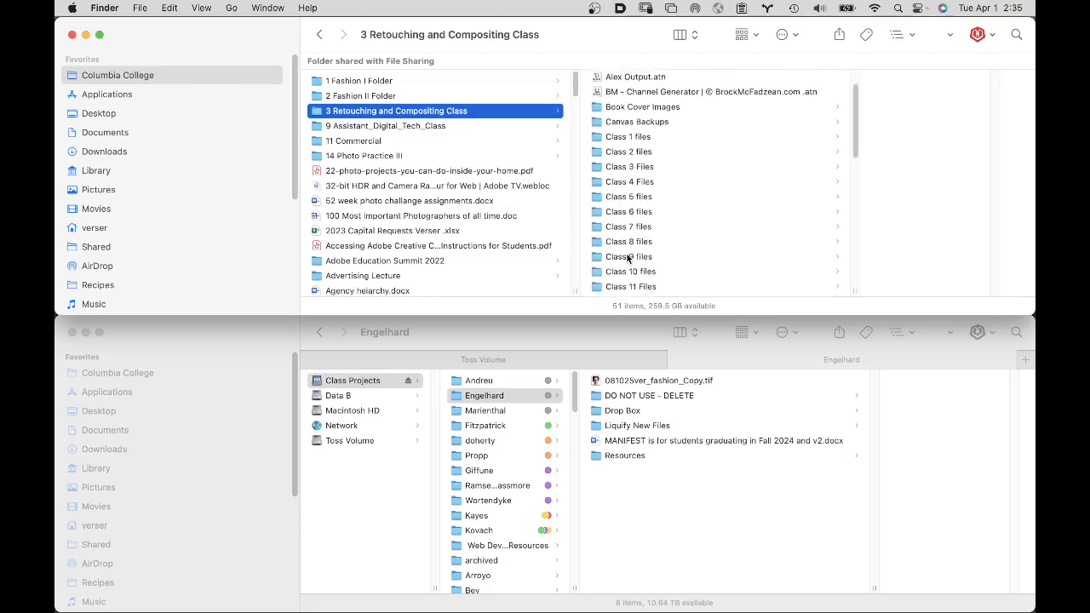
pyautogui.click(628, 256)
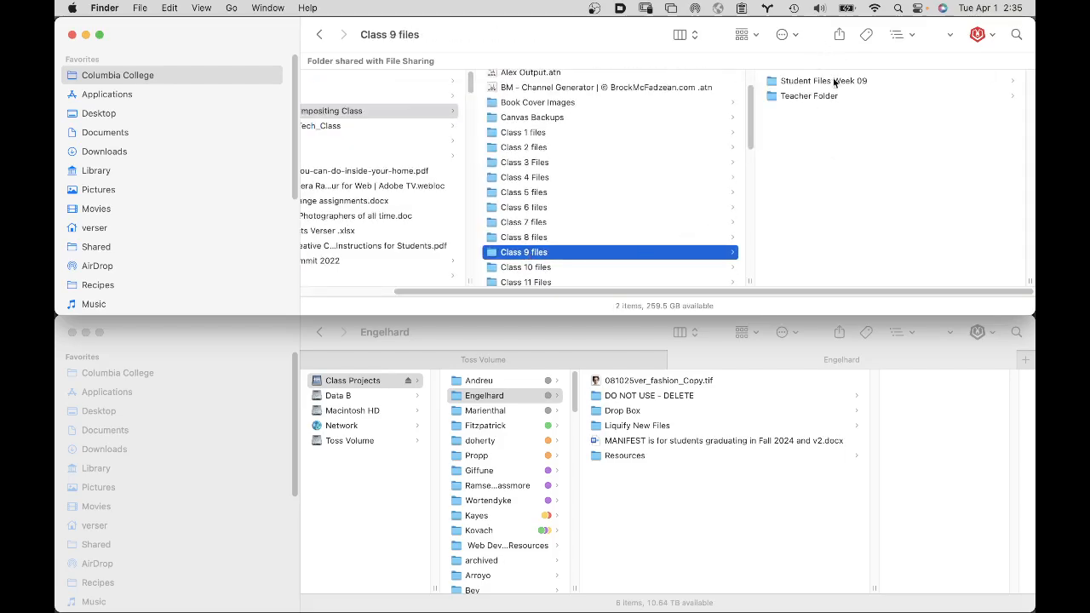
pyautogui.click(833, 80)
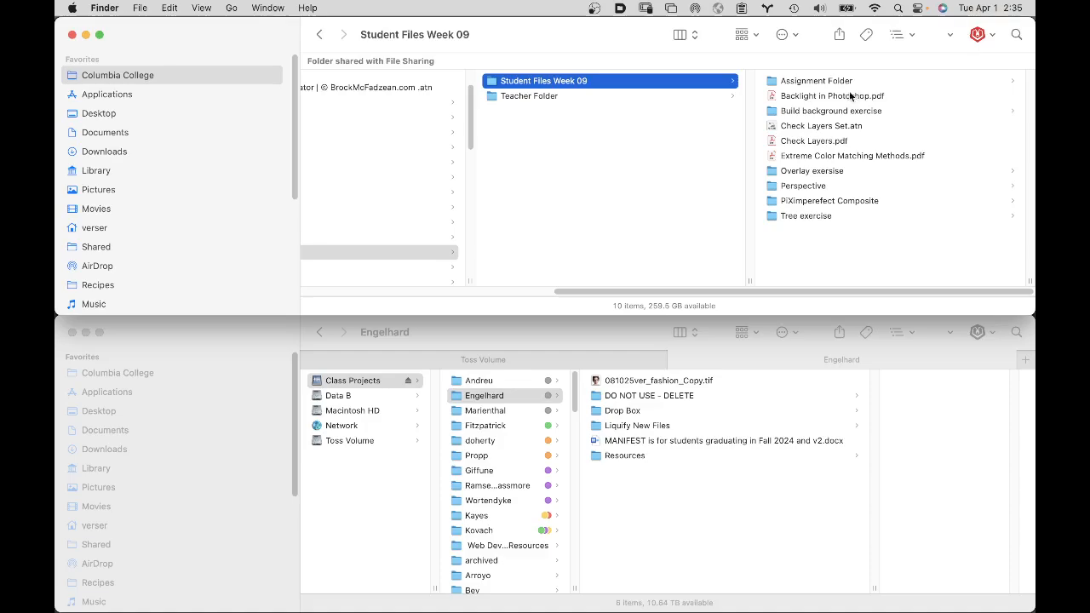
# Step: Preview 01-01-perspective.psd in the Perspective folder, open it in Photoshop, and fit the image to the workspace
pyautogui.click(803, 187)
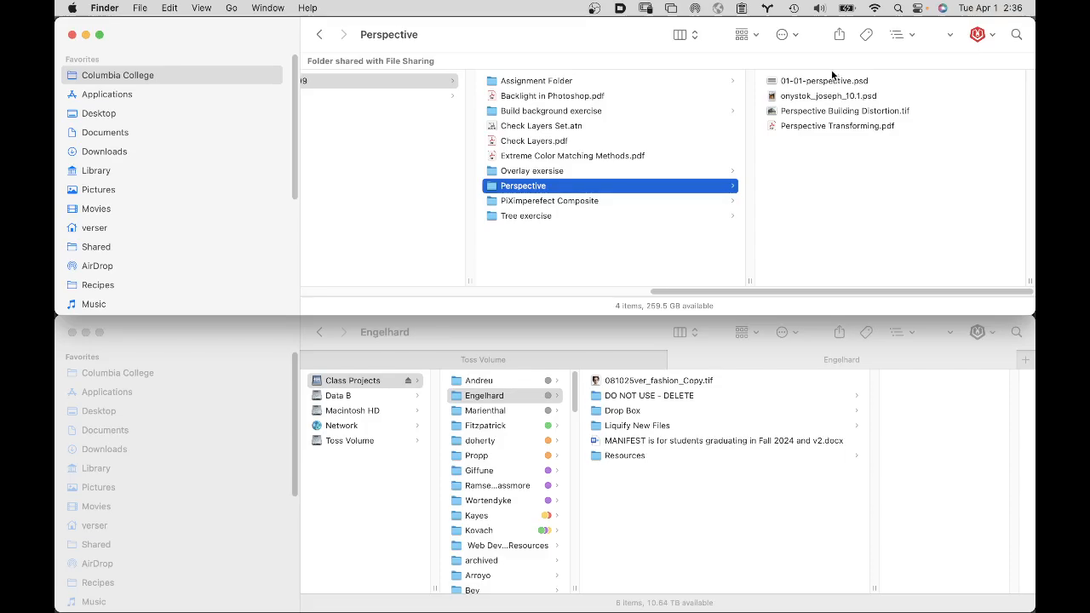
pyautogui.click(782, 82)
pyautogui.press('space')
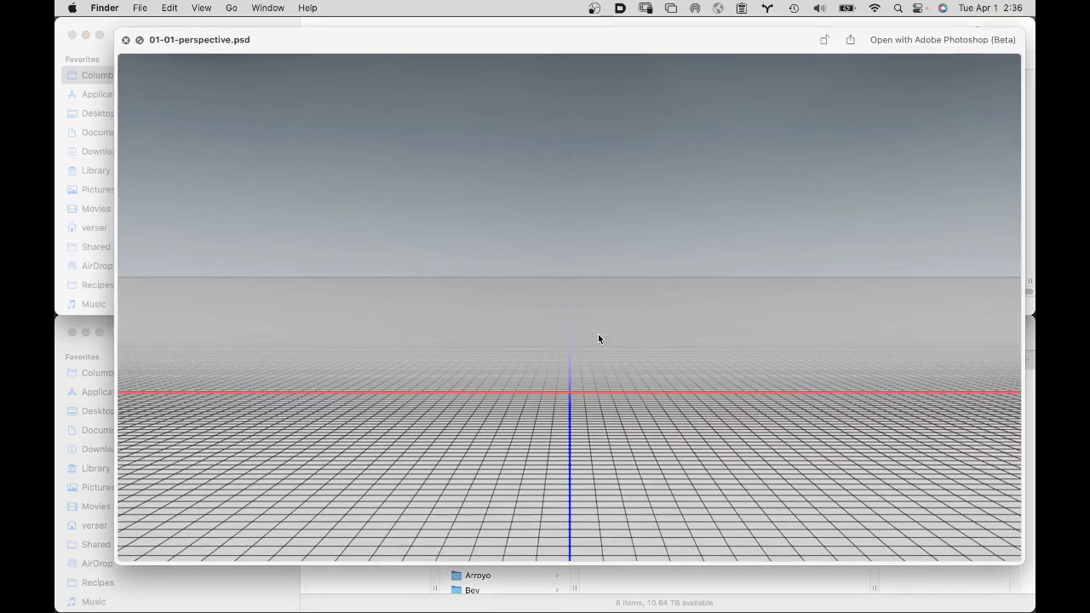
pyautogui.press('space')
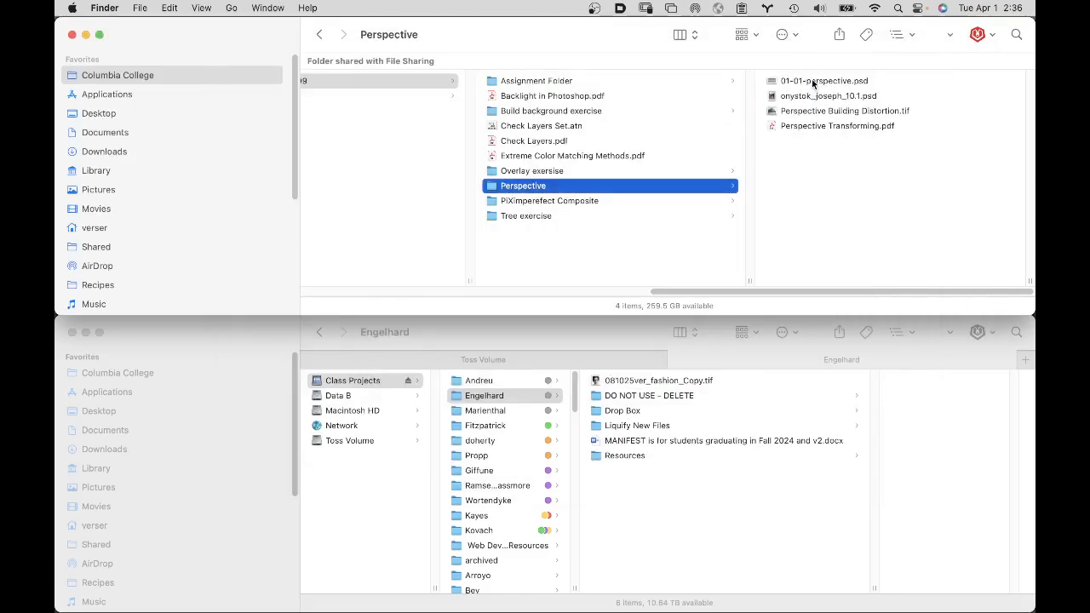
pyautogui.moveTo(812, 81); pyautogui.dragTo(567, 357)
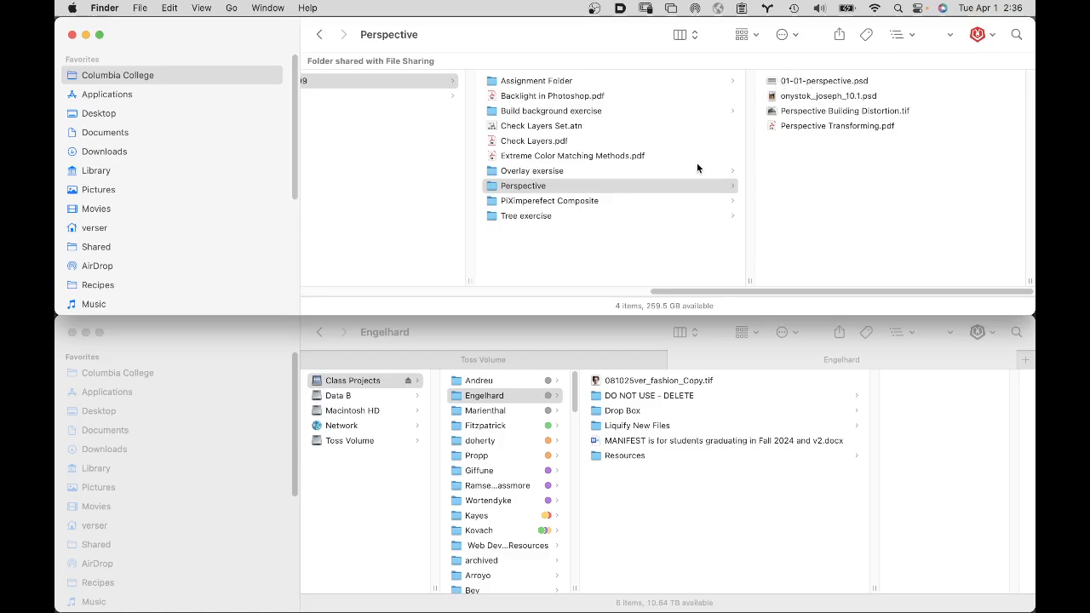
pyautogui.moveTo(811, 83); pyautogui.dragTo(429, 599)
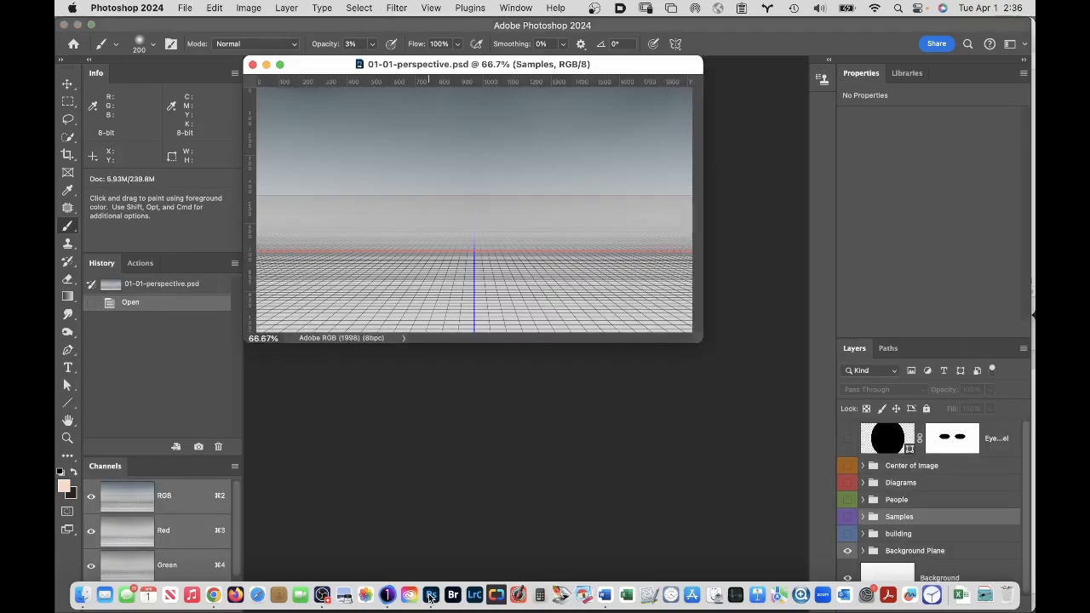
pyautogui.click(68, 313)
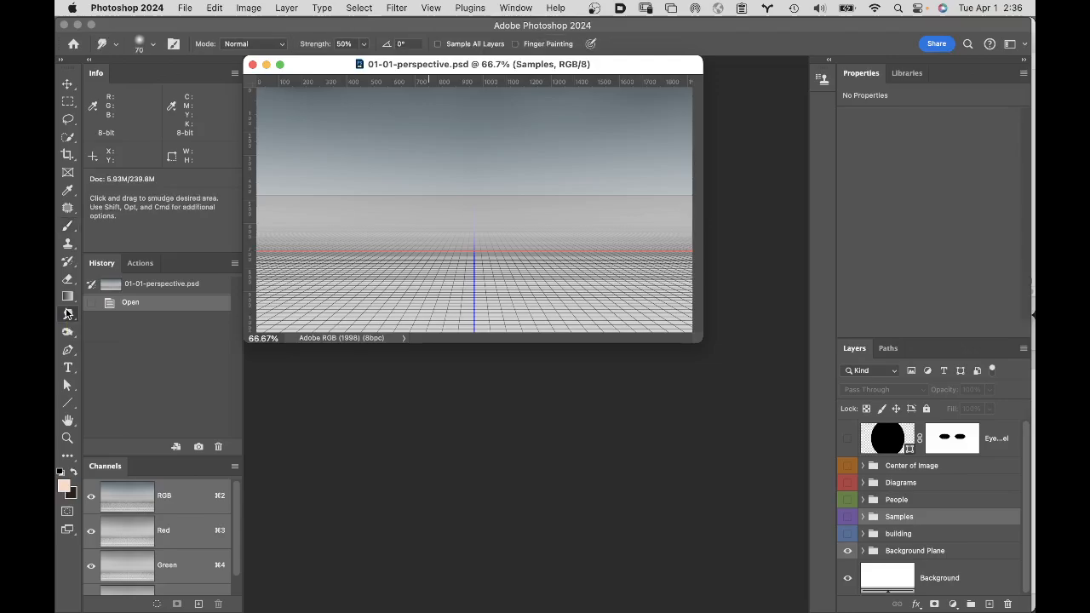
pyautogui.doubleClick(68, 420)
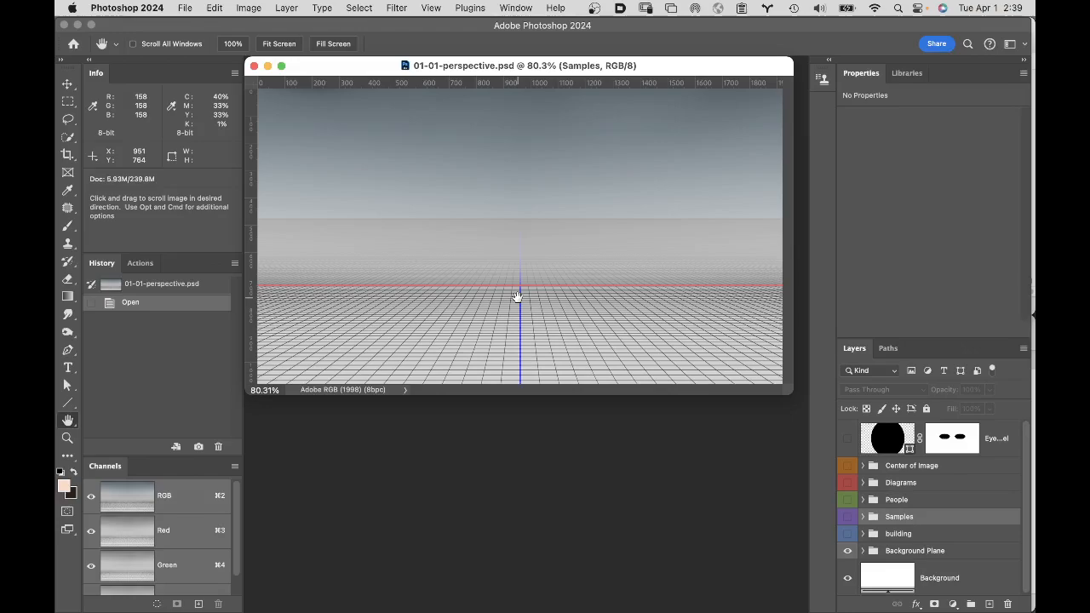
# Step: Make the Diagrams group visible, expand it, and show its one point perspective group
pyautogui.click(847, 485)
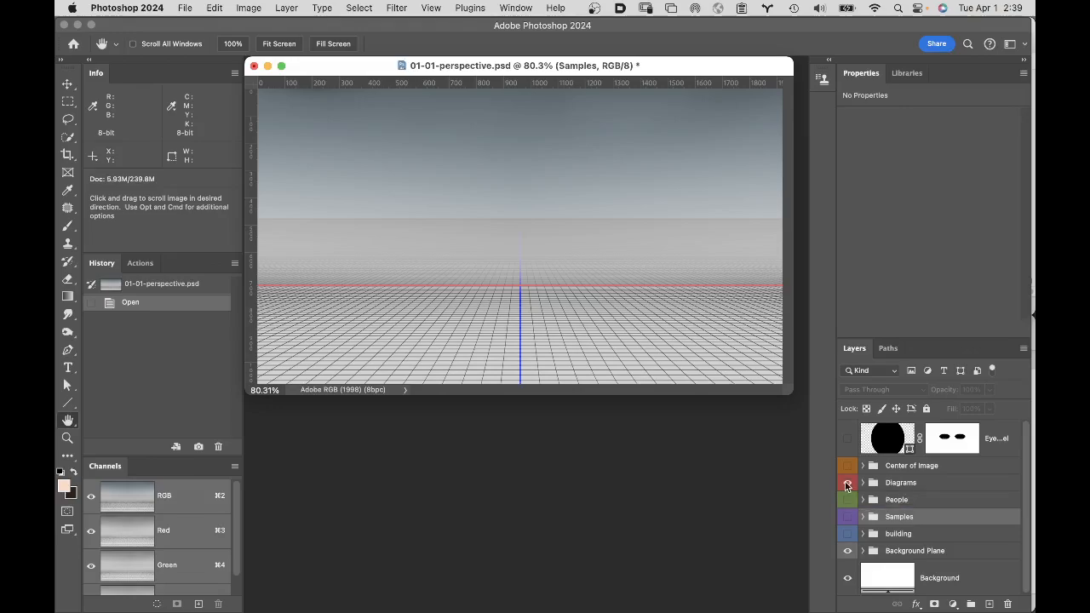
pyautogui.click(847, 485)
pyautogui.click(862, 483)
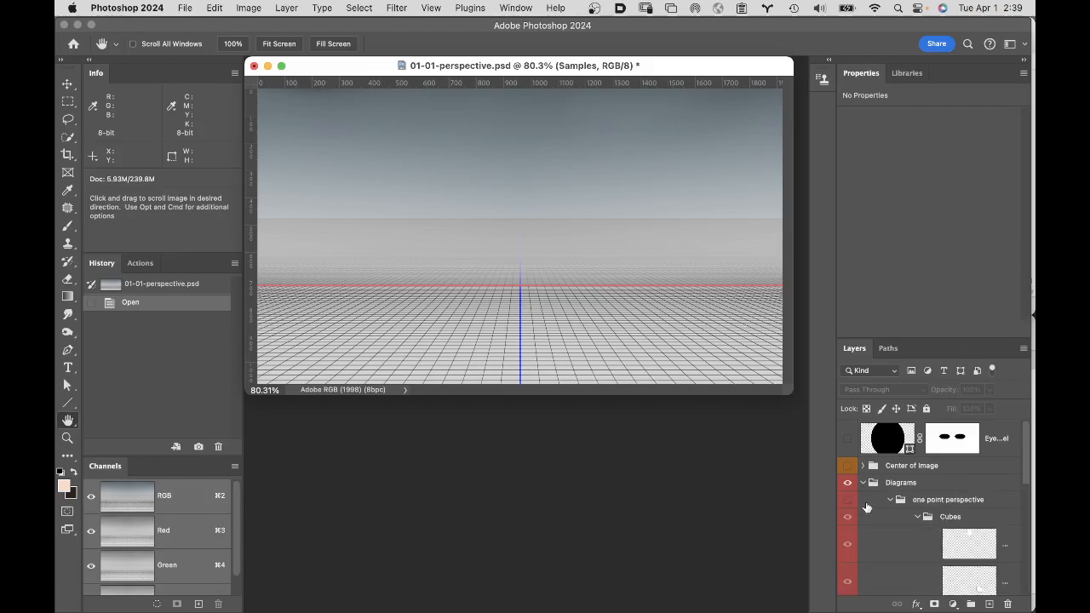
pyautogui.scroll(-2, 866, 507)
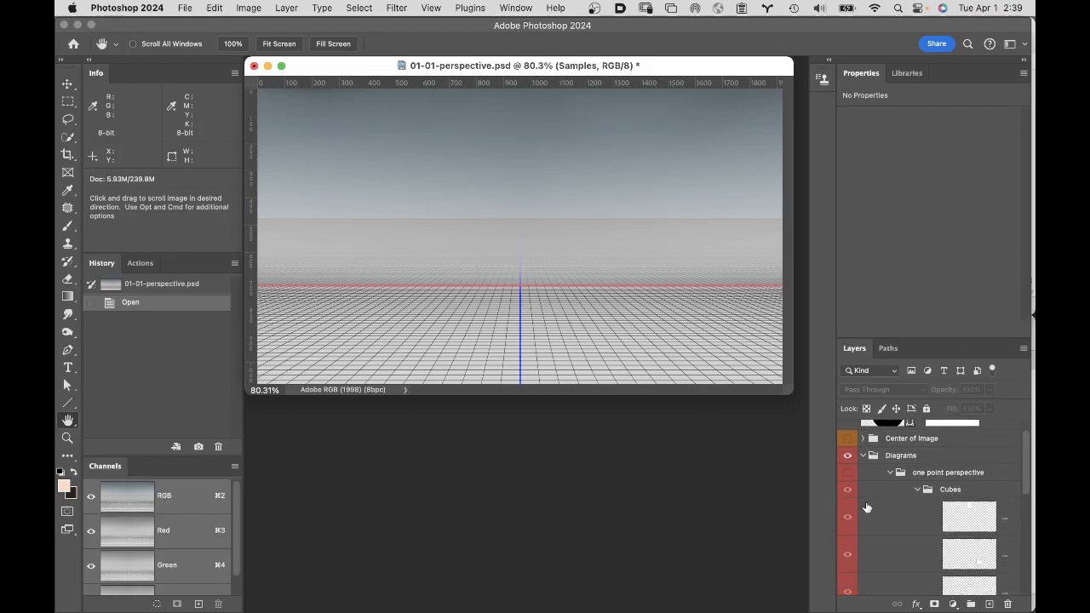
pyautogui.click(846, 464)
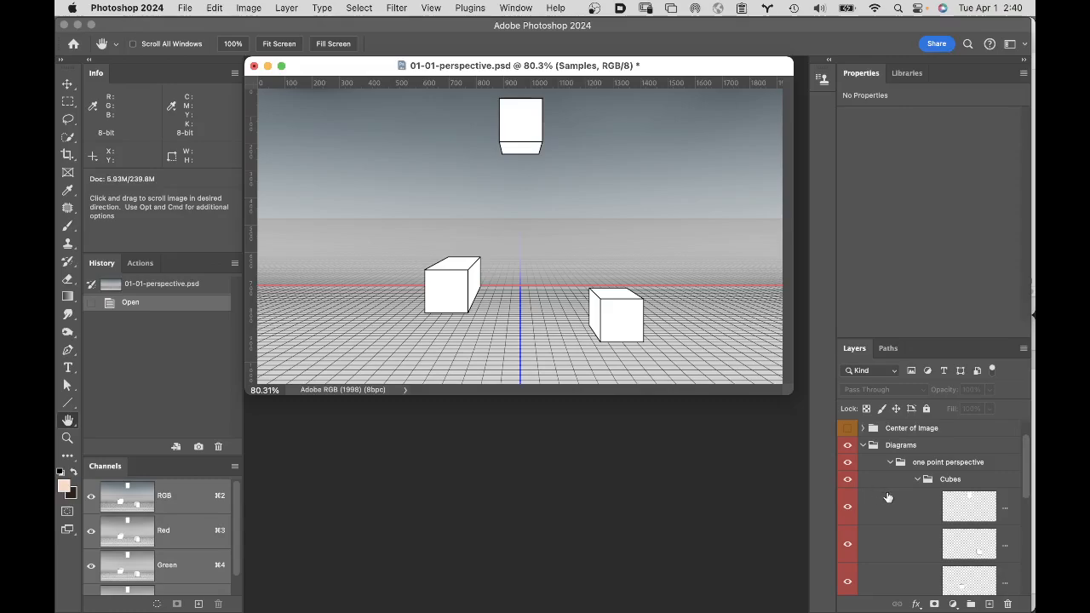
# Step: Show the vanishing point and horizon line groups inside the one point perspective group
pyautogui.scroll(-4, 898, 515)
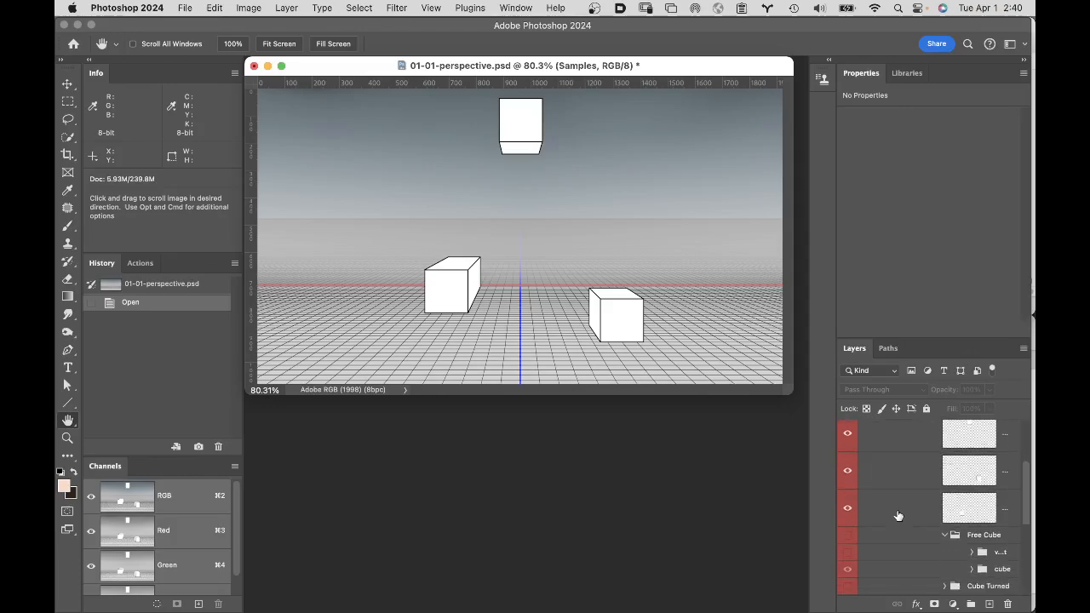
pyautogui.scroll(-5, 898, 515)
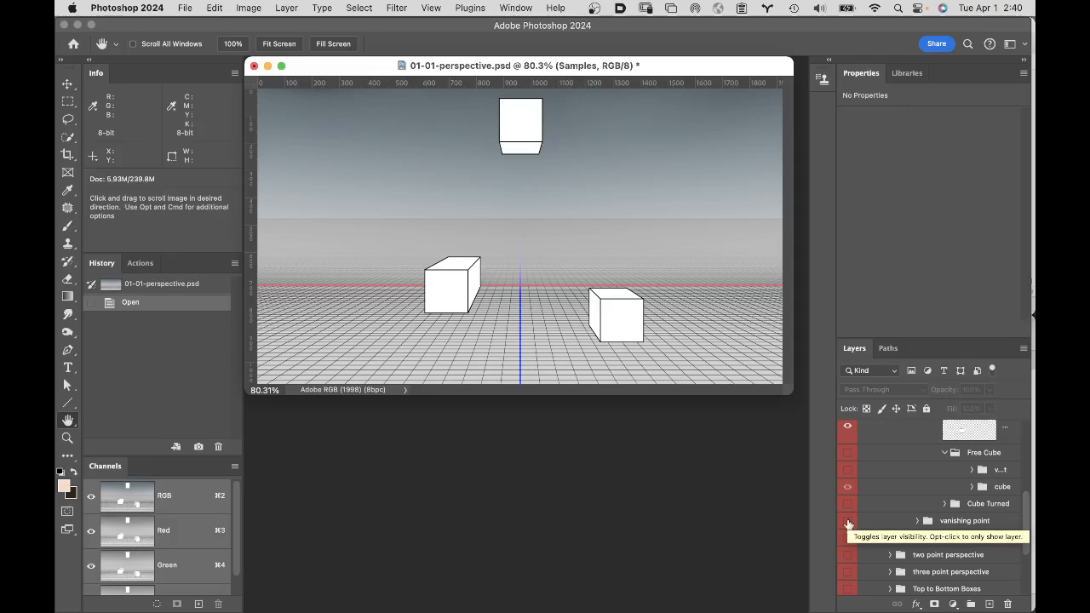
pyautogui.click(847, 520)
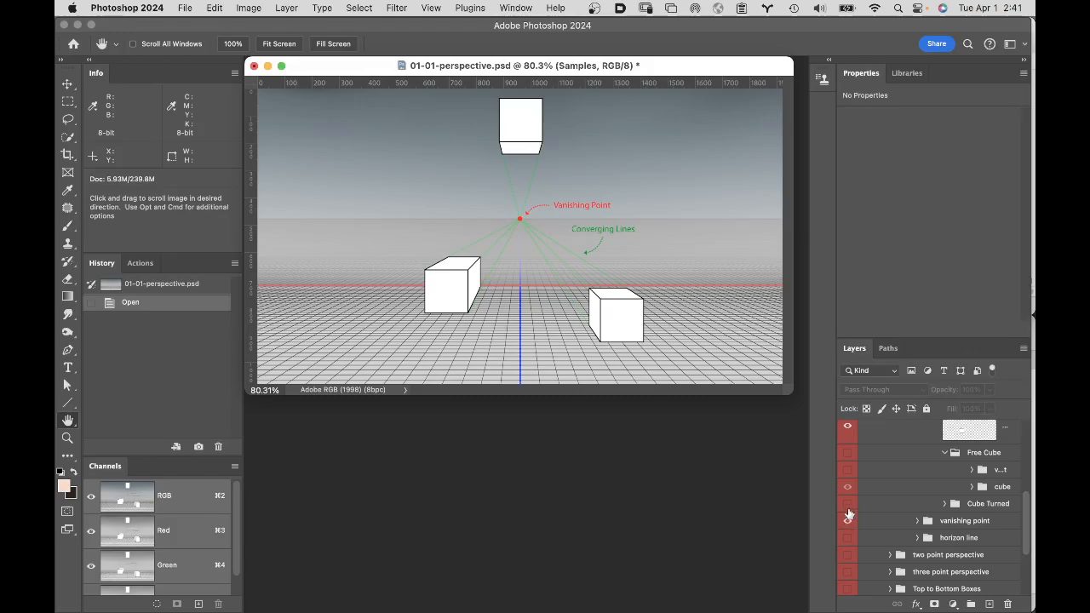
pyautogui.scroll(5, 912, 477)
pyautogui.scroll(2, 913, 476)
pyautogui.scroll(-6, 913, 476)
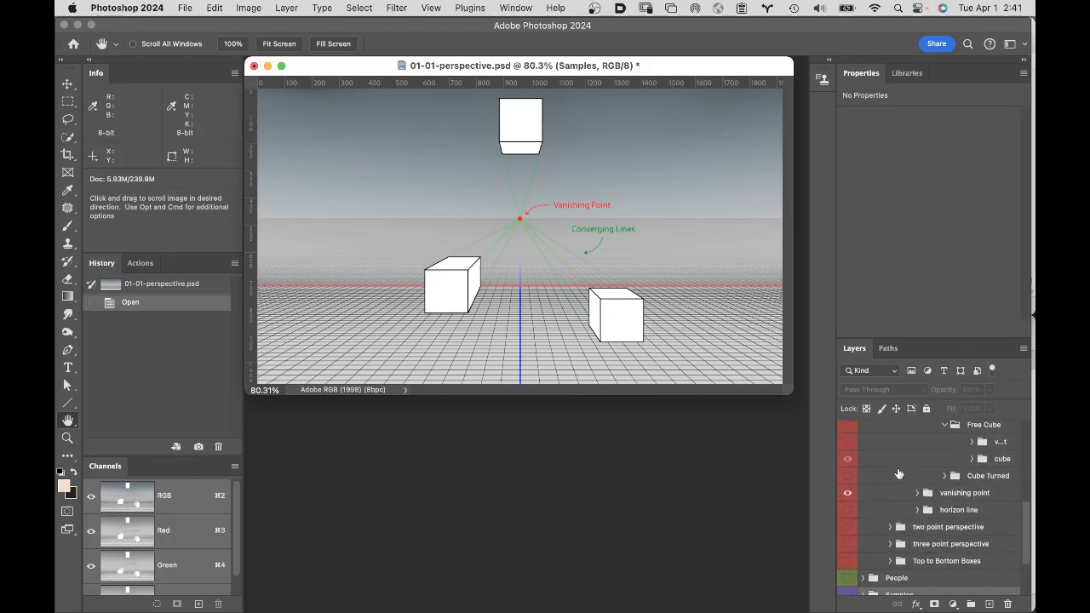
pyautogui.click(848, 510)
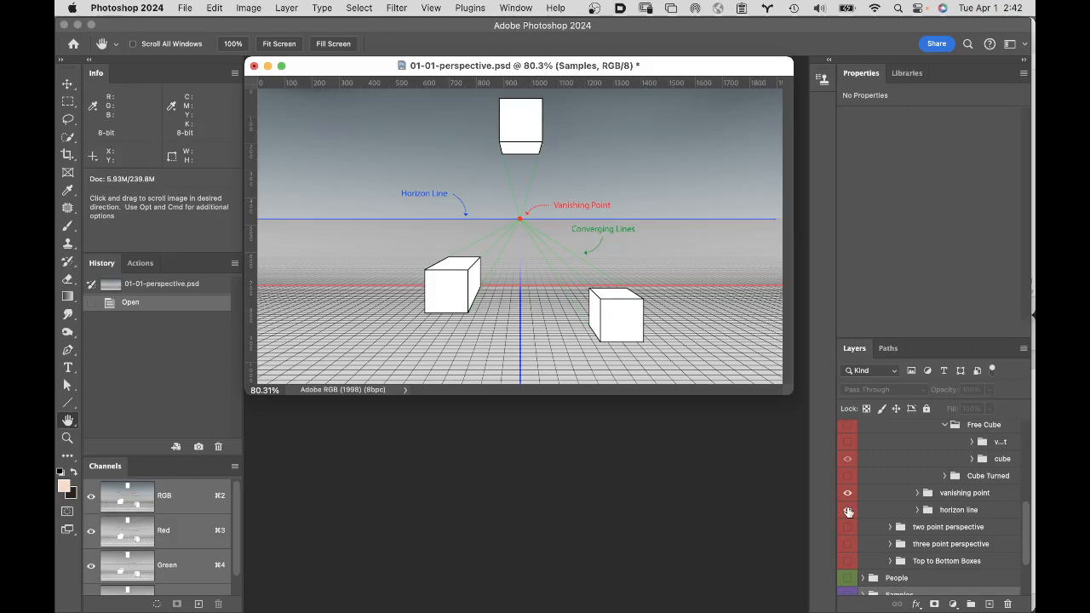
# Step: Show the Free Cube group and toggle its nested vanishing-point group on and off to check the converging lines
pyautogui.scroll(3, 918, 494)
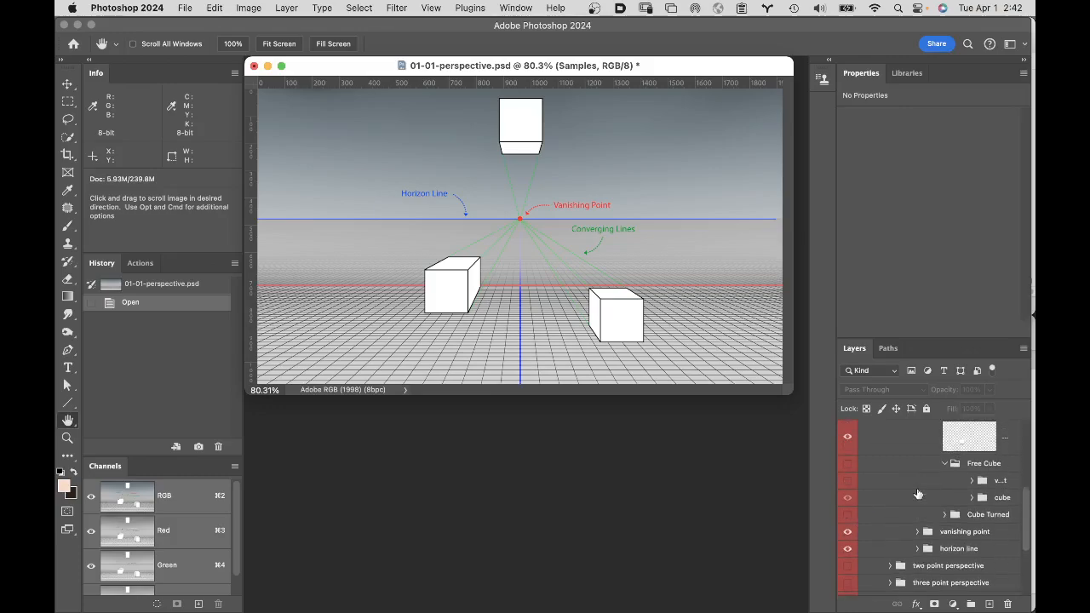
pyautogui.scroll(5, 918, 494)
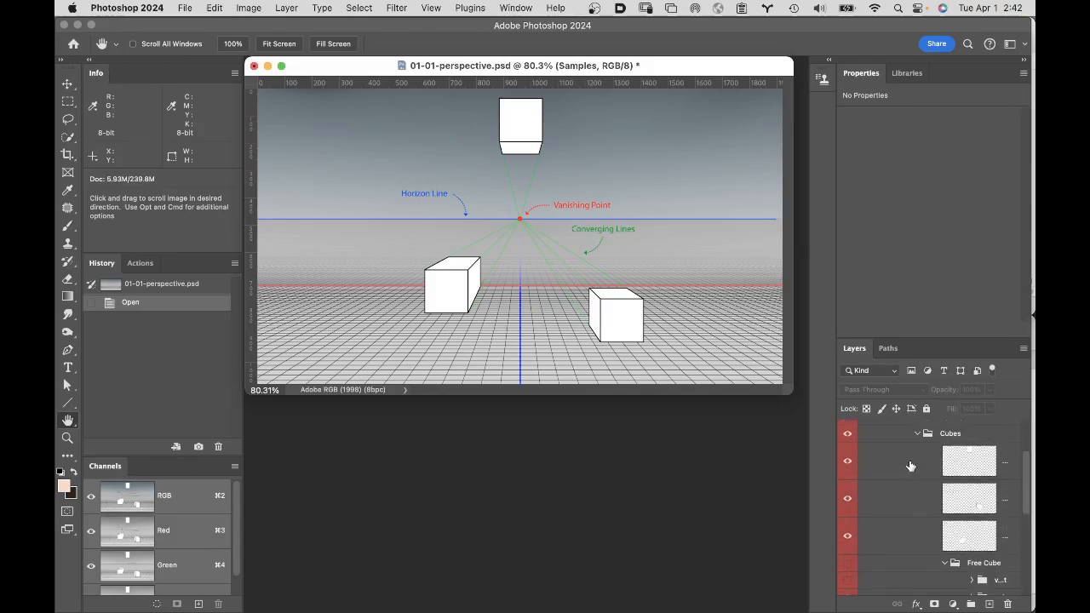
pyautogui.scroll(-4, 895, 528)
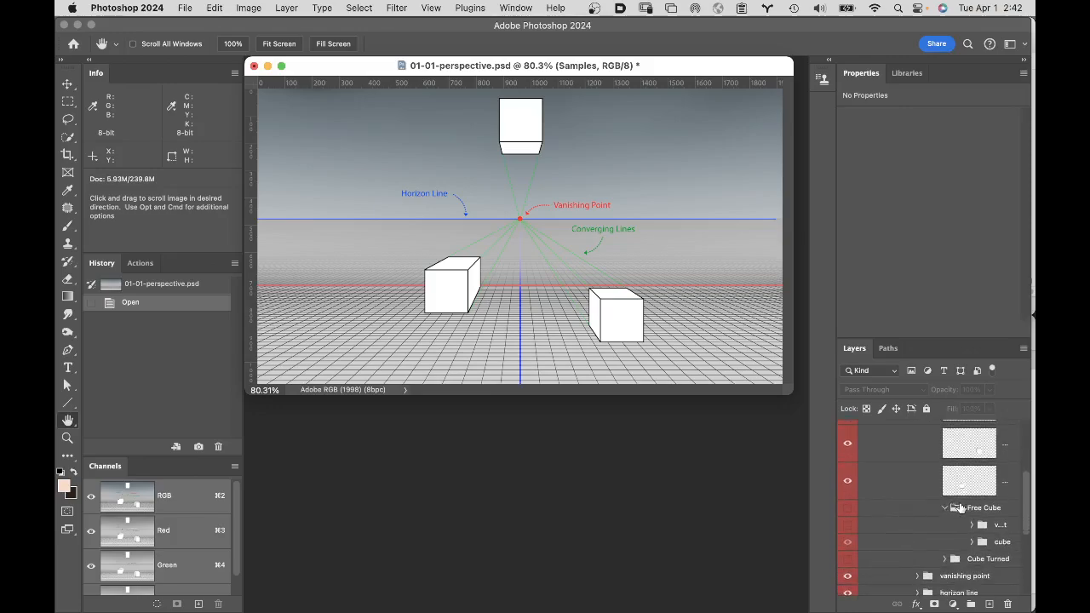
pyautogui.click(847, 510)
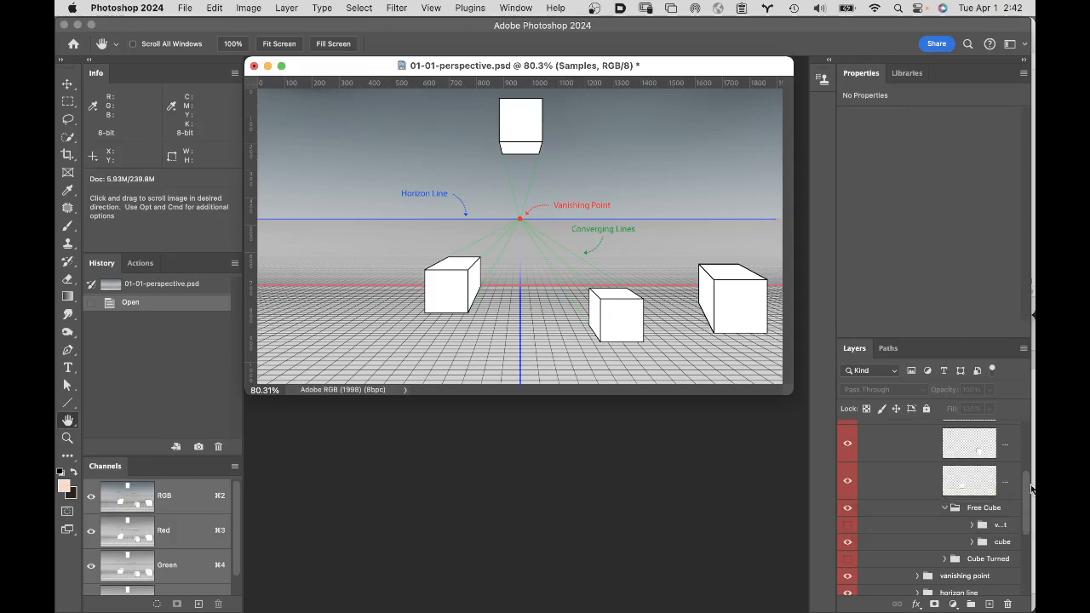
pyautogui.click(848, 526)
pyautogui.click(847, 526)
pyautogui.click(847, 528)
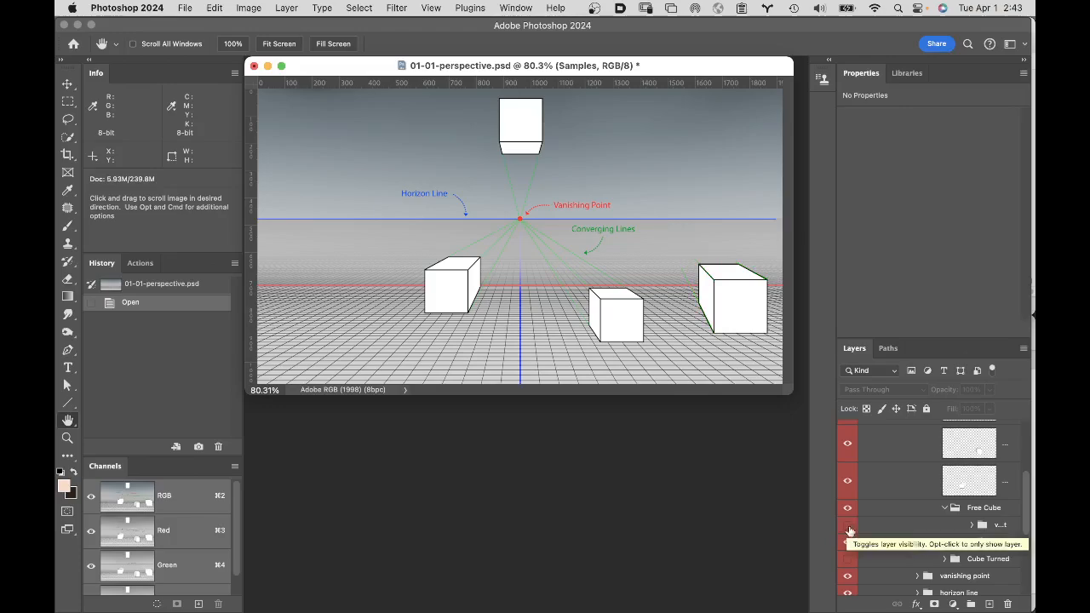
# Step: Move the Free Cube group upward until the cube straddles the horizon line, and show its nested vanishing-point group
pyautogui.click(905, 509)
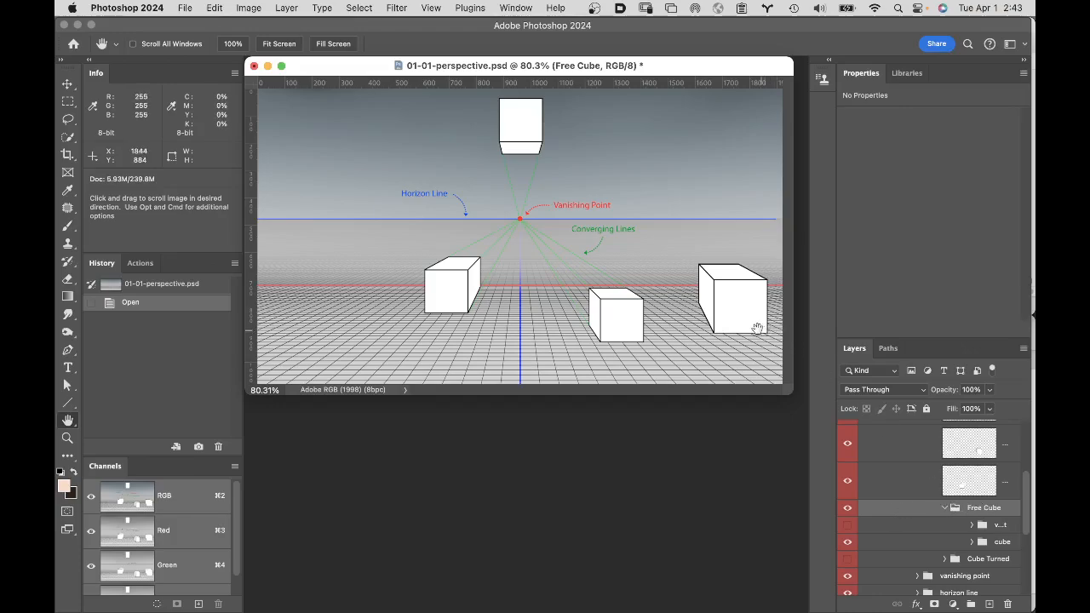
pyautogui.press('v')
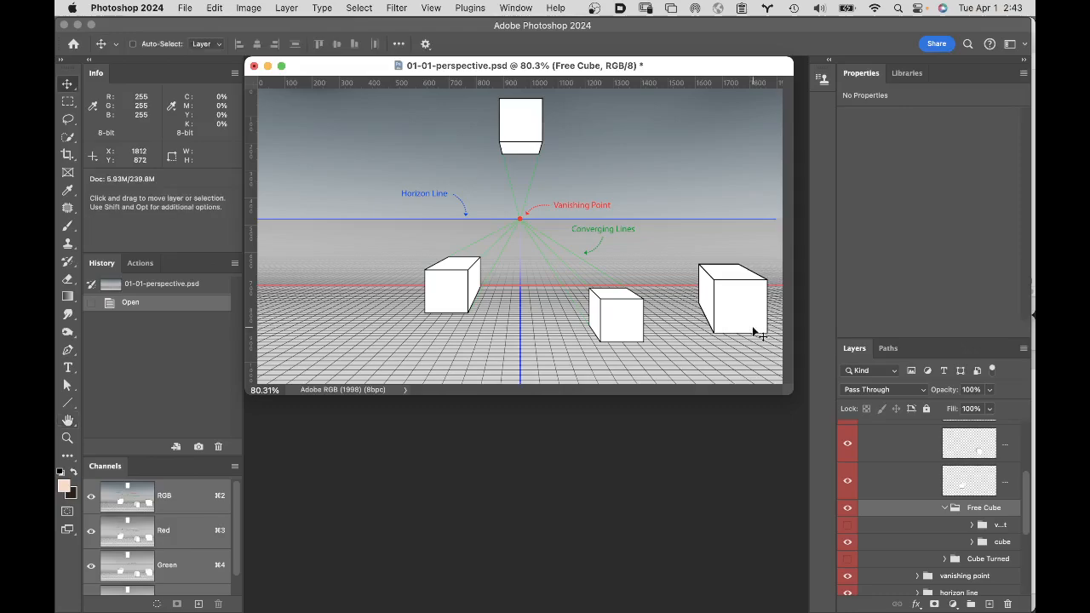
pyautogui.moveTo(744, 315); pyautogui.dragTo(737, 244)
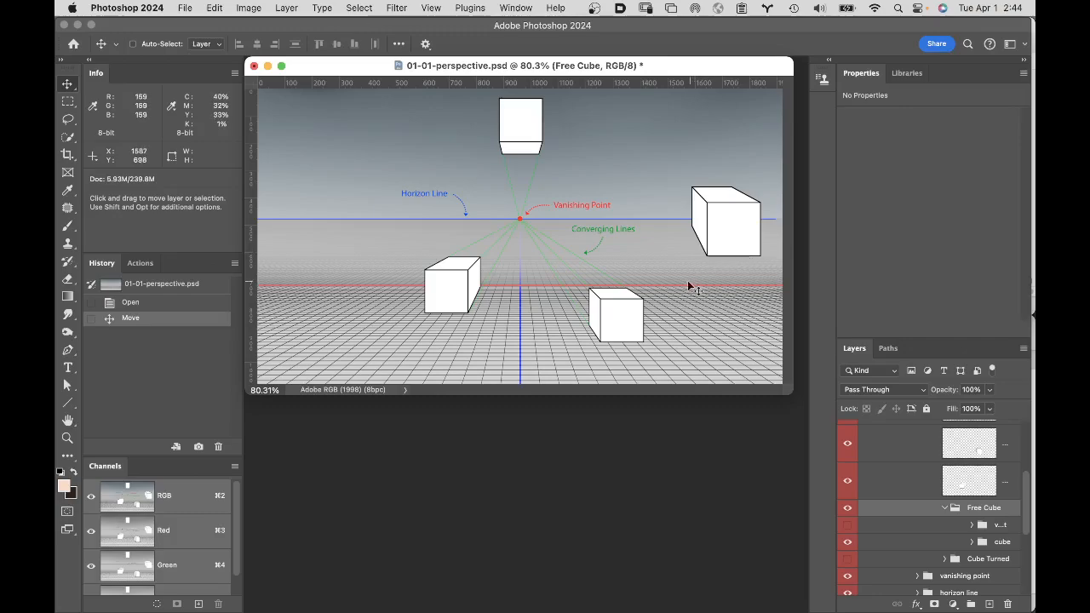
pyautogui.click(849, 526)
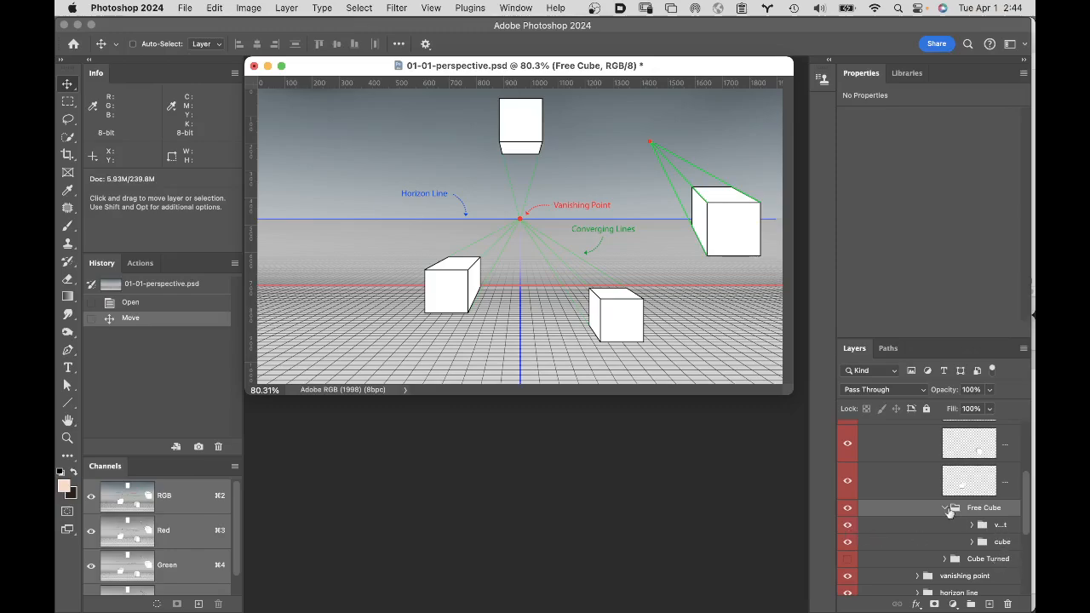
# Step: Hide the whole one point perspective group
pyautogui.scroll(-3, 949, 514)
pyautogui.scroll(-1, 949, 511)
pyautogui.scroll(4, 939, 504)
pyautogui.scroll(4, 940, 504)
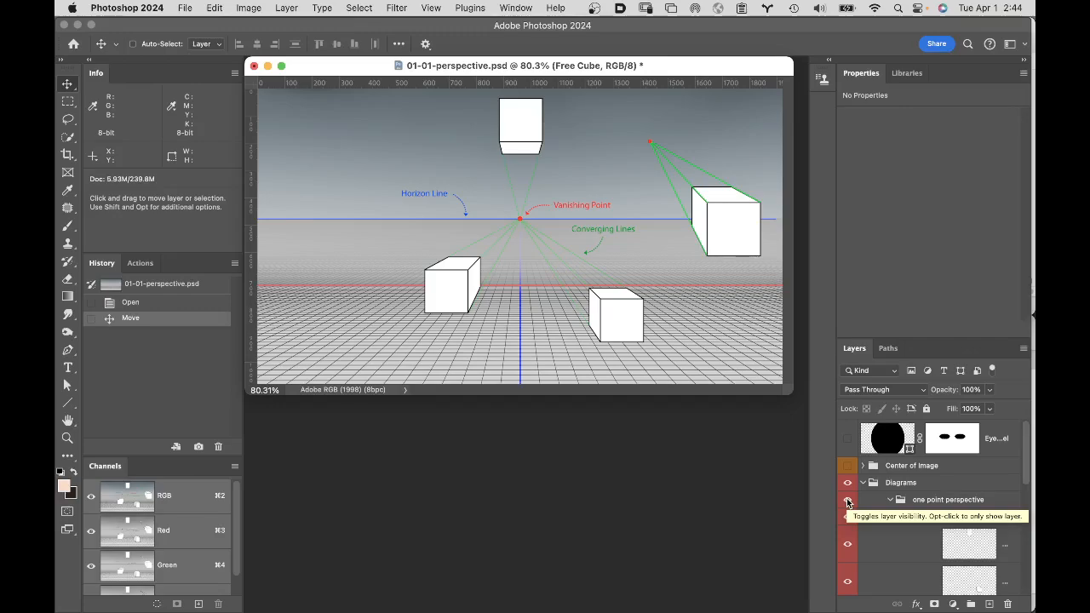
pyautogui.click(847, 501)
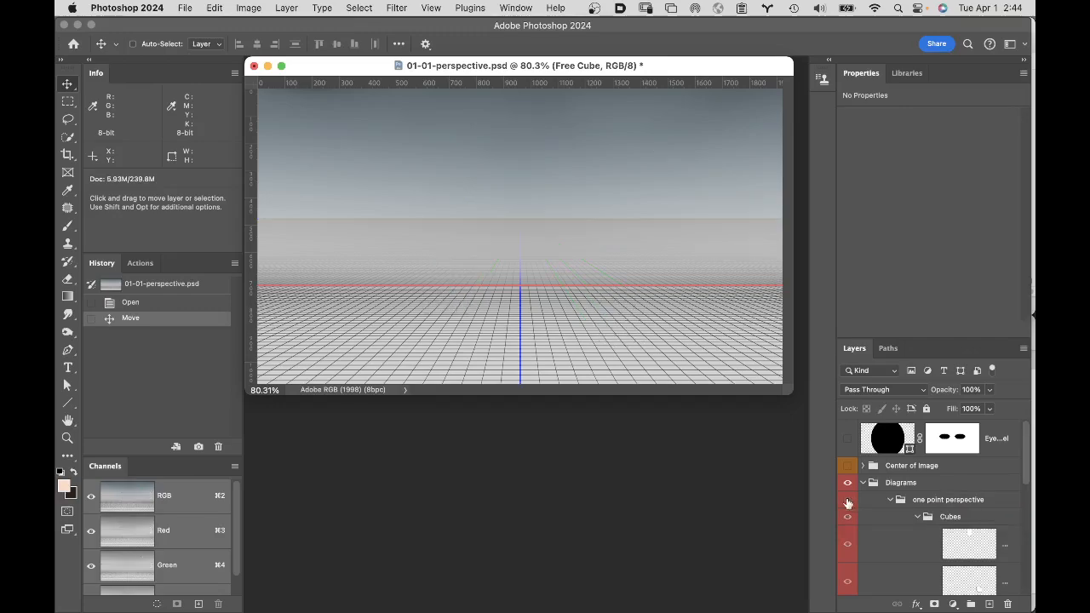
# Step: Show the two point perspective group, expand it, and turn on its vanishing points group
pyautogui.scroll(-3, 888, 523)
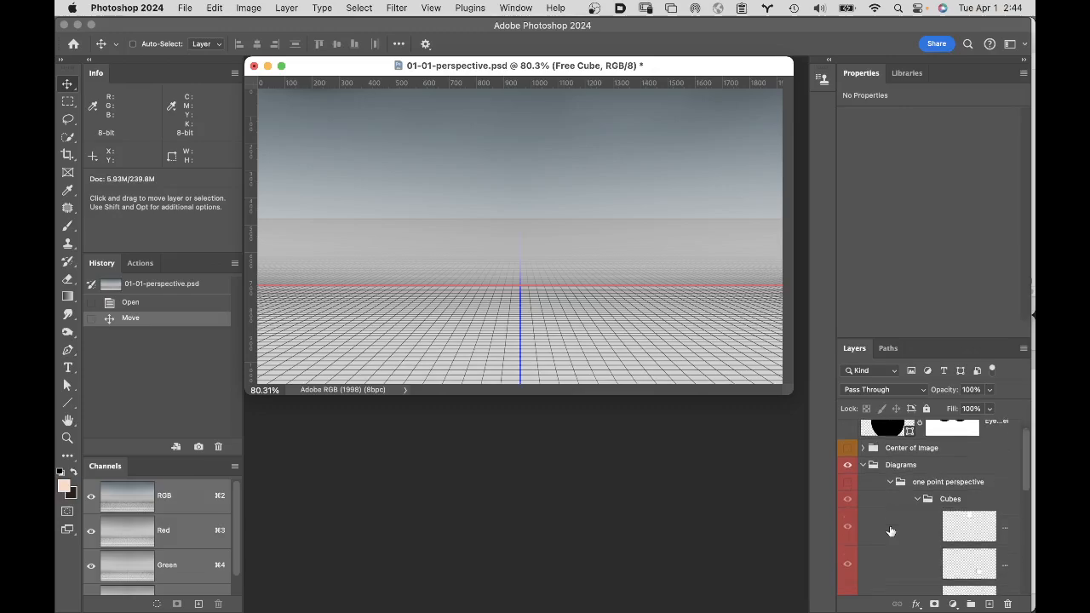
pyautogui.scroll(-1, 889, 532)
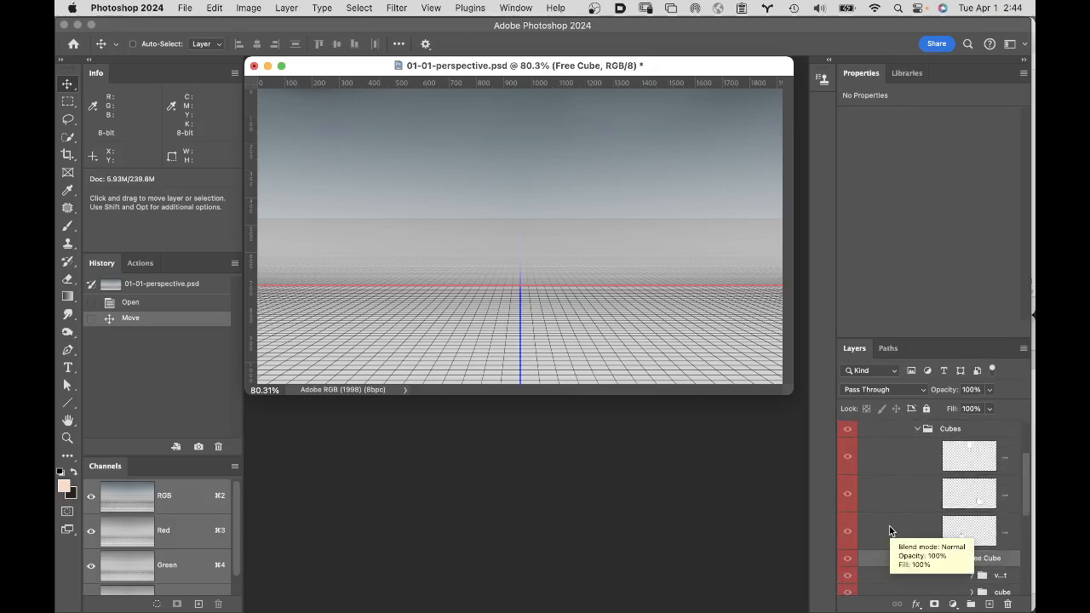
pyautogui.scroll(-4, 889, 531)
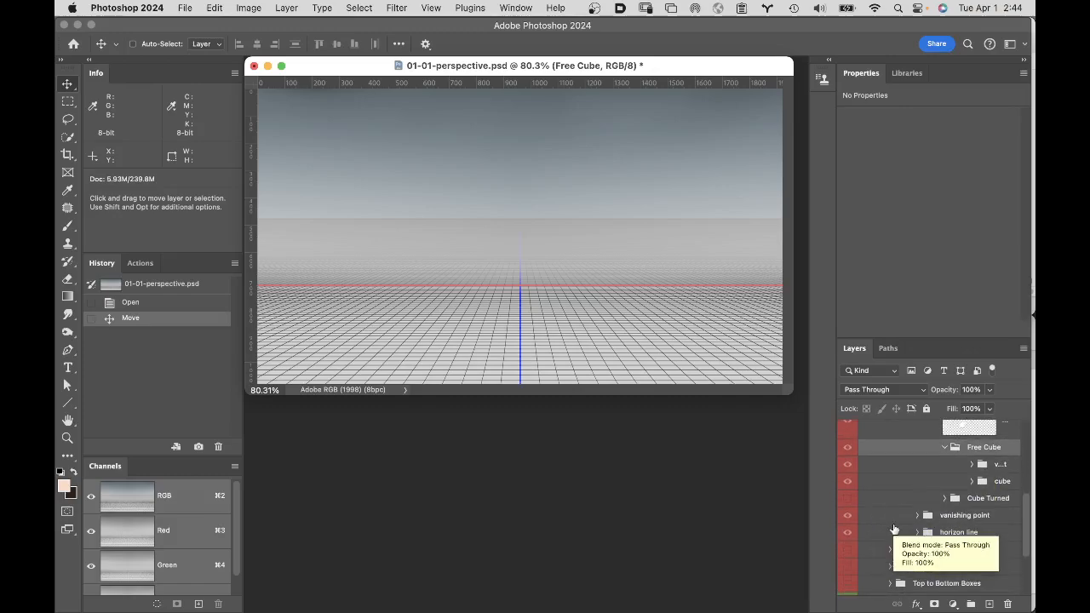
pyautogui.scroll(-1, 891, 531)
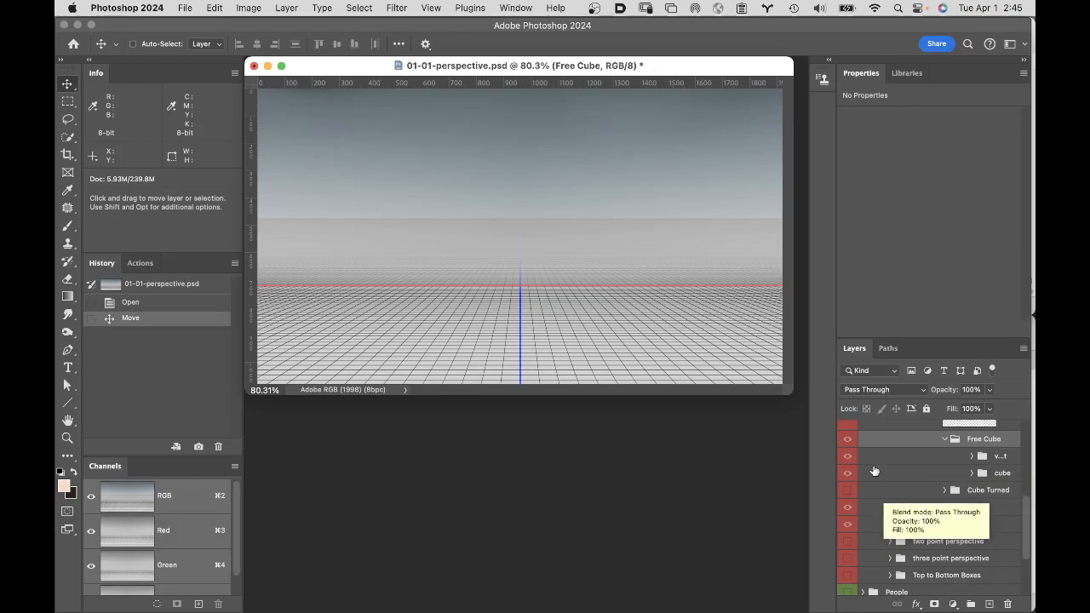
pyautogui.scroll(-1, 870, 515)
pyautogui.scroll(-2, 870, 515)
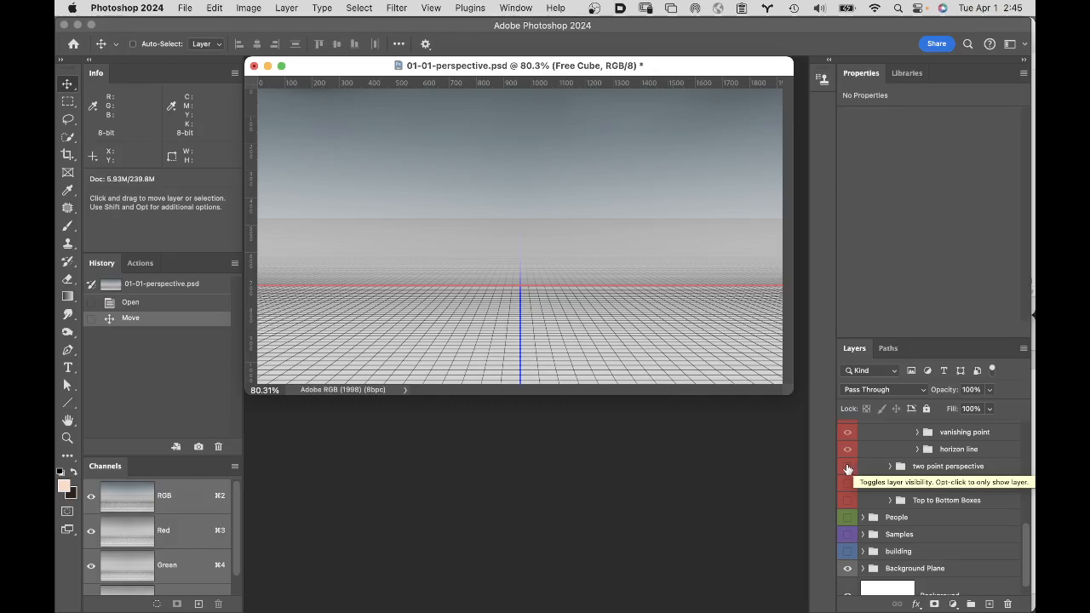
pyautogui.click(847, 468)
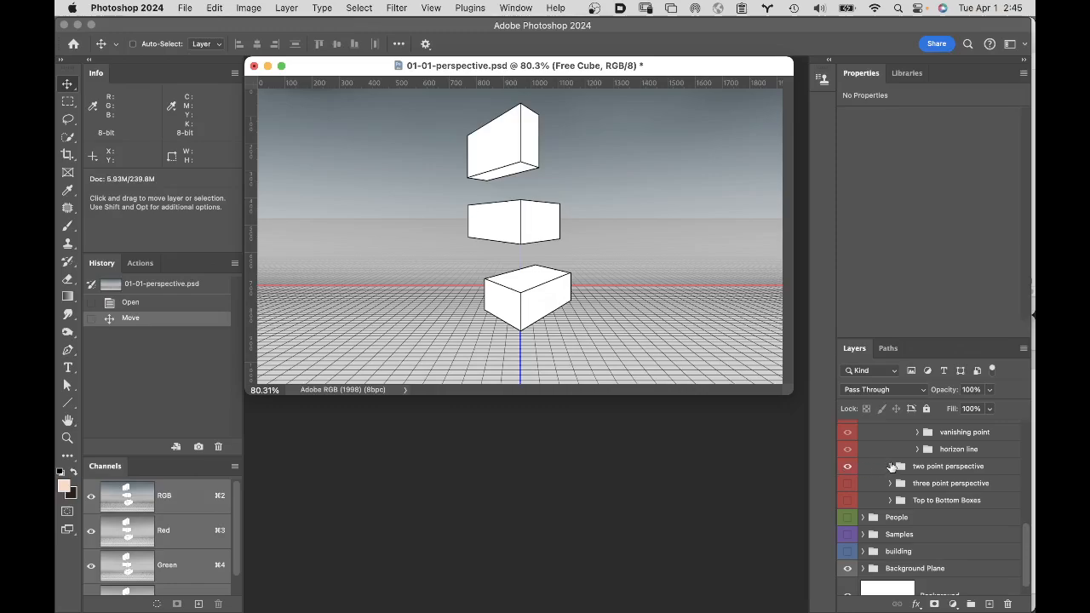
pyautogui.click(890, 466)
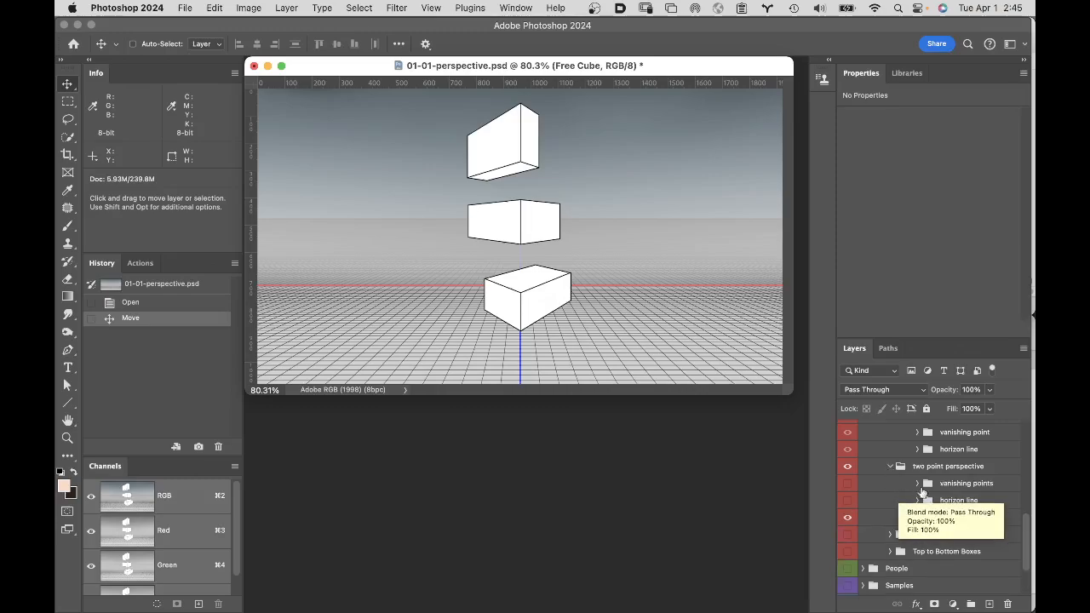
pyautogui.click(847, 483)
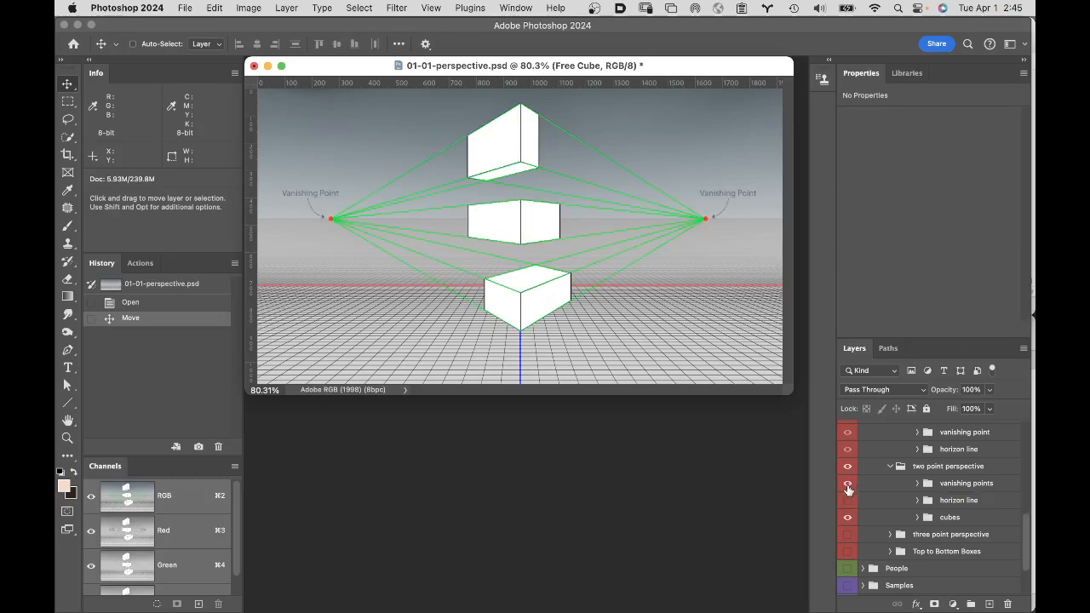
# Step: Turn on the horizon line group in the two point perspective diagram, then hide the whole two point perspective group
pyautogui.click(847, 501)
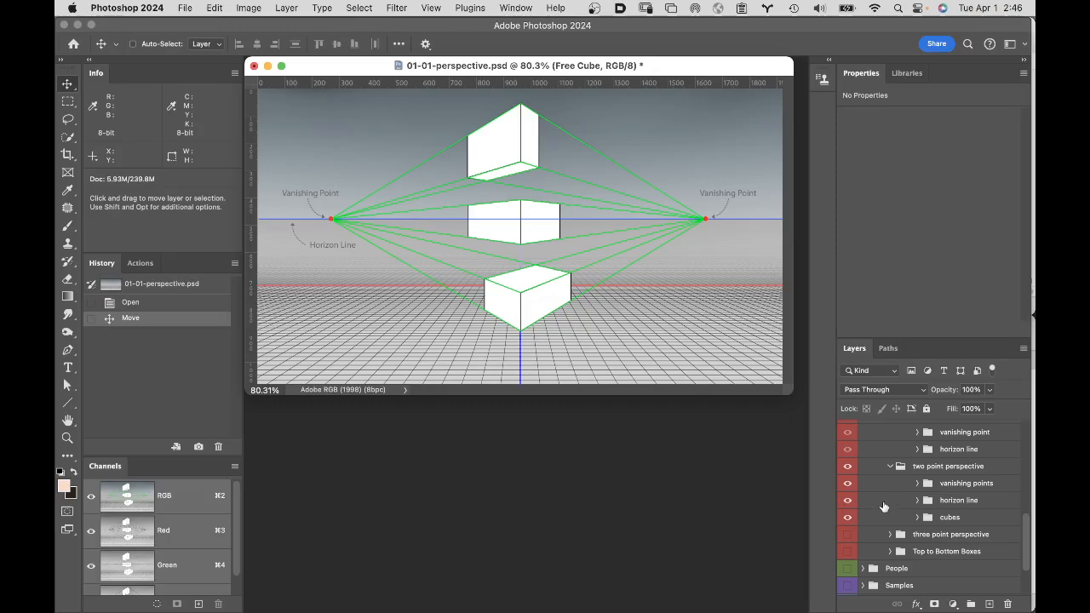
pyautogui.click(847, 467)
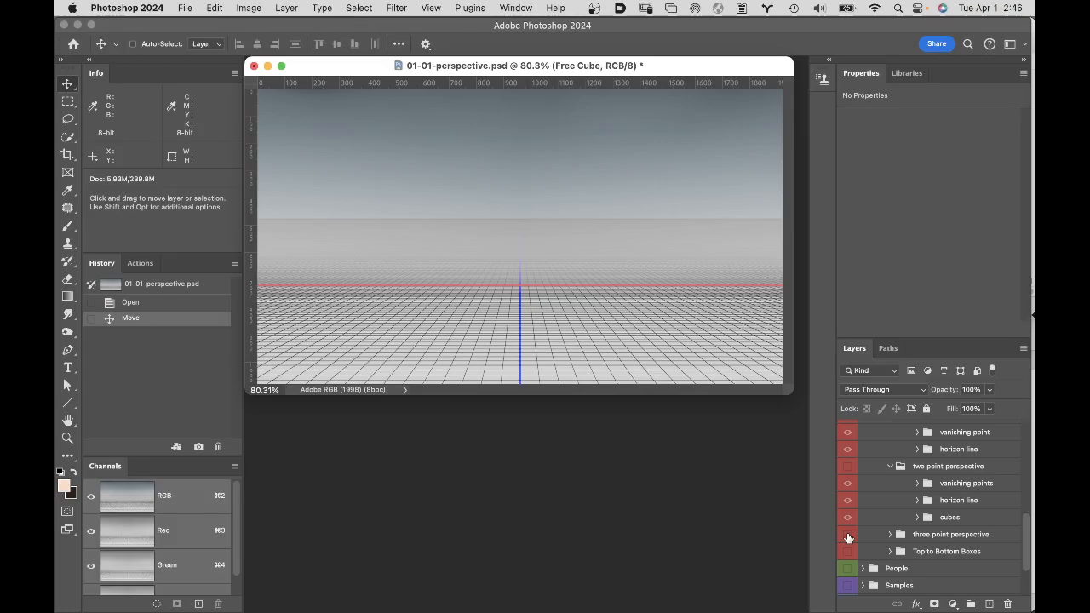
# Step: Show the three point perspective group, expand it, and turn on its vanishing point and horizon line groups
pyautogui.click(847, 535)
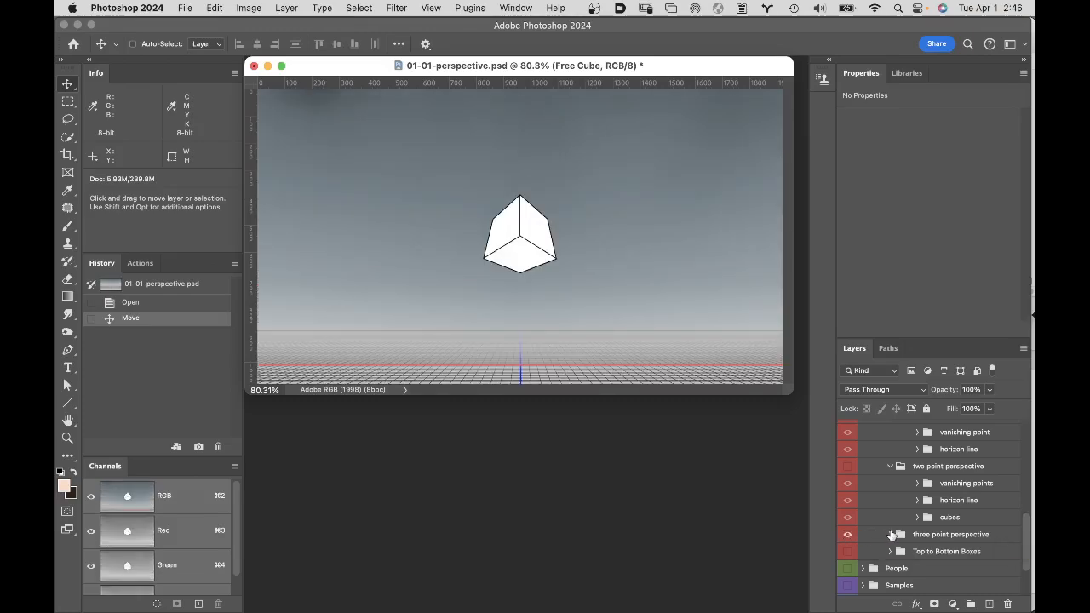
pyautogui.click(889, 533)
pyautogui.scroll(-3, 888, 528)
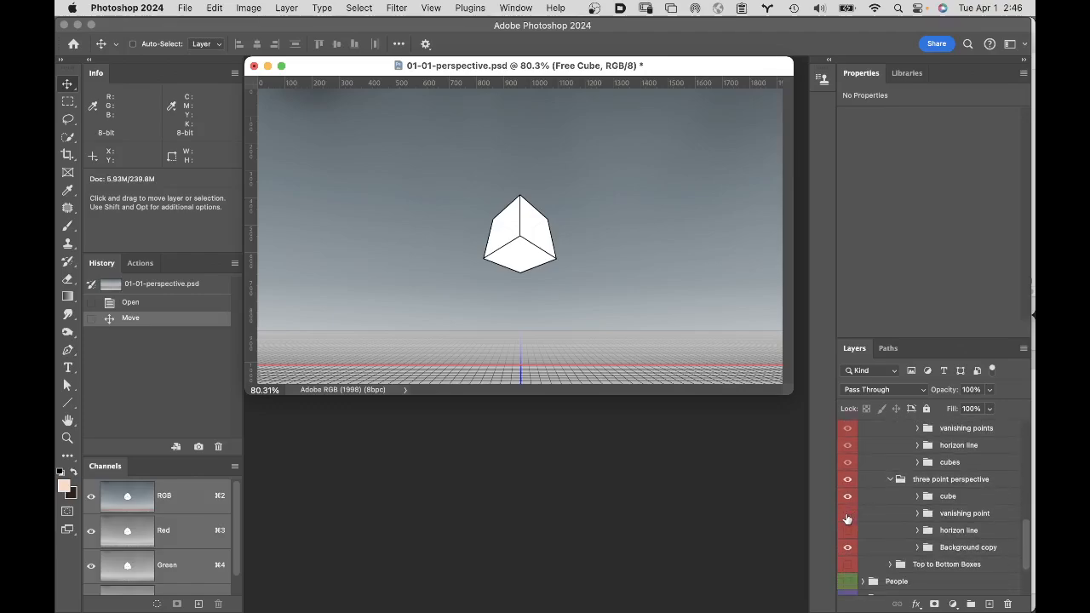
pyautogui.click(847, 513)
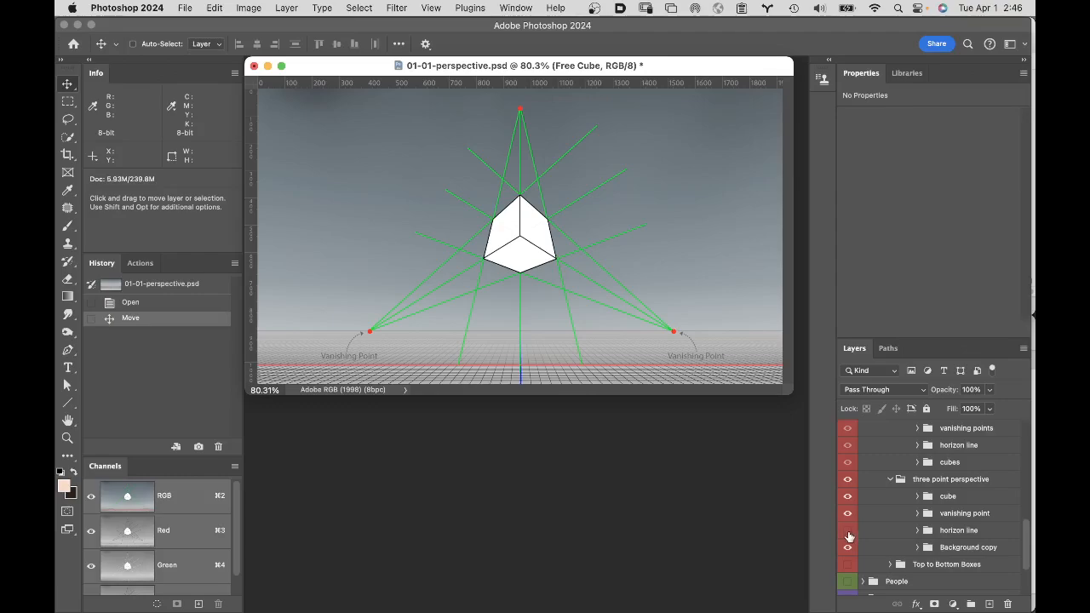
pyautogui.click(847, 530)
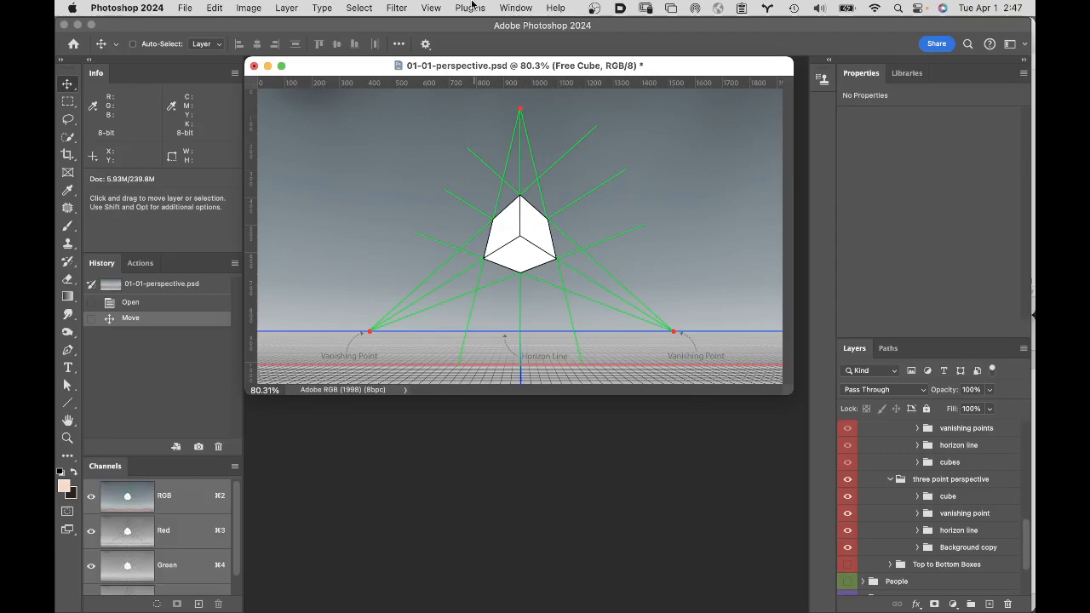
# Step: Rotate the canvas 180° to flip the three point perspective diagram, and undo the rotation
pyautogui.click(244, 6)
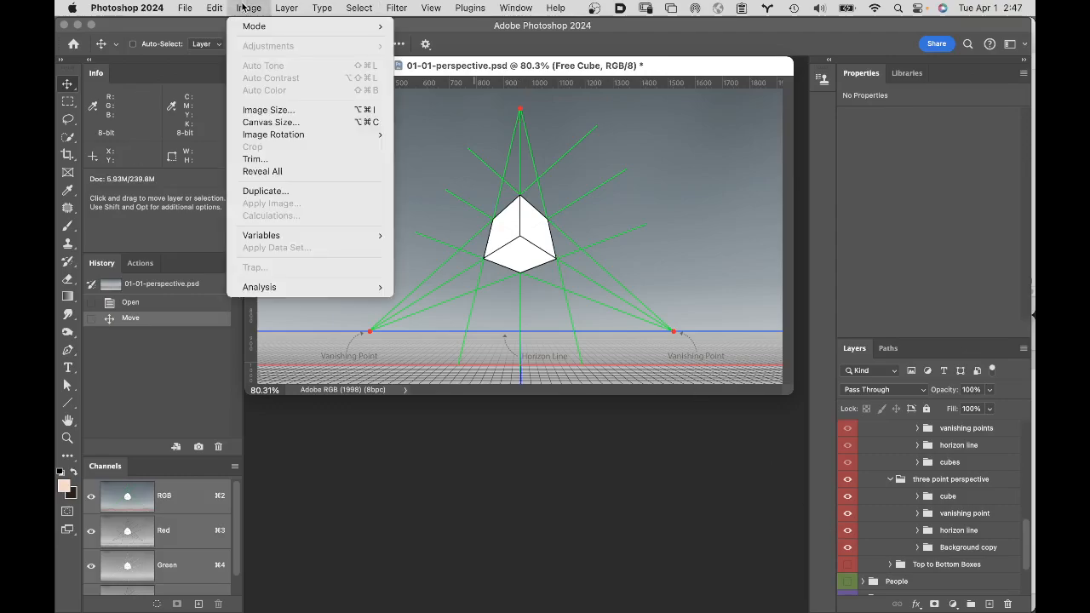
pyautogui.moveTo(284, 133)
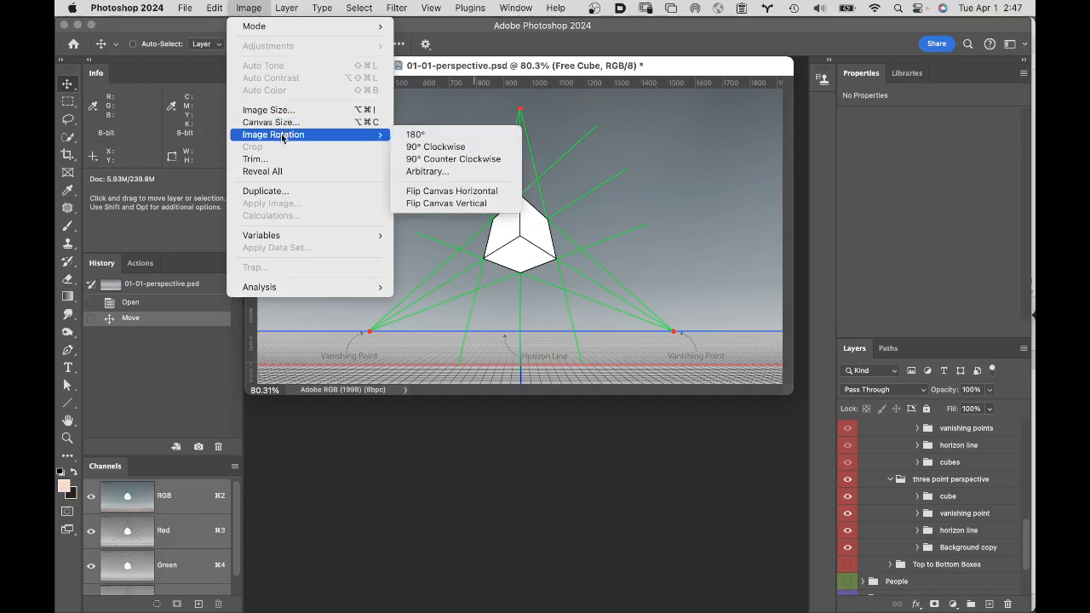
pyautogui.click(437, 137)
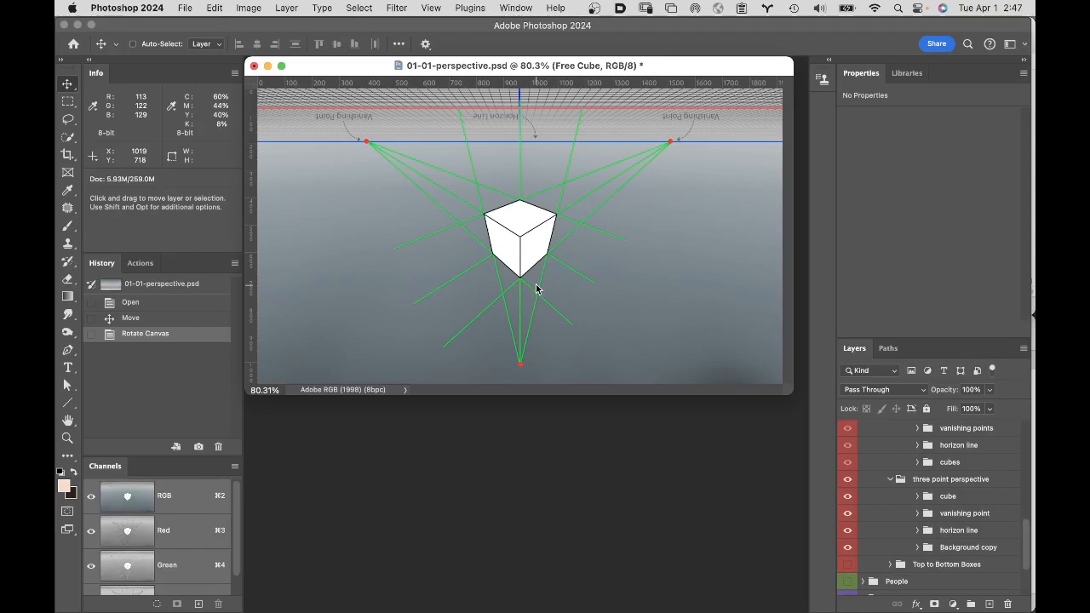
pyautogui.press('super+z')
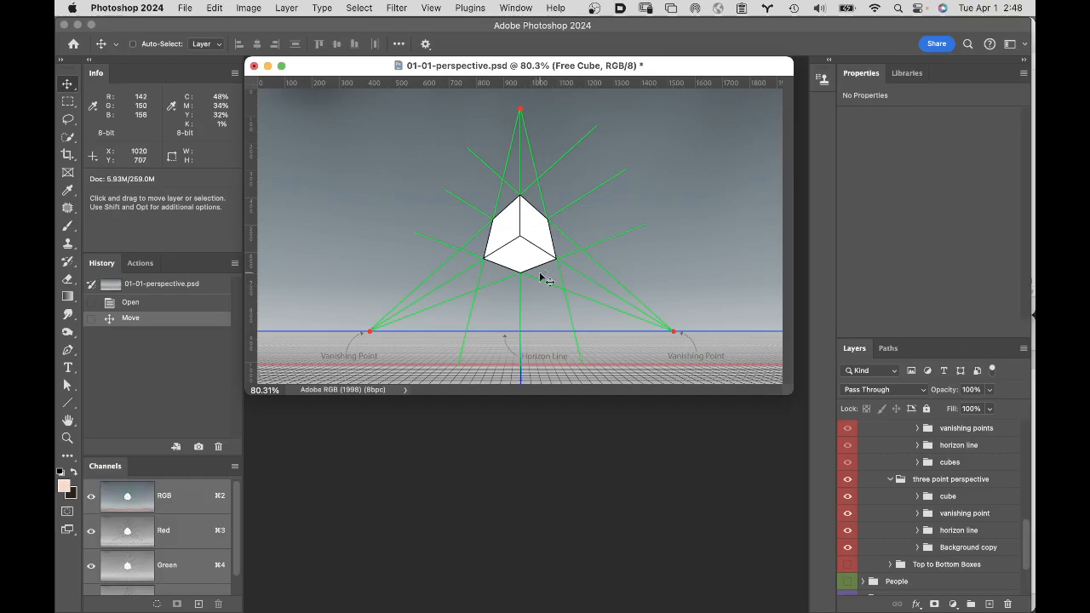
# Step: Hide the three point perspective group, and show and expand the Top to Bottom Boxes group
pyautogui.click(847, 482)
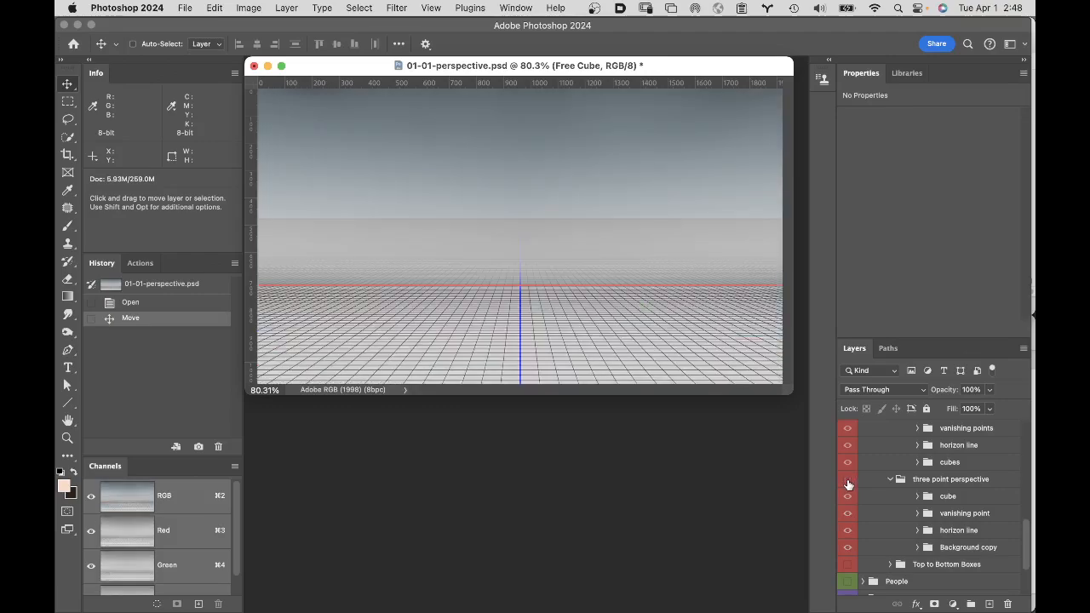
pyautogui.scroll(-3, 891, 482)
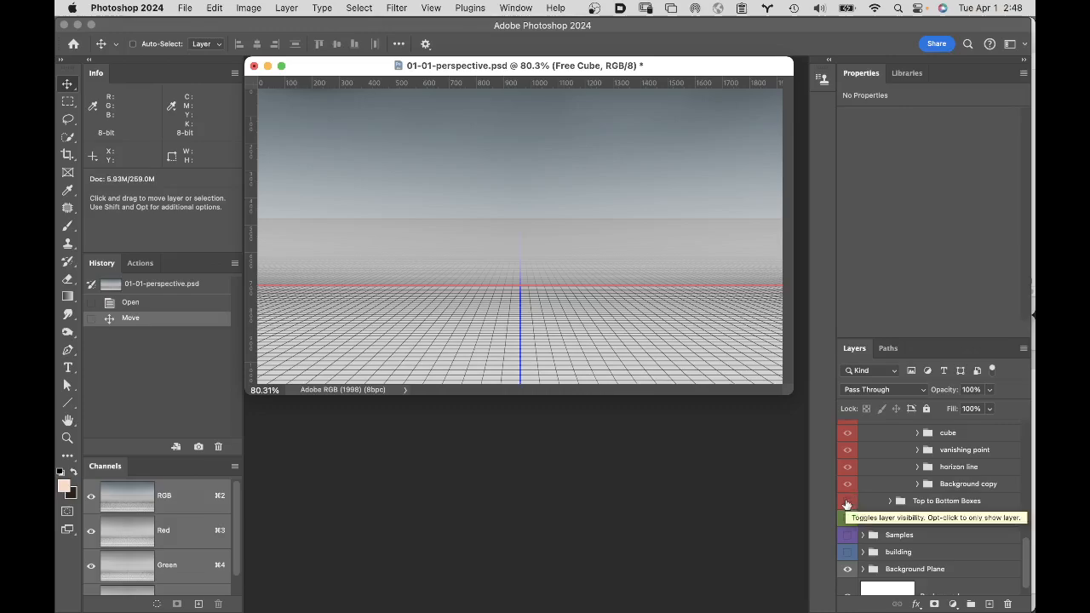
pyautogui.click(847, 503)
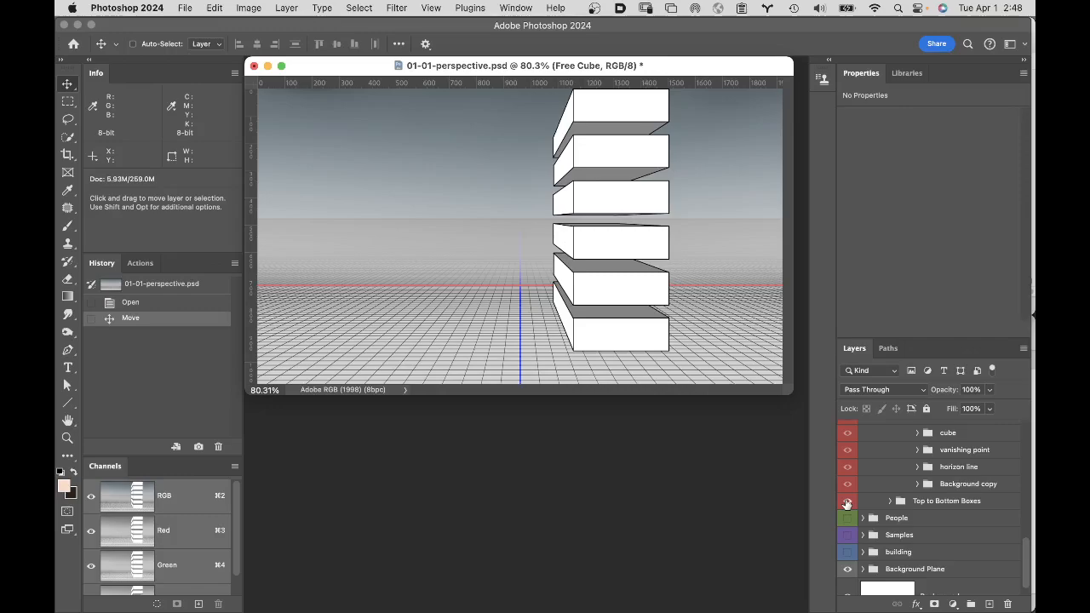
pyautogui.click(891, 503)
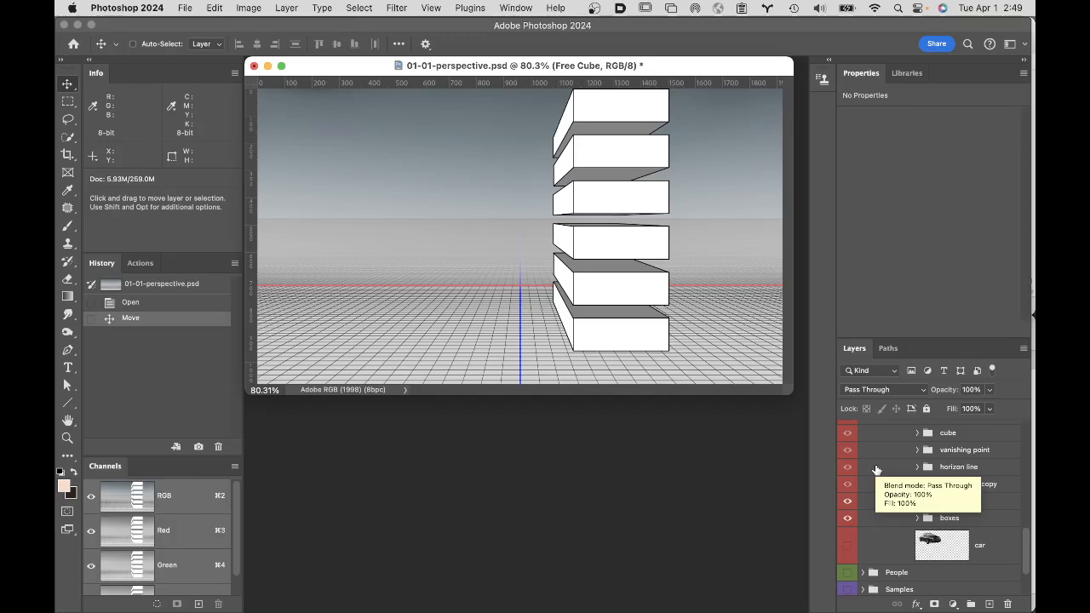
# Step: Show the car layer and move the car down until its roof sits just below the horizon line, at about X 126, Y 485 px
pyautogui.click(849, 545)
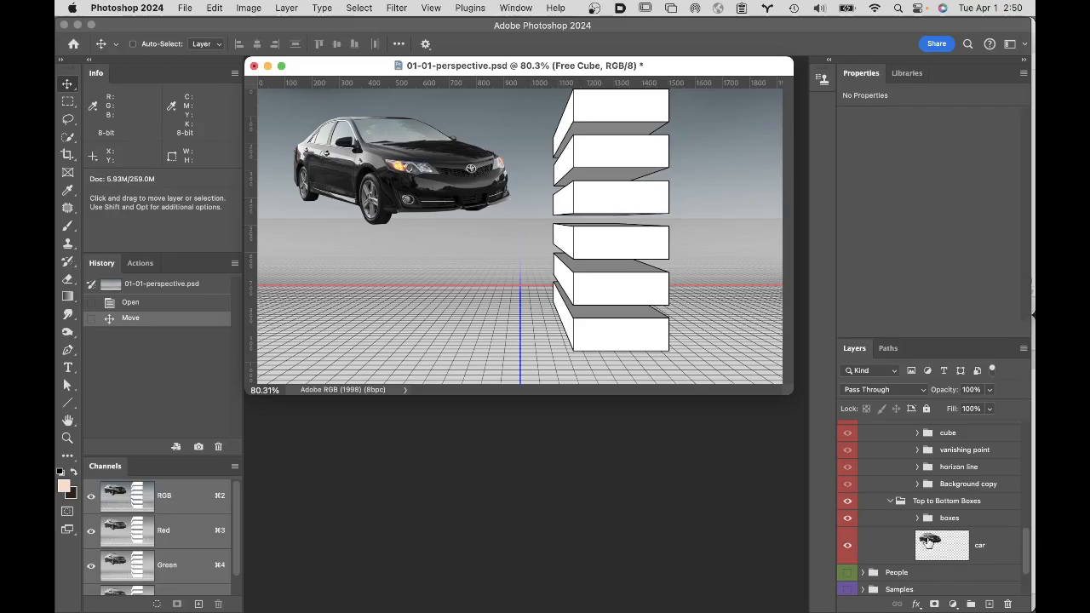
pyautogui.click(928, 540)
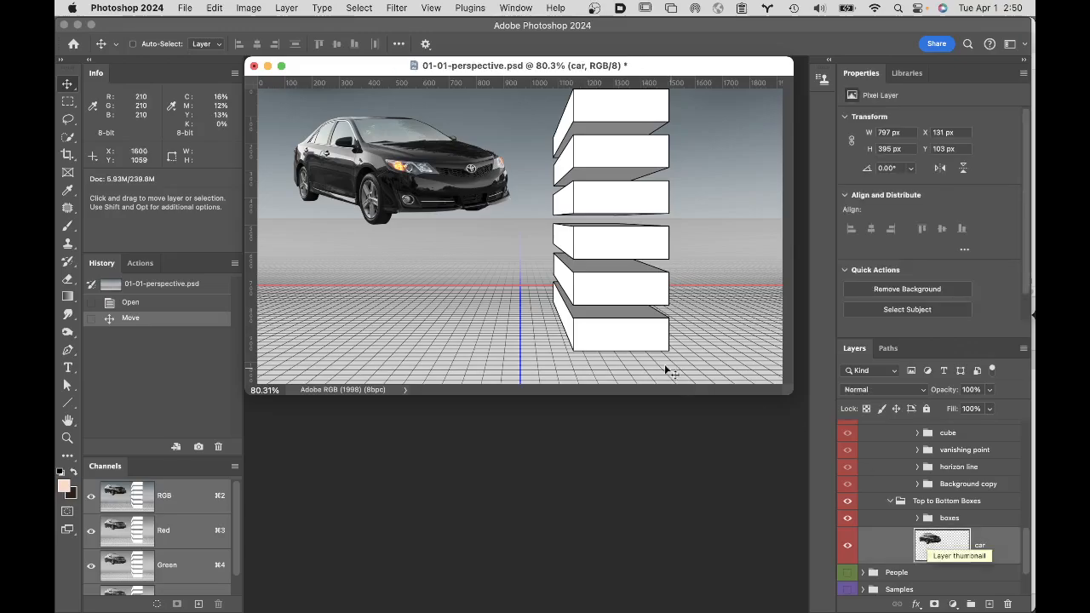
pyautogui.moveTo(421, 155); pyautogui.dragTo(418, 265)
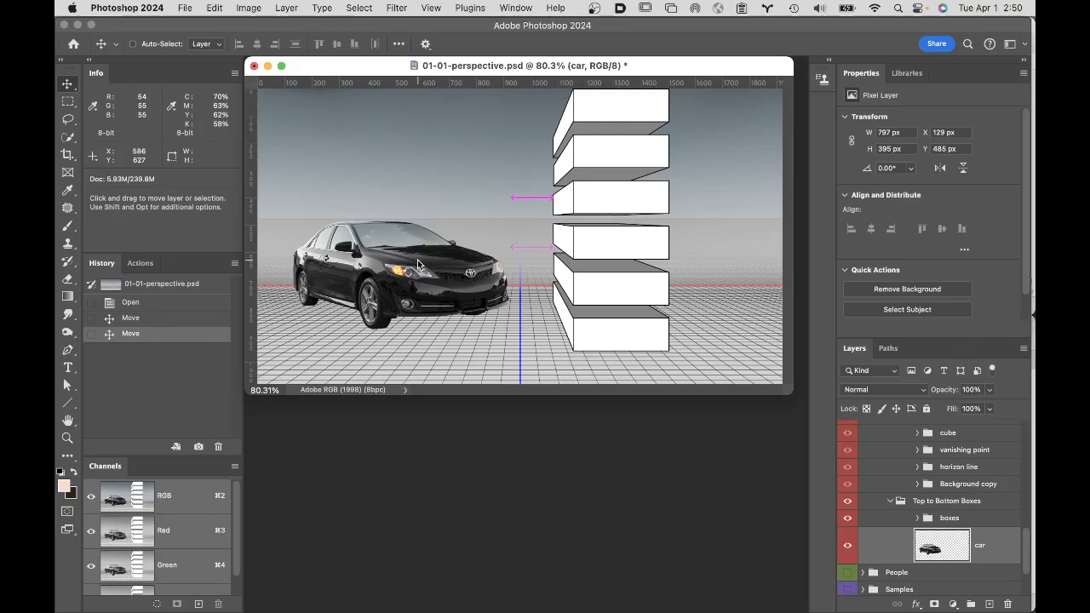
pyautogui.moveTo(417, 265); pyautogui.dragTo(416, 338)
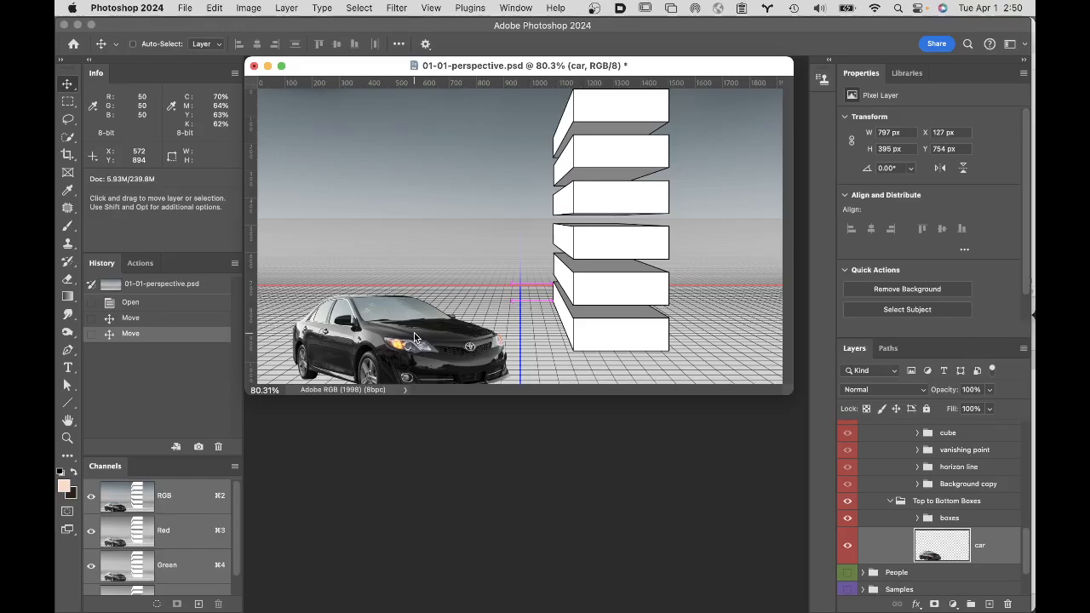
pyautogui.moveTo(414, 332); pyautogui.dragTo(415, 264)
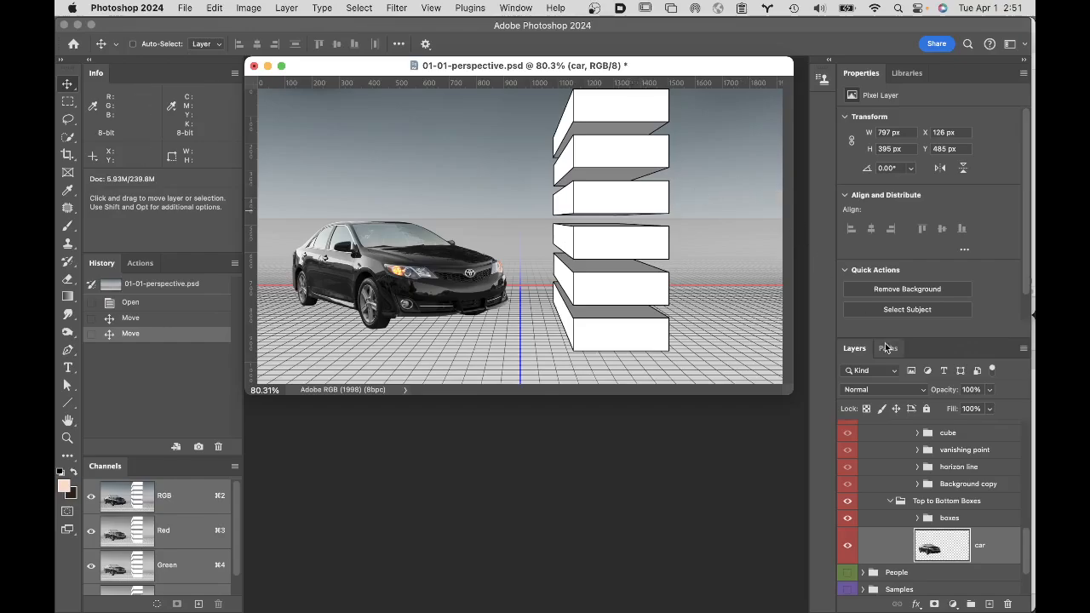
# Step: Hide the whole Diagrams group and collapse it
pyautogui.scroll(5, 868, 502)
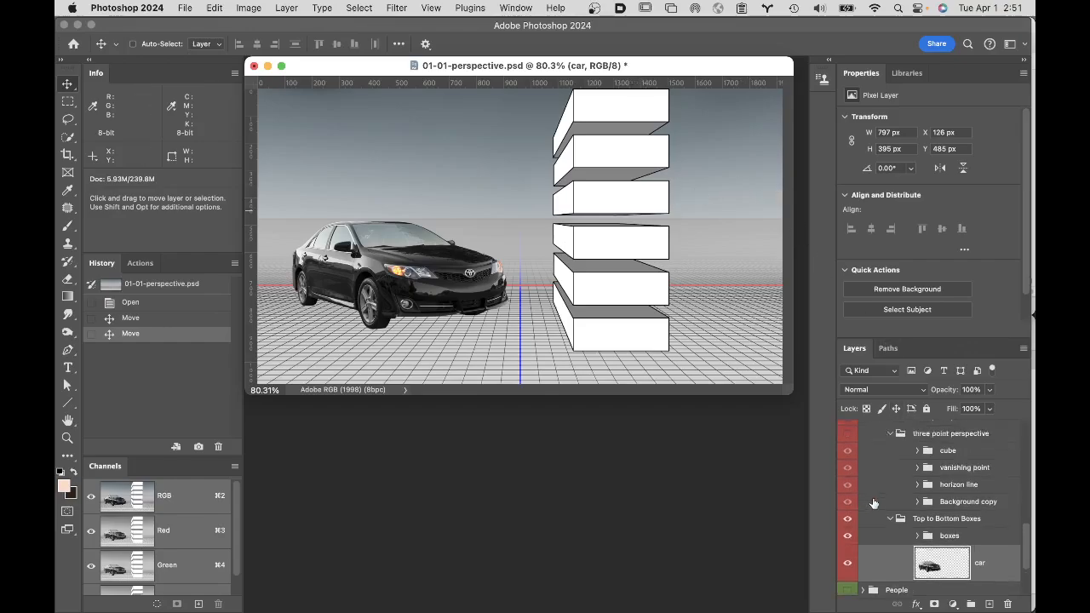
pyautogui.scroll(4, 873, 504)
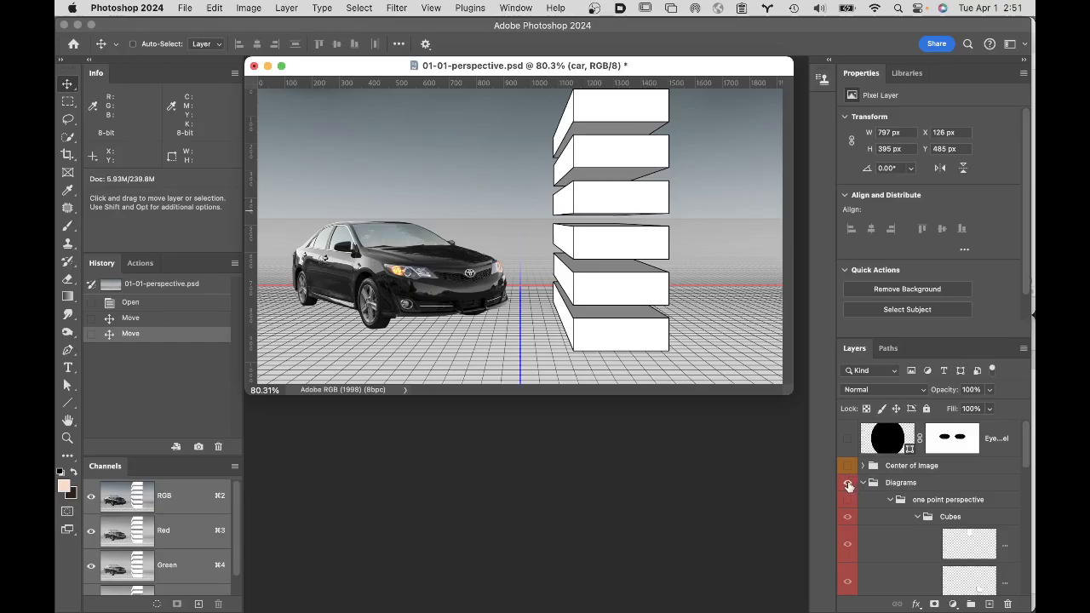
pyautogui.click(848, 485)
pyautogui.click(863, 482)
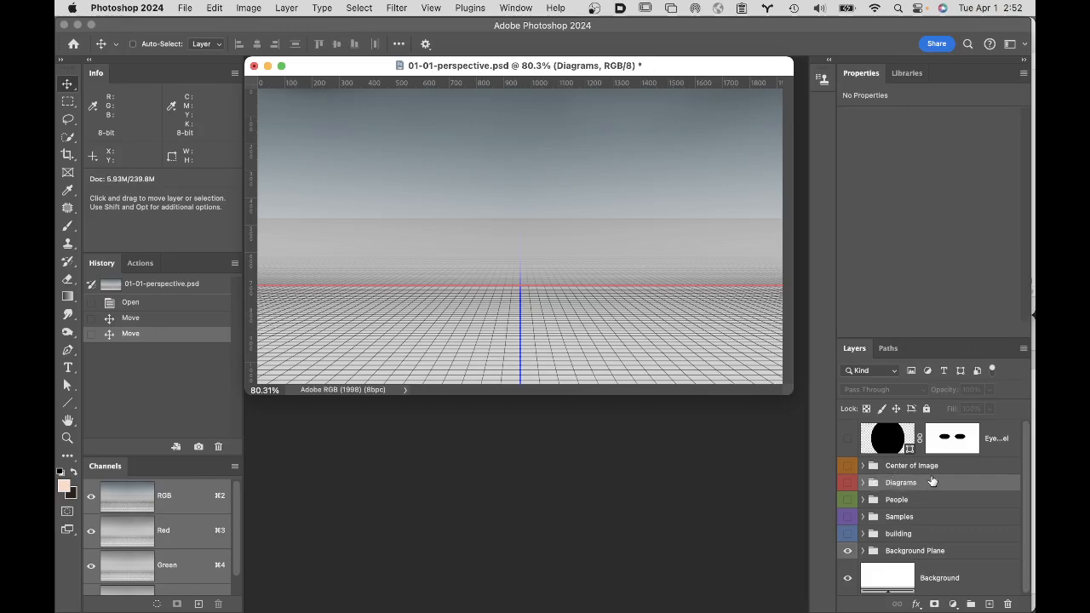
# Step: Show and expand the People group, and turn on its man2 and man 3 layers
pyautogui.click(848, 502)
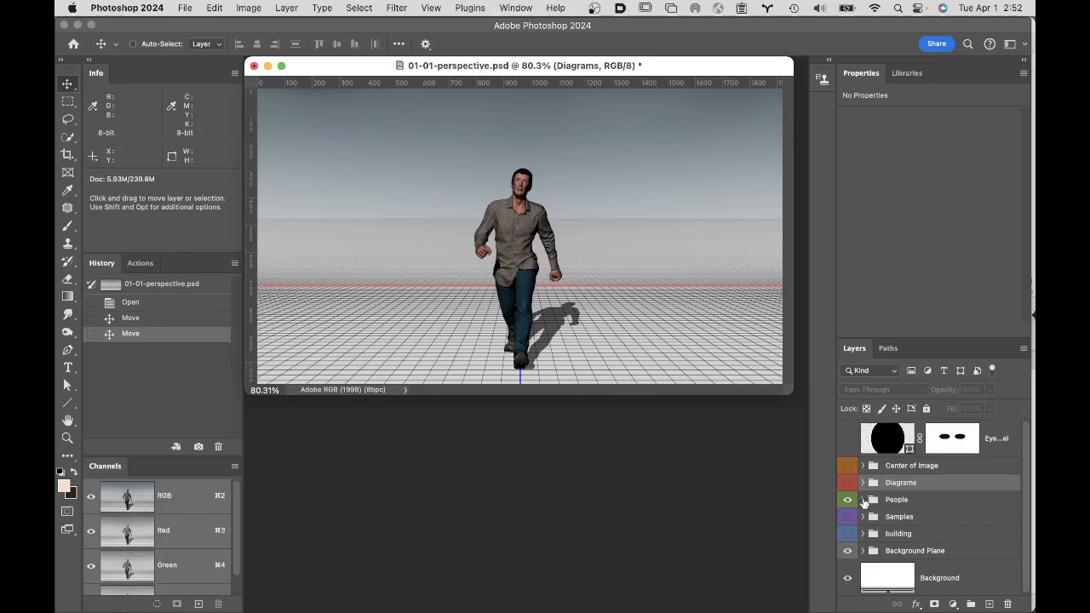
pyautogui.click(862, 499)
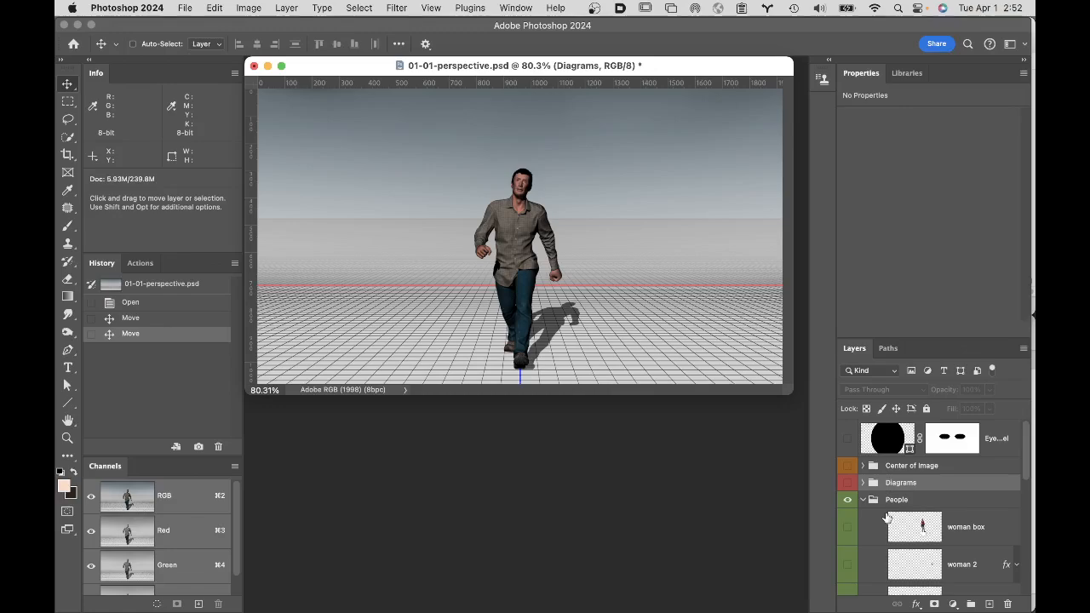
pyautogui.scroll(-2, 868, 523)
pyautogui.scroll(-5, 869, 524)
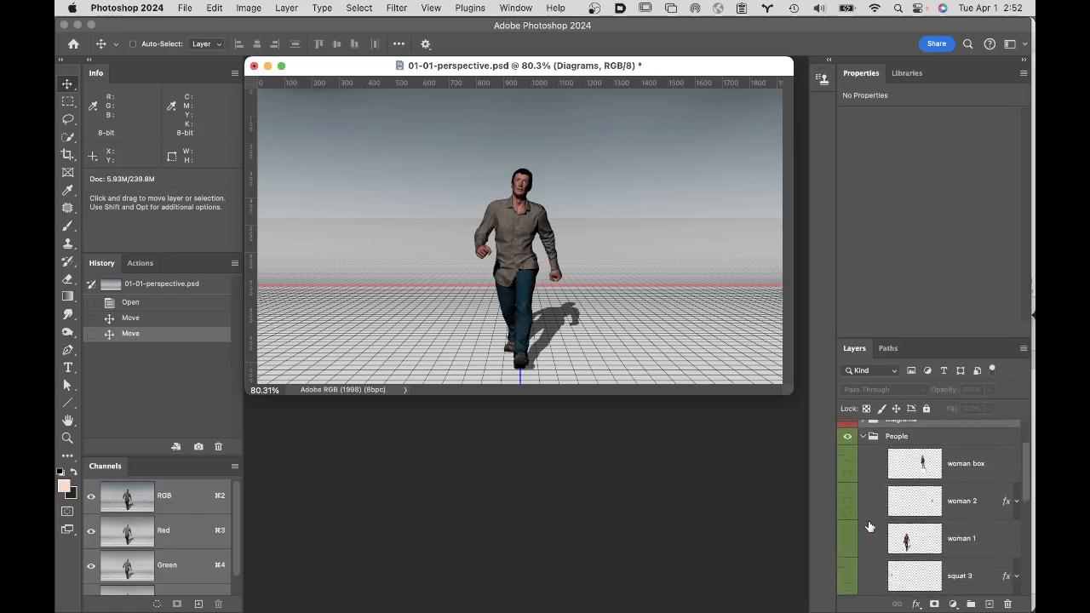
pyautogui.scroll(-15, 869, 526)
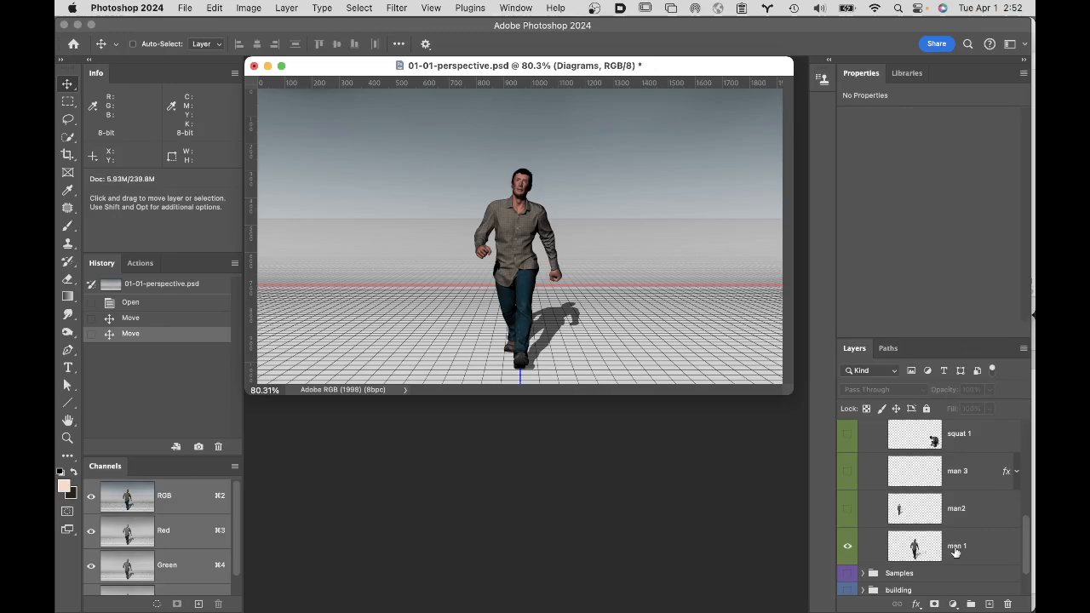
pyautogui.click(846, 509)
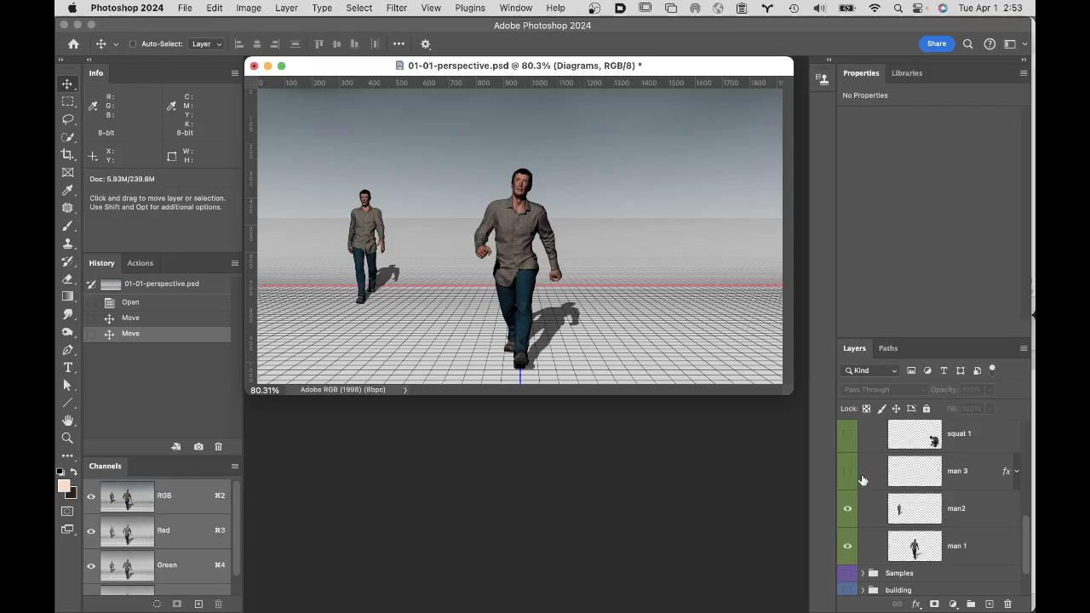
pyautogui.click(848, 471)
# Step: Turn on the squat 1, squat 2 and squat 3 layers in the People group
pyautogui.scroll(2, 850, 464)
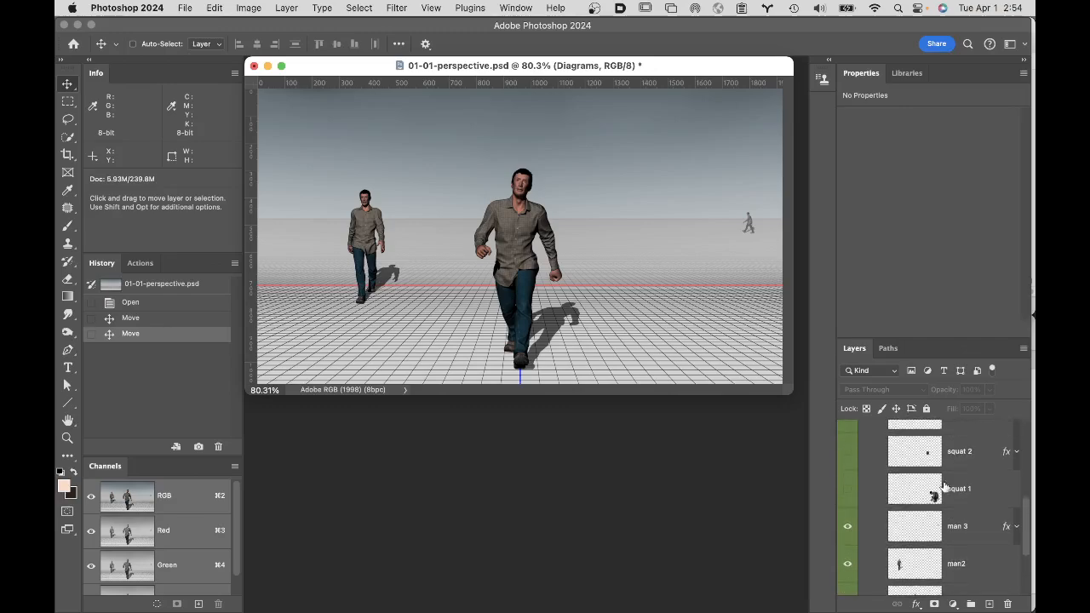
pyautogui.scroll(1, 939, 488)
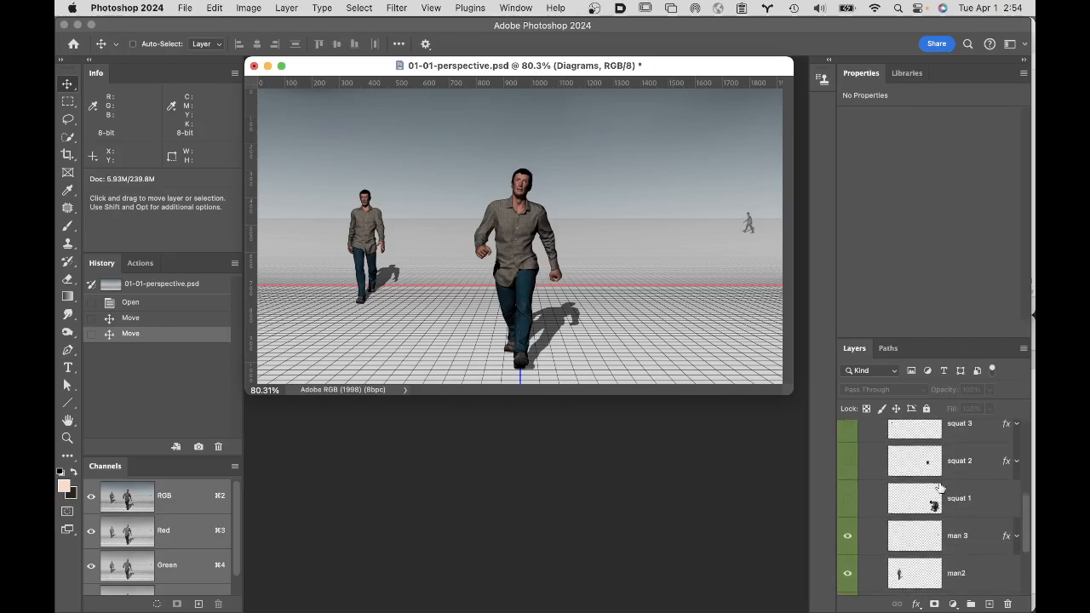
pyautogui.click(846, 498)
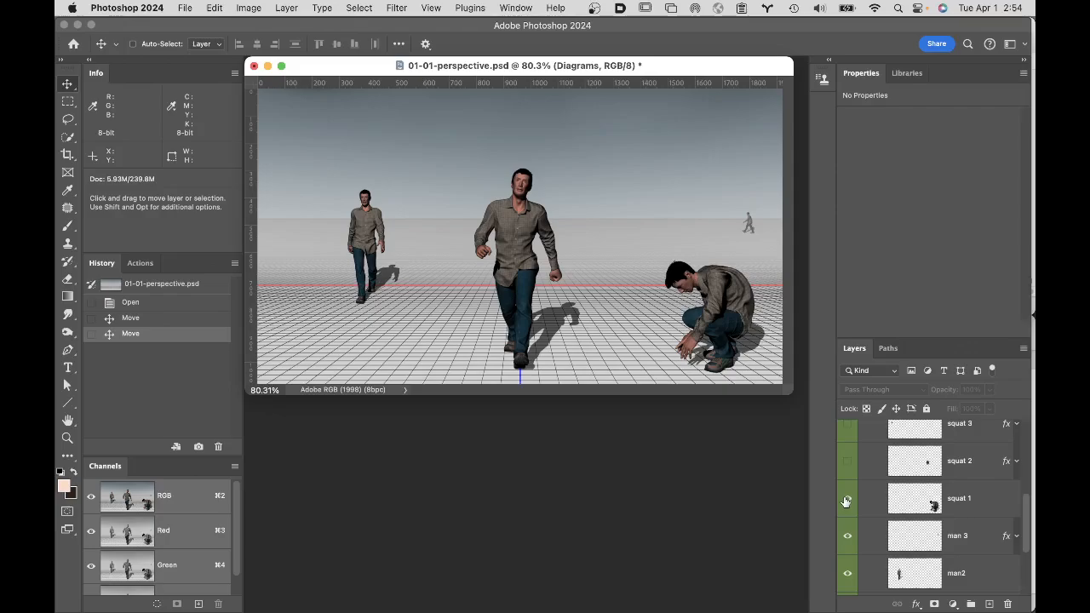
pyautogui.click(847, 461)
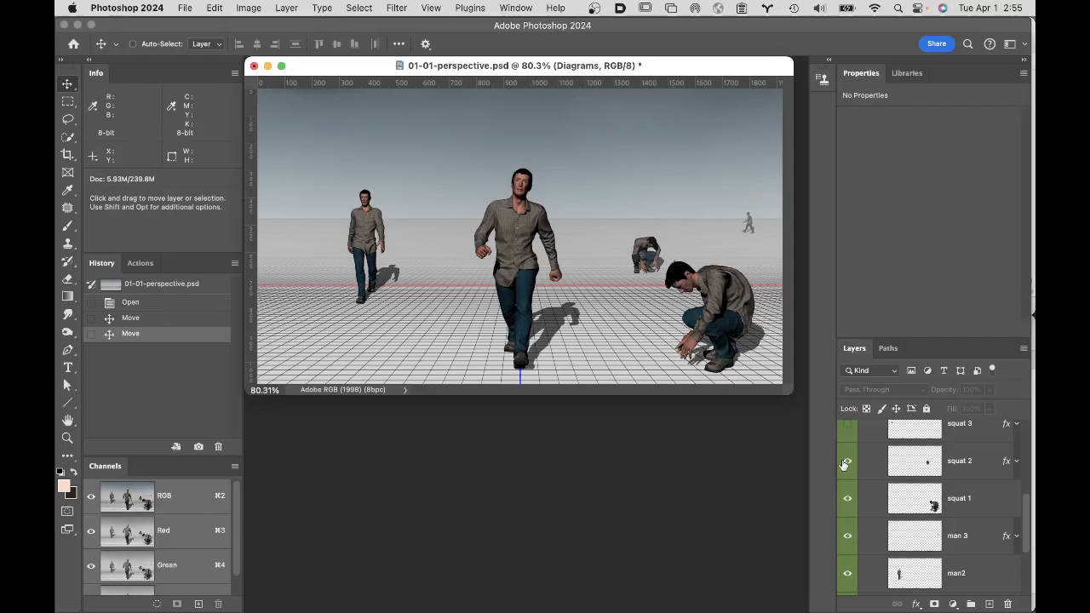
pyautogui.scroll(1, 844, 464)
pyautogui.click(847, 435)
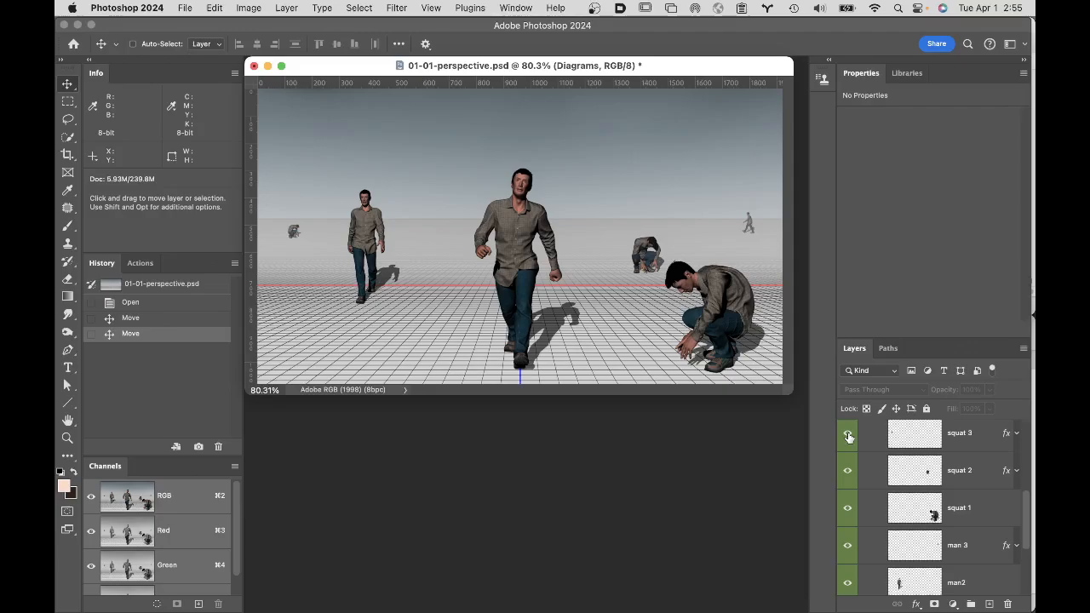
# Step: Turn on the woman 1, woman 2 and woman box layers in the People group
pyautogui.scroll(3, 851, 435)
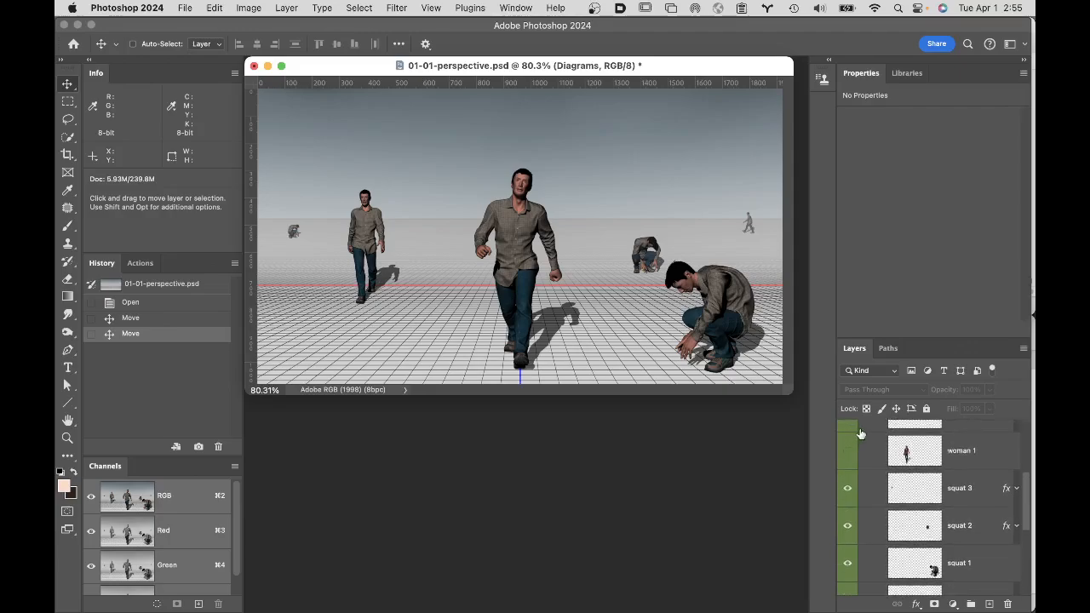
pyautogui.click(847, 452)
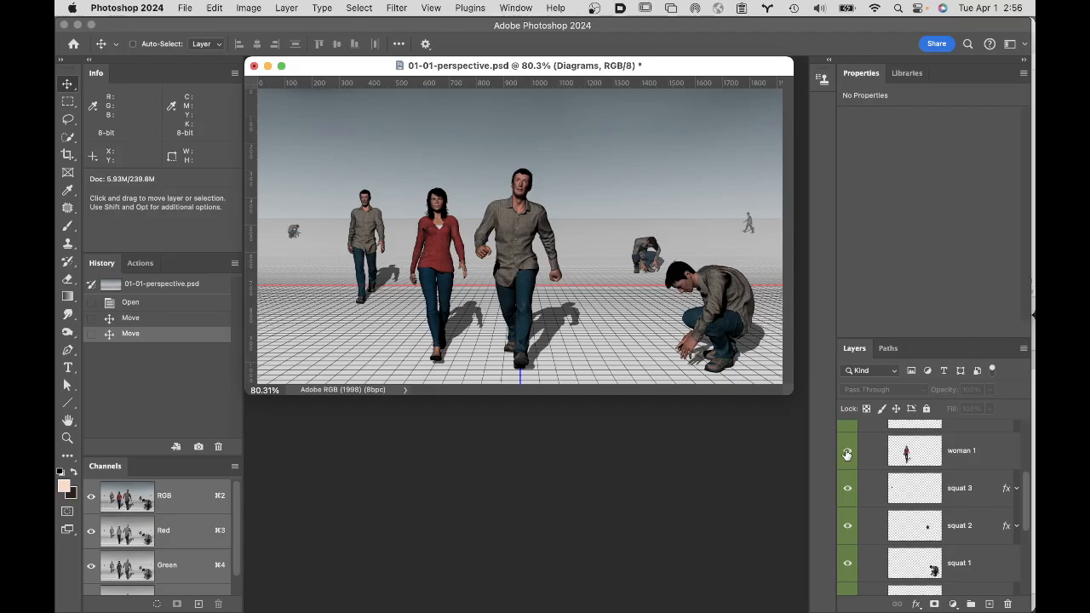
pyautogui.scroll(3, 847, 454)
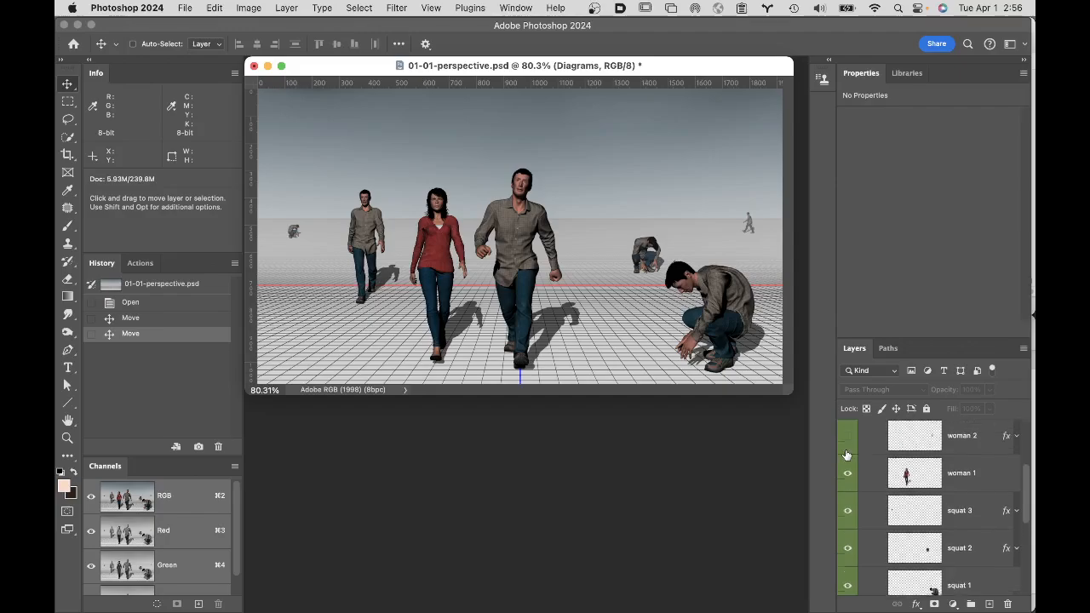
pyautogui.click(849, 472)
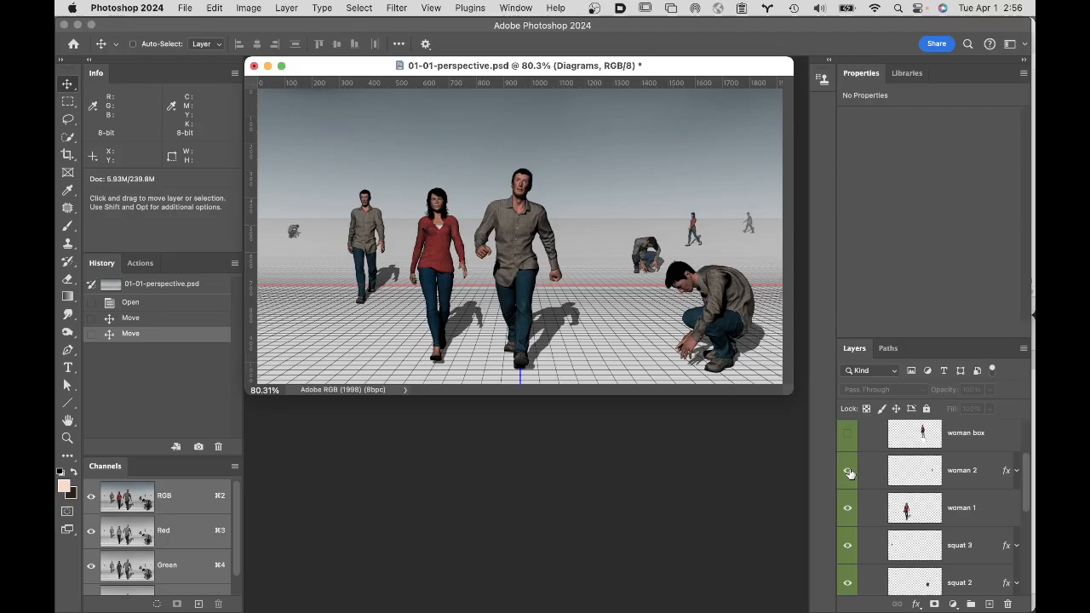
pyautogui.scroll(1, 849, 474)
pyautogui.click(846, 455)
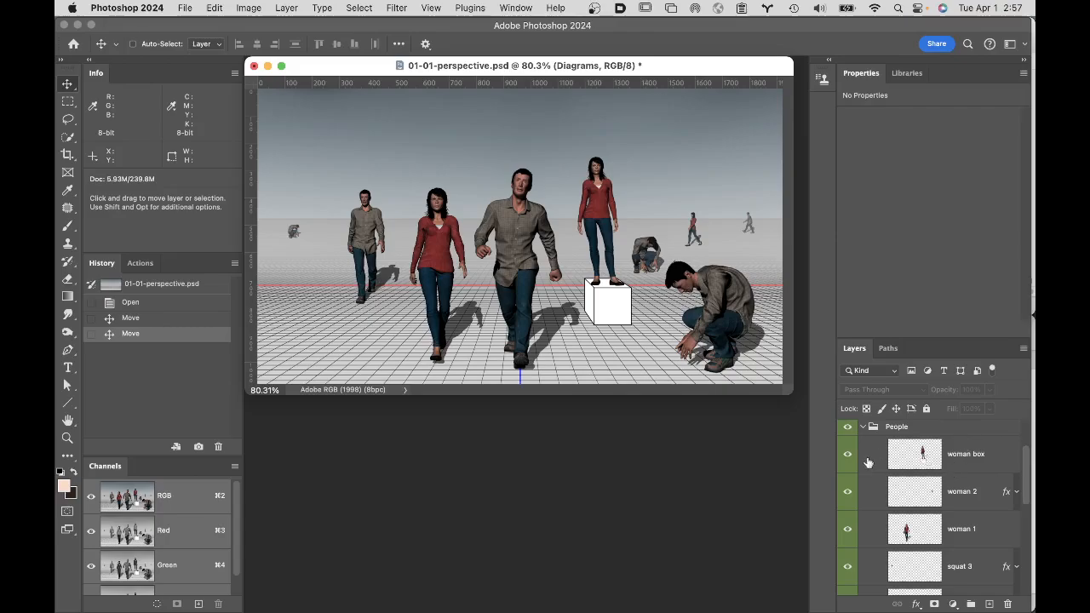
# Step: Hide every figure layer in the People group except man 1
pyautogui.moveTo(847, 491); pyautogui.dragTo(850, 573)
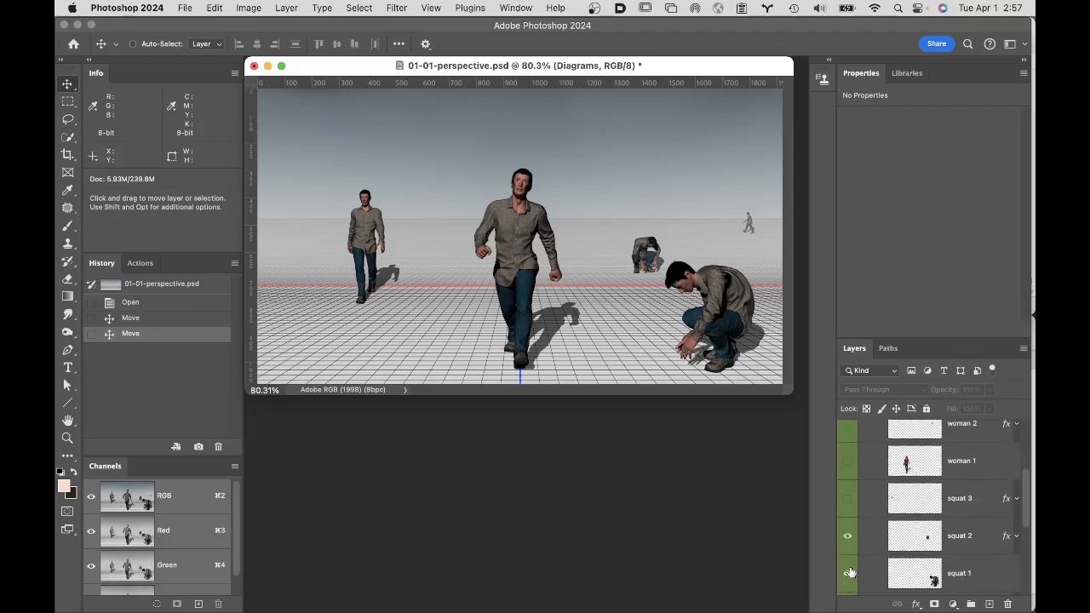
pyautogui.click(847, 498)
pyautogui.moveTo(847, 498); pyautogui.dragTo(848, 578)
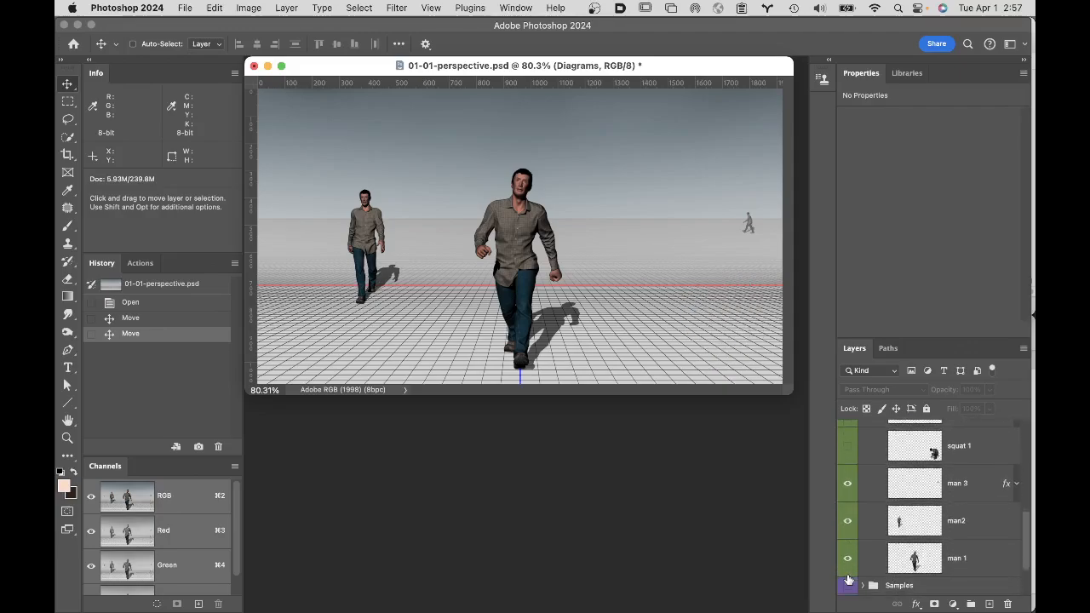
pyautogui.click(847, 482)
pyautogui.click(847, 523)
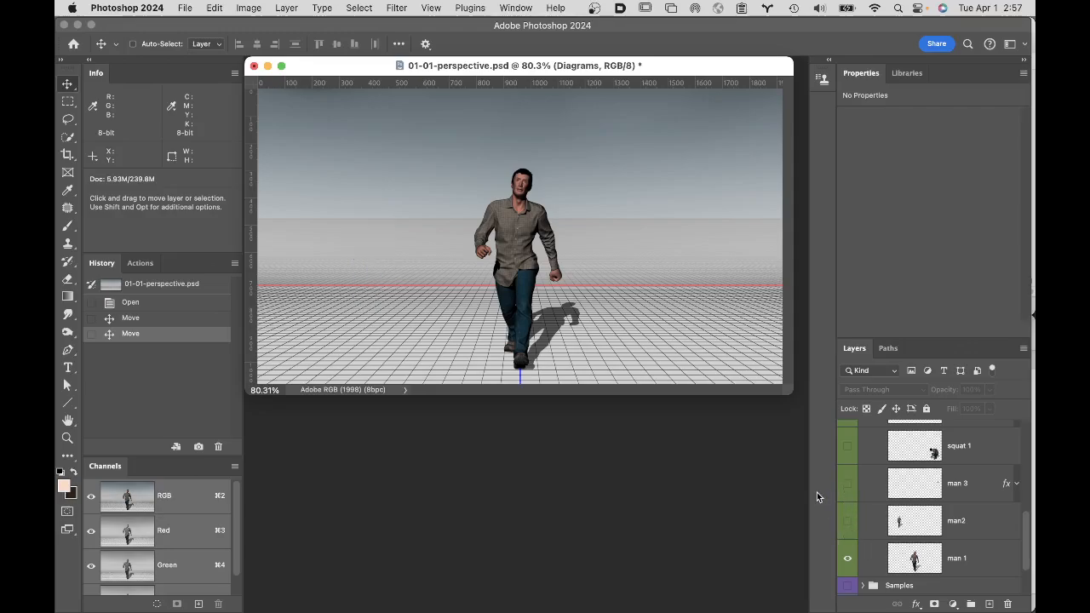
# Step: Try scaling man 1 to about 21% around a reference point on the horizon near X 1641, Y 468 px, and undo it
pyautogui.click(896, 565)
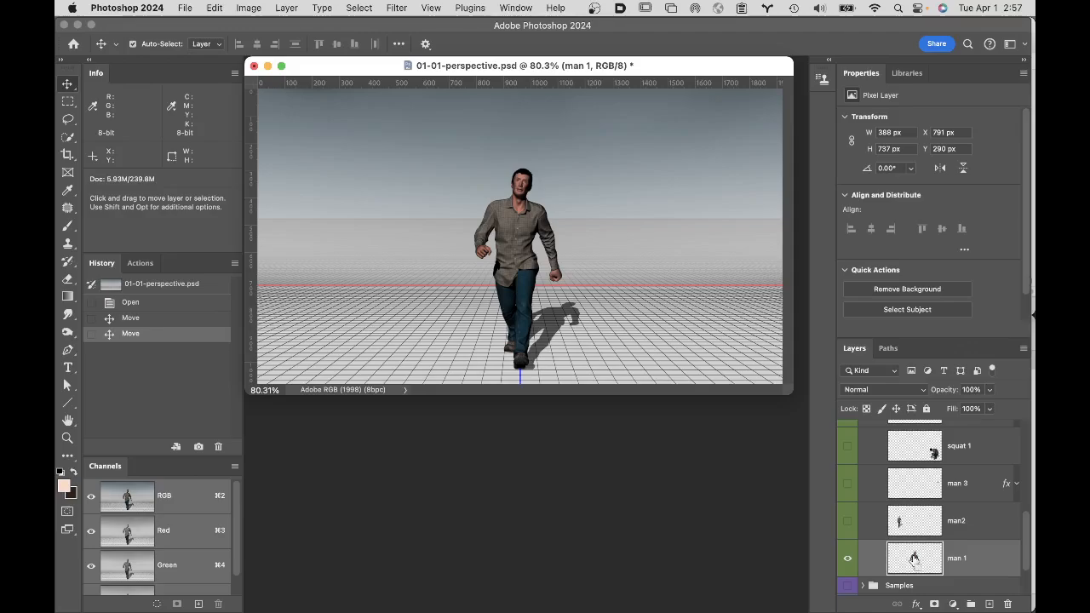
pyautogui.press('super+t')
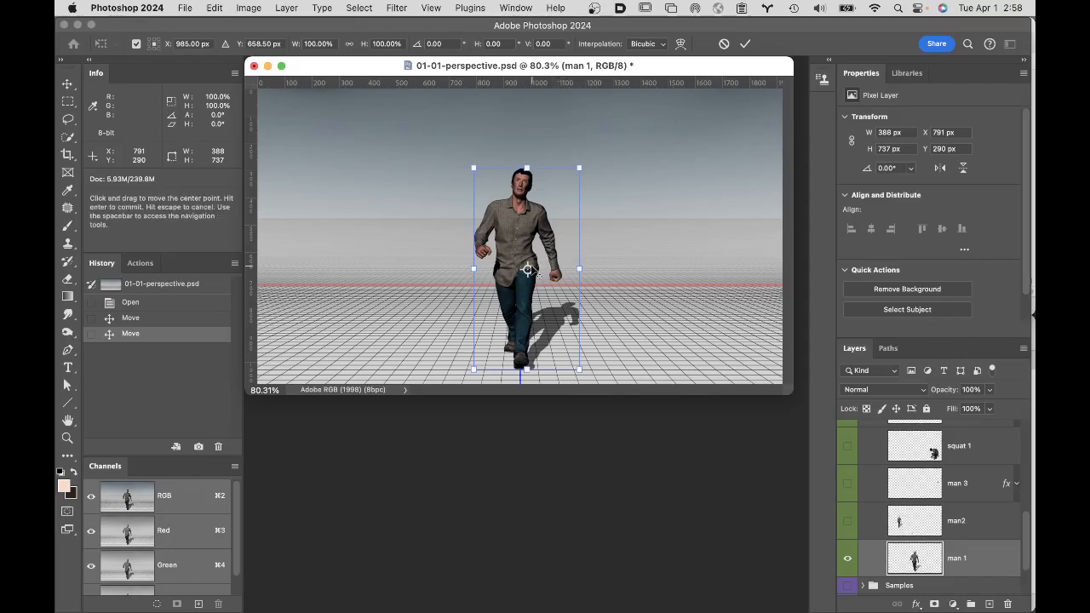
pyautogui.moveTo(528, 269); pyautogui.dragTo(706, 218)
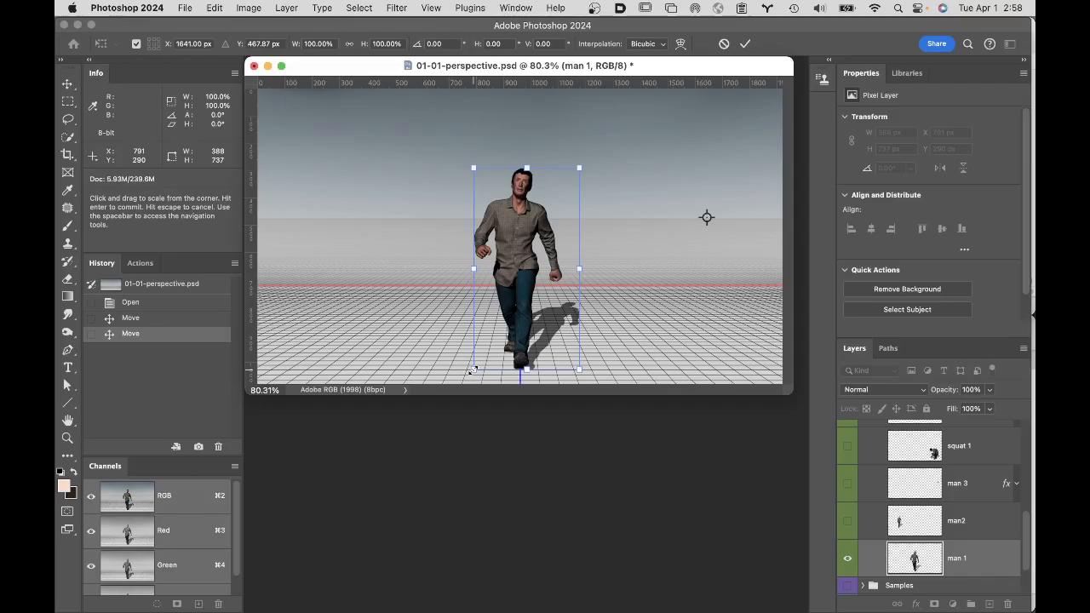
pyautogui.moveTo(473, 369); pyautogui.dragTo(606, 278)
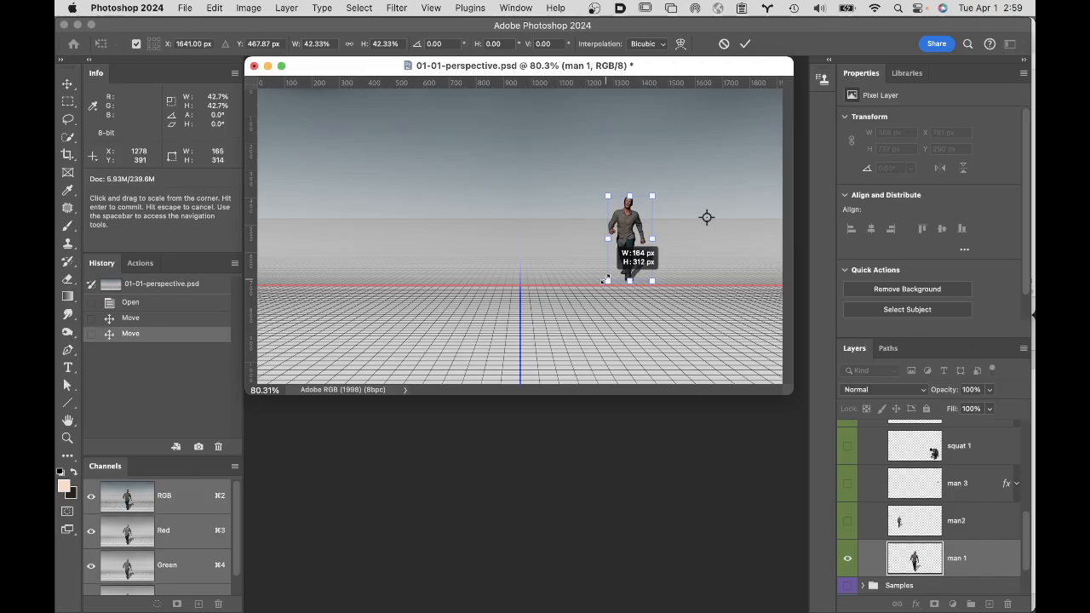
pyautogui.moveTo(606, 278); pyautogui.dragTo(658, 256)
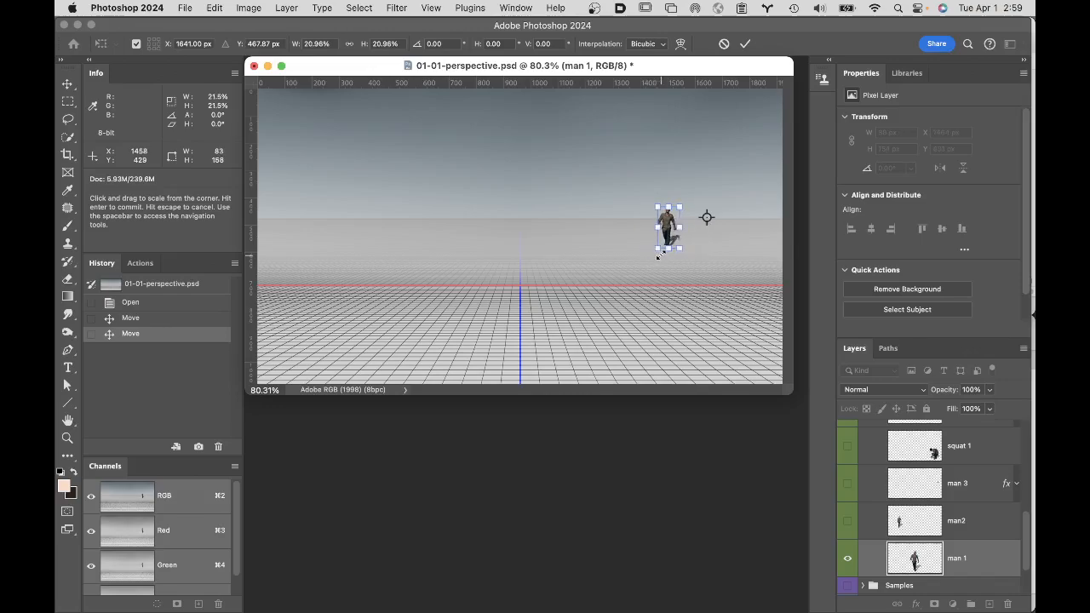
pyautogui.click(745, 45)
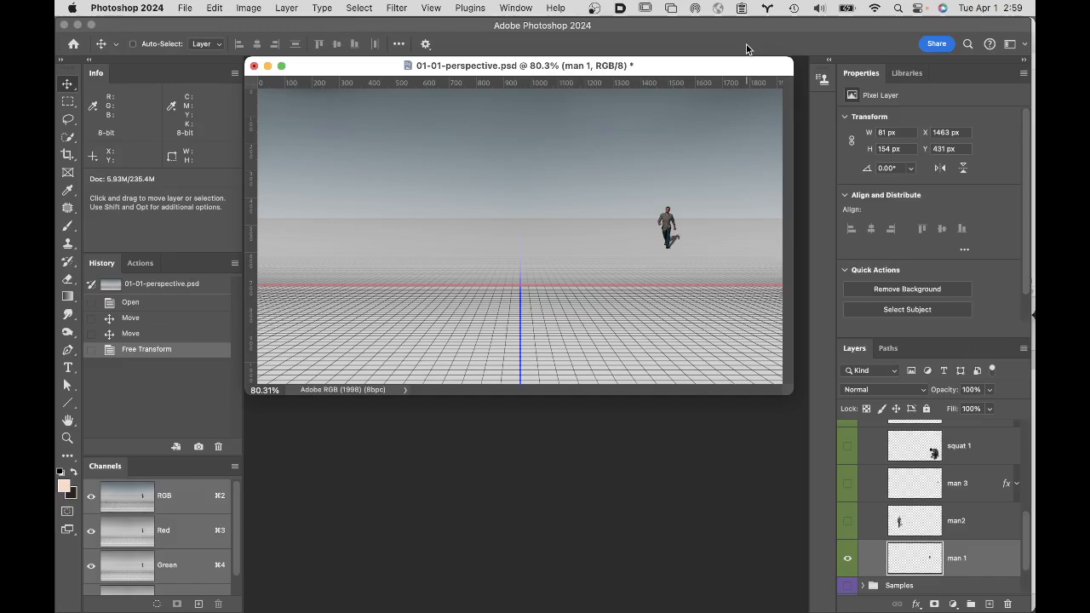
pyautogui.press('super+z')
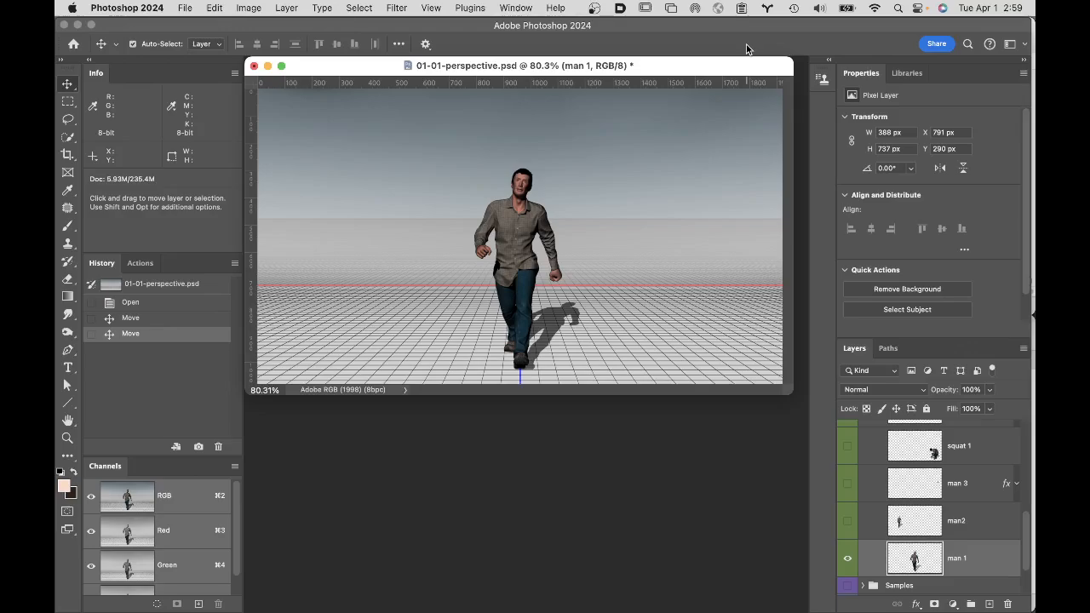
# Step: Scale man 1 to about 27.6% around a reference point on the horizon near X 1508, Y 477 px
pyautogui.press('super+t')
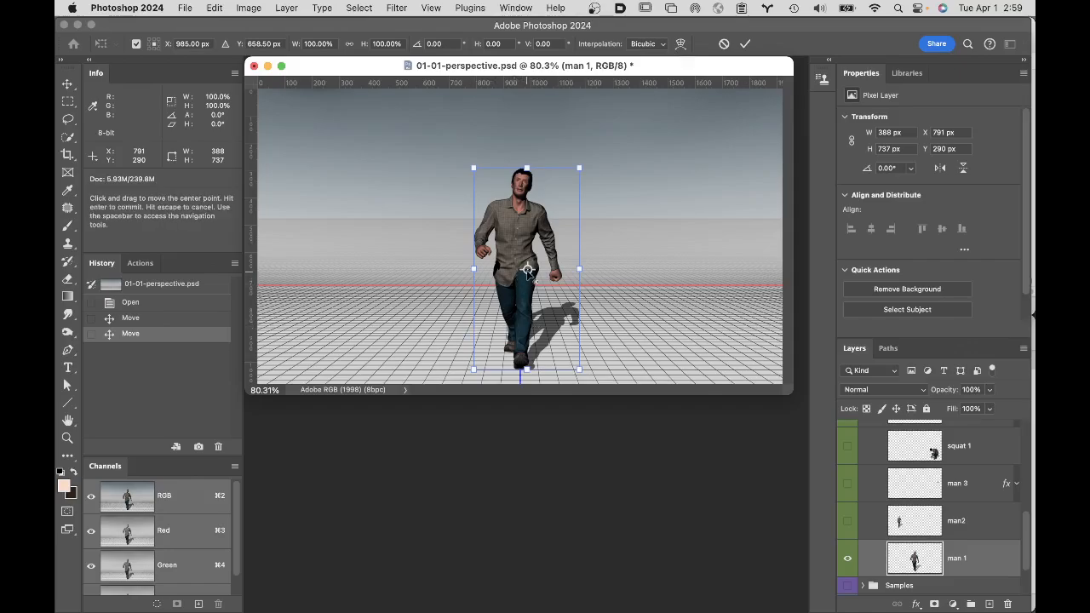
pyautogui.moveTo(528, 270); pyautogui.dragTo(670, 222)
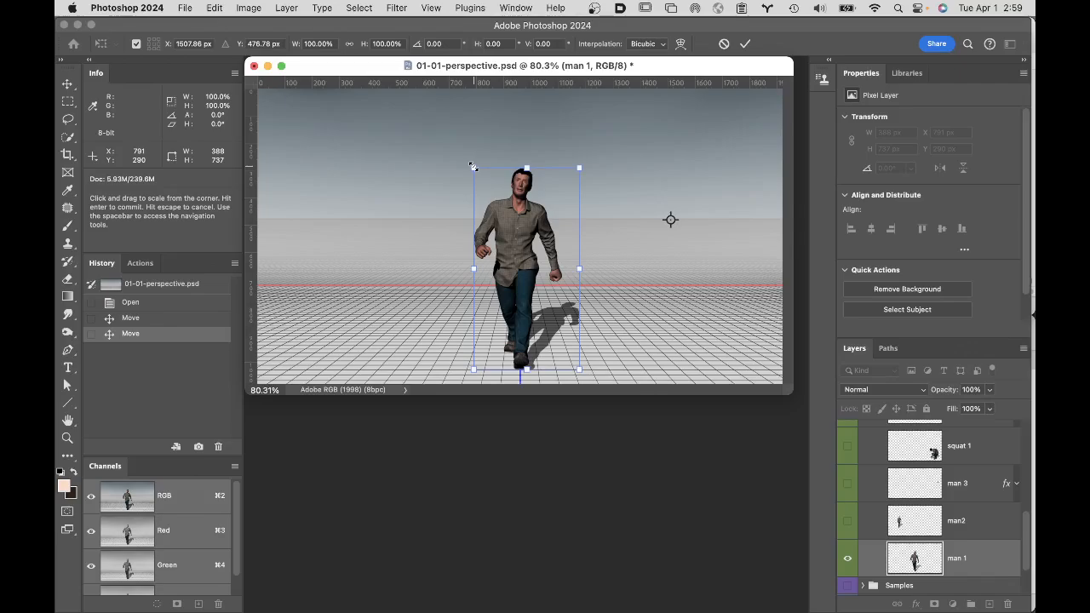
pyautogui.moveTo(473, 166); pyautogui.dragTo(622, 179)
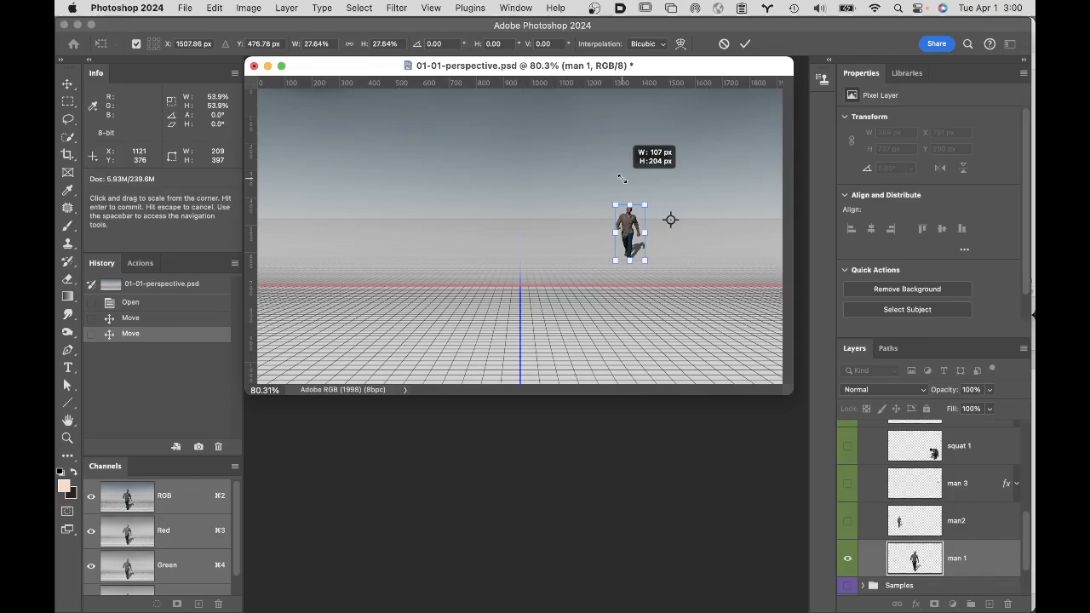
pyautogui.moveTo(622, 177); pyautogui.dragTo(621, 178)
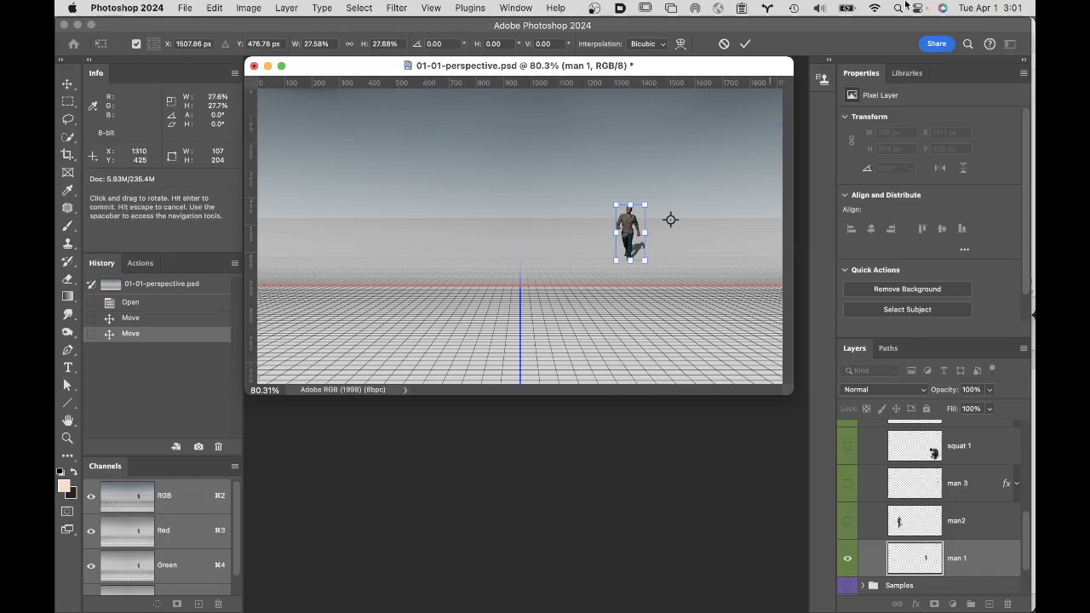
pyautogui.click(745, 46)
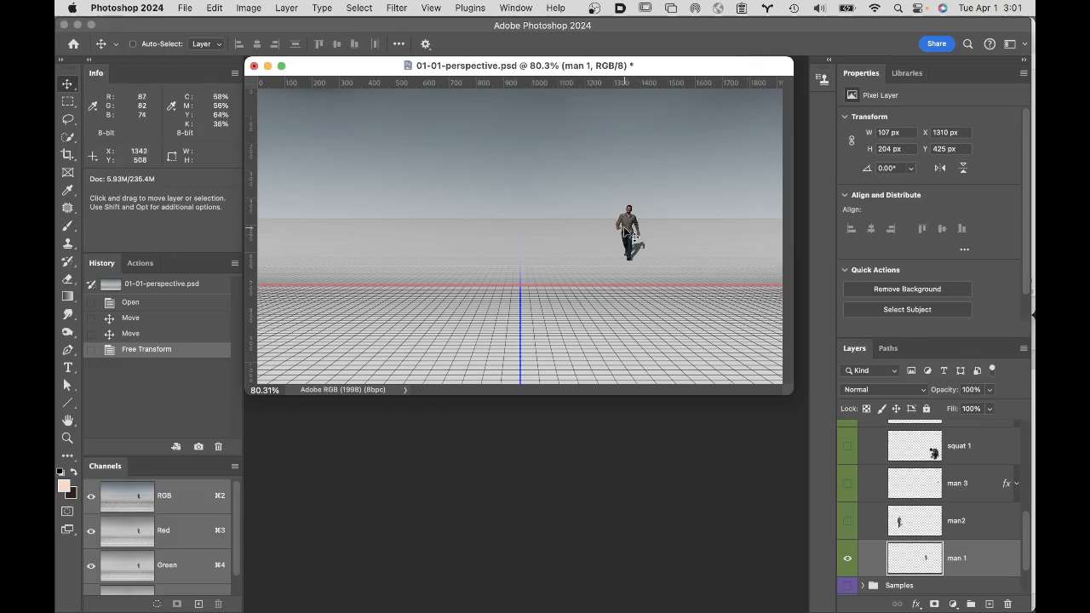
pyautogui.press('shift')
pyautogui.moveTo(634, 232); pyautogui.dragTo(606, 213)
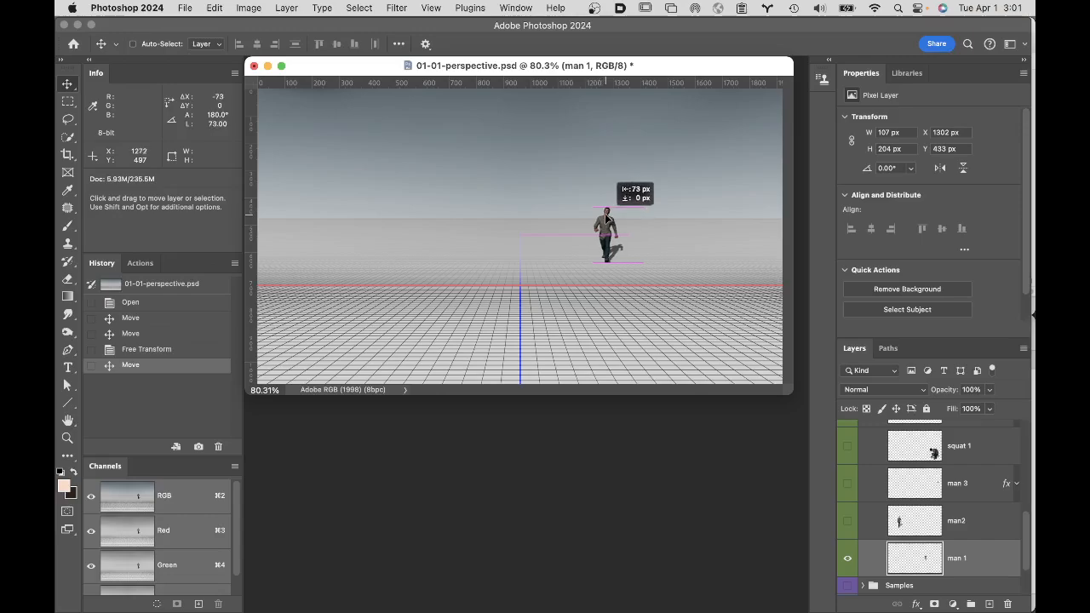
pyautogui.press('Escape')
pyautogui.press('super+z')
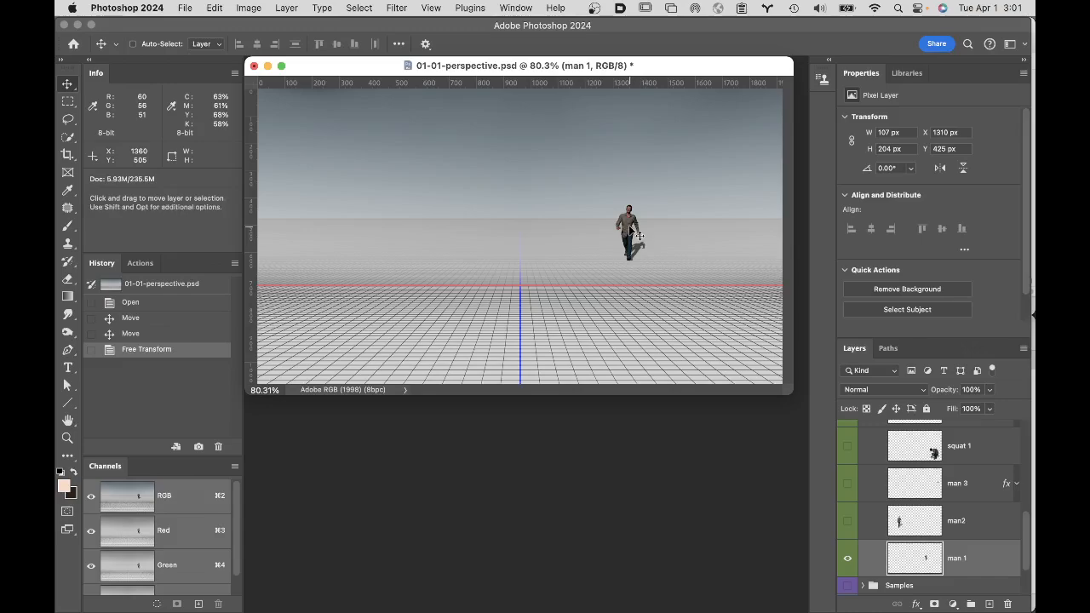
pyautogui.click(173, 303)
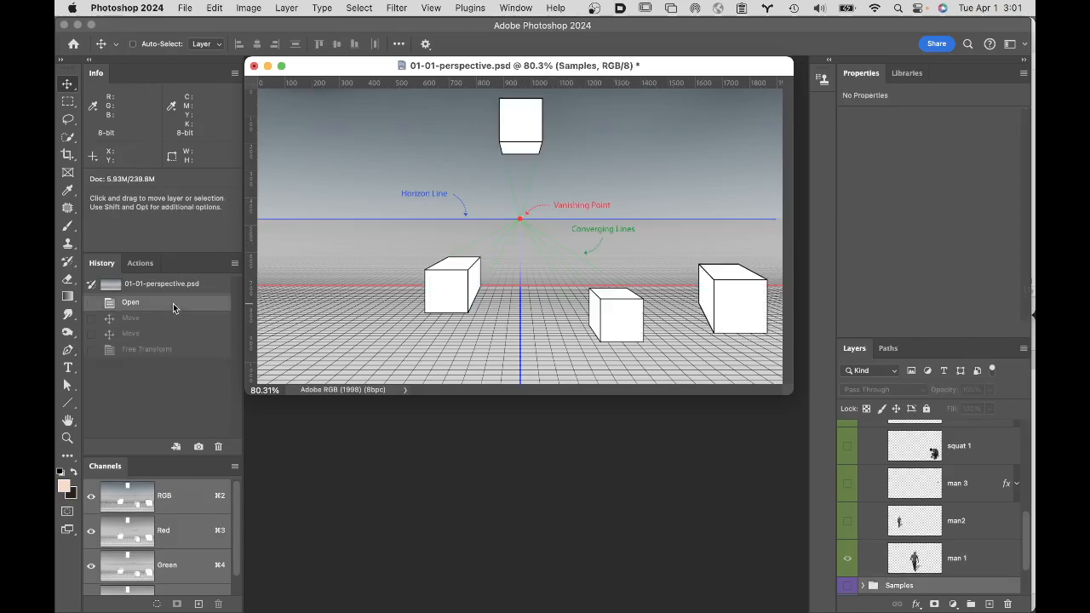
pyautogui.click(183, 348)
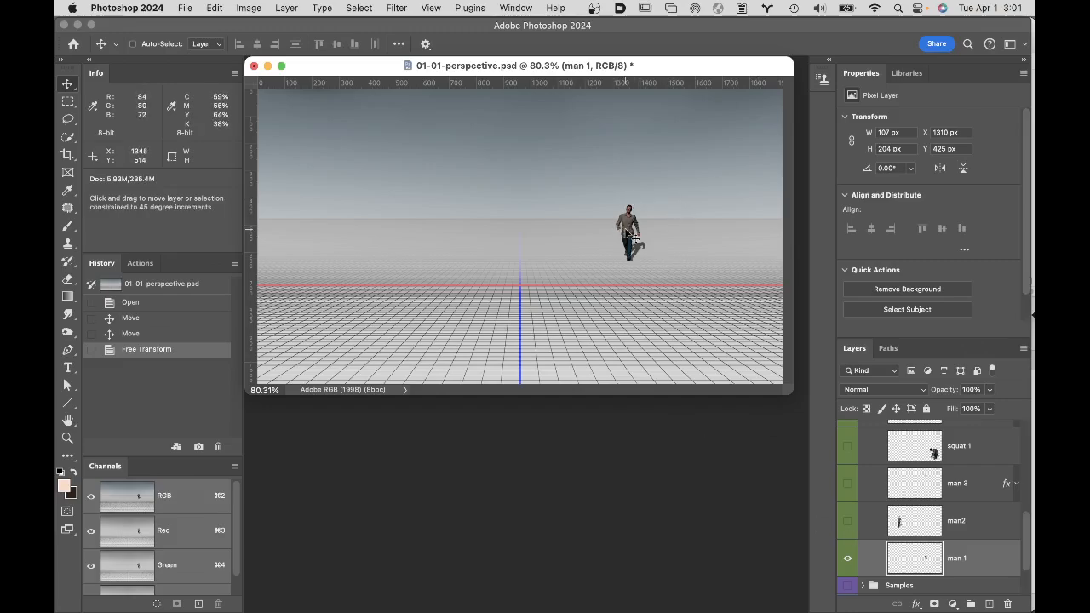
# Step: Slide man 1 horizontally about 1188 px to the left, to X 123 px, and undo both the move and the scaling
pyautogui.moveTo(635, 238); pyautogui.dragTo(301, 222)
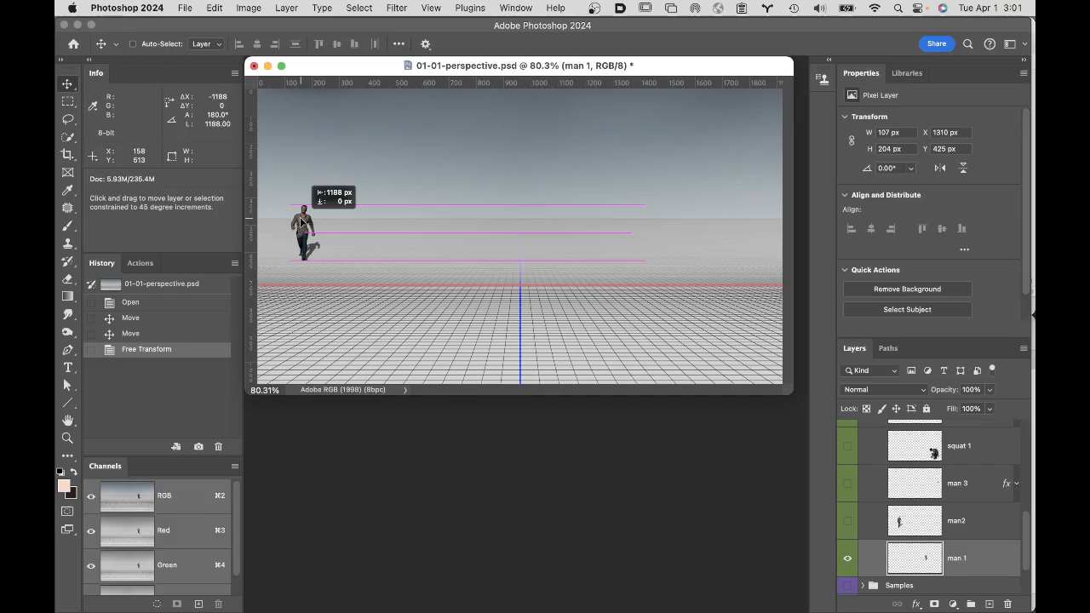
pyautogui.moveTo(301, 222); pyautogui.dragTo(301, 223)
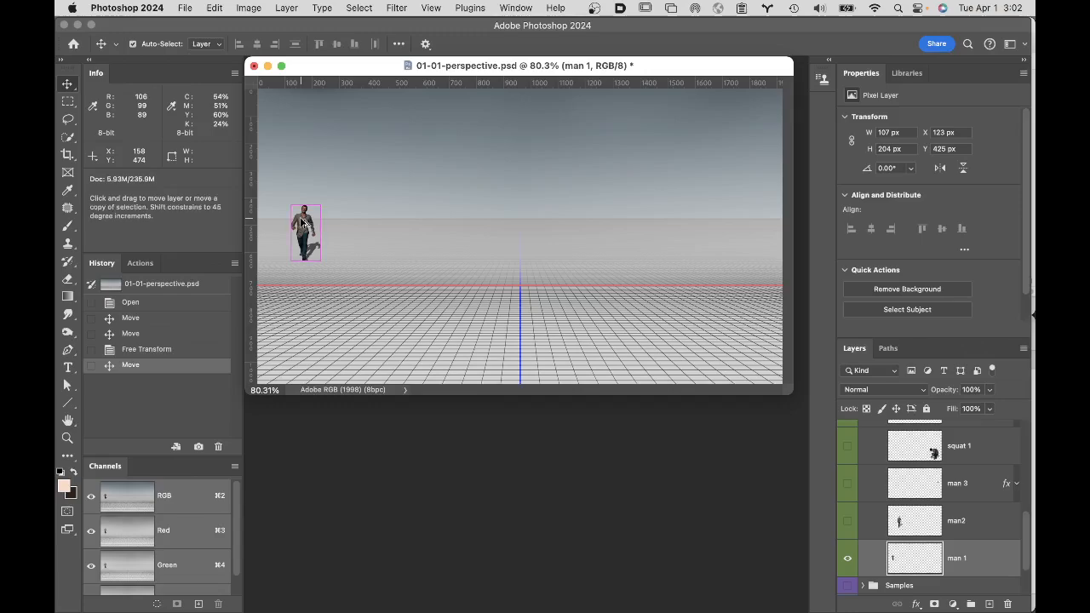
pyautogui.press('super+z')
pyautogui.press('super+z')
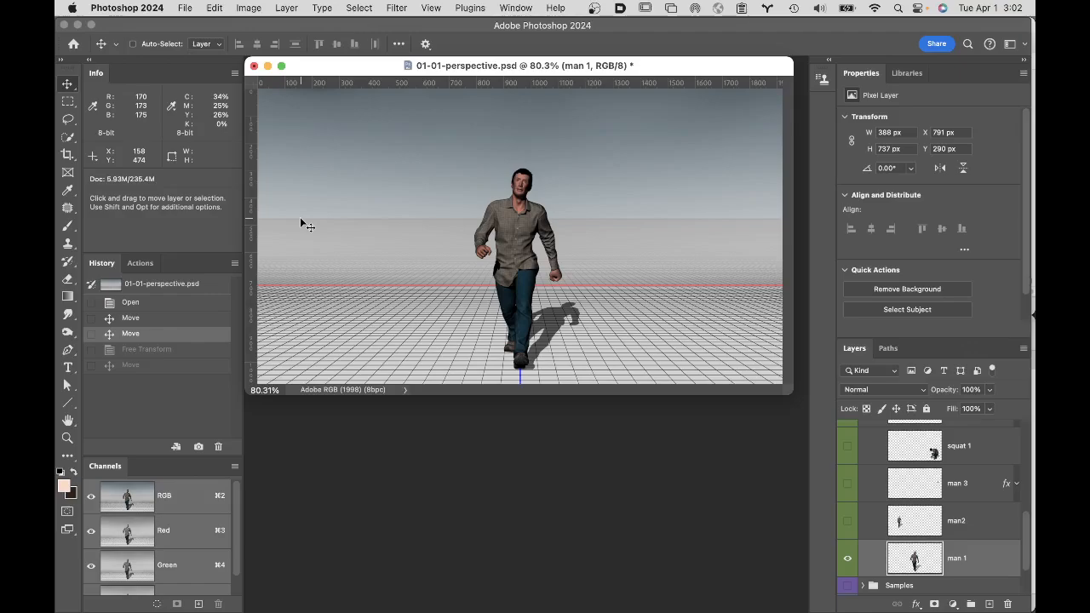
# Step: Try scaling man 1 to about 34% around a reference point near X 194, Y 476 px, and cancel the transform
pyautogui.press('super+t')
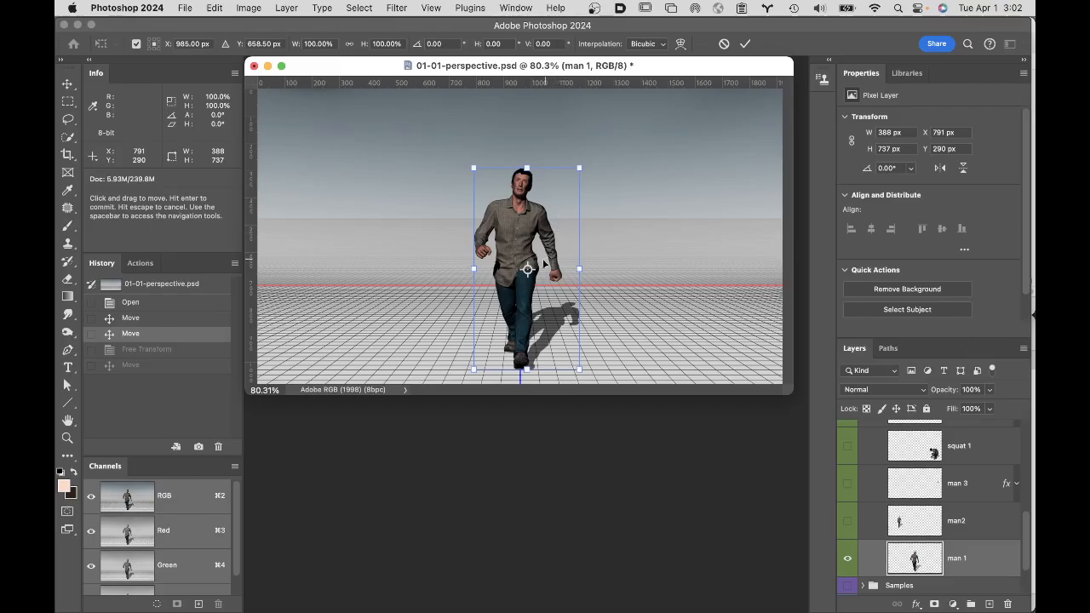
pyautogui.moveTo(527, 270); pyautogui.dragTo(310, 219)
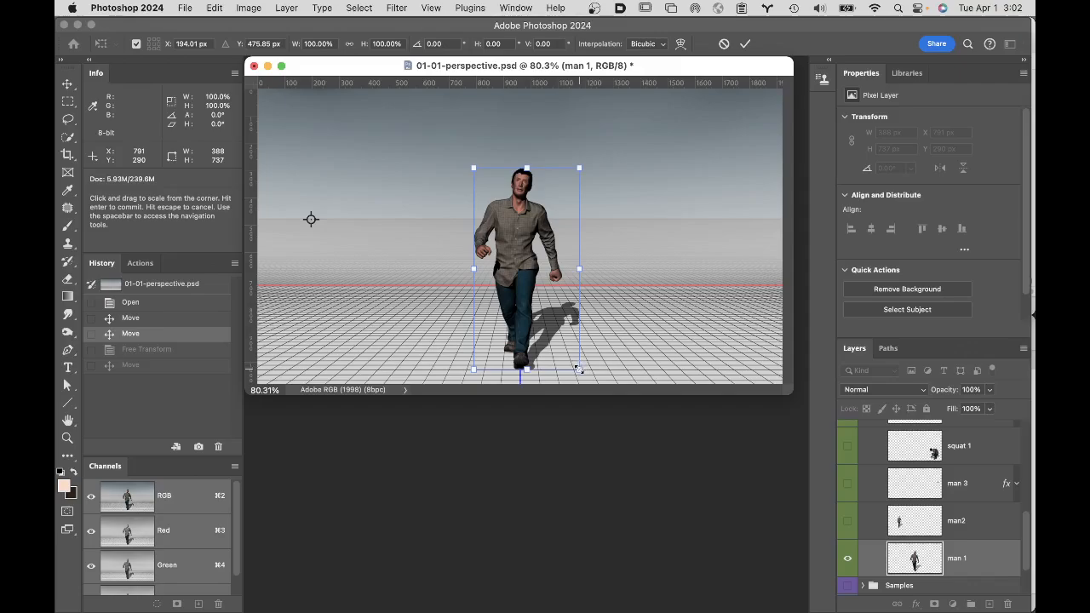
pyautogui.moveTo(577, 369); pyautogui.dragTo(402, 271)
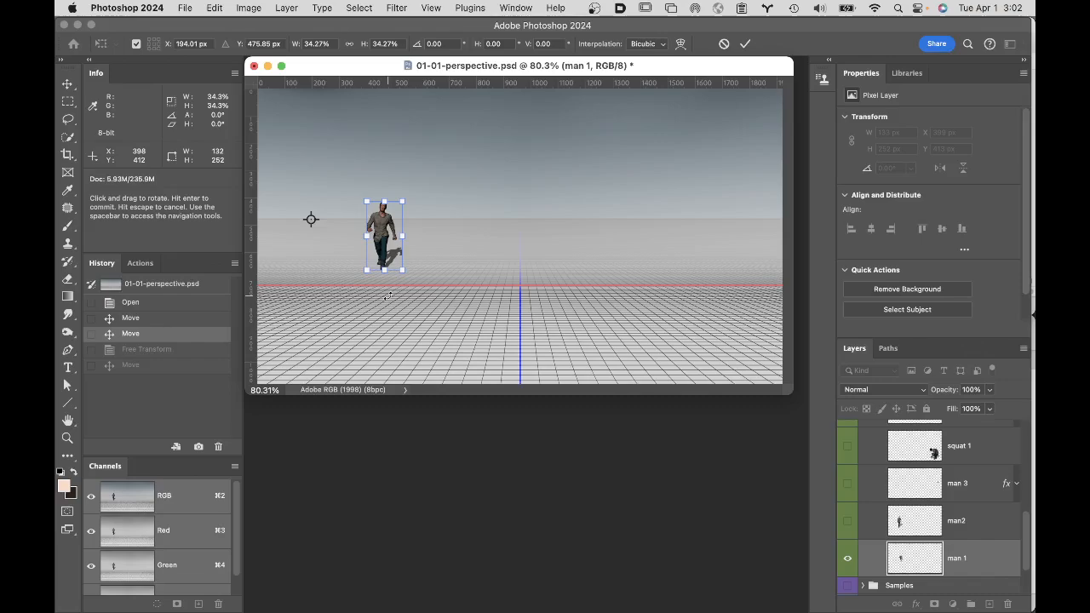
pyautogui.press('super+z')
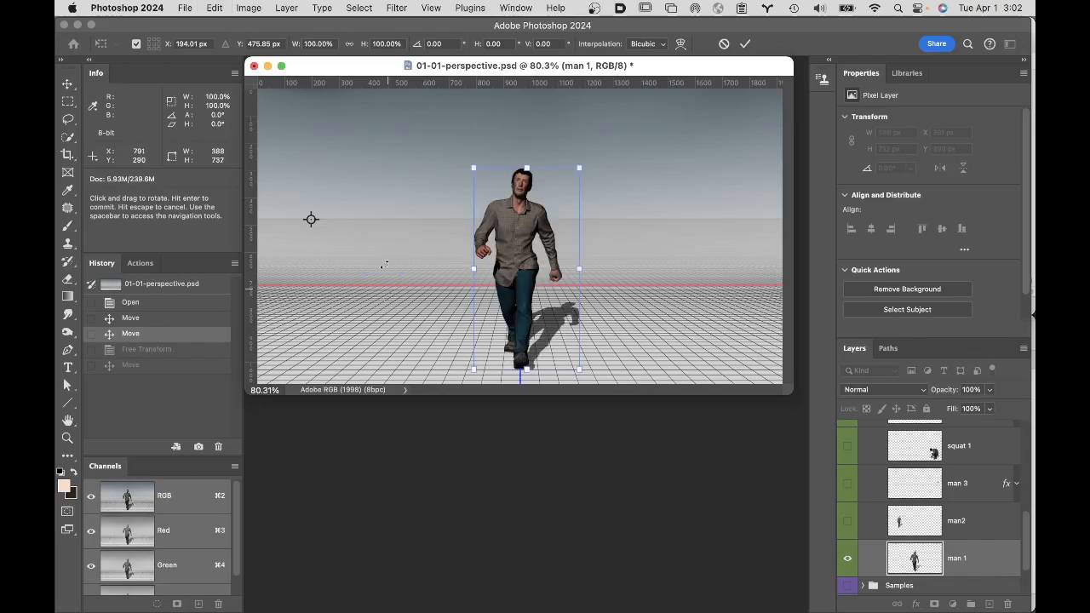
pyautogui.click(724, 45)
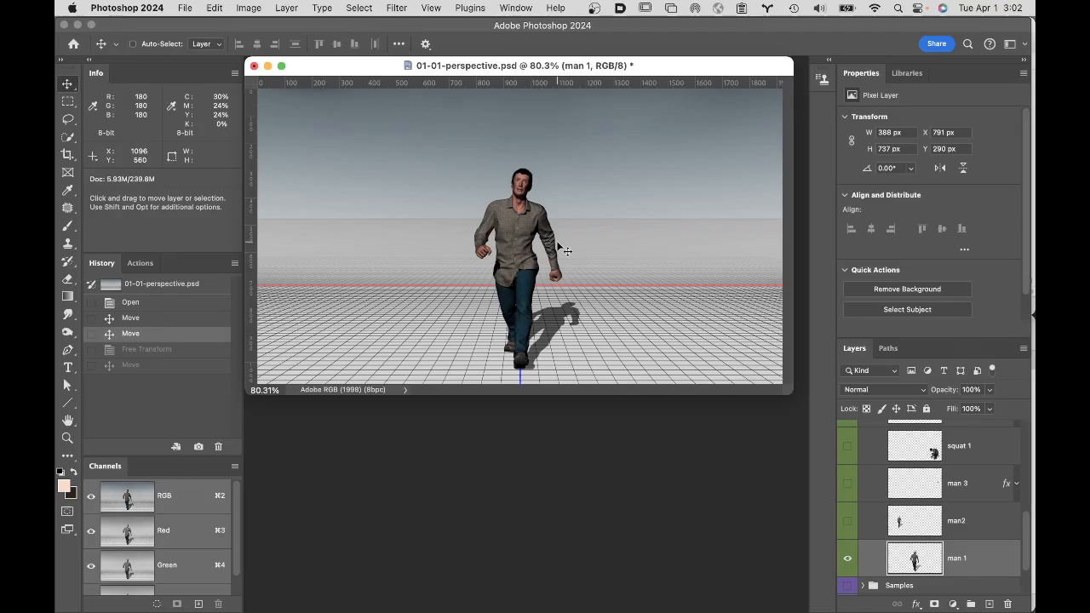
# Step: Place man 1's transform reference point on the horizon near X 957, Y 469 px, and cancel the transform
pyautogui.press('super+t')
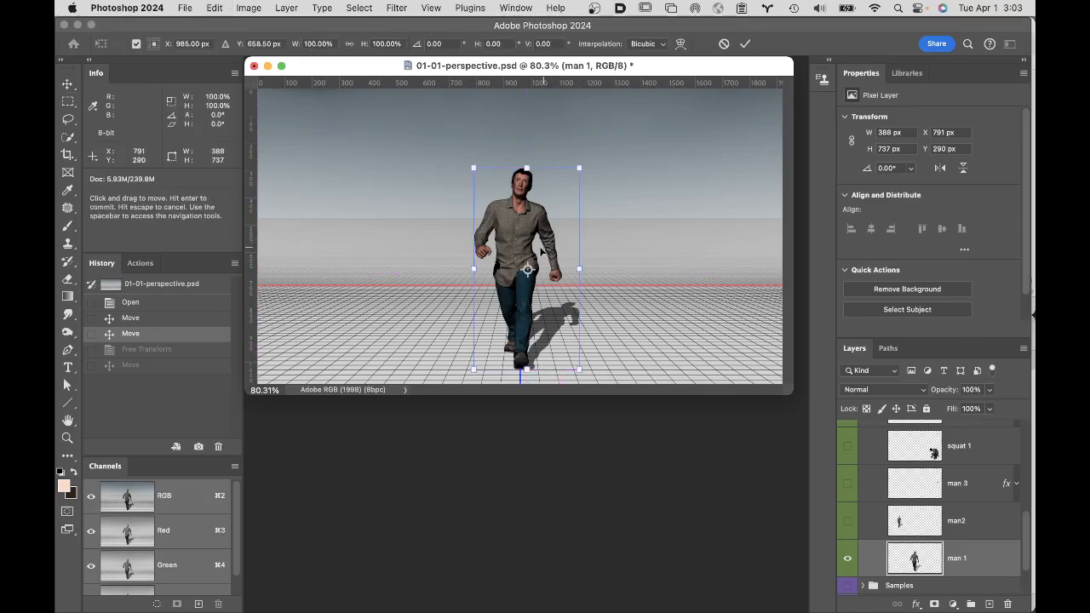
pyautogui.moveTo(527, 271); pyautogui.dragTo(520, 218)
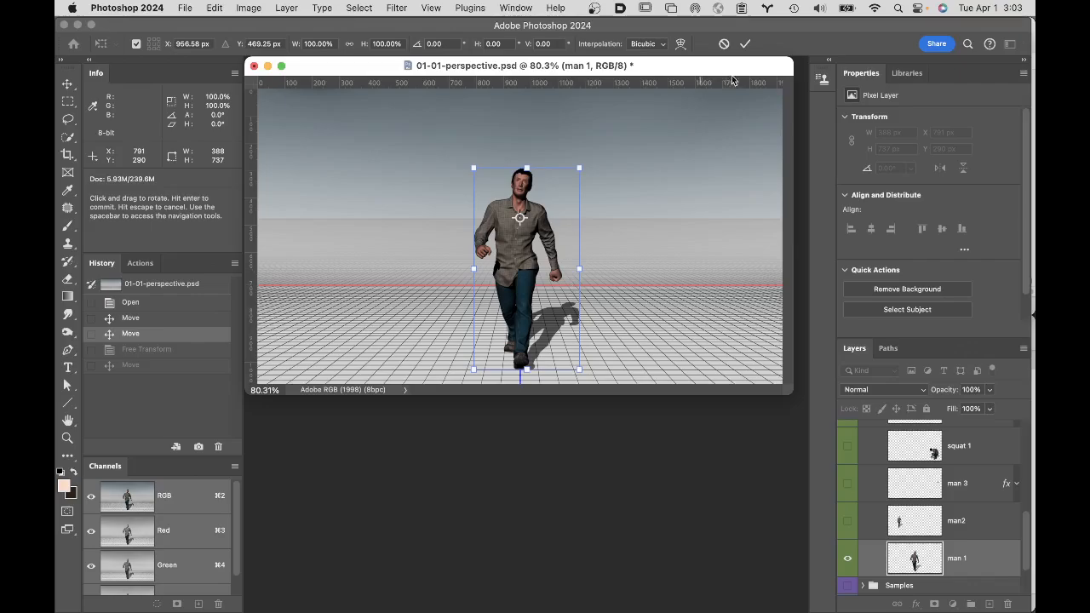
pyautogui.click(723, 45)
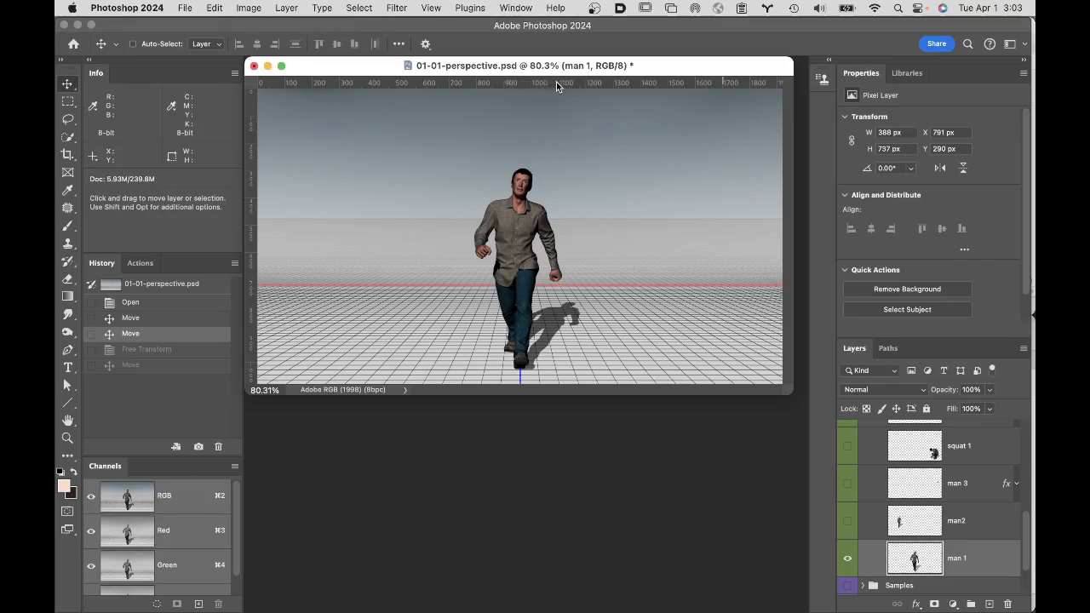
# Step: Scale man 1 to about 24.4% around a reference point near X 948, Y 478 px on a new horizontal guide along the horizon; hide the guides
pyautogui.moveTo(556, 82); pyautogui.dragTo(605, 220)
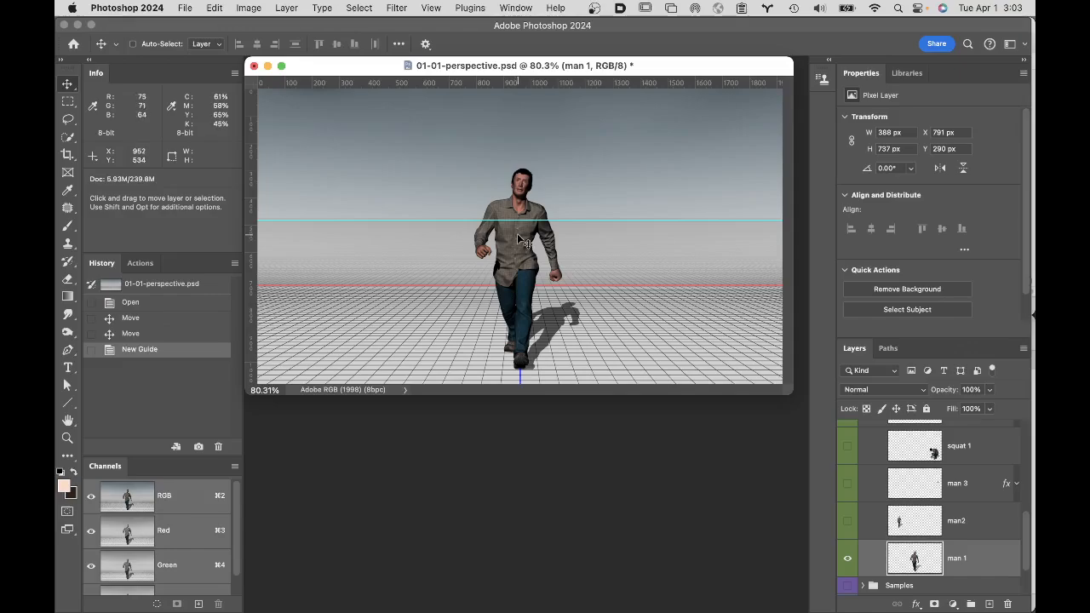
pyautogui.press('super+t')
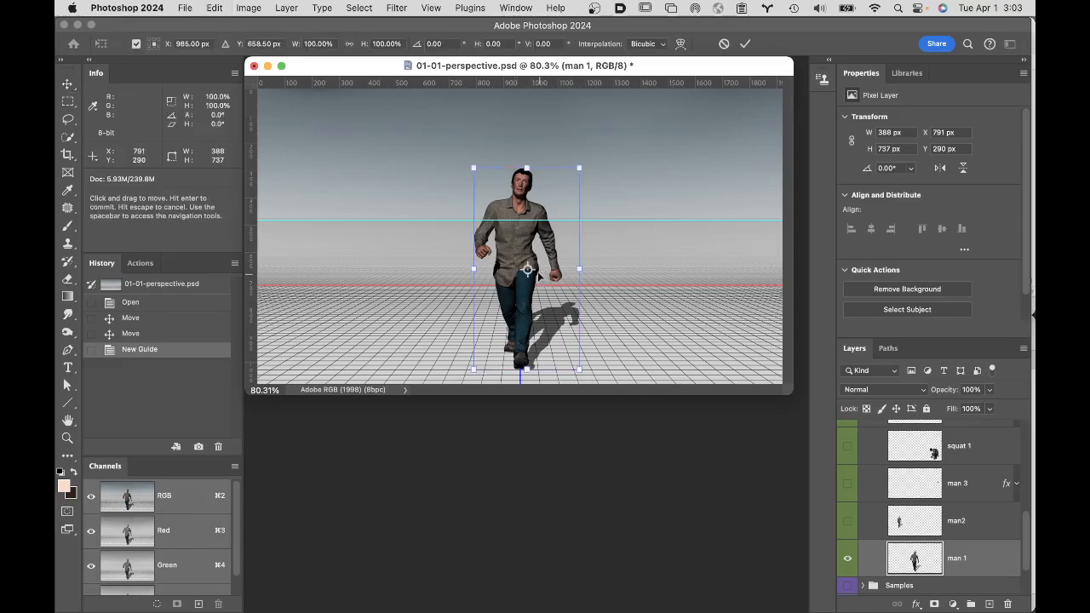
pyautogui.moveTo(527, 269); pyautogui.dragTo(517, 220)
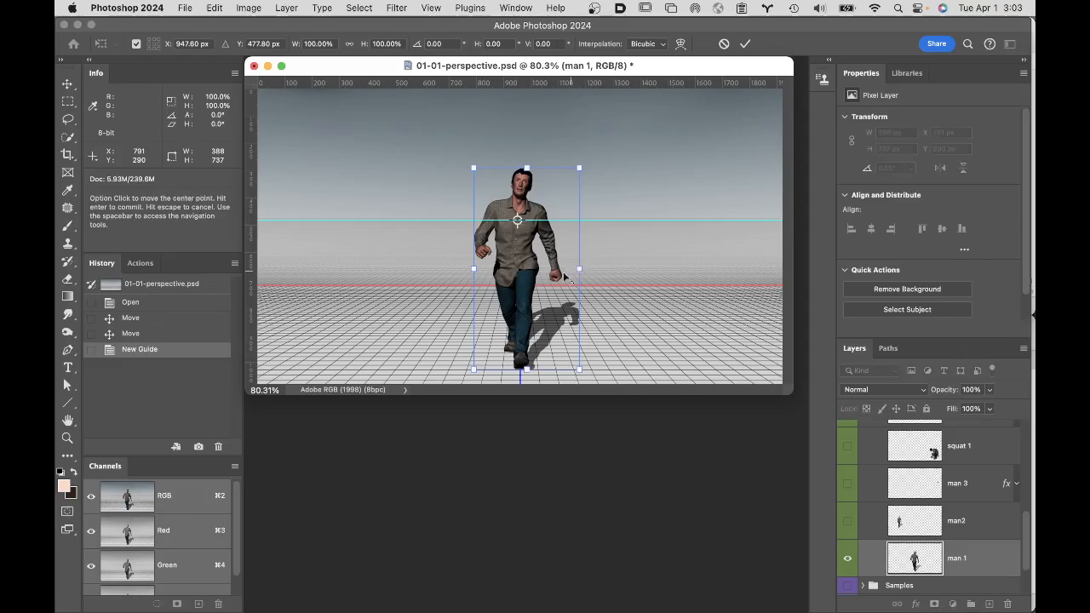
pyautogui.moveTo(470, 372); pyautogui.dragTo(505, 256)
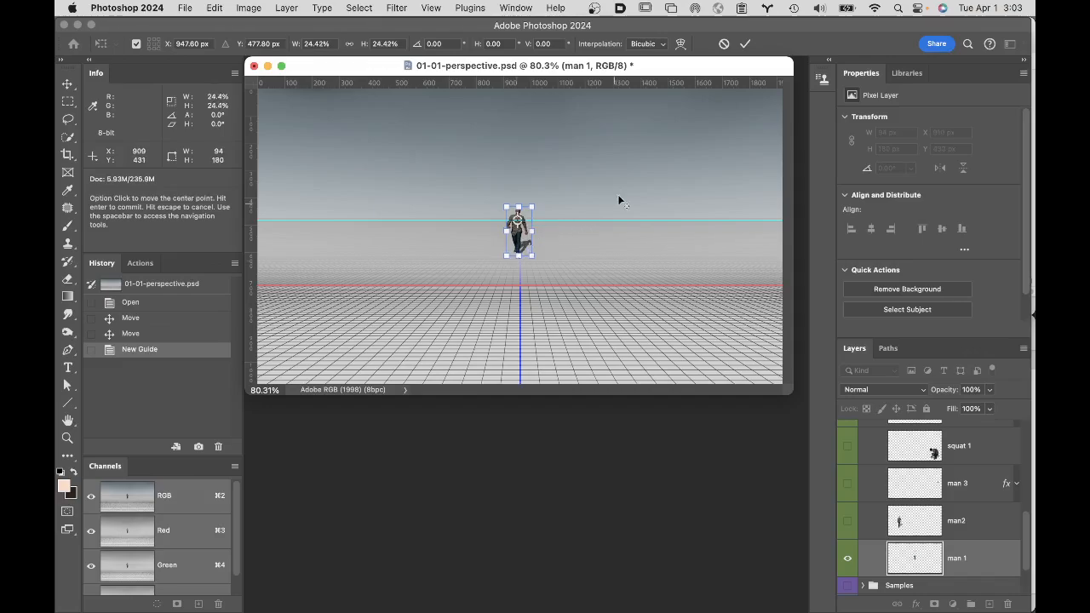
pyautogui.click(743, 47)
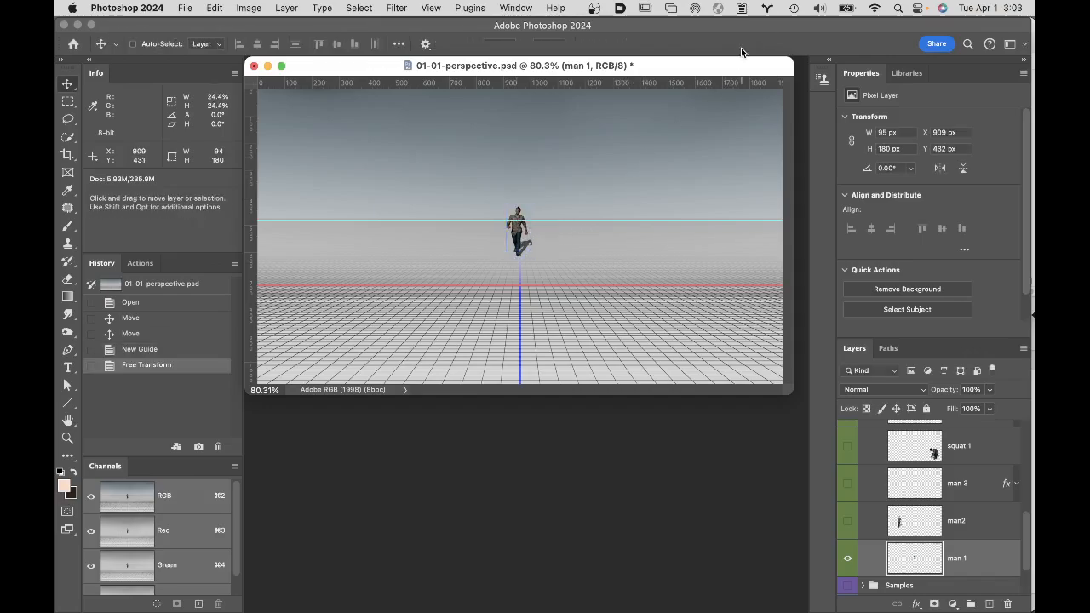
pyautogui.press('super+semicolon')
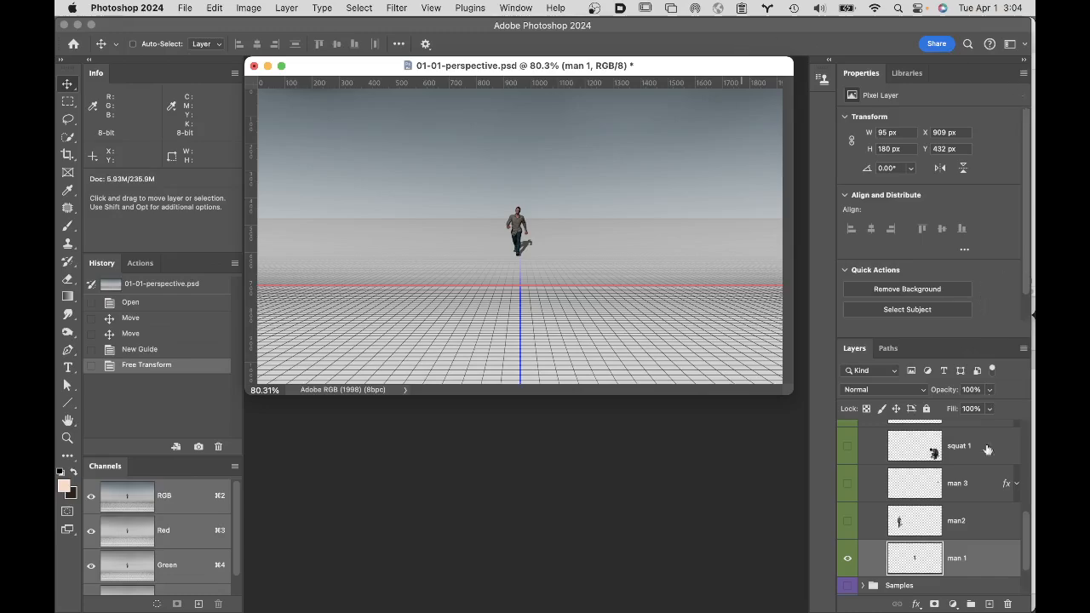
# Step: Hide and collapse the People group, and show and expand the Samples group
pyautogui.moveTo(1026, 515); pyautogui.dragTo(1018, 430)
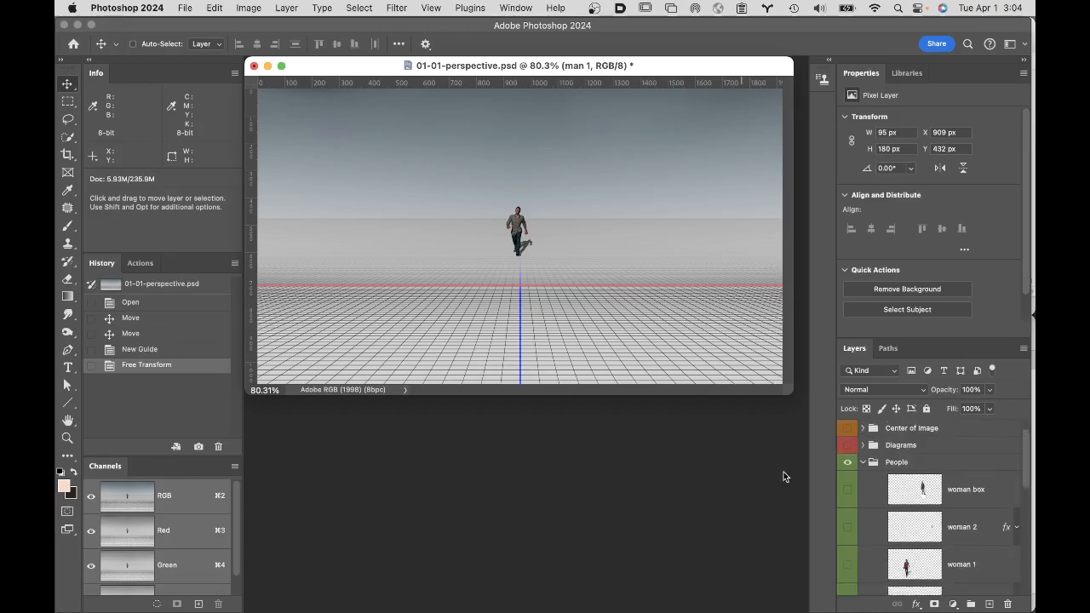
pyautogui.click(854, 463)
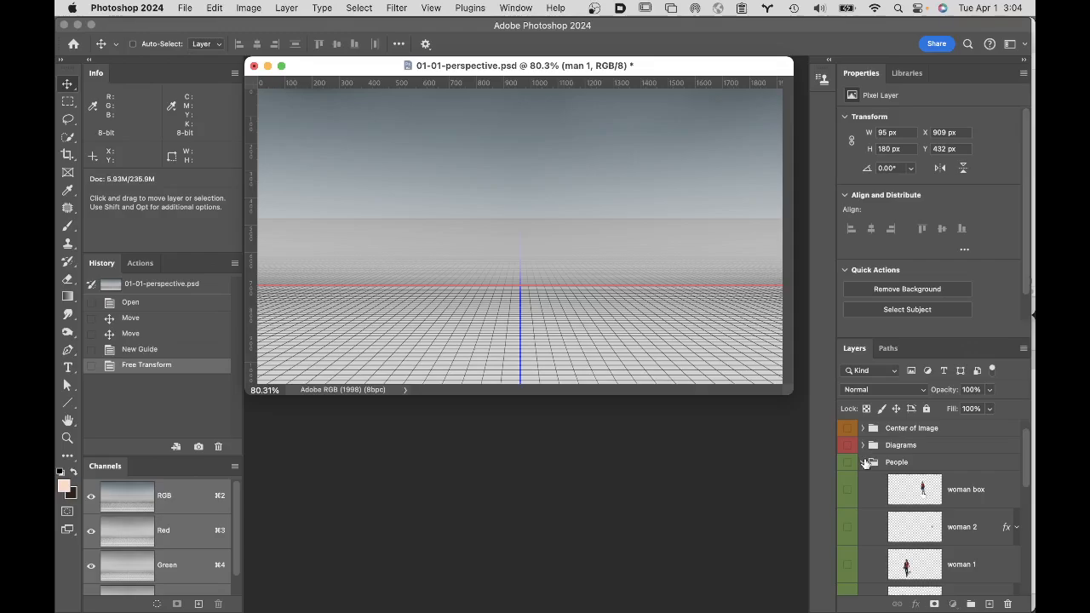
pyautogui.click(863, 463)
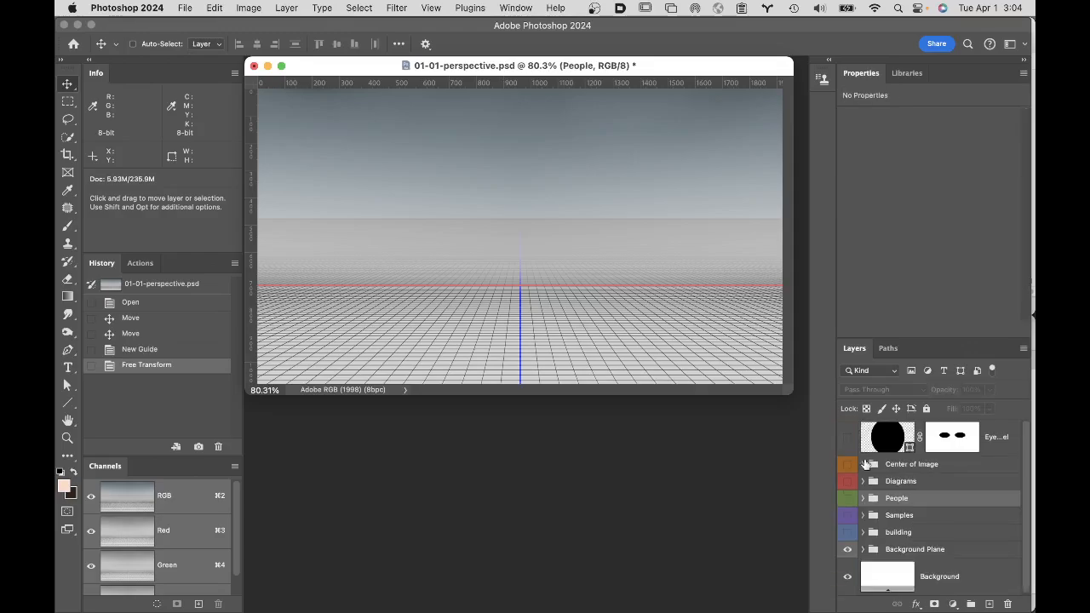
pyautogui.click(848, 516)
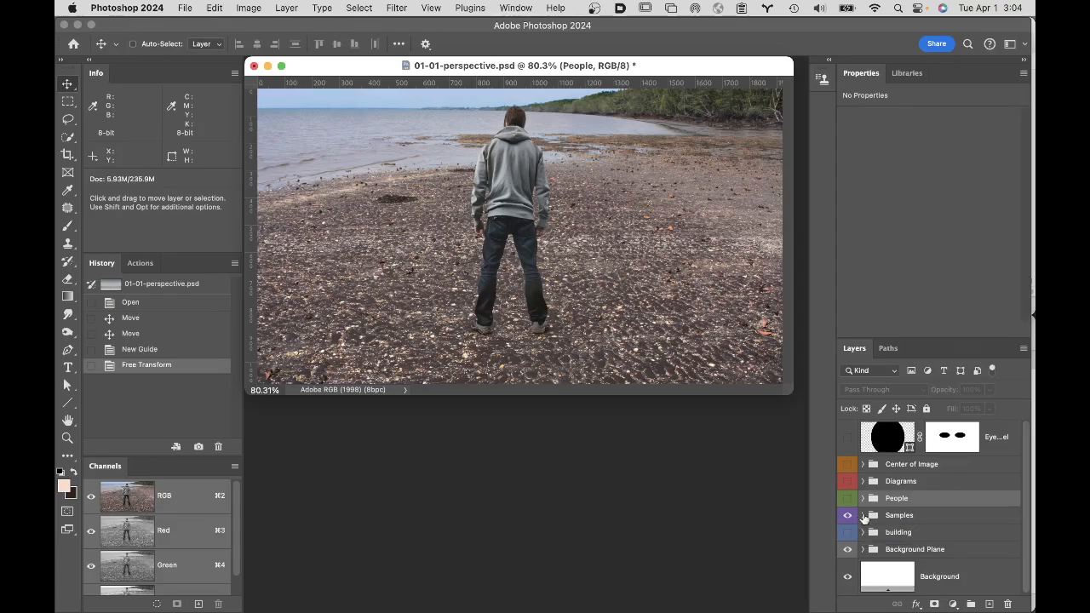
pyautogui.click(863, 515)
pyautogui.scroll(-2, 975, 521)
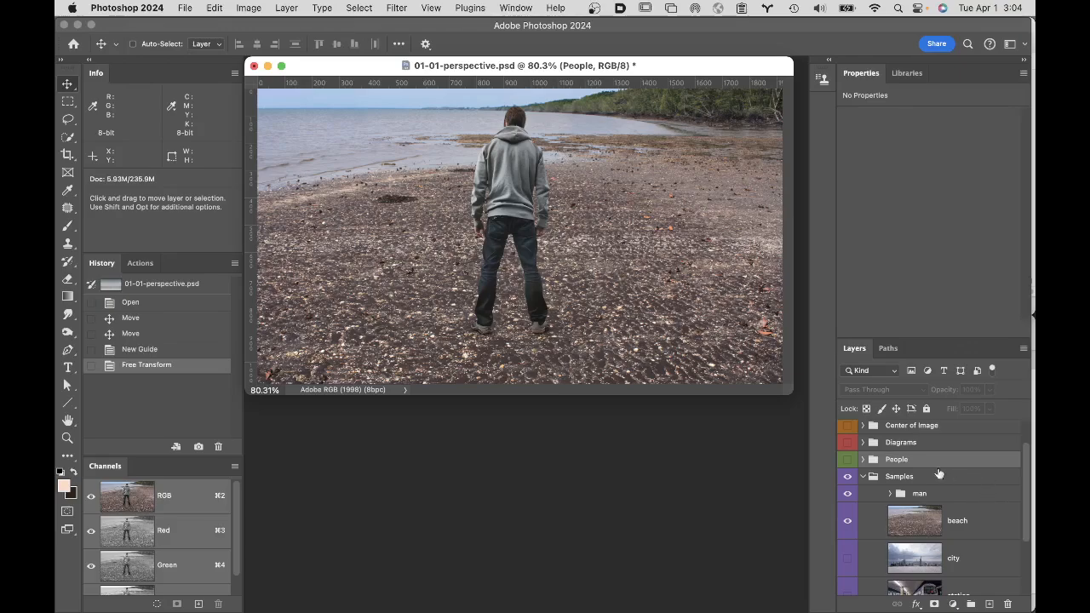
# Step: Expand the man group, and disable and re-enable the man layer's mask to compare the original photo with the cutout
pyautogui.click(890, 495)
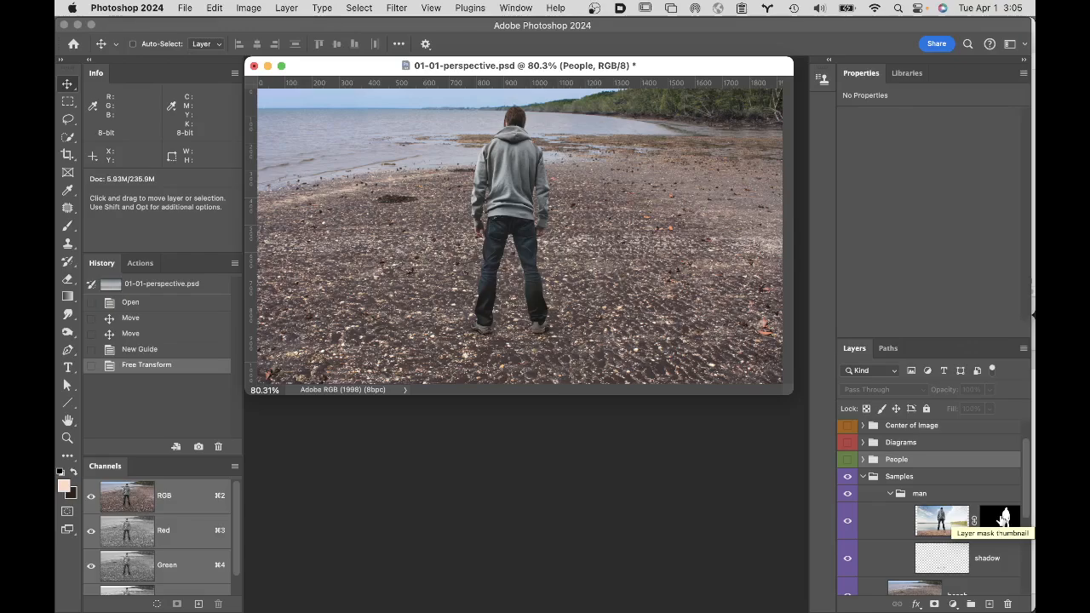
pyautogui.keyDown('shift'); pyautogui.click(1003, 518); pyautogui.keyUp('shift')
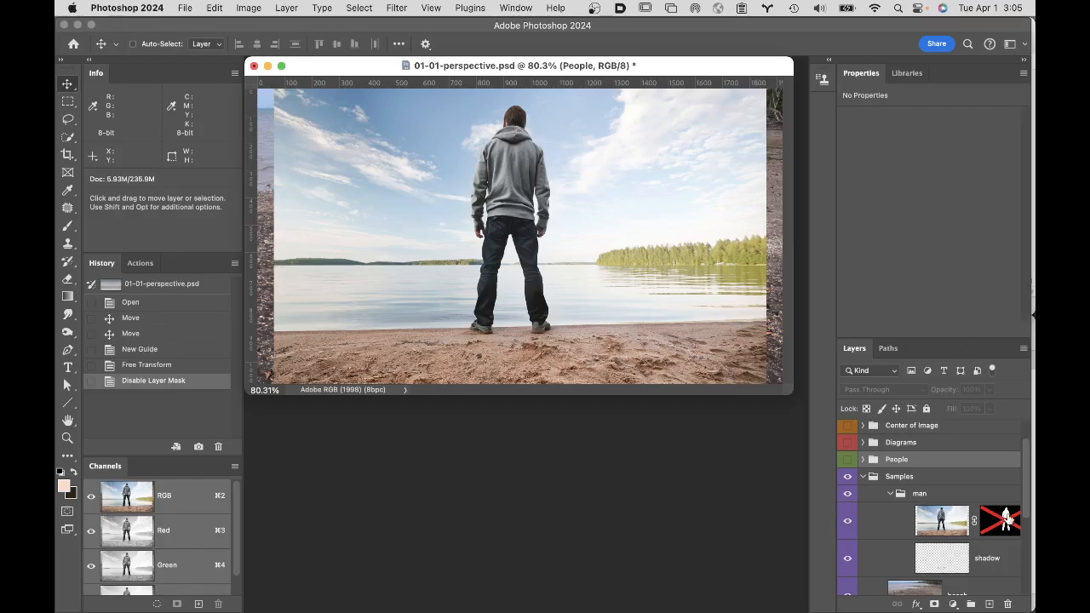
pyautogui.keyDown('shift'); pyautogui.click(1006, 518); pyautogui.keyUp('shift')
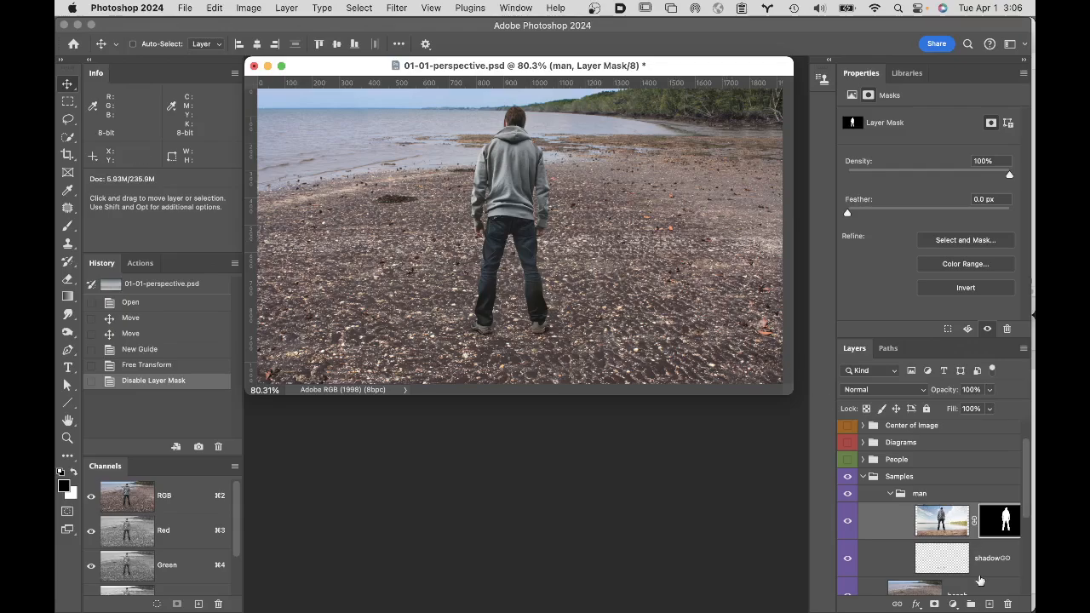
# Step: Move the beach layer straight down about 552 px, to Y -48 px, undoing and redoing the move to compare the horizon heights
pyautogui.scroll(-3, 979, 579)
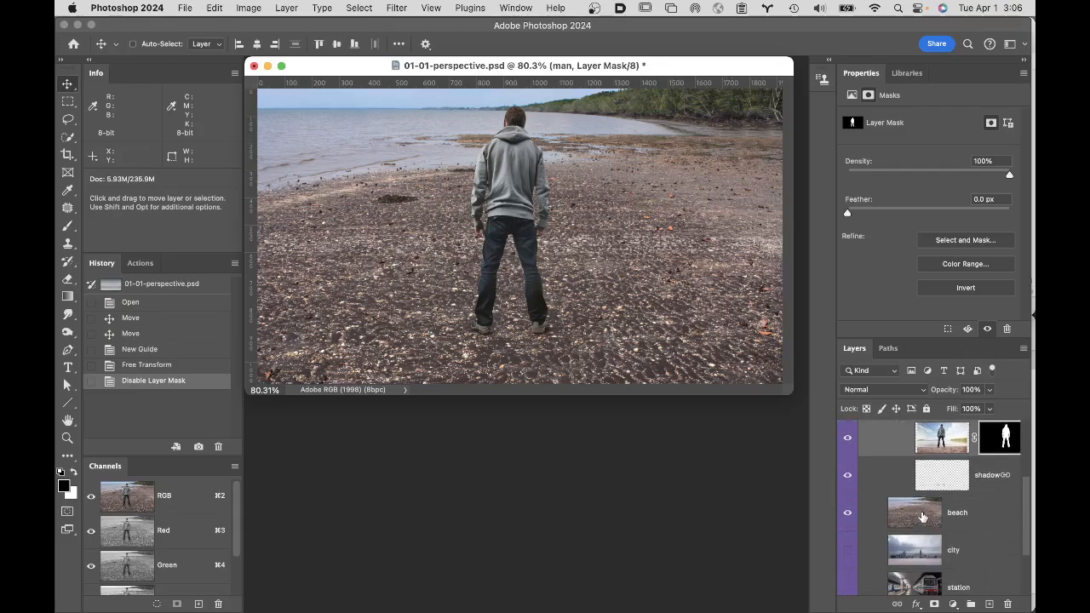
pyautogui.click(921, 515)
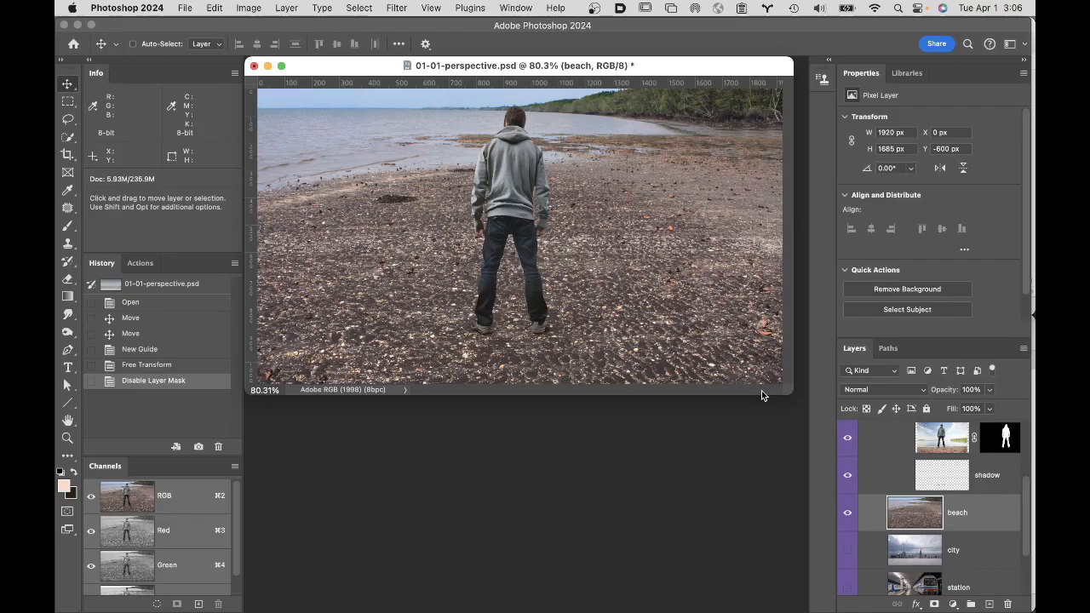
pyautogui.moveTo(684, 177); pyautogui.dragTo(682, 329)
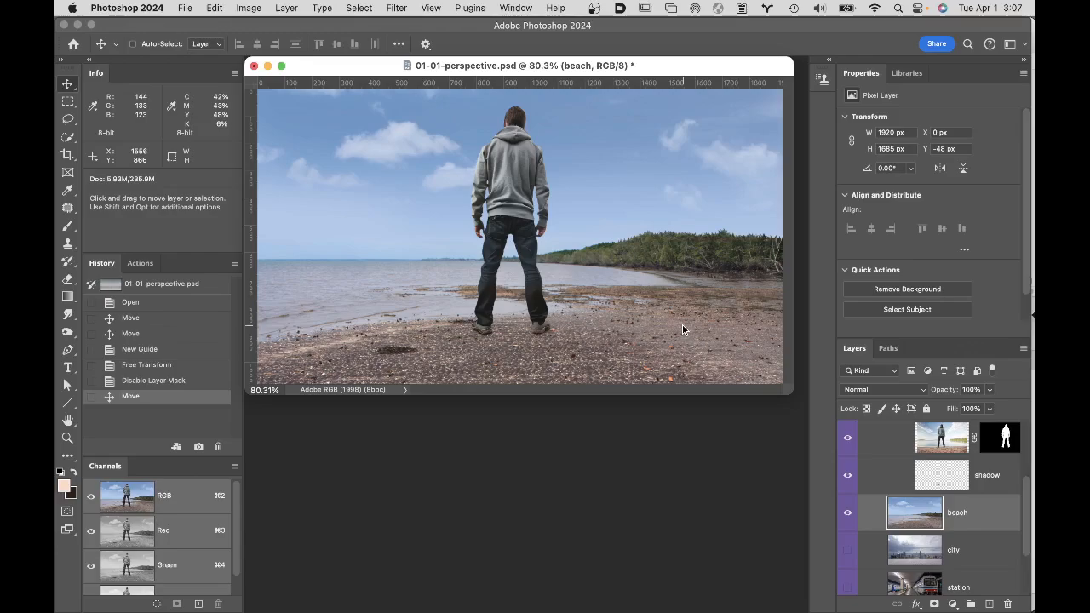
pyautogui.press('super+z')
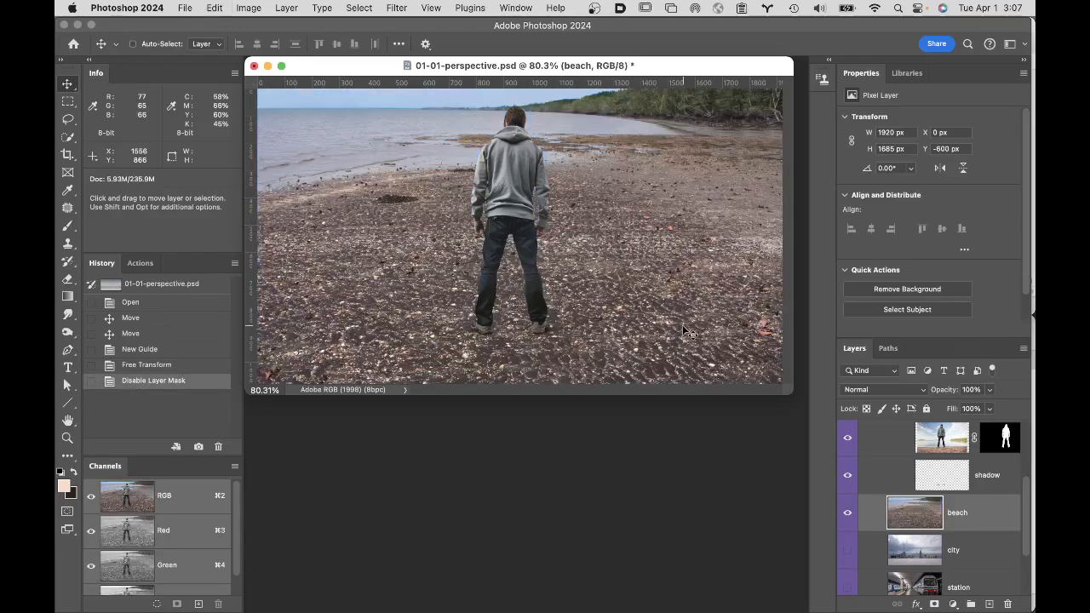
pyautogui.press('super+shift+z')
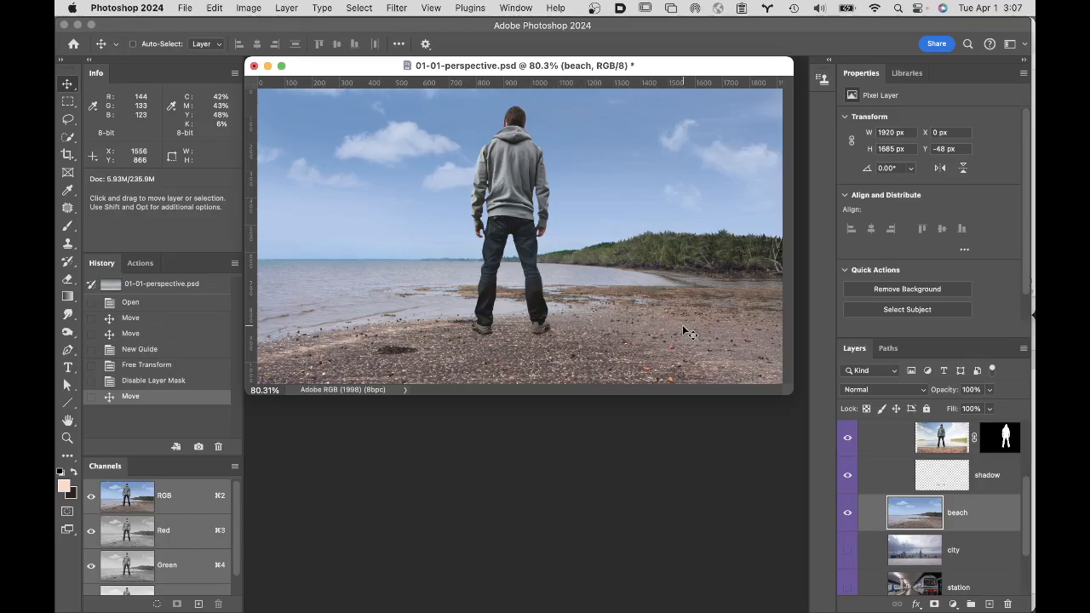
# Step: Hide the beach layer and show the city layer behind the standing man
pyautogui.scroll(-1, 869, 458)
pyautogui.scroll(-2, 869, 458)
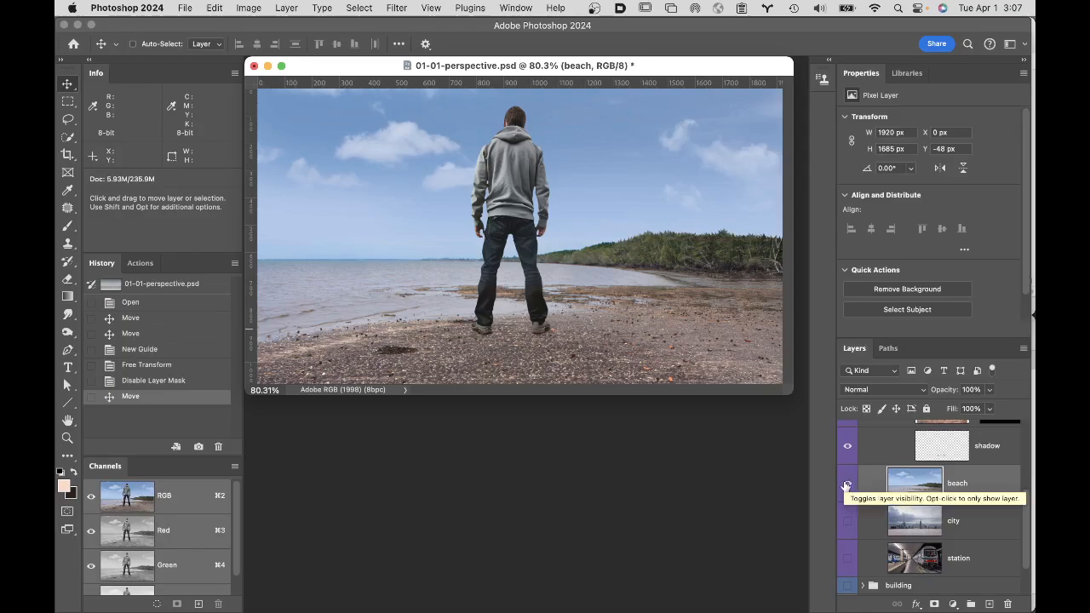
pyautogui.click(847, 485)
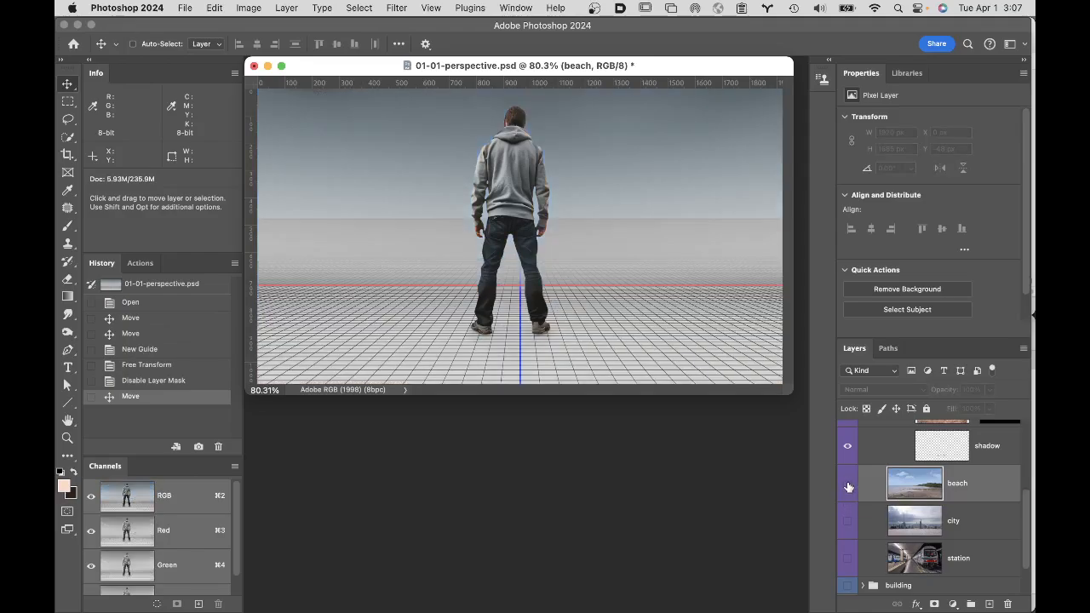
pyautogui.click(848, 521)
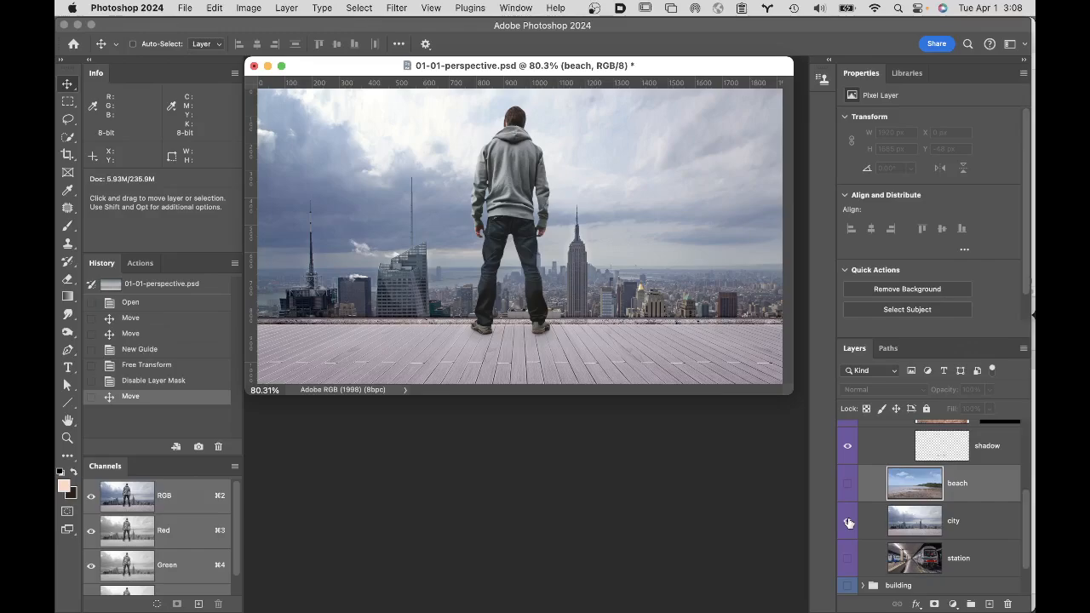
# Step: Convert the masked man layer in the man group to a Smart Object
pyautogui.scroll(1, 933, 506)
pyautogui.scroll(3, 933, 506)
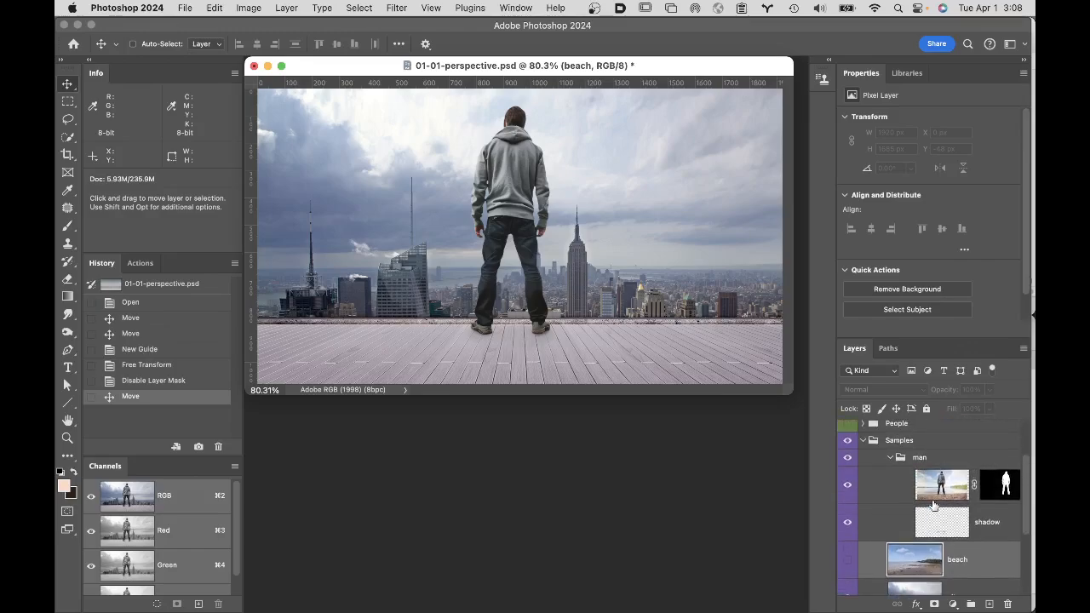
pyautogui.click(909, 481)
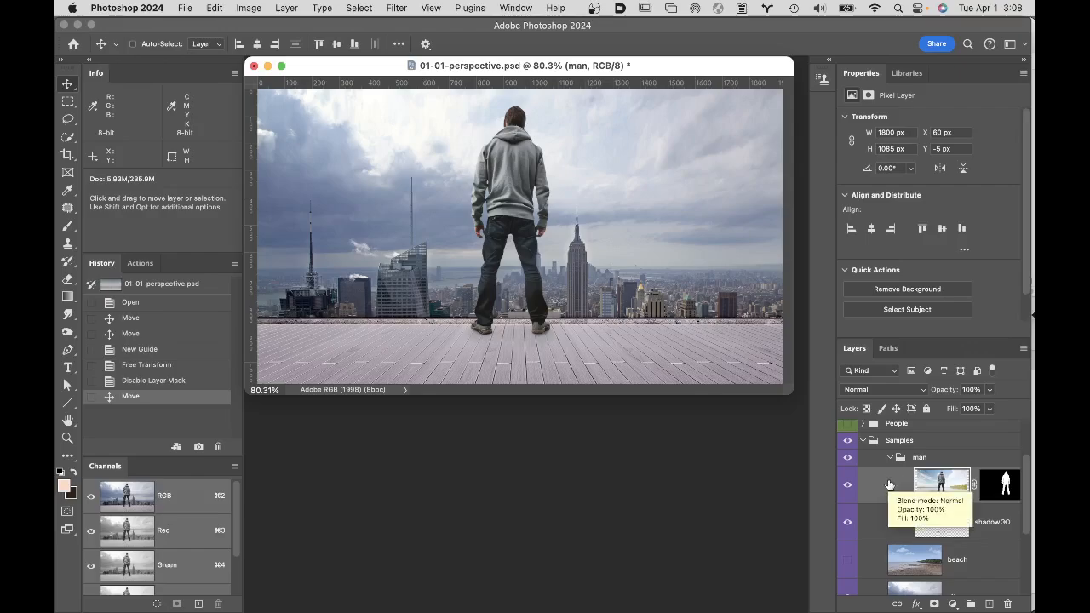
pyautogui.press('super+t')
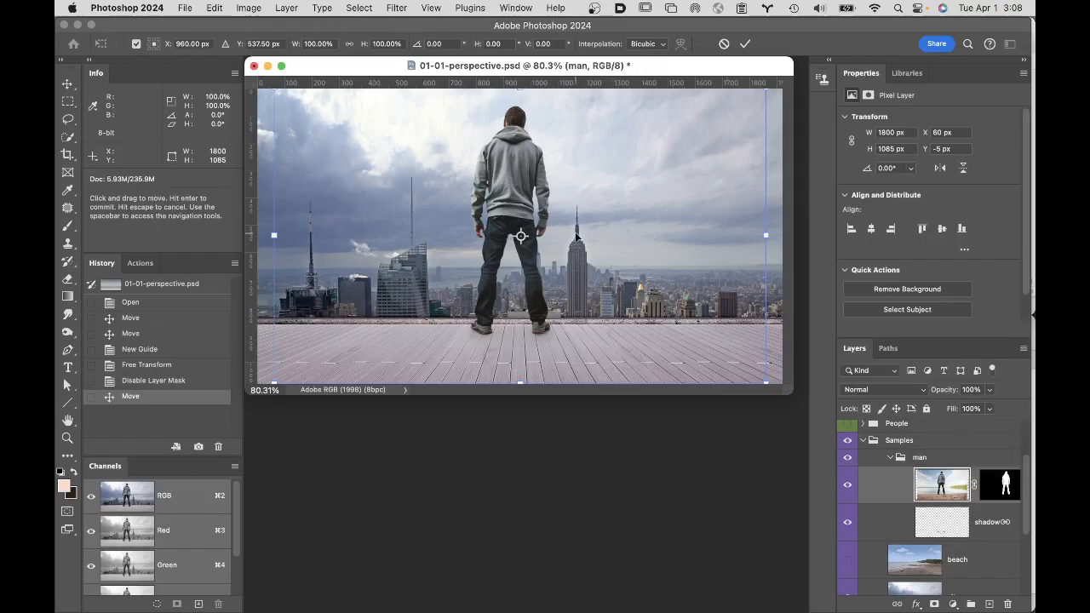
pyautogui.click(723, 45)
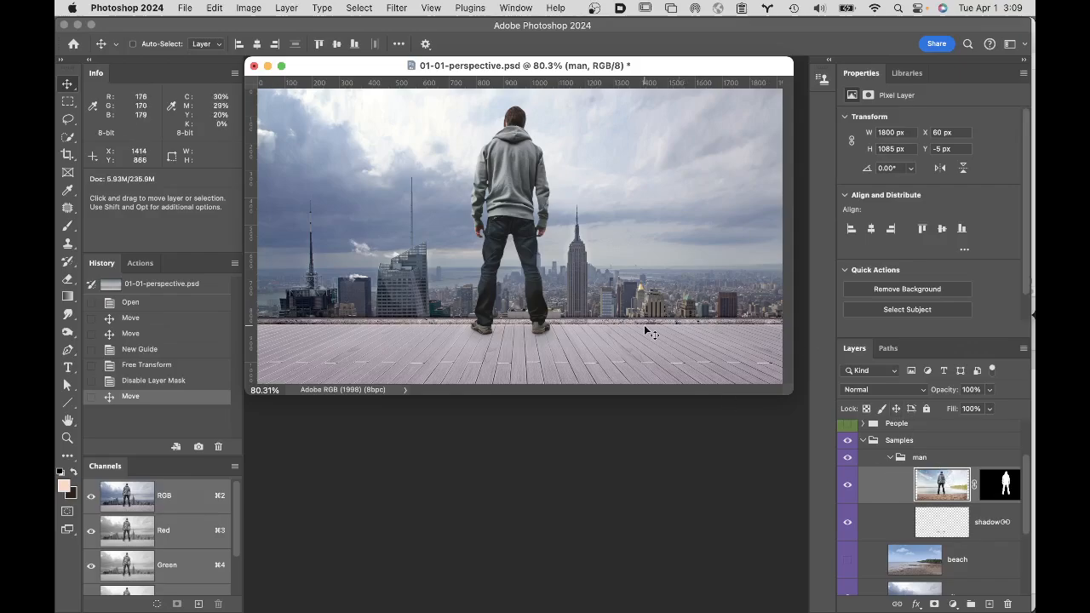
pyautogui.click(286, 7)
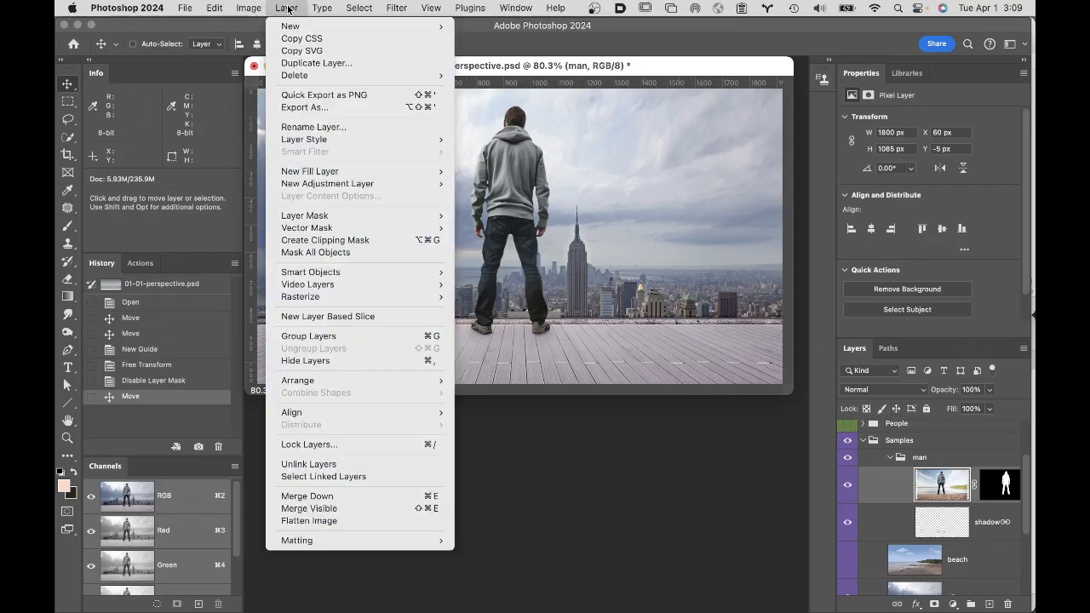
pyautogui.moveTo(368, 273)
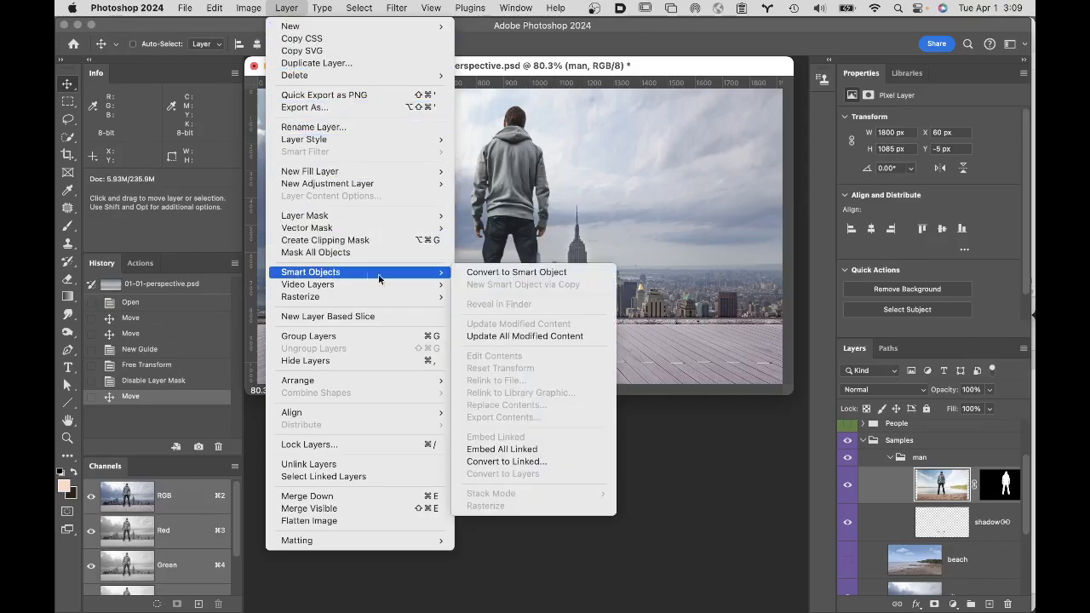
pyautogui.click(497, 271)
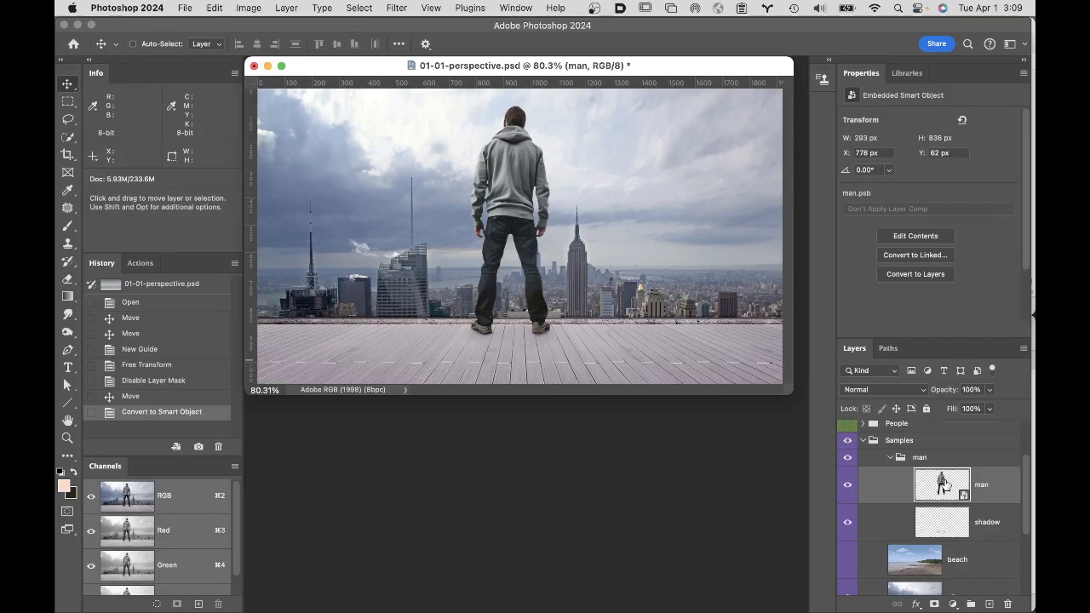
# Step: Try scaling the man down to about 50% around a reference point placed on the city horizon, and undo that scaling
pyautogui.press('super+t')
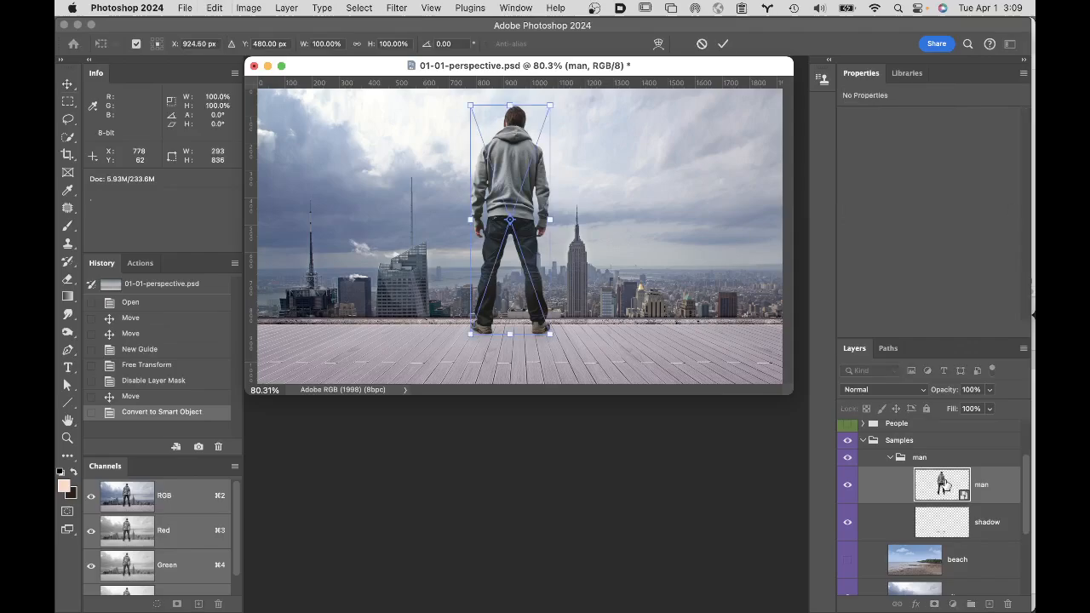
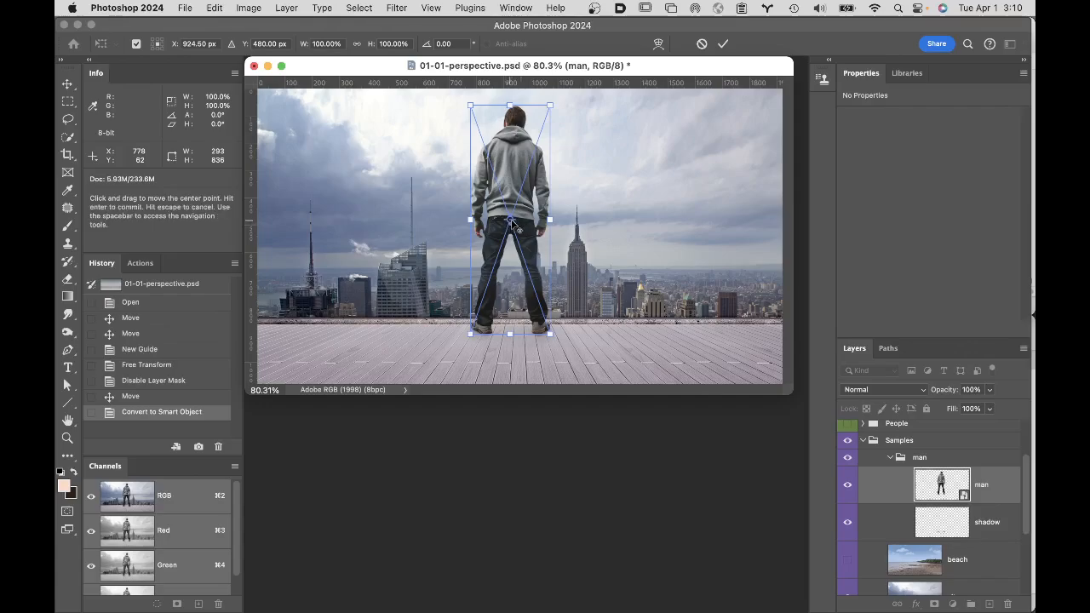
pyautogui.moveTo(510, 222); pyautogui.dragTo(643, 269)
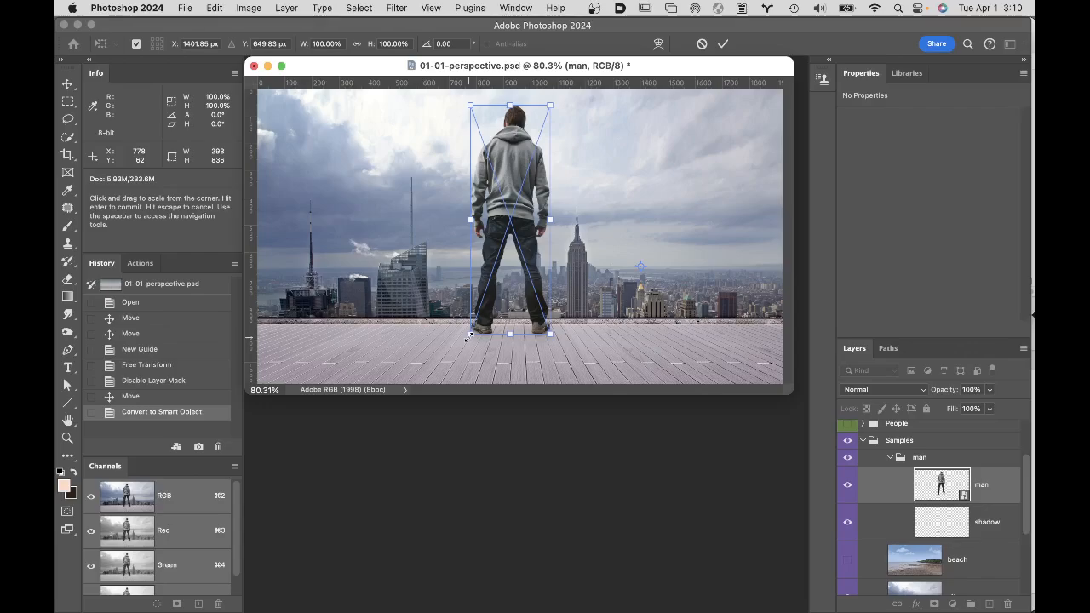
pyautogui.moveTo(469, 336); pyautogui.dragTo(555, 298)
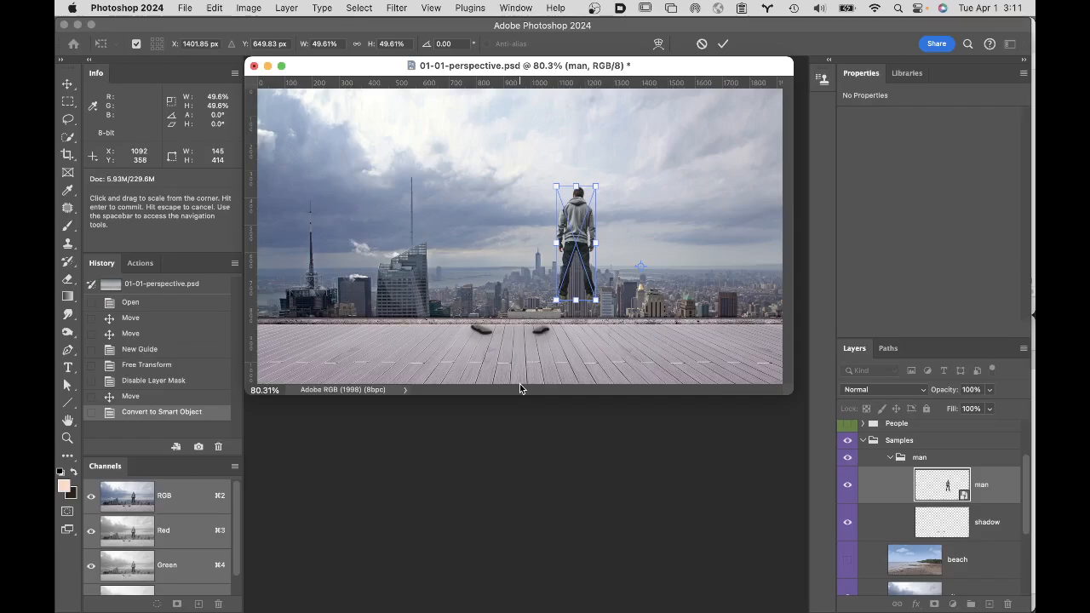
pyautogui.press('super+z')
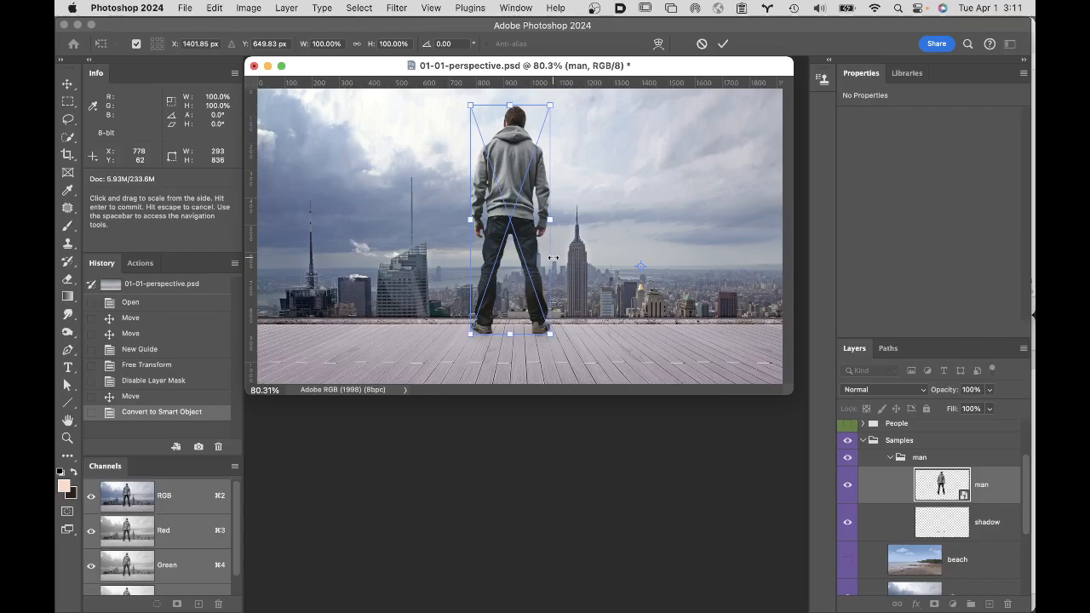
# Step: Try enlarging the man to about 184% from the horizon reference point, shift him down below the horizon, and cancel the transform
pyautogui.moveTo(467, 334); pyautogui.dragTo(335, 423)
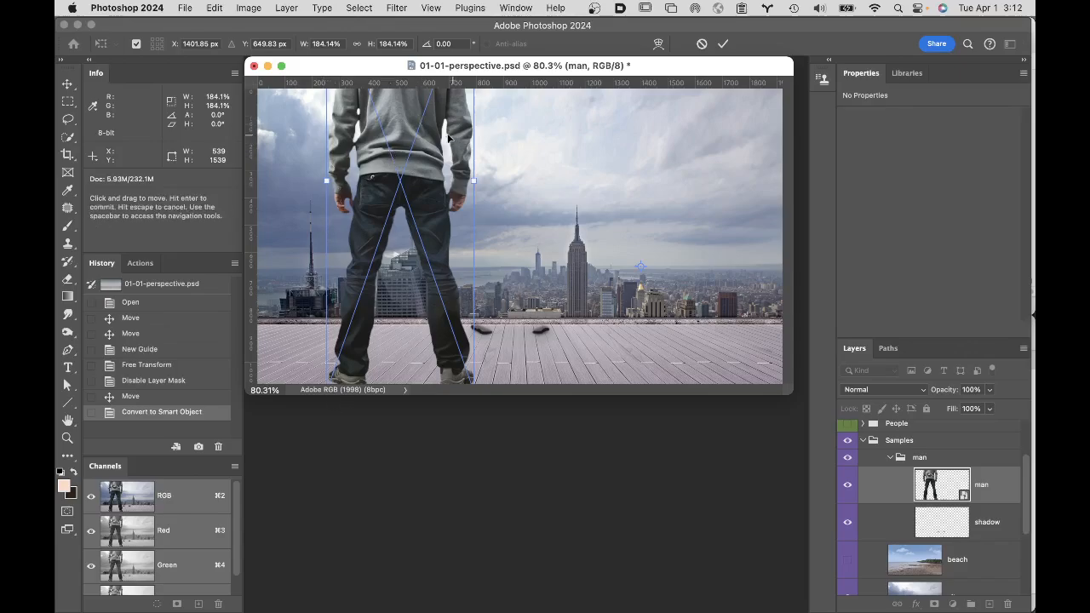
pyautogui.moveTo(418, 115); pyautogui.dragTo(421, 326)
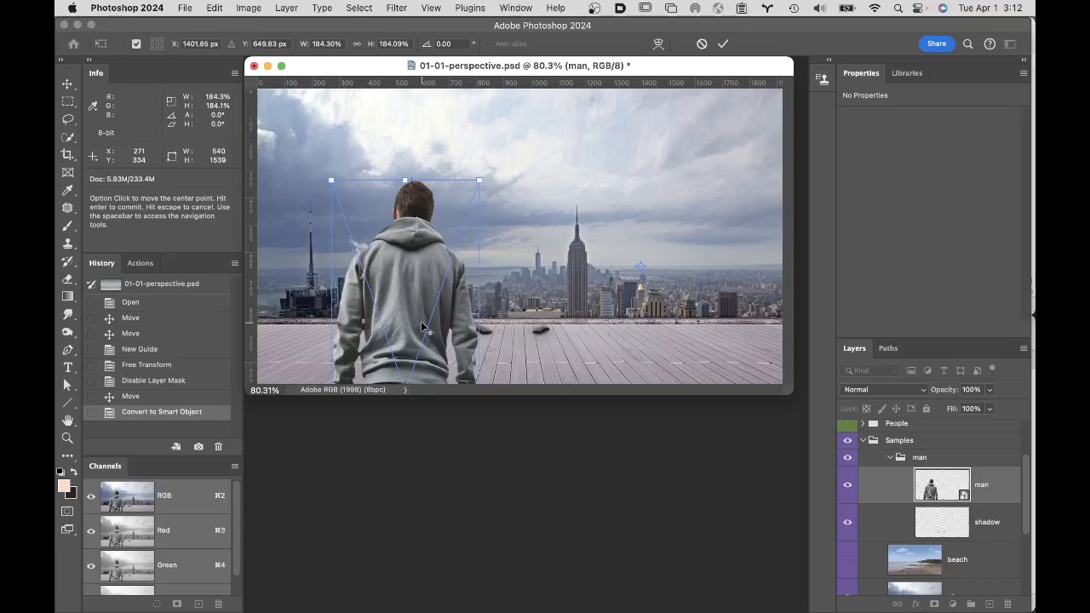
pyautogui.click(701, 44)
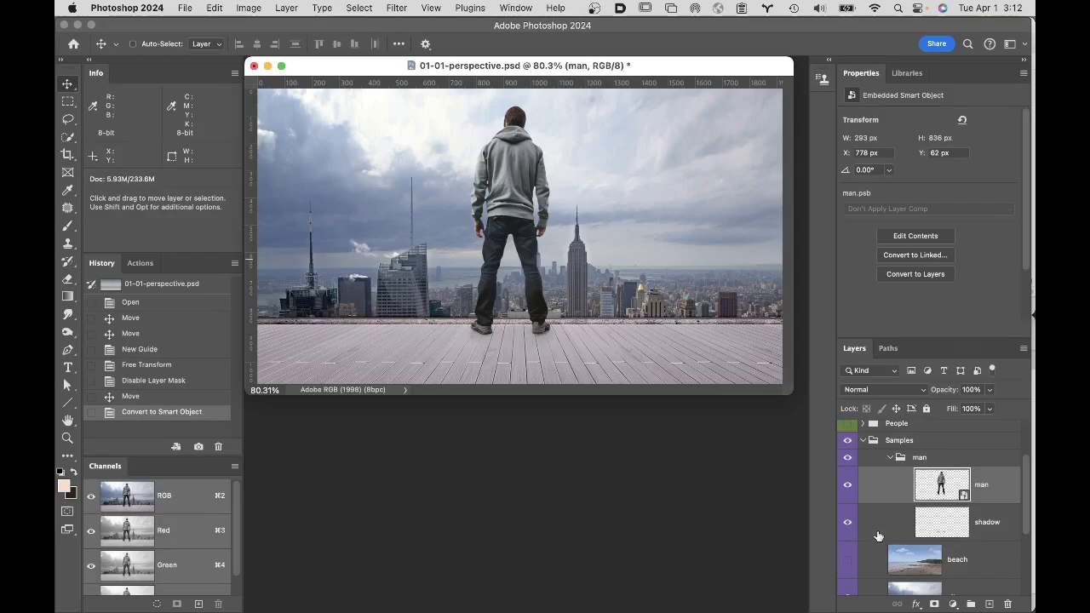
# Step: Replace the city layer with the station layer as the visible background, and hide the man and shadow layers
pyautogui.scroll(-1, 879, 535)
pyautogui.scroll(-3, 879, 535)
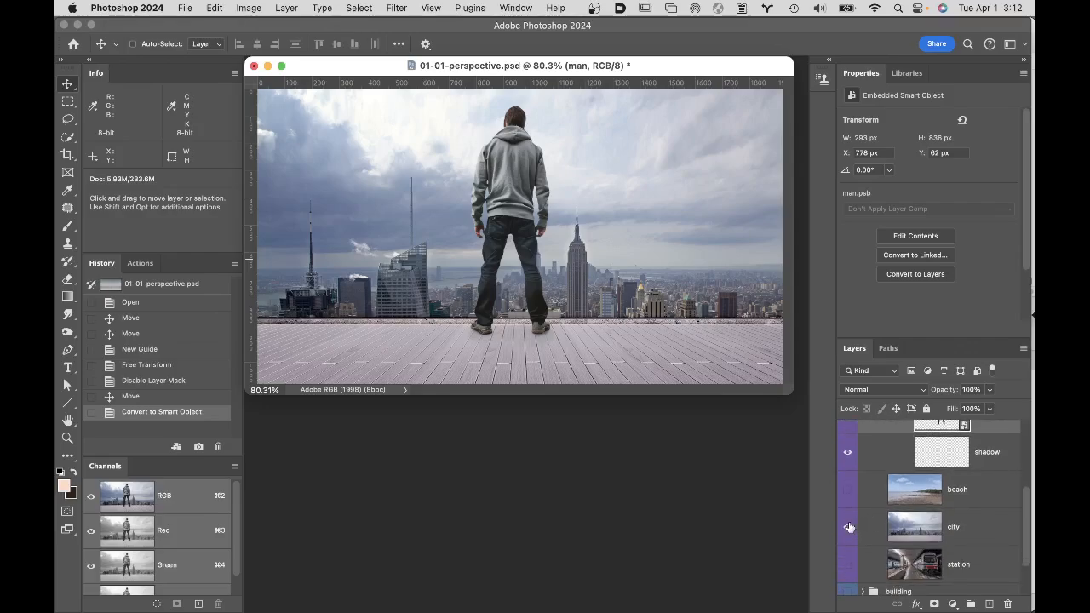
pyautogui.click(848, 526)
pyautogui.click(847, 565)
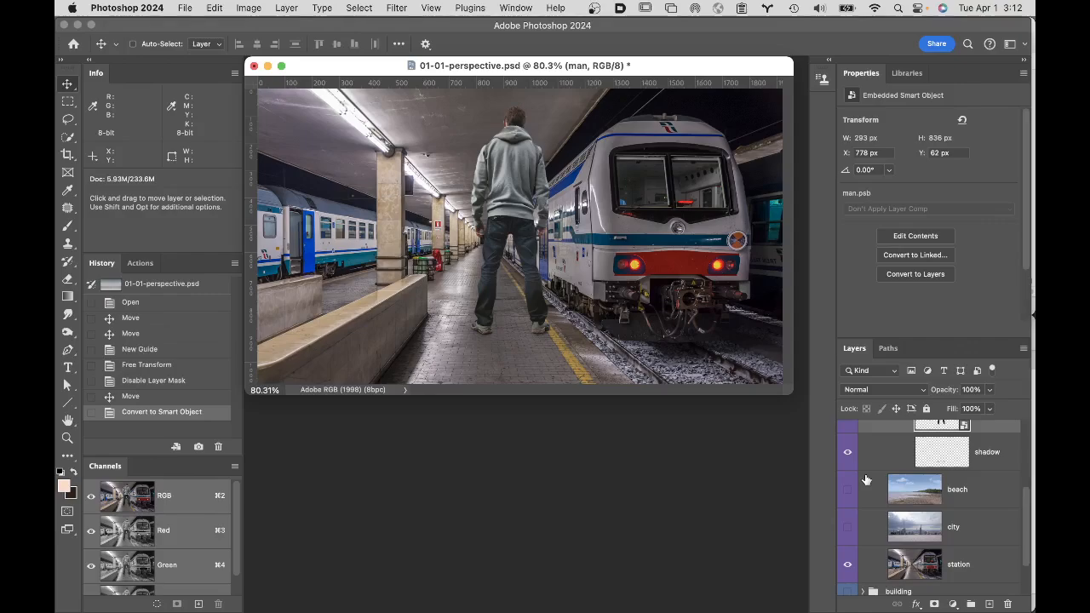
pyautogui.scroll(2, 866, 480)
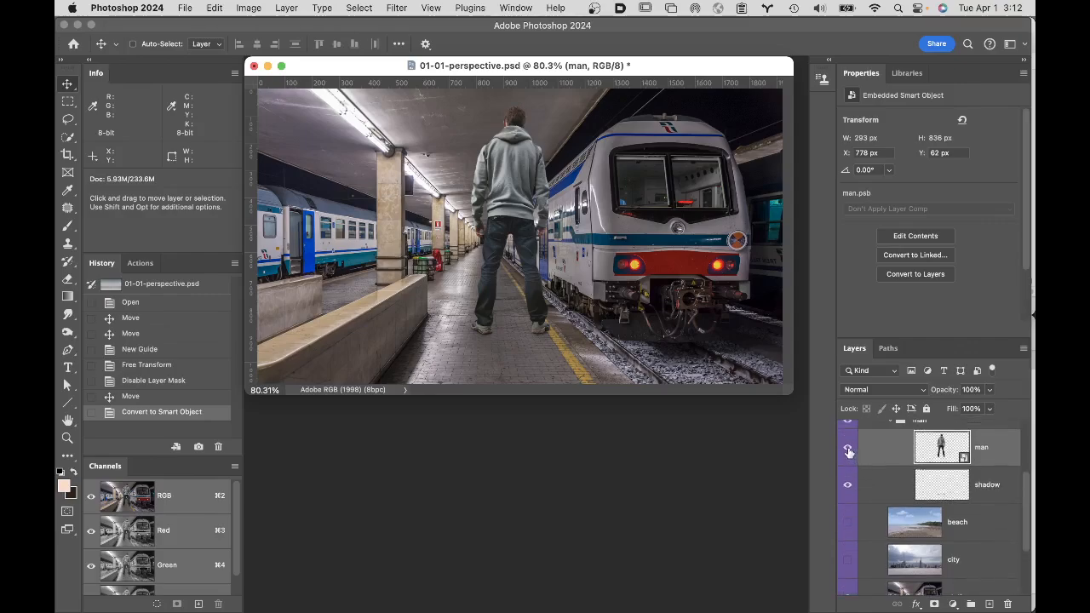
pyautogui.click(848, 450)
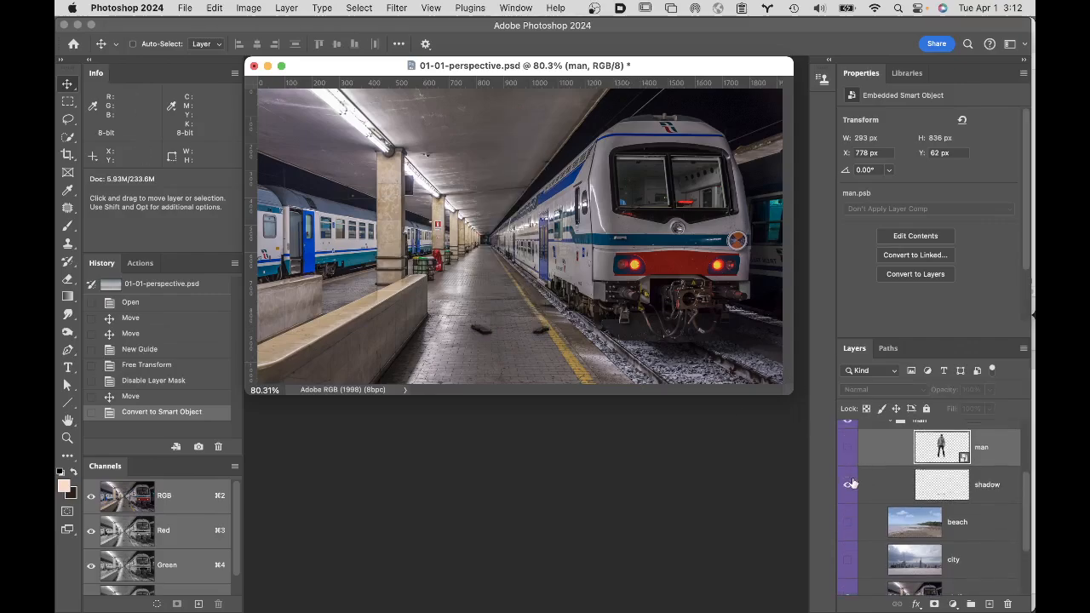
pyautogui.click(848, 488)
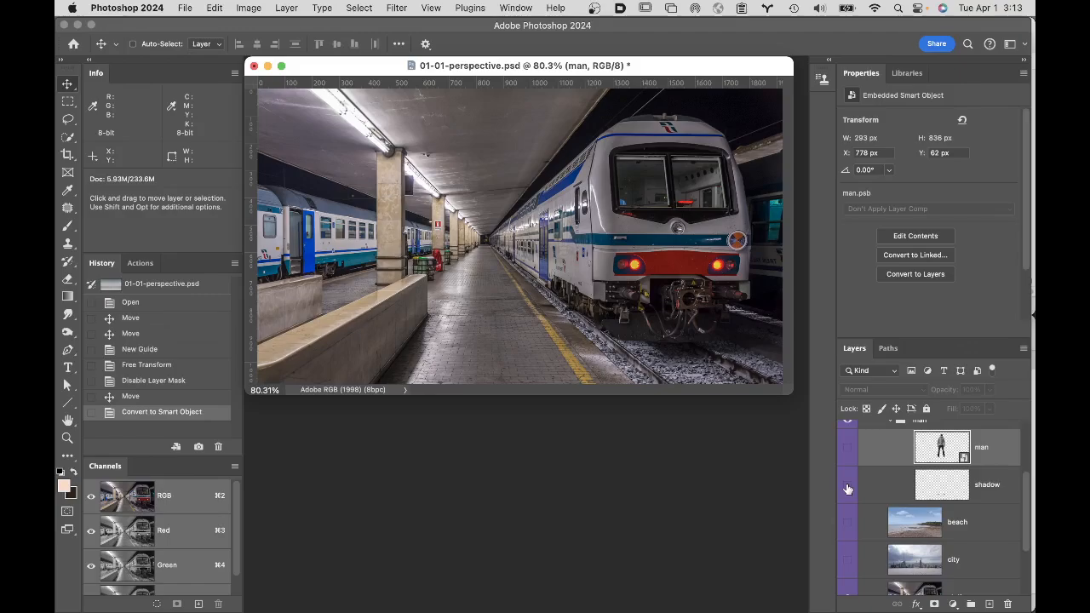
# Step: Switch the document to full-screen view, choose the Pen tool, and check the Rubber Band setting in its path options
pyautogui.press('f')
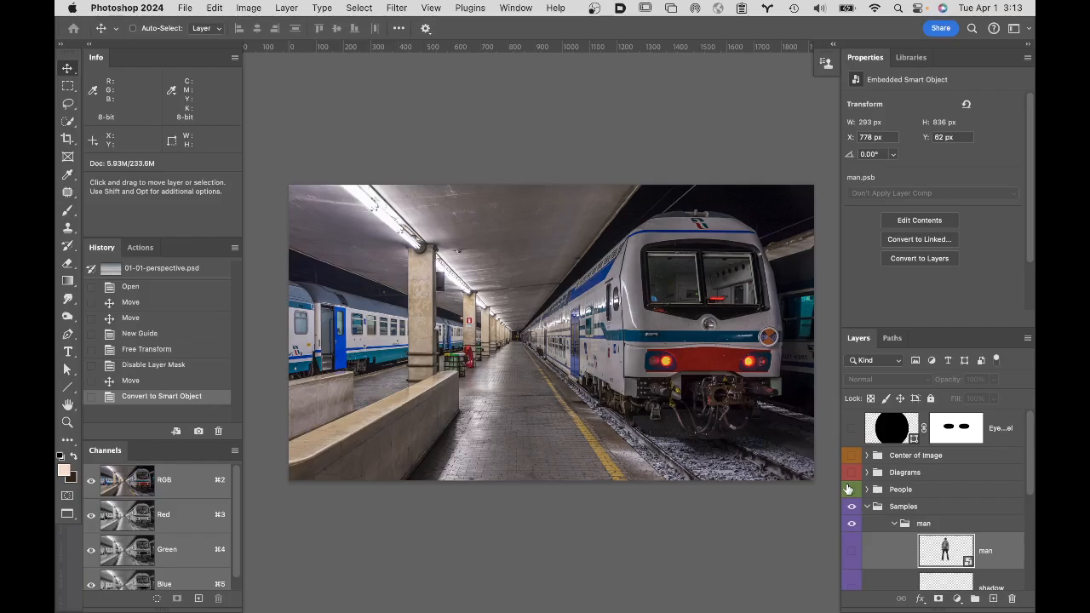
pyautogui.press('p')
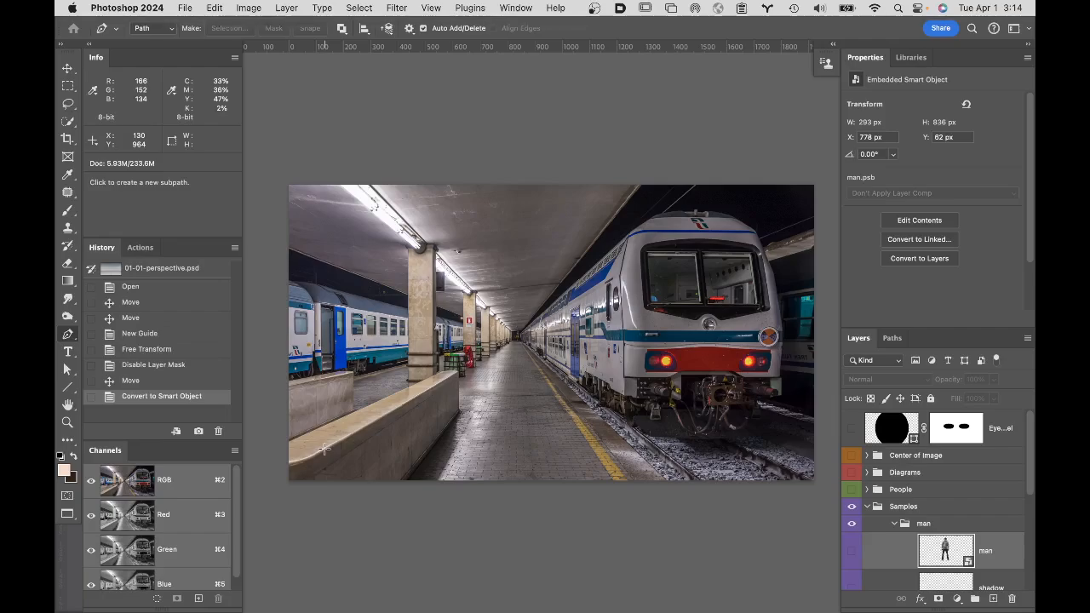
pyautogui.click(408, 29)
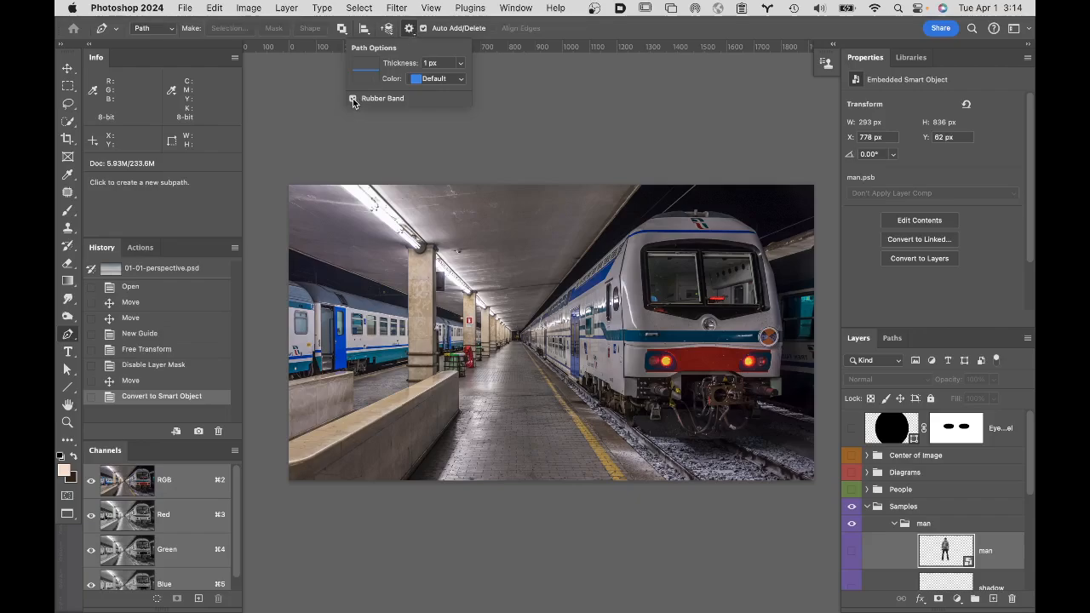
pyautogui.click(567, 32)
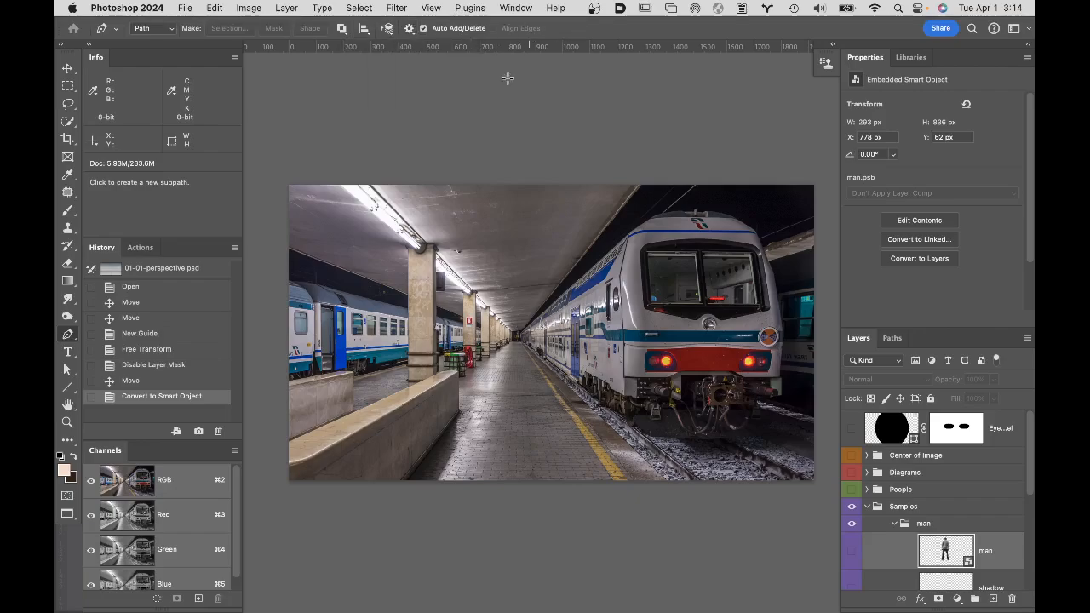
# Step: Draw a four-point work path following the platform wall's top edge and the roof edge, extending both lines through the vanishing point beyond the canvas
pyautogui.click(314, 455)
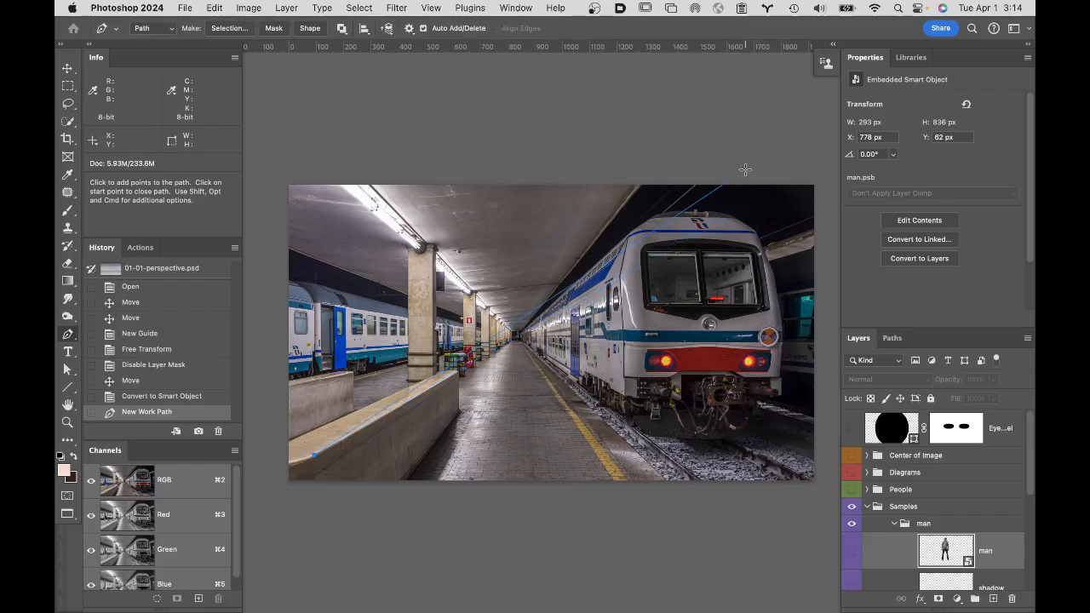
pyautogui.click(820, 162)
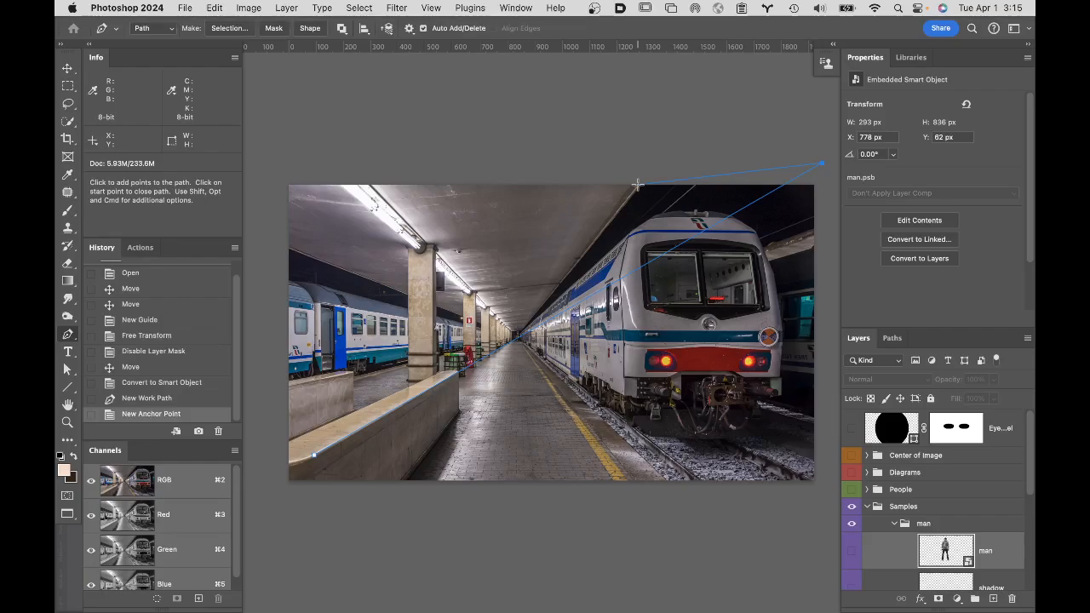
pyautogui.click(636, 184)
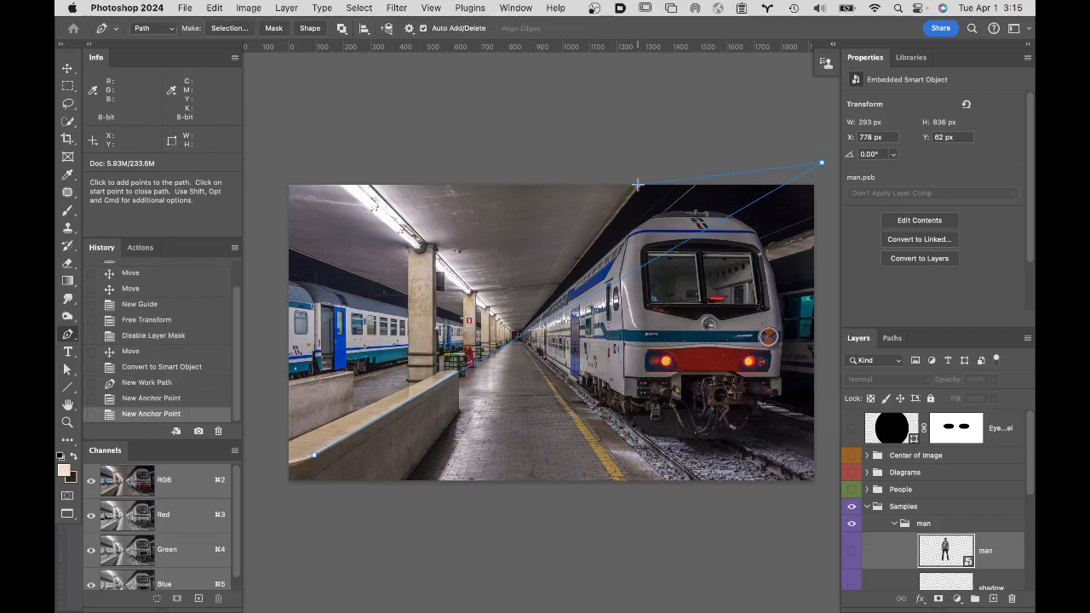
pyautogui.click(361, 529)
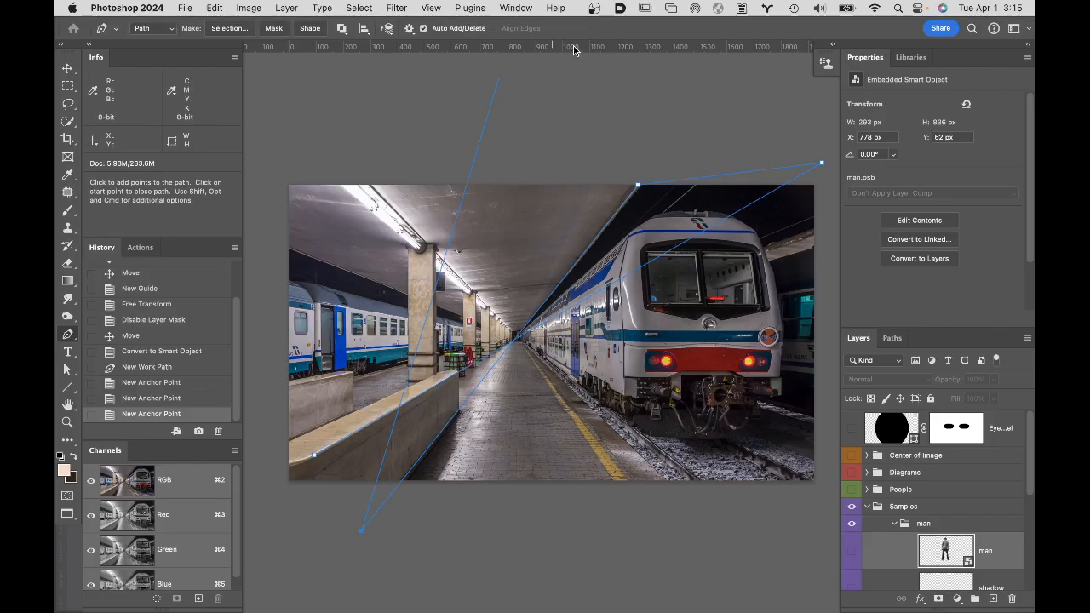
# Step: Clear all existing guides and place a single horizontal guide through the station's vanishing point, at about Y 564 px
pyautogui.moveTo(573, 45); pyautogui.dragTo(567, 338)
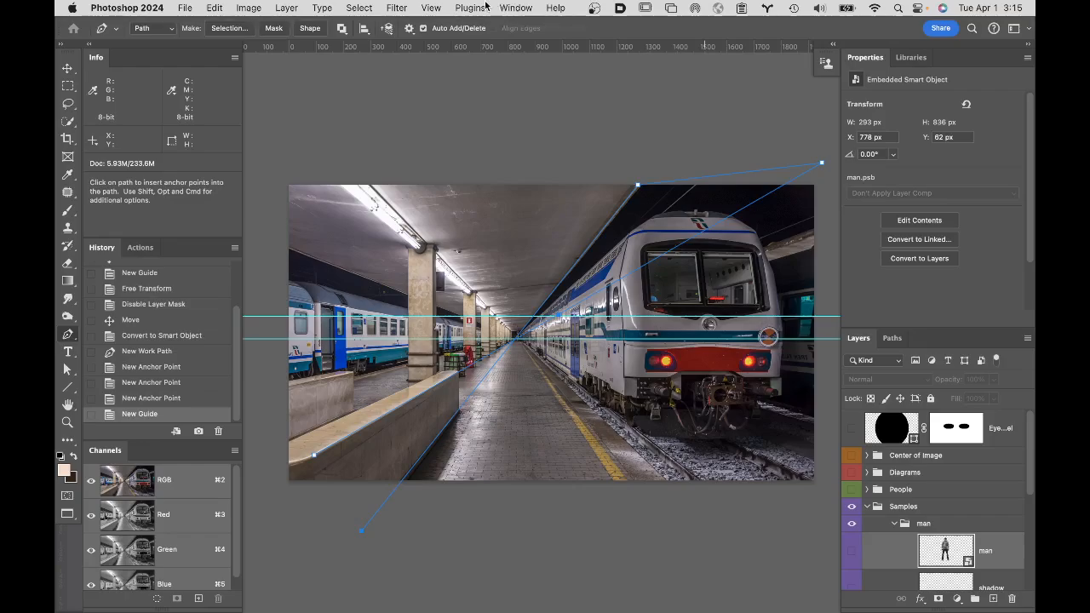
pyautogui.click(431, 7)
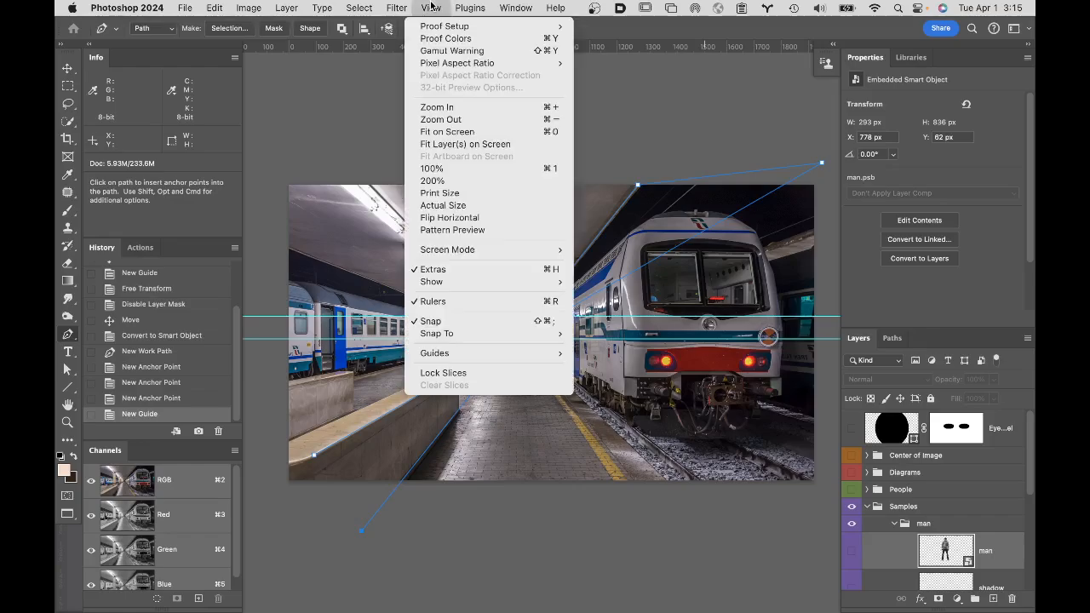
pyautogui.moveTo(428, 355)
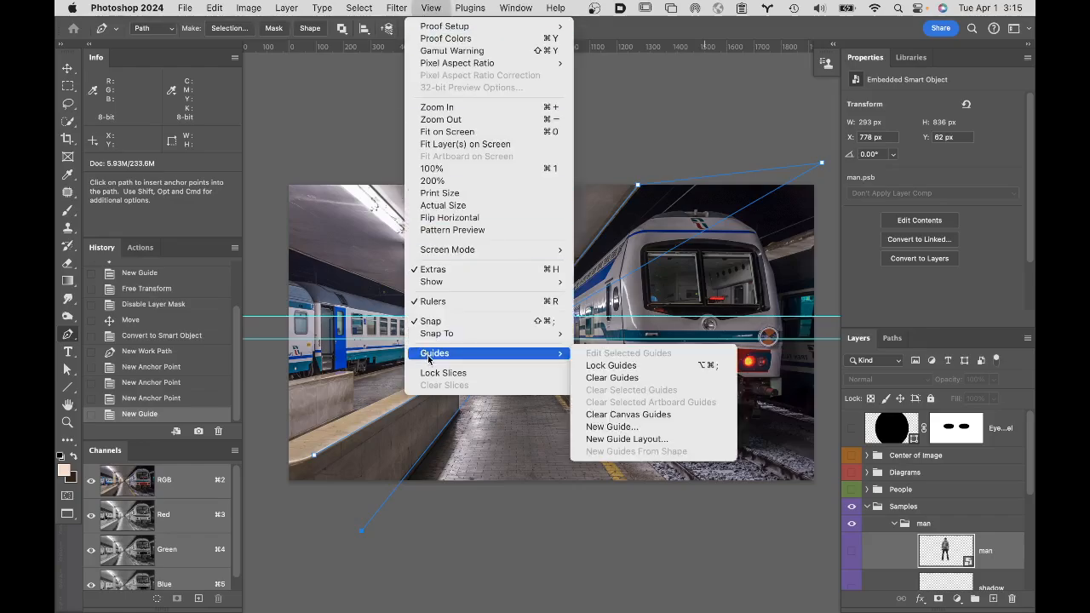
pyautogui.click(610, 378)
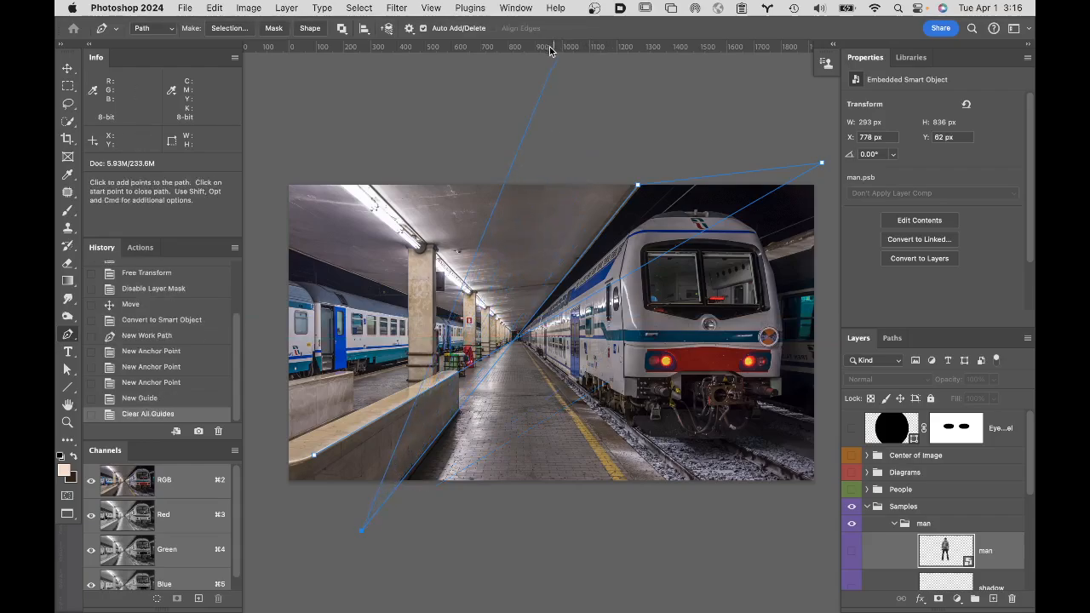
pyautogui.moveTo(542, 47); pyautogui.dragTo(586, 339)
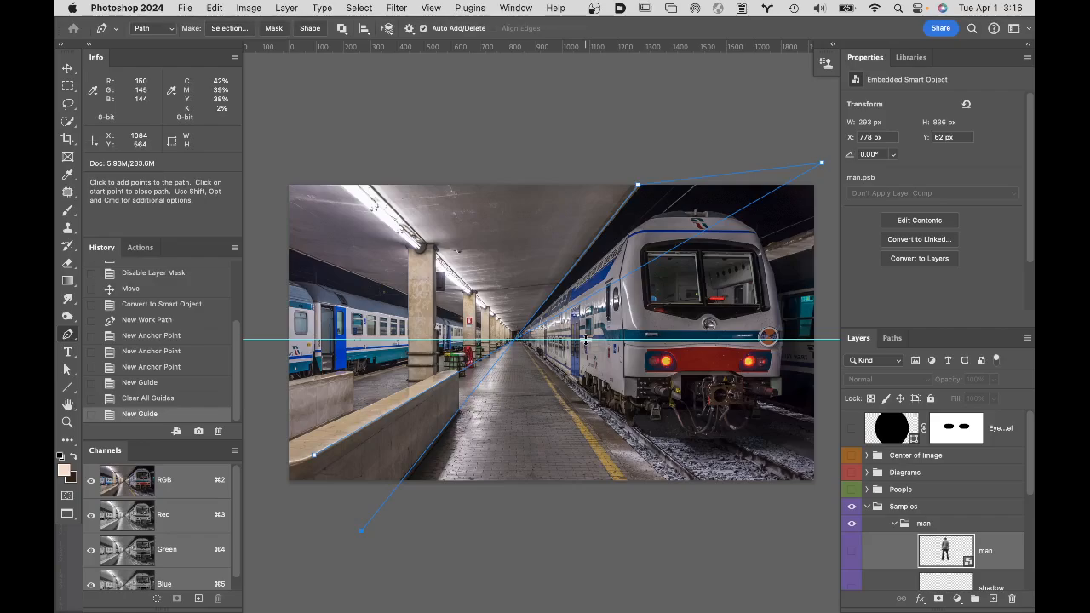
# Step: Delete the work path drawn over the station photo and return to the layer list
pyautogui.click(894, 338)
pyautogui.moveTo(975, 367); pyautogui.dragTo(1011, 598)
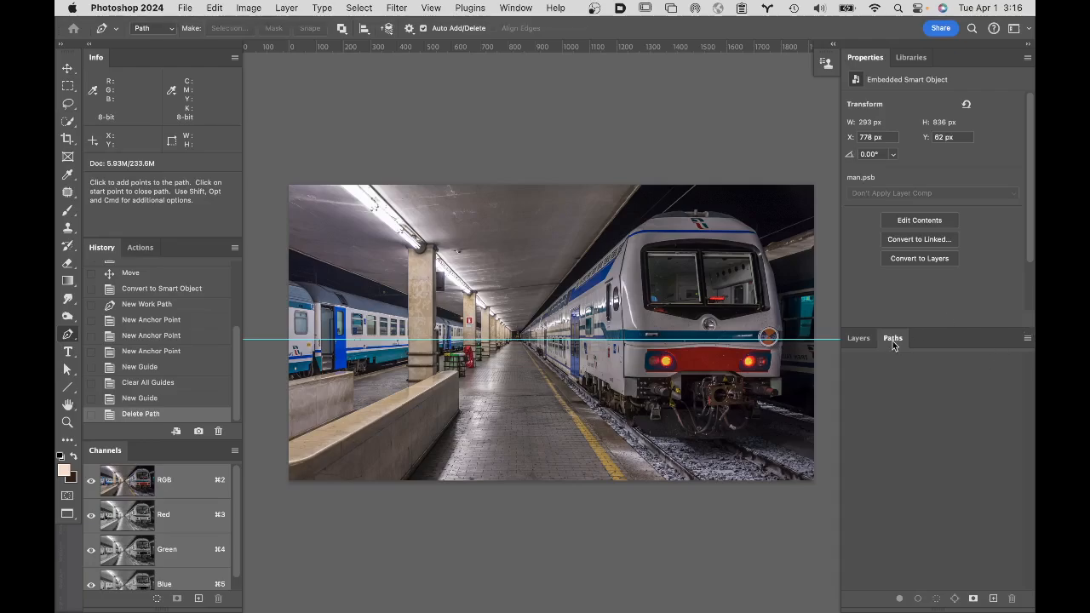
pyautogui.click(857, 338)
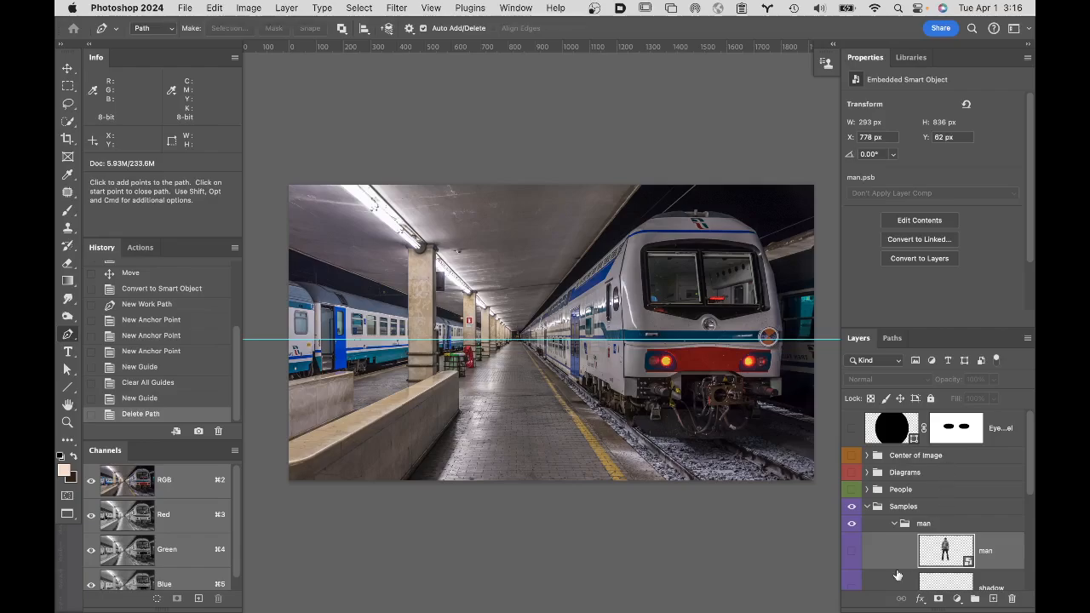
# Step: Show the man layer over the station photo and move him up to Y 0 px with the Move tool
pyautogui.click(851, 553)
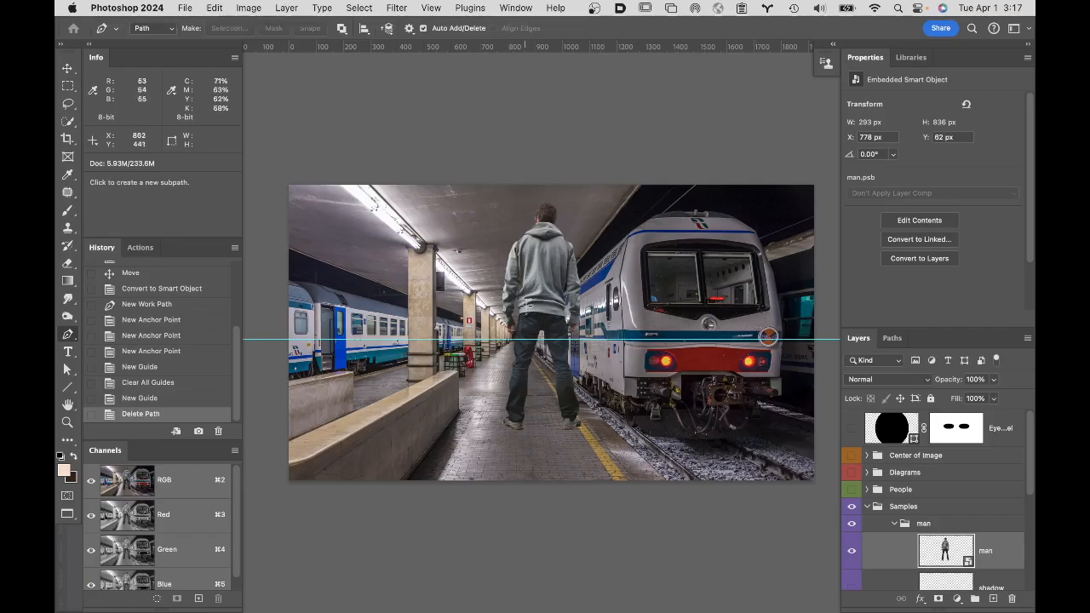
pyautogui.press('w')
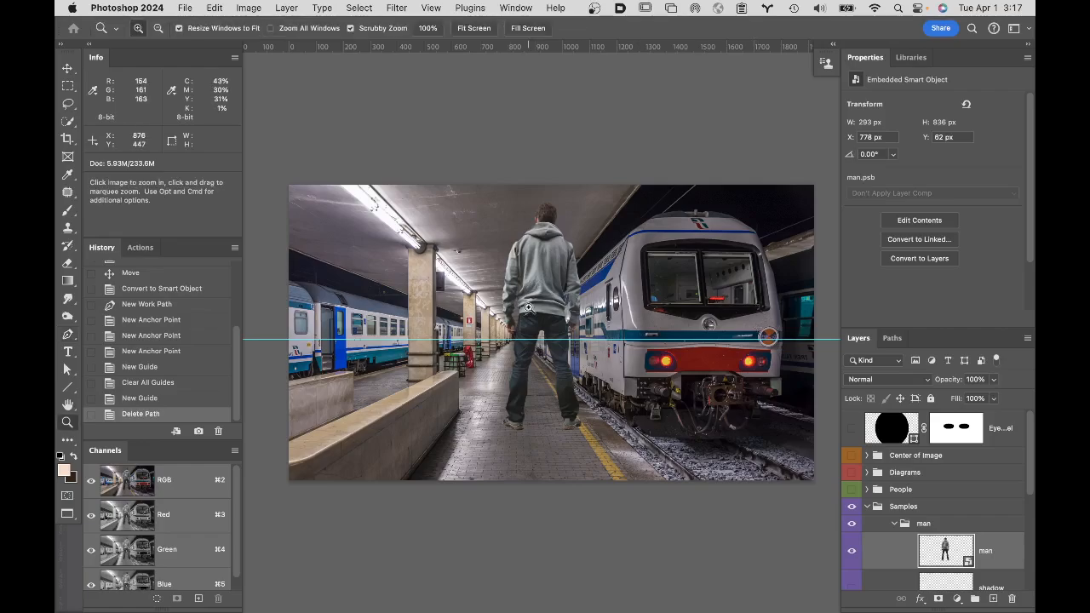
pyautogui.press('v')
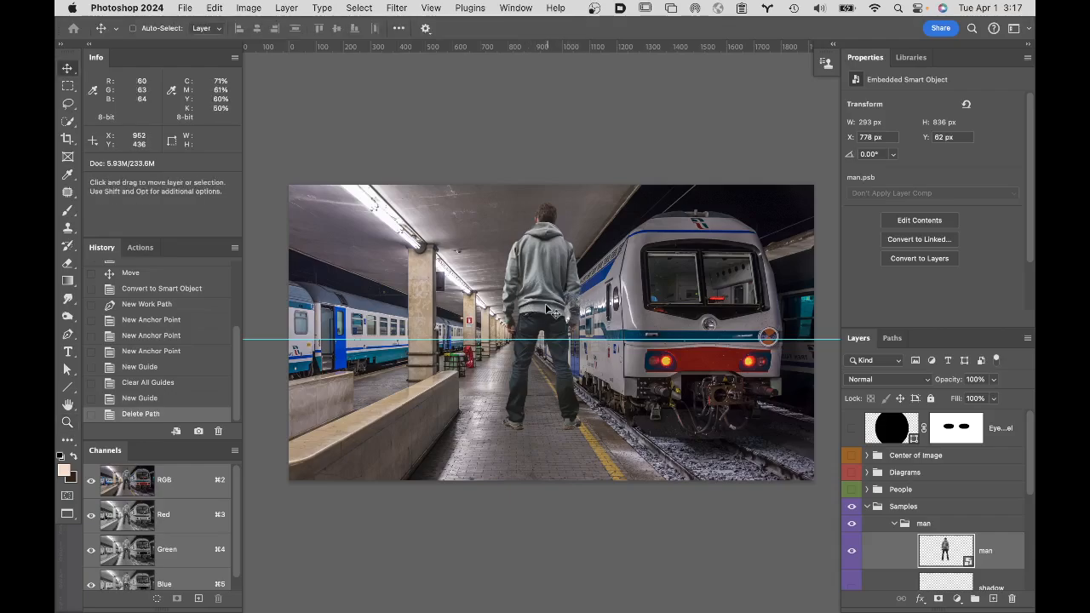
pyautogui.moveTo(545, 312); pyautogui.dragTo(545, 294)
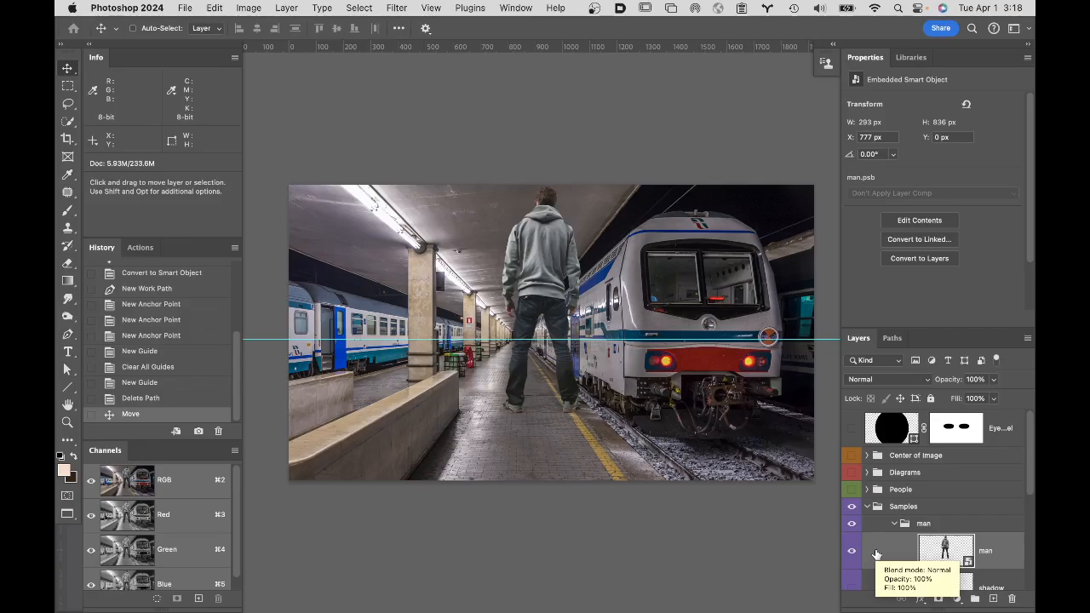
pyautogui.press('super+t')
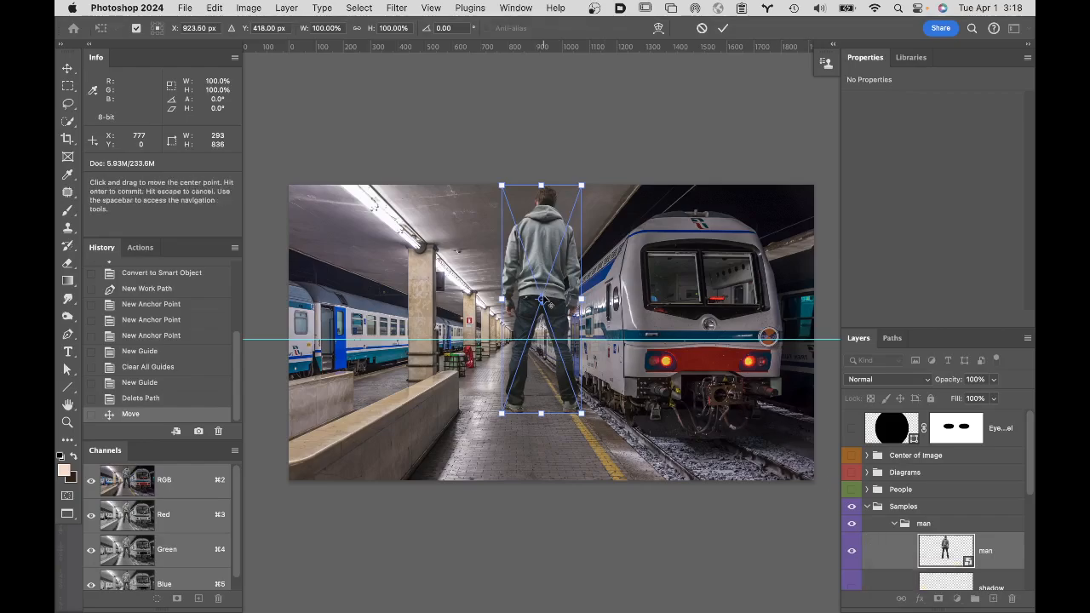
pyautogui.moveTo(543, 300); pyautogui.dragTo(537, 338)
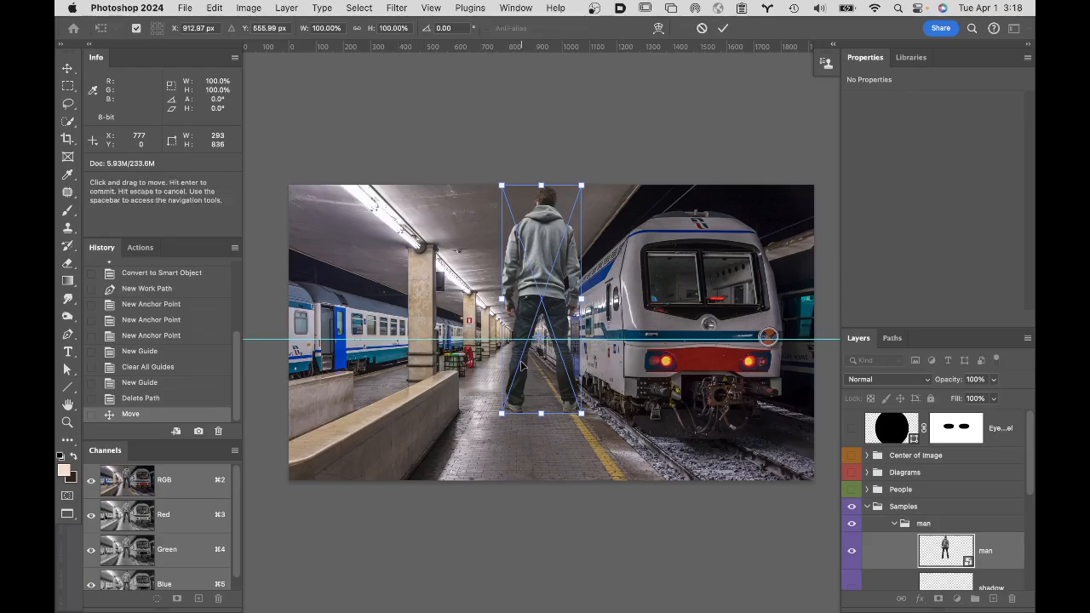
pyautogui.moveTo(502, 413); pyautogui.dragTo(511, 355)
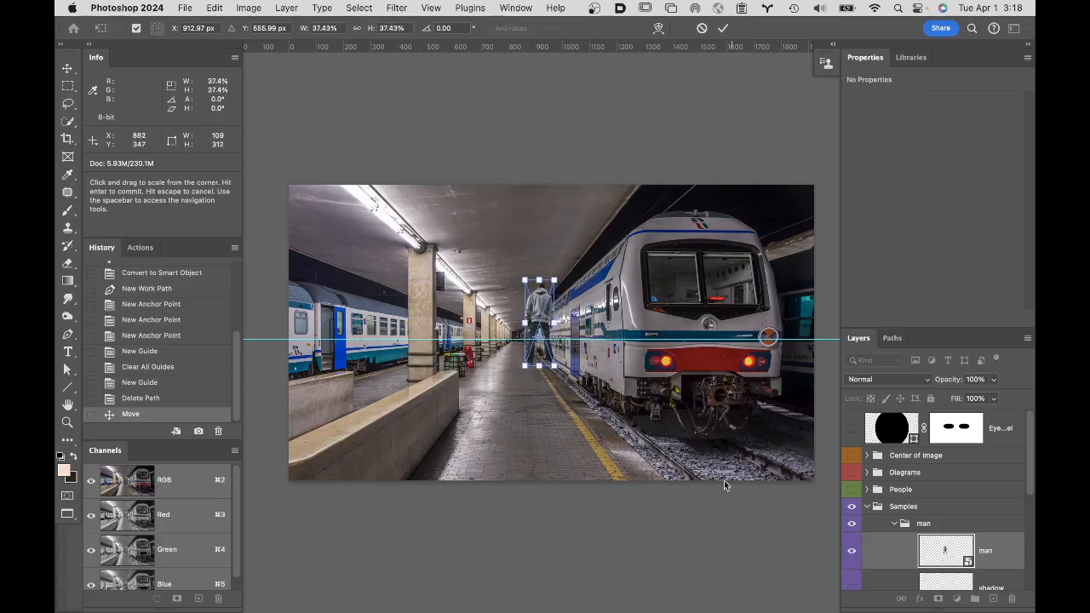
pyautogui.click(703, 30)
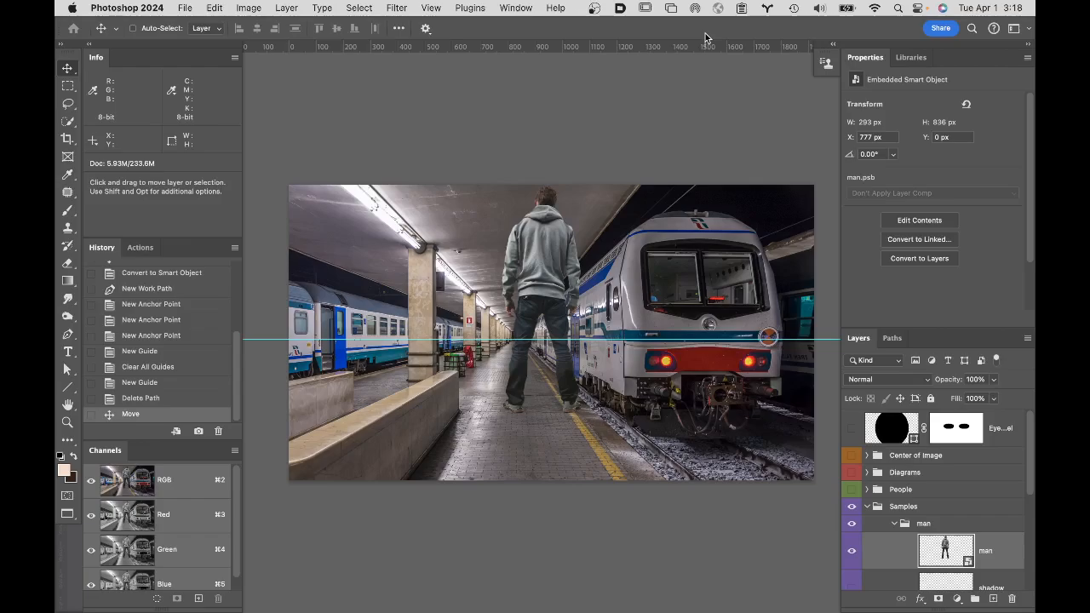
# Step: Scale the man to about 108 × 307 px with Free Transform, using a reference point on the horizon guide
pyautogui.press('super')
pyautogui.press('super+t')
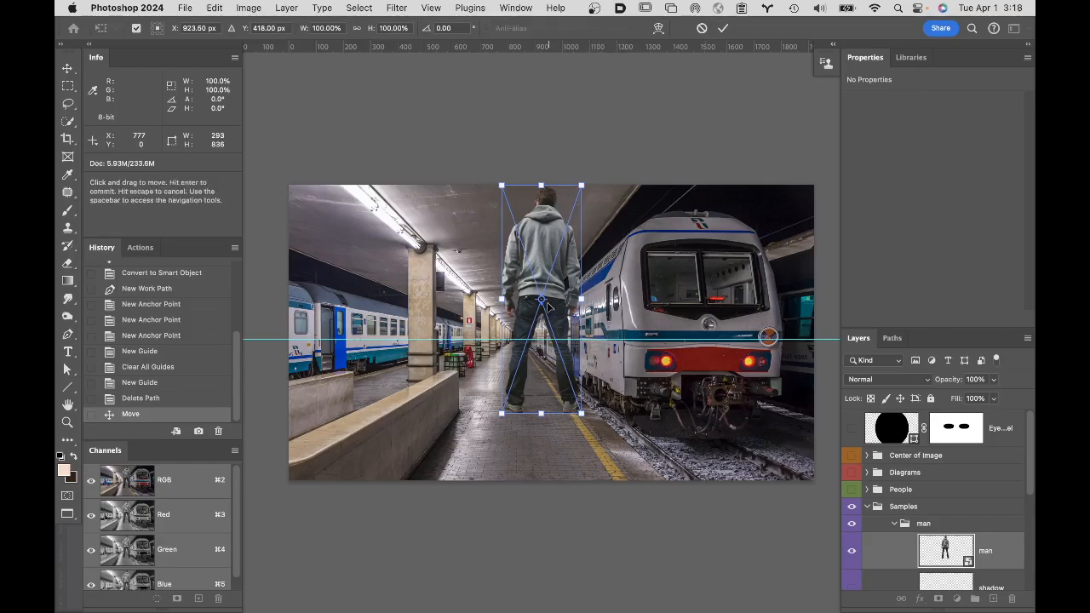
pyautogui.moveTo(541, 301); pyautogui.dragTo(539, 341)
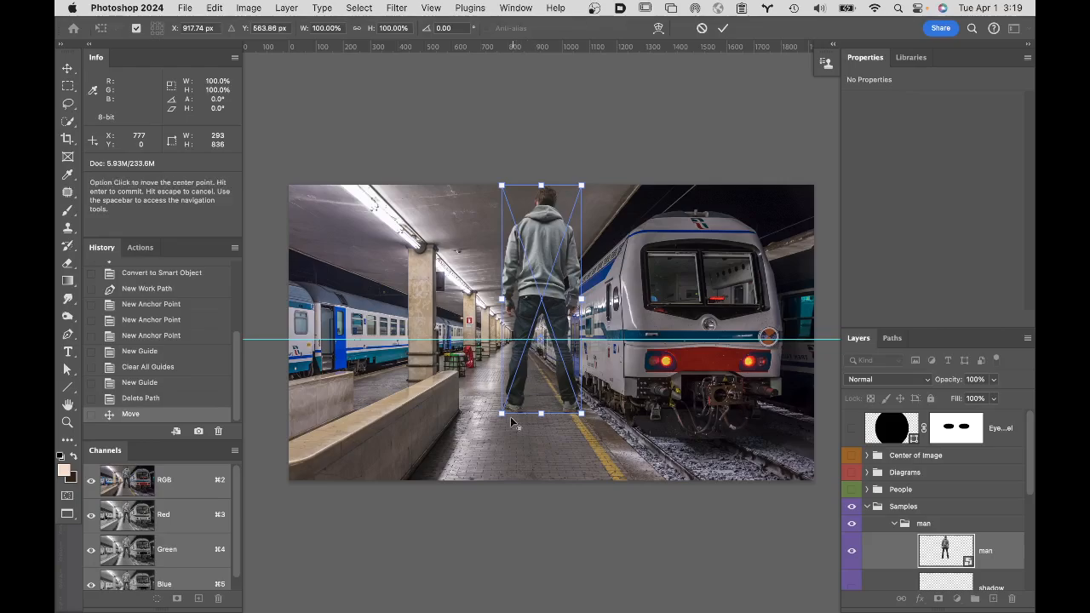
pyautogui.moveTo(502, 413); pyautogui.dragTo(524, 367)
pyautogui.click(723, 28)
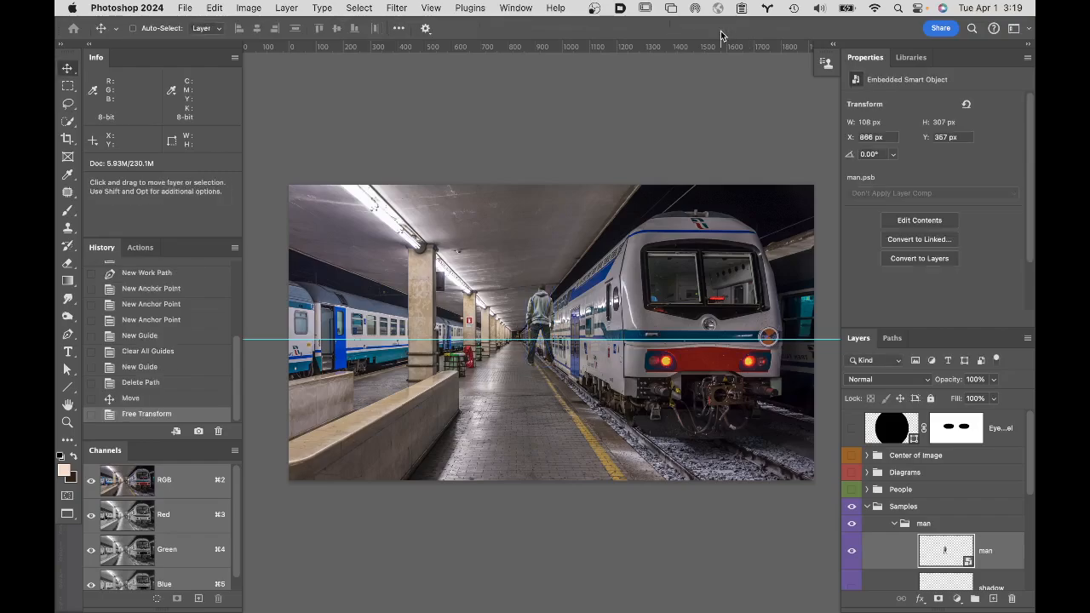
# Step: Hide the guides and undo the man's last Free Transform and the move before it
pyautogui.press('super+semicolon')
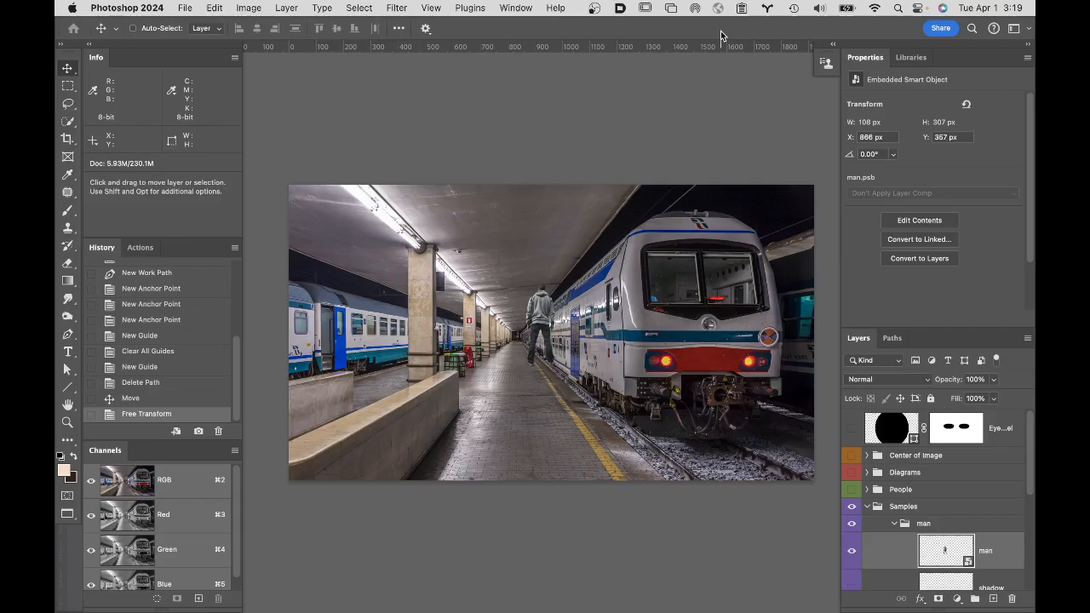
pyautogui.press('super')
pyautogui.press('super+z')
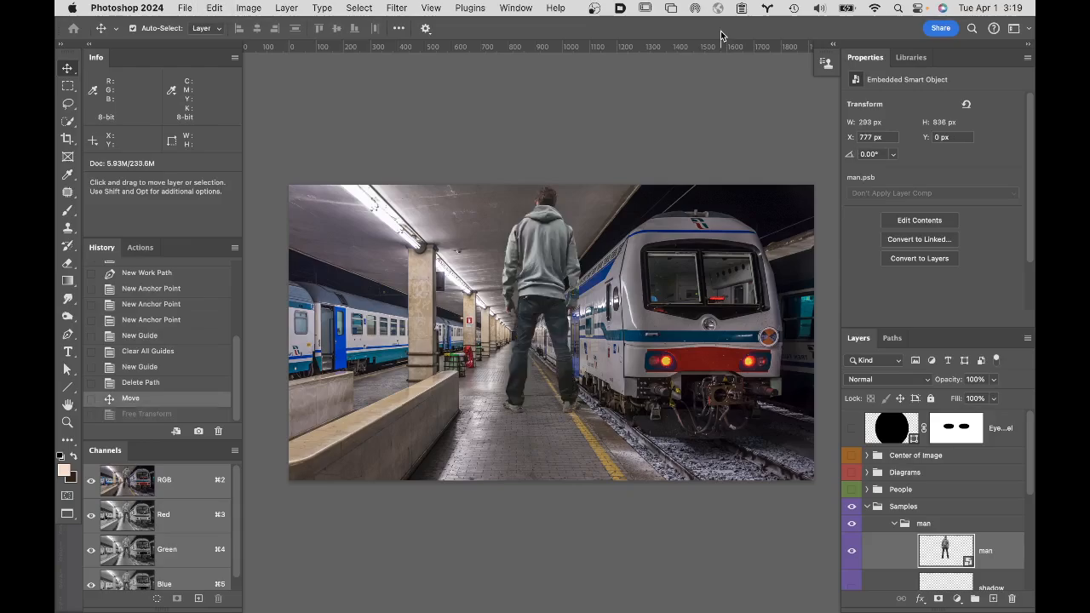
pyautogui.press('super+z')
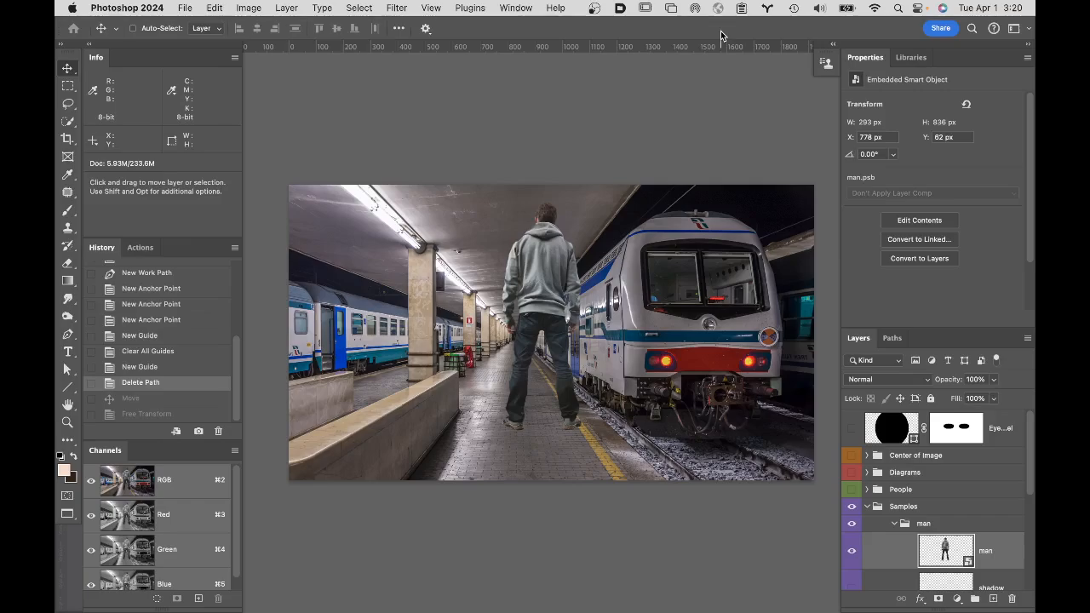
# Step: Free Transform the man with linked proportions to about 74% and reposition him lower on the platform, centred near X 858 px
pyautogui.press('super+t')
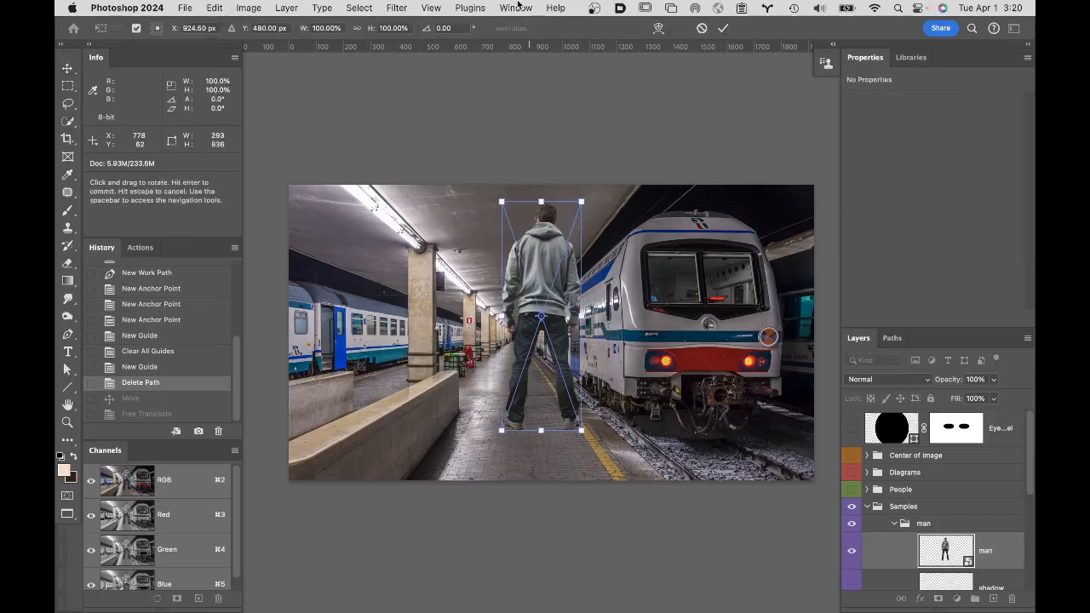
pyautogui.click(358, 28)
pyautogui.moveTo(501, 432); pyautogui.dragTo(549, 385)
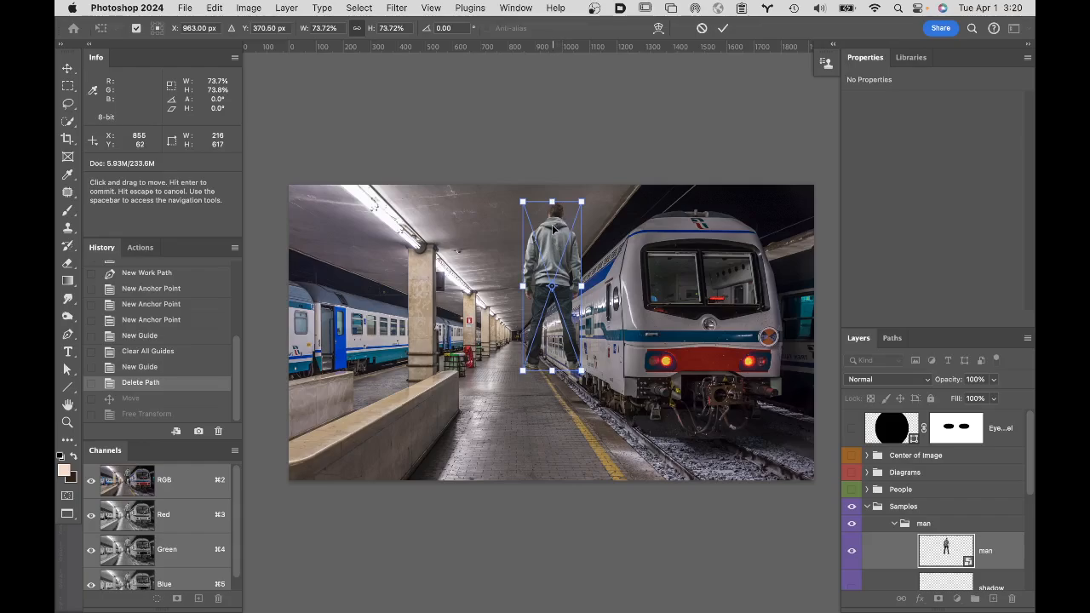
pyautogui.moveTo(553, 227); pyautogui.dragTo(526, 282)
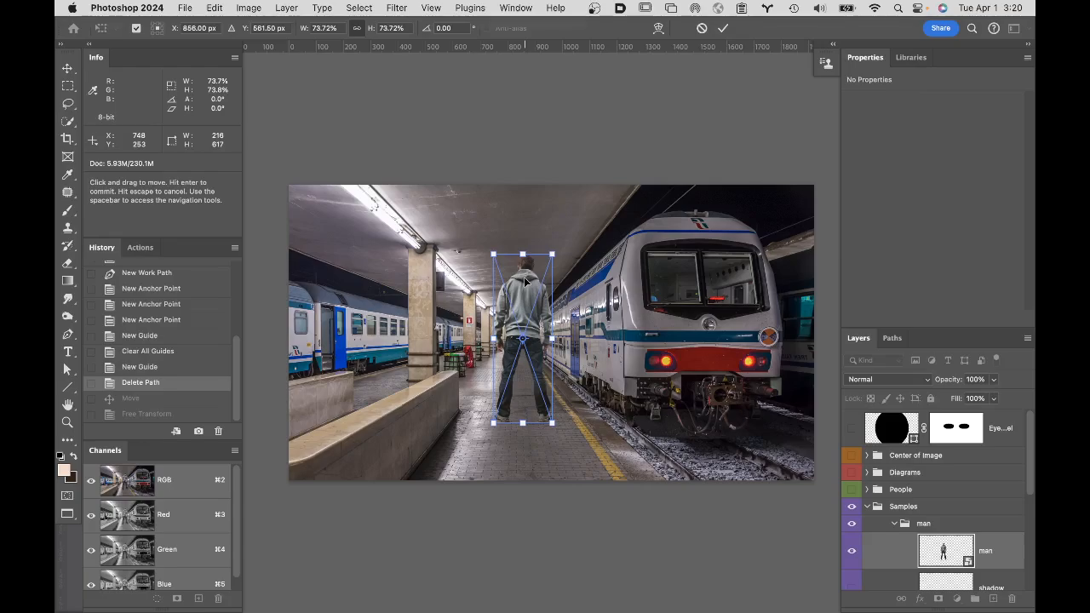
# Step: Shrink the man further to about 25% and place him beside the train's blue passenger door for a height comparison
pyautogui.press('super+space')
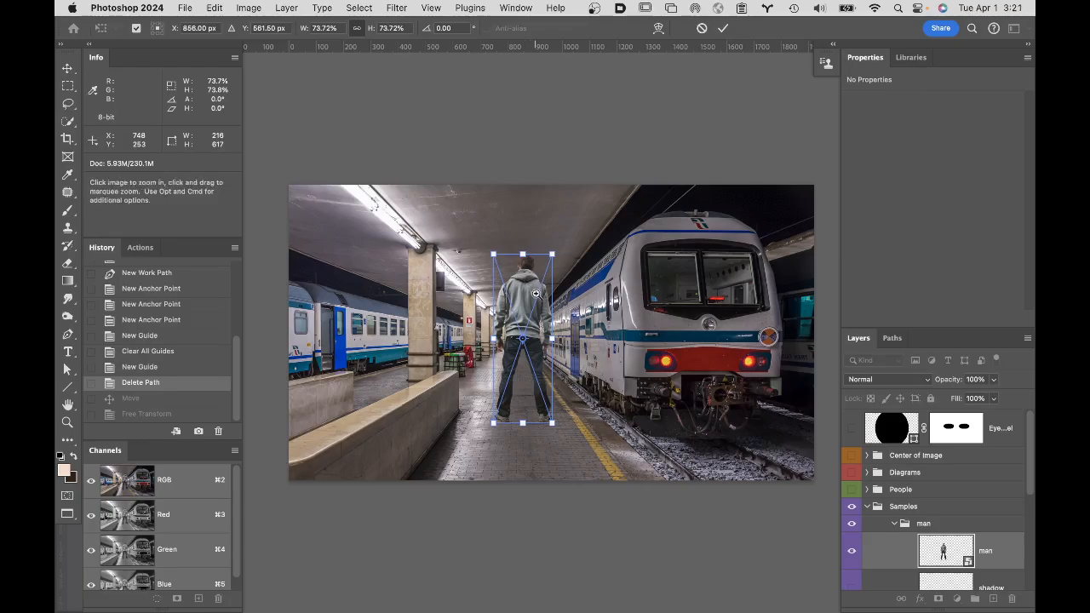
pyautogui.click(564, 341)
pyautogui.click(566, 343)
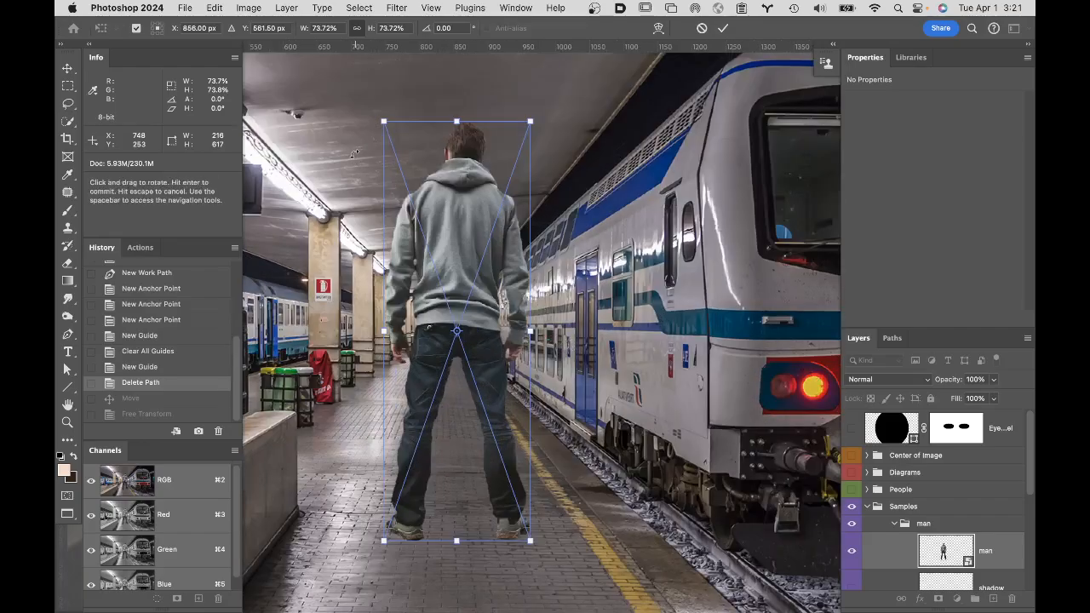
pyautogui.moveTo(383, 122); pyautogui.dragTo(532, 317)
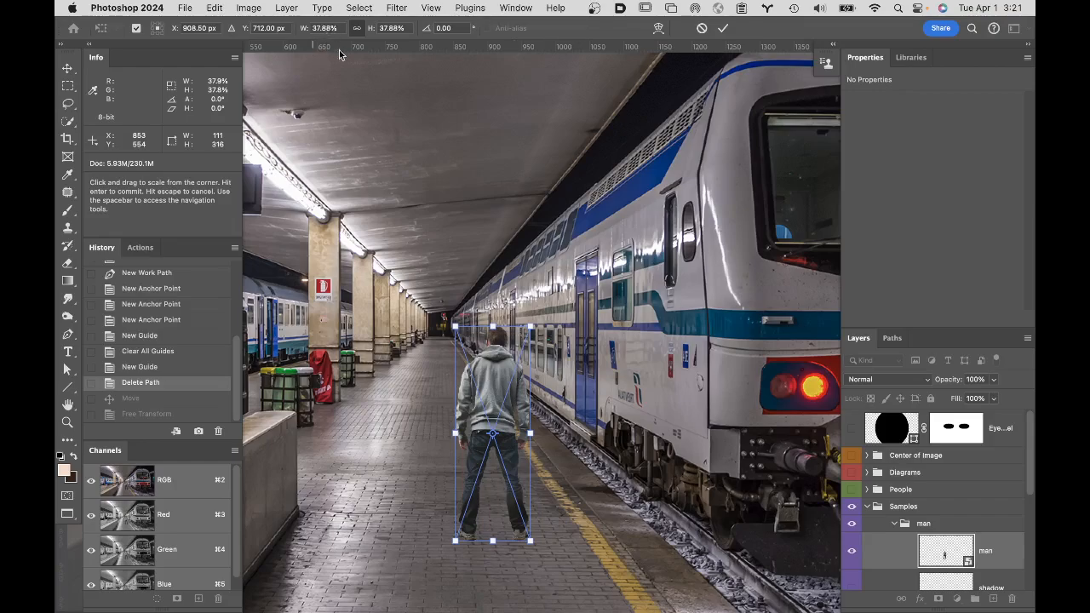
pyautogui.moveTo(492, 453); pyautogui.dragTo(557, 339)
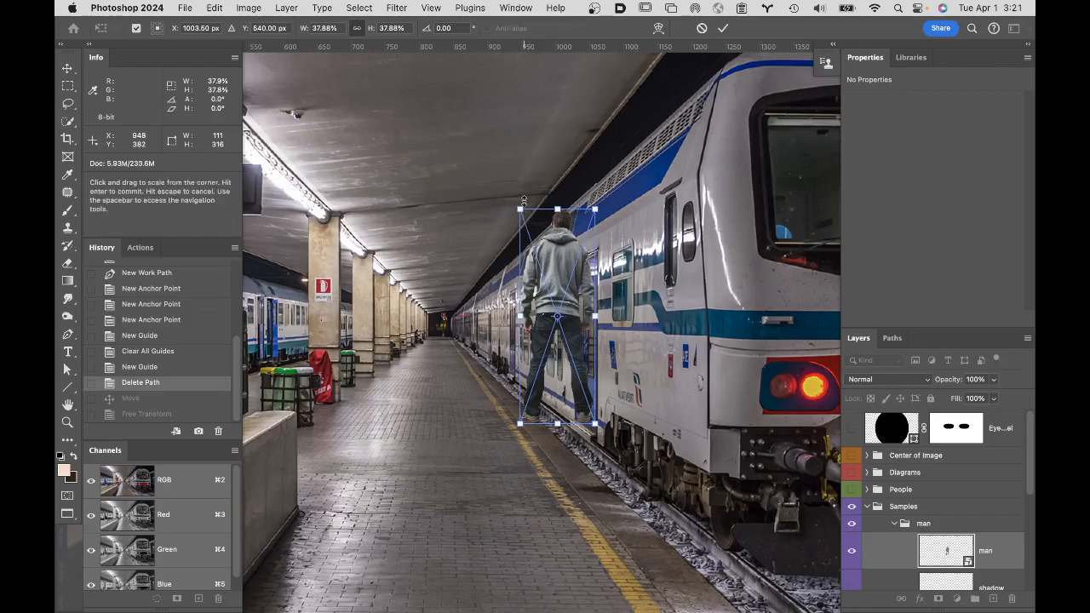
pyautogui.moveTo(520, 206); pyautogui.dragTo(545, 281)
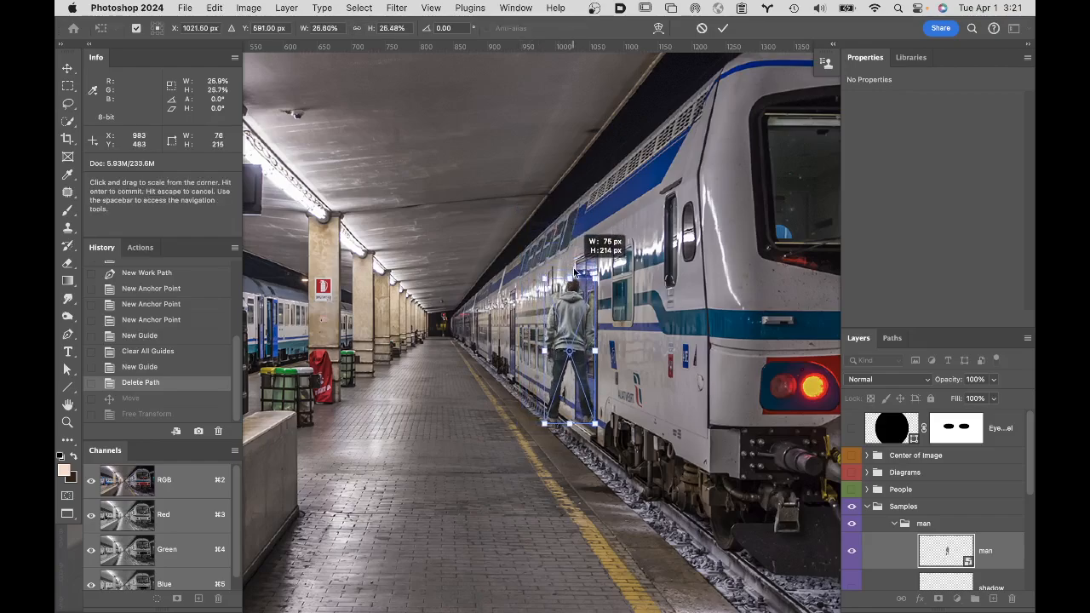
# Step: Align the man's feet with the base of the train door, scale him to about 68 × 195 px, and commit the transform
pyautogui.keyDown('super'); pyautogui.click(586, 352); pyautogui.keyUp('super')
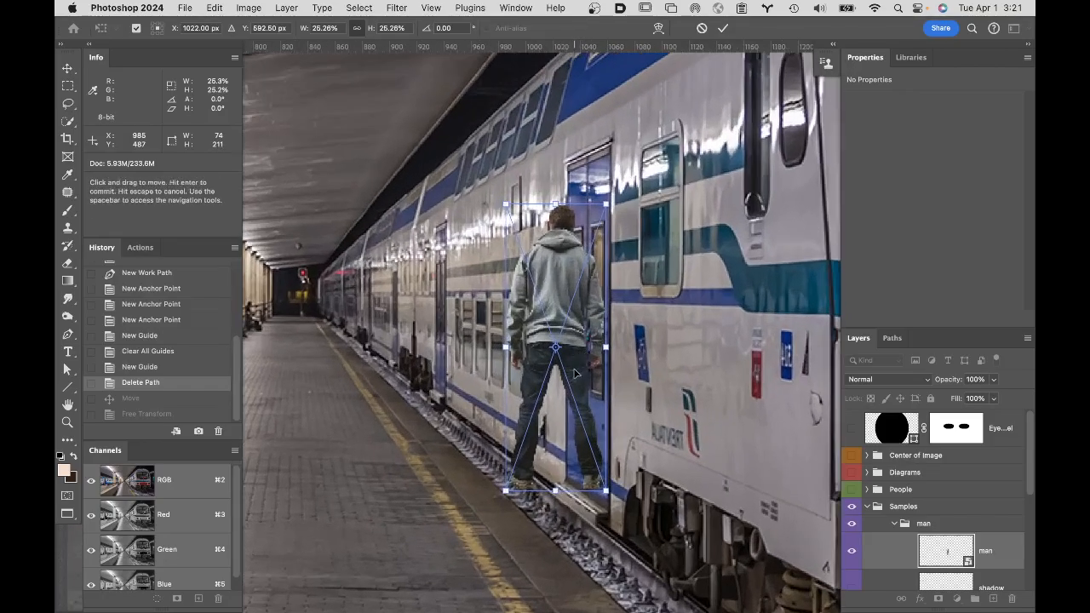
pyautogui.moveTo(577, 376)
pyautogui.mouseDown()
pyautogui.moveTo(495, 335)
pyautogui.moveTo(552, 362)
pyautogui.moveTo(562, 382)
pyautogui.mouseUp()
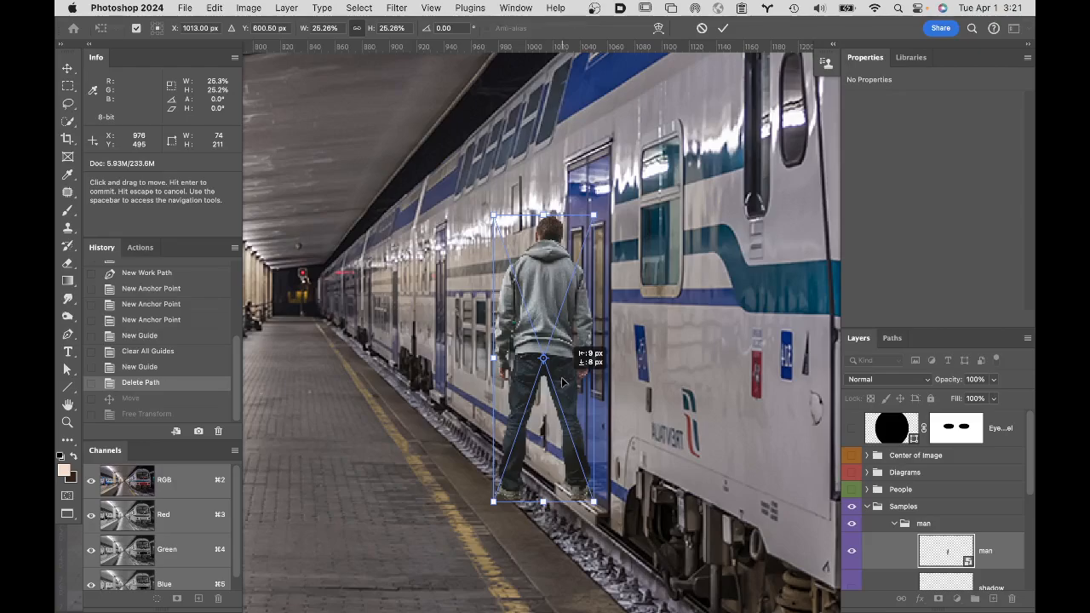
pyautogui.moveTo(562, 382); pyautogui.dragTo(562, 382)
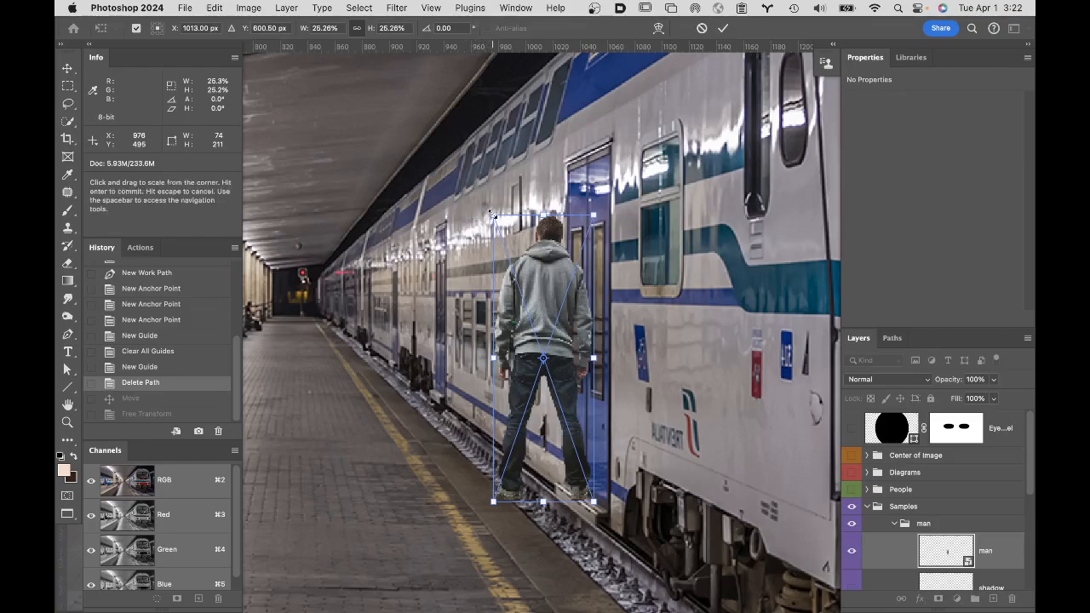
pyautogui.moveTo(493, 215); pyautogui.dragTo(513, 235)
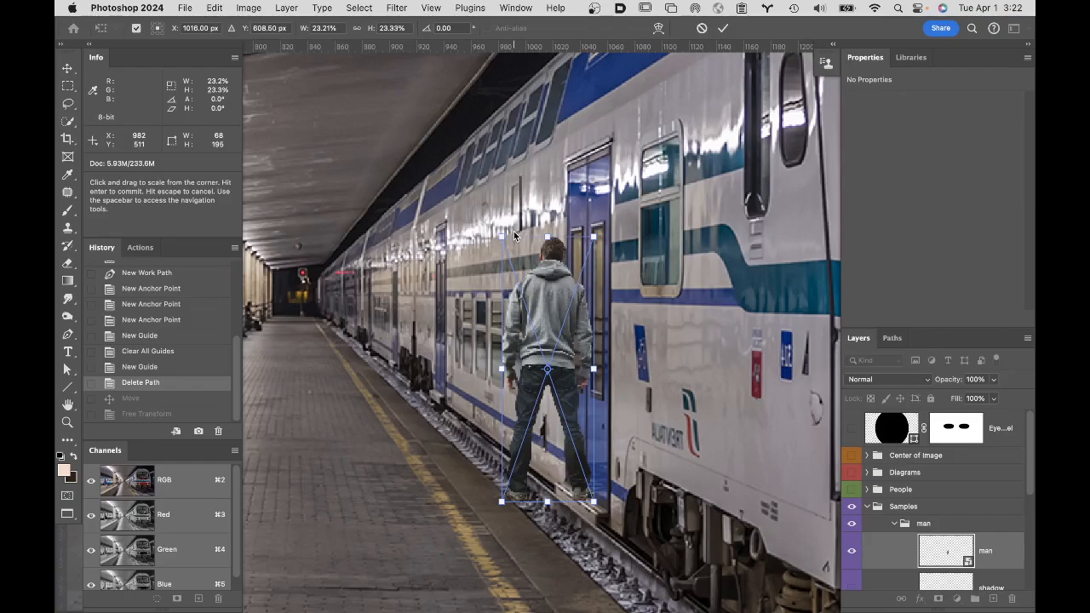
pyautogui.click(721, 28)
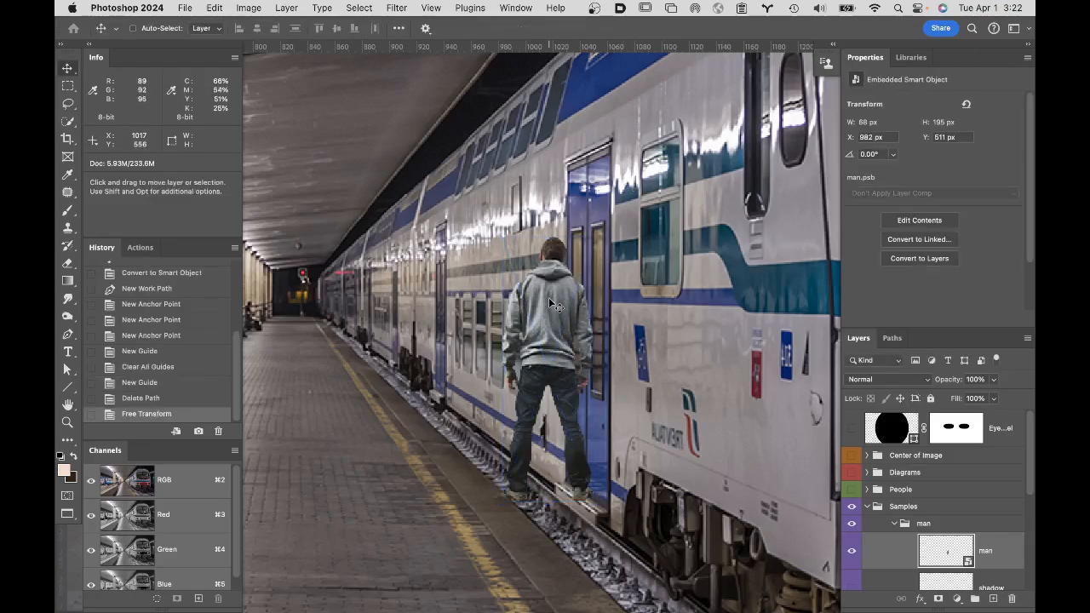
# Step: Move the man onto the platform's yellow line at about X 941 px, Y 545 px, and fit the whole photo in view
pyautogui.moveTo(546, 303); pyautogui.dragTo(491, 352)
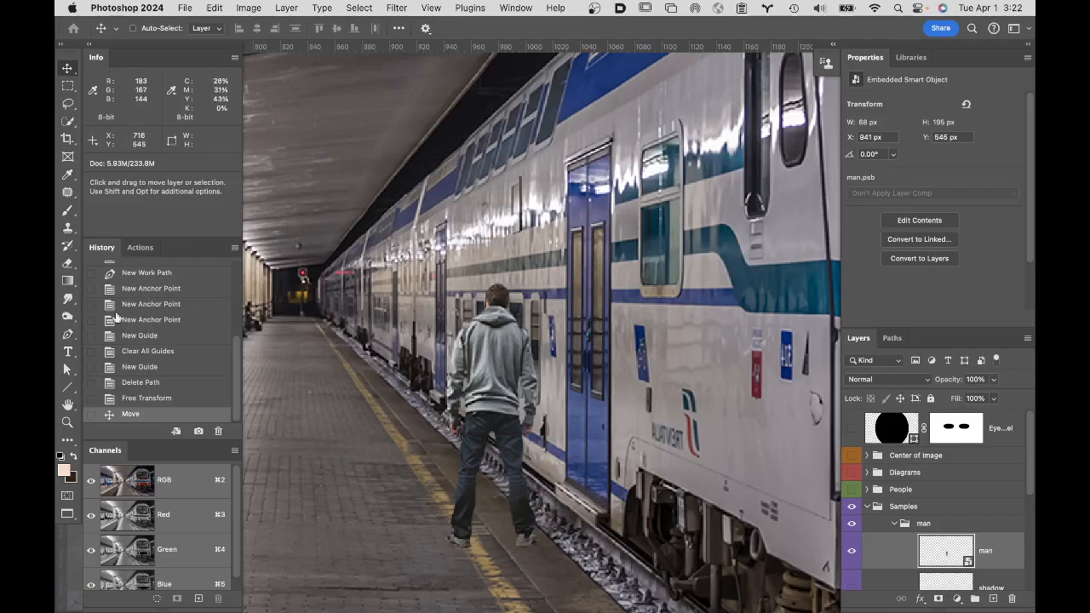
pyautogui.doubleClick(67, 405)
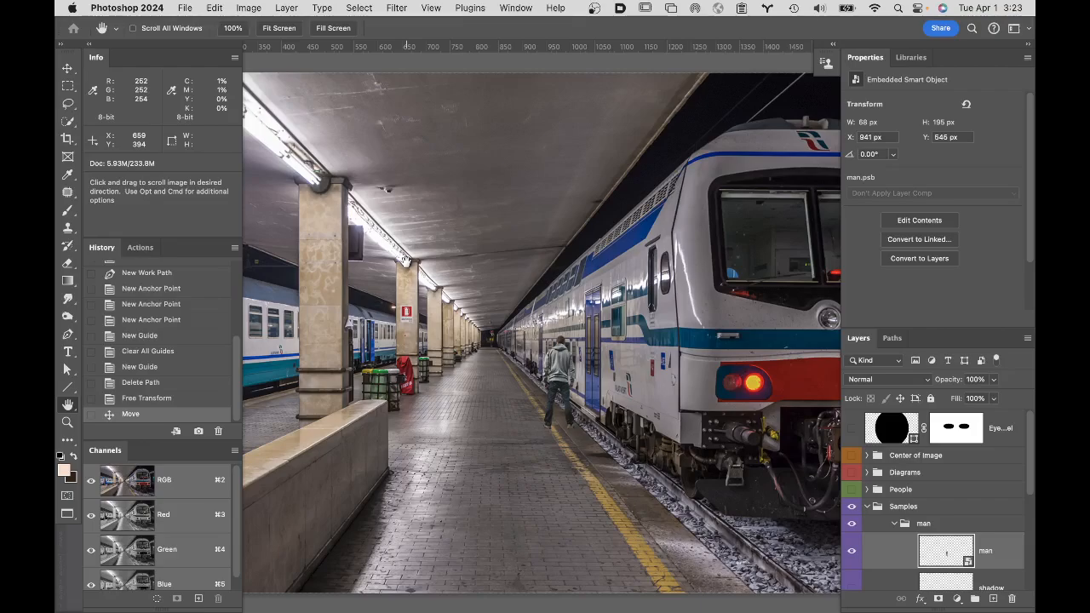
# Step: Show the guides again and add a second horizontal guide below the horizon, crossing the man's legs
pyautogui.press('super+semicolon')
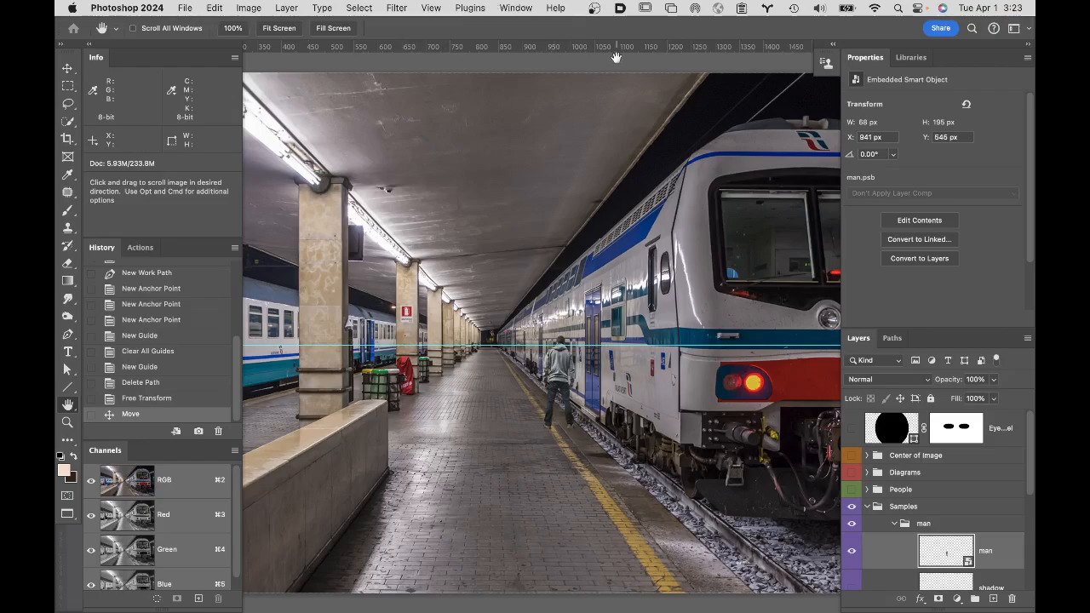
pyautogui.moveTo(572, 46); pyautogui.dragTo(571, 401)
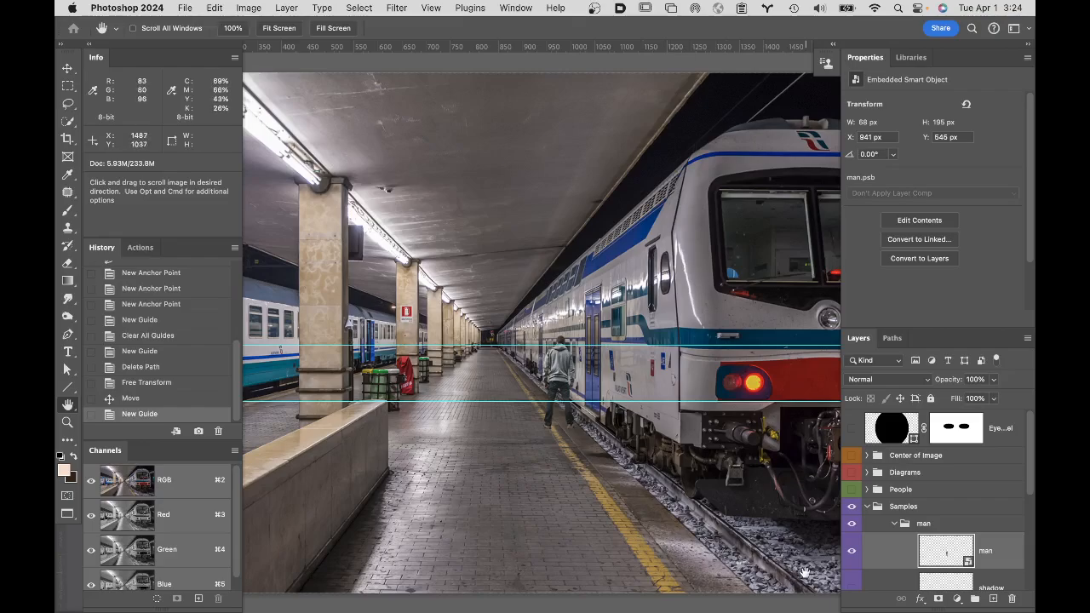
pyautogui.scroll(-5, 880, 517)
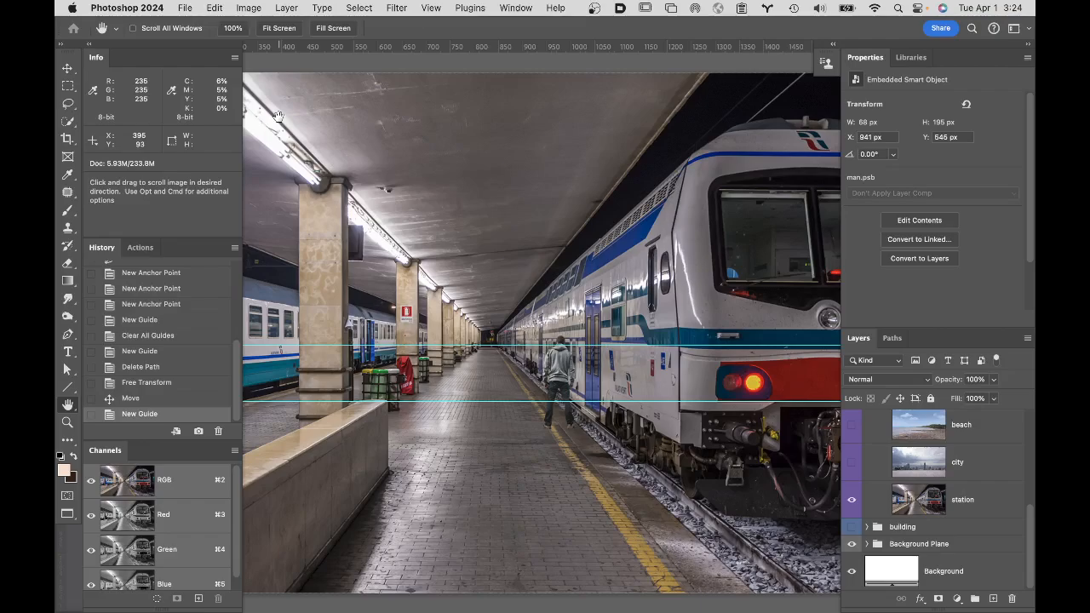
# Step: Check the composite in full-screen mode, return to the standard window, and close 01-01-perspective.psd without saving changes
pyautogui.press('f')
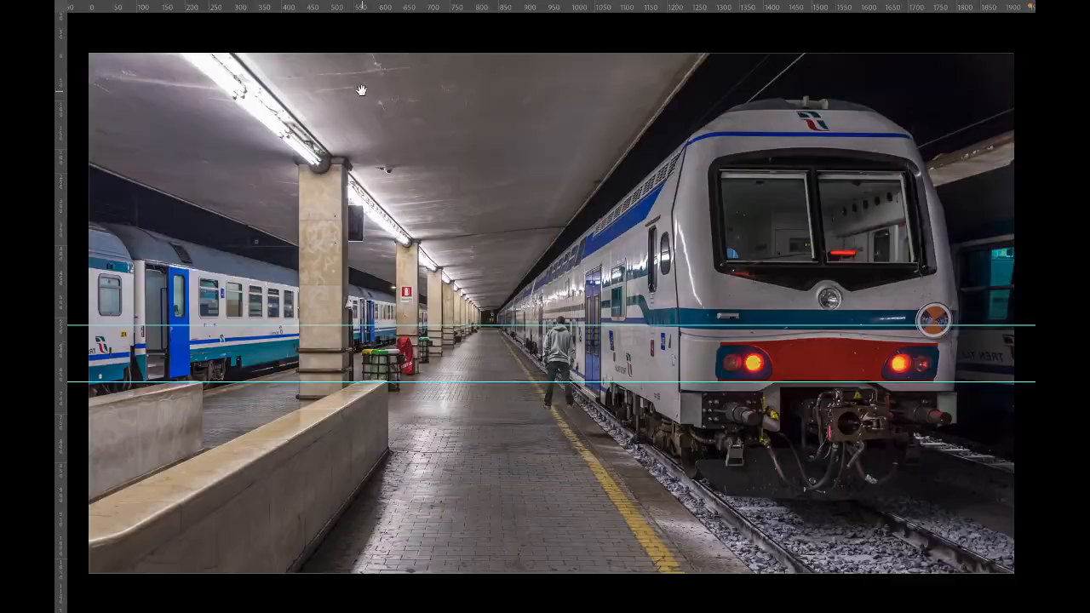
pyautogui.press('f')
pyautogui.click(253, 68)
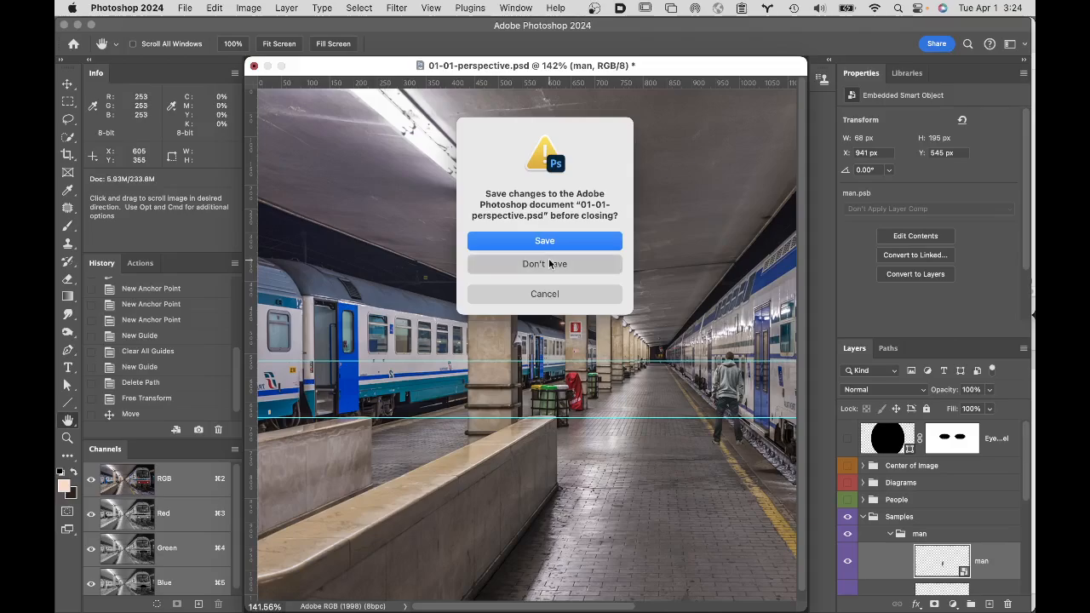
pyautogui.click(549, 264)
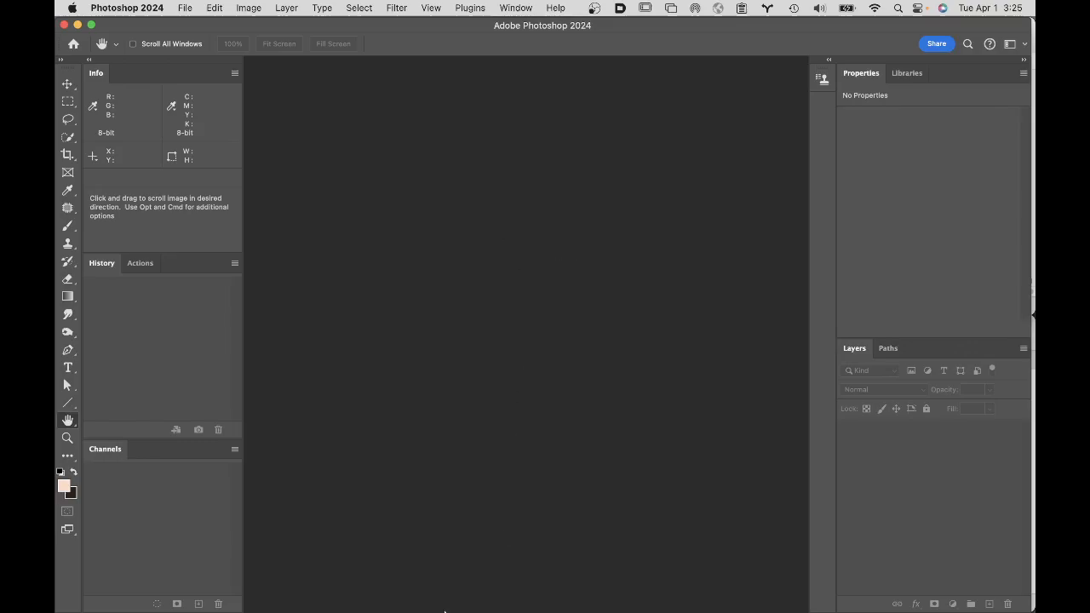
# Step: Switch to Capture One and compare Trees_013.cr2 with Trees_019.cr2 in the Overlay Session
pyautogui.moveTo(419, 606)
pyautogui.moveTo(321, 601)
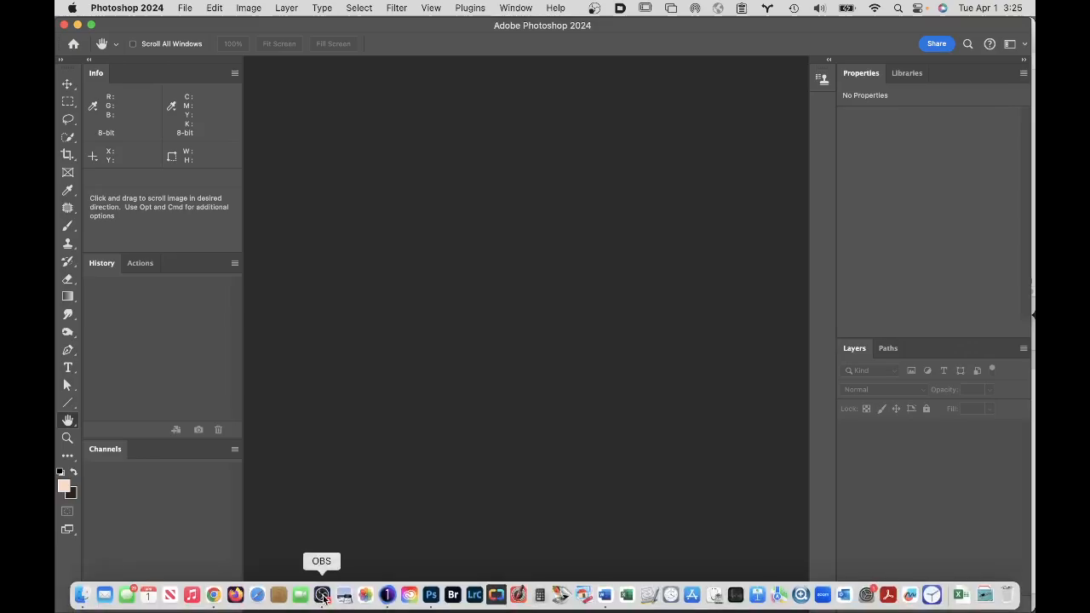
pyautogui.click(389, 599)
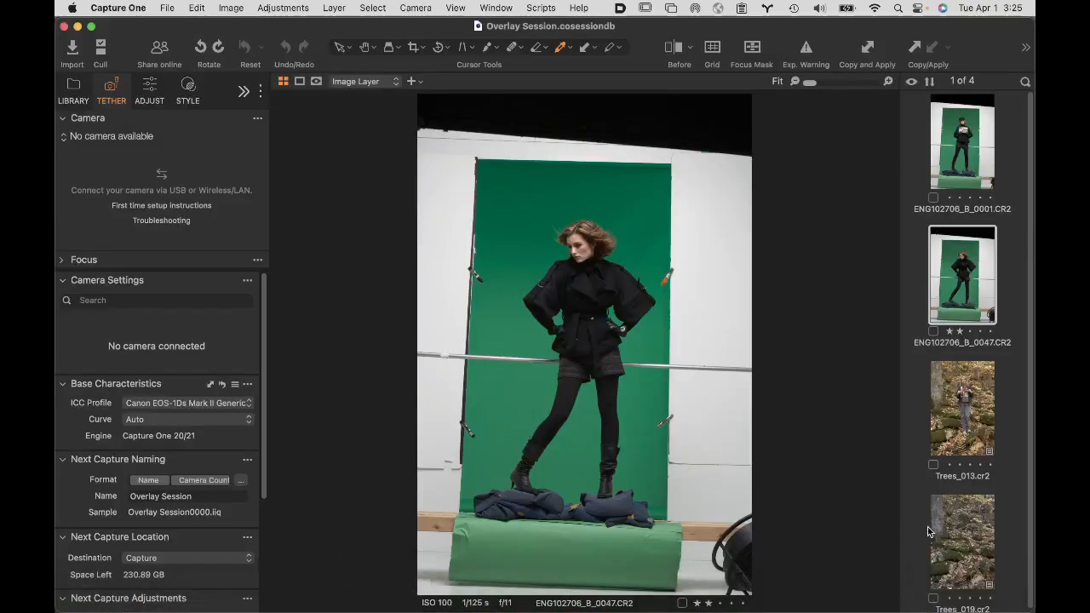
pyautogui.click(976, 426)
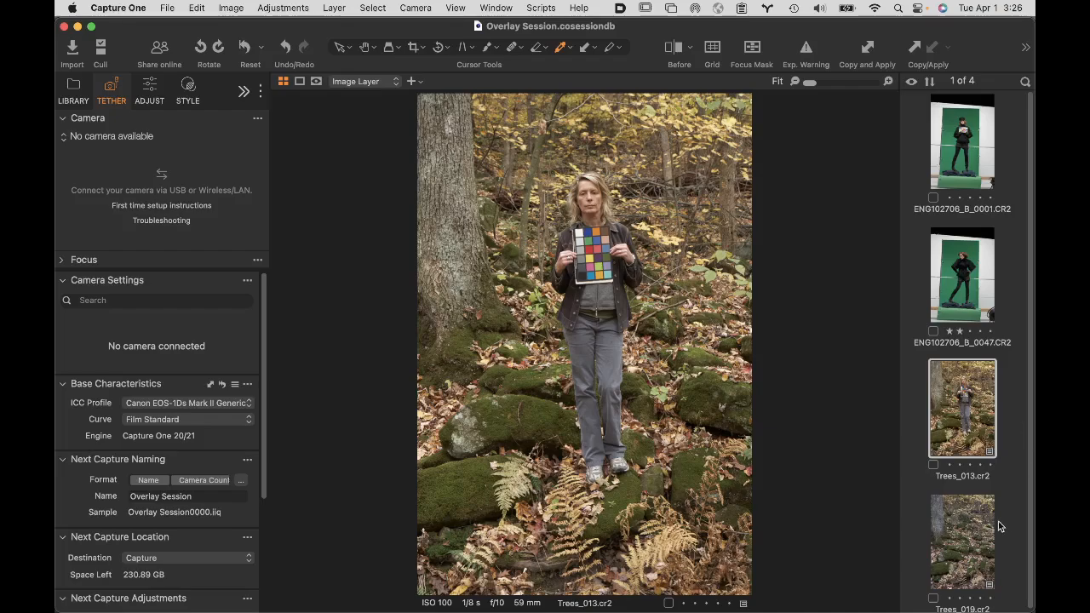
pyautogui.click(968, 533)
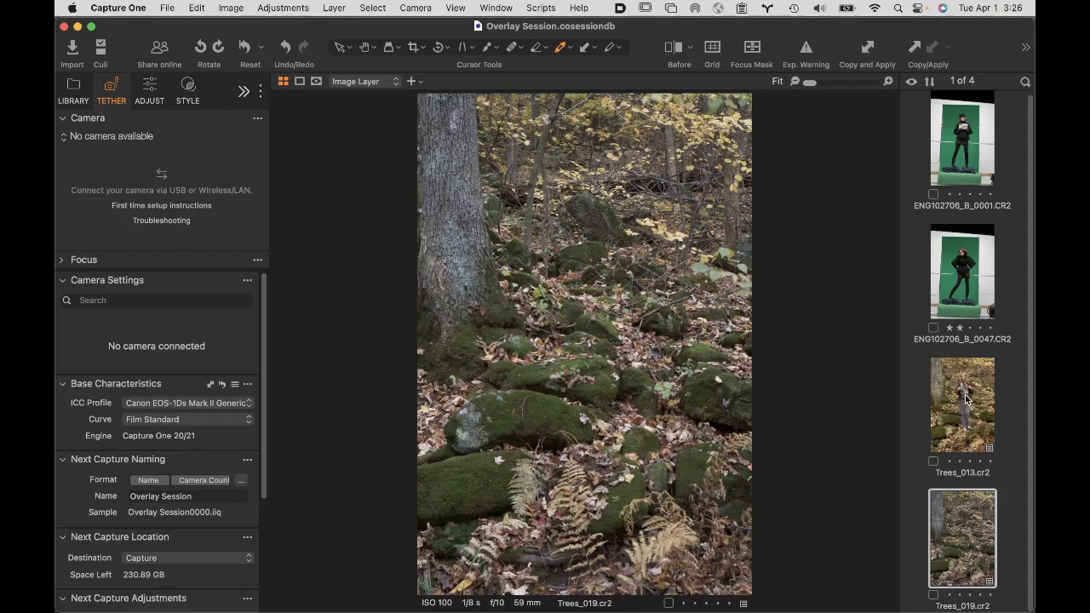
# Step: Select Trees_013.cr2 and make Pick White Balance the active color picker tool
pyautogui.click(965, 398)
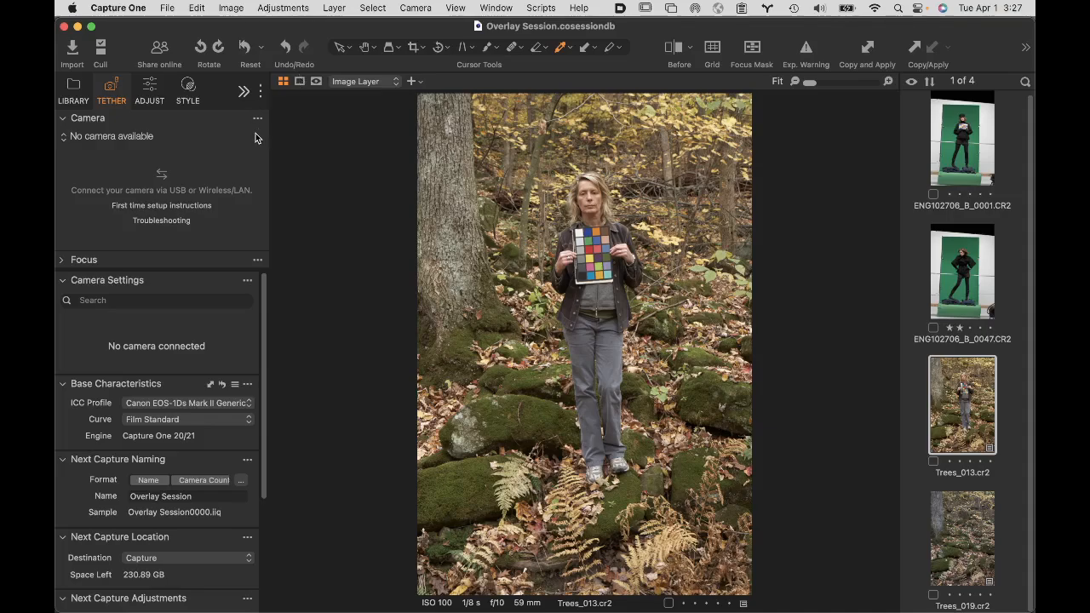
pyautogui.click(590, 50)
pyautogui.click(572, 47)
pyautogui.click(572, 47)
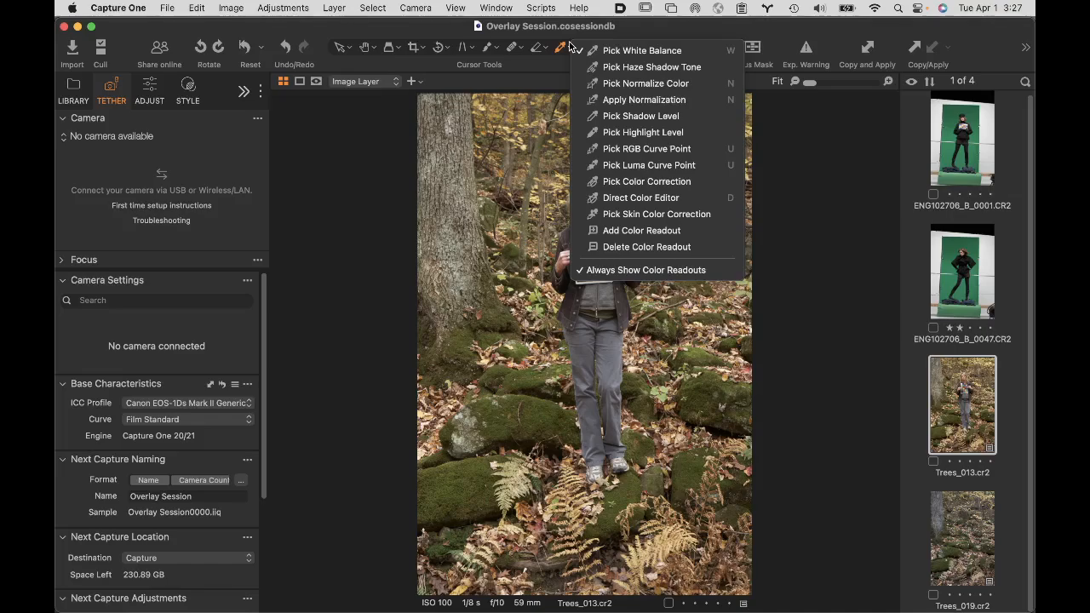
pyautogui.click(587, 49)
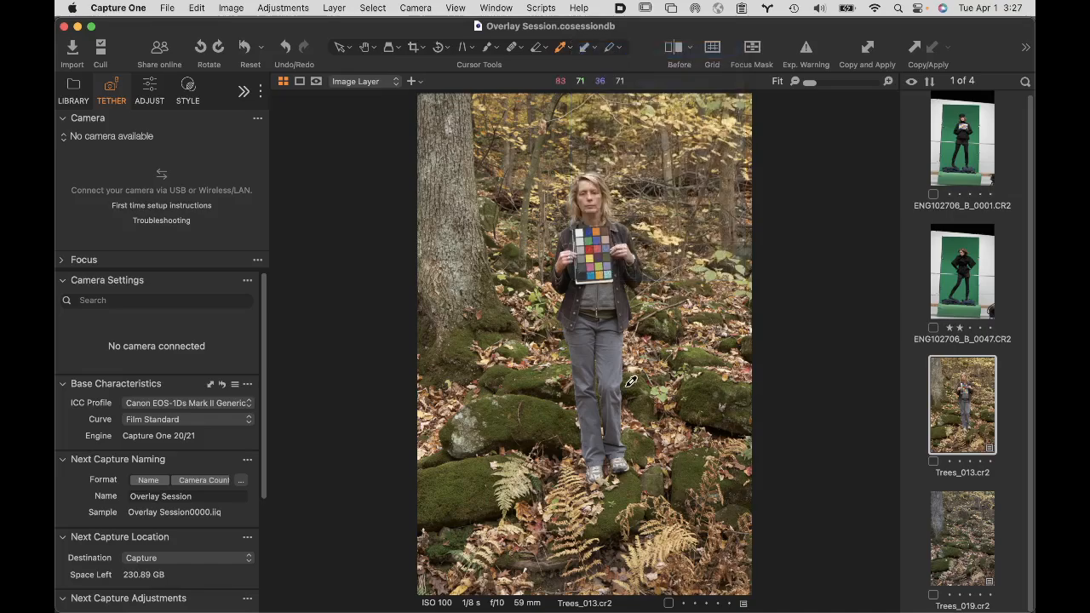
# Step: Inspect the color chart and the woman's feet on the rocks in Trees_013.cr2 at 100%, and return to the full-image view
pyautogui.doubleClick(583, 248)
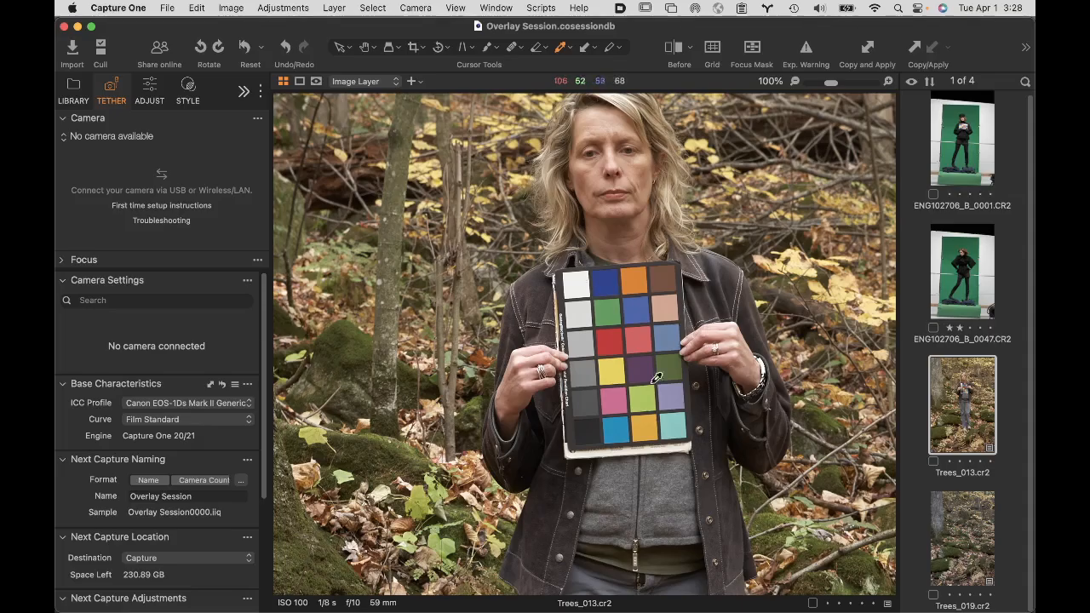
pyautogui.scroll(-10, 720, 537)
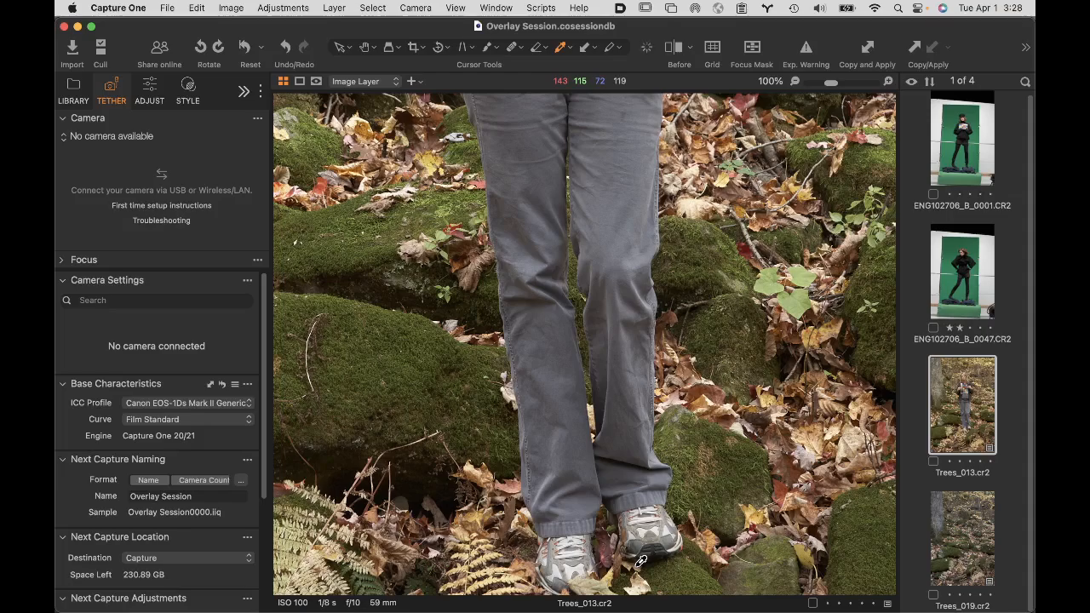
pyautogui.doubleClick(630, 450)
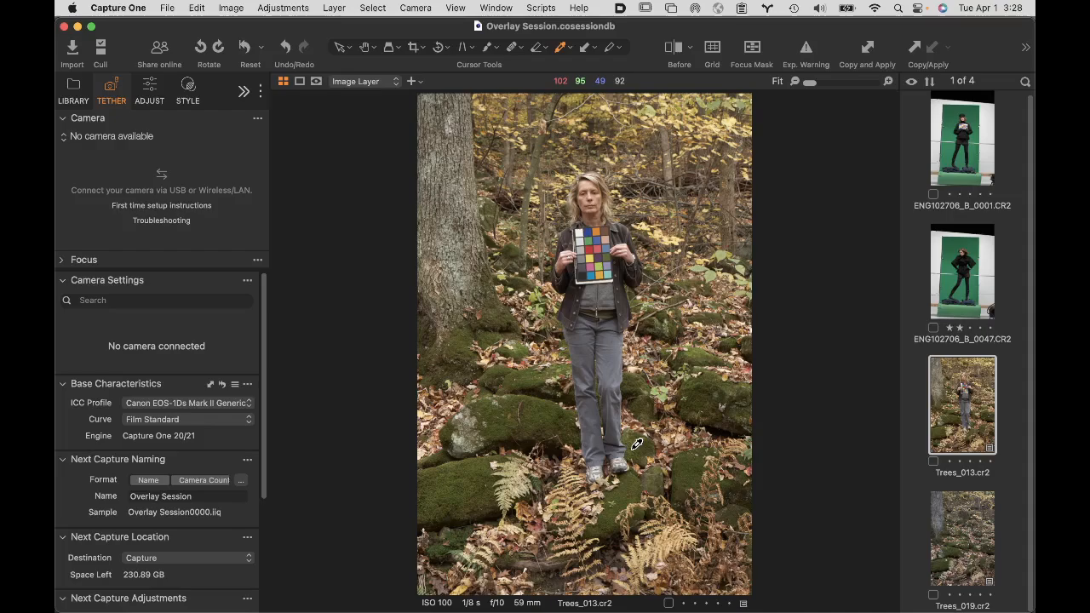
# Step: Copy the adjustments from Trees_013.cr2 and apply them to Trees_019.cr2
pyautogui.click(978, 520)
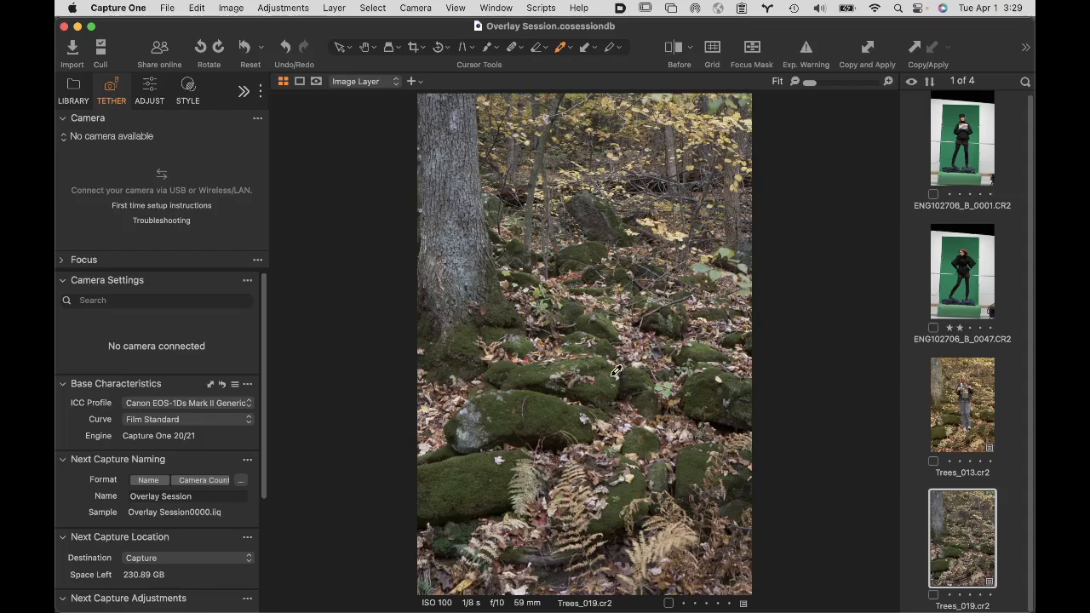
pyautogui.click(970, 406)
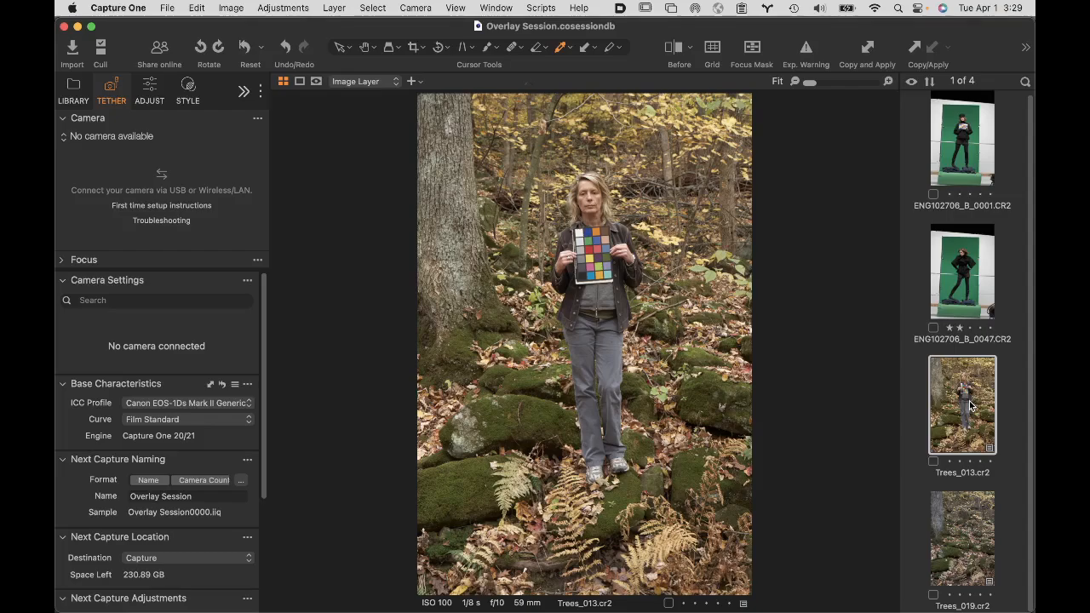
pyautogui.click(918, 49)
pyautogui.click(982, 545)
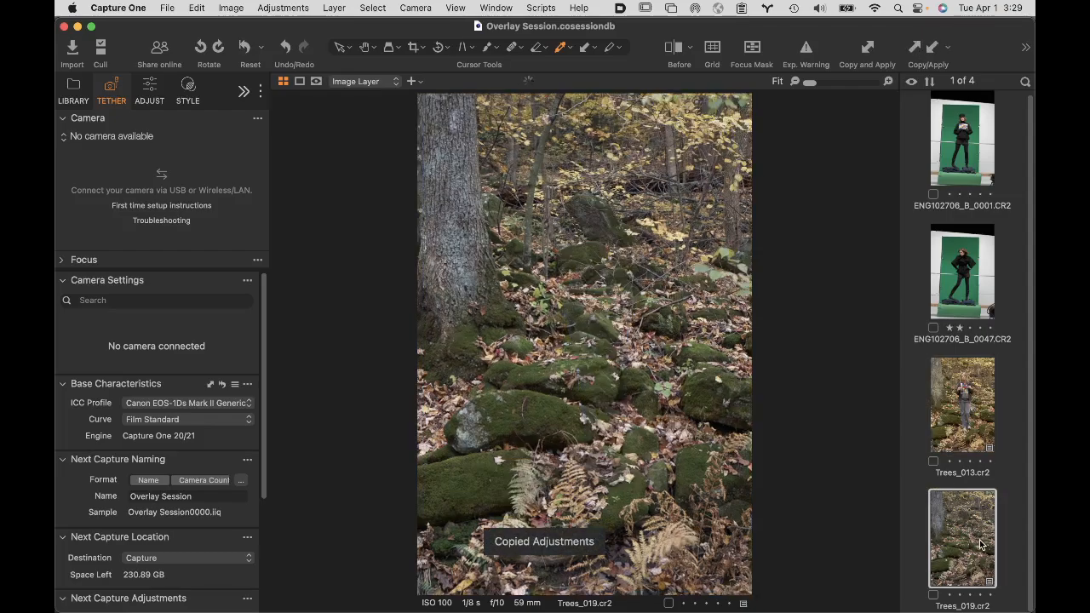
pyautogui.click(932, 47)
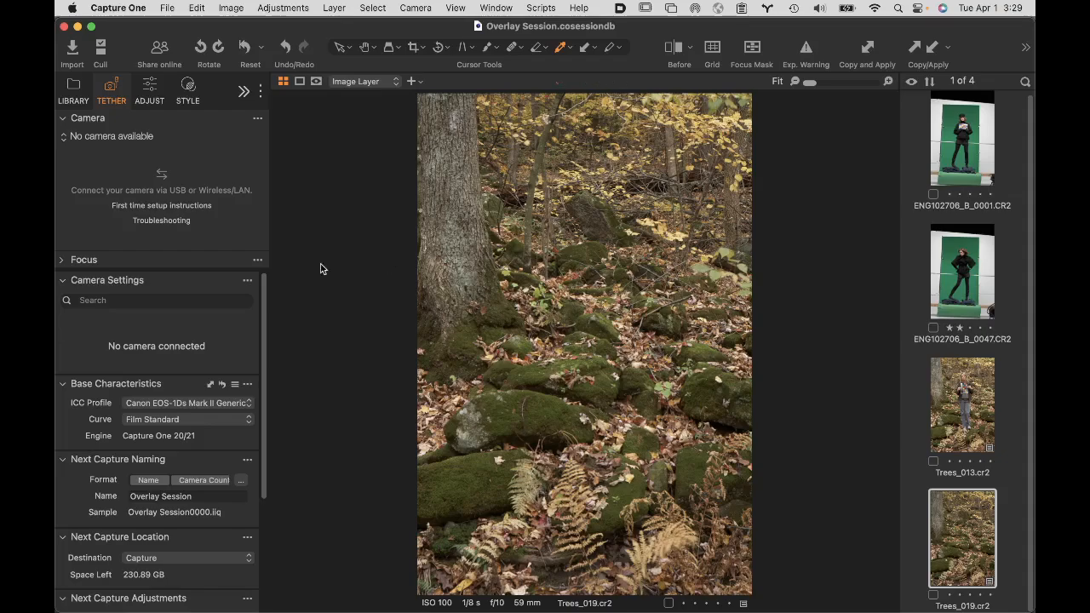
# Step: Expand the Overlay tool among the tethering tools and bring its settings into view
pyautogui.scroll(-2, 160, 468)
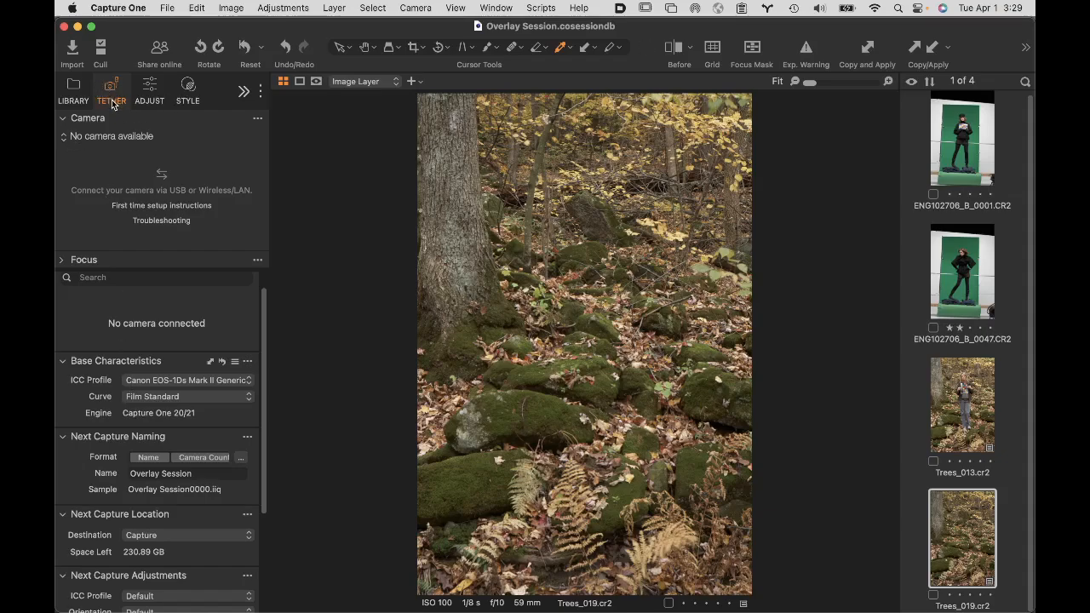
pyautogui.scroll(-6, 179, 400)
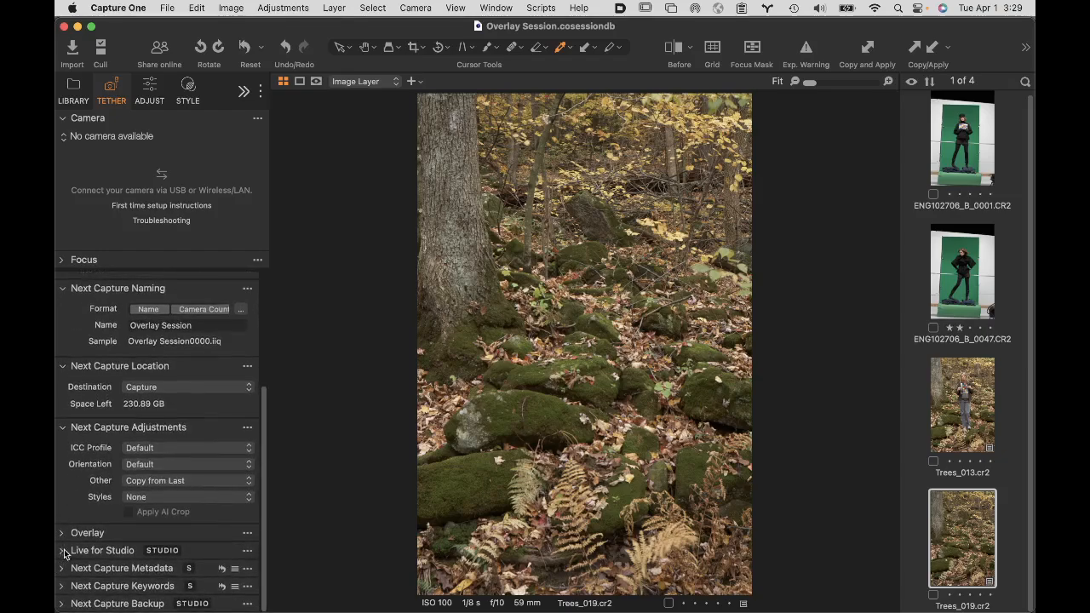
pyautogui.click(61, 532)
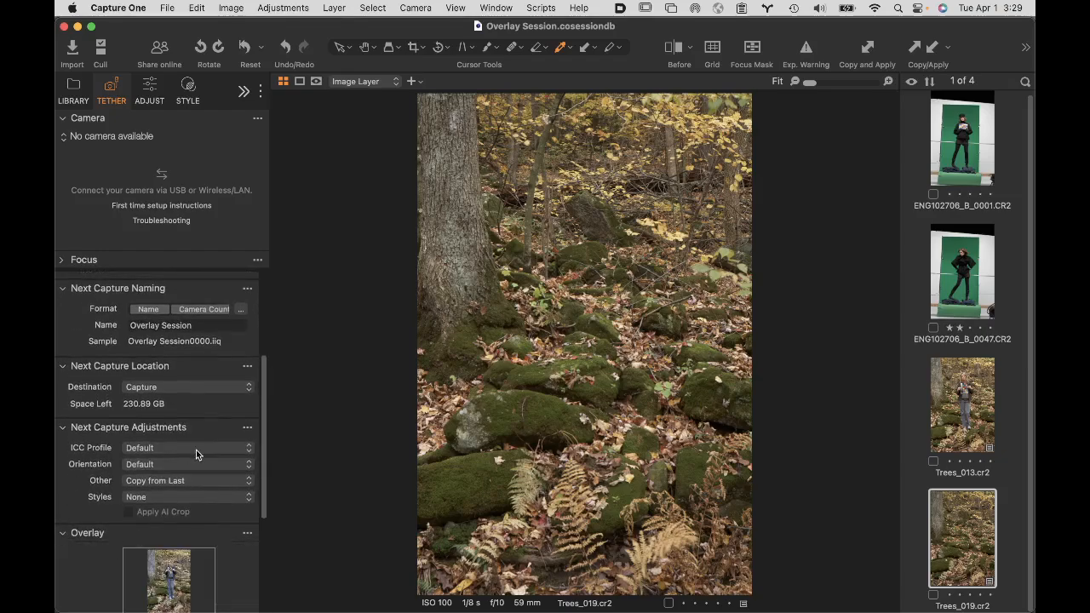
pyautogui.scroll(-5, 197, 453)
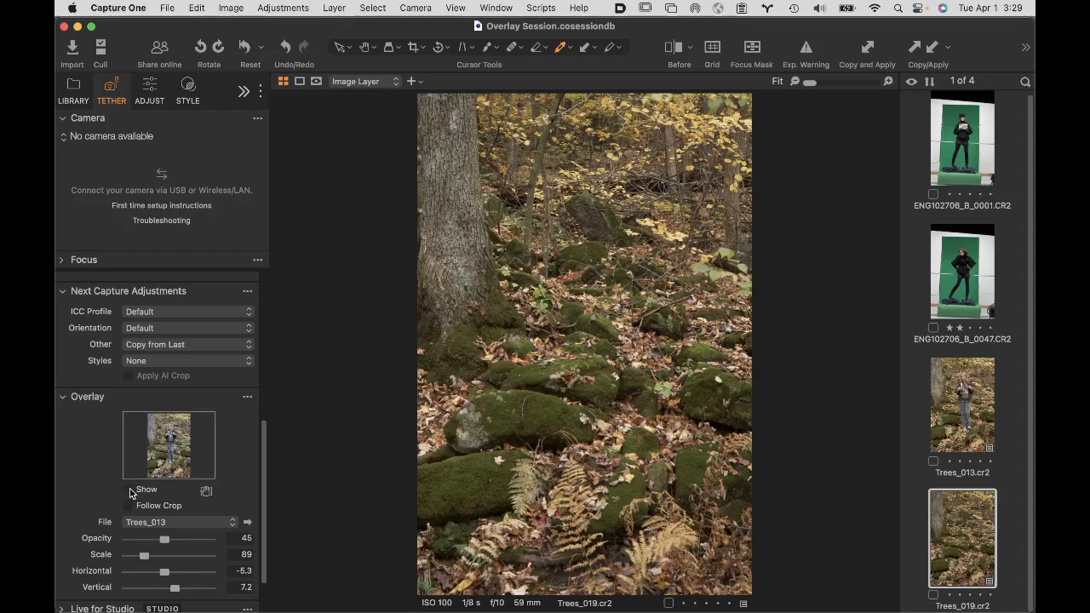
# Step: Show the Trees_013 overlay on the green-screen shot ENG102706_B_0001.CR2 and set its opacity to 73
pyautogui.click(964, 433)
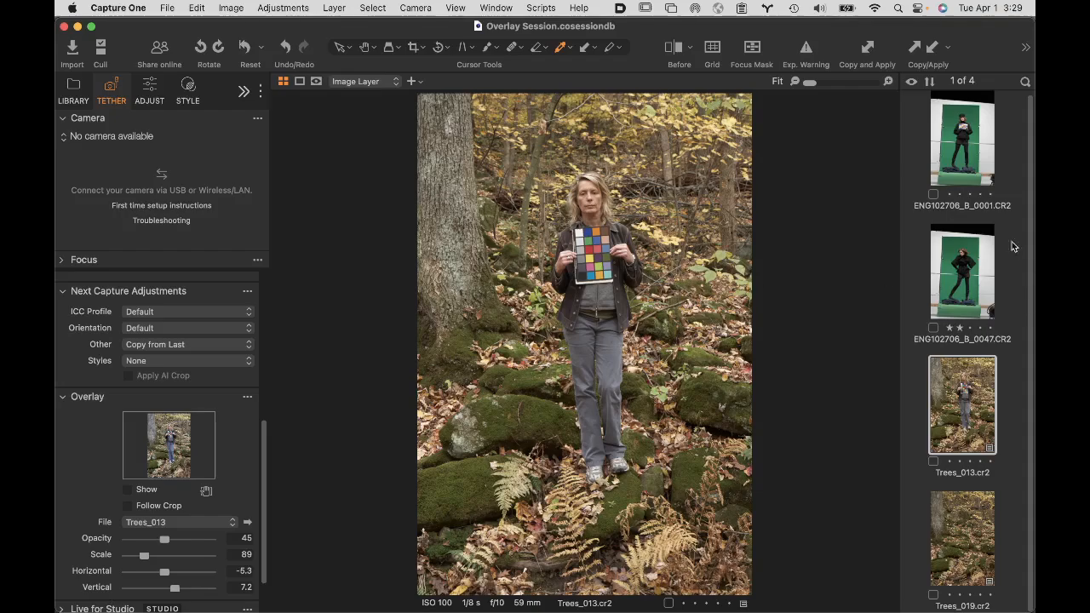
pyautogui.click(971, 159)
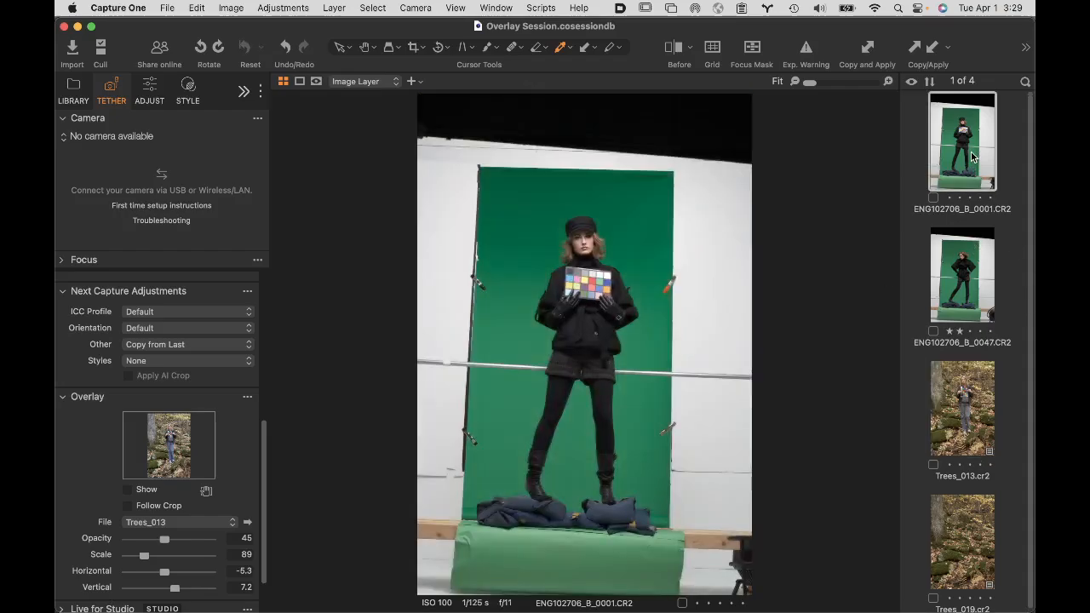
pyautogui.click(129, 492)
pyautogui.moveTo(164, 541); pyautogui.dragTo(189, 541)
pyautogui.moveTo(186, 546); pyautogui.dragTo(187, 542)
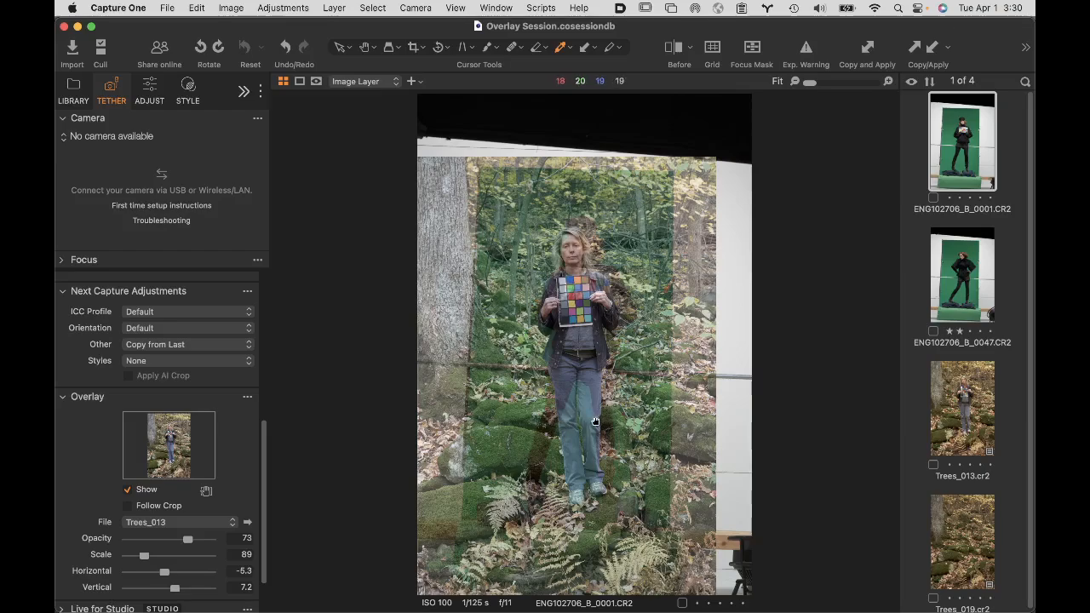
# Step: Compare the foot positions at 100% with the overlay's opacity set to 53, hide the overlay, and fit the photo in view
pyautogui.press('z')
pyautogui.moveTo(553, 410); pyautogui.dragTo(568, 293)
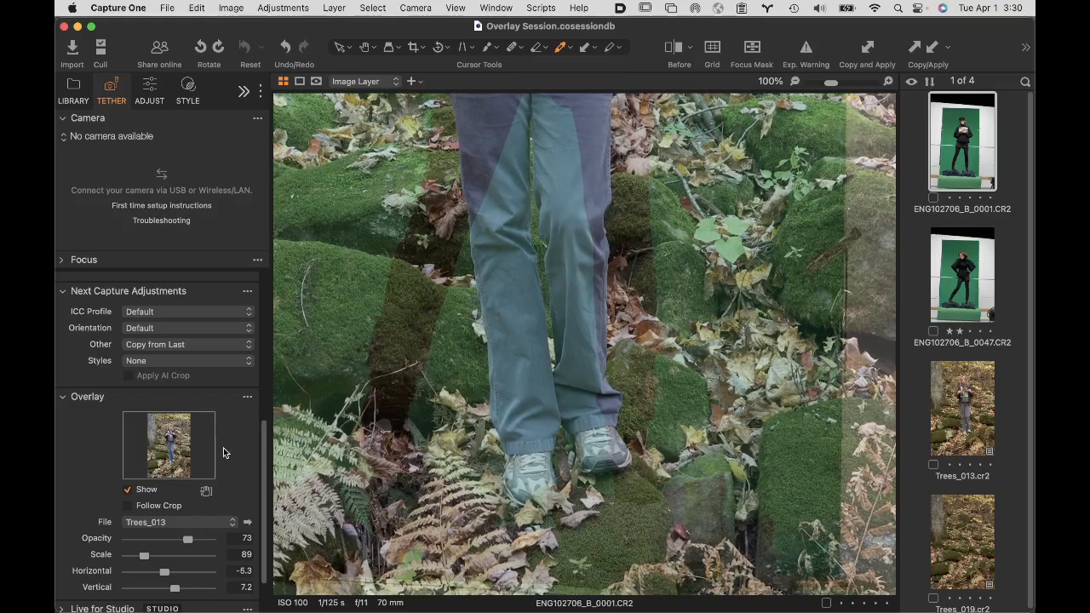
pyautogui.moveTo(190, 543)
pyautogui.mouseDown()
pyautogui.moveTo(141, 540)
pyautogui.moveTo(170, 542)
pyautogui.mouseUp()
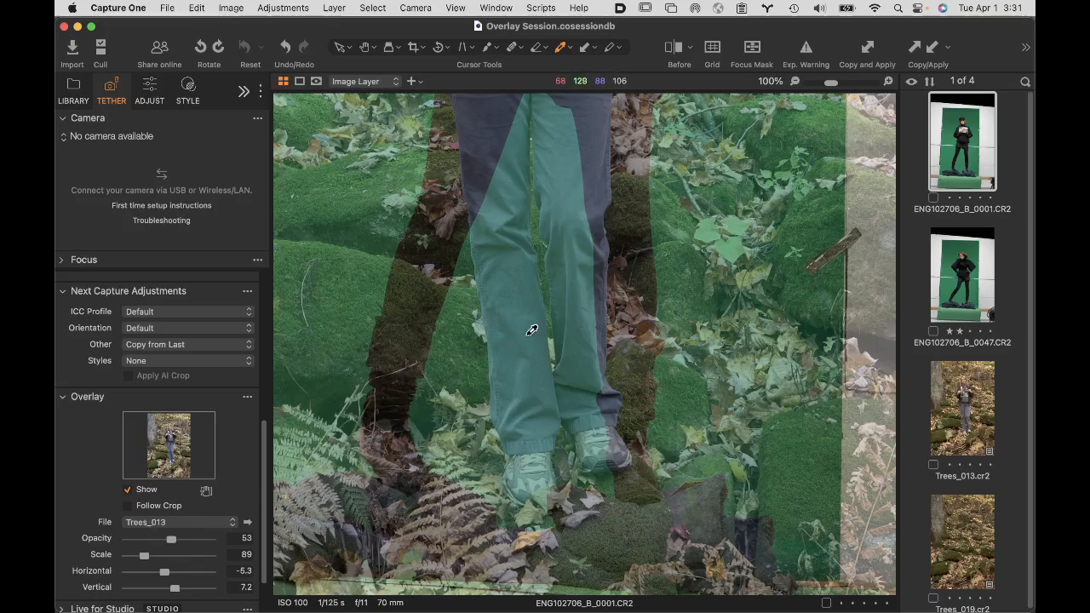
pyautogui.click(128, 490)
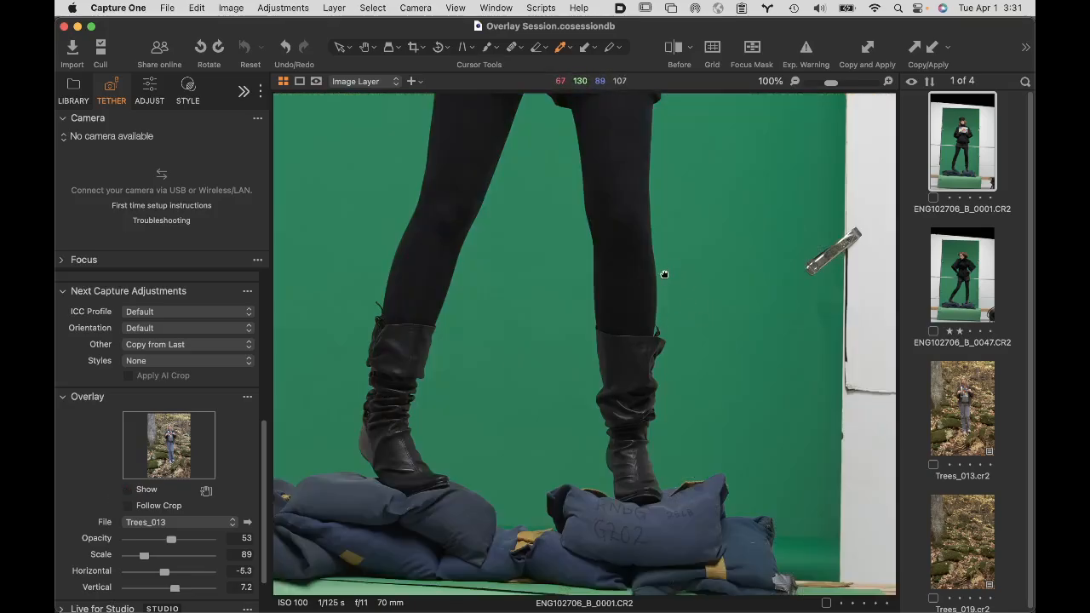
pyautogui.press('super+0')
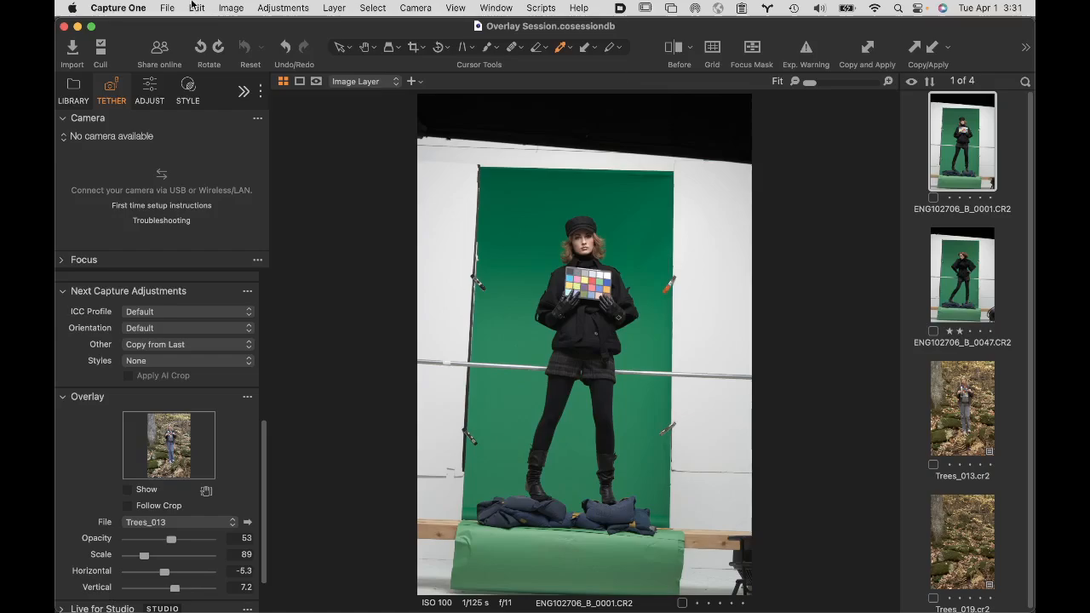
# Step: Quit Capture One and open the Tree exercise folder in Finder
pyautogui.click(109, 7)
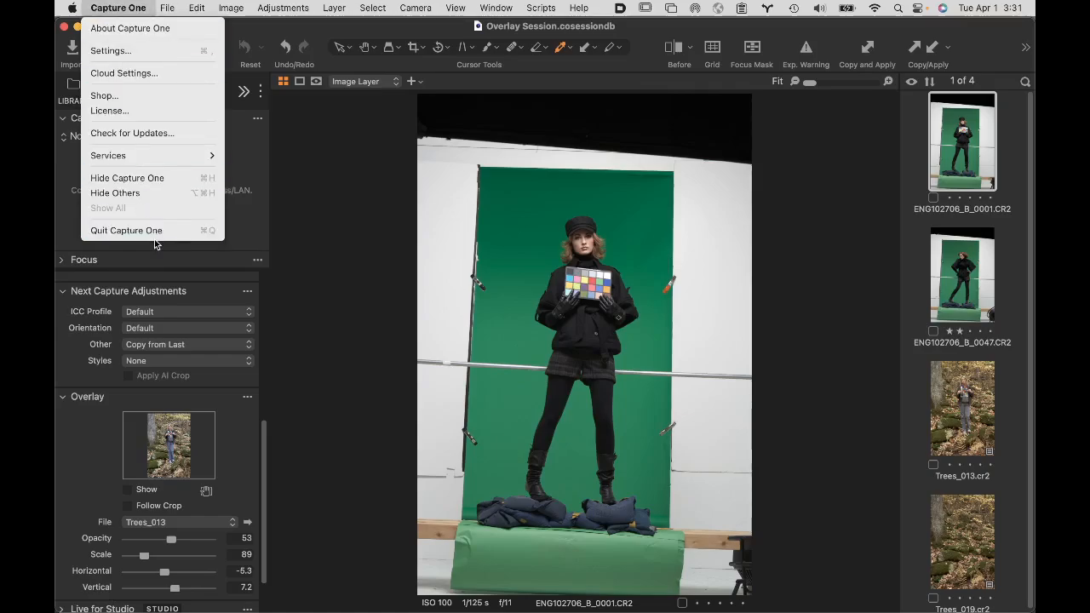
pyautogui.click(152, 230)
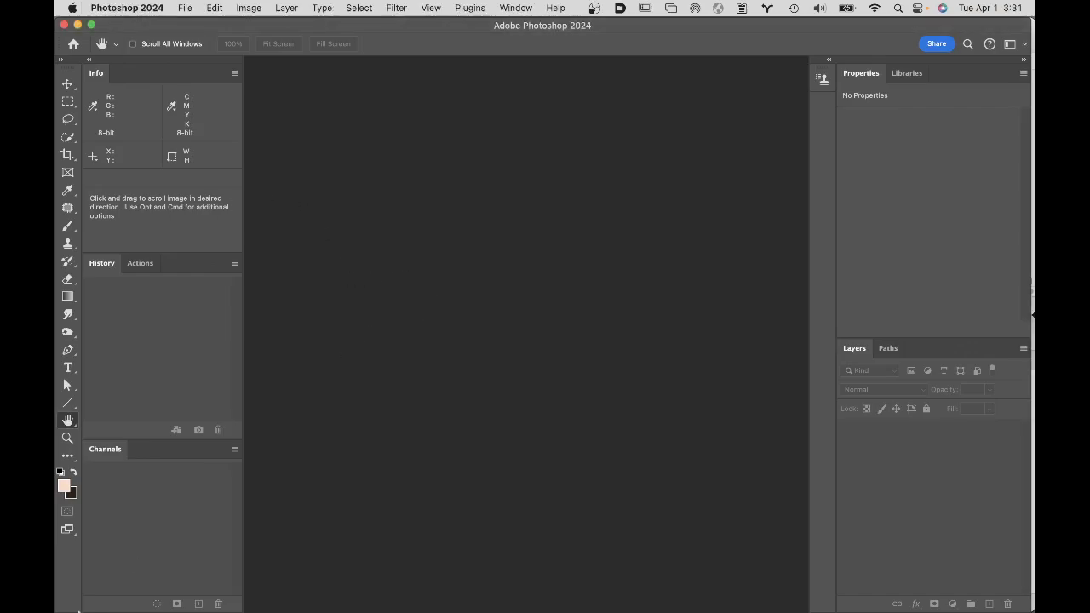
pyautogui.click(82, 595)
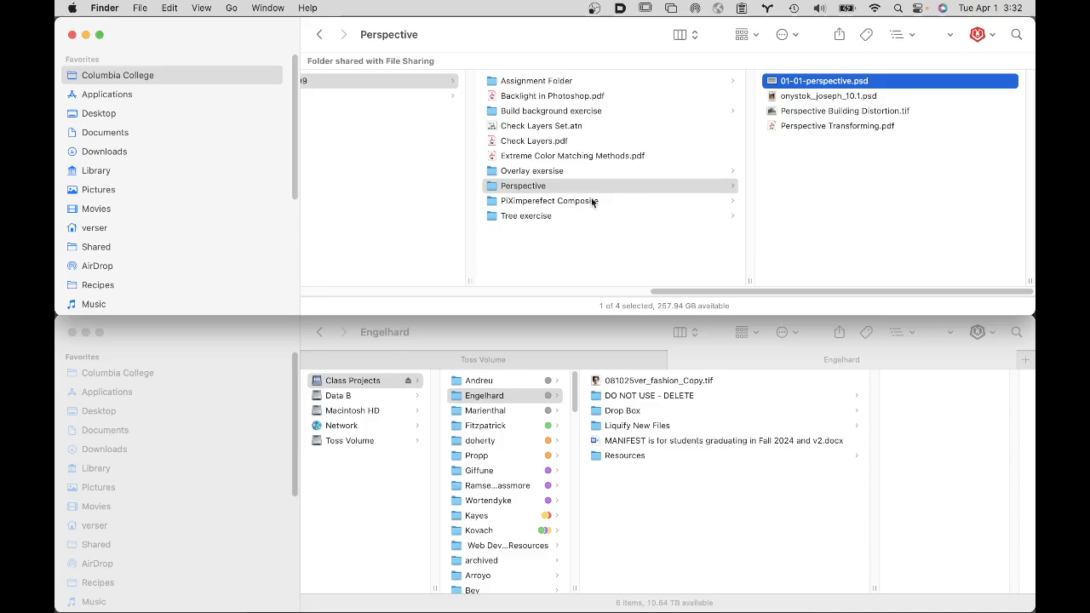
pyautogui.hscroll(-5, 558, 225)
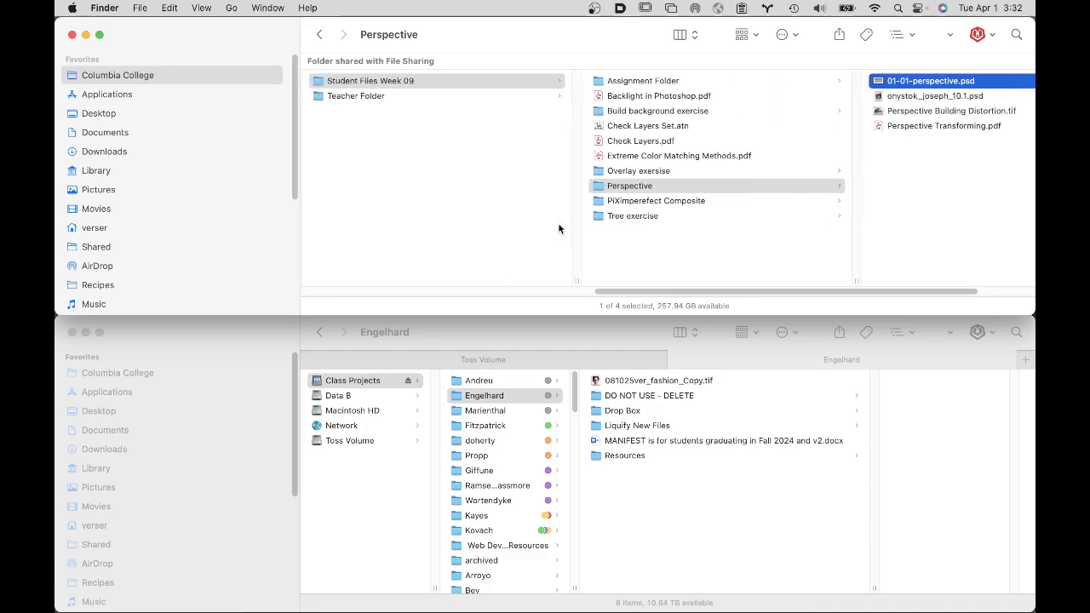
pyautogui.click(652, 215)
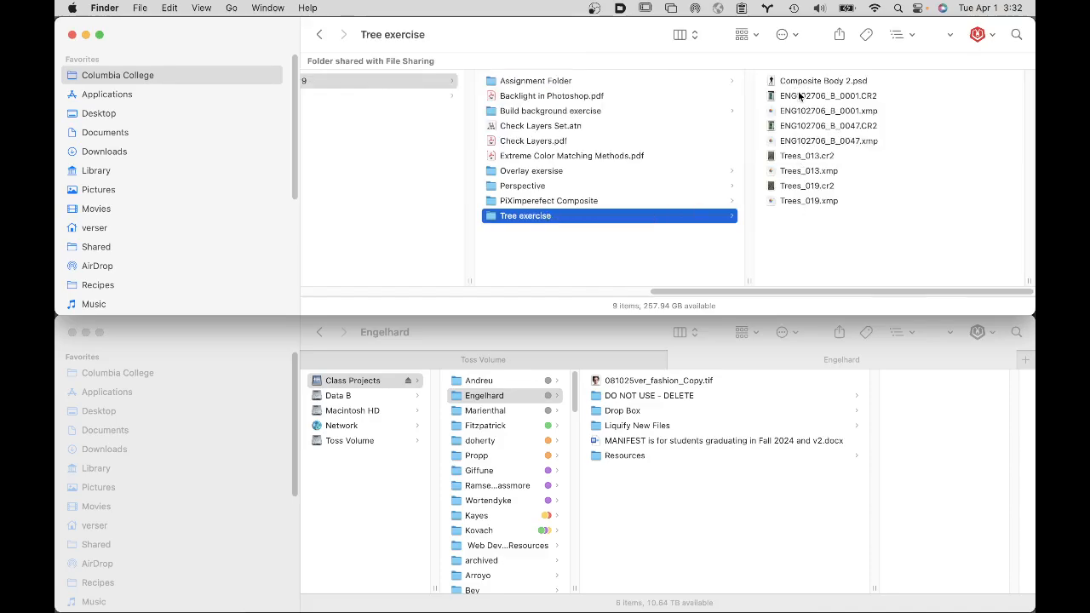
# Step: Open Trees_013.cr2 and Trees_019.cr2 together in Photoshop's Camera Raw
pyautogui.click(798, 95)
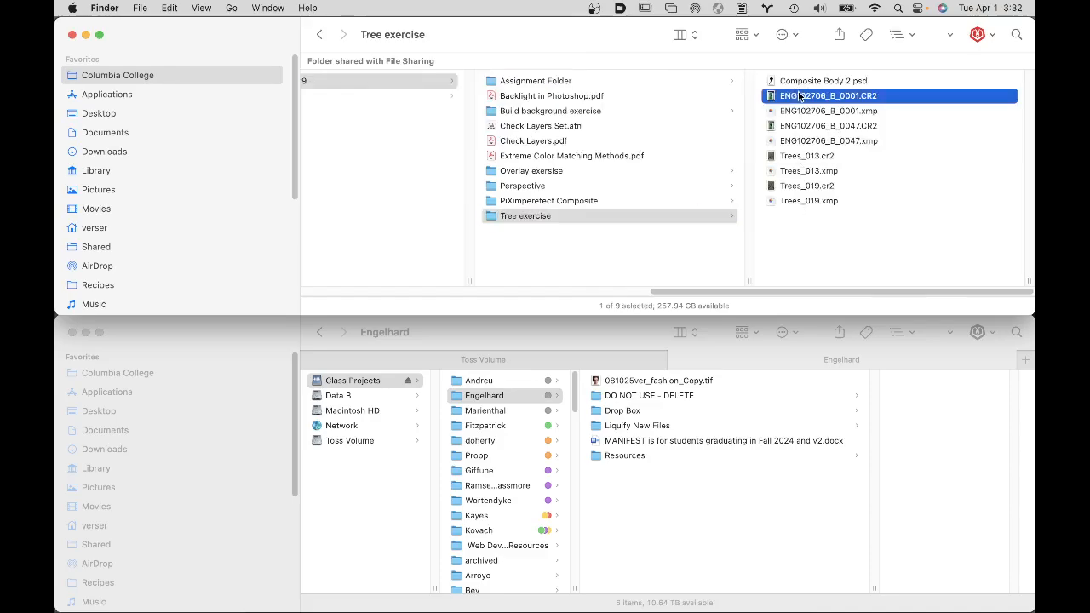
pyautogui.click(823, 158)
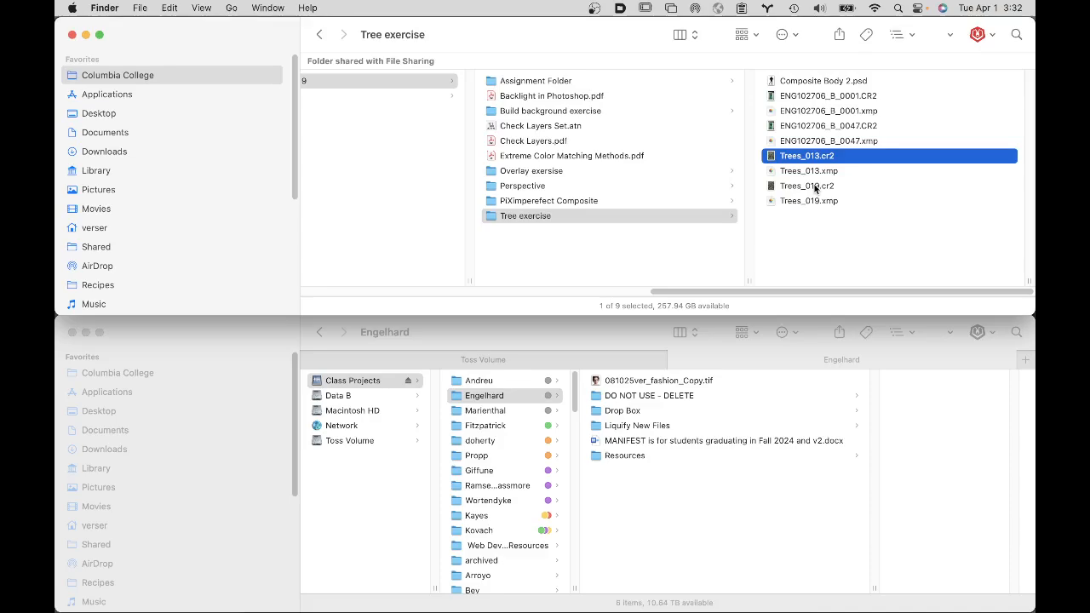
pyautogui.keyDown('super'); pyautogui.click(814, 188); pyautogui.keyUp('super')
pyautogui.moveTo(772, 189); pyautogui.dragTo(430, 597)
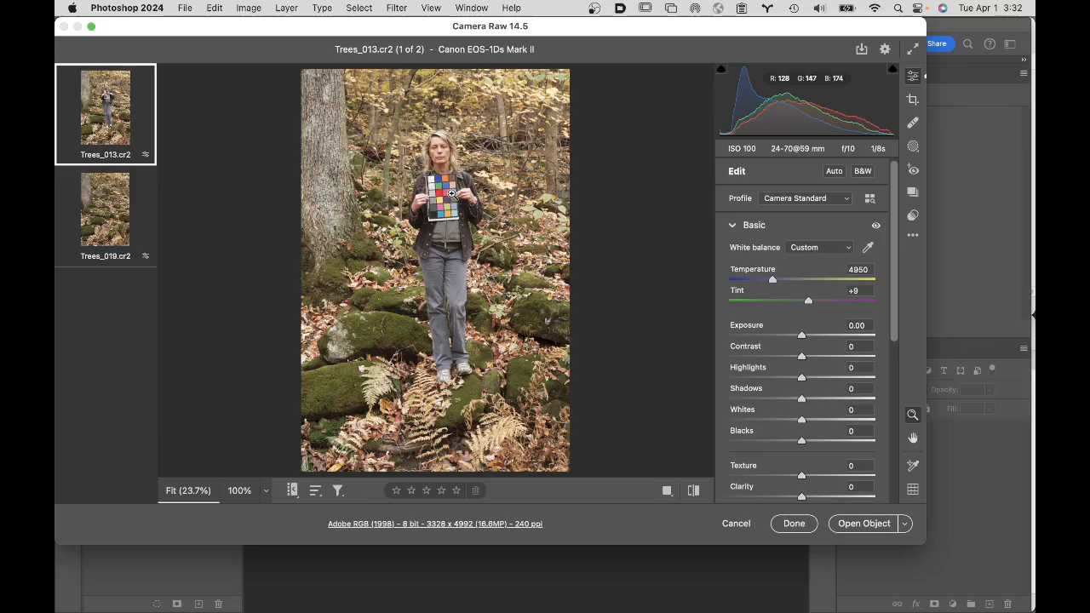
# Step: Zoom Trees_013.cr2 to 100% on the color chart, enlarge the Camera Raw window, and activate the White Balance tool
pyautogui.click(451, 194)
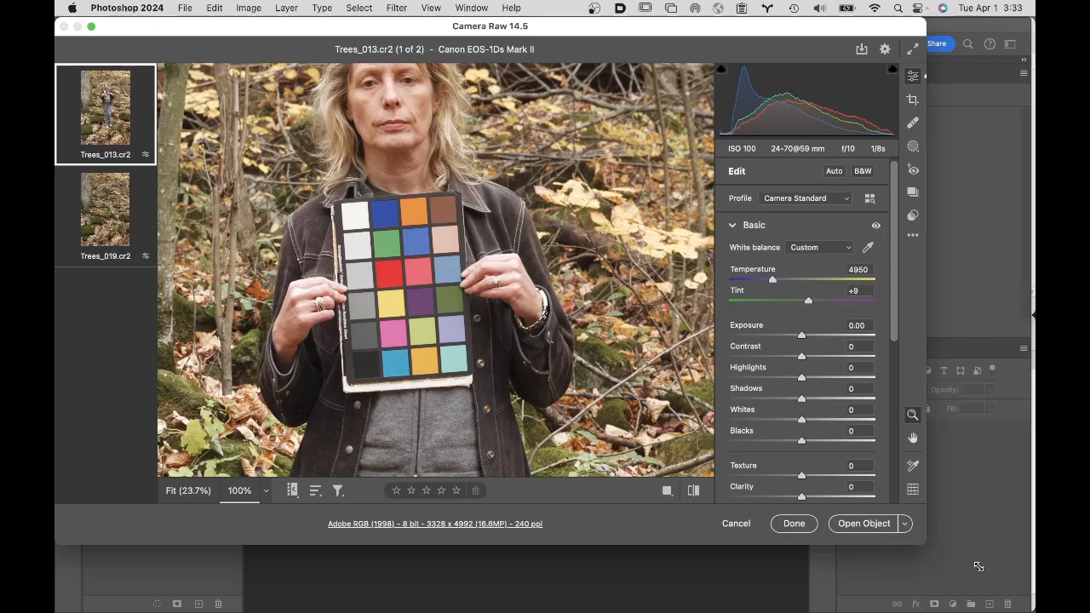
pyautogui.moveTo(970, 561); pyautogui.dragTo(1030, 606)
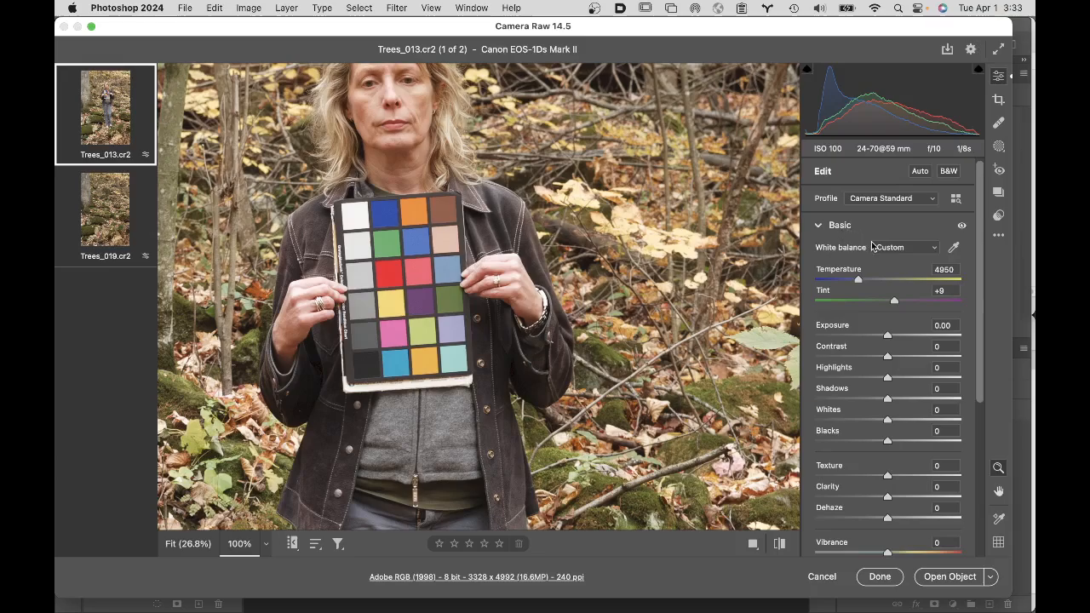
pyautogui.click(953, 247)
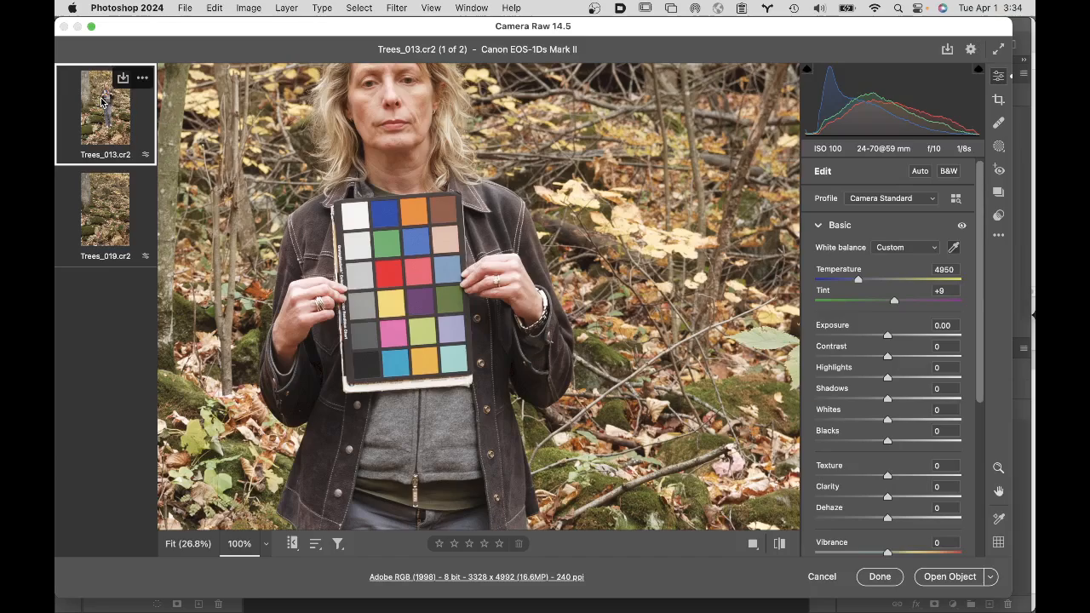
# Step: Select both raw files and synchronize Trees_013.cr2's settings to Trees_019.cr2 using the Default subset
pyautogui.click(142, 81)
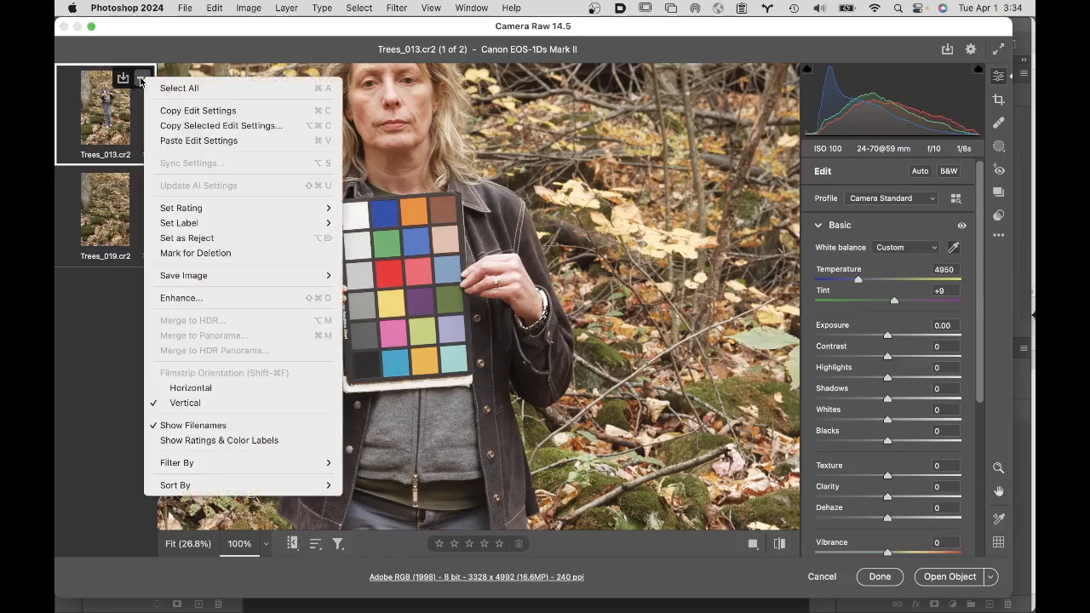
pyautogui.click(185, 88)
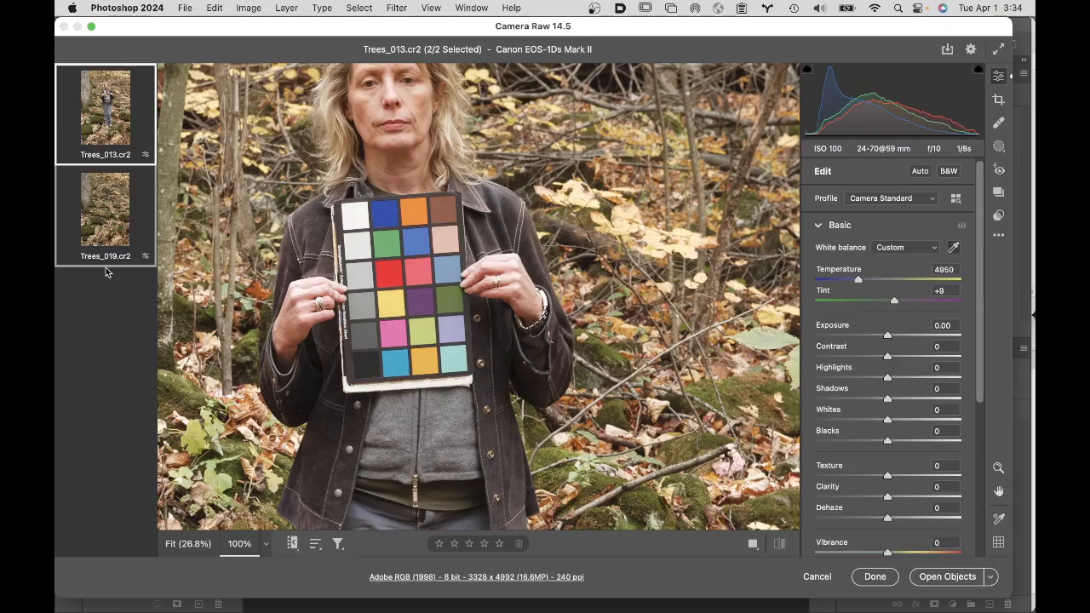
pyautogui.moveTo(145, 83)
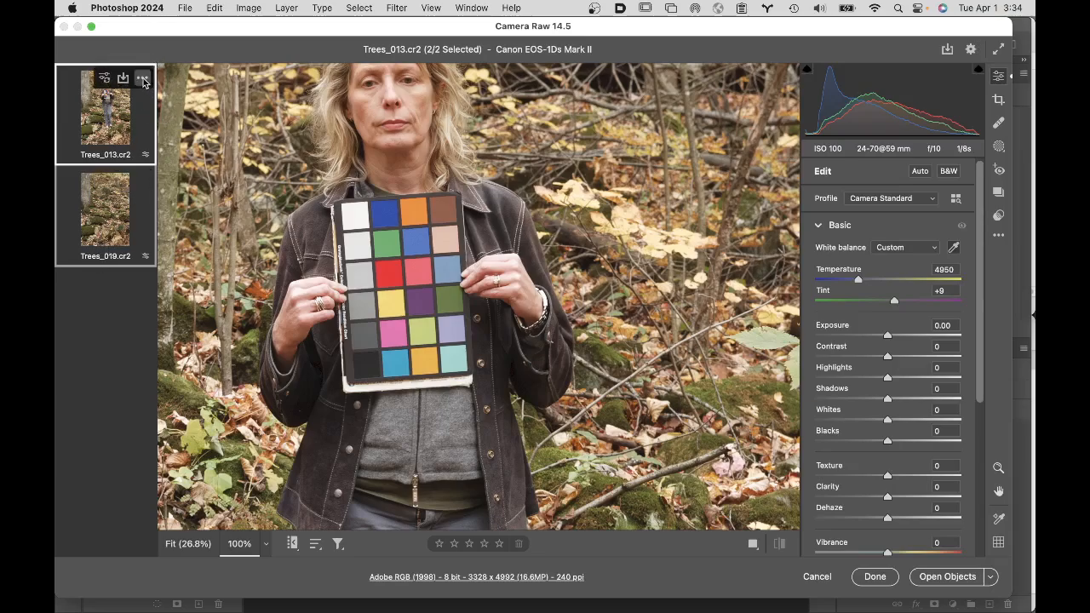
pyautogui.click(142, 79)
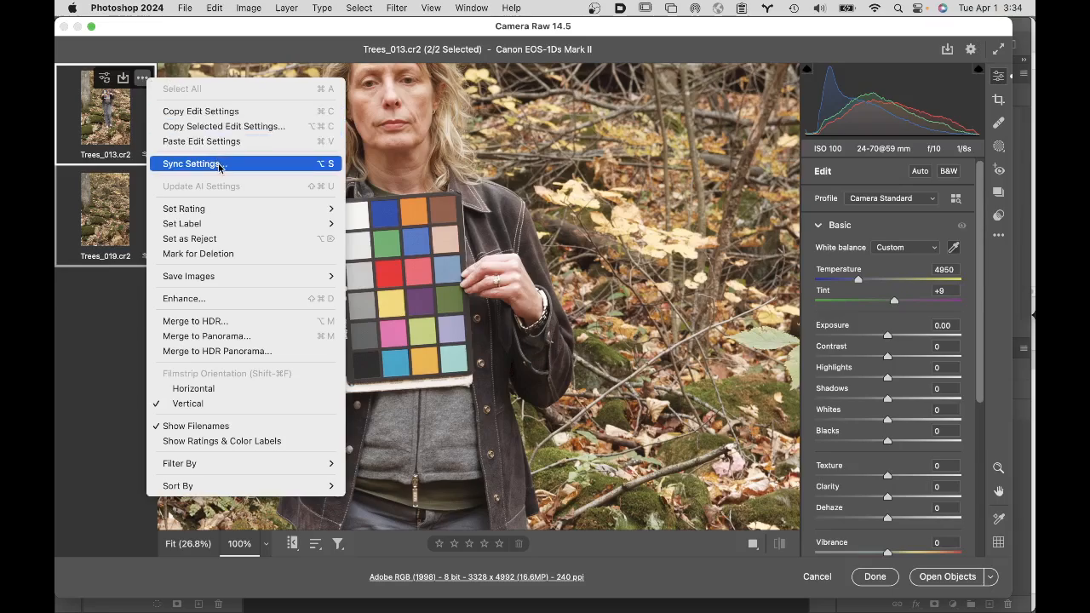
pyautogui.click(191, 165)
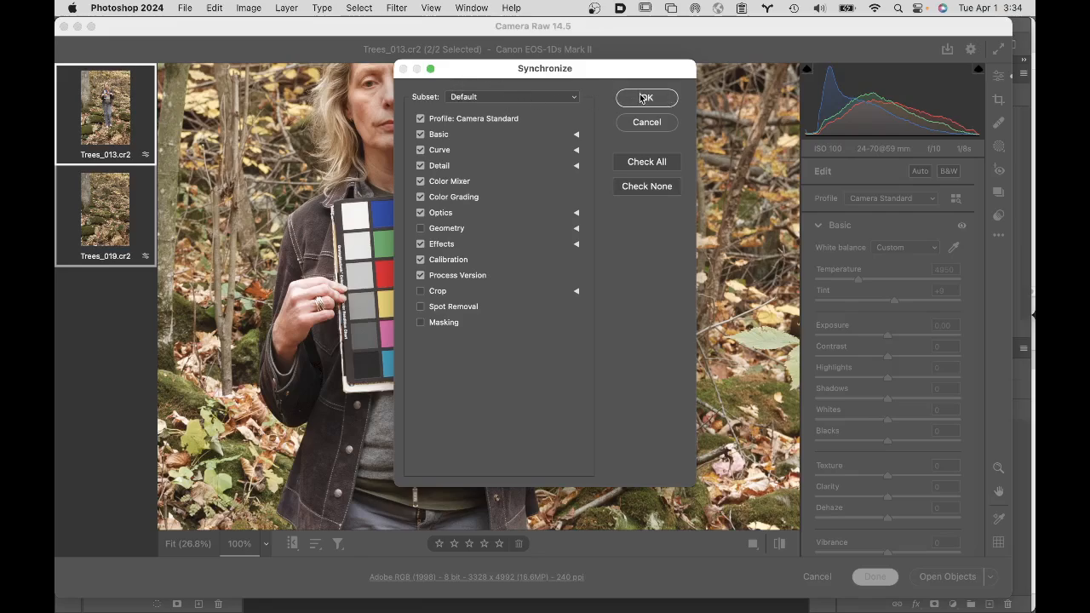
pyautogui.click(649, 99)
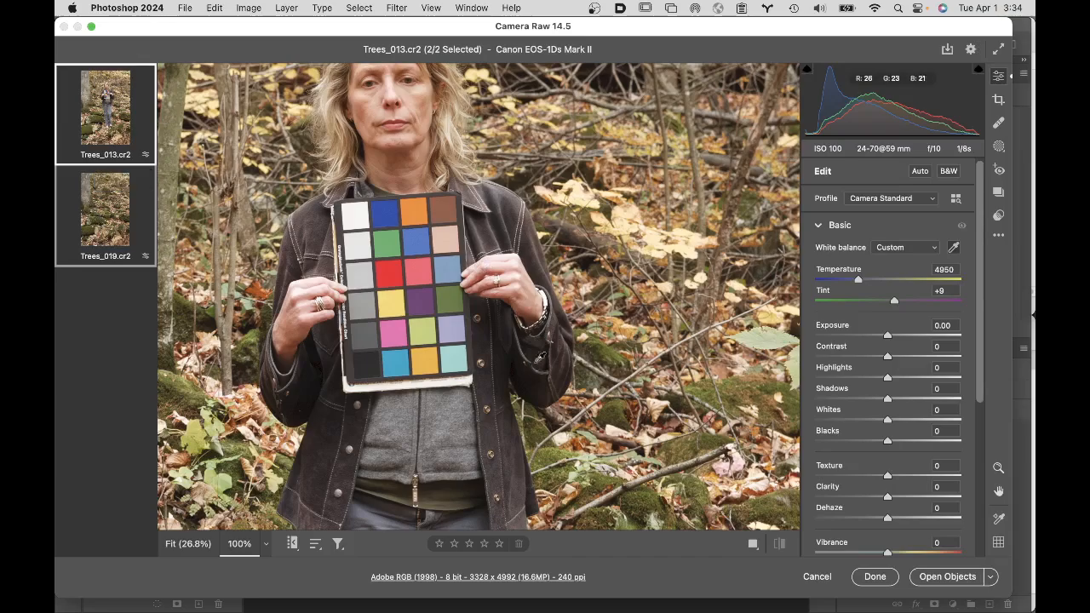
# Step: Open both raw files as smart objects in Photoshop and move the Trees_019 window aside to reveal Trees_013
pyautogui.click(937, 579)
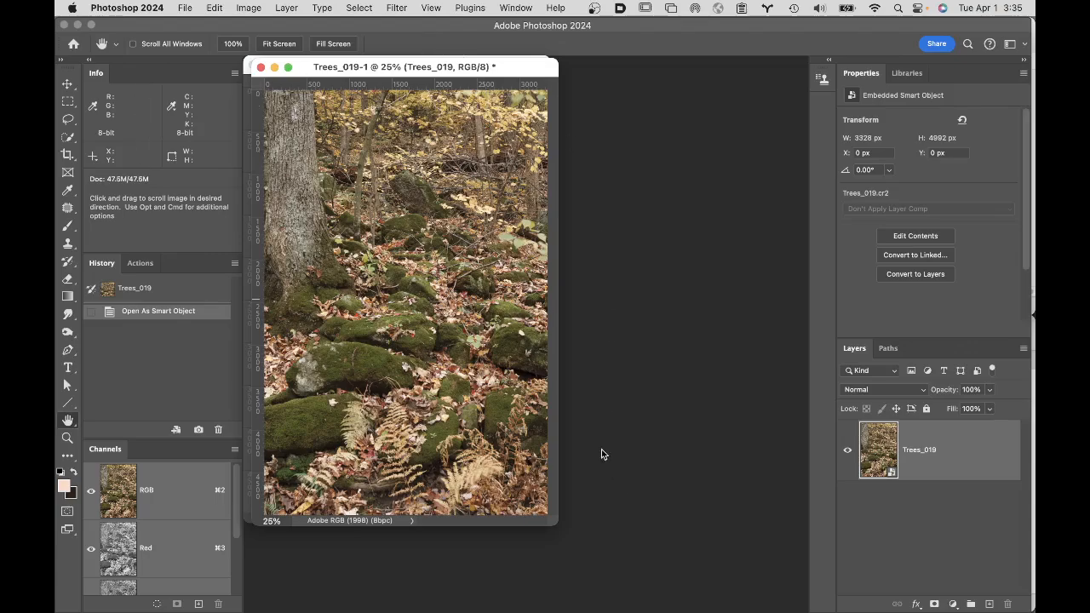
pyautogui.moveTo(518, 76); pyautogui.dragTo(701, 114)
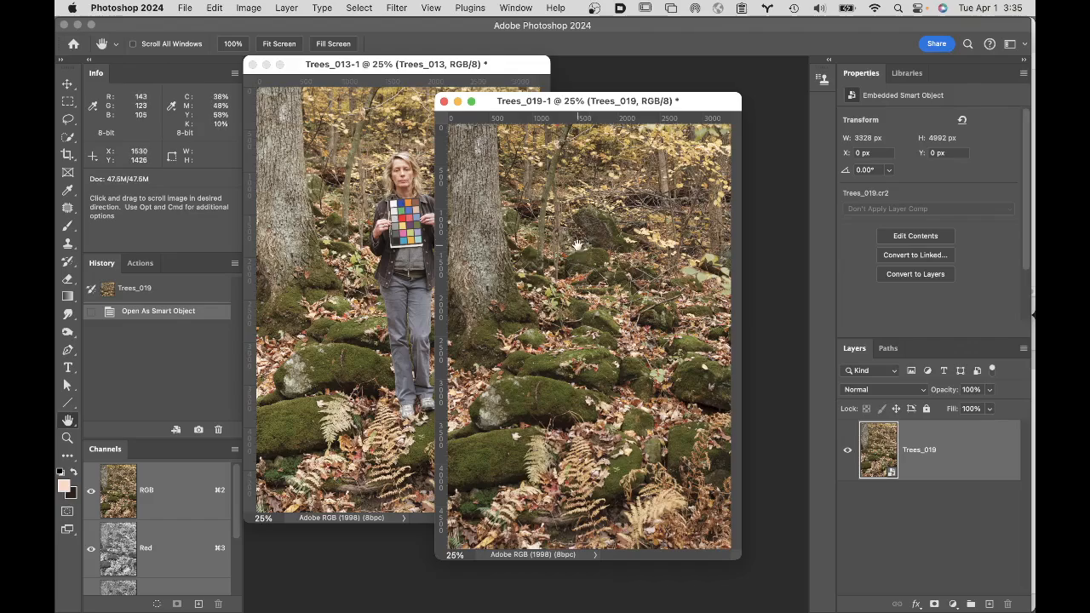
# Step: Try copying the Trees_013 layer into the Trees_019 document aligned at X 0, Y 0, and undo the copy
pyautogui.click(369, 234)
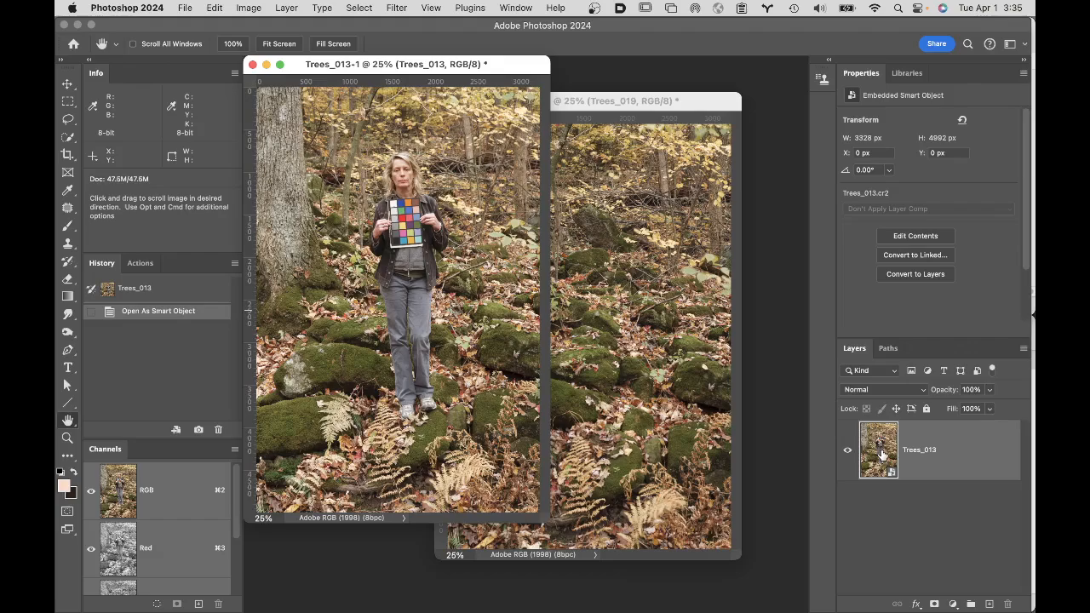
pyautogui.moveTo(882, 454); pyautogui.dragTo(620, 315)
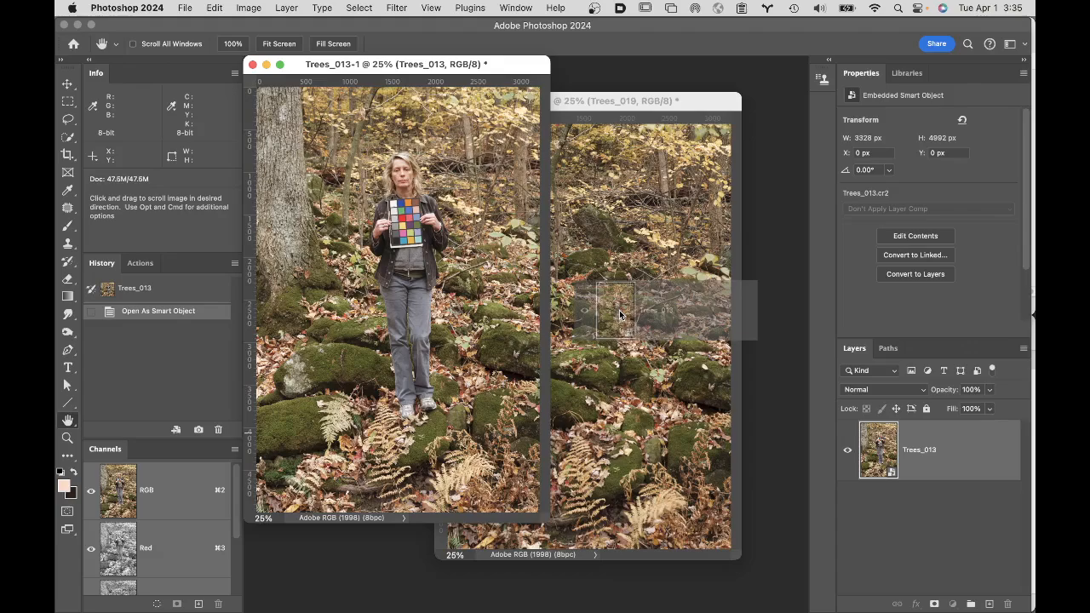
pyautogui.moveTo(619, 314); pyautogui.dragTo(620, 315)
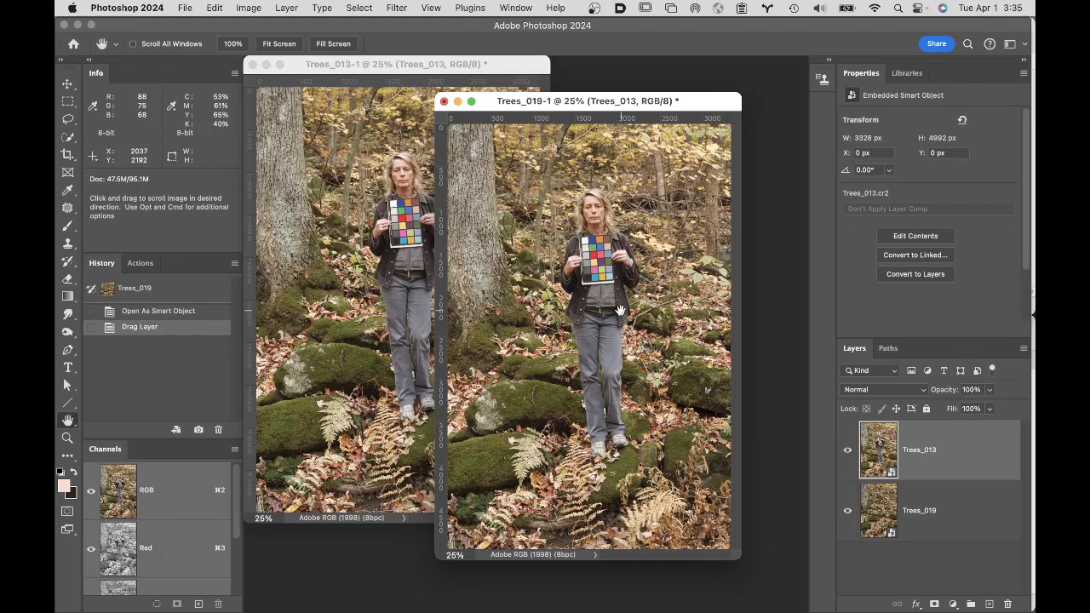
pyautogui.press('super+z')
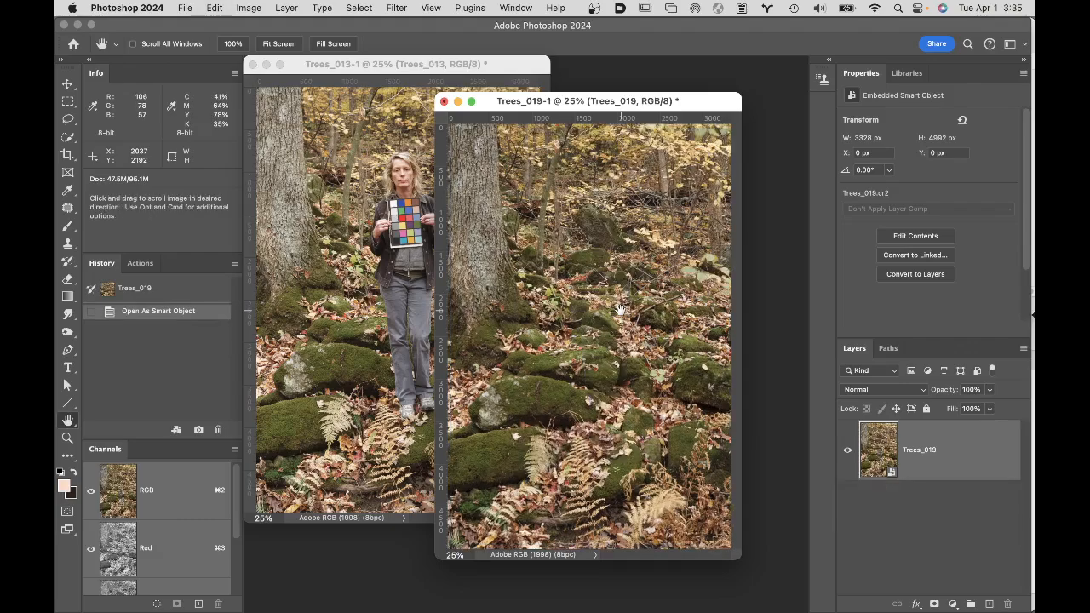
# Step: Try copying the Trees_013 layer into the Trees_019 document without alignment, at X 752 px, Y 1396 px, and undo it
pyautogui.click(373, 223)
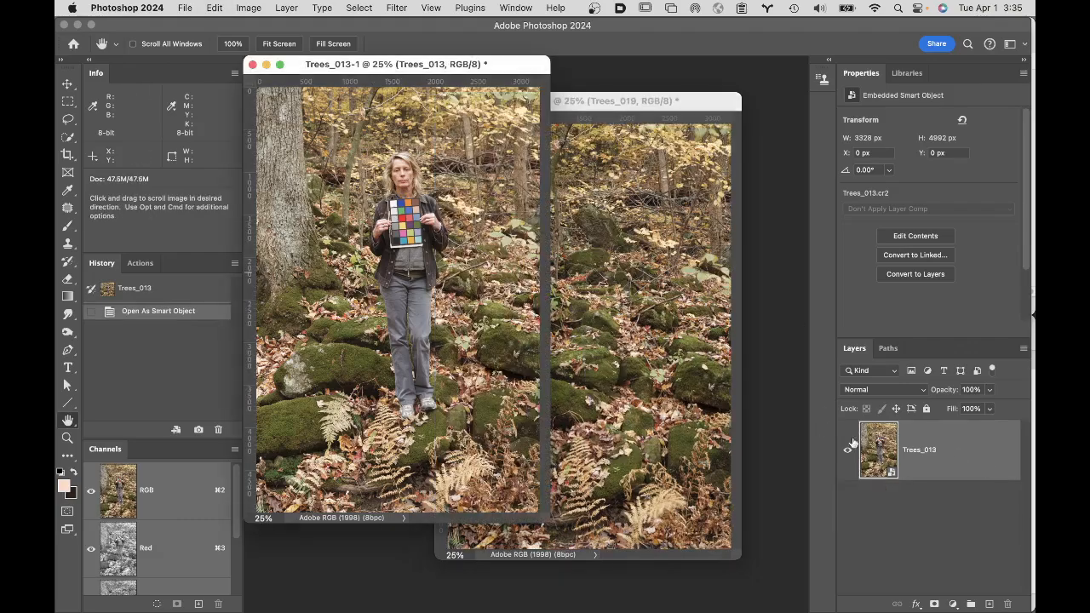
pyautogui.moveTo(879, 451); pyautogui.dragTo(653, 460)
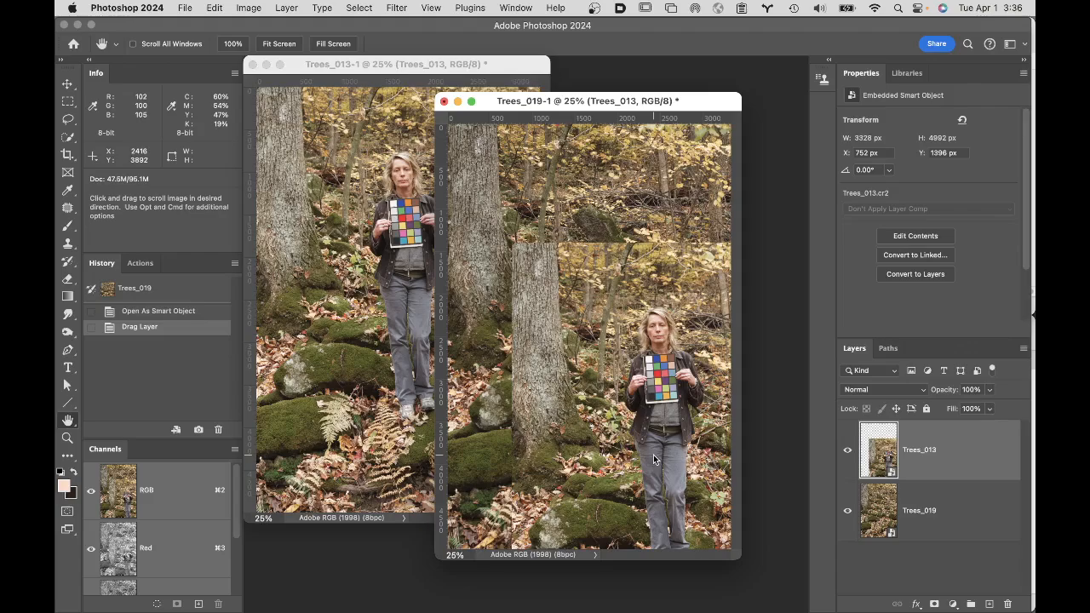
pyautogui.press('super+z')
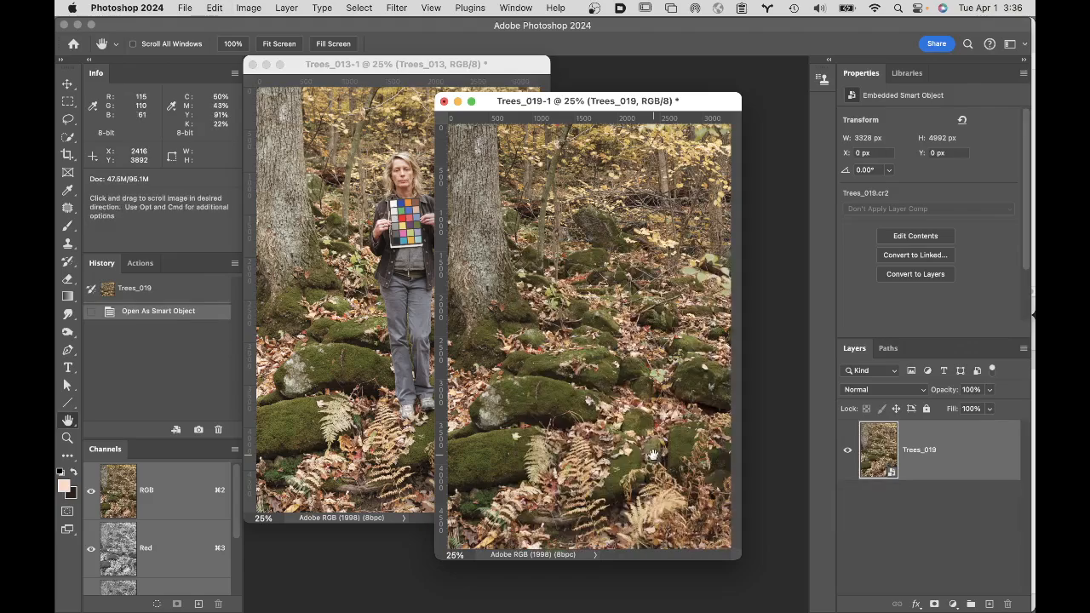
# Step: Copy the Trees_013 layer into the Trees_019 document aligned at X 0, Y 0, and close the original Trees_013 document
pyautogui.click(419, 343)
pyautogui.moveTo(889, 452); pyautogui.dragTo(607, 343)
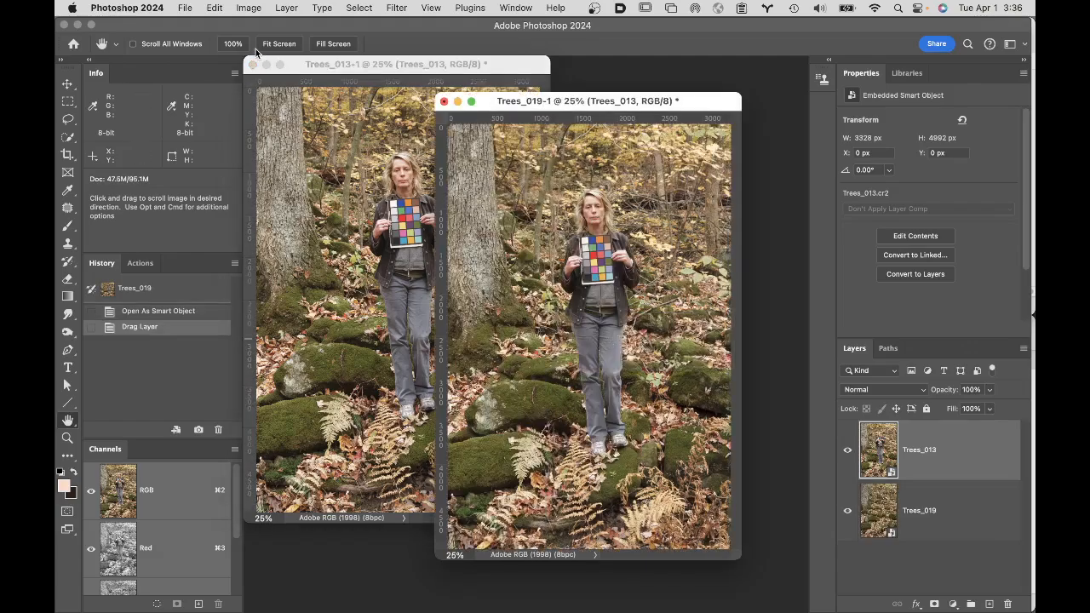
pyautogui.click(252, 66)
pyautogui.click(600, 269)
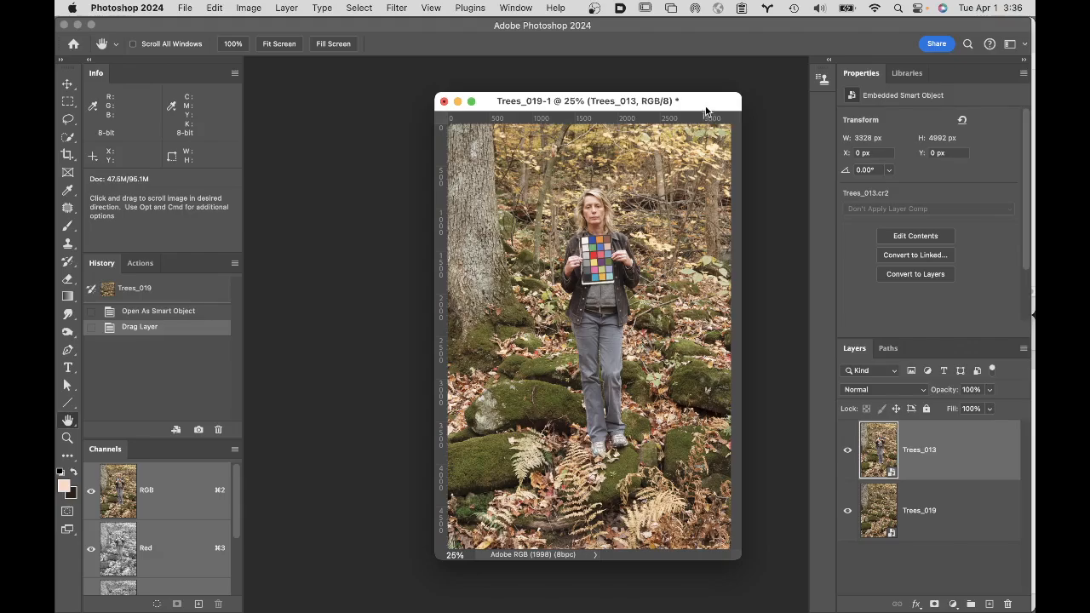
pyautogui.moveTo(706, 102); pyautogui.dragTo(633, 88)
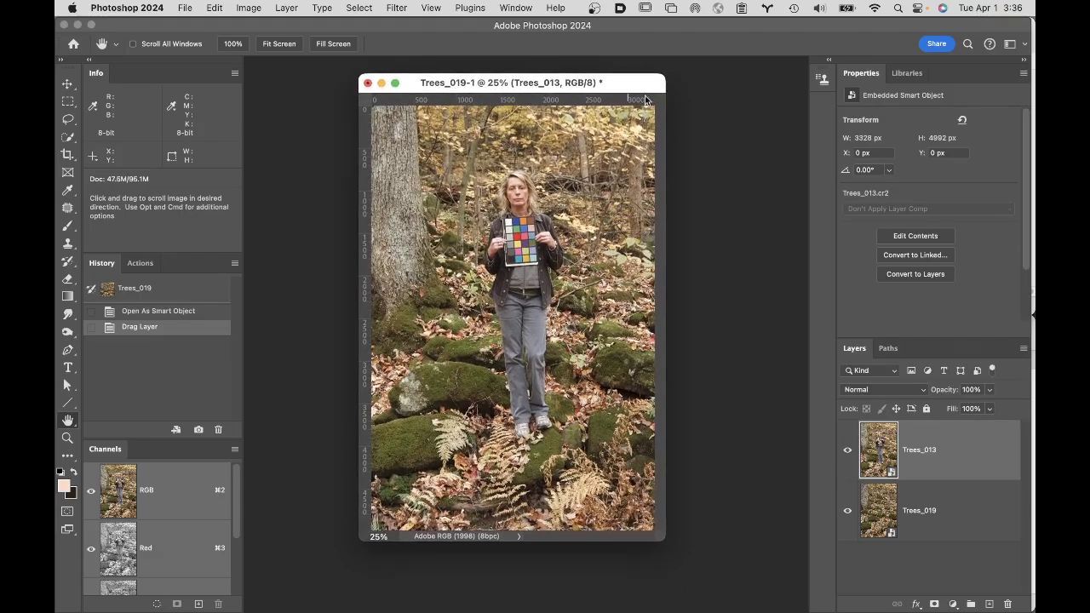
# Step: Toggle the Trees_013 layer's visibility to compare its alignment with the Trees_019 layer
pyautogui.click(846, 452)
pyautogui.click(846, 451)
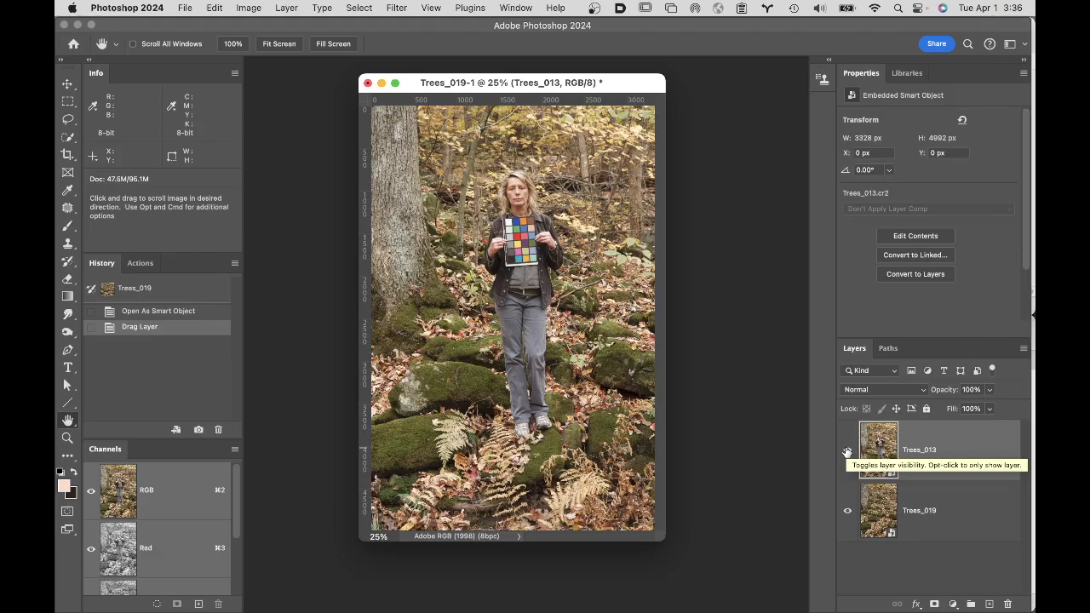
pyautogui.click(846, 451)
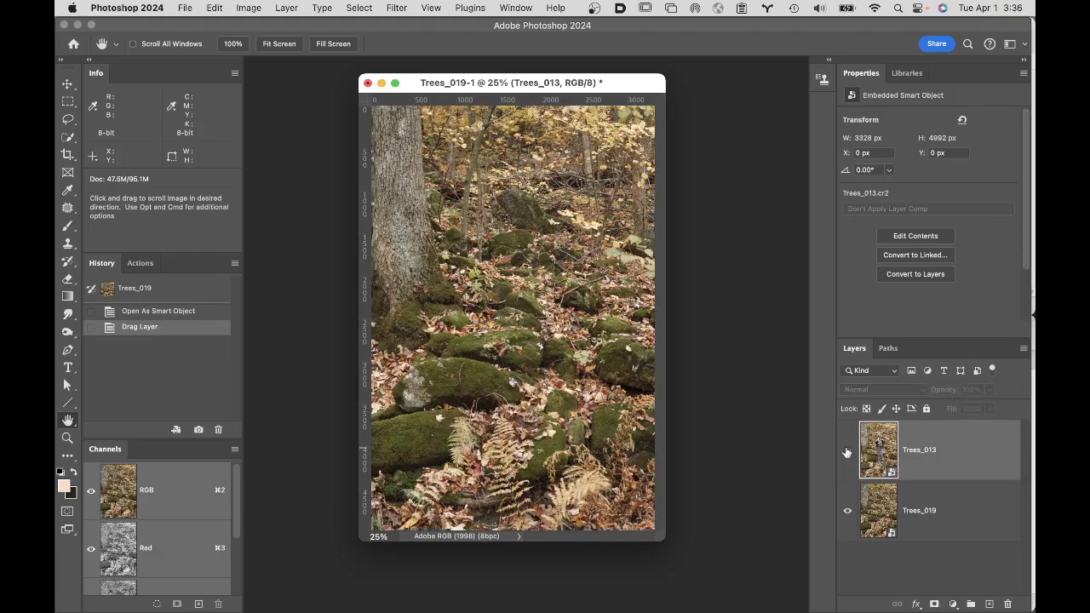
# Step: Compare the two forest photos by toggling the visibility of the Trees_013 layer, leaving it hidden
pyautogui.click(846, 451)
pyautogui.click(847, 451)
pyautogui.click(846, 451)
pyautogui.click(846, 451)
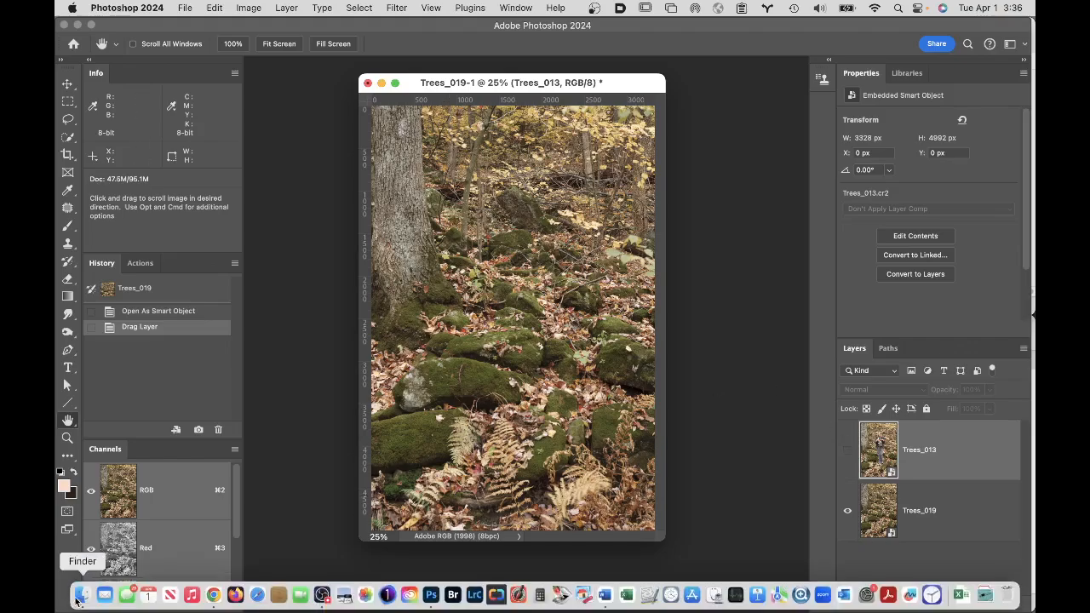
# Step: Switch to Finder and open ENG102706_B_0001.CR2 and ENG102706_B_0047.CR2 from the Tree exercise folder in Photoshop's Camera Raw
pyautogui.click(78, 596)
pyautogui.click(925, 81)
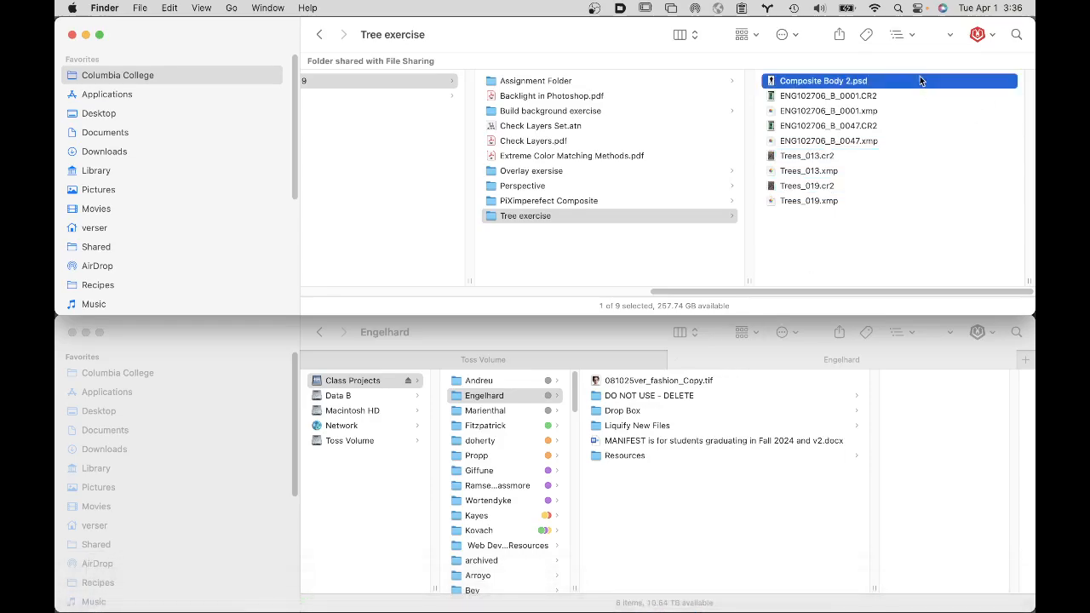
pyautogui.click(849, 98)
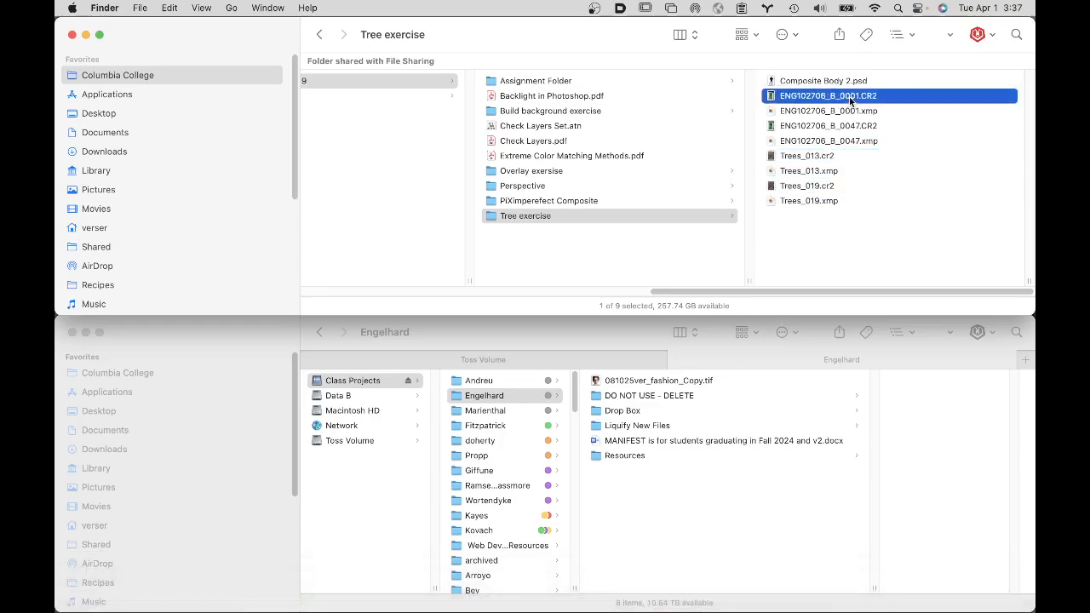
pyautogui.keyDown('super'); pyautogui.click(802, 128); pyautogui.keyUp('super')
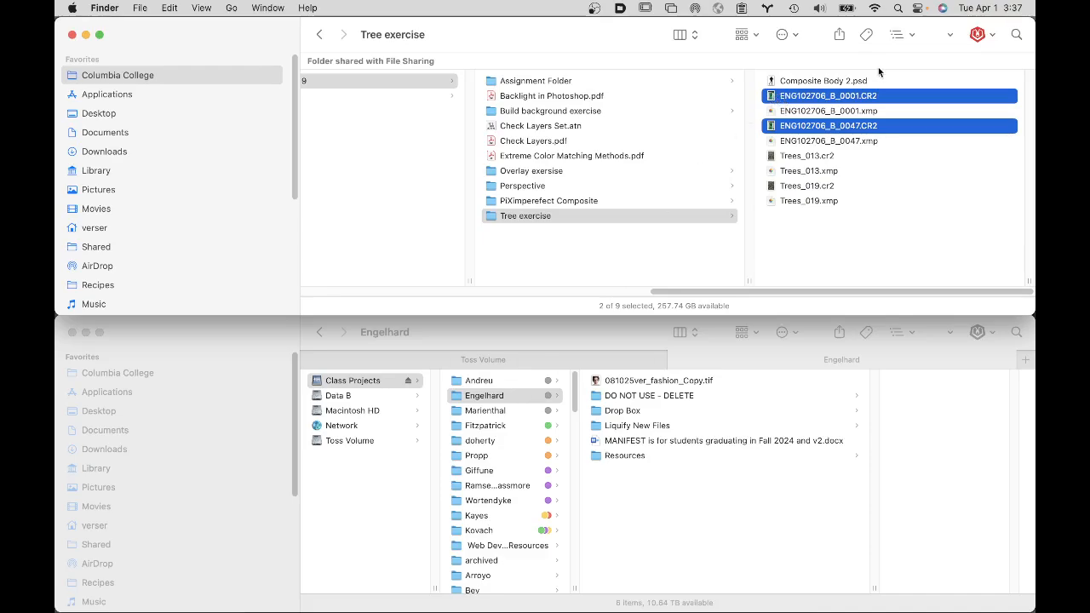
pyautogui.moveTo(792, 128); pyautogui.dragTo(430, 604)
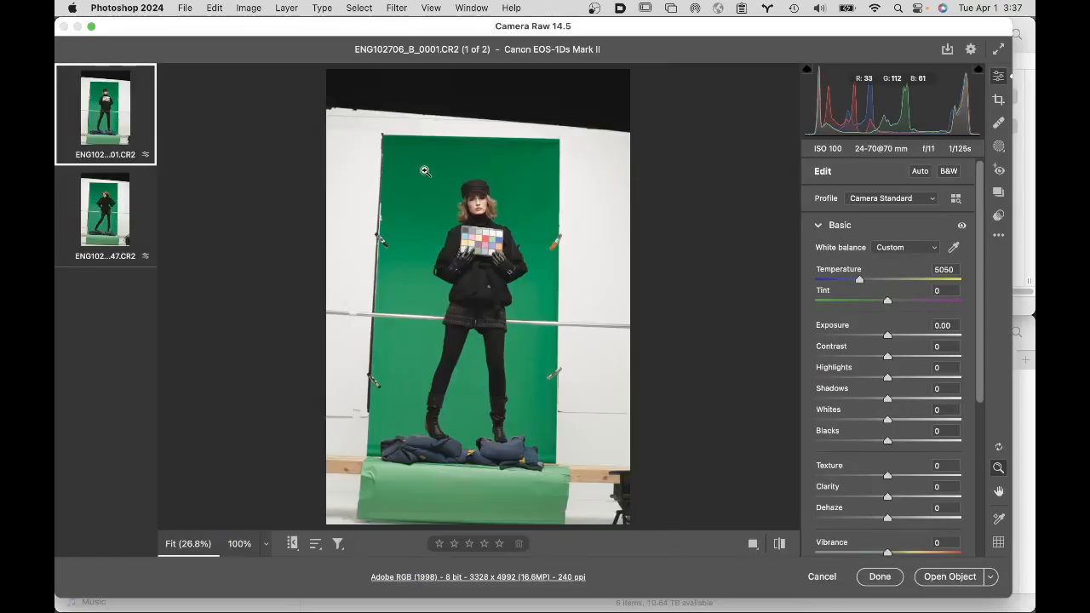
# Step: Activate the White Balance tool with the color chart enlarged, and synchronize the default subset of edit settings across both raw images
pyautogui.click(487, 241)
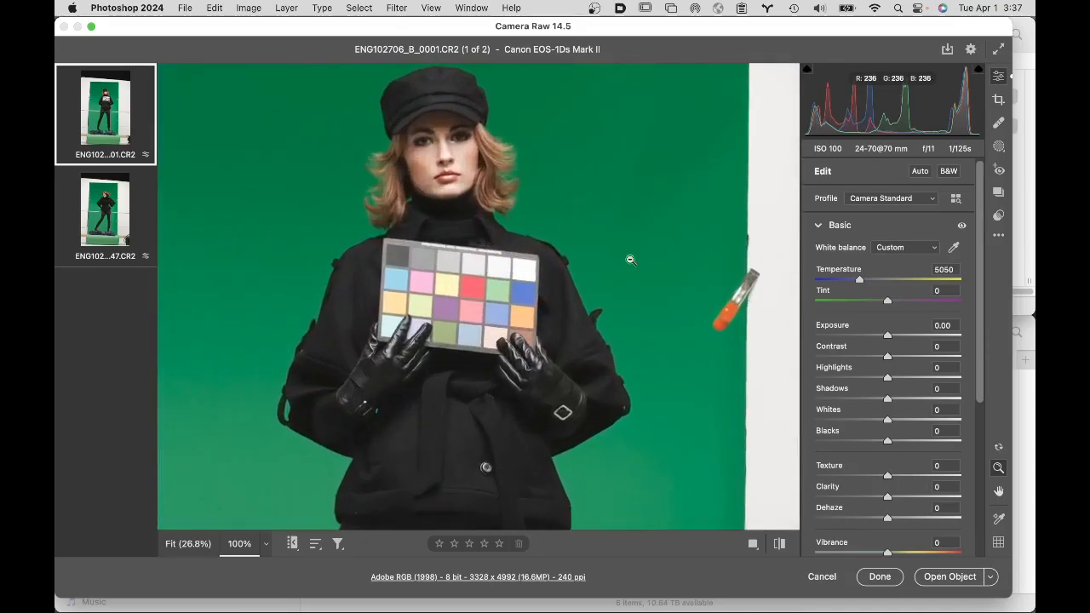
pyautogui.click(955, 248)
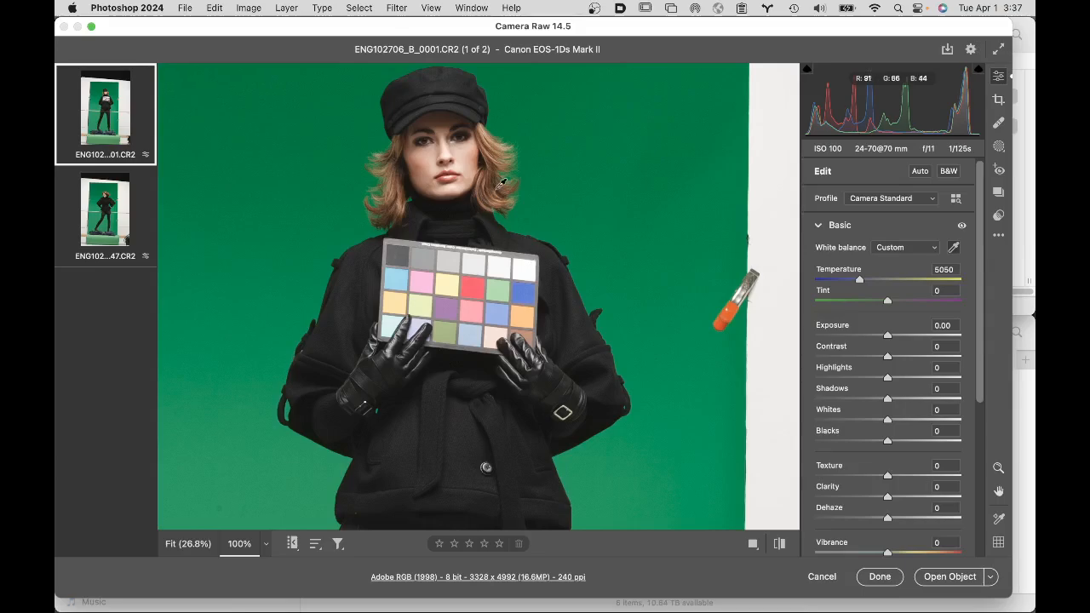
pyautogui.moveTo(136, 110)
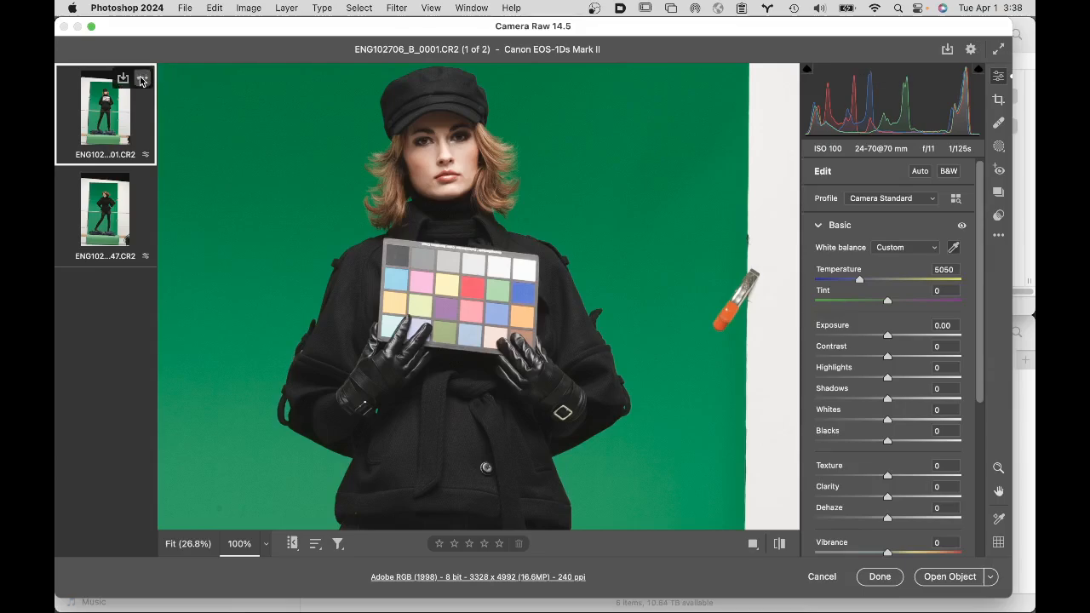
pyautogui.click(141, 81)
pyautogui.click(196, 89)
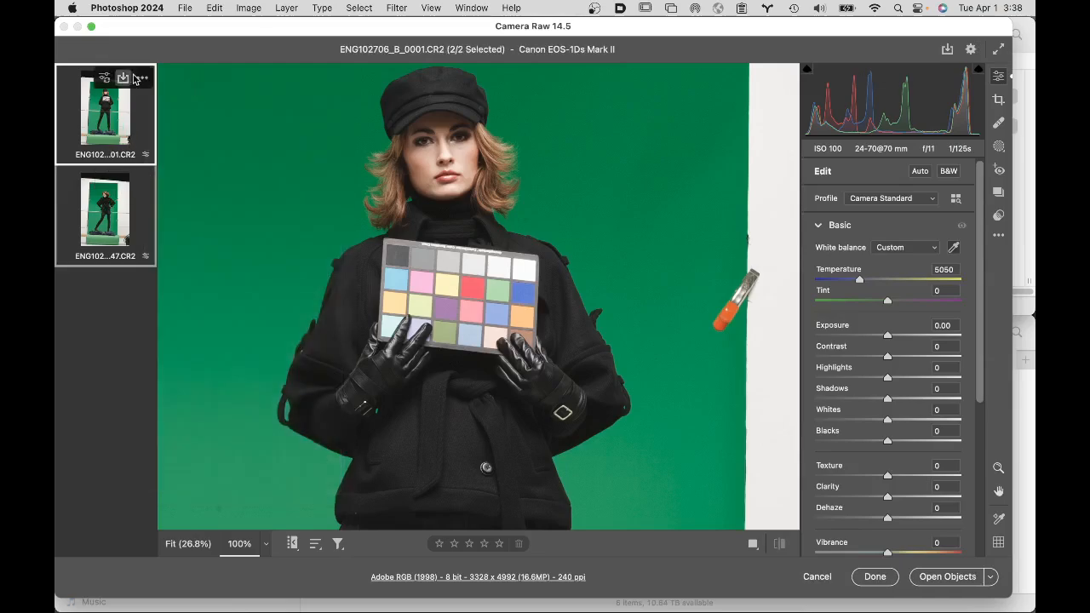
pyautogui.click(142, 78)
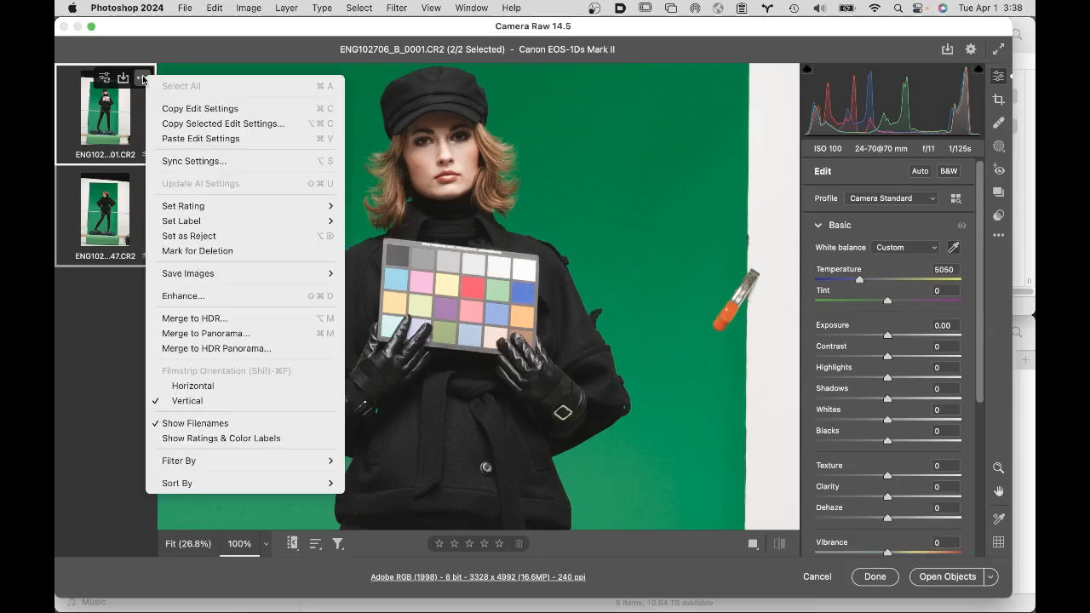
pyautogui.click(281, 161)
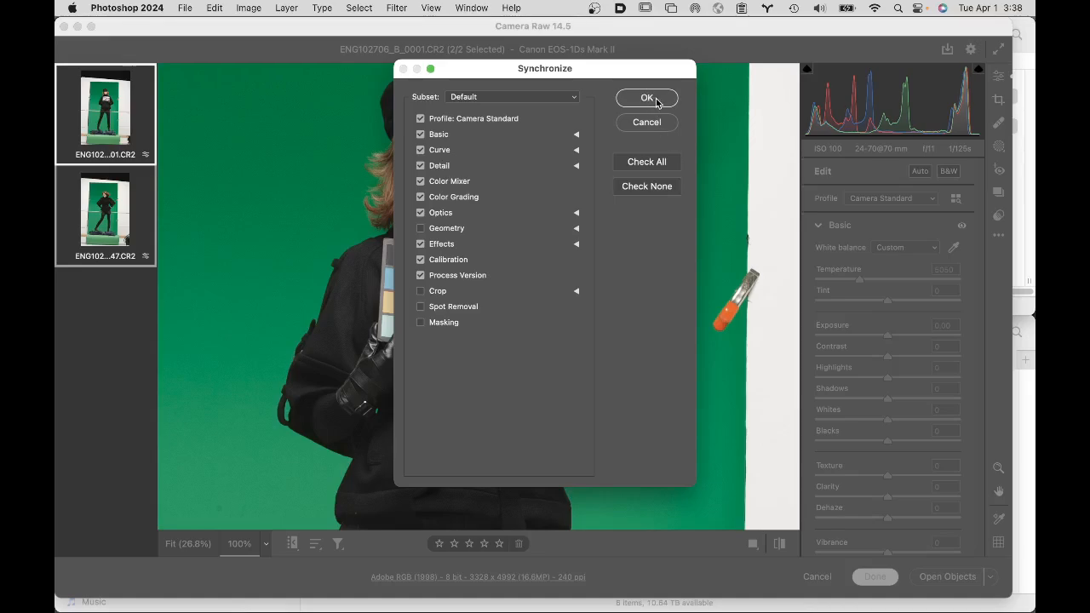
pyautogui.click(647, 98)
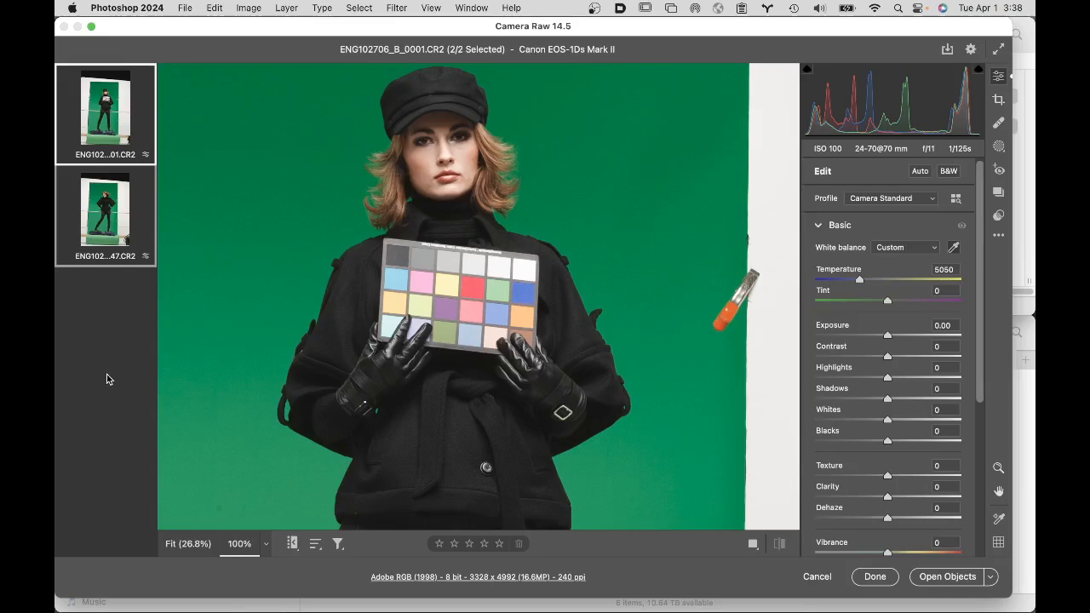
# Step: Open only ENG102706_B_0047.CR2 from Camera Raw as a smart object and hide the other applications
pyautogui.click(139, 224)
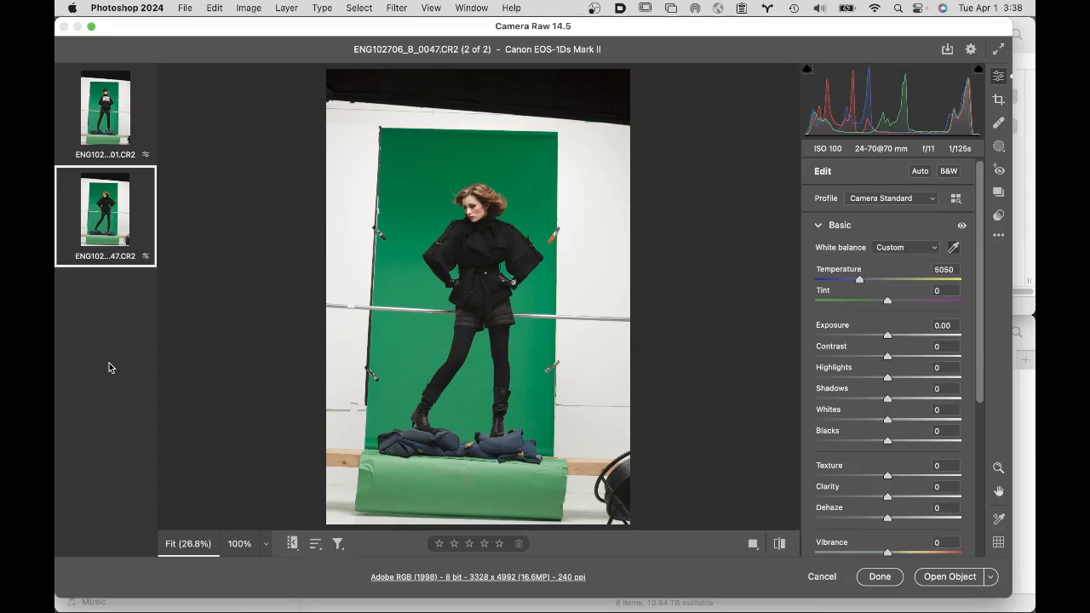
pyautogui.click(947, 579)
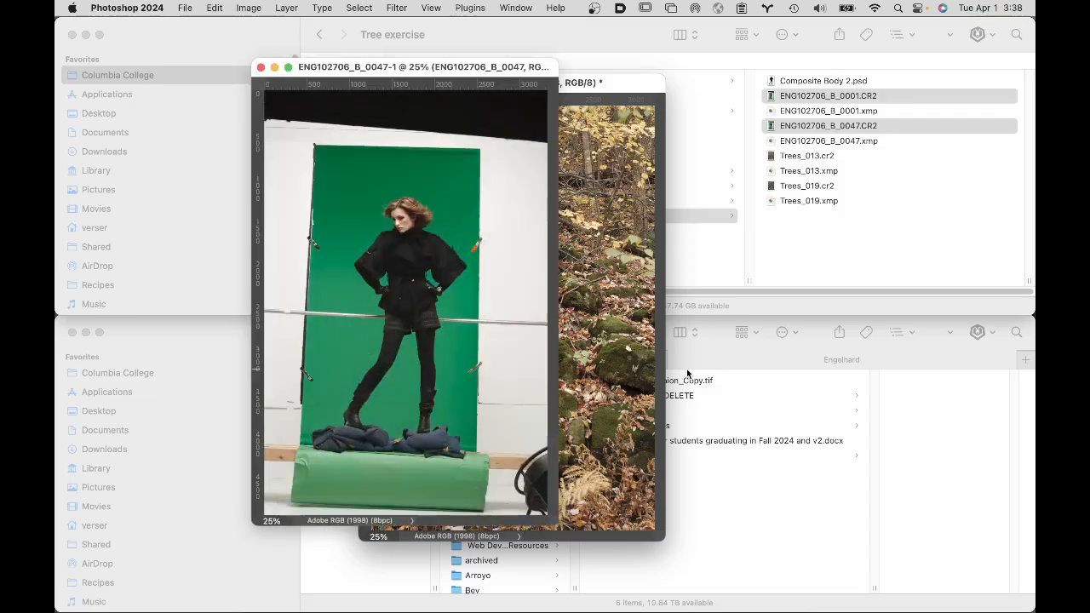
pyautogui.click(139, 7)
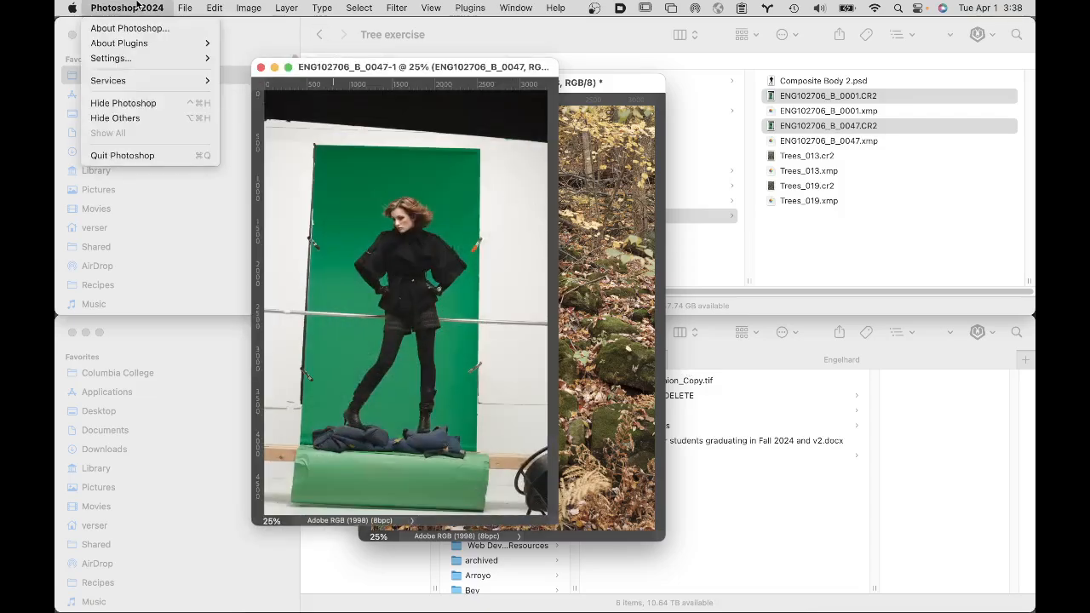
pyautogui.click(138, 118)
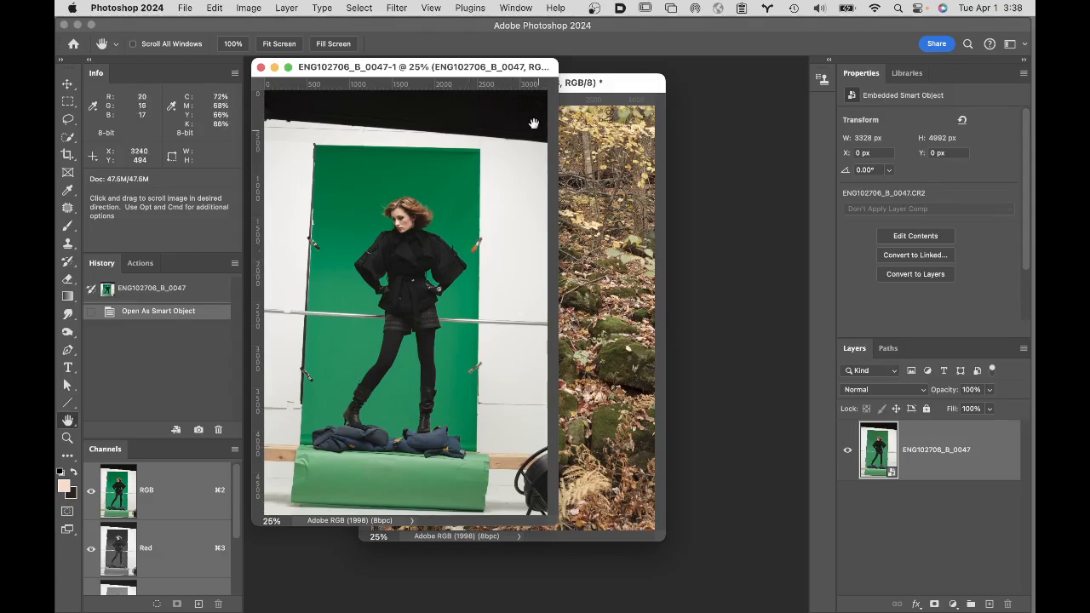
# Step: Move the green-screen document aside, bring Trees_019-1 forward and make its Trees_013 layer visible
pyautogui.moveTo(483, 68); pyautogui.dragTo(421, 135)
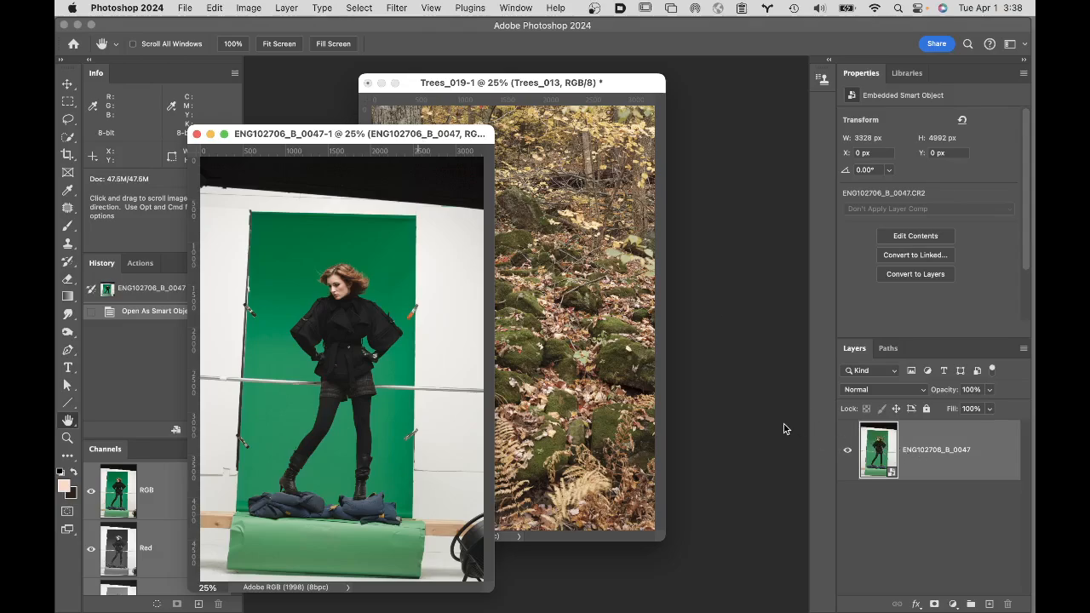
pyautogui.click(640, 379)
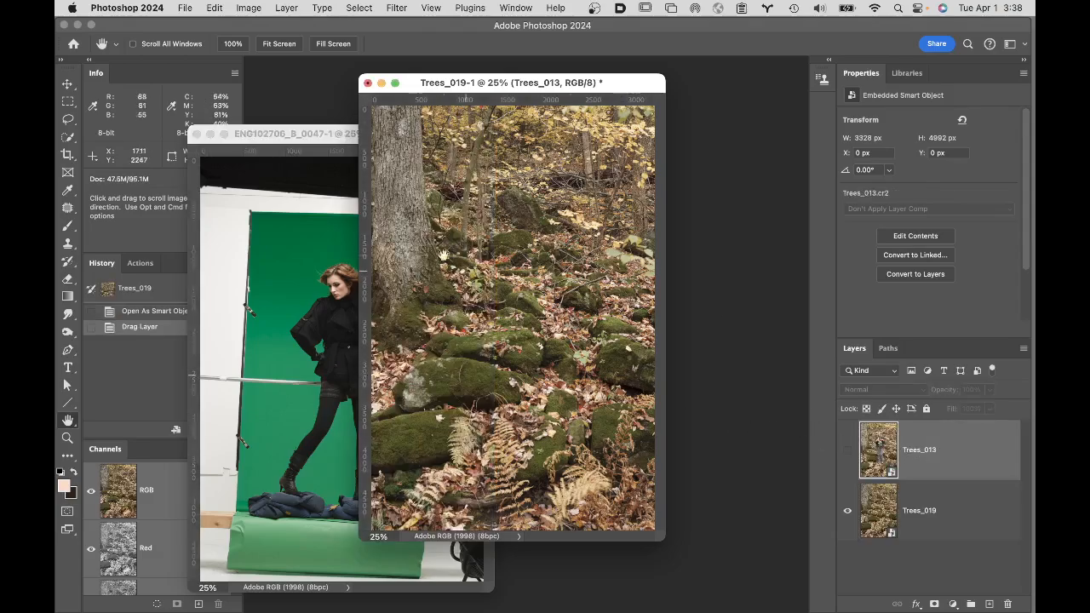
pyautogui.click(846, 450)
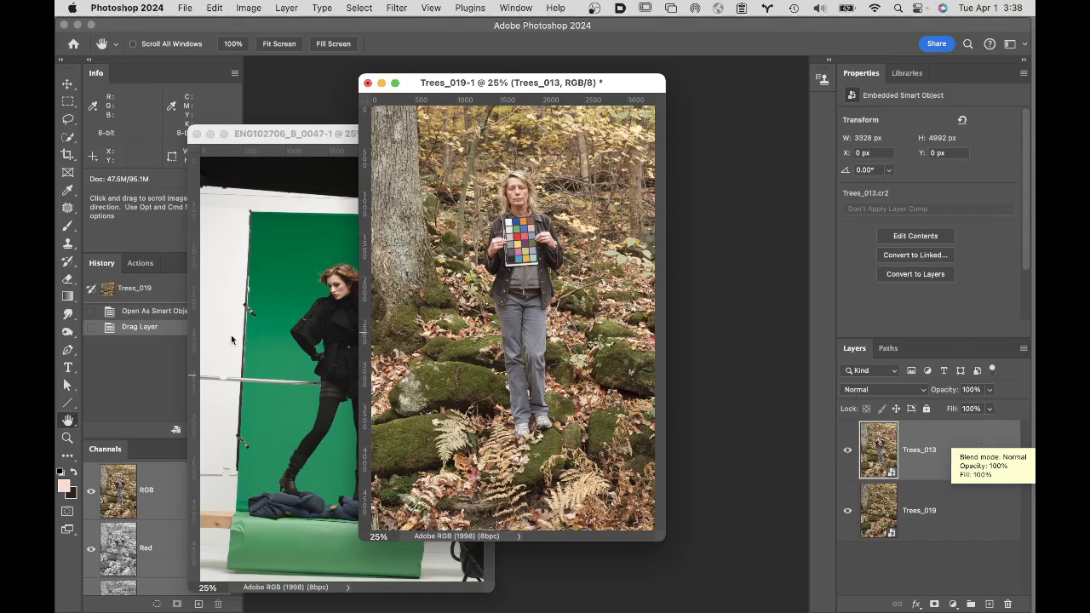
# Step: Copy the ENG102706_B_0047 layer into the Trees_019-1 document, and close the source document without saving
pyautogui.click(317, 351)
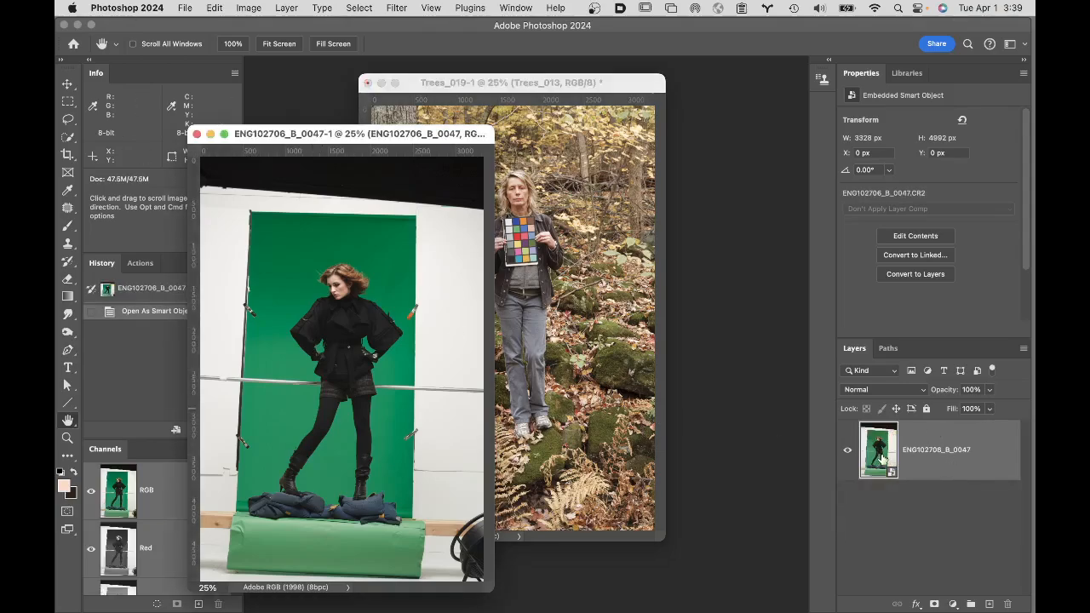
pyautogui.moveTo(884, 459); pyautogui.dragTo(559, 303)
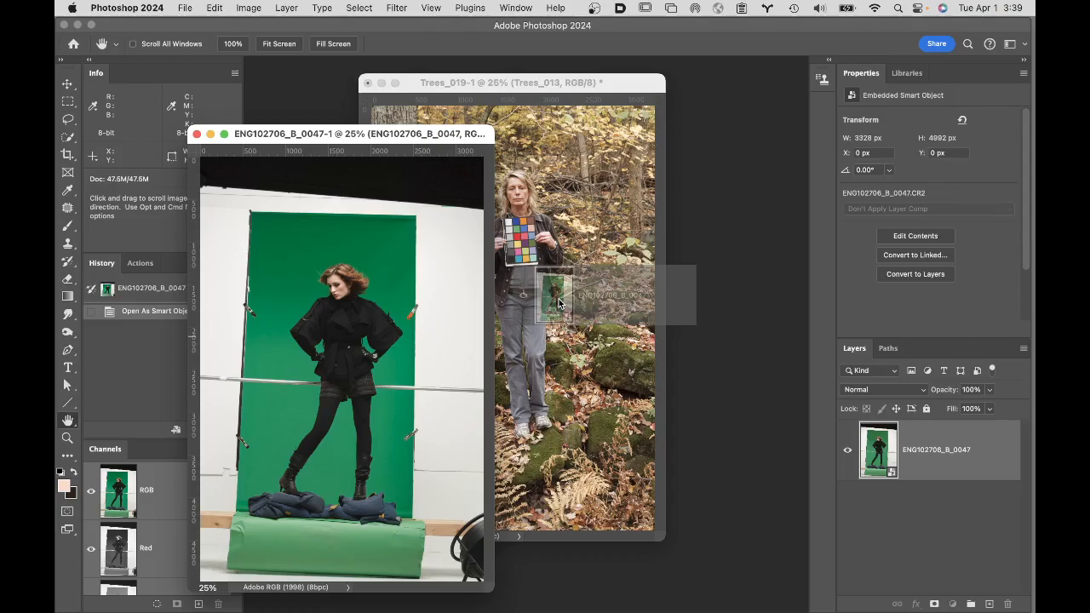
pyautogui.moveTo(560, 303); pyautogui.dragTo(559, 303)
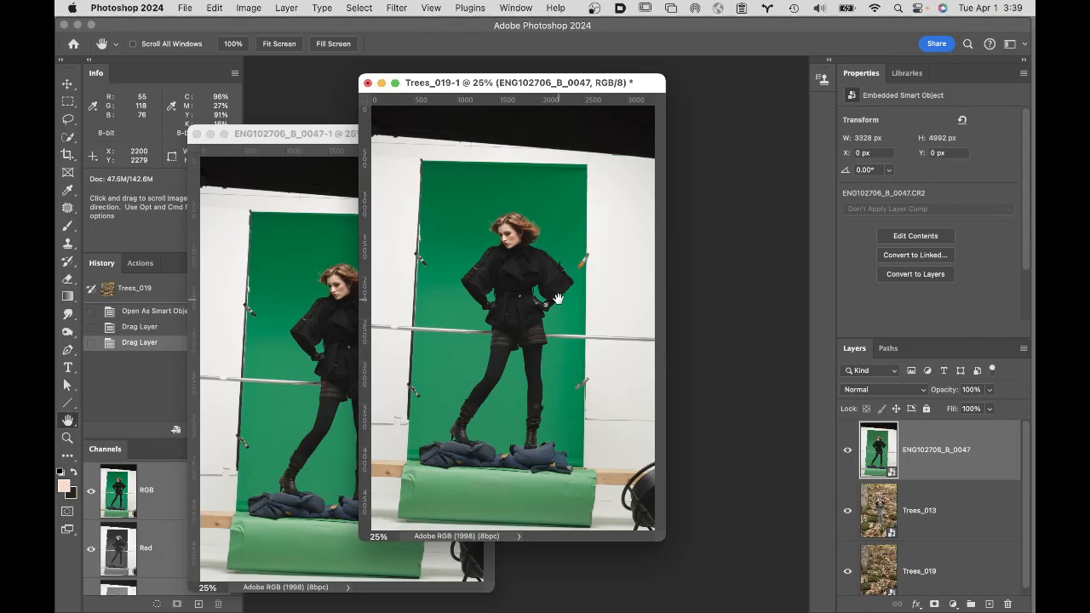
pyautogui.click(223, 175)
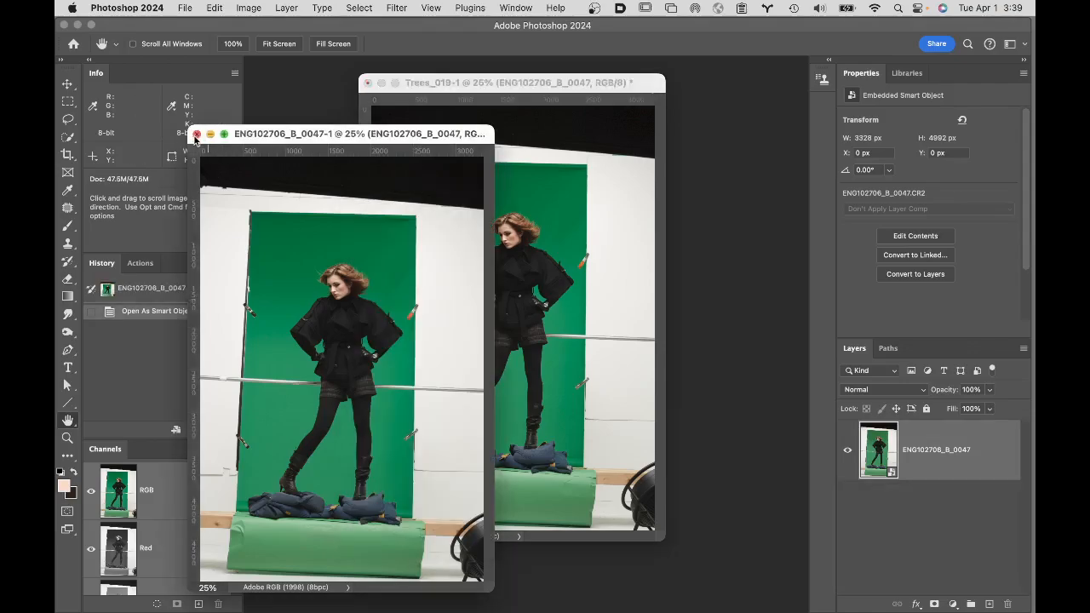
pyautogui.click(195, 135)
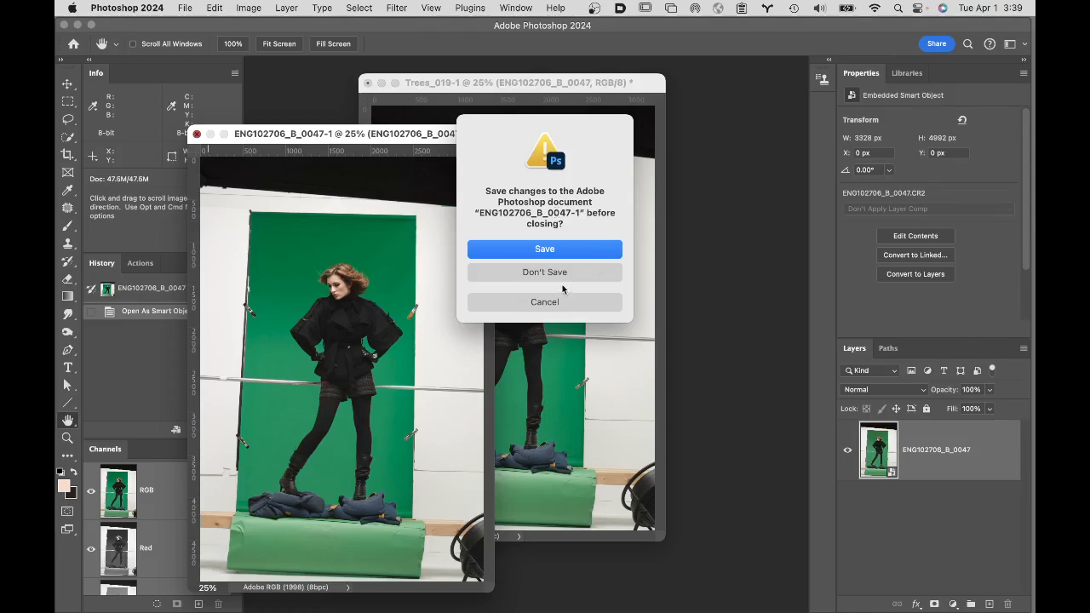
pyautogui.click(559, 274)
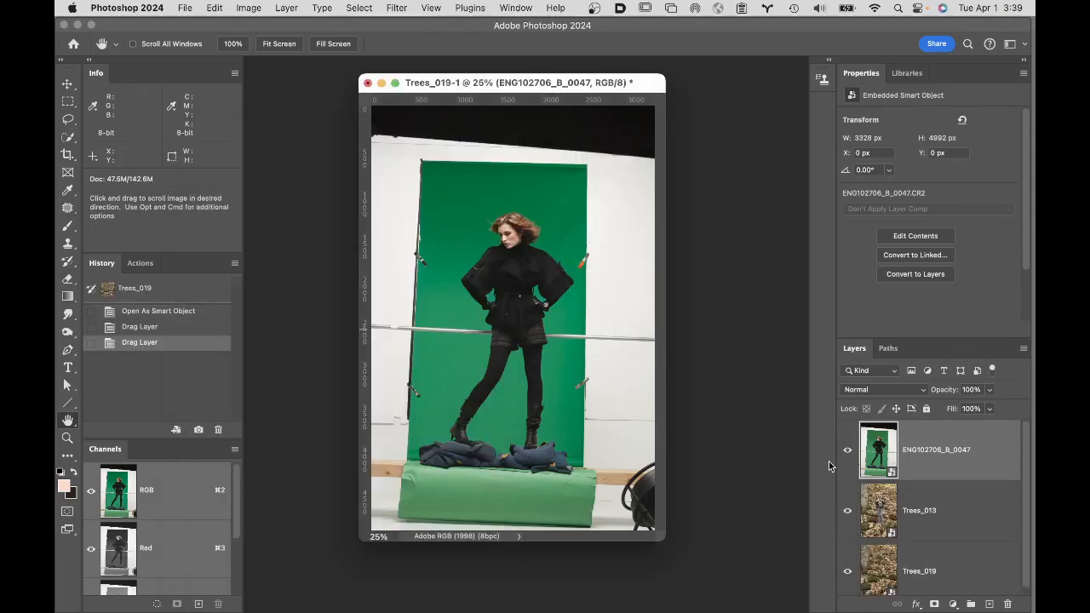
# Step: Lower the ENG102706_B_0047 layer's opacity to 56% to compare it with the forest photo, and delete the layer
pyautogui.moveTo(951, 390); pyautogui.dragTo(920, 393)
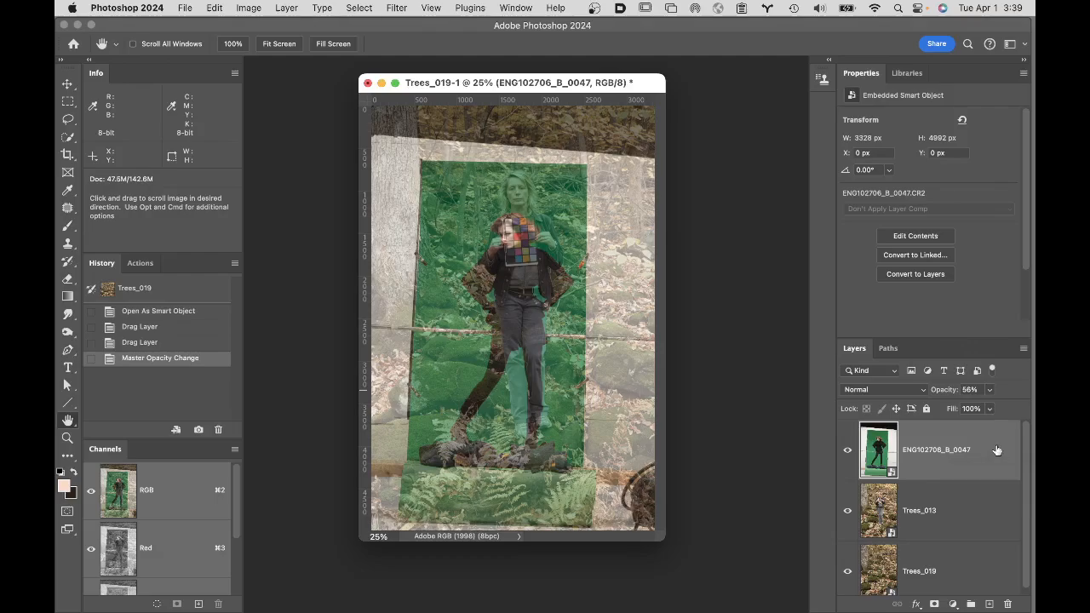
pyautogui.moveTo(996, 449); pyautogui.dragTo(1009, 604)
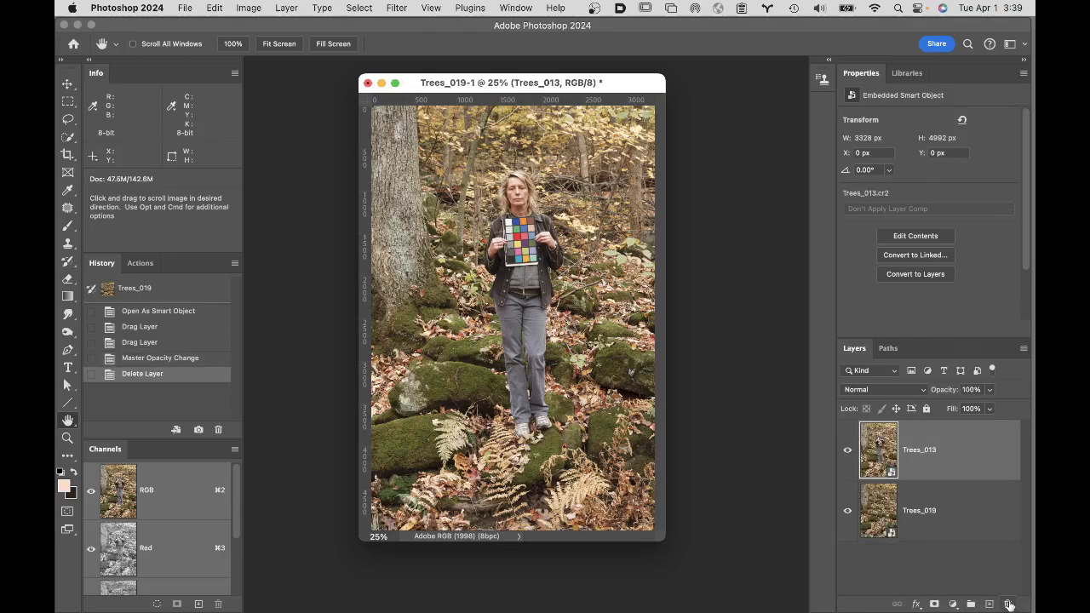
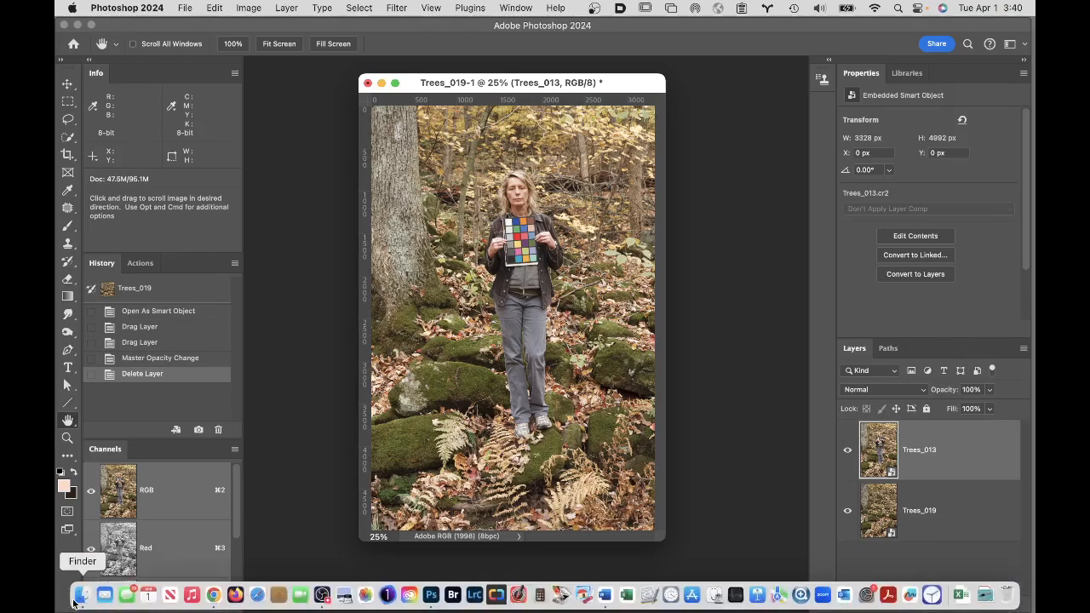
# Step: Switch to Finder, open Composite Body 2.psd from the Tree exercise folder in Photoshop, and hide the other applications
pyautogui.click(78, 601)
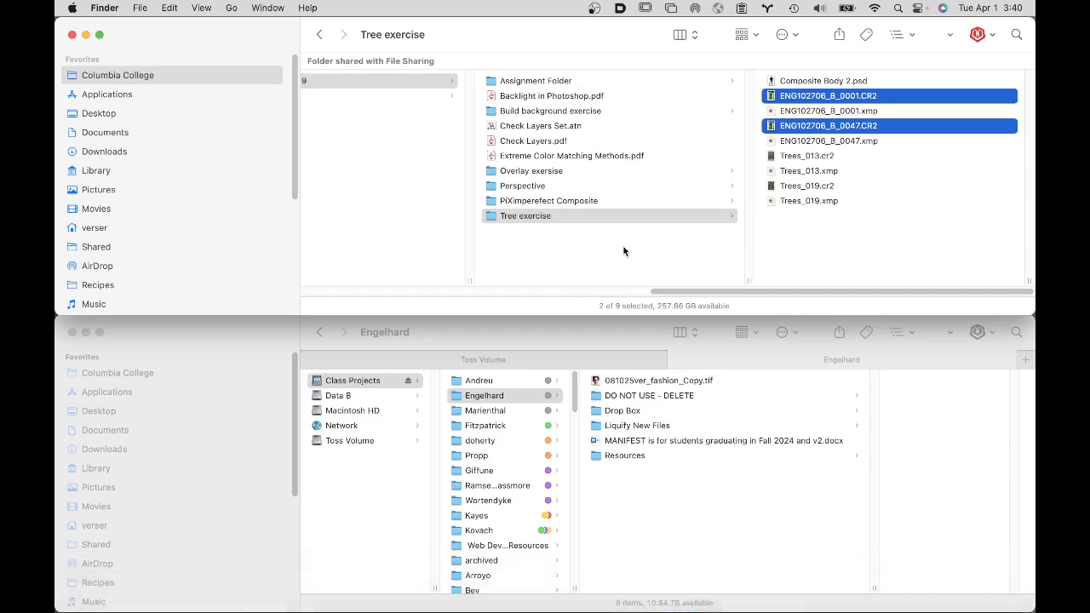
pyautogui.click(807, 83)
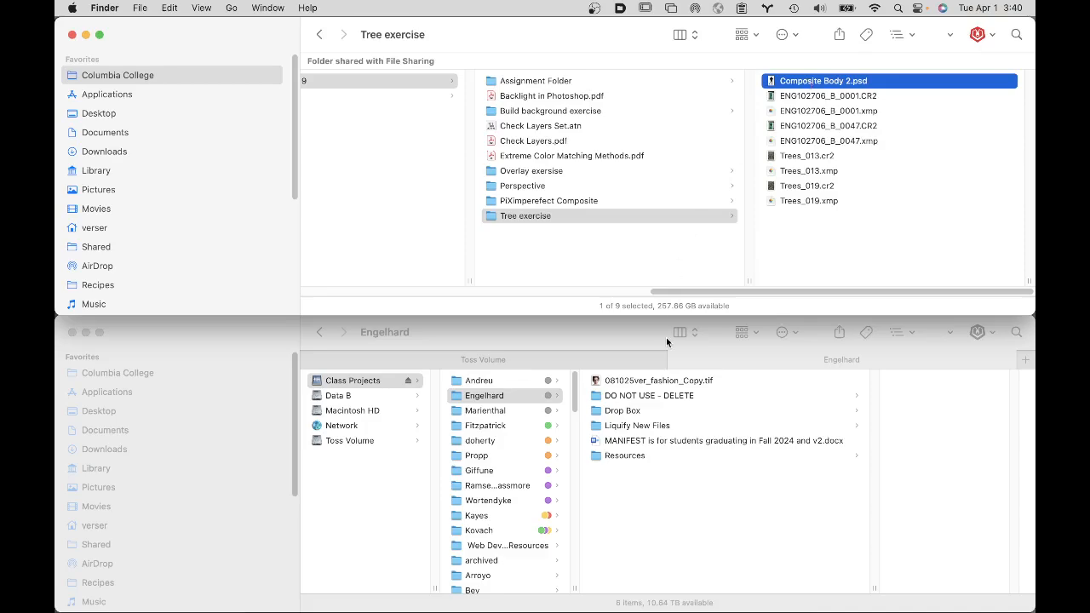
pyautogui.moveTo(798, 83); pyautogui.dragTo(434, 600)
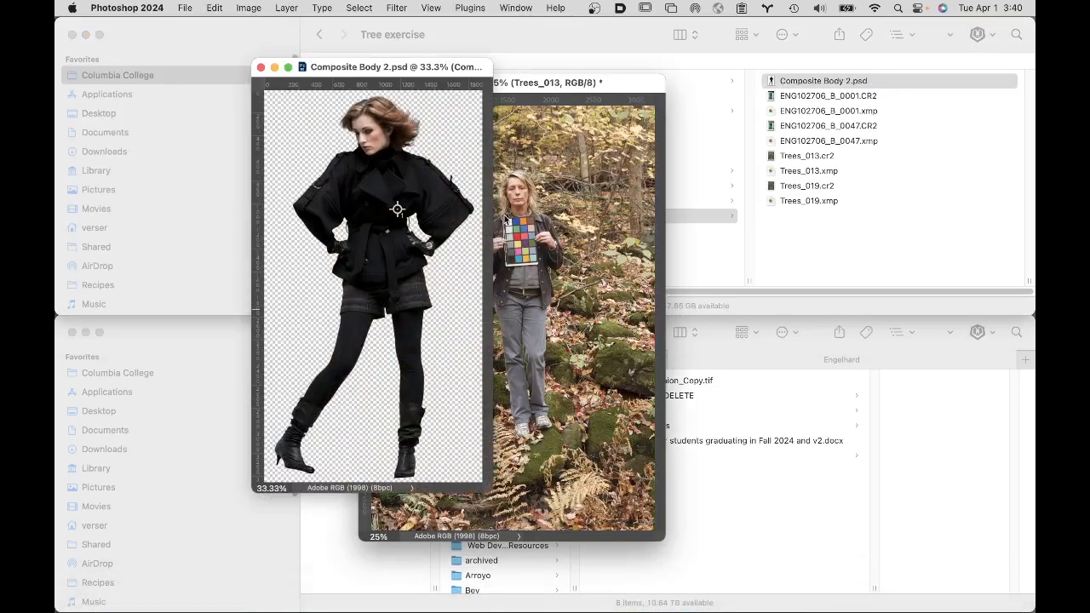
pyautogui.click(130, 6)
pyautogui.click(141, 117)
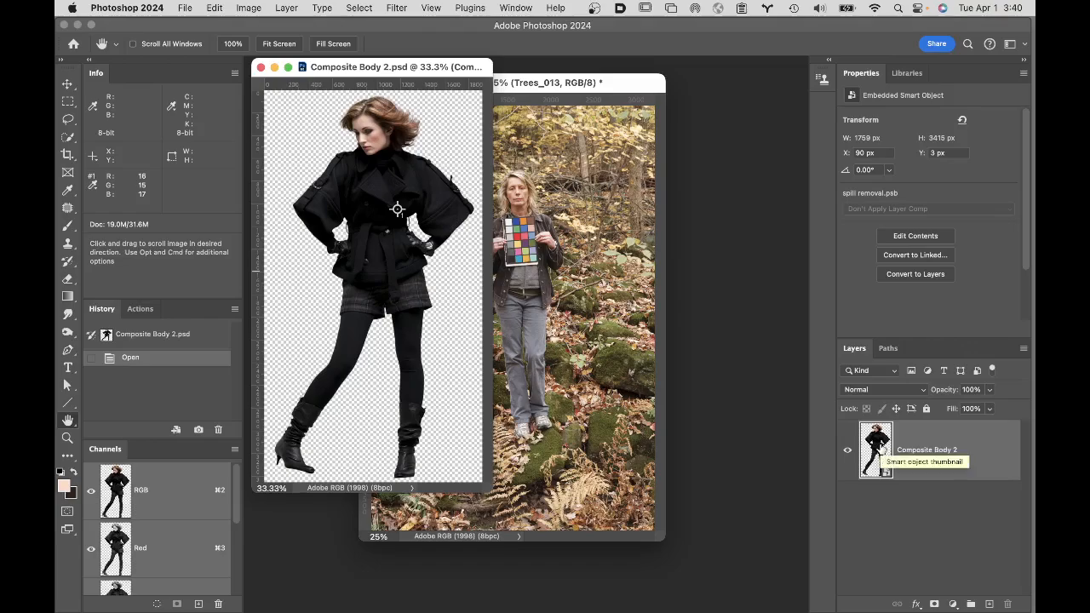
# Step: Copy the Composite Body 2 layer into the Trees_019-1 document above Trees_013, and close Composite Body 2.psd
pyautogui.moveTo(882, 452); pyautogui.dragTo(538, 275)
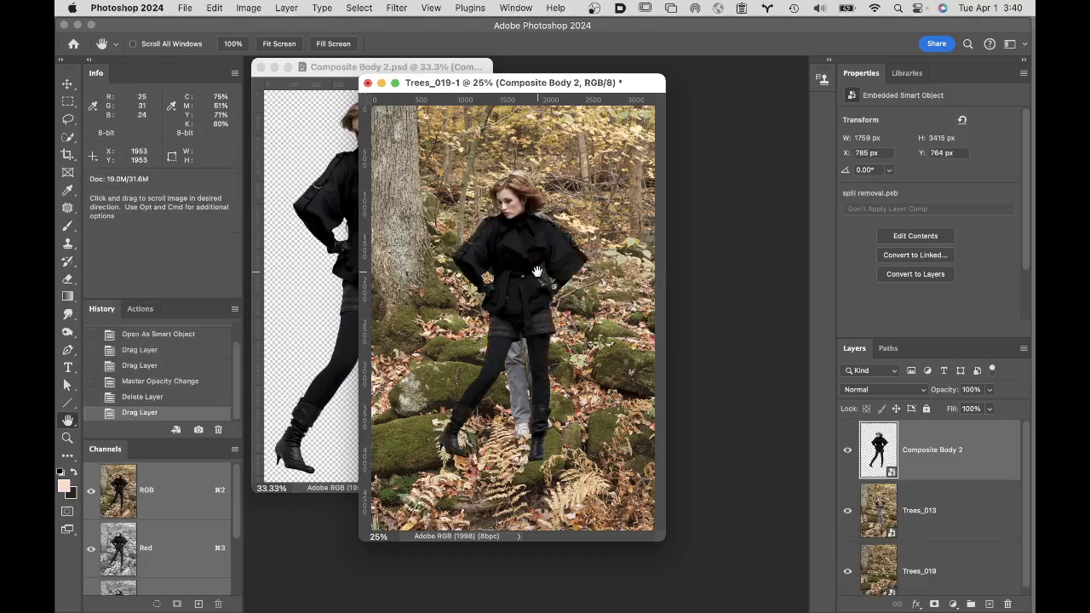
pyautogui.click(290, 144)
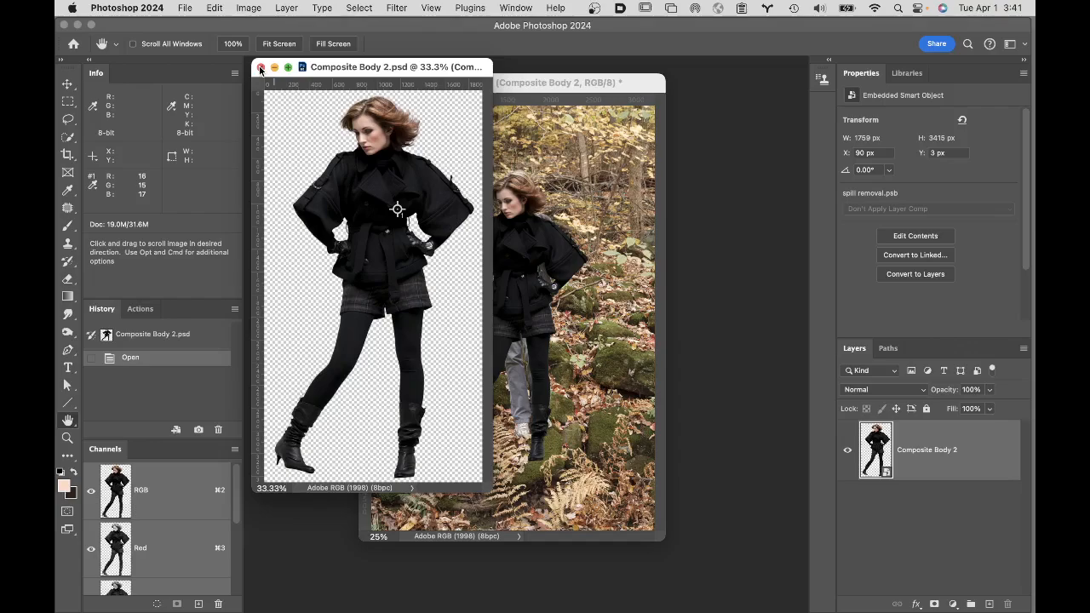
pyautogui.click(260, 67)
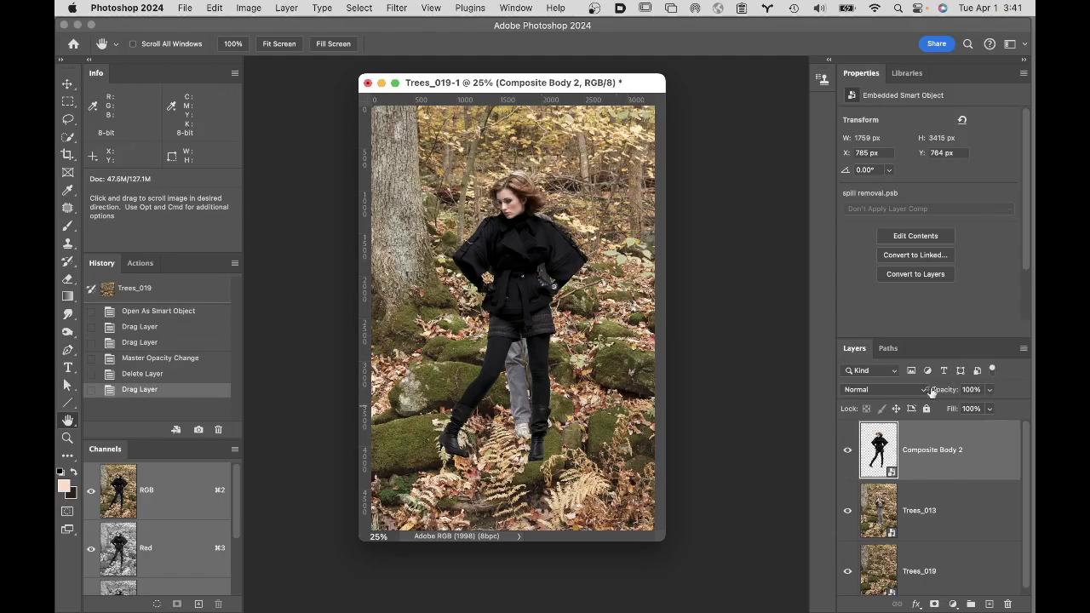
# Step: Lower the Composite Body 2 layer's opacity to 57% and move it to about X 849, Y 476 px, over the color-chart figure
pyautogui.moveTo(934, 389); pyautogui.dragTo(913, 389)
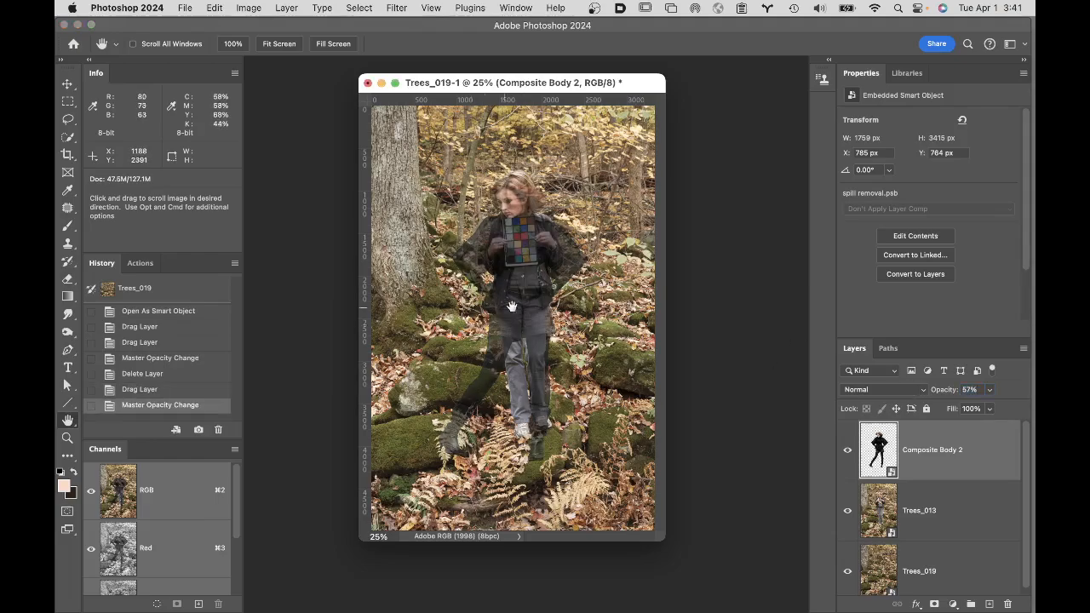
pyautogui.press('v')
pyautogui.moveTo(525, 308); pyautogui.dragTo(531, 277)
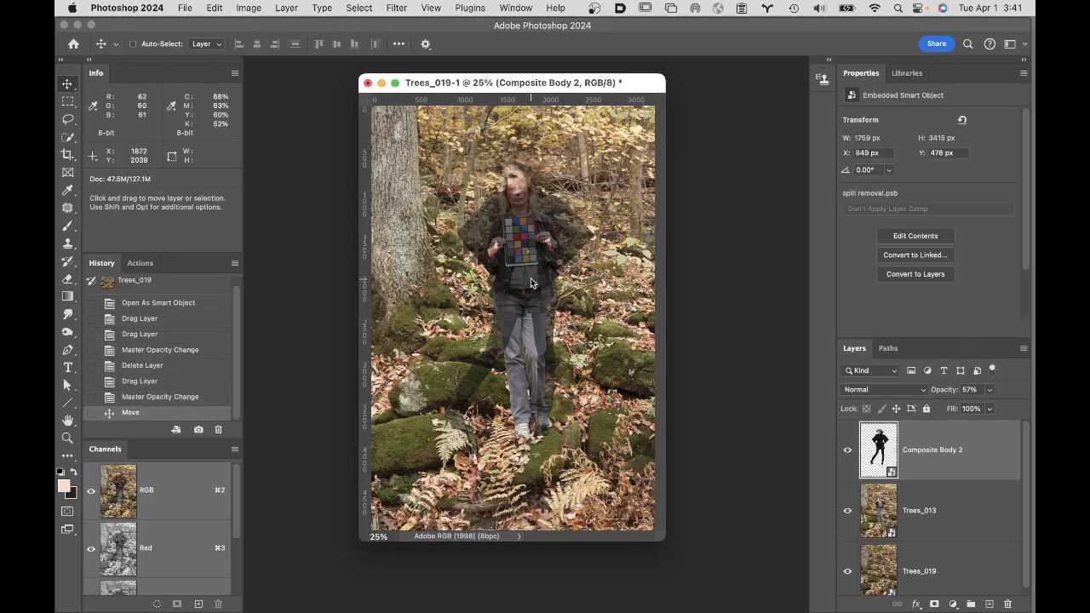
# Step: Try scaling the Composite Body 2 layer proportionally to about 96.65% with Free Transform, and cancel the transform
pyautogui.click(527, 177)
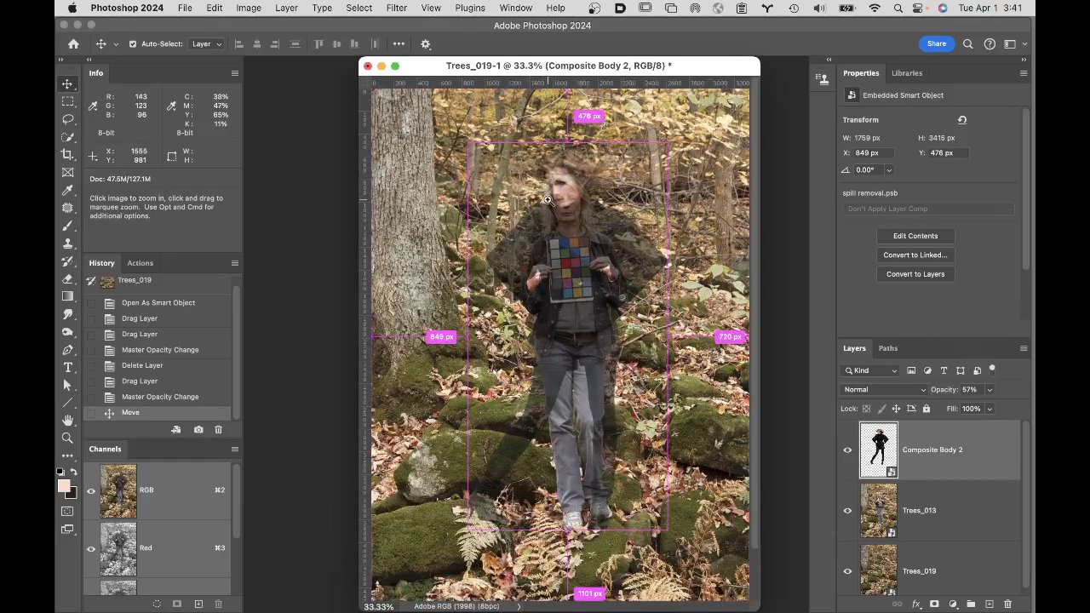
pyautogui.click(527, 177)
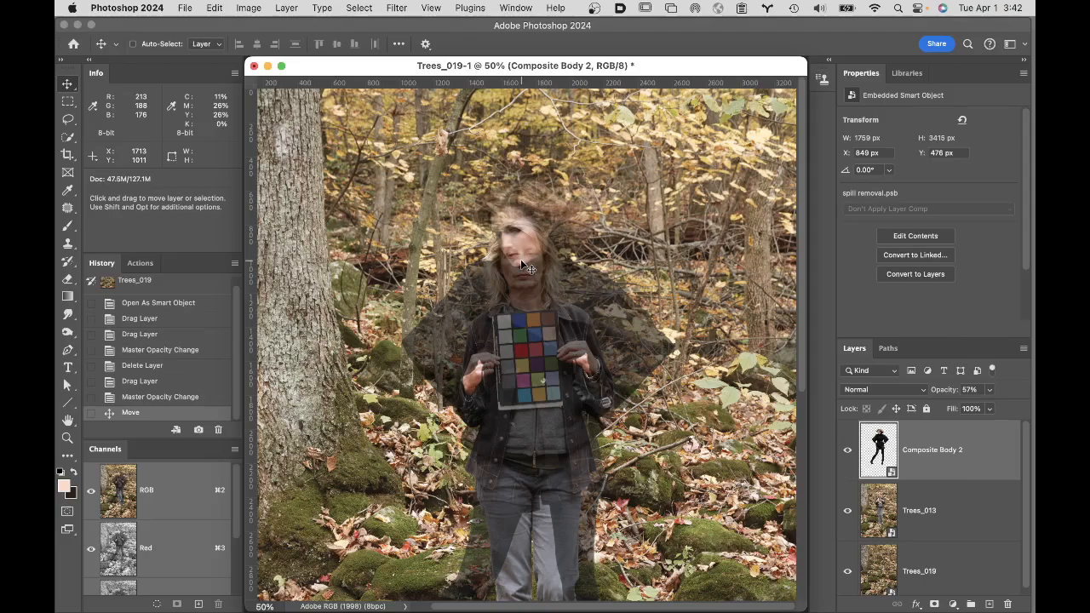
pyautogui.press('super+t')
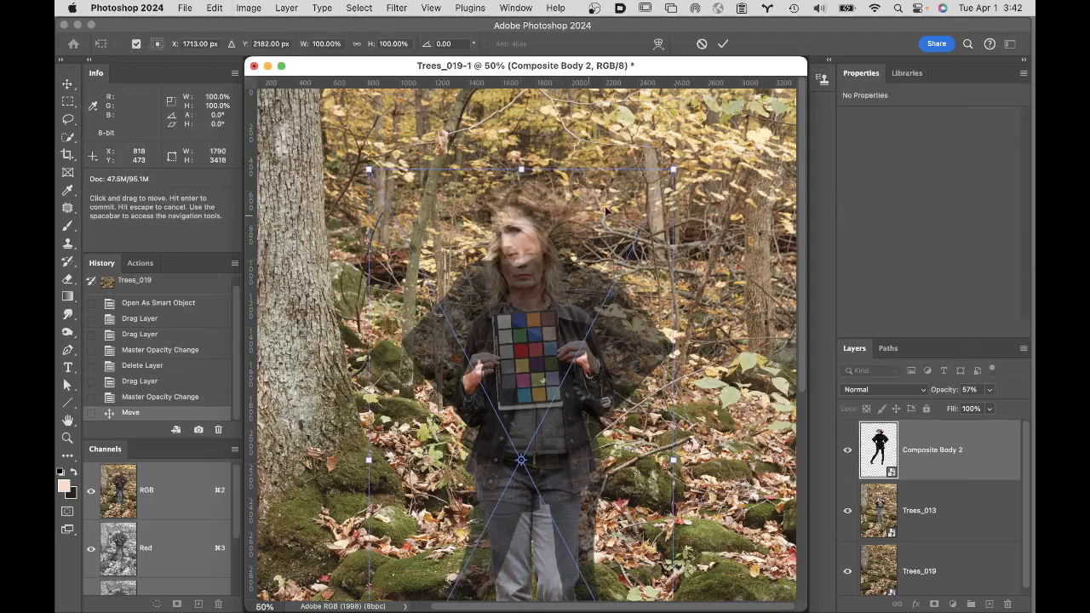
pyautogui.click(358, 45)
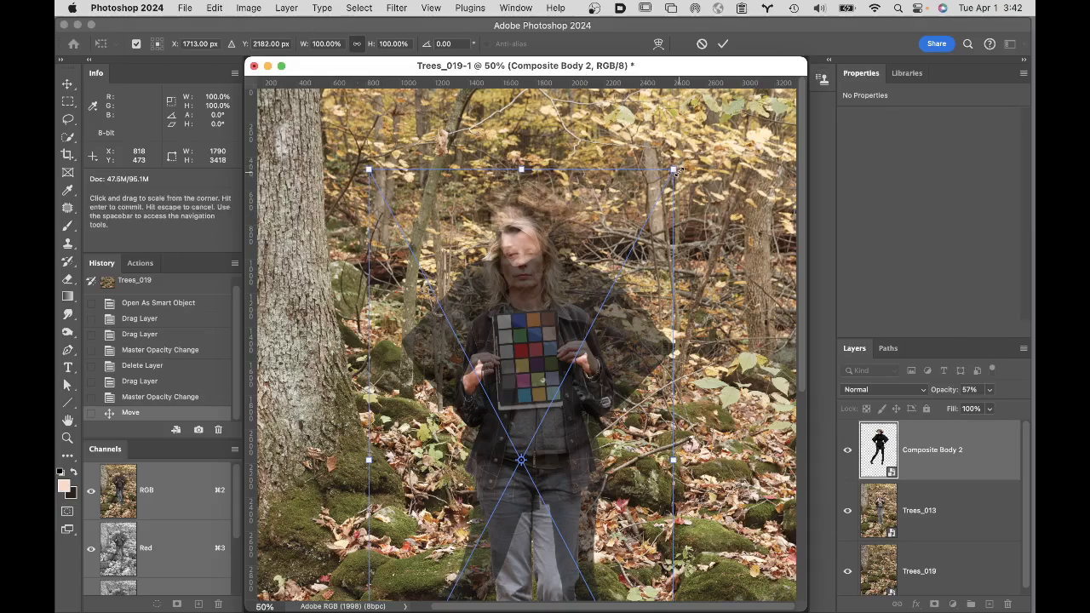
pyautogui.moveTo(673, 169)
pyautogui.mouseDown()
pyautogui.moveTo(689, 149)
pyautogui.moveTo(628, 211)
pyautogui.moveTo(662, 186)
pyautogui.mouseUp()
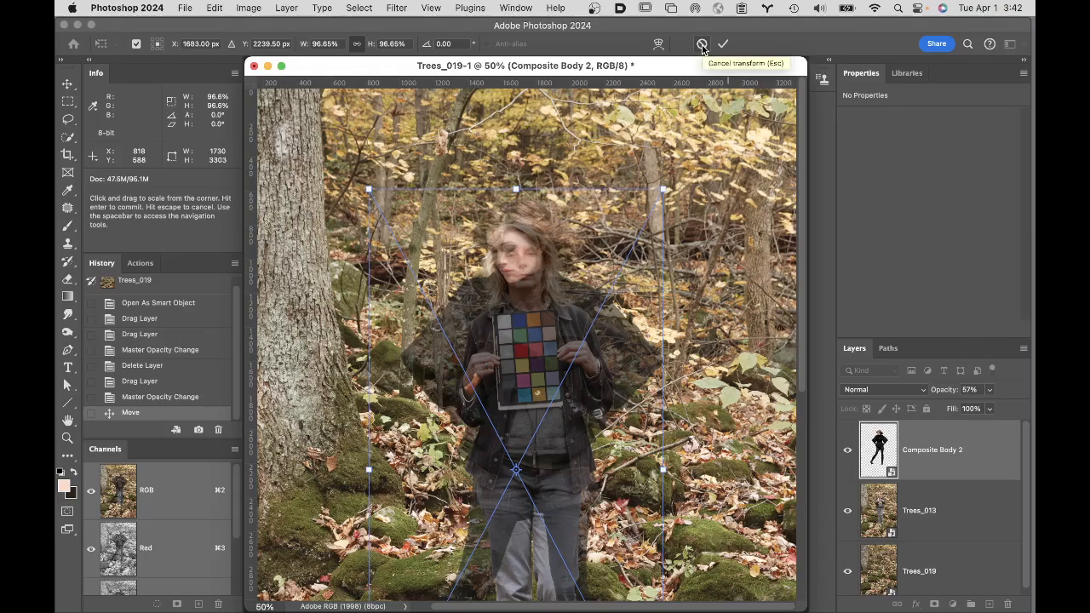
pyautogui.click(702, 46)
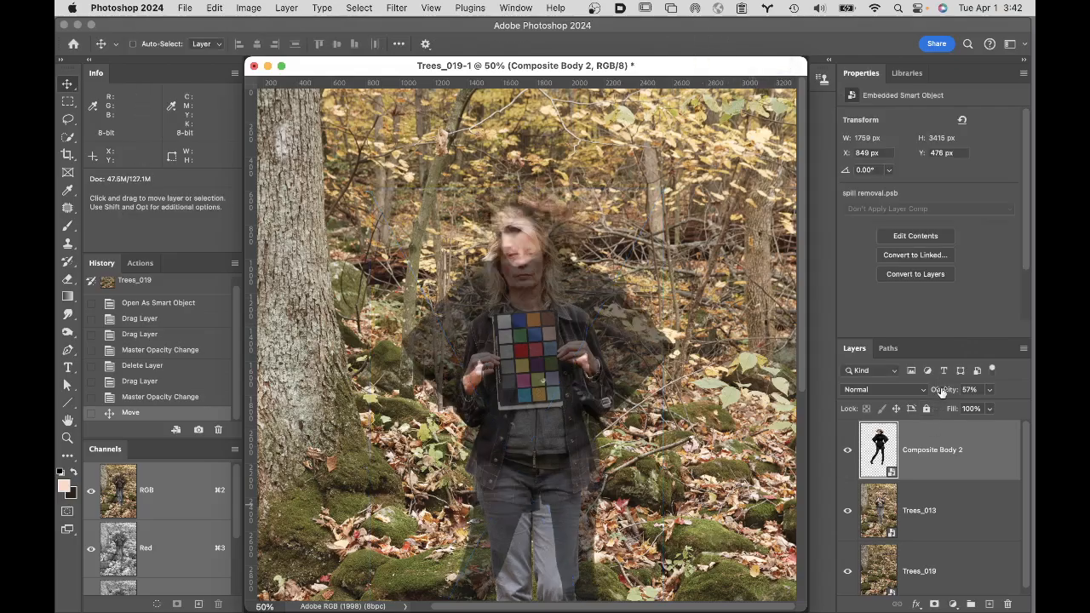
# Step: Restore the Composite Body 2 layer's opacity to 100% and delete the Trees_013 layer
pyautogui.moveTo(942, 389); pyautogui.dragTo(1034, 385)
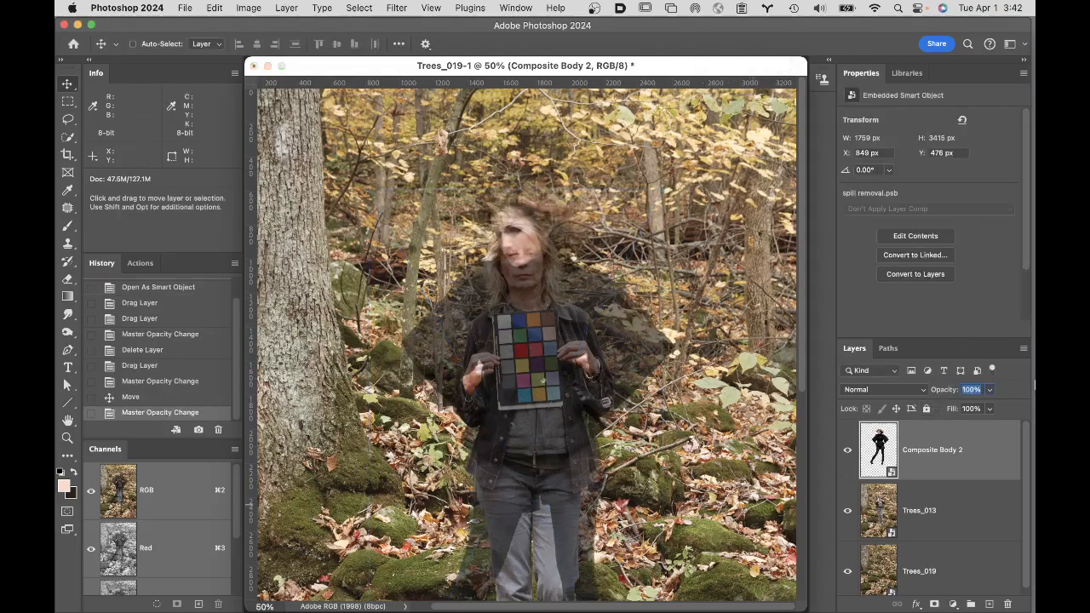
pyautogui.click(972, 515)
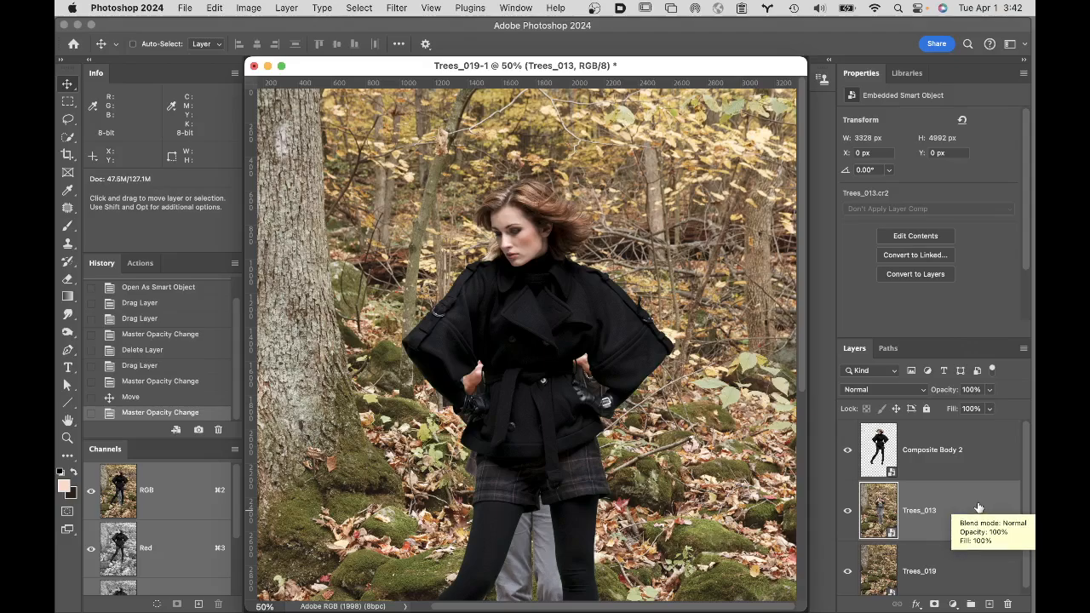
pyautogui.moveTo(978, 507); pyautogui.dragTo(1008, 603)
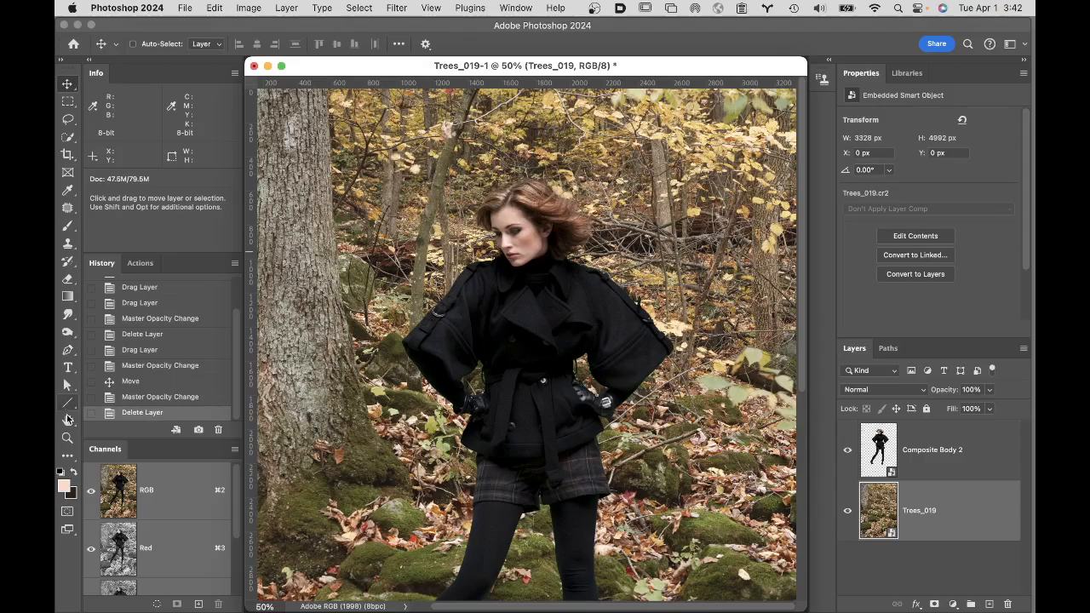
pyautogui.doubleClick(68, 420)
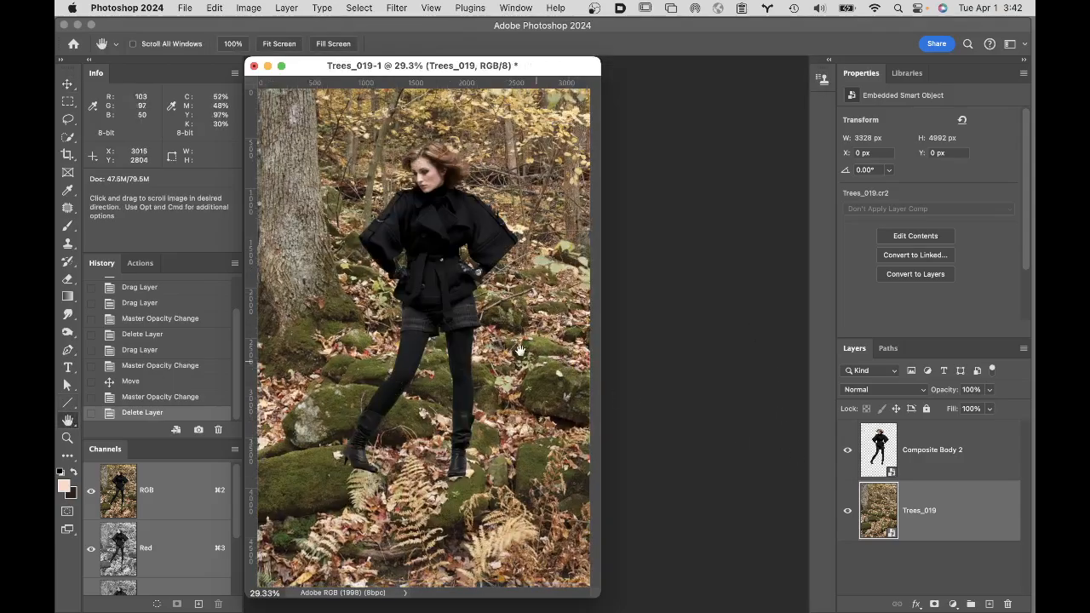
pyautogui.keyDown('super'); pyautogui.click(384, 400); pyautogui.keyUp('super')
pyautogui.keyDown('super'); pyautogui.click(454, 397); pyautogui.keyUp('super')
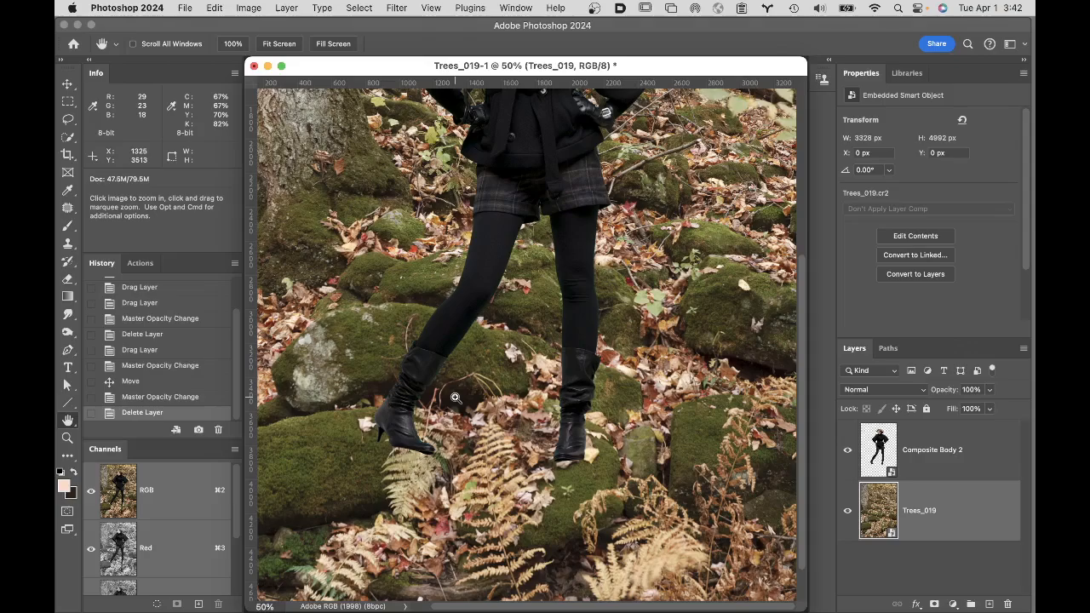
pyautogui.keyDown('super'); pyautogui.click(455, 396); pyautogui.keyUp('super')
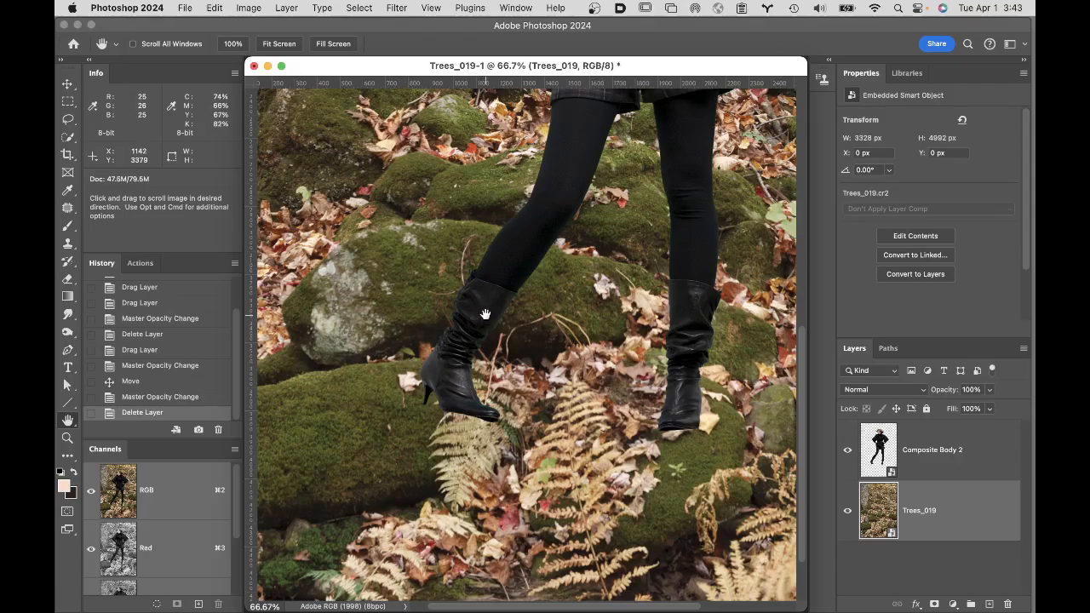
pyautogui.press('v')
pyautogui.moveTo(490, 307); pyautogui.dragTo(489, 285)
pyautogui.press('super+z')
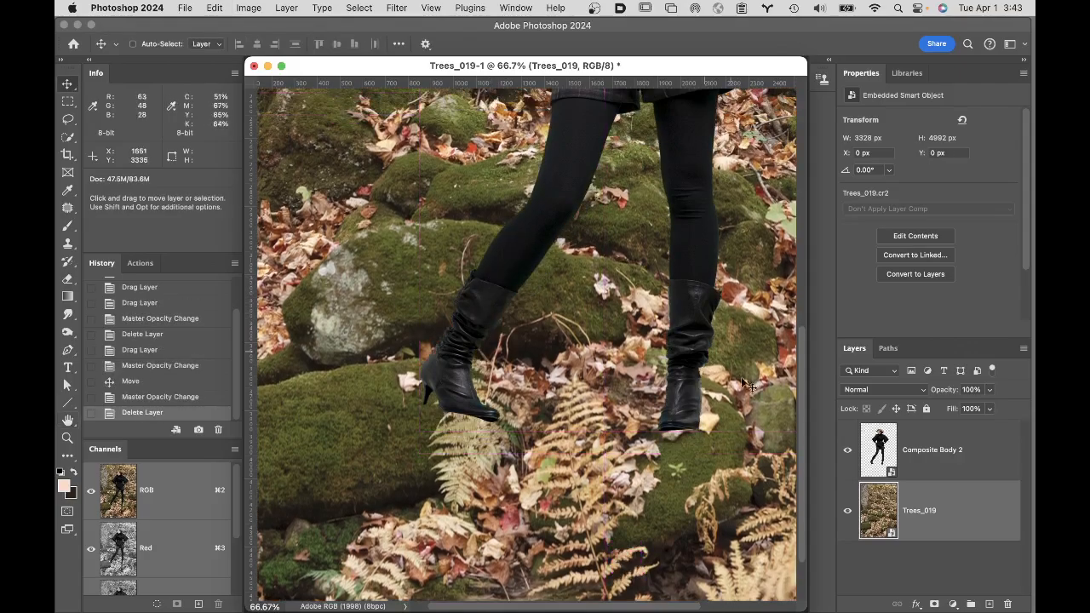
# Step: Move the Composite Body 2 layer up to about Y 278 px so the boots stand on the mossy rocks
pyautogui.click(984, 444)
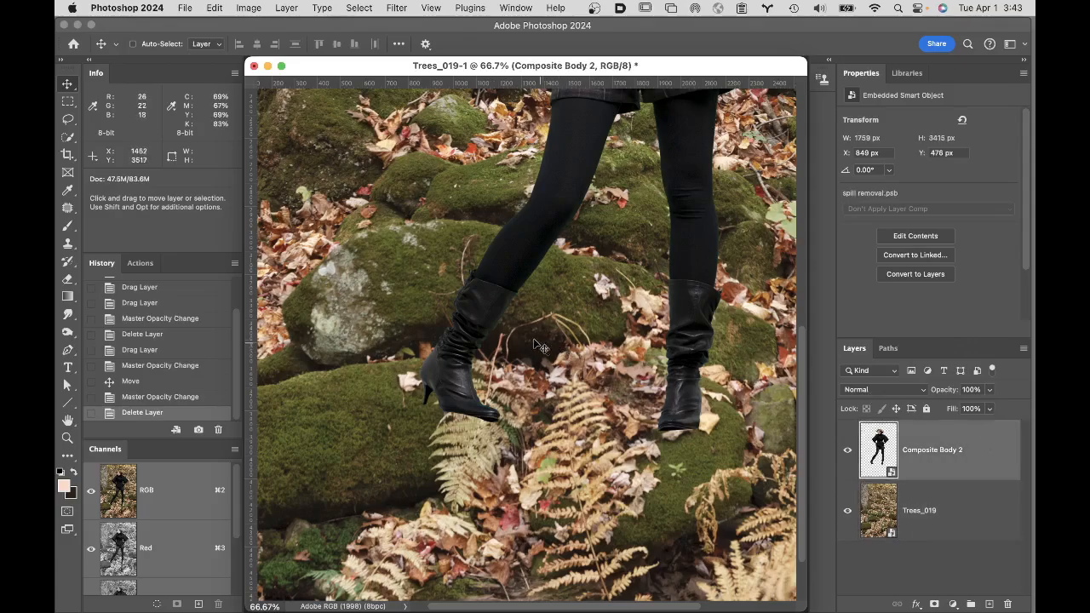
pyautogui.moveTo(512, 296); pyautogui.dragTo(508, 252)
pyautogui.press('Down')
pyautogui.press('Down')
pyautogui.press('Down')
pyautogui.press('Down')
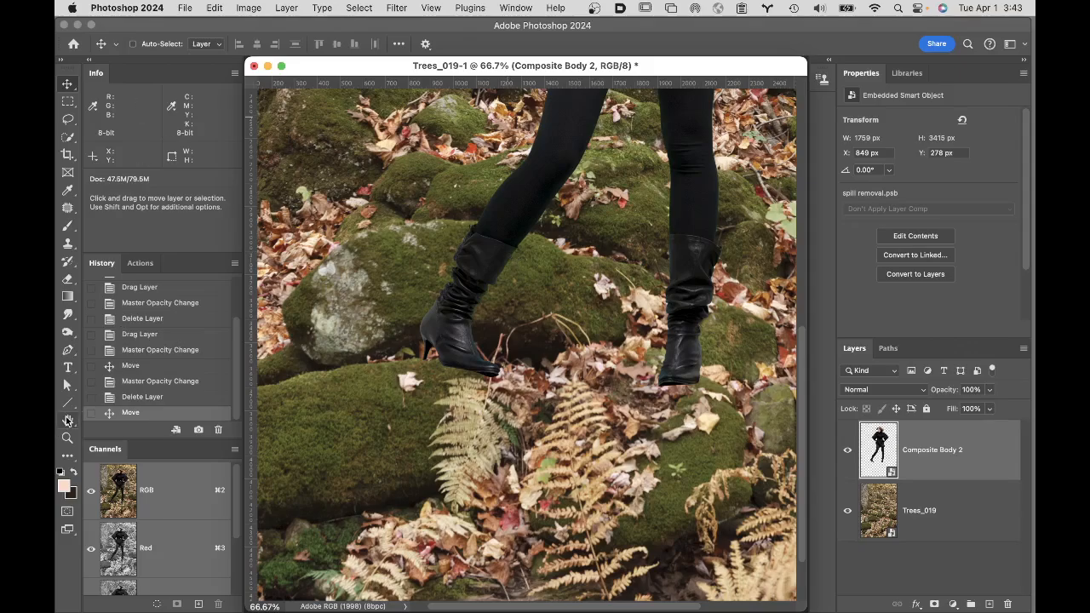
# Step: Save the composite as Trees_019-1.tif on Toss Volume in TIFF format, with no image compression and RLE layer compression
pyautogui.click(67, 421)
pyautogui.doubleClick(67, 420)
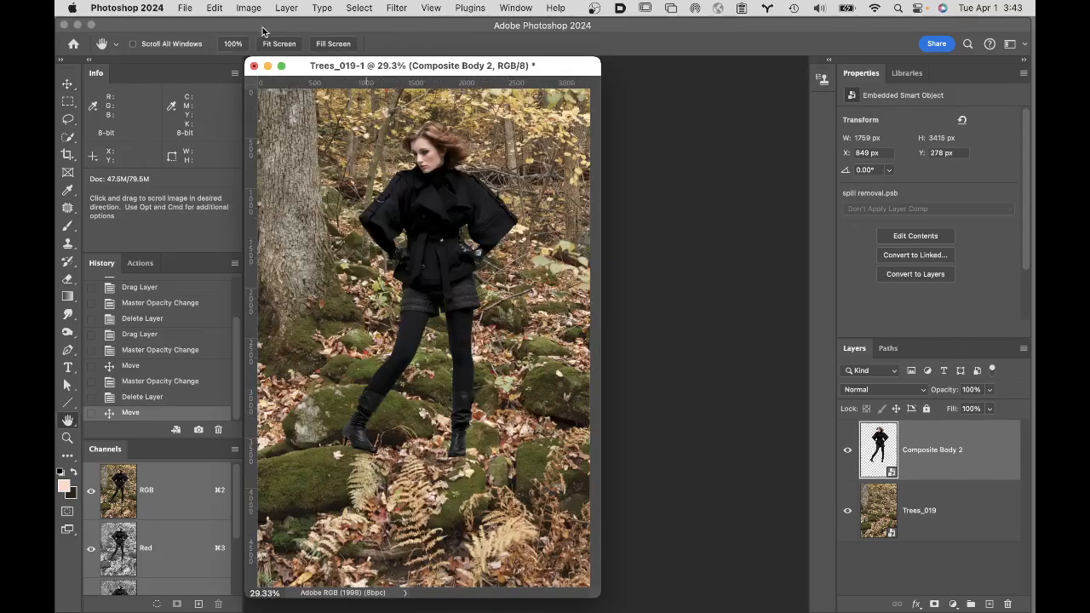
pyautogui.click(184, 8)
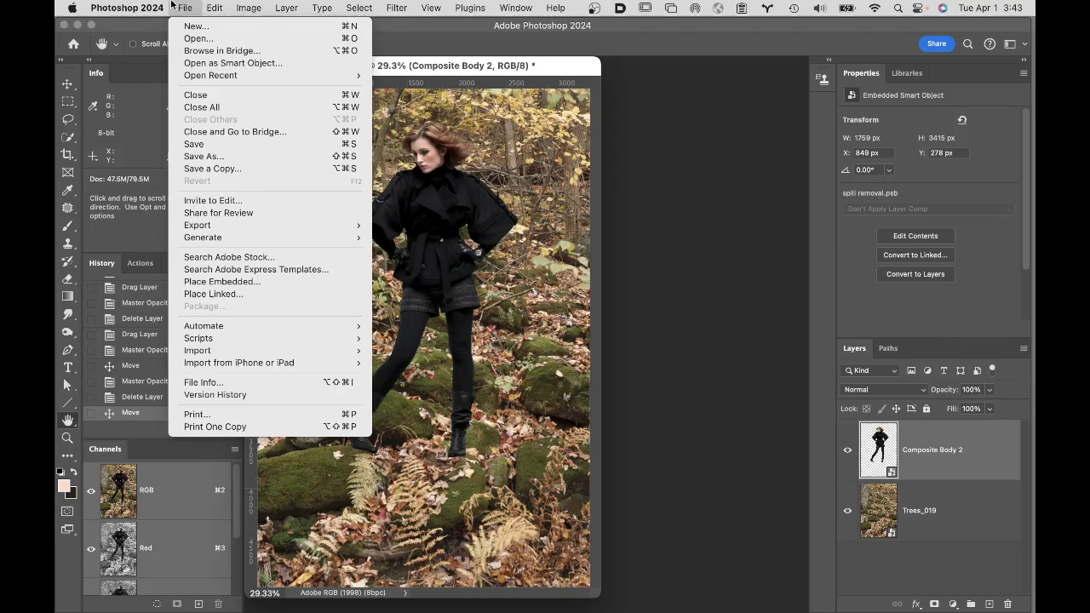
pyautogui.click(237, 158)
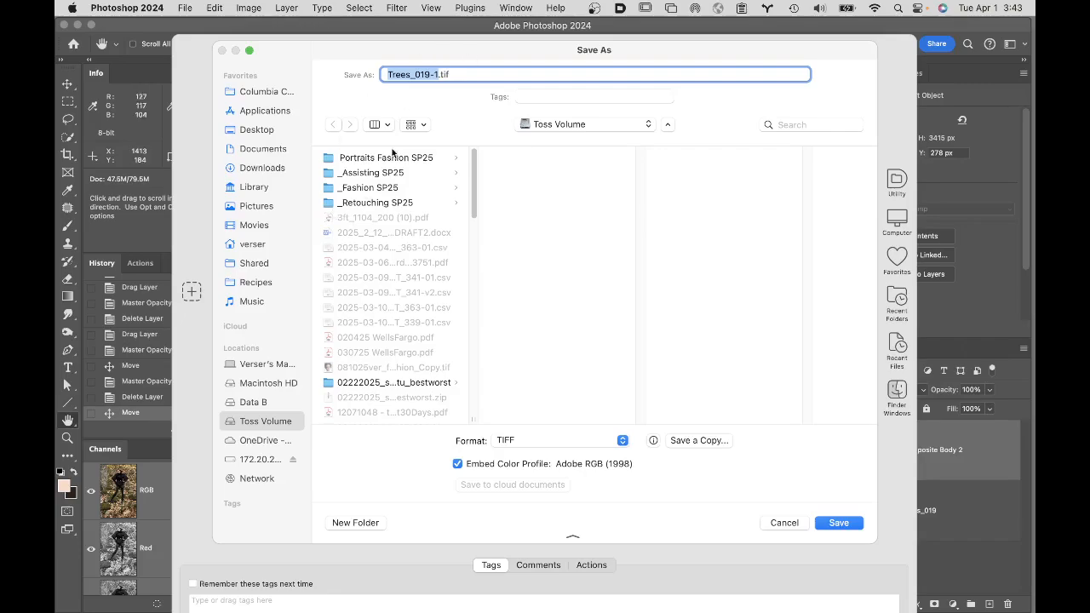
pyautogui.click(835, 522)
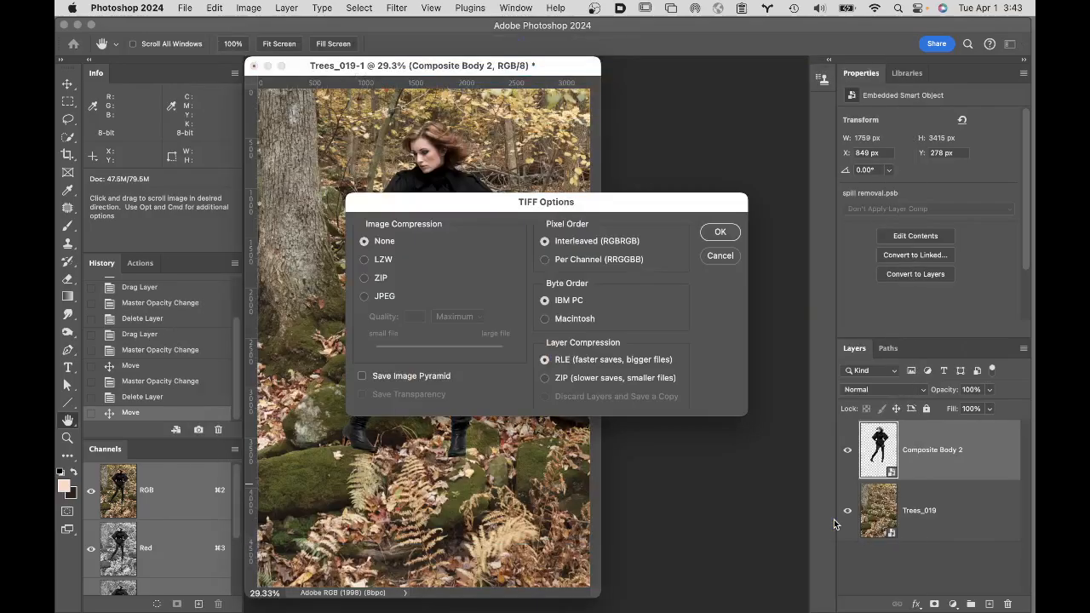
pyautogui.click(732, 232)
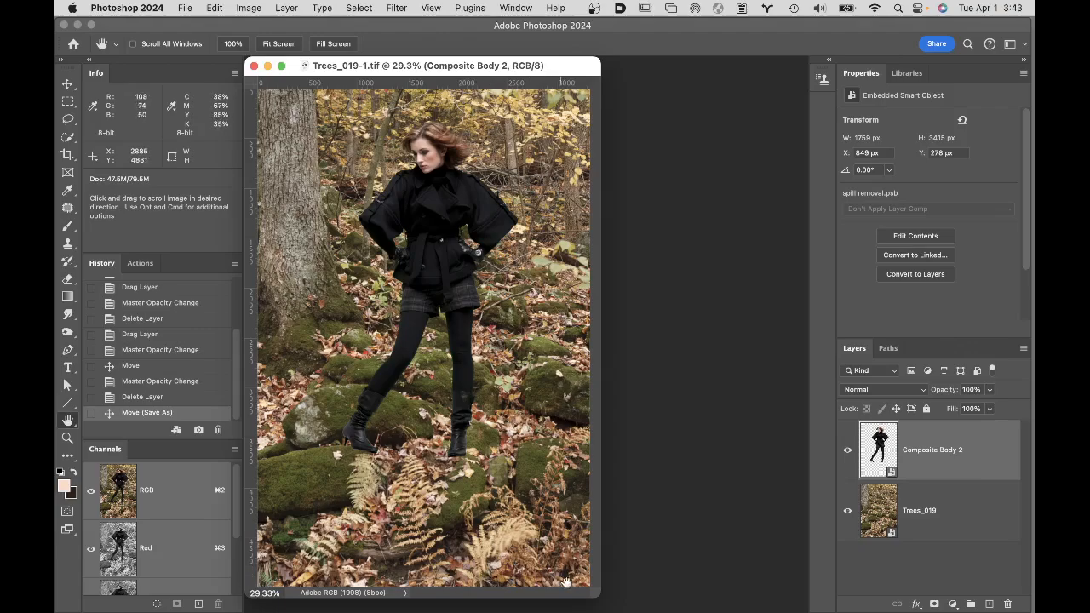
pyautogui.click(319, 596)
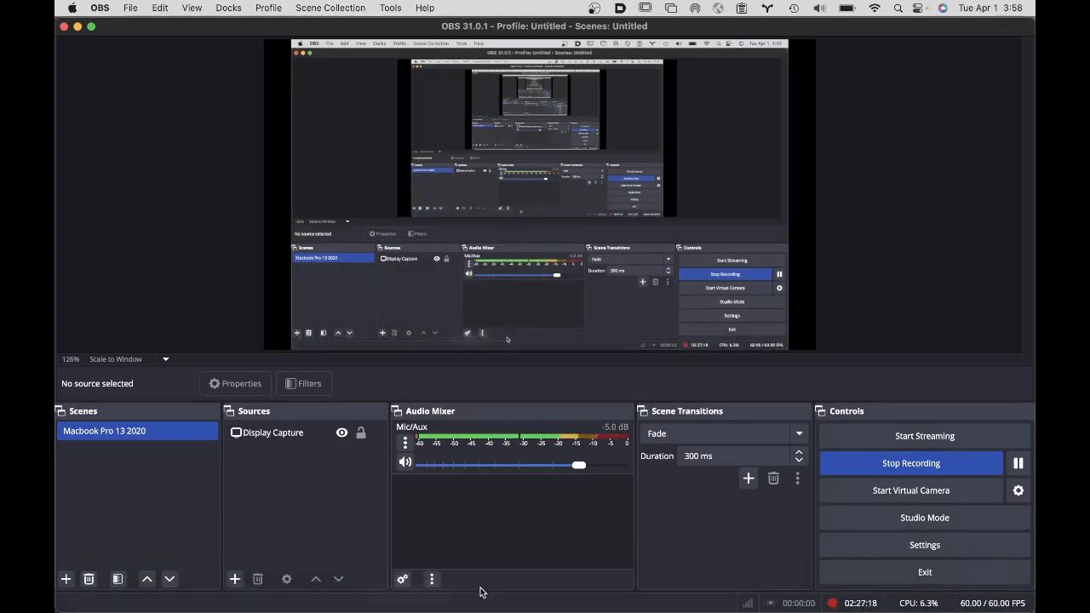
pyautogui.click(432, 596)
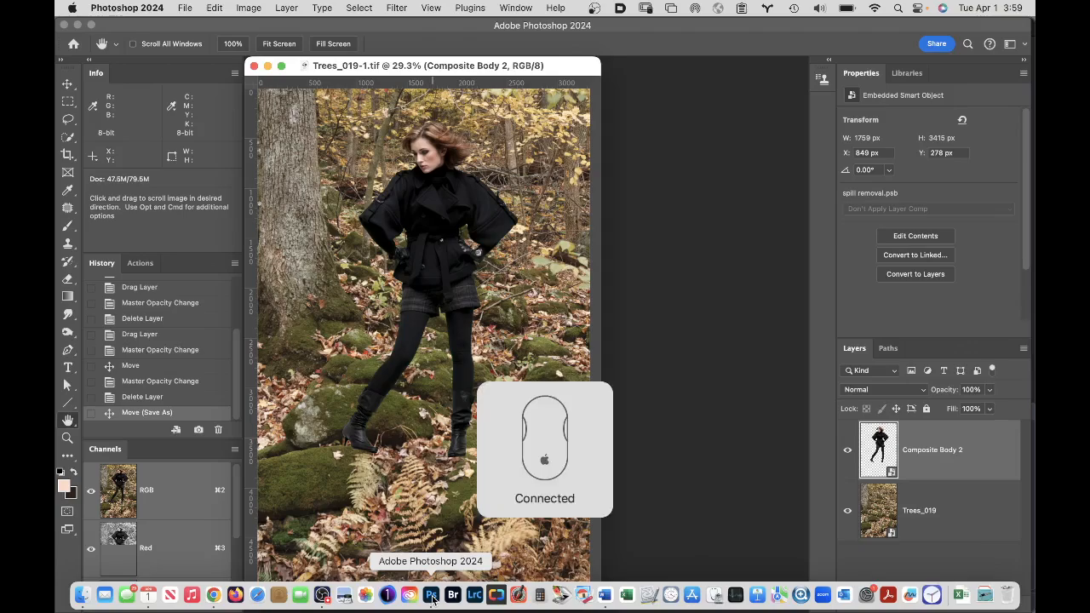
# Step: Create a new layer directly above Trees_019 and rename it "shadows 1"
pyautogui.click(961, 521)
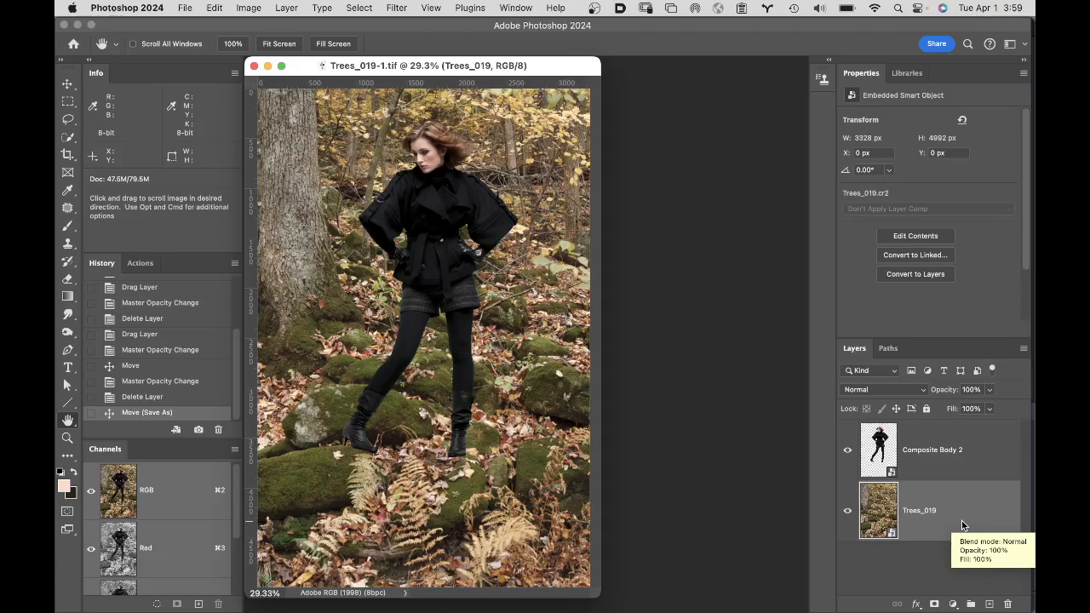
pyautogui.click(990, 604)
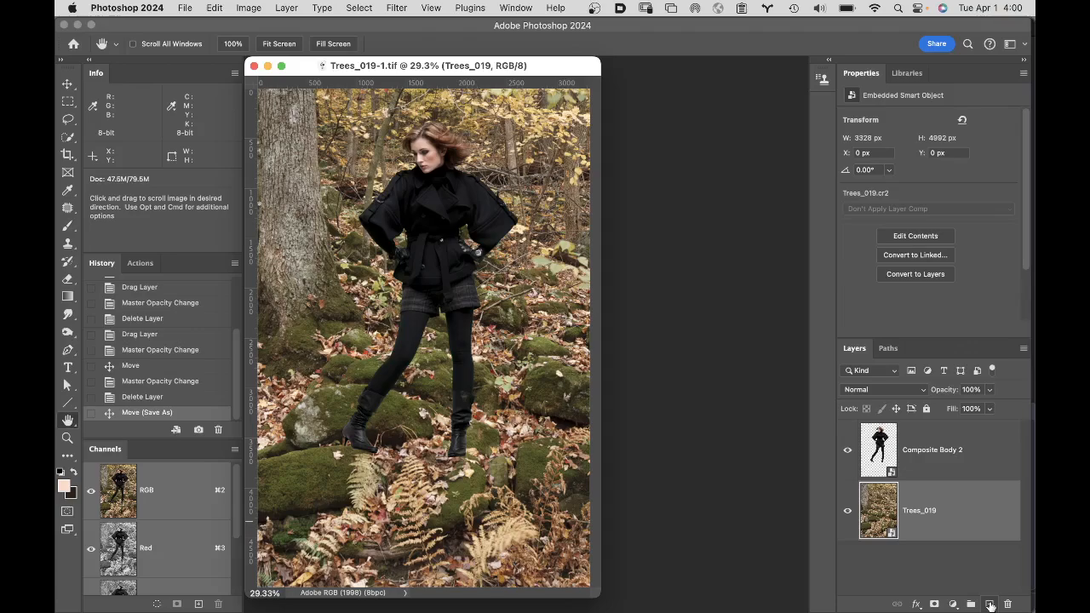
pyautogui.click(990, 605)
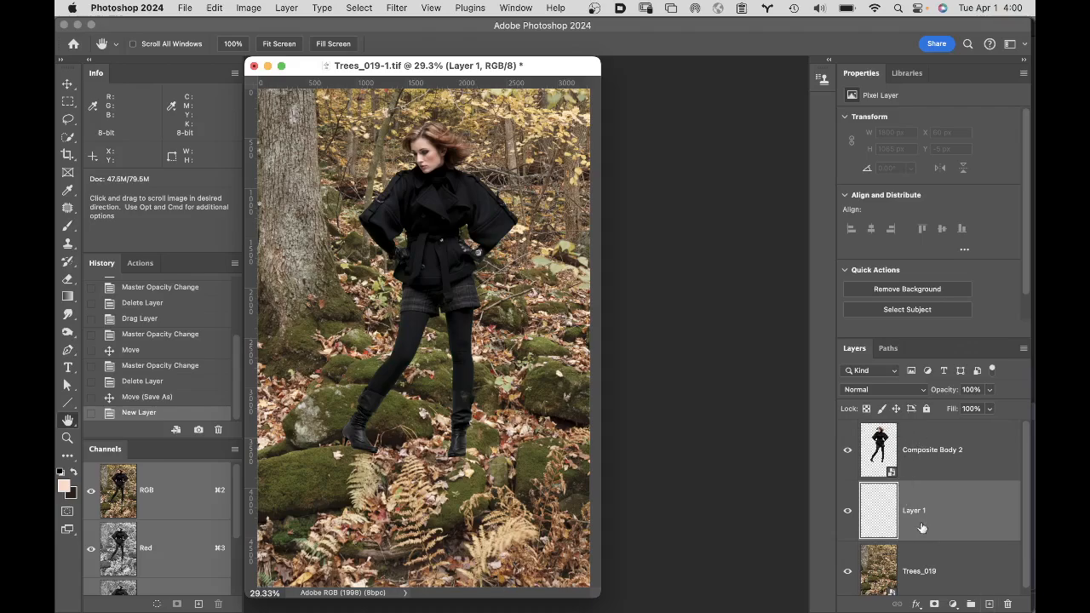
pyautogui.doubleClick(915, 510)
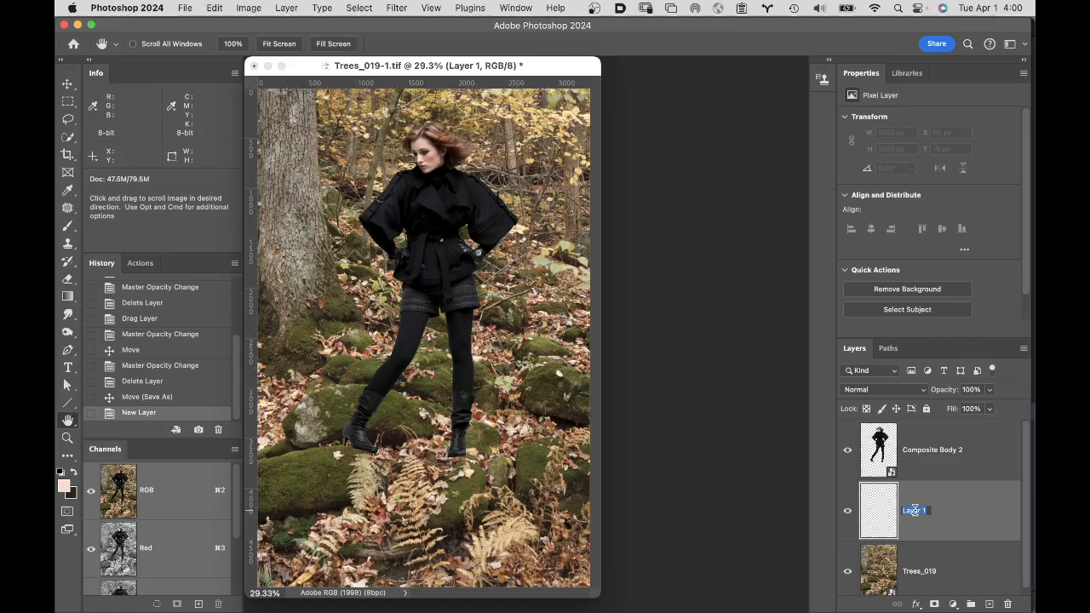
pyautogui.write('shadows')
pyautogui.write('d')
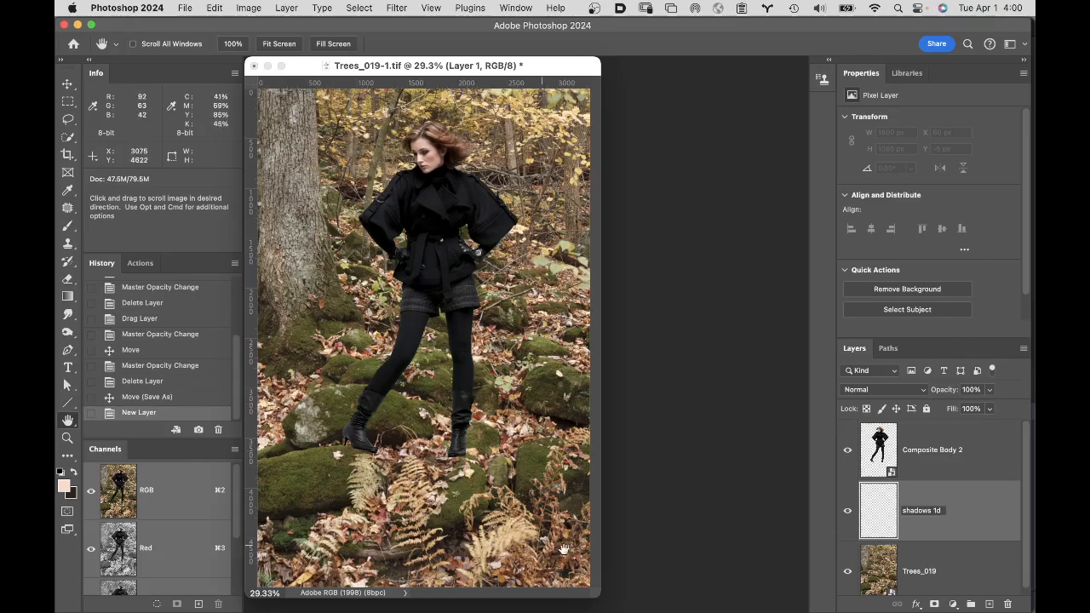
pyautogui.press('BackSpace')
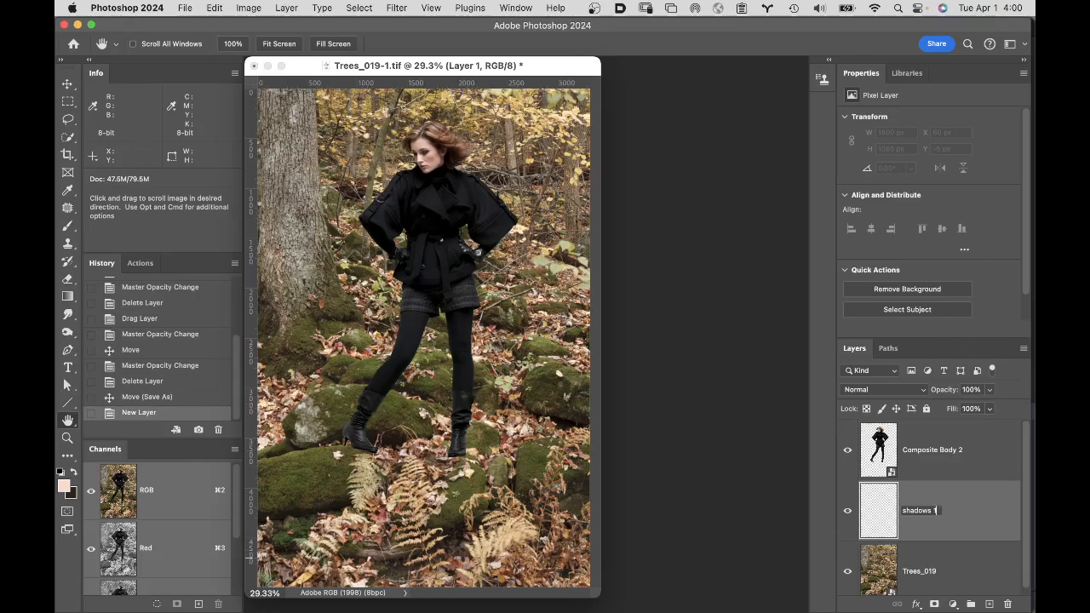
pyautogui.press('Return')
# Step: Reset the colours to black and white defaults and set up a soft Brush at 0% hardness and 100% opacity
pyautogui.press('d')
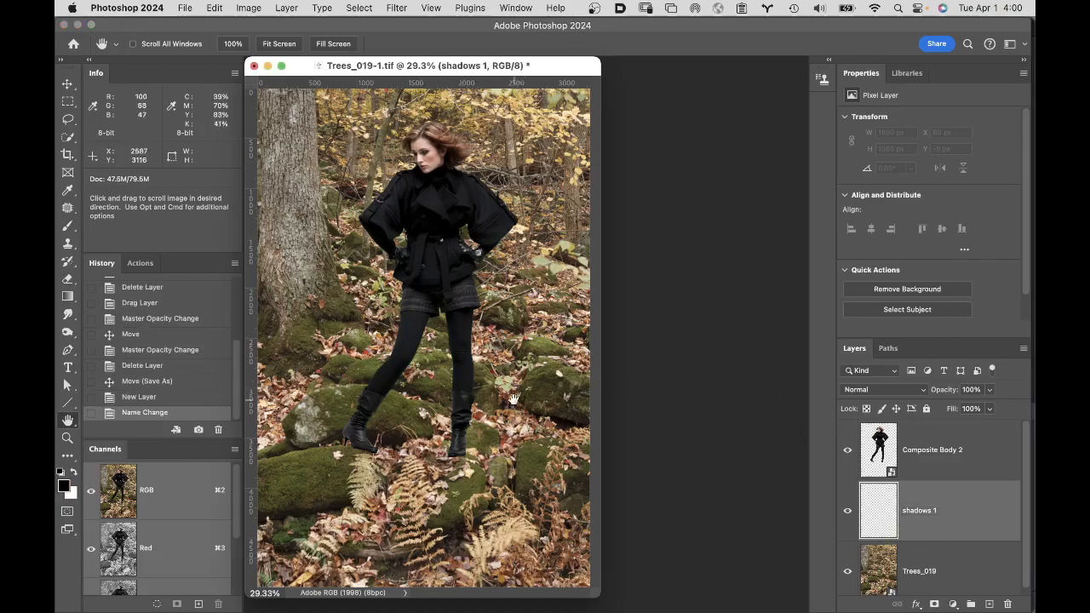
pyautogui.press('b')
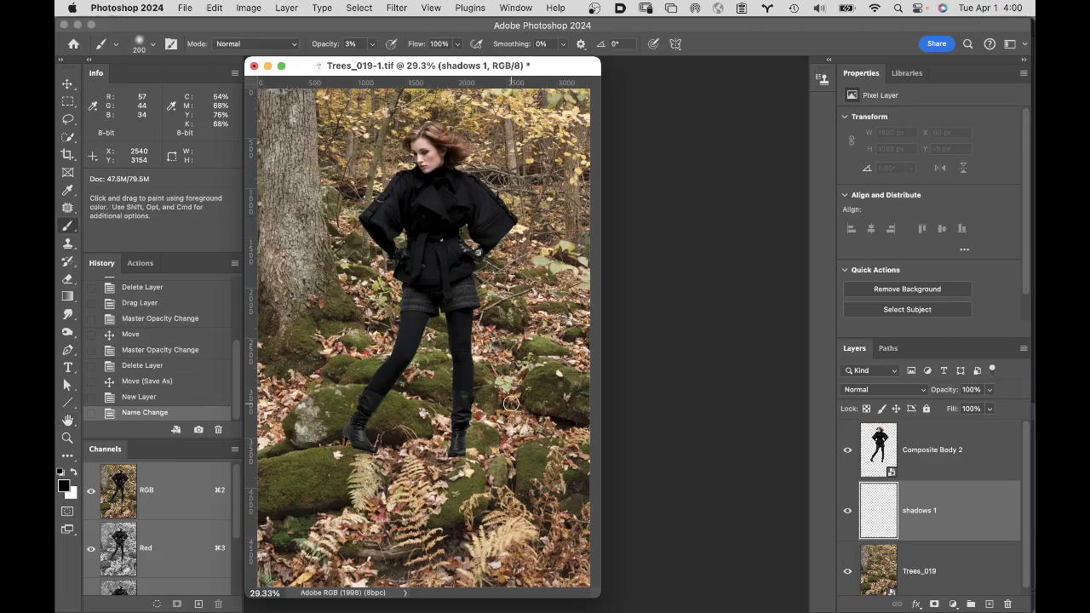
pyautogui.rightClick(69, 226)
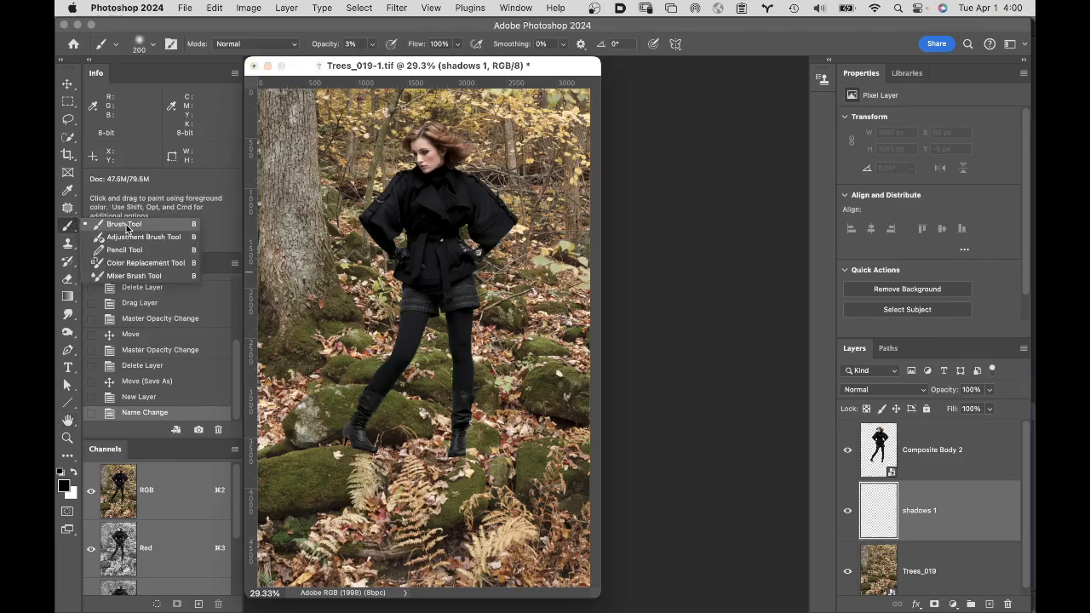
pyautogui.click(126, 227)
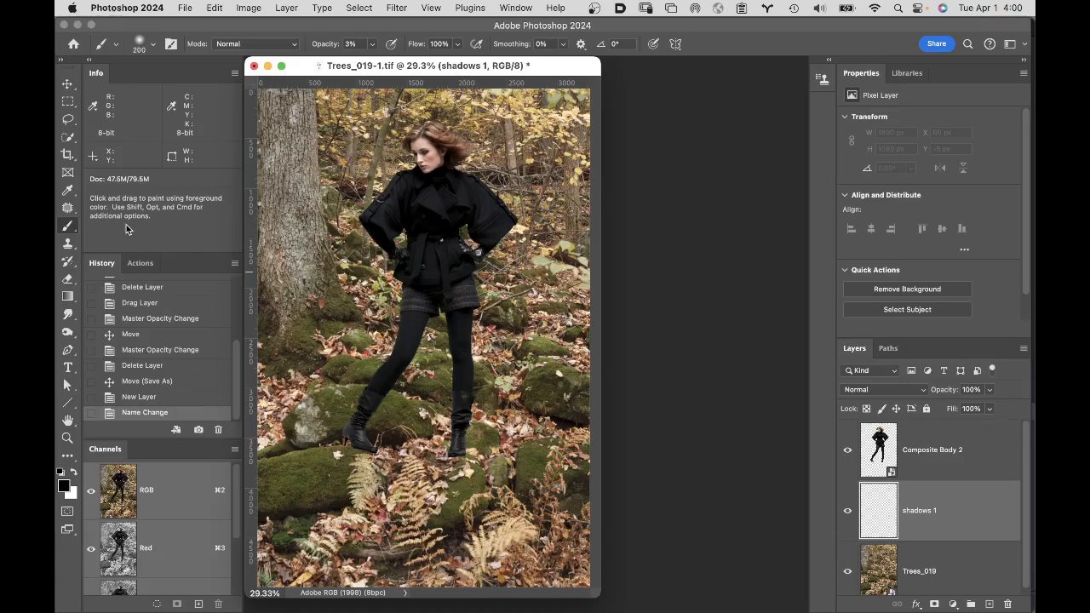
pyautogui.click(155, 49)
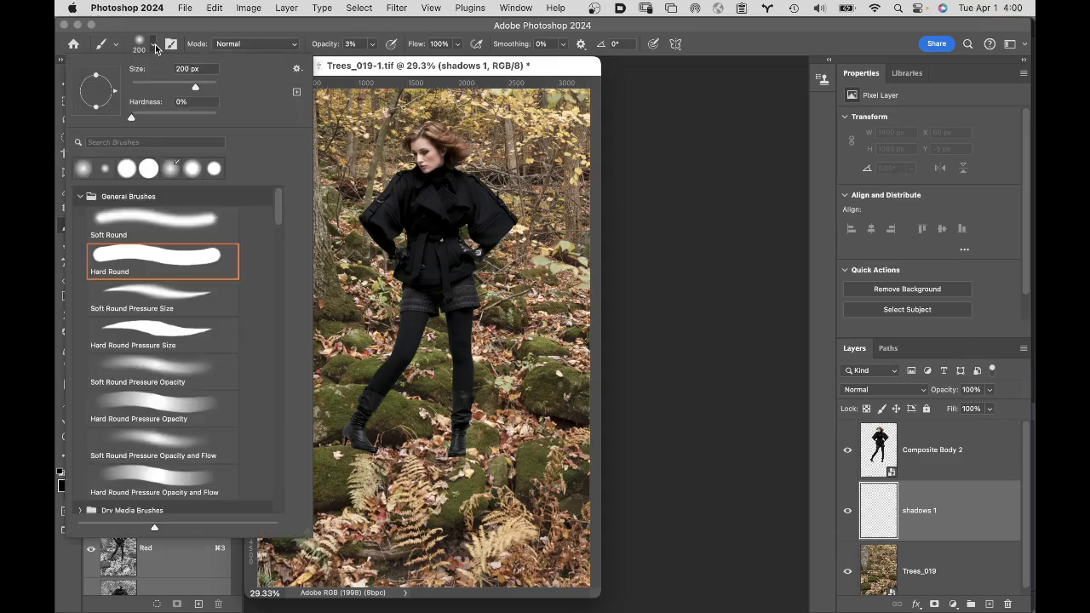
pyautogui.moveTo(131, 117); pyautogui.dragTo(111, 113)
pyautogui.click(172, 26)
pyautogui.moveTo(328, 48); pyautogui.dragTo(496, 60)
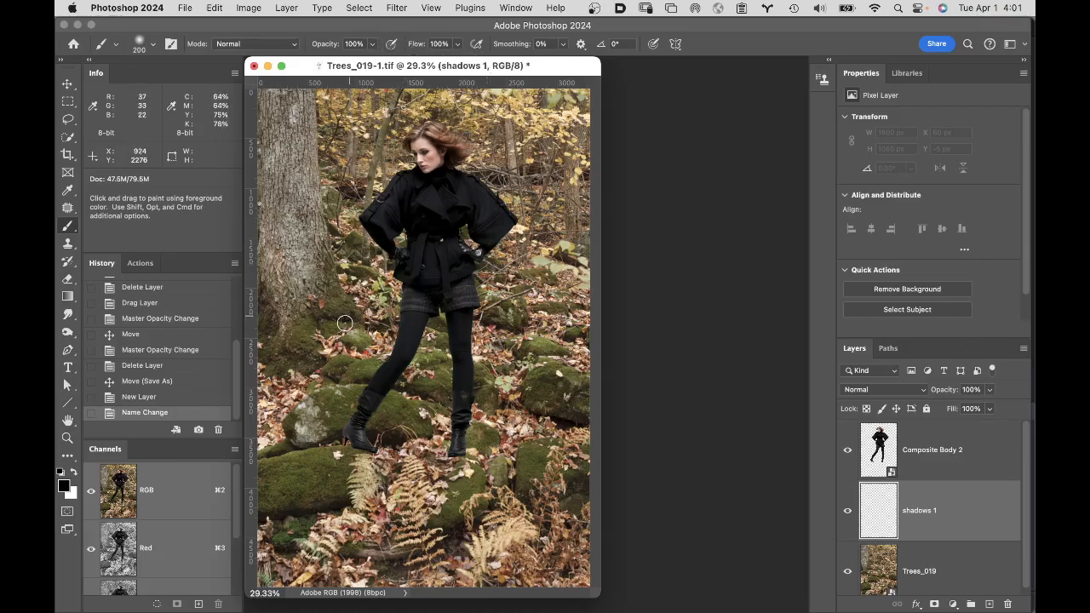
# Step: Try a 400 px black brush stroke across the legs on the shadows 1 layer, and undo it
pyautogui.press(']')
pyautogui.press(']')
pyautogui.press(']')
pyautogui.moveTo(309, 347); pyautogui.dragTo(704, 371)
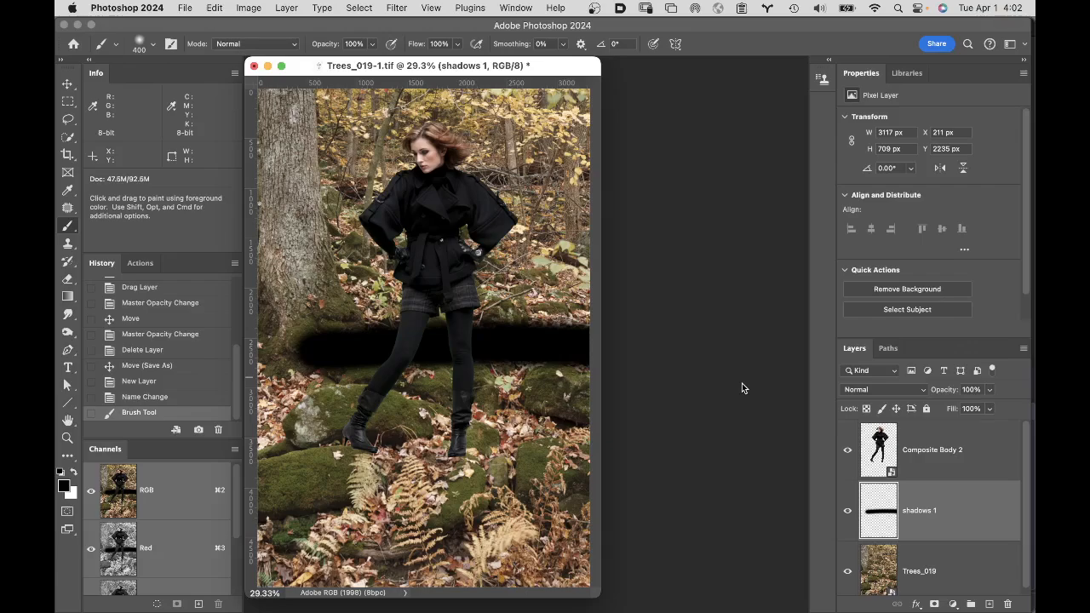
pyautogui.press('super+z')
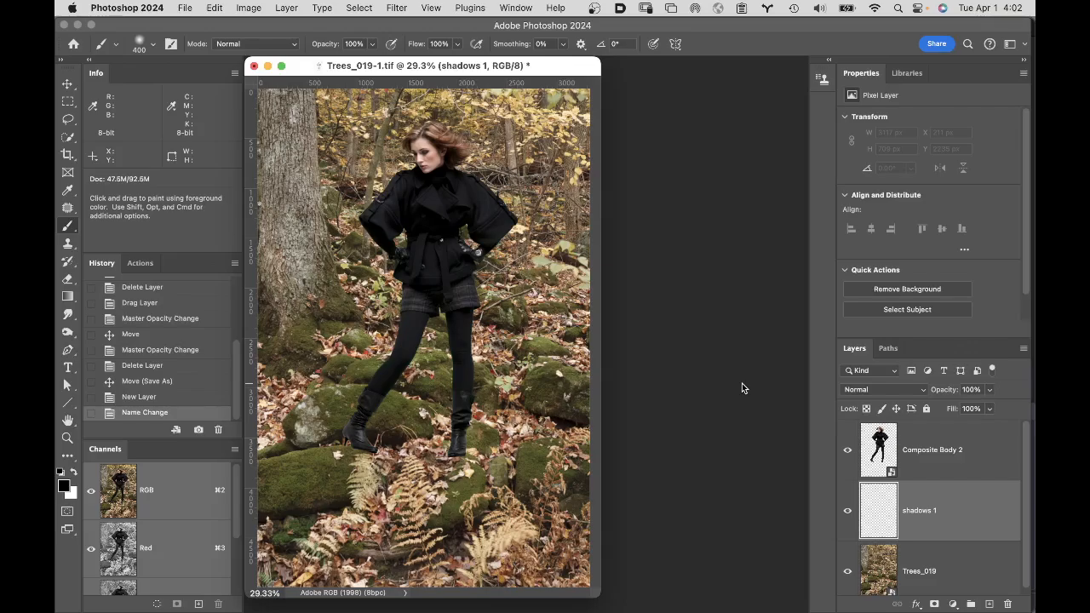
# Step: Activate the Gradient tool in Classic gradient mode for working around the boots
pyautogui.click(360, 442)
pyautogui.click(361, 436)
pyautogui.click(417, 372)
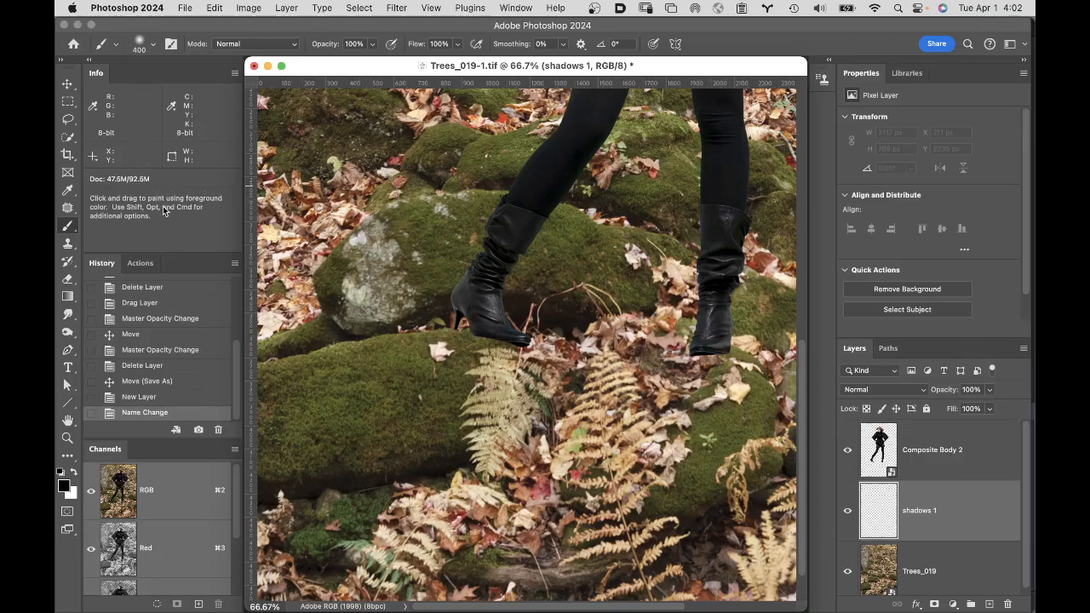
pyautogui.press('g')
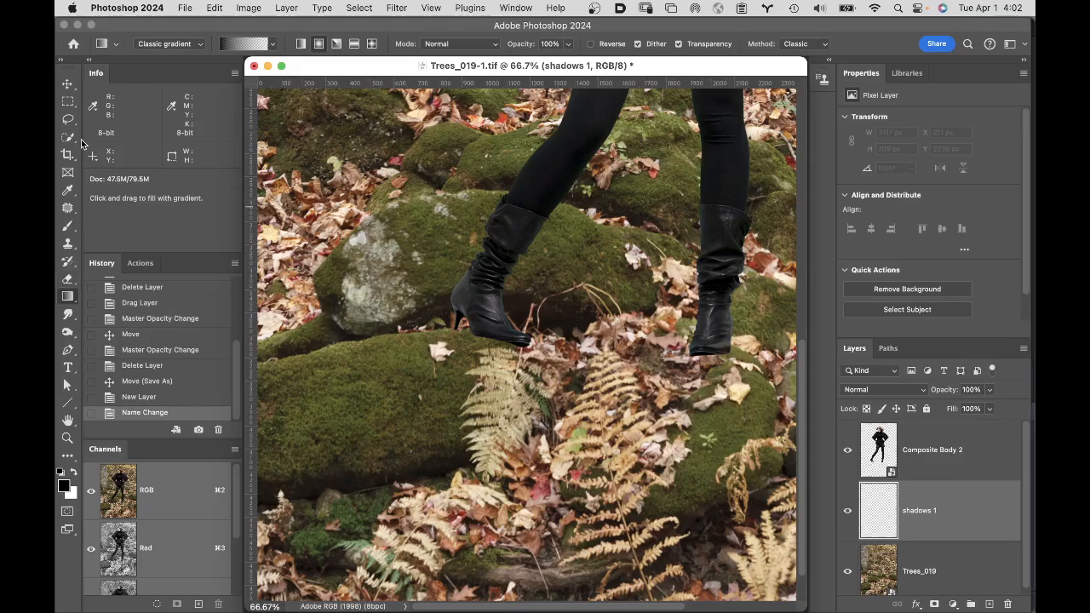
pyautogui.click(72, 301)
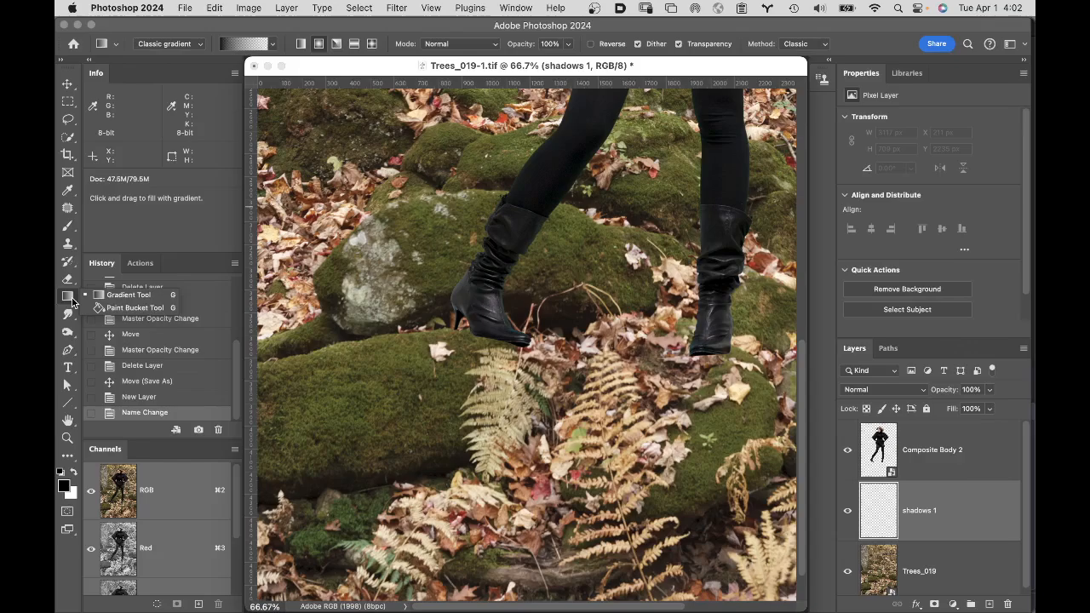
pyautogui.click(121, 308)
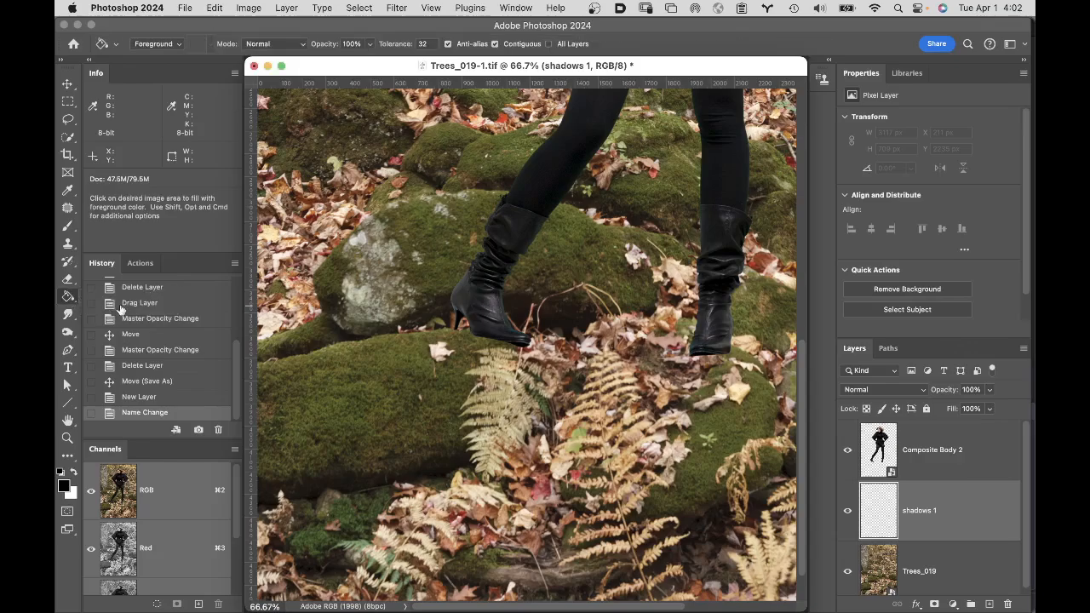
pyautogui.click(72, 296)
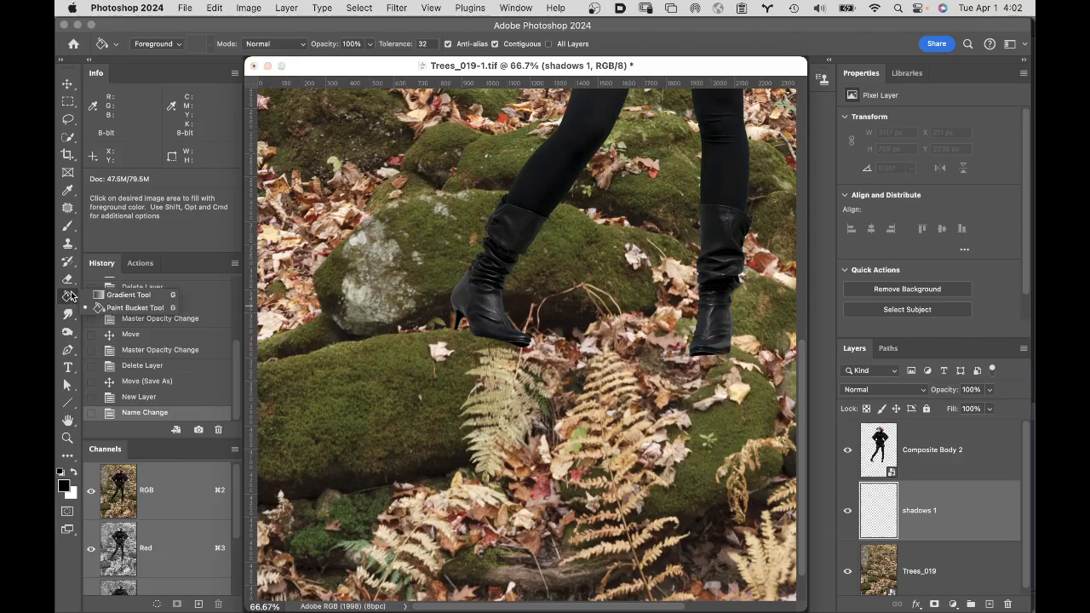
pyautogui.click(113, 295)
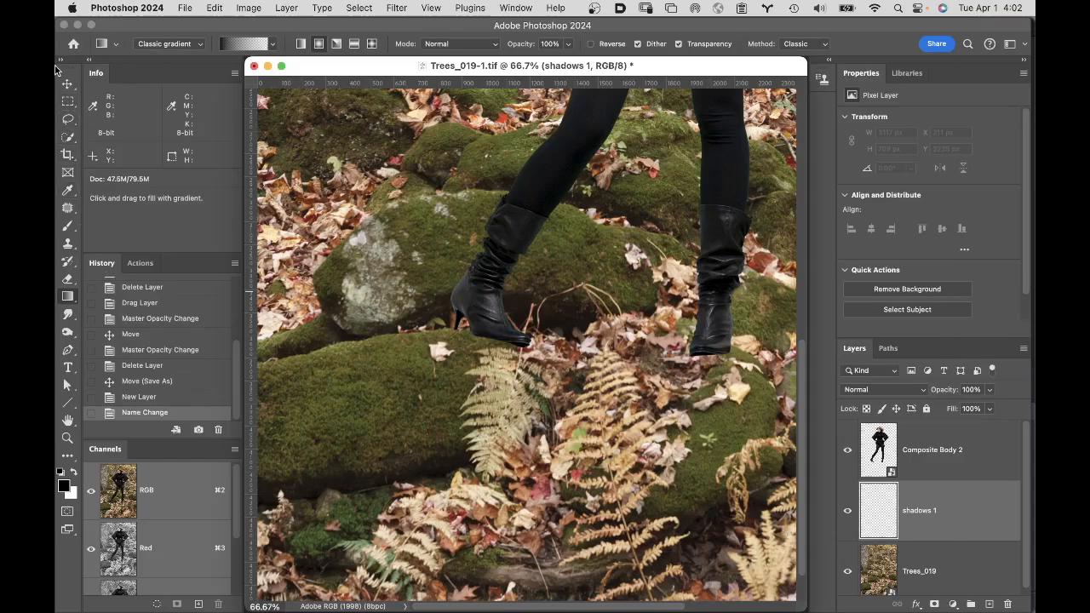
pyautogui.moveTo(412, 610)
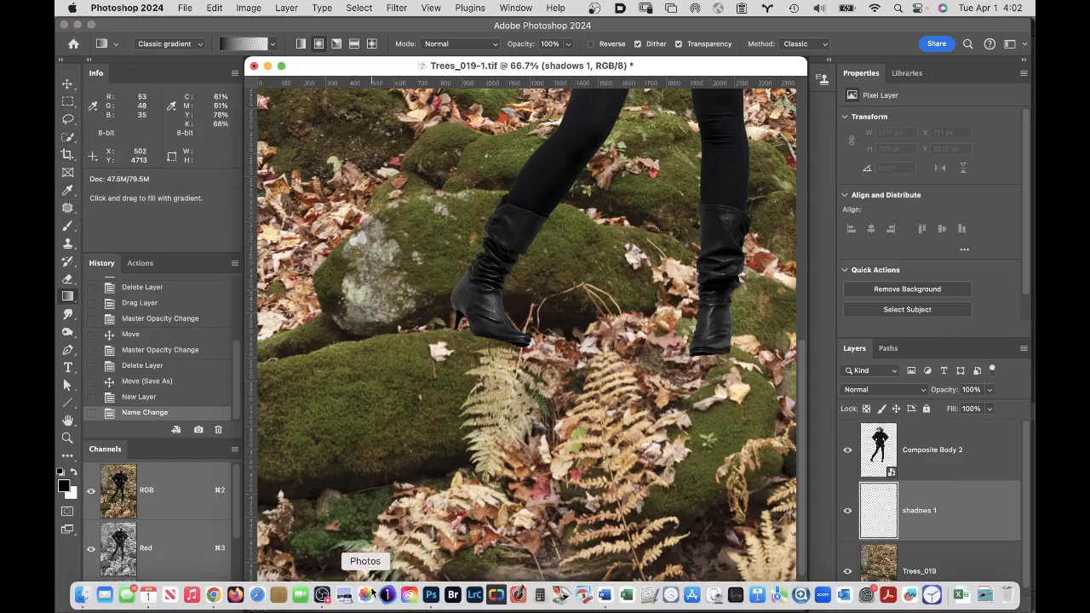
pyautogui.click(199, 48)
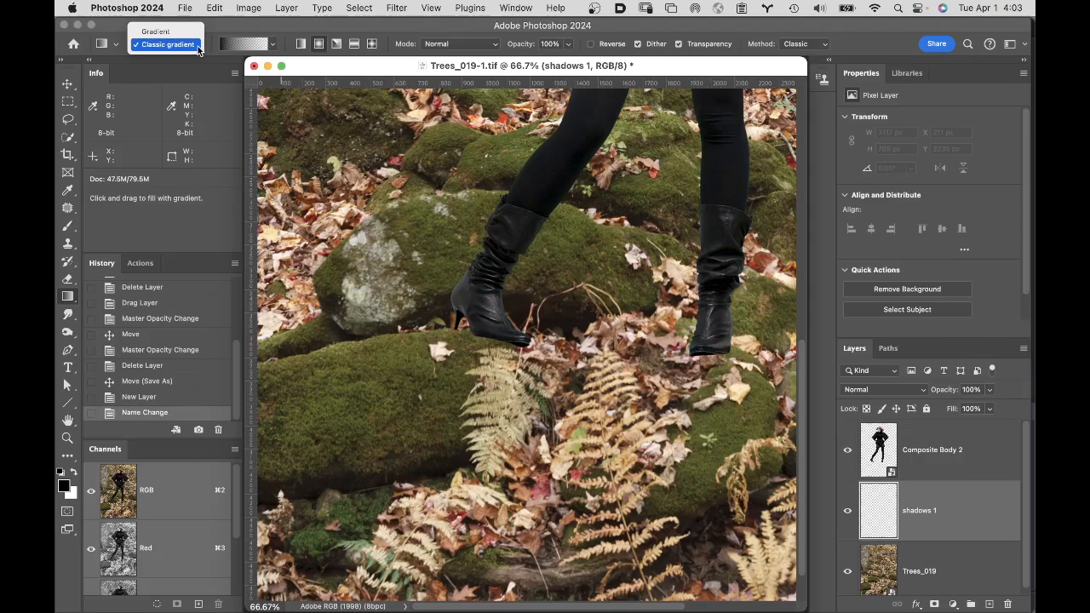
pyautogui.click(198, 47)
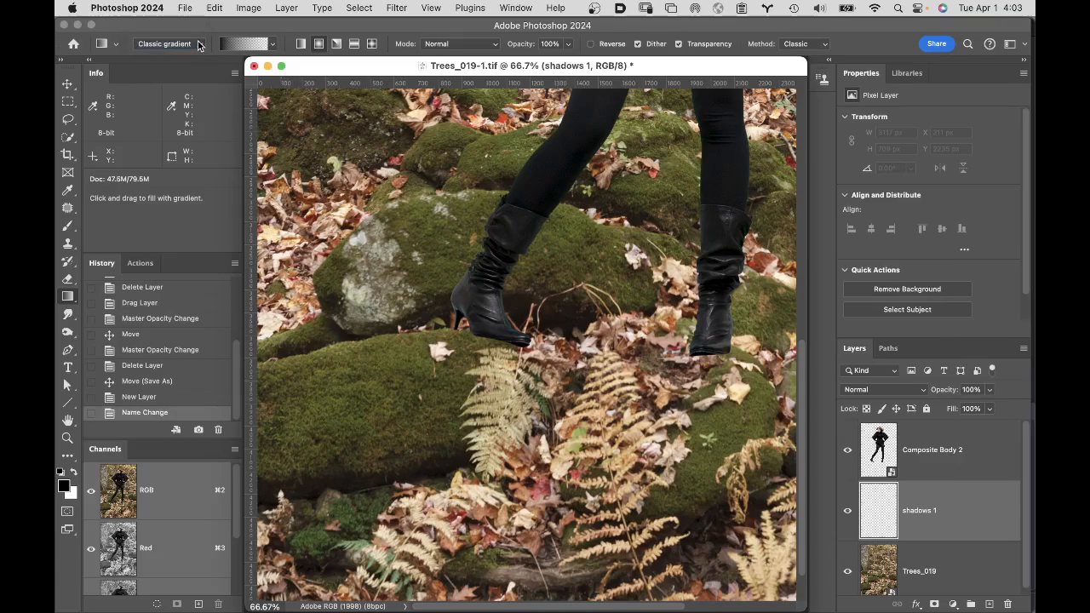
# Step: Examine the Basics gradient presets and how swapping the foreground and background colours affects them, restoring black as the foreground
pyautogui.click(273, 41)
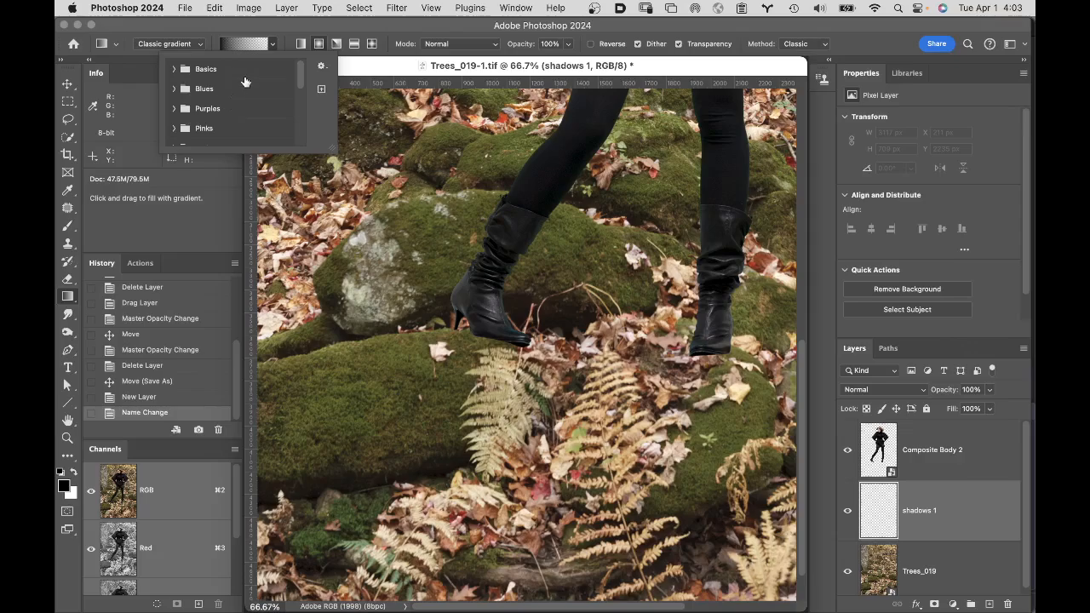
pyautogui.click(176, 70)
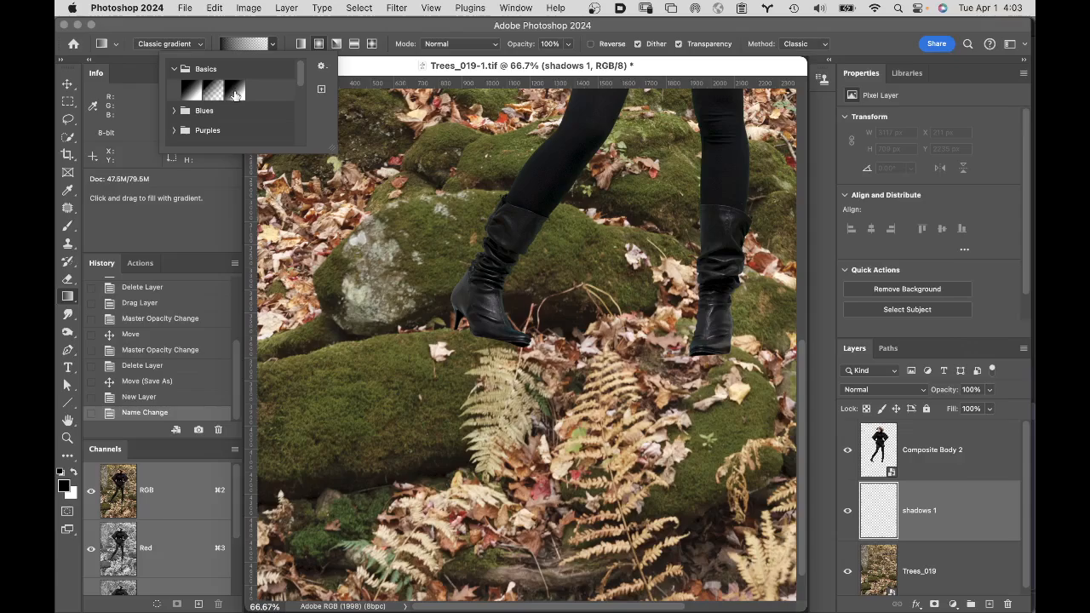
pyautogui.click(166, 29)
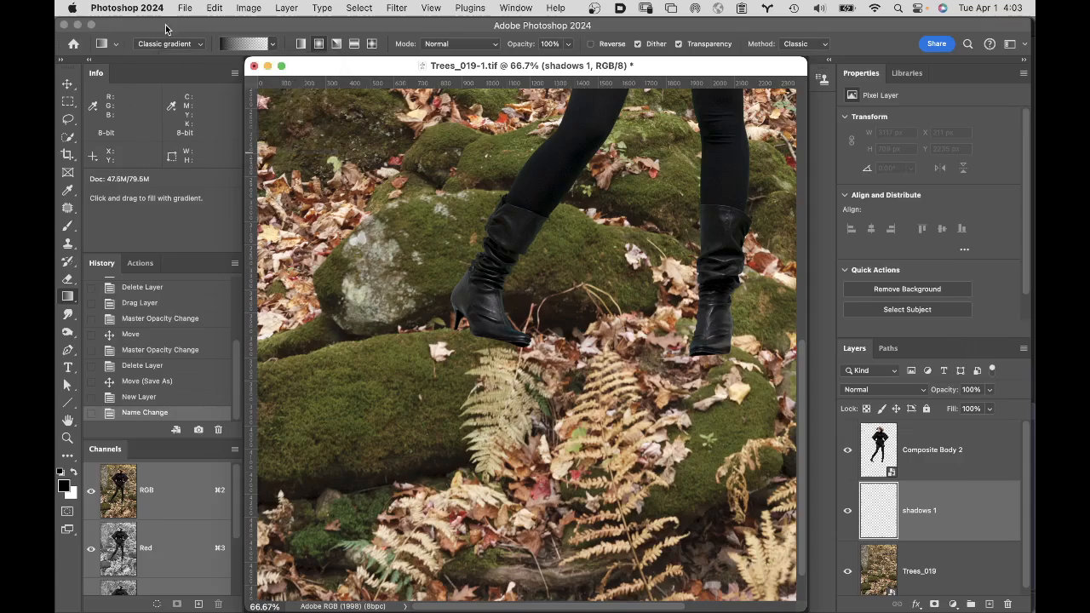
pyautogui.press('x')
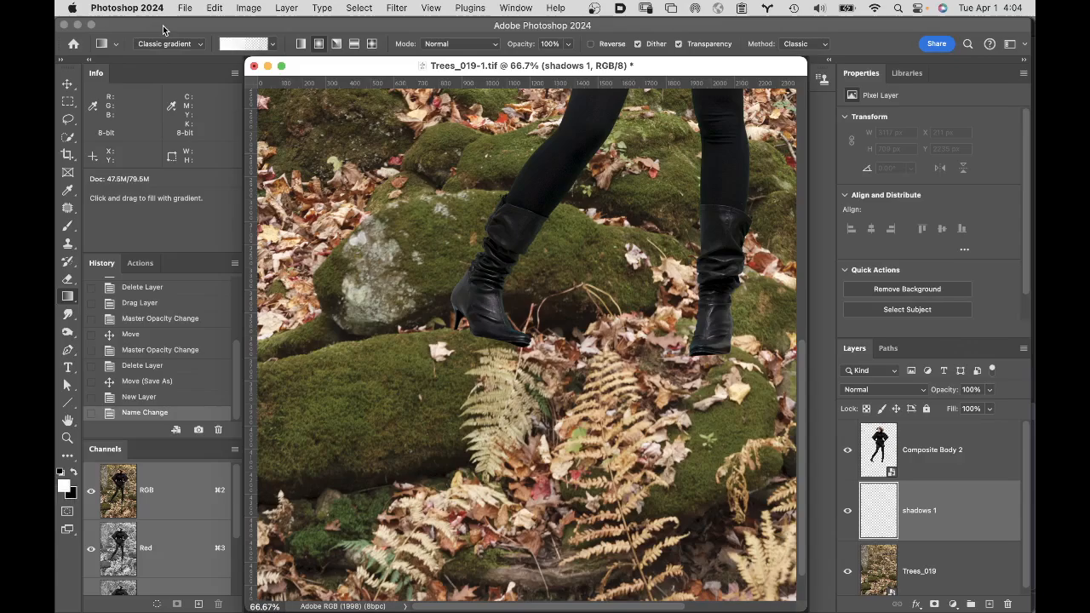
pyautogui.click(256, 43)
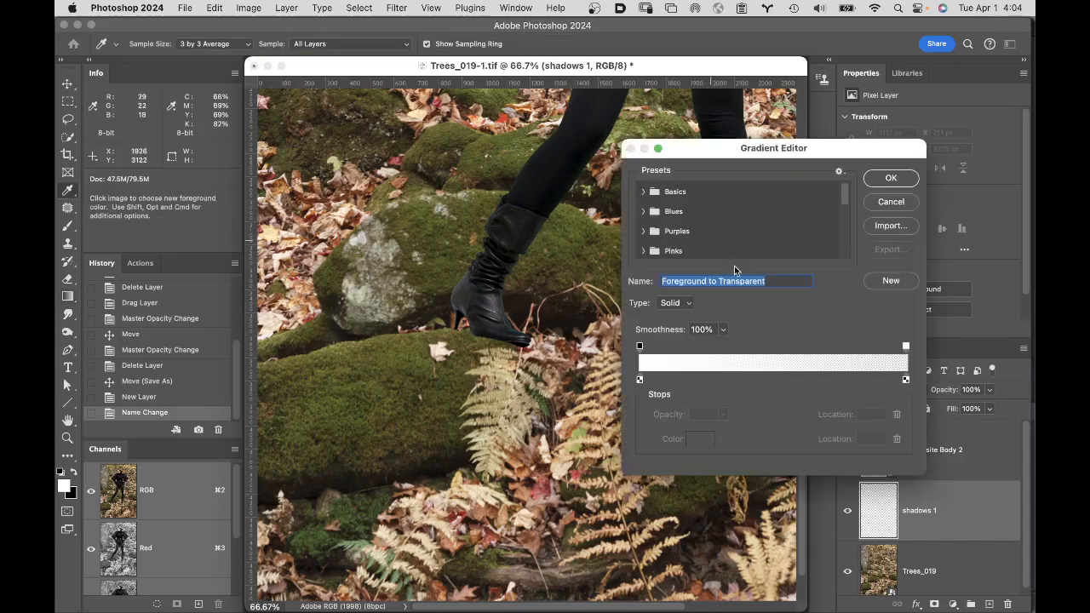
pyautogui.click(889, 202)
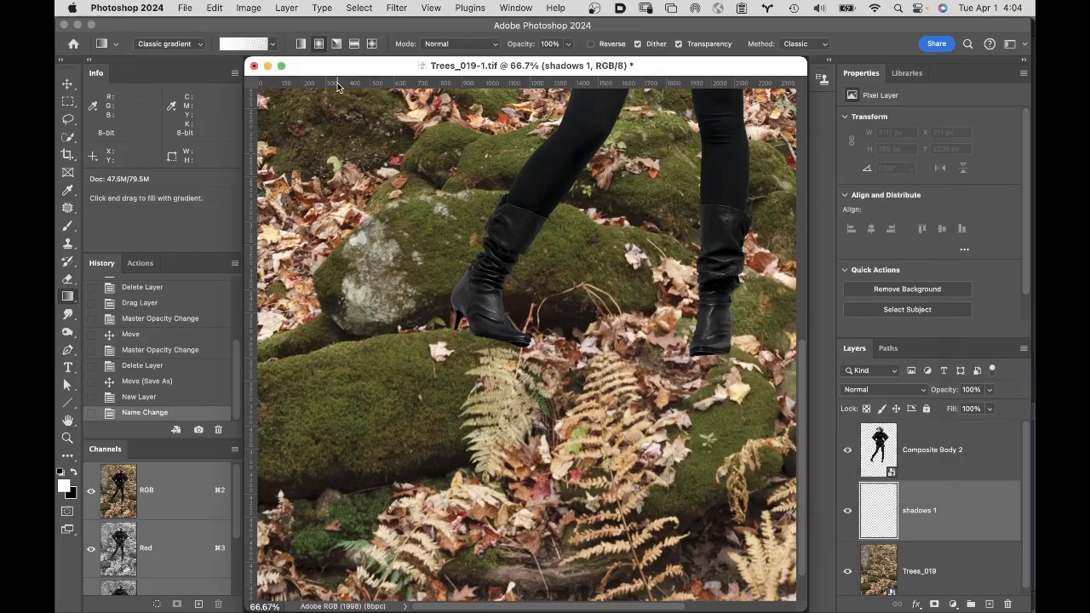
pyautogui.click(273, 43)
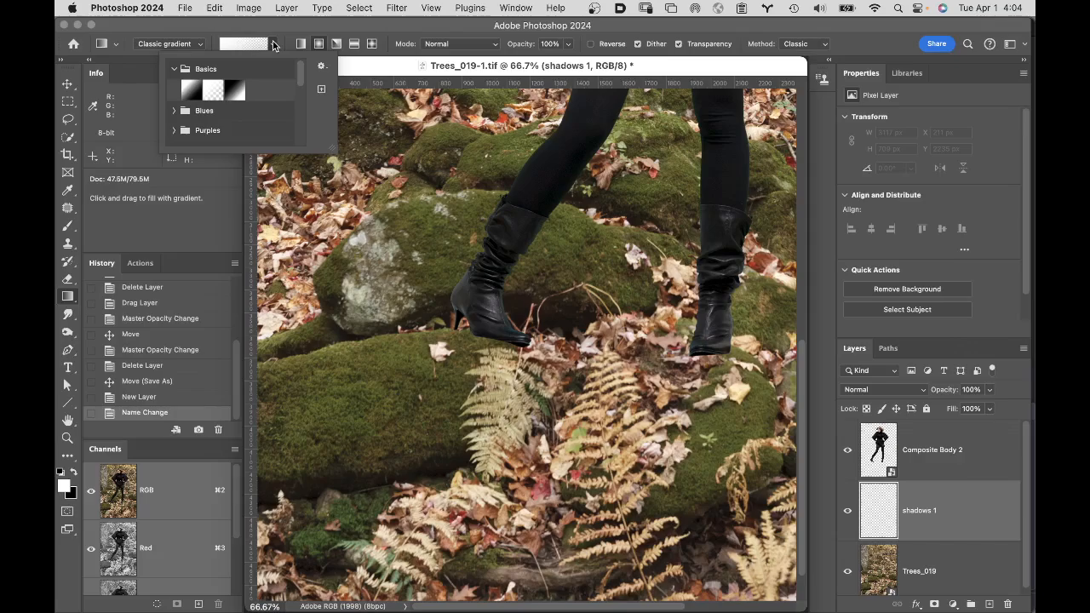
pyautogui.click(292, 26)
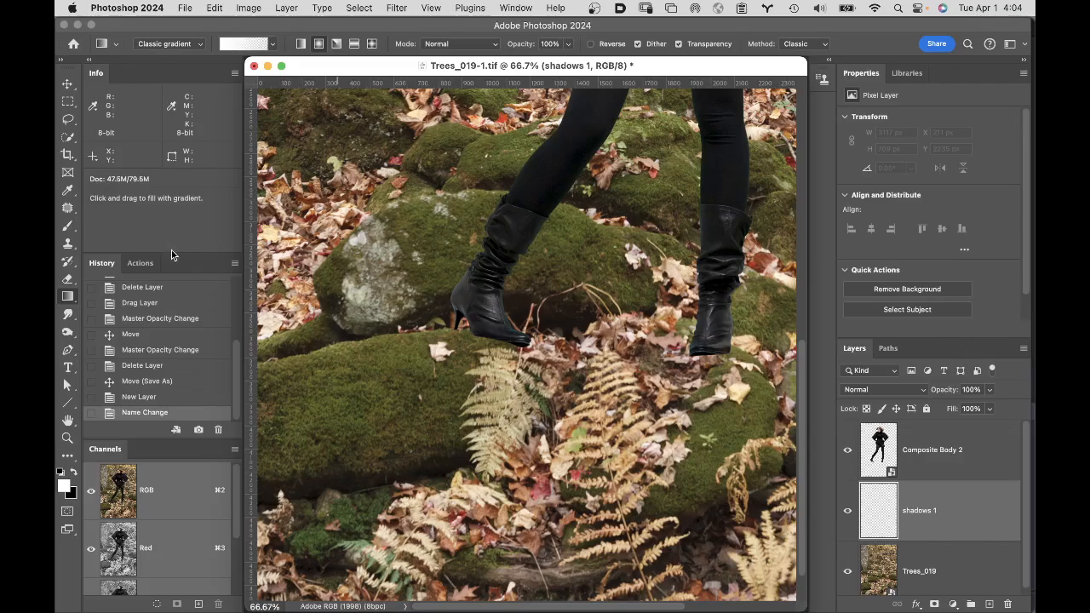
pyautogui.press('x')
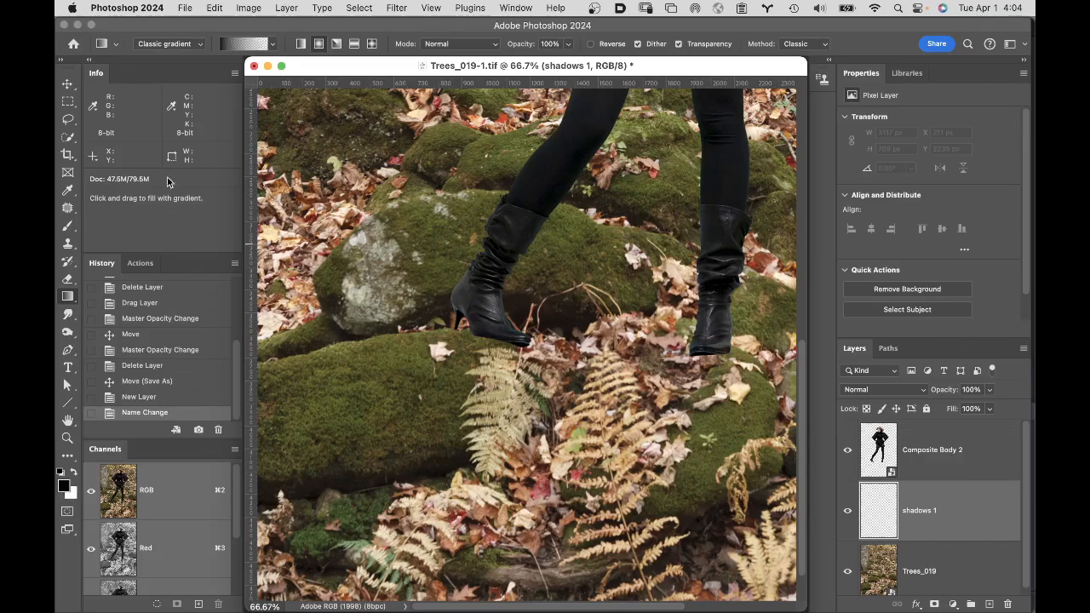
# Step: Choose the Foreground to Transparent preset from the Basics gradients
pyautogui.click(274, 43)
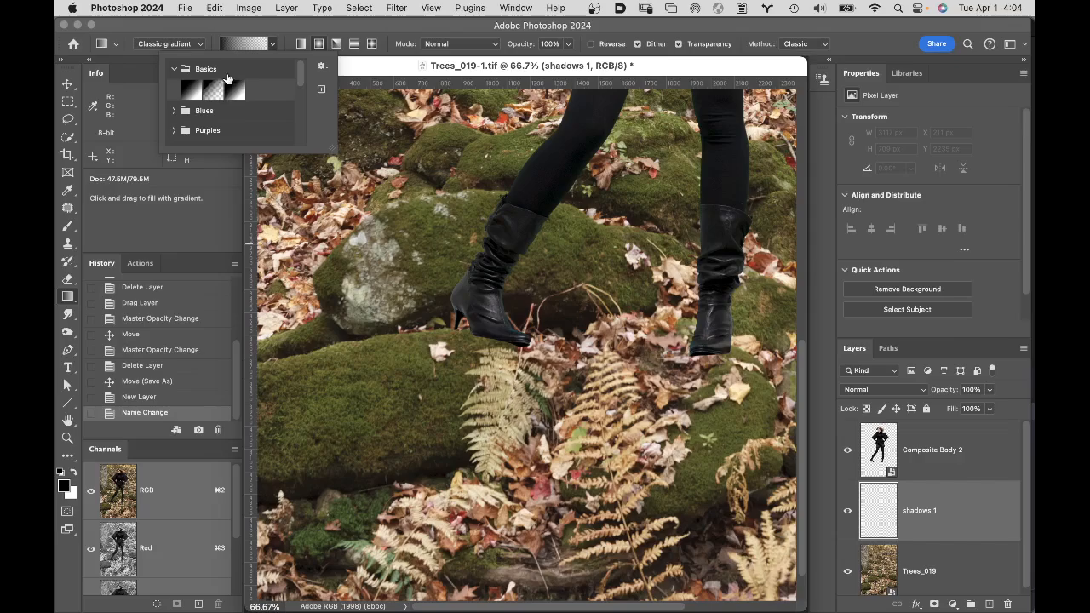
pyautogui.click(211, 90)
pyautogui.click(234, 30)
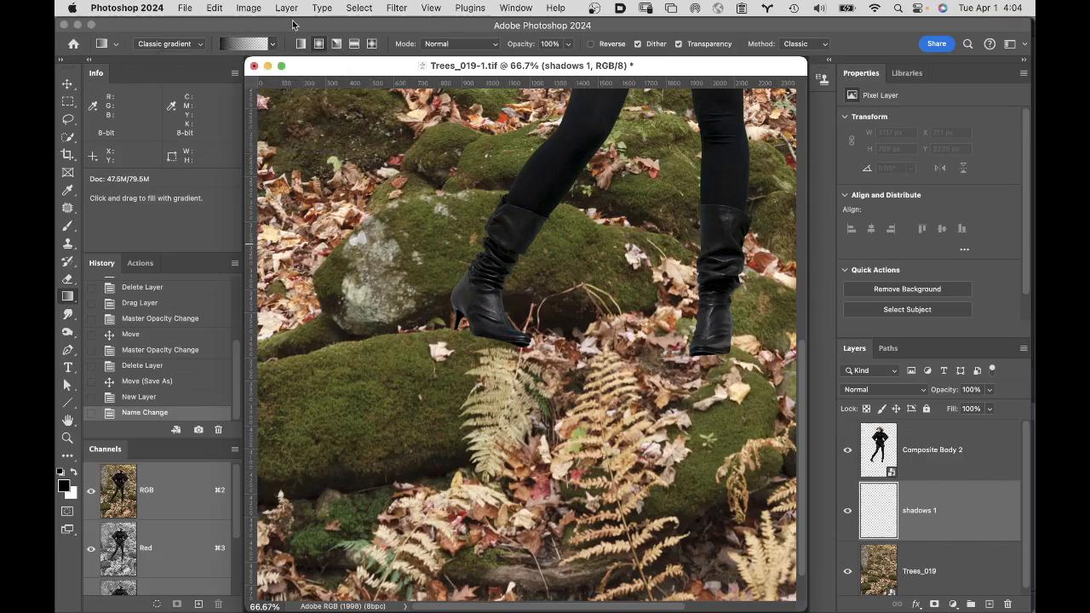
# Step: Try a linear black-to-transparent gradient running left to right across the boots area on shadows 1, and undo it
pyautogui.click(319, 43)
pyautogui.click(301, 44)
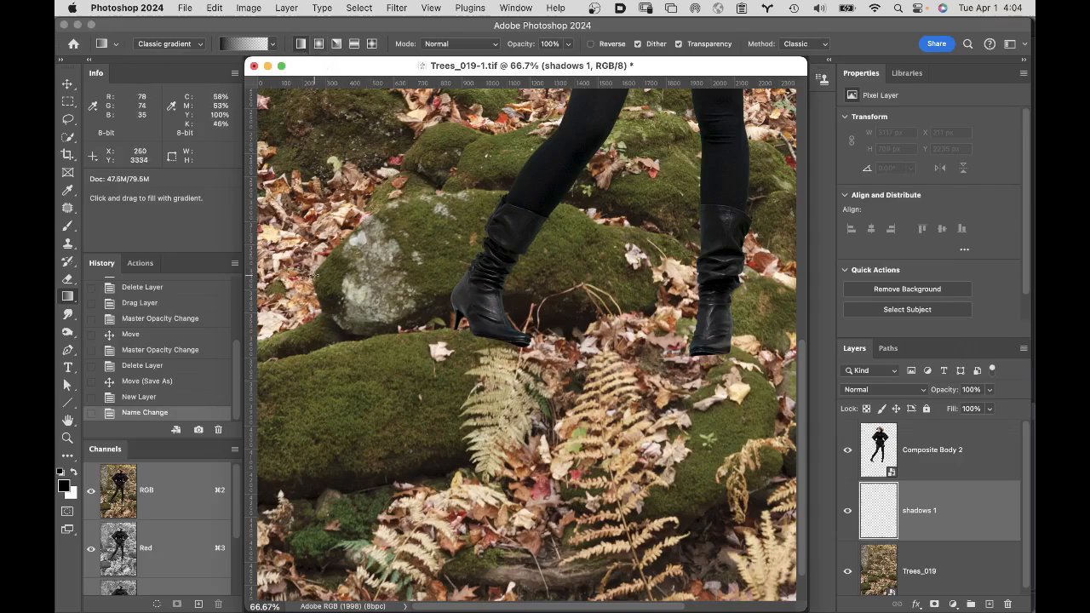
pyautogui.moveTo(273, 287); pyautogui.dragTo(764, 290)
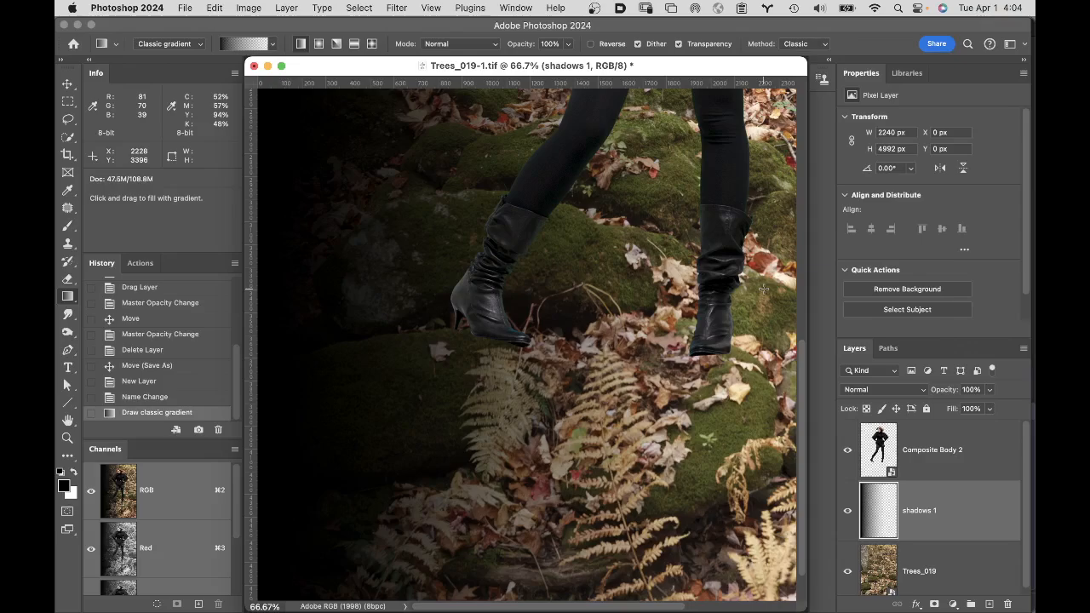
pyautogui.press('super+z')
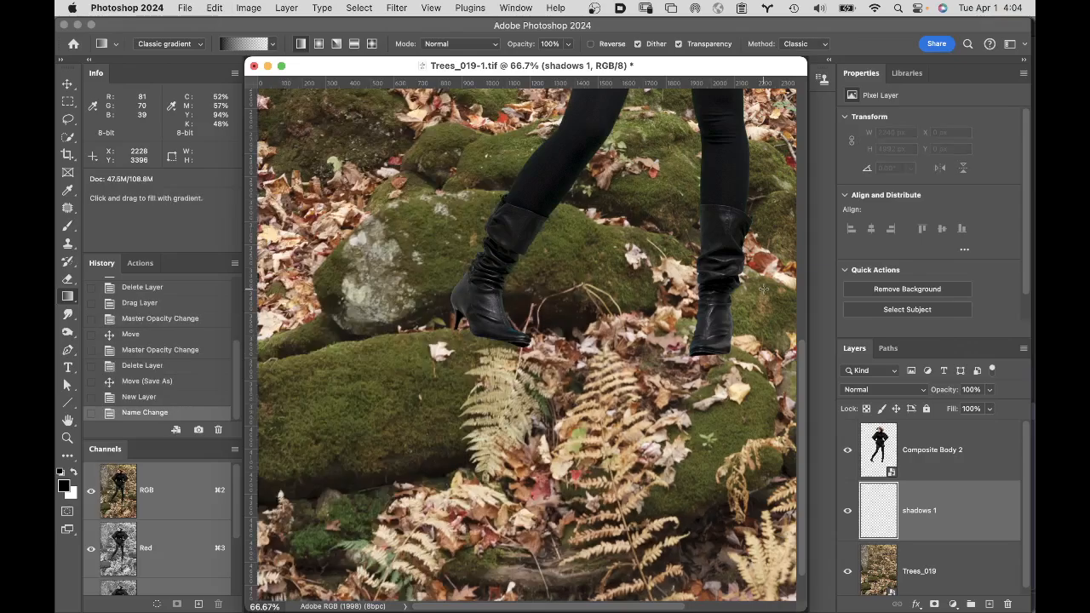
# Step: Draw a black radial gradient about 795 px across on shadows 1 near the left boot and flatten it about its centre to roughly 35% height
pyautogui.click(318, 43)
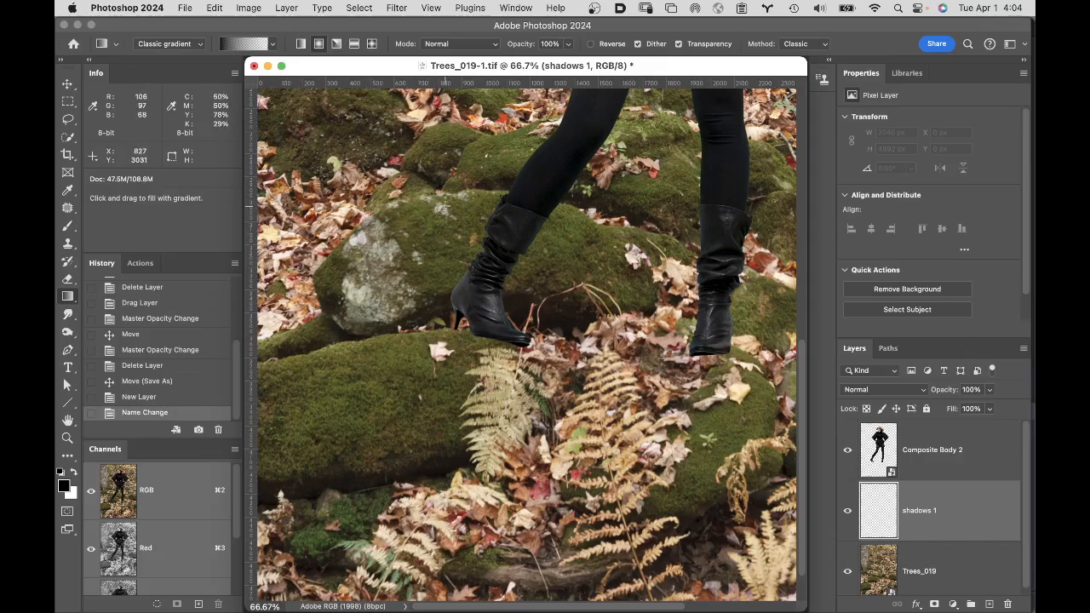
pyautogui.moveTo(443, 208); pyautogui.dragTo(448, 296)
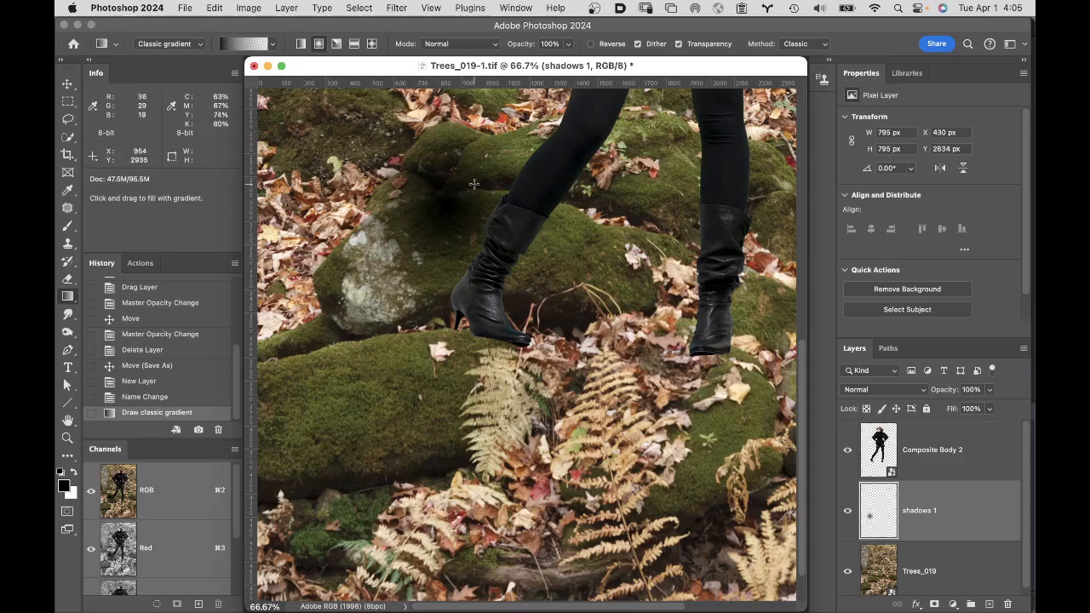
pyautogui.press('super+t')
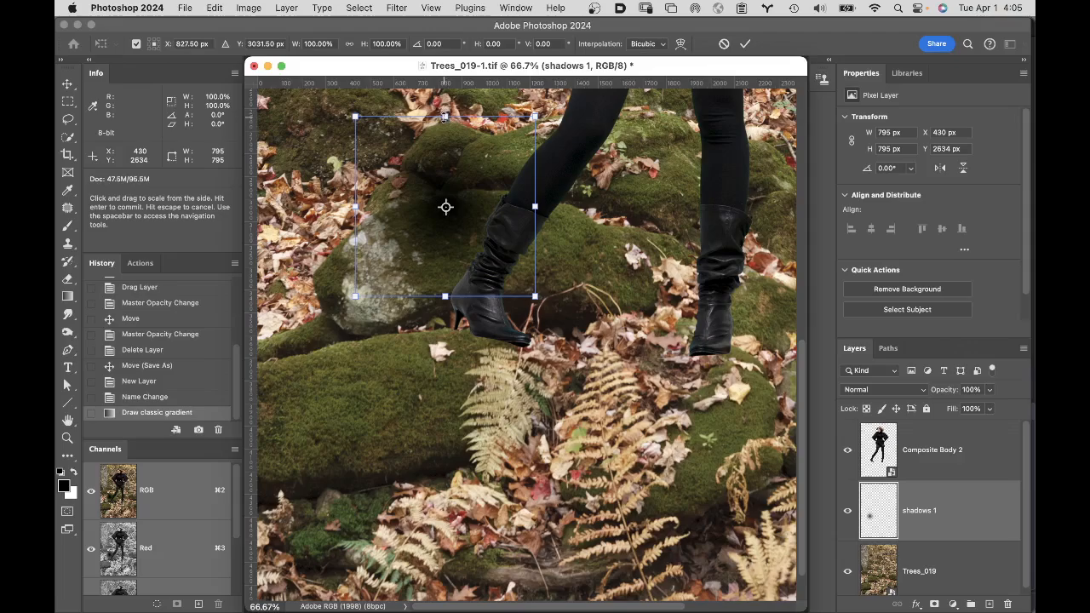
pyautogui.moveTo(444, 116); pyautogui.dragTo(449, 166)
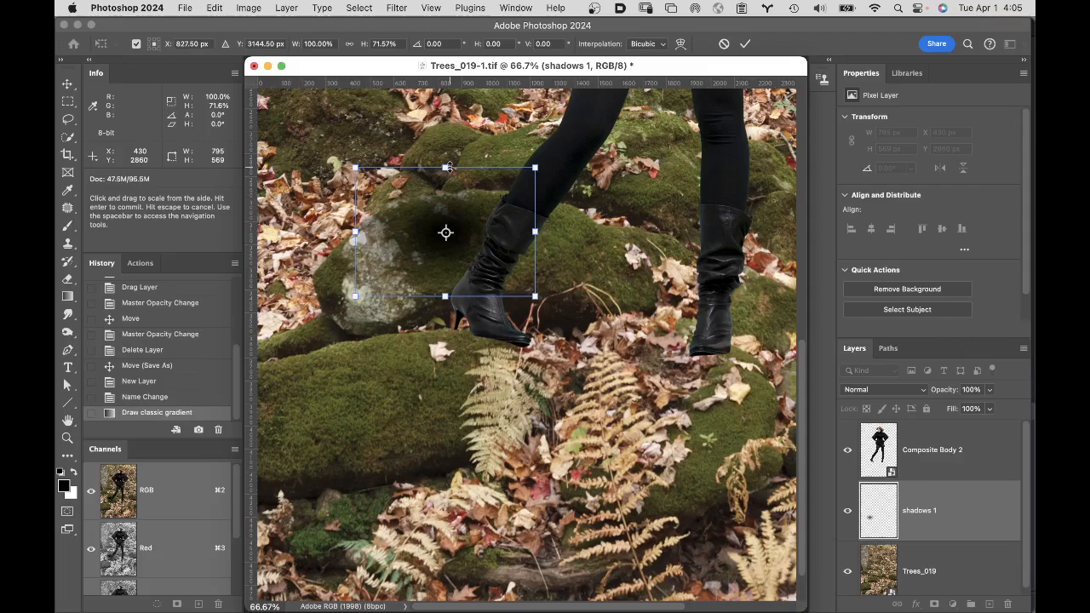
pyautogui.moveTo(449, 166); pyautogui.dragTo(444, 116)
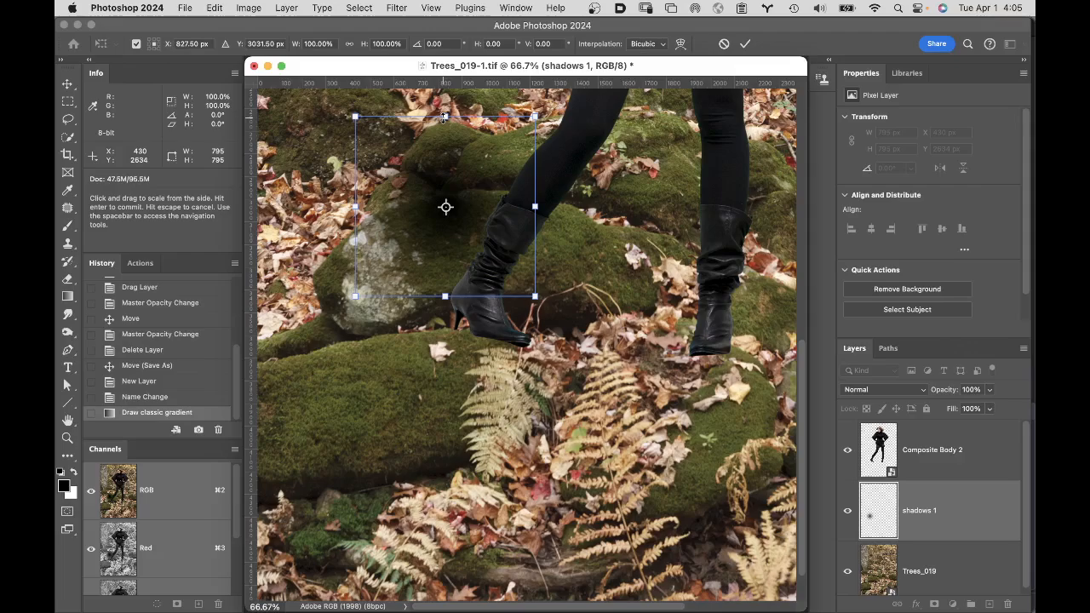
pyautogui.moveTo(443, 118); pyautogui.dragTo(448, 167)
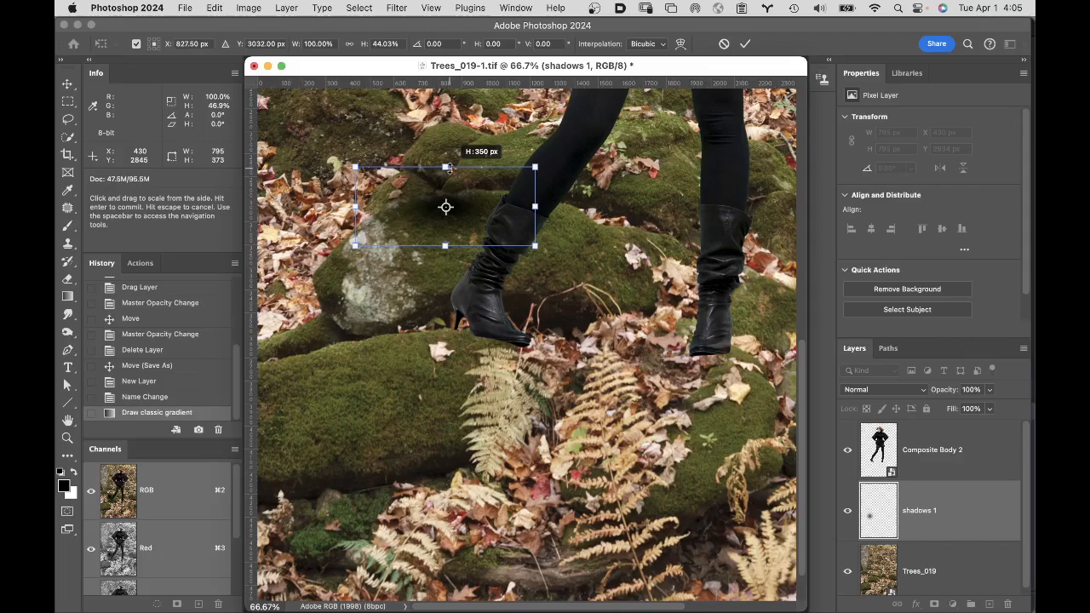
pyautogui.moveTo(449, 168); pyautogui.dragTo(450, 176)
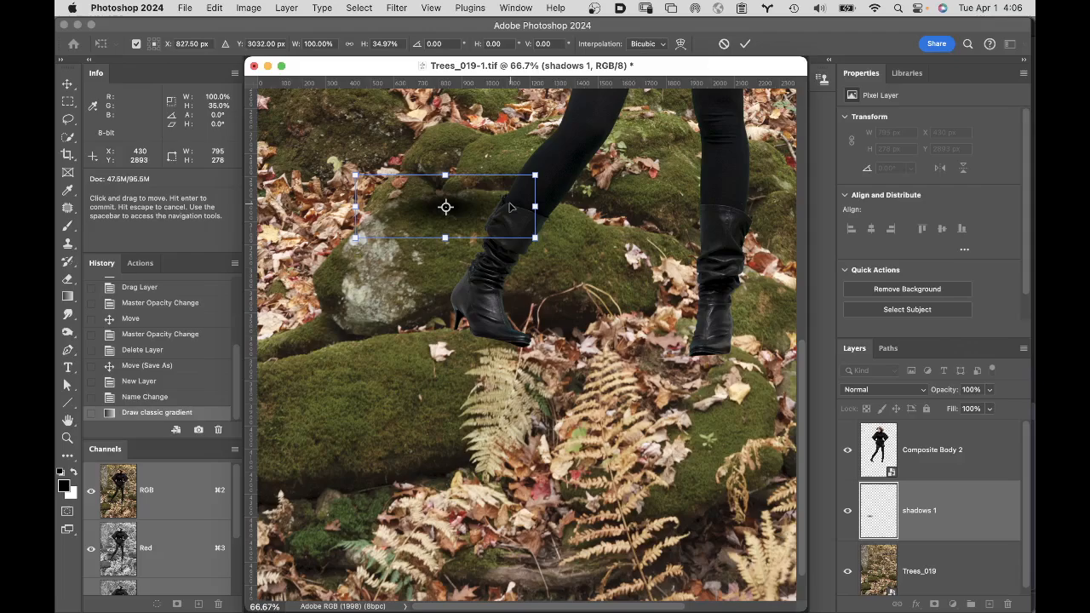
# Step: Place the flattened gradient below the left boot, rotated about 20°, and scale it to roughly 143% width and 25% height
pyautogui.moveTo(509, 207); pyautogui.dragTo(560, 372)
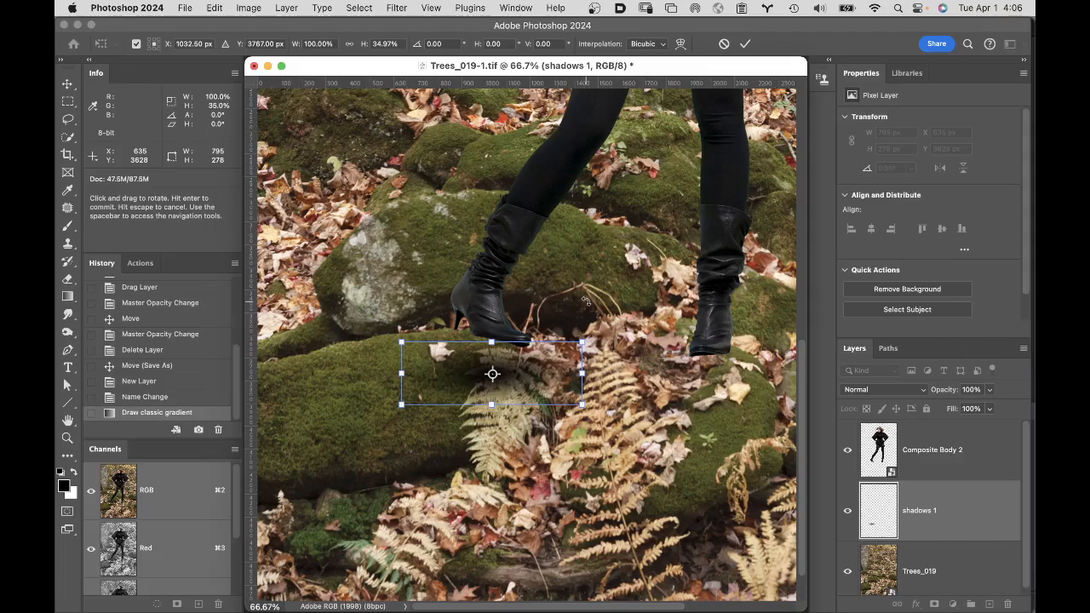
pyautogui.moveTo(592, 304); pyautogui.dragTo(604, 344)
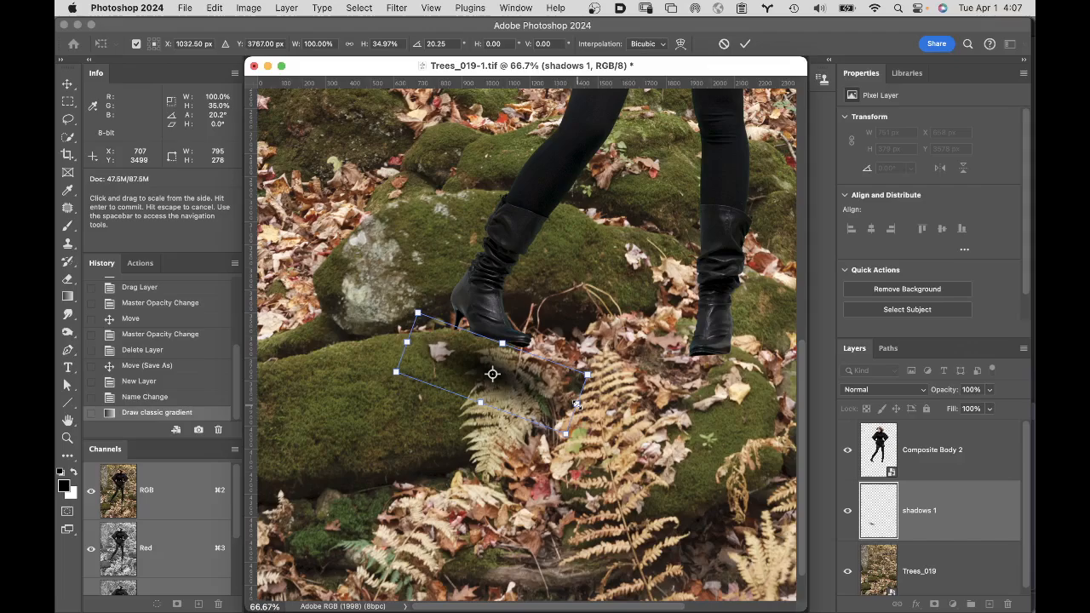
pyautogui.moveTo(576, 404); pyautogui.dragTo(611, 417)
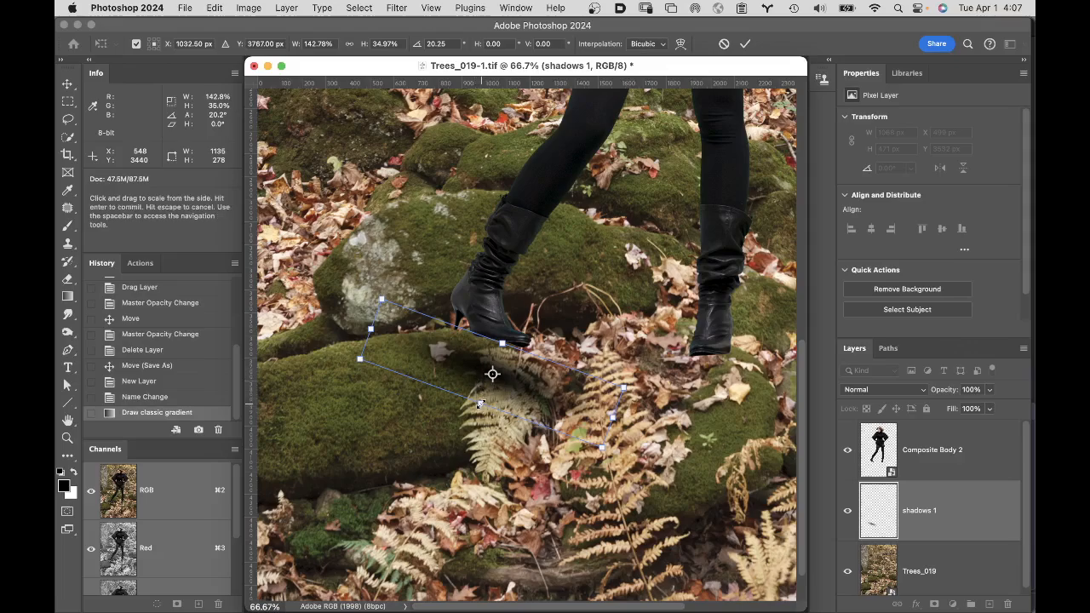
pyautogui.moveTo(480, 403); pyautogui.dragTo(483, 394)
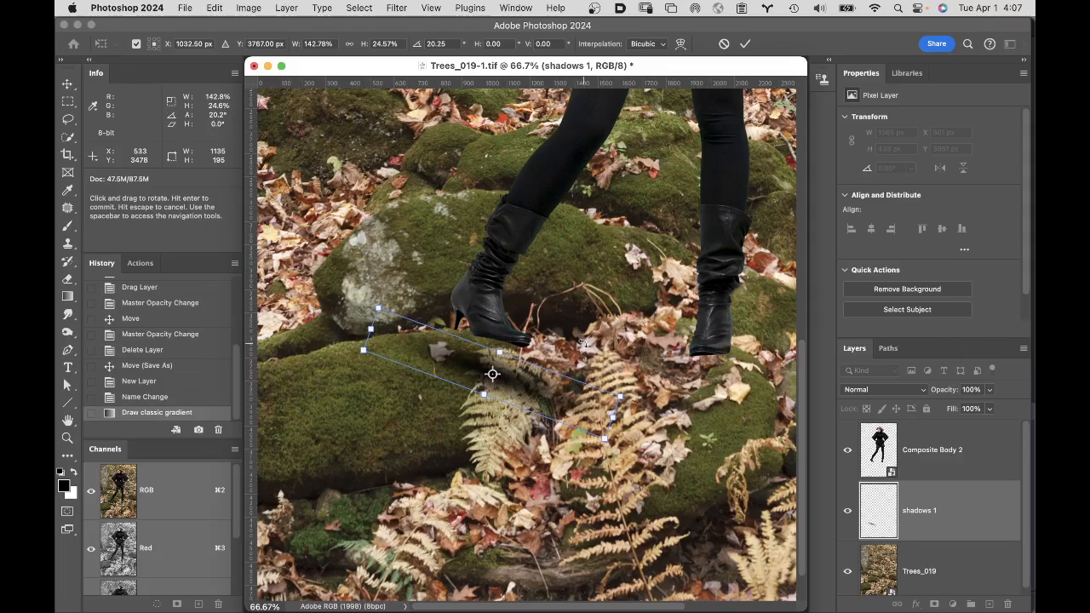
# Step: Raise the rotated shadow until it sits against the left boot's sole and apply the transform
pyautogui.press('Return')
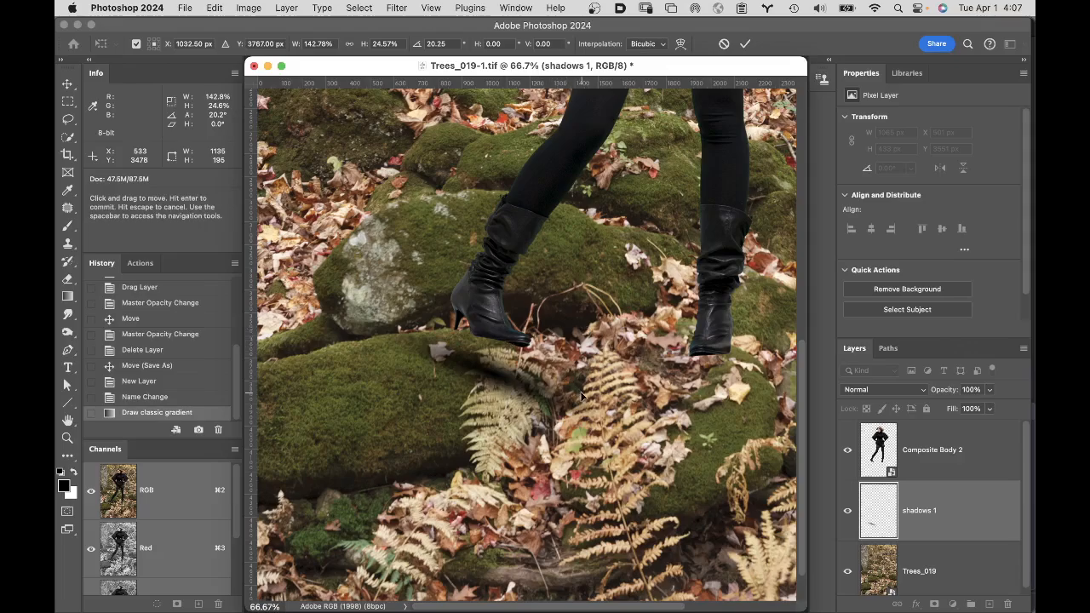
pyautogui.moveTo(557, 391); pyautogui.dragTo(561, 369)
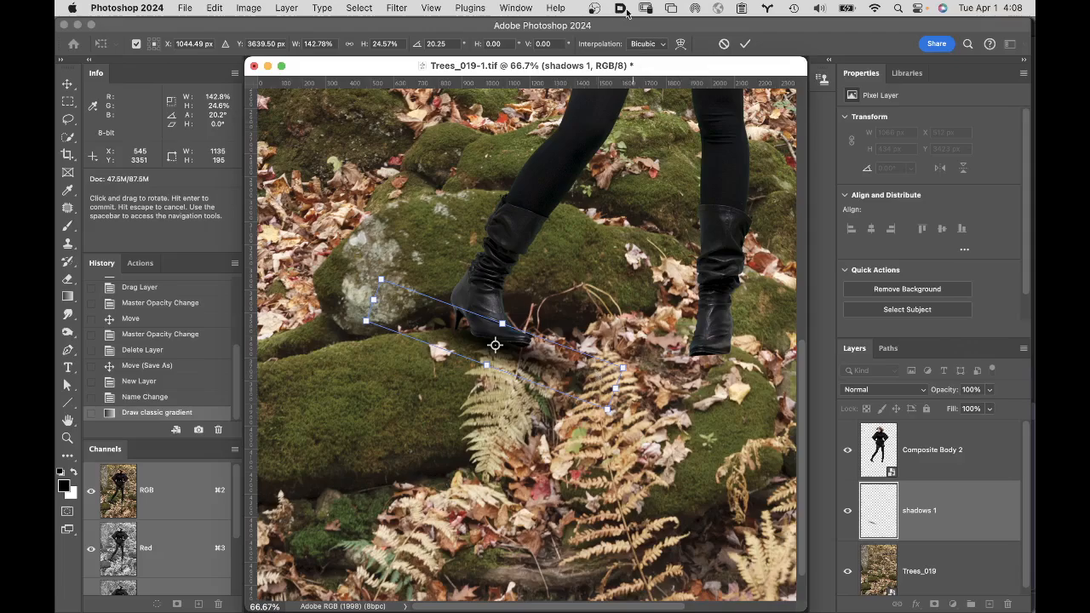
pyautogui.click(745, 45)
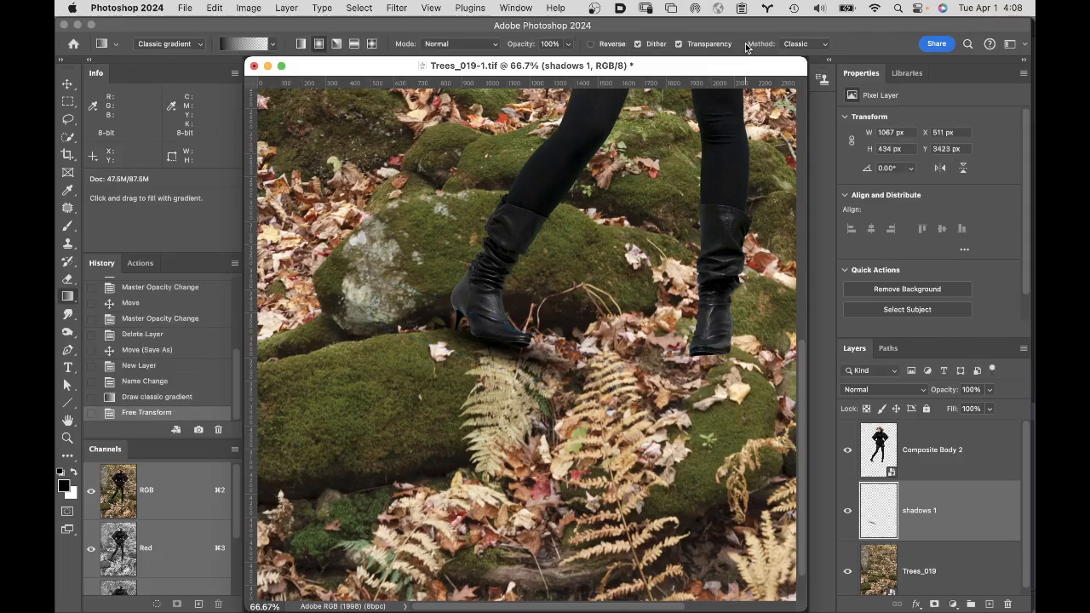
# Step: Set the Eraser flow to 51% and erase the excess shadow extending beyond the left boot's toe
pyautogui.press('e')
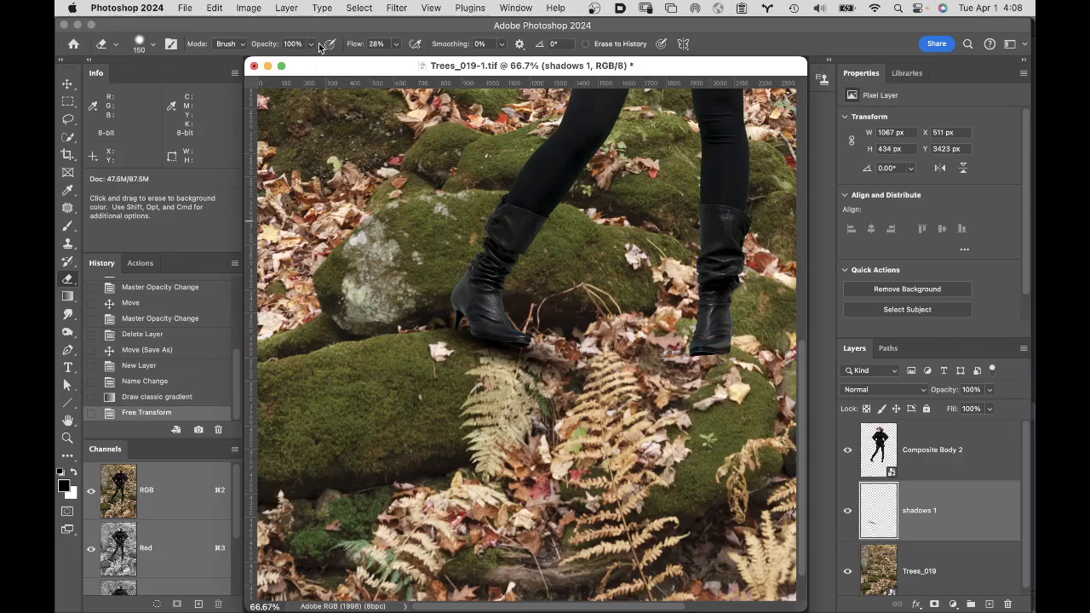
pyautogui.moveTo(351, 49); pyautogui.dragTo(360, 48)
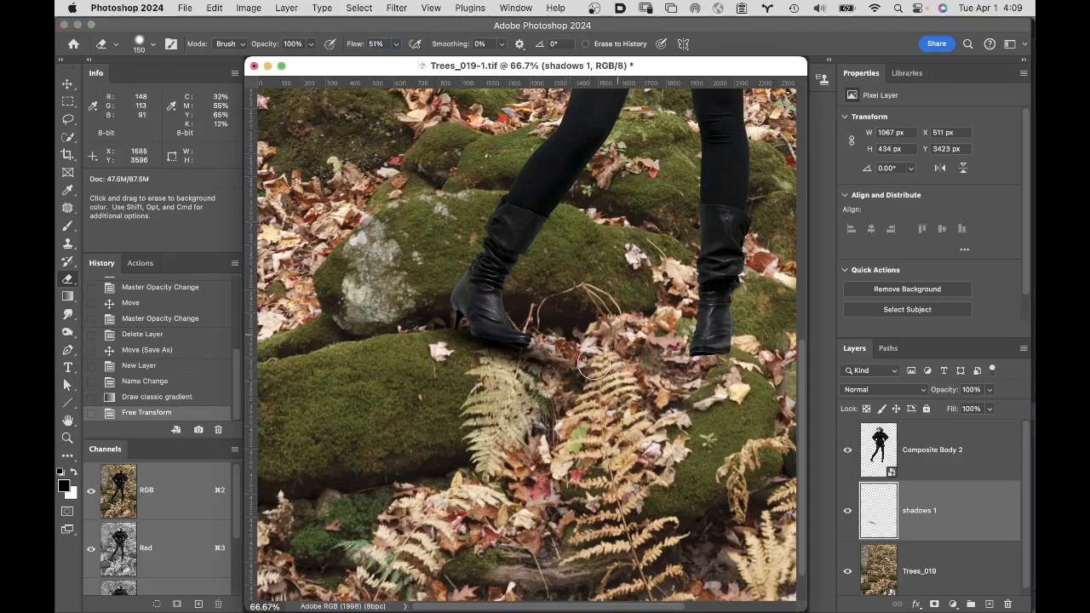
pyautogui.moveTo(583, 364); pyautogui.dragTo(545, 374)
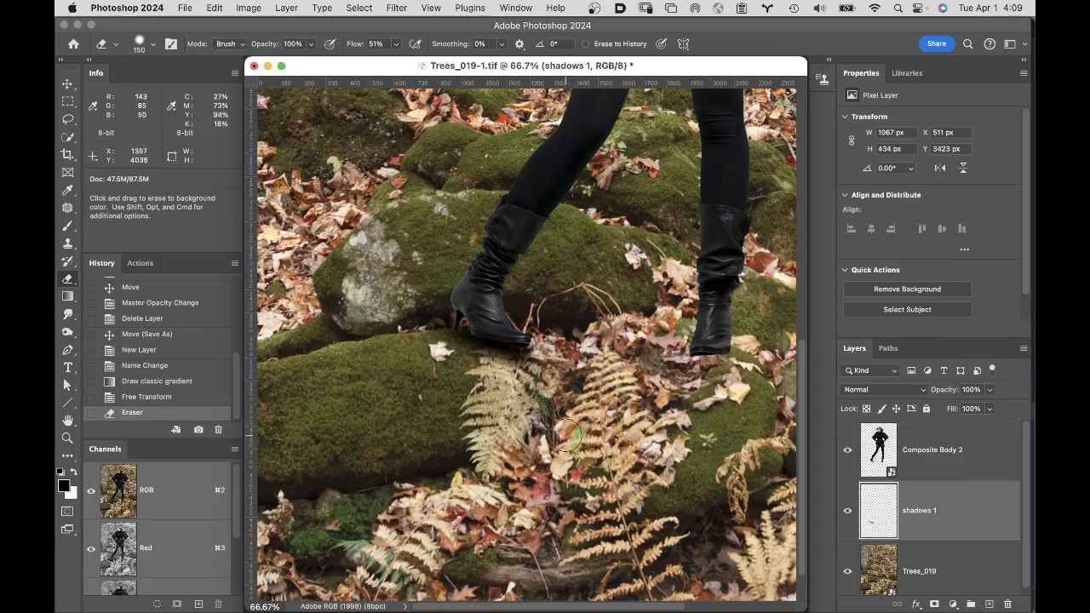
# Step: Nudge the shadows 1 layer up about 16 px beneath the left boot and erase the shadow spilling past the toe tip
pyautogui.press('v')
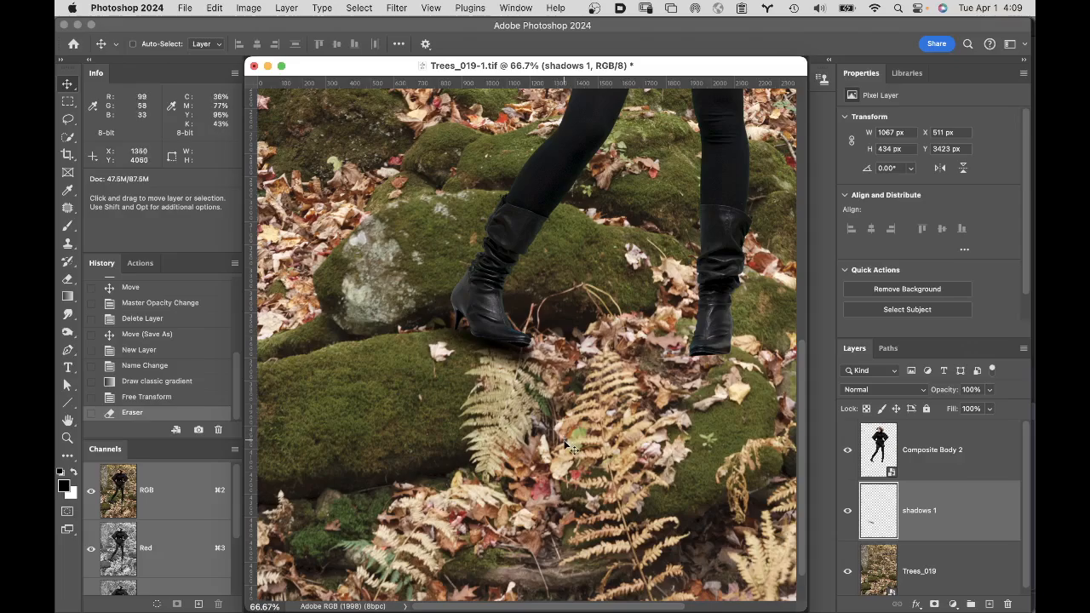
pyautogui.press('Up')
pyautogui.press('Up')
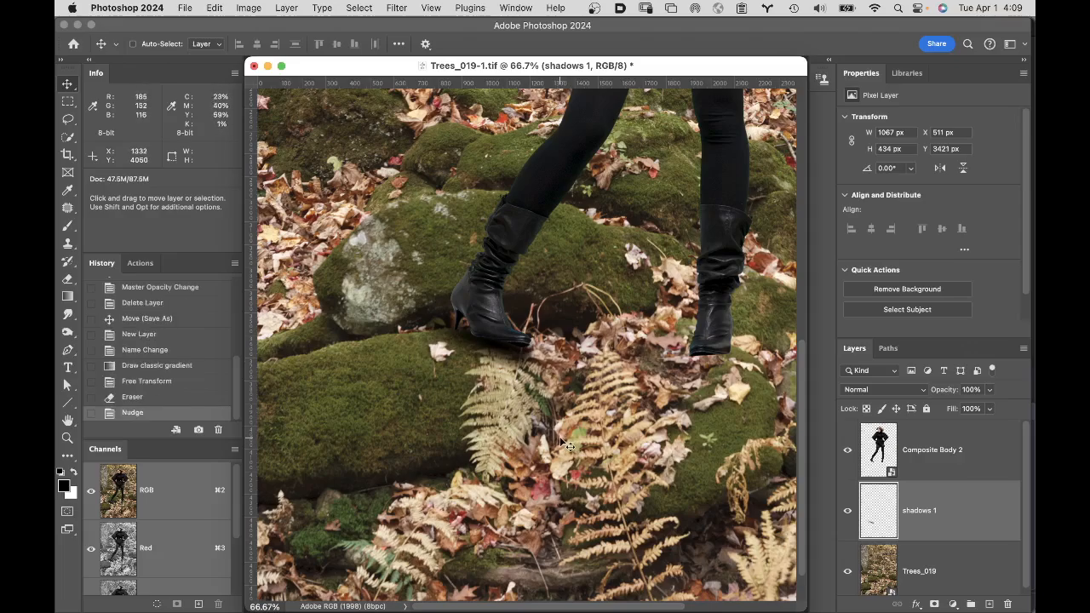
pyautogui.press('Up')
pyautogui.press('Up')
pyautogui.press('Up')
pyautogui.press('Up')
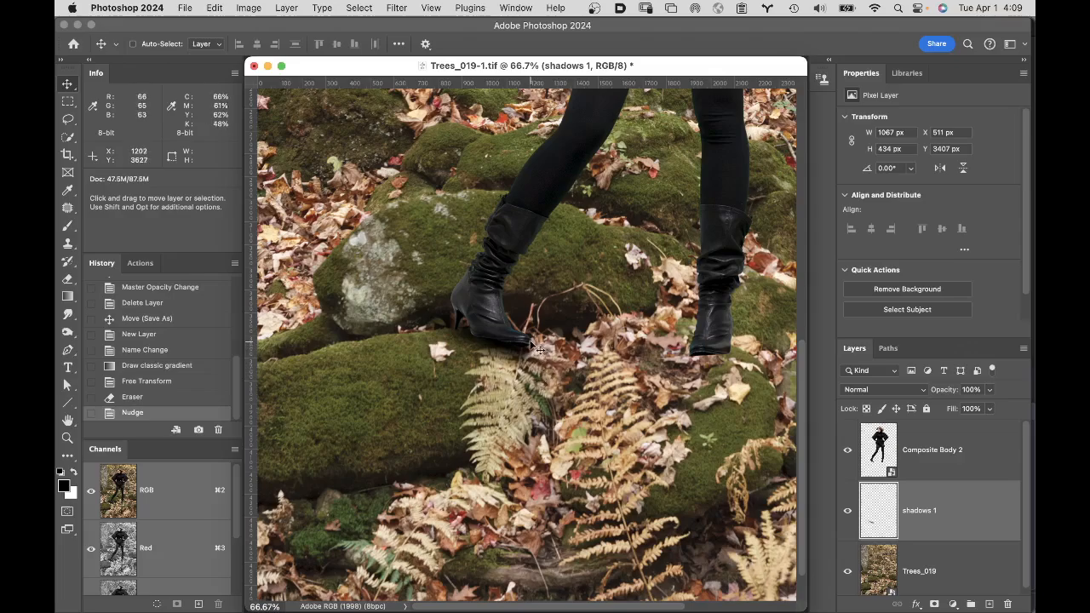
pyautogui.press('e')
pyautogui.moveTo(537, 343)
pyautogui.mouseDown()
pyautogui.moveTo(549, 351)
pyautogui.moveTo(545, 332)
pyautogui.moveTo(541, 345)
pyautogui.mouseUp()
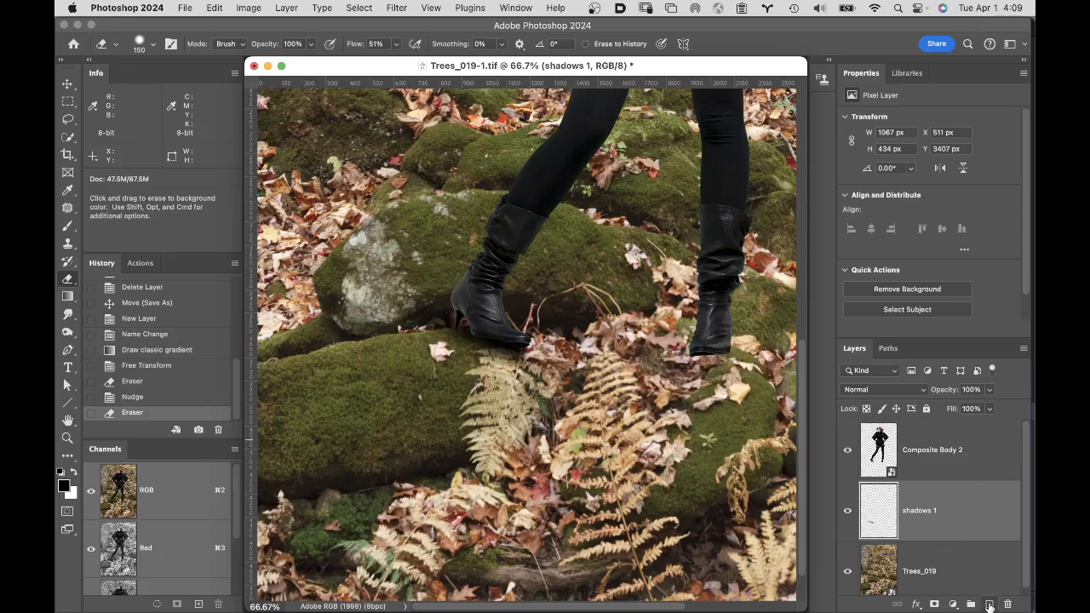
# Step: Add a new layer above shadows 1 and name it shadow 2
pyautogui.click(989, 605)
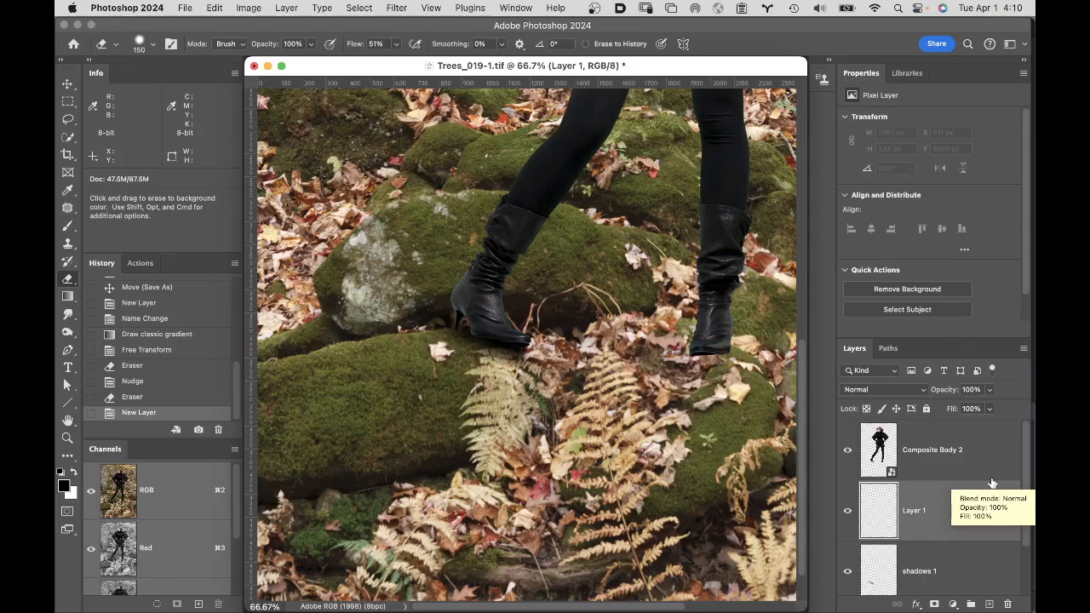
pyautogui.doubleClick(915, 511)
pyautogui.write('shadow 2')
pyautogui.press('Return')
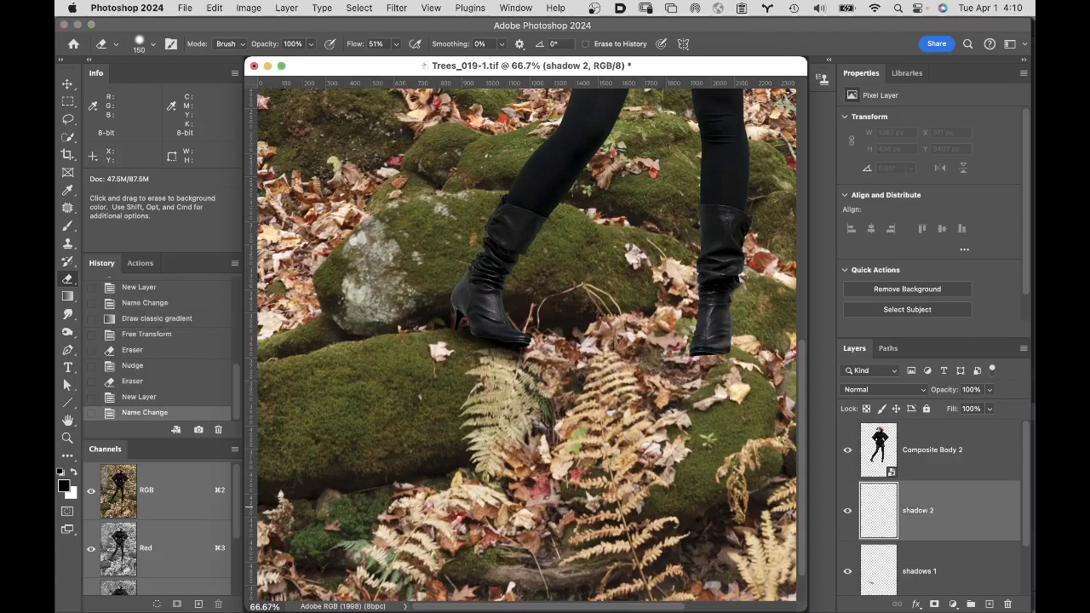
# Step: Draw a radial gradient about 749 px across between the boots on shadow 2 and scale it to roughly 71% width and 29% height
pyautogui.press('g')
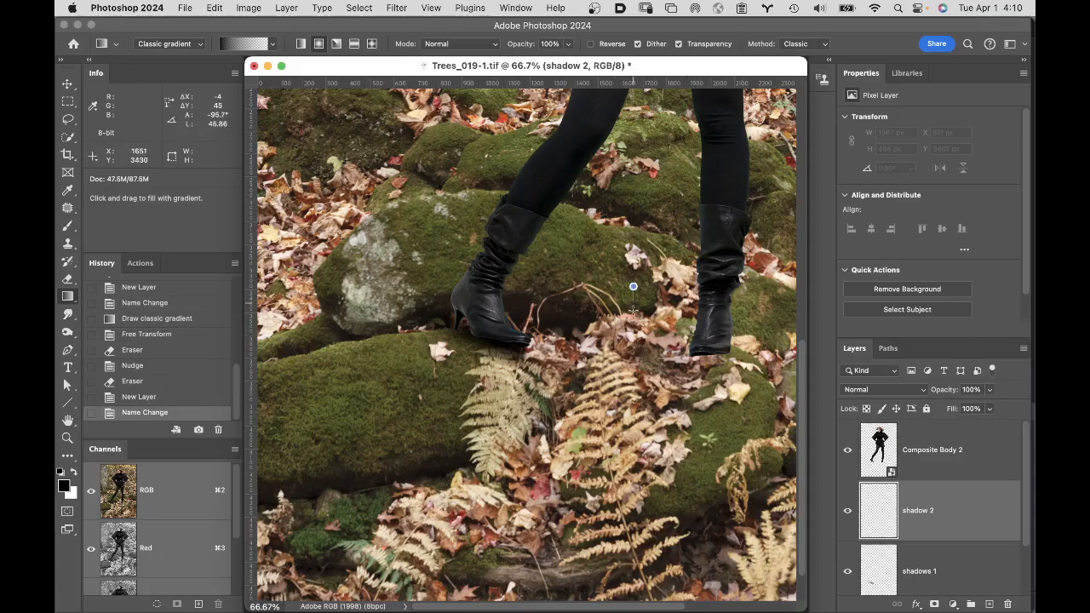
pyautogui.moveTo(633, 290); pyautogui.dragTo(660, 349)
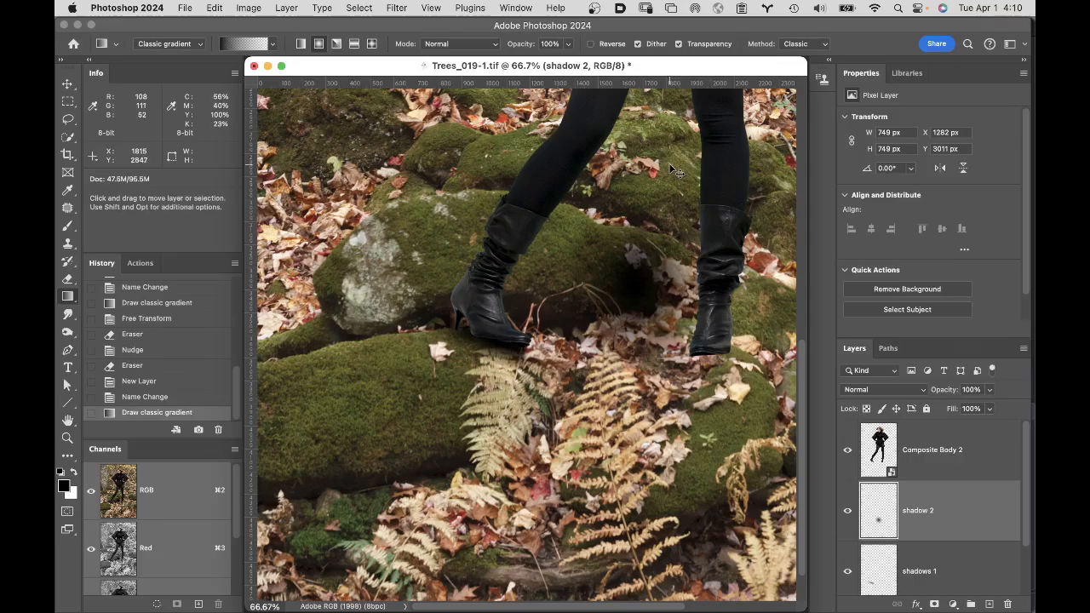
pyautogui.hotkey('ctrl', 't')
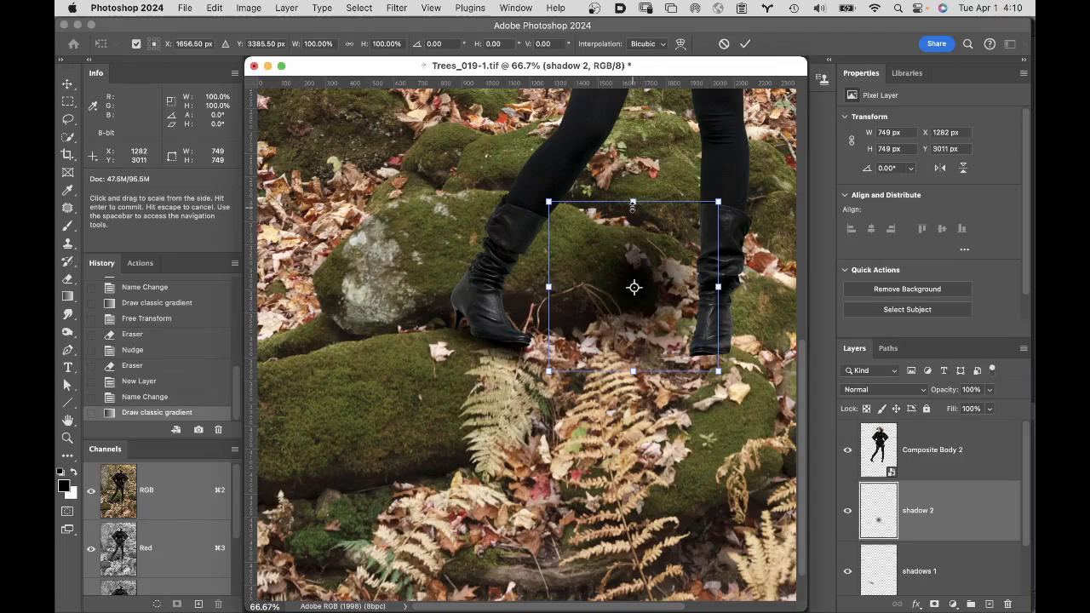
pyautogui.moveTo(632, 202); pyautogui.dragTo(632, 262)
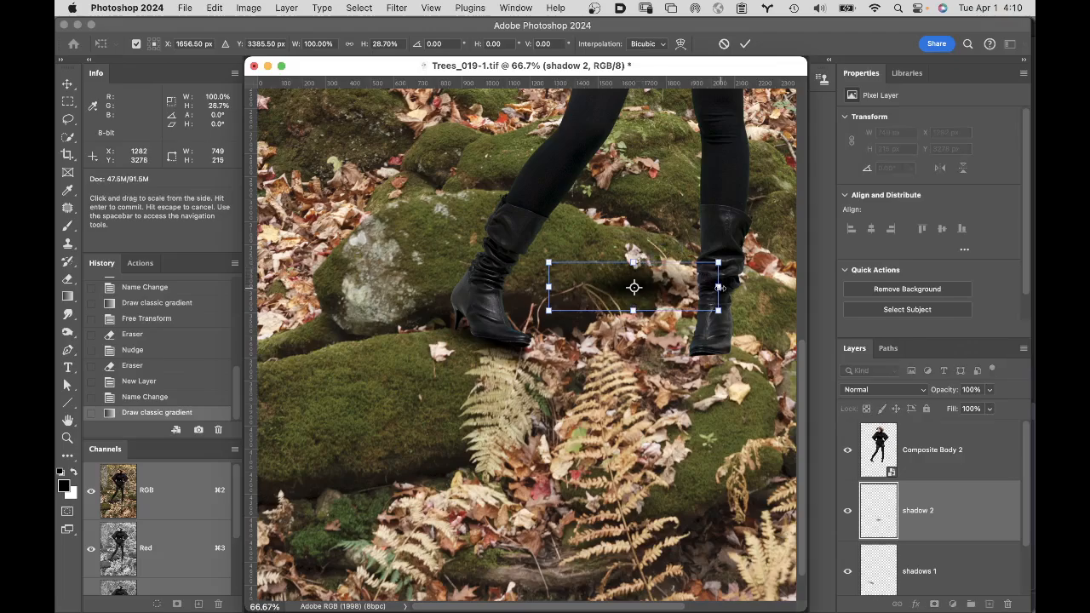
pyautogui.moveTo(718, 287); pyautogui.dragTo(694, 287)
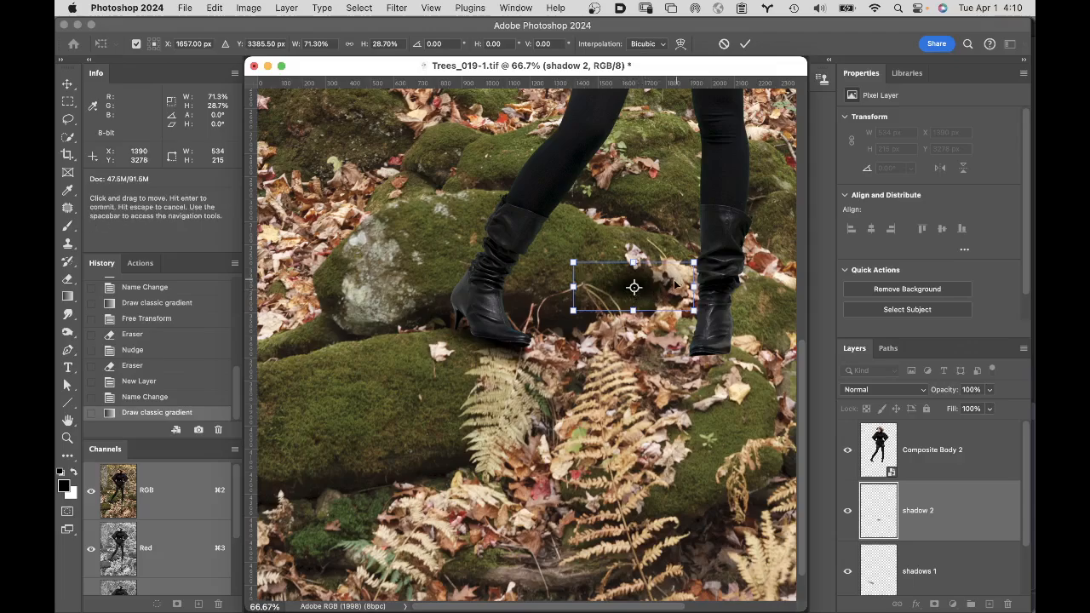
# Step: Move the gradient beneath the right boot, shrink it to about 56% width and 21% height, and apply the transform
pyautogui.moveTo(679, 285); pyautogui.dragTo(743, 351)
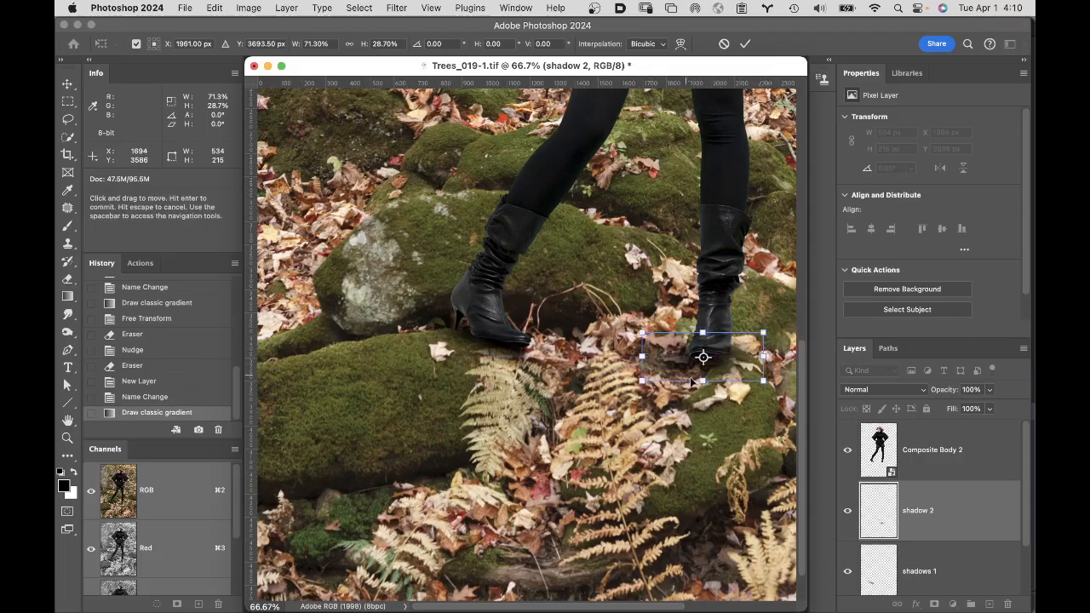
pyautogui.moveTo(702, 377); pyautogui.dragTo(704, 373)
pyautogui.moveTo(640, 356); pyautogui.dragTo(697, 353)
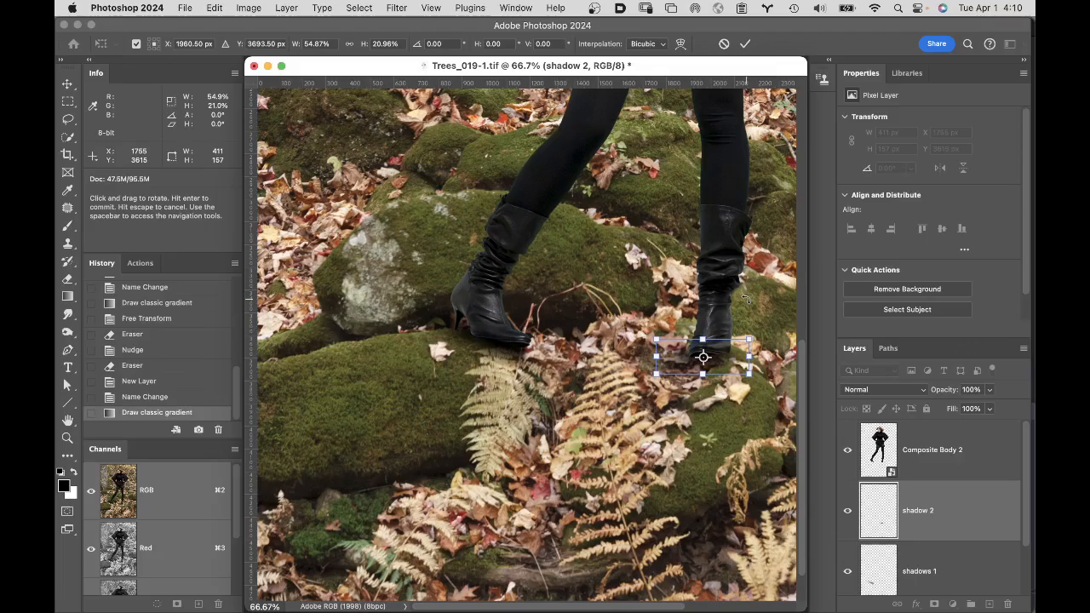
pyautogui.press('Return')
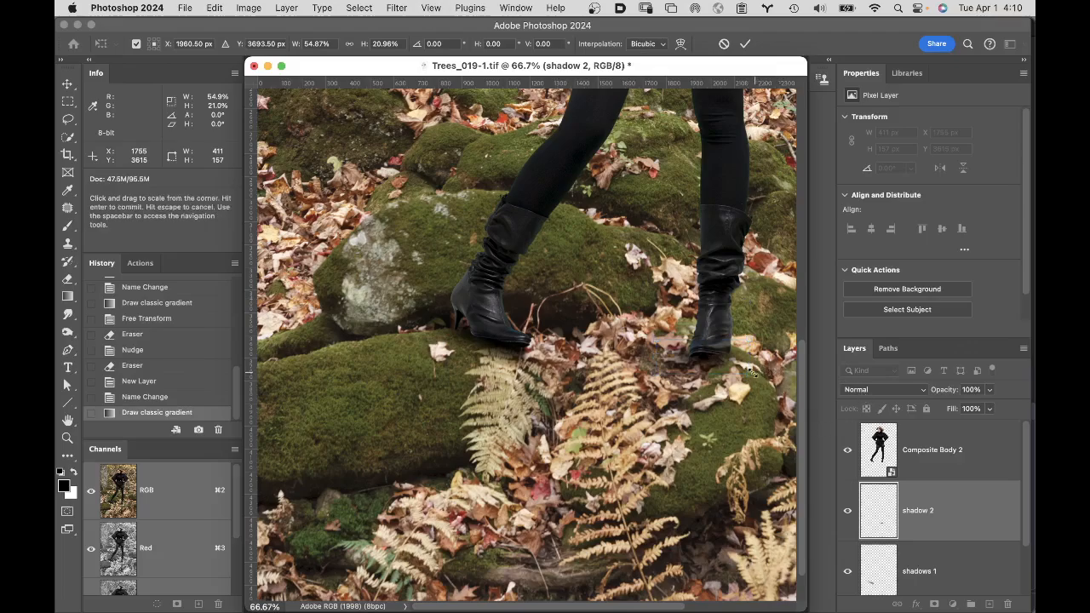
pyautogui.moveTo(748, 367); pyautogui.dragTo(746, 390)
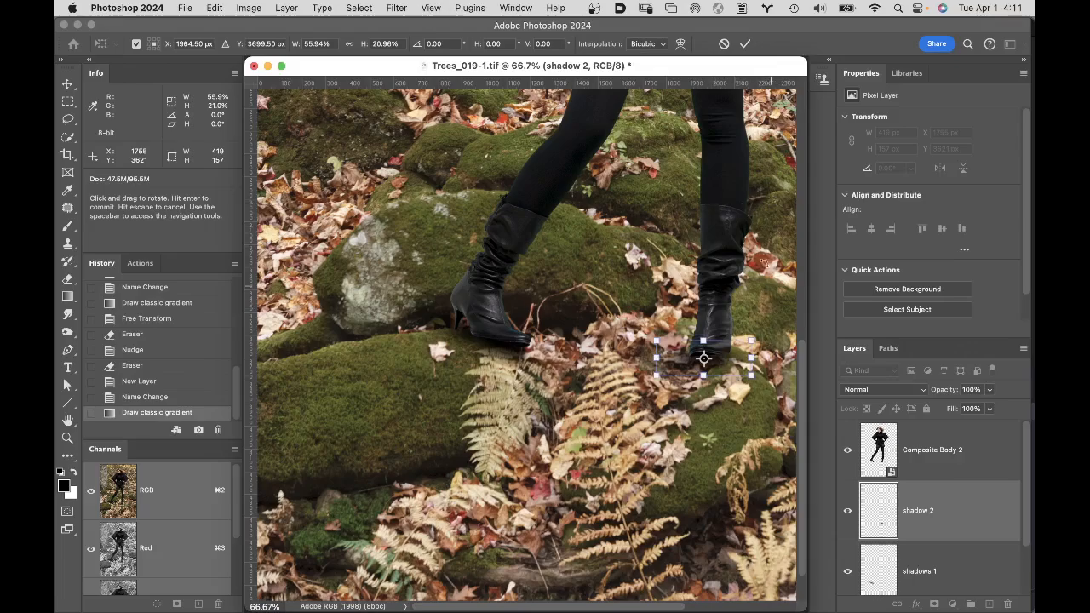
pyautogui.click(745, 44)
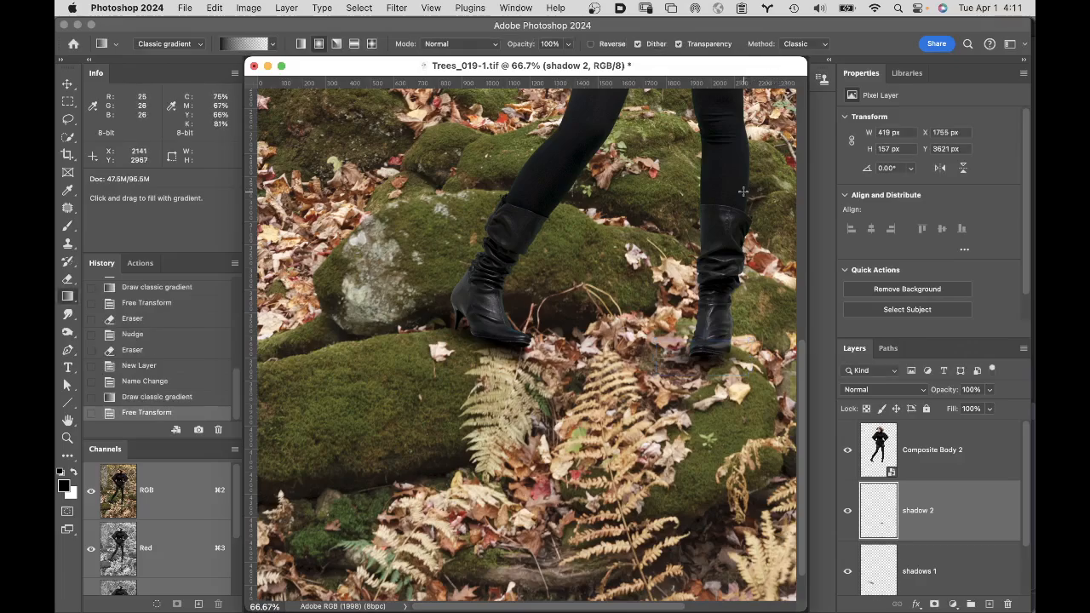
# Step: Erase the excess shadow extending past the left side of the right boot on shadow 2
pyautogui.press('e')
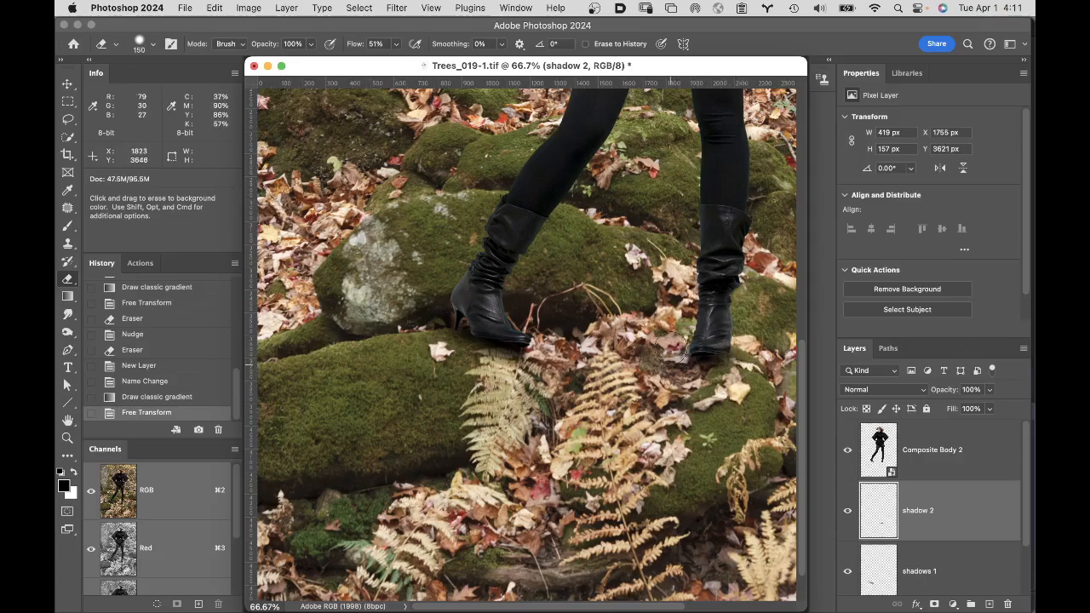
pyautogui.moveTo(667, 349); pyautogui.dragTo(680, 352)
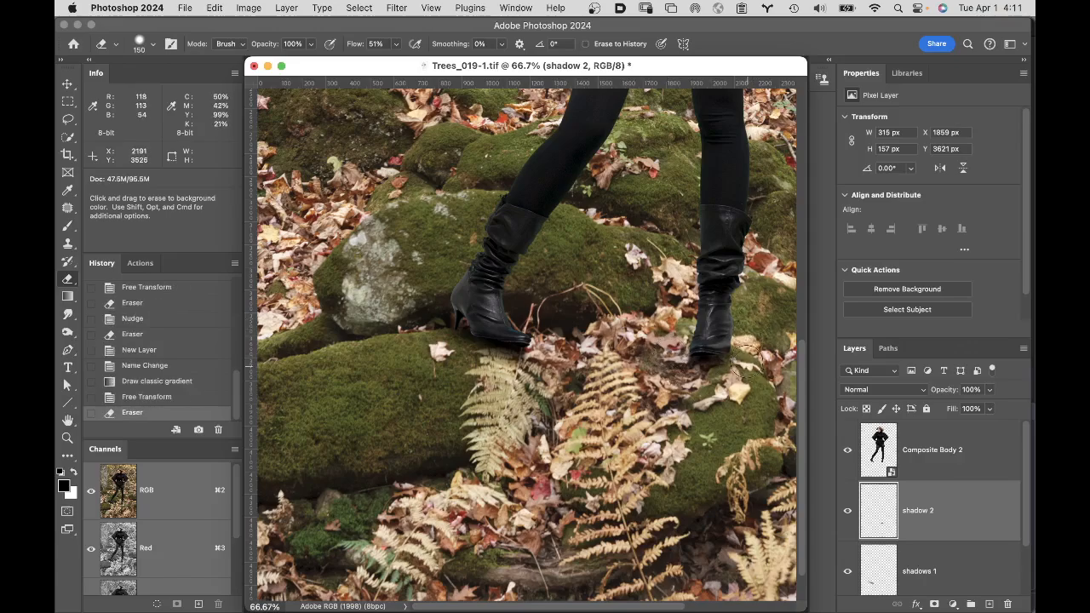
# Step: Erase the excess shadow extending past the right side of the right boot on shadow 2
pyautogui.moveTo(749, 340); pyautogui.dragTo(745, 394)
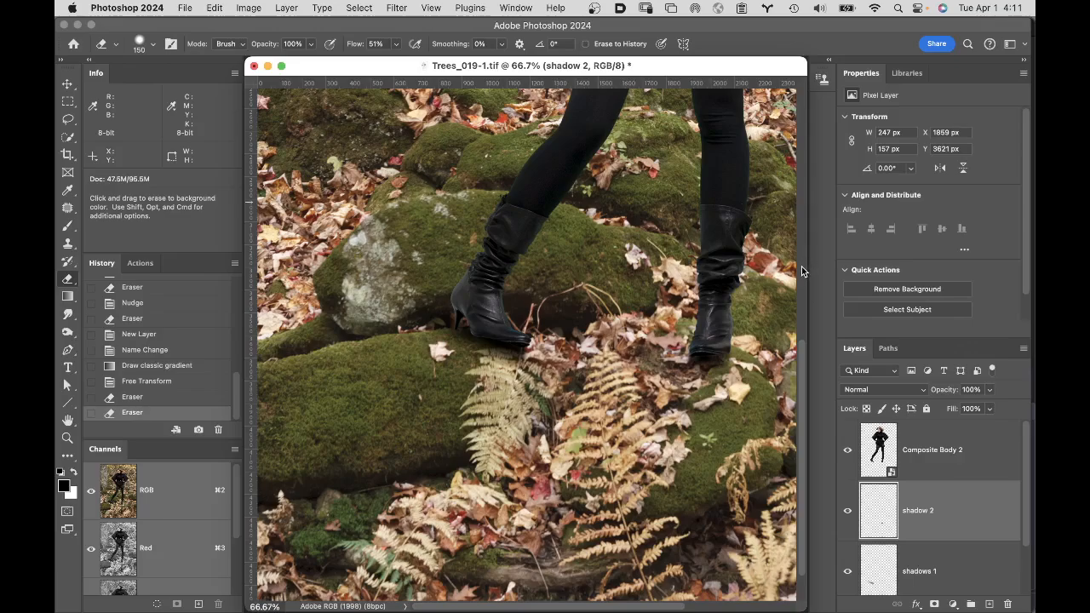
# Step: Examine the whole composite and the shadows beneath both boots at closer magnification
pyautogui.doubleClick(68, 420)
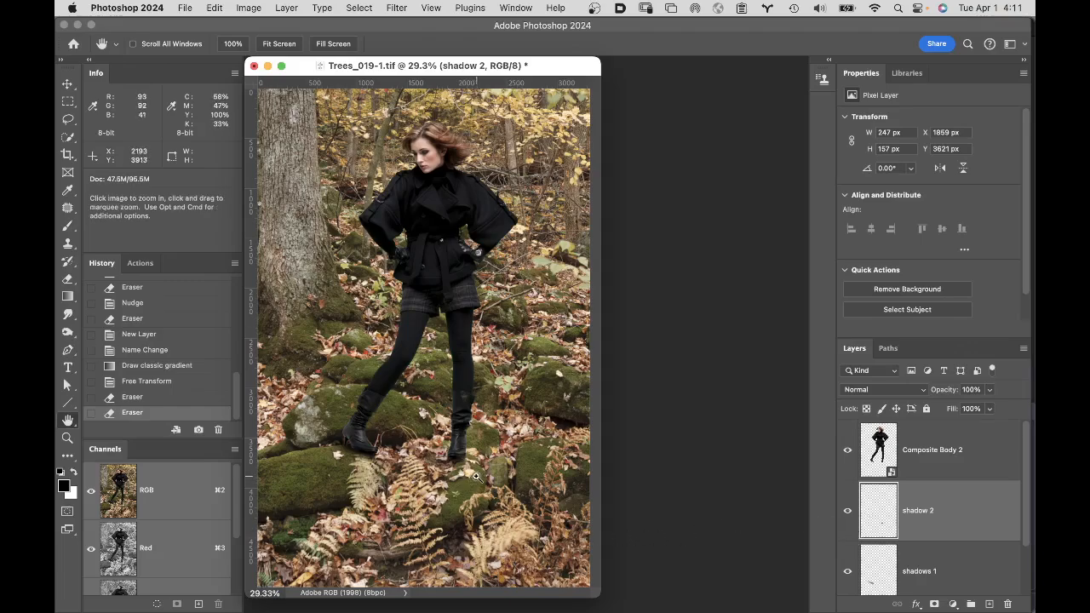
pyautogui.keyDown('super'); pyautogui.click(449, 464); pyautogui.keyUp('super')
pyautogui.keyDown('super'); pyautogui.click(457, 452); pyautogui.keyUp('super')
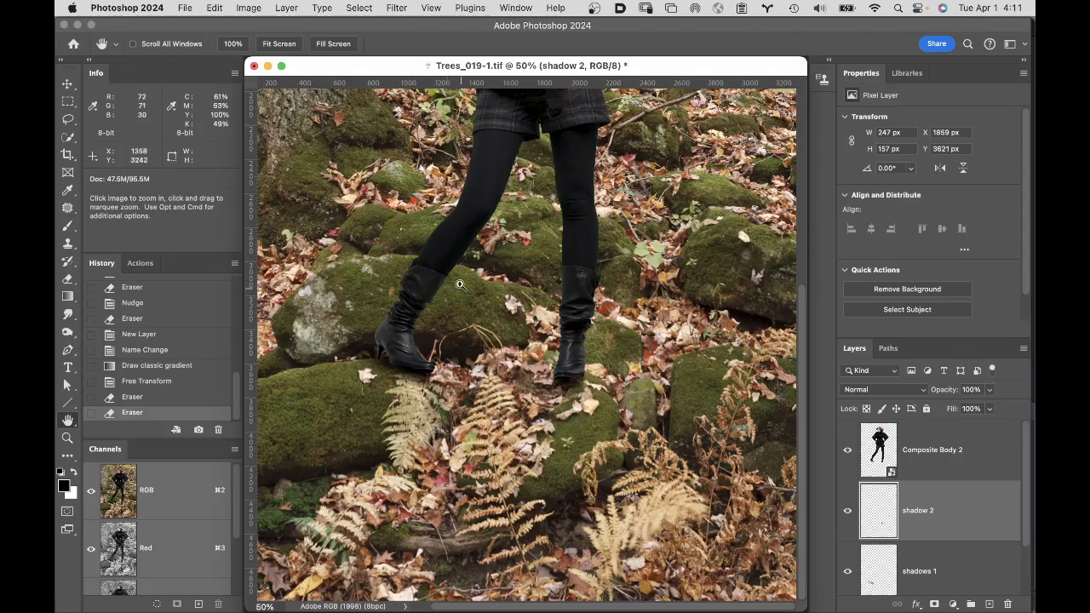
pyautogui.keyDown('super'); pyautogui.click(483, 336); pyautogui.keyUp('super')
pyautogui.moveTo(676, 300); pyautogui.dragTo(649, 300)
pyautogui.hscroll(5, 681, 324)
pyautogui.scroll(2, 681, 323)
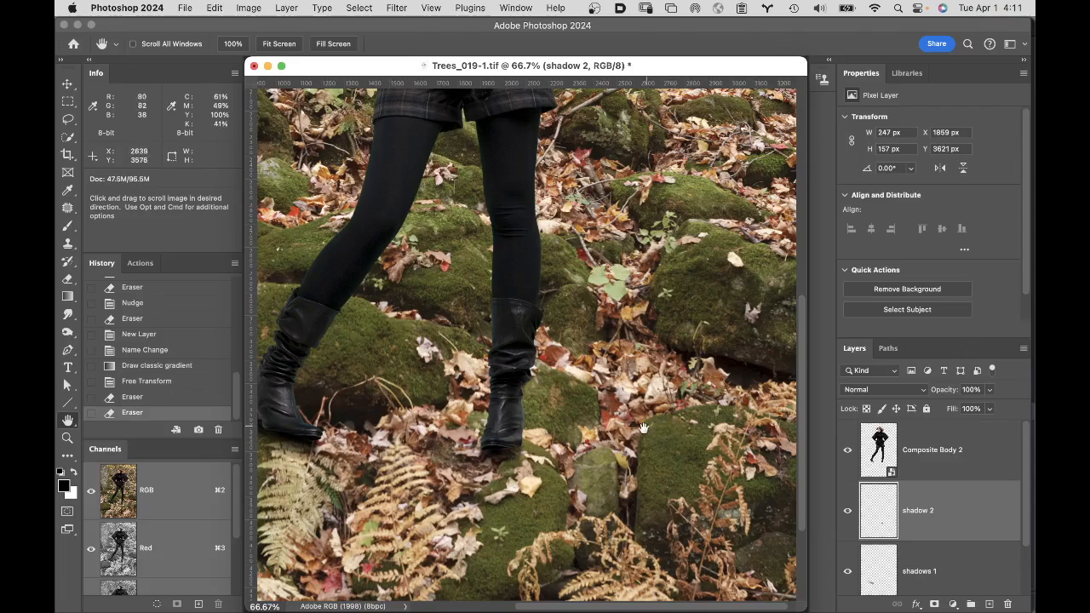
pyautogui.scroll(-5, 630, 417)
pyautogui.hscroll(-4, 630, 417)
pyautogui.hscroll(-2, 598, 351)
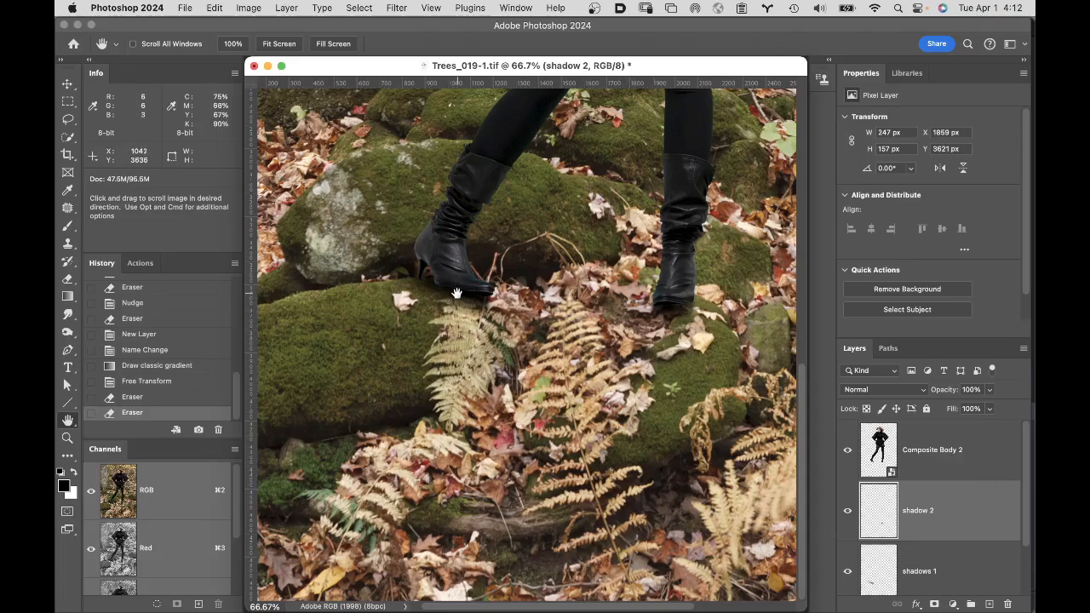
# Step: Place a color sampler in the shadow under the left boot's sole and lower the shadows 1 layer's opacity to 76%
pyautogui.click(971, 569)
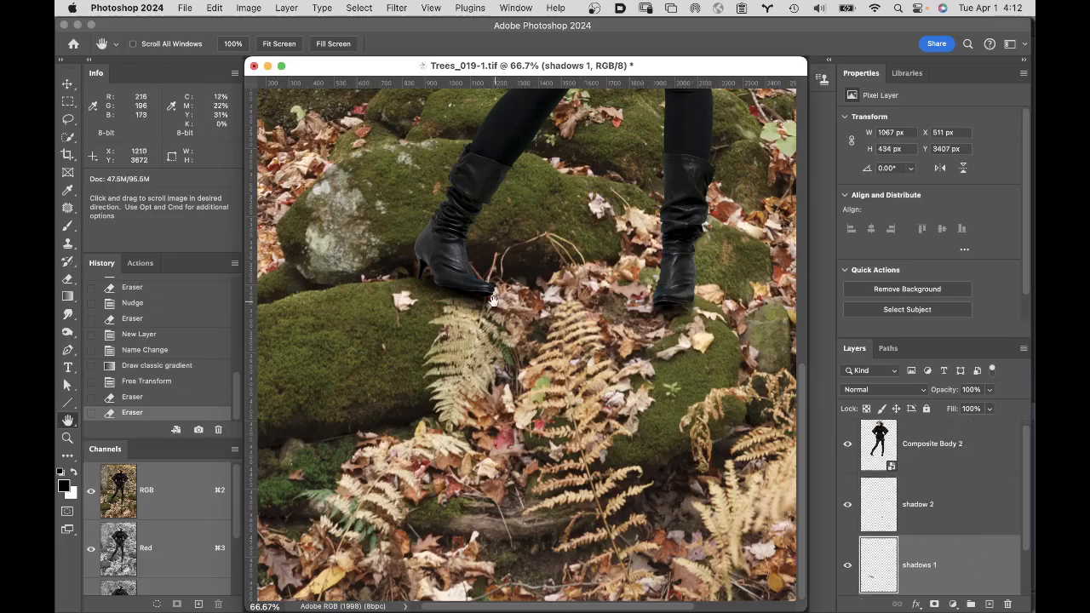
pyautogui.click(69, 193)
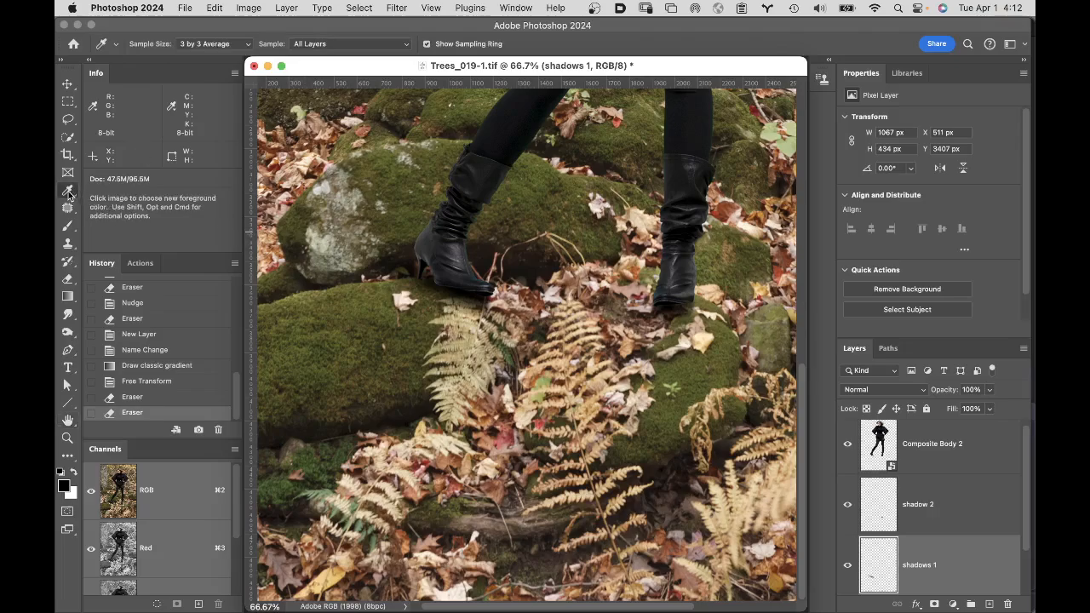
pyautogui.rightClick(69, 192)
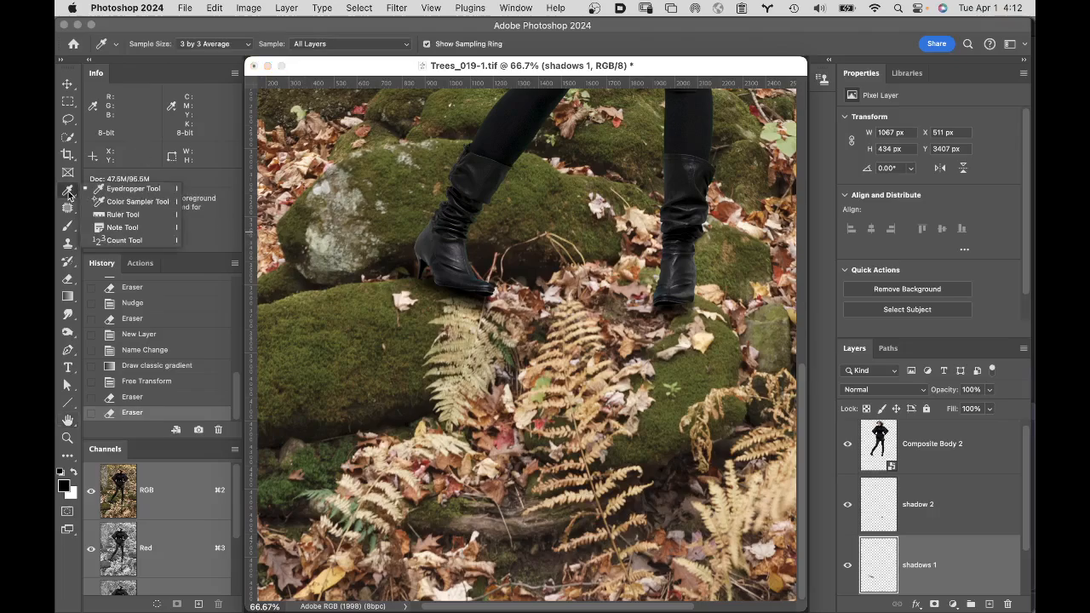
pyautogui.click(136, 202)
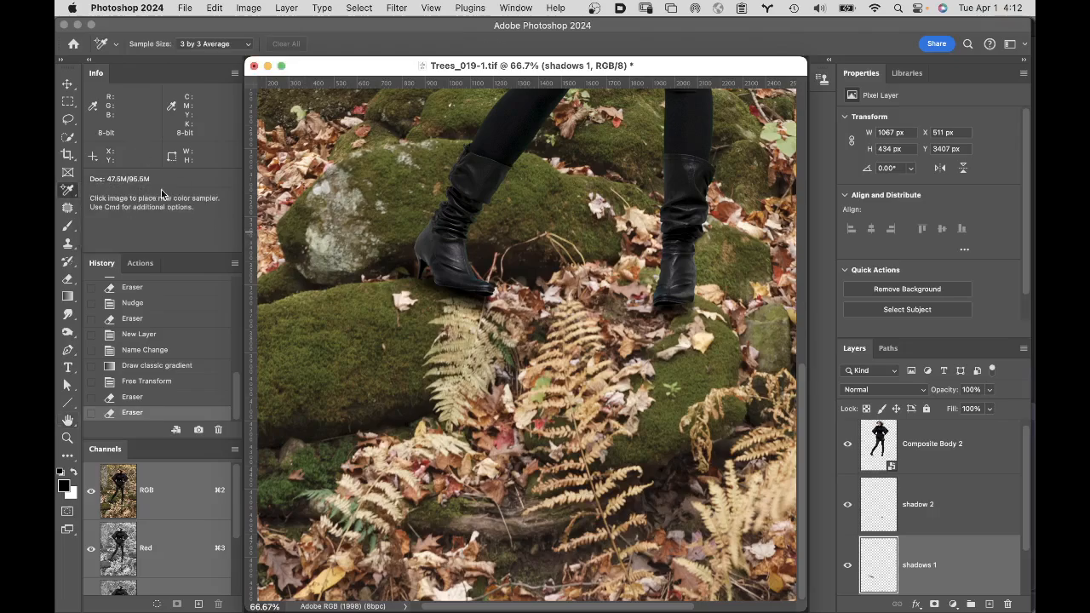
pyautogui.click(449, 292)
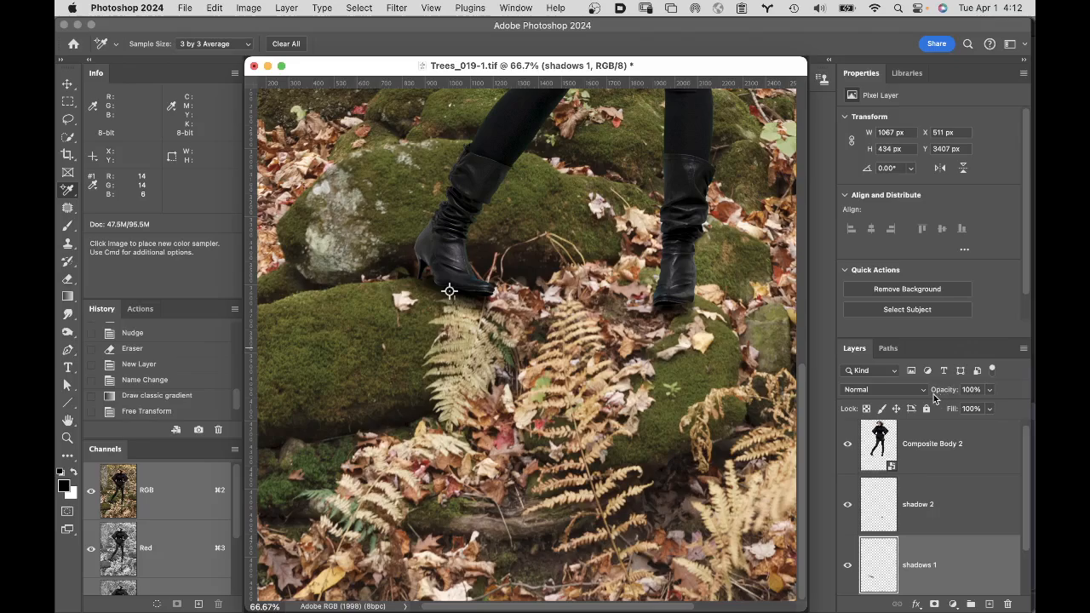
pyautogui.moveTo(954, 392); pyautogui.dragTo(945, 397)
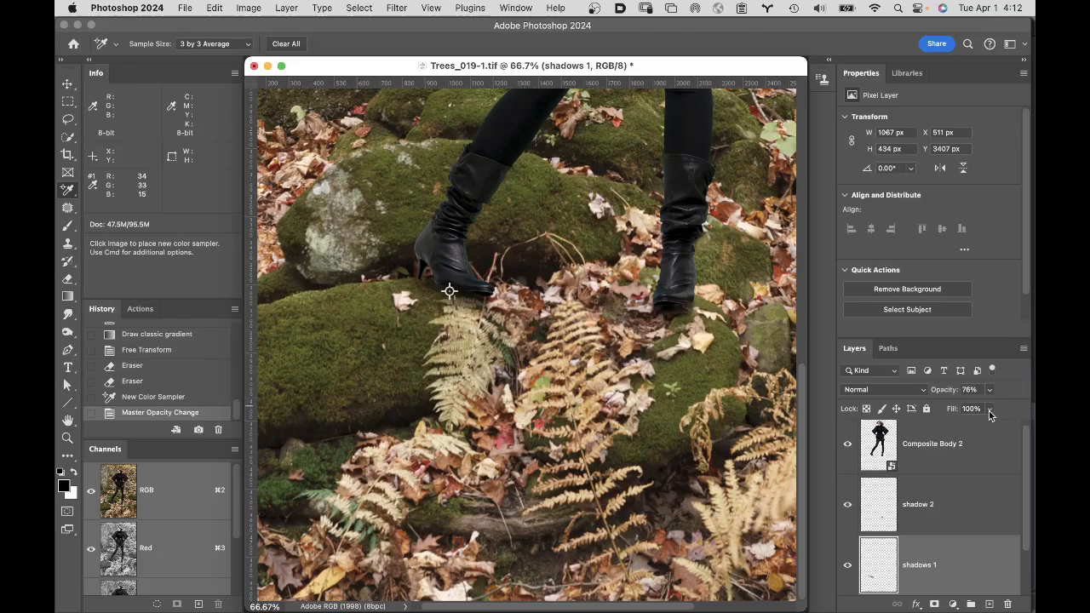
# Step: Set the shadow 2 layer's opacity to 92% and clear the color sampler
pyautogui.click(960, 498)
pyautogui.moveTo(945, 393); pyautogui.dragTo(937, 397)
pyautogui.press('Return')
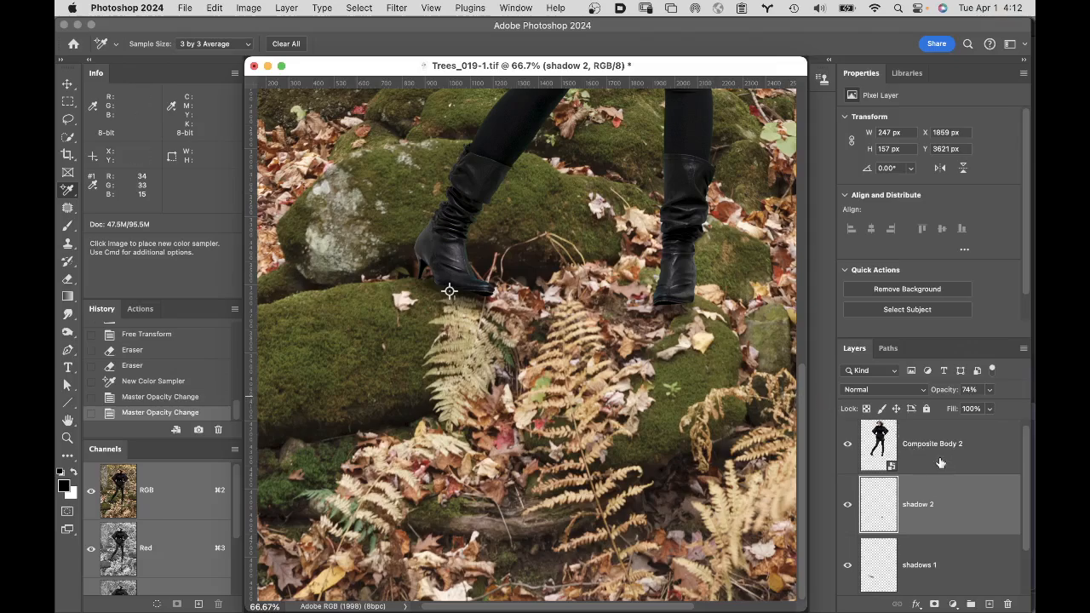
pyautogui.moveTo(943, 394); pyautogui.dragTo(948, 397)
pyautogui.press('Return')
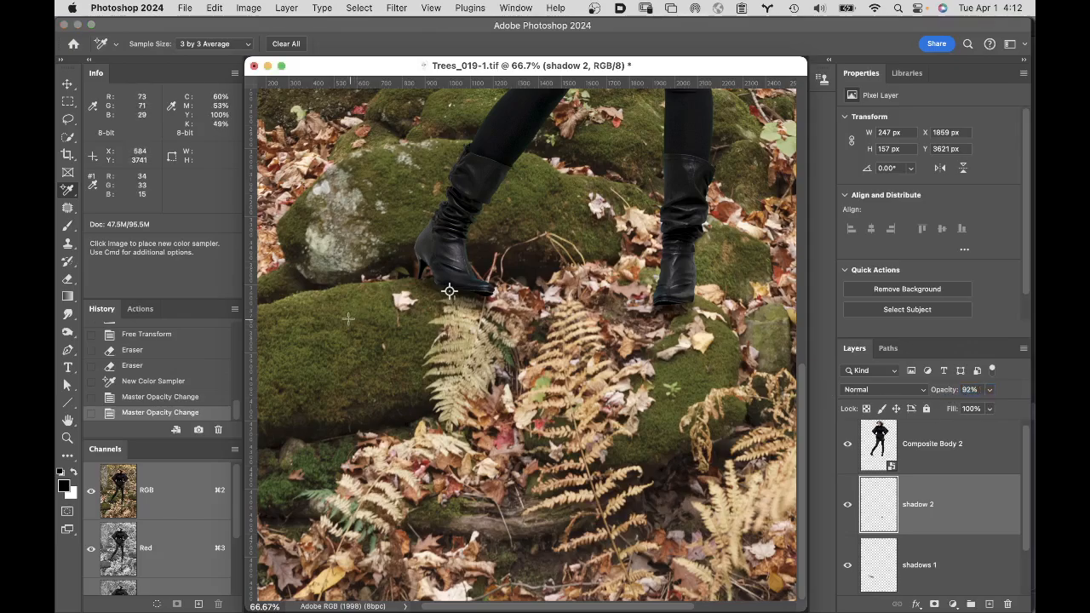
pyautogui.click(285, 43)
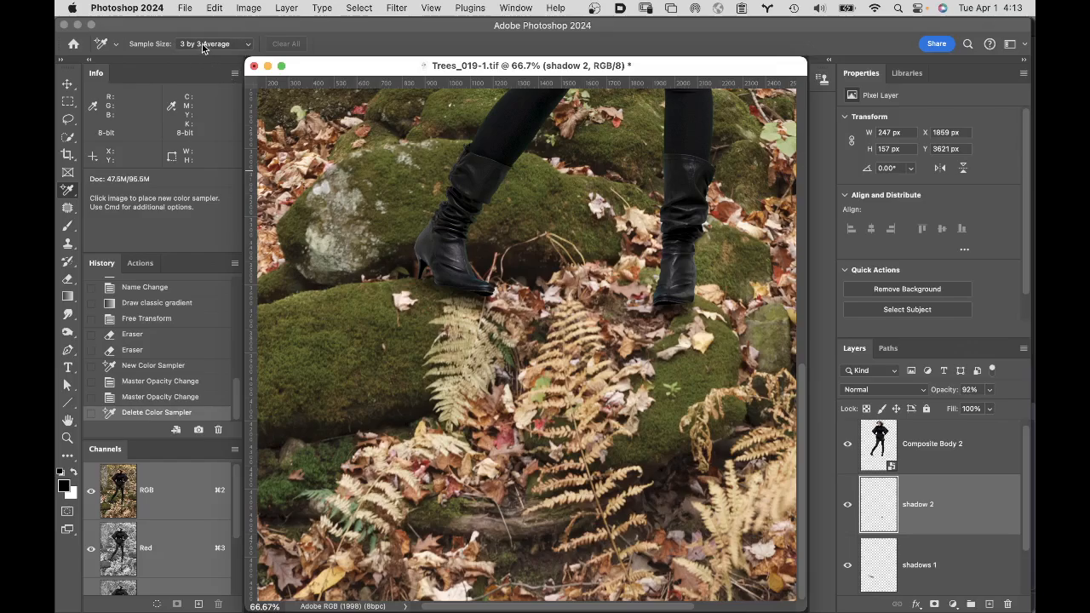
# Step: Save the composite as Trees_019-1.tif on Toss Volume, replacing the existing file, with no image compression and RLE layer compression
pyautogui.click(186, 7)
pyautogui.click(238, 156)
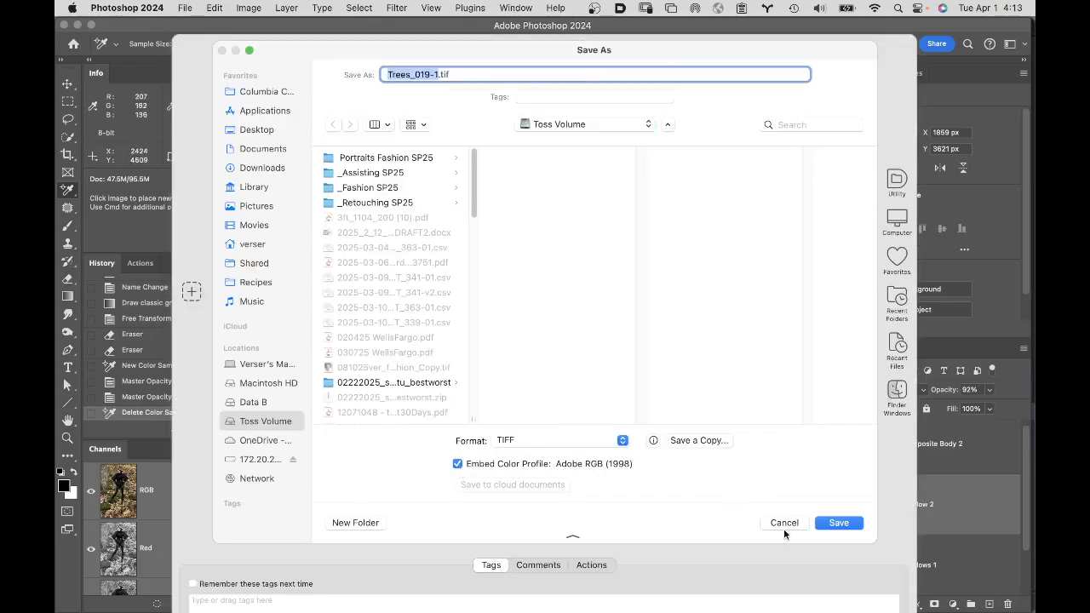
pyautogui.click(835, 523)
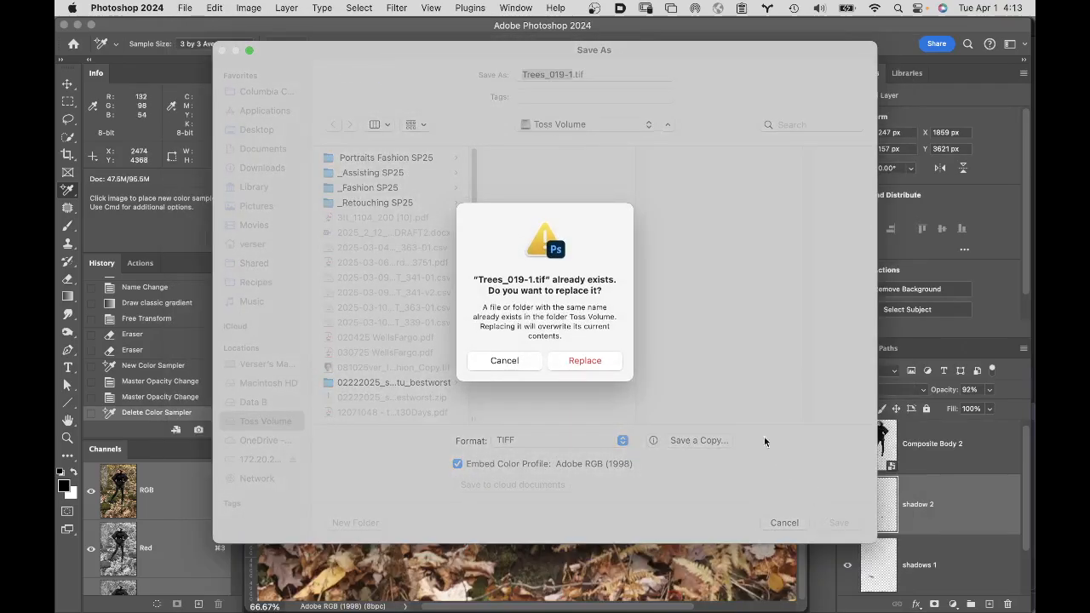
pyautogui.click(593, 364)
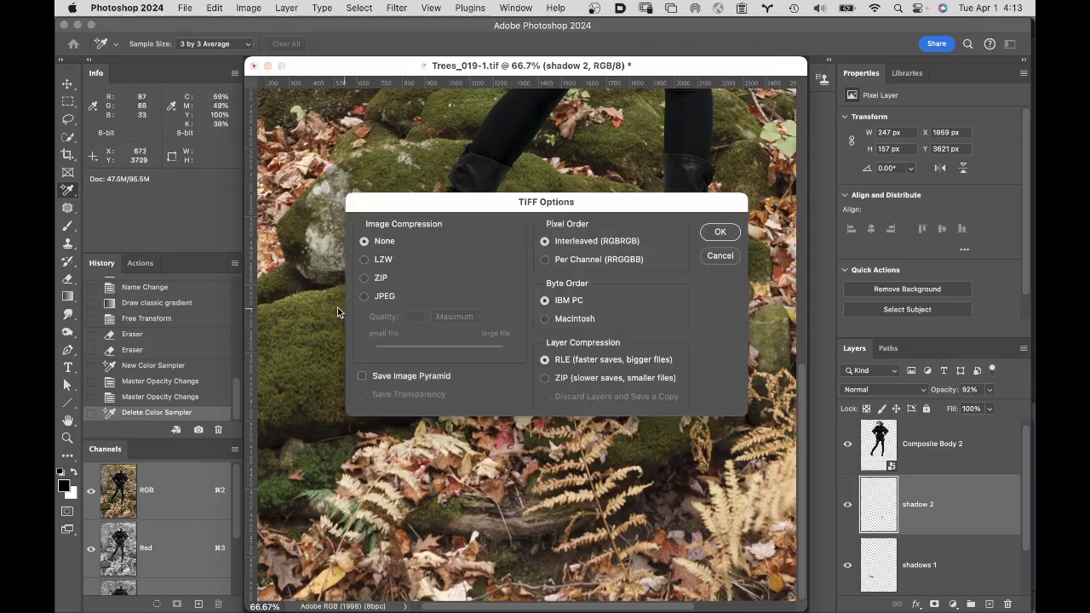
pyautogui.click(719, 231)
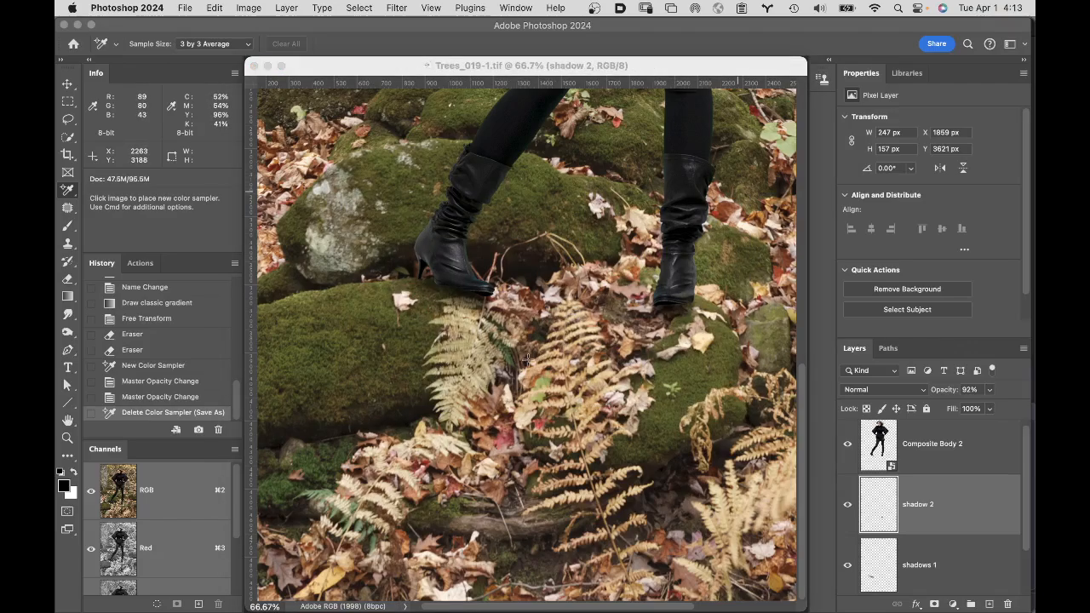
# Step: Fit the whole image in view and try to bring the Trees_019-1.tif document window back to the front
pyautogui.doubleClick(74, 425)
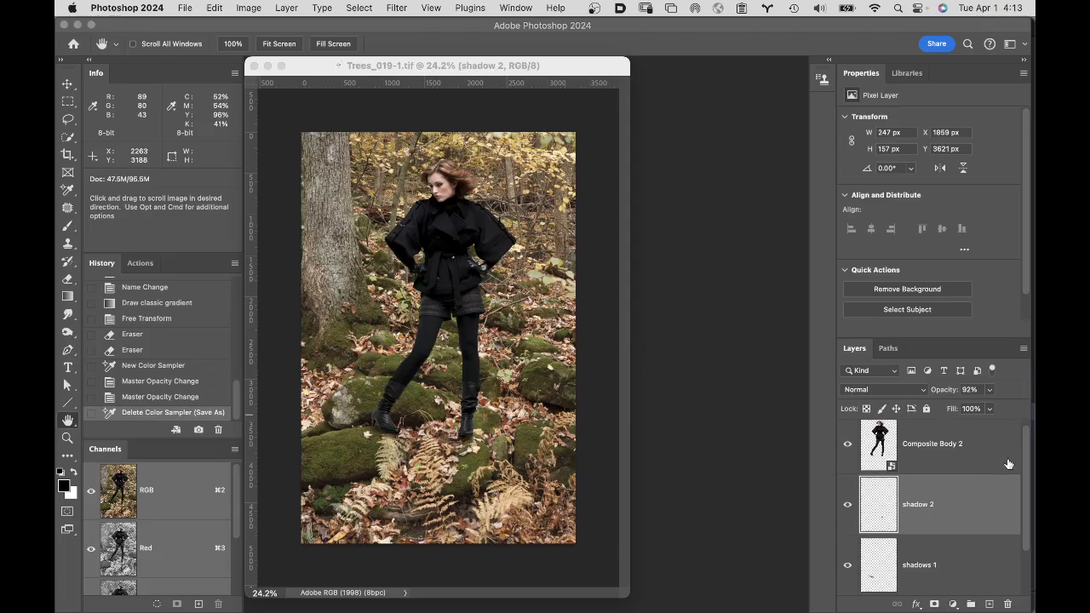
pyautogui.moveTo(1026, 436); pyautogui.dragTo(1024, 425)
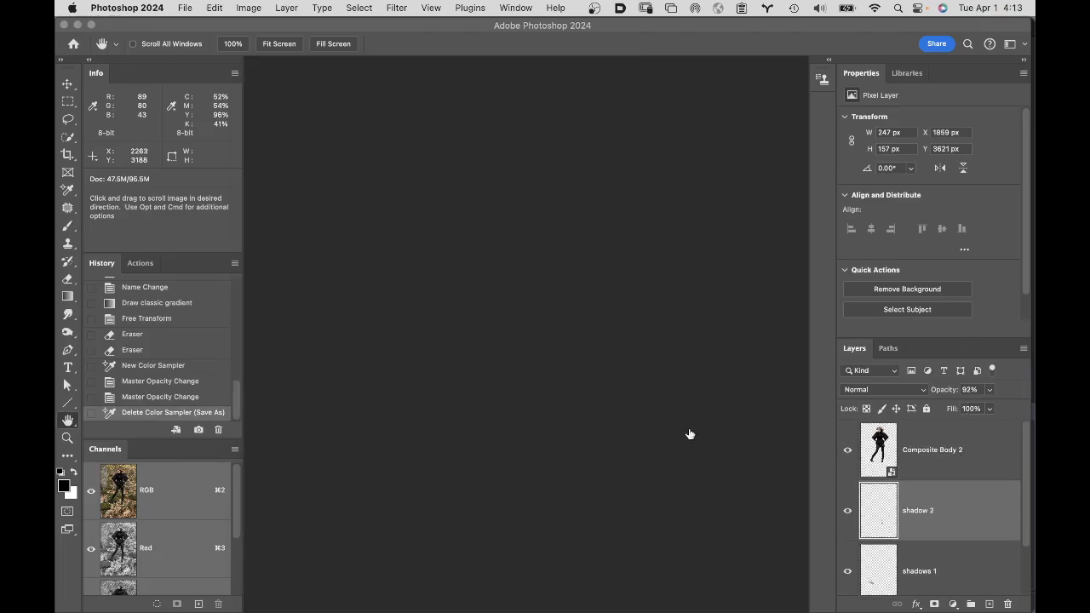
pyautogui.click(517, 7)
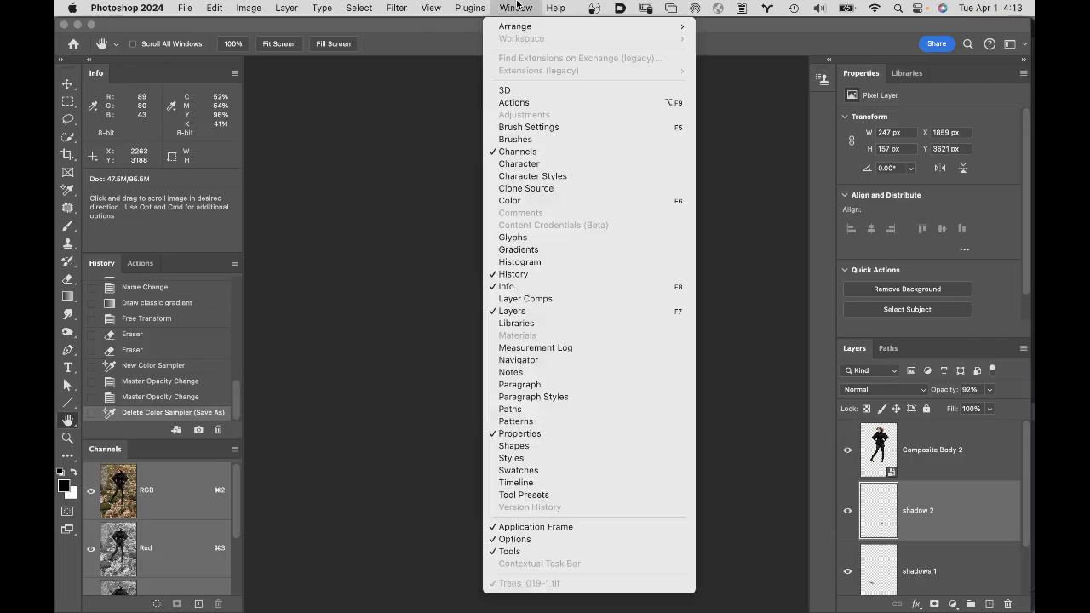
pyautogui.click(571, 588)
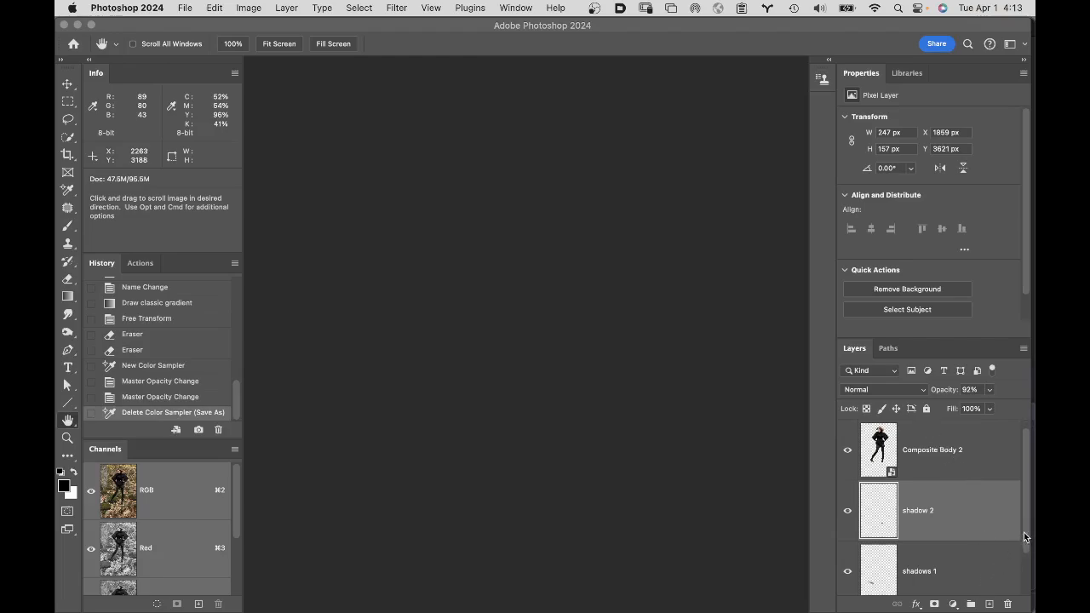
pyautogui.click(514, 8)
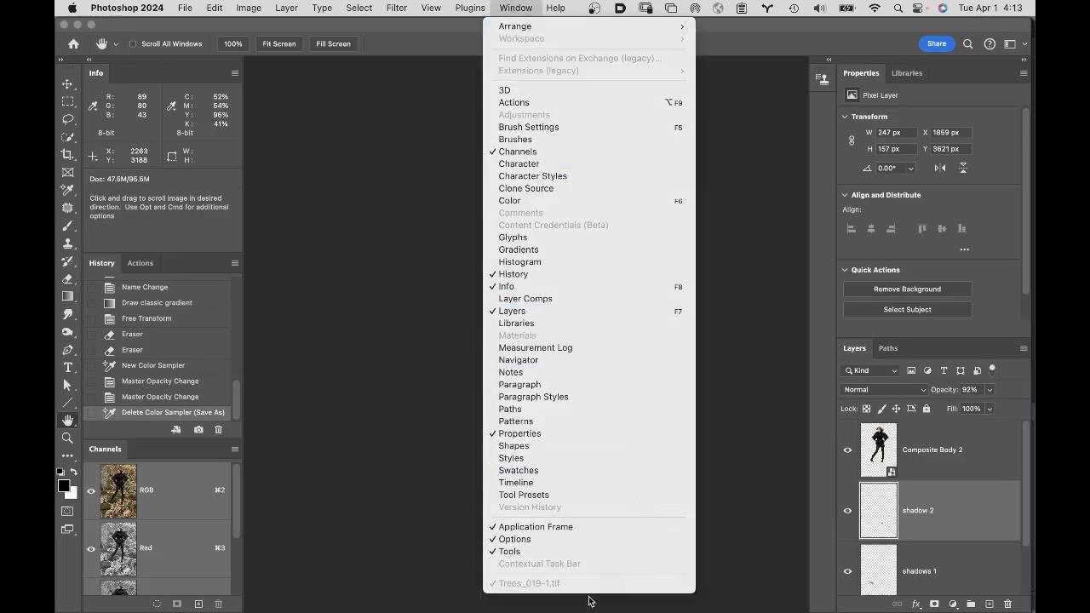
pyautogui.click(470, 516)
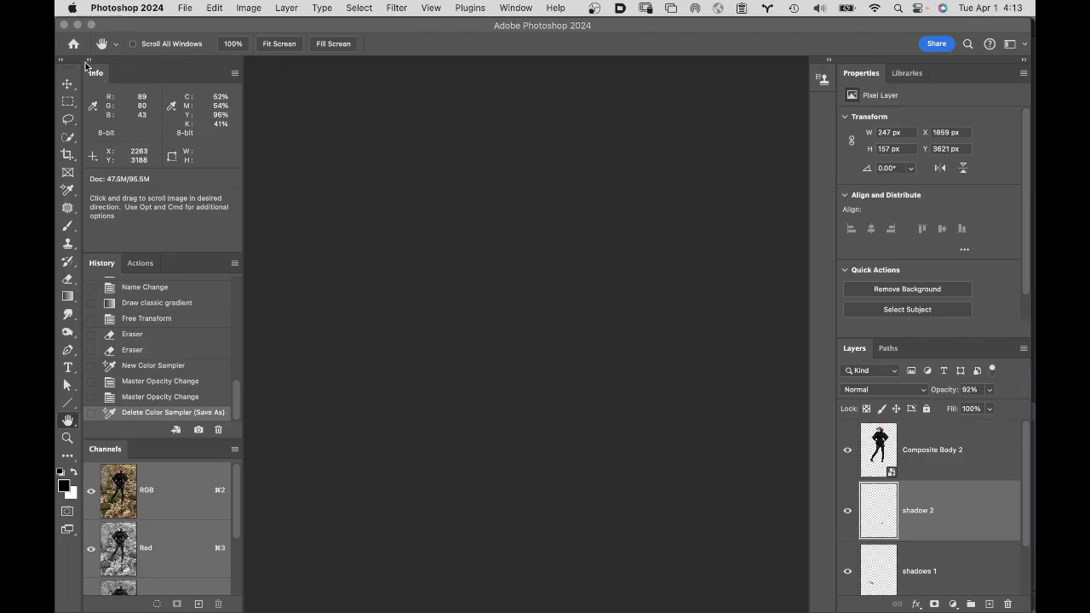
pyautogui.click(120, 8)
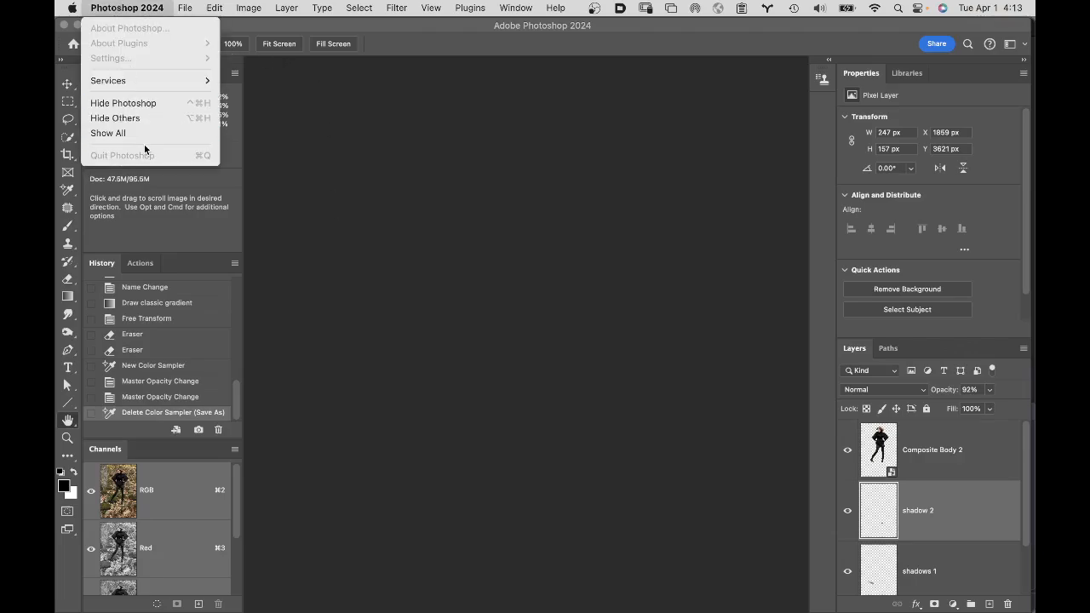
pyautogui.click(263, 124)
pyautogui.moveTo(400, 32)
pyautogui.mouseDown()
pyautogui.moveTo(427, 84)
pyautogui.moveTo(402, 36)
pyautogui.mouseUp()
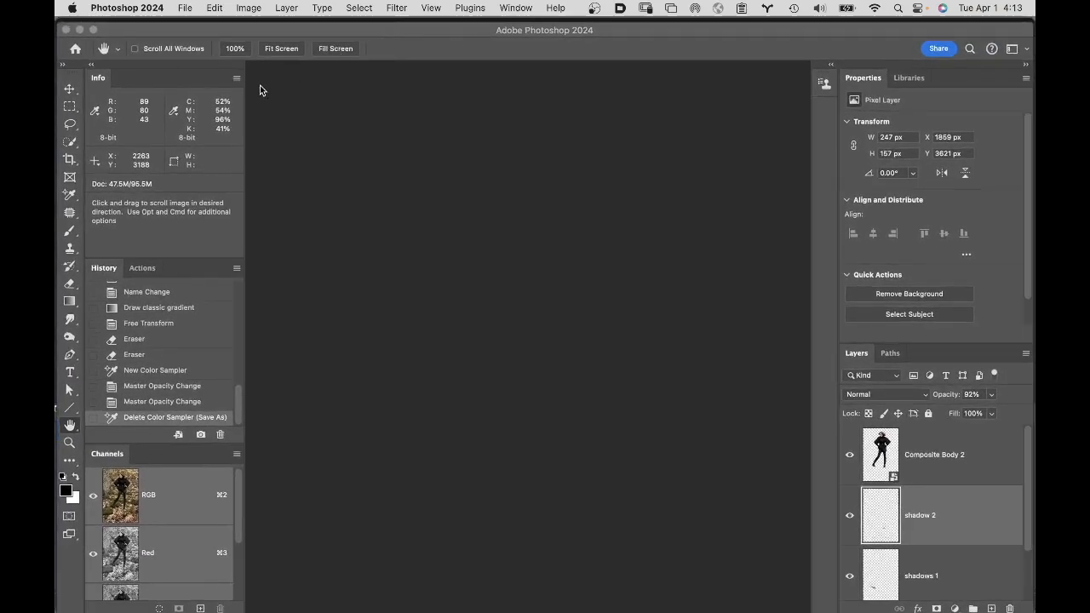
pyautogui.click(517, 7)
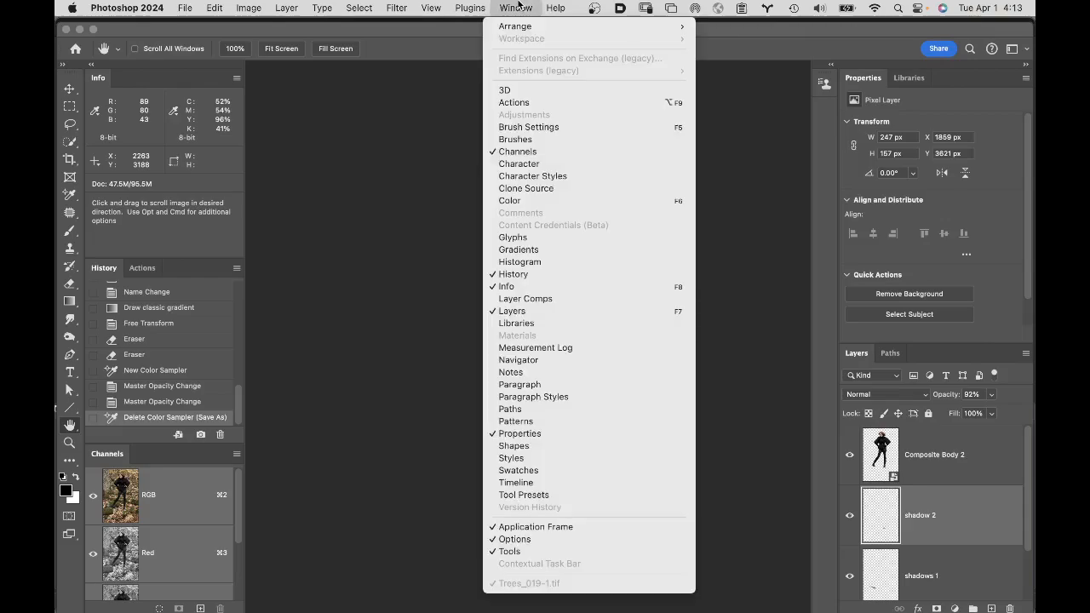
pyautogui.click(827, 535)
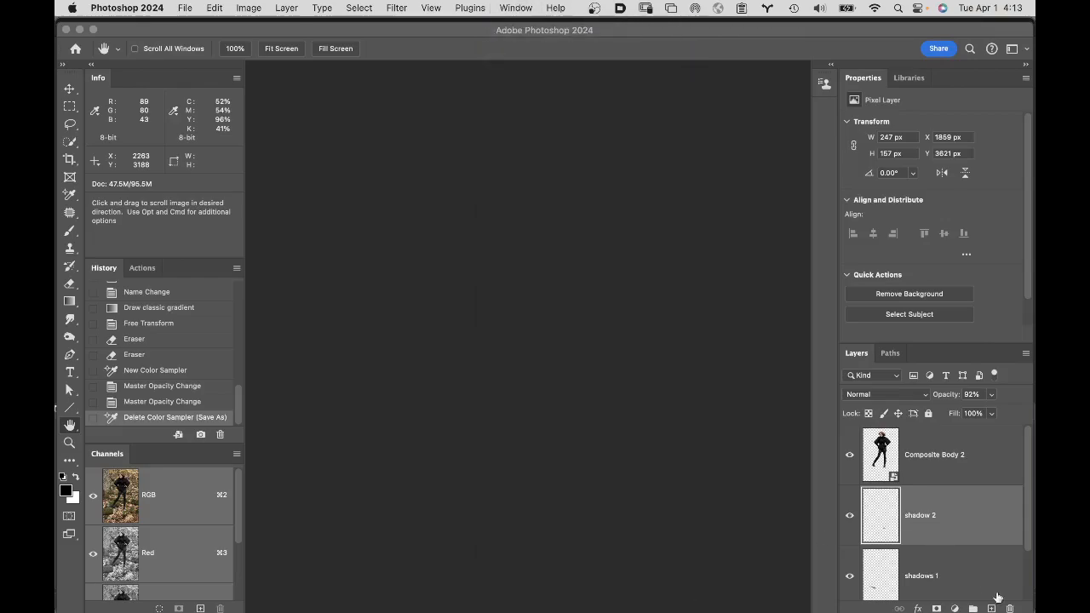
pyautogui.moveTo(1004, 606)
# Step: View the finished composite in full screen on a black background and return to the standard screen mode
pyautogui.press('f')
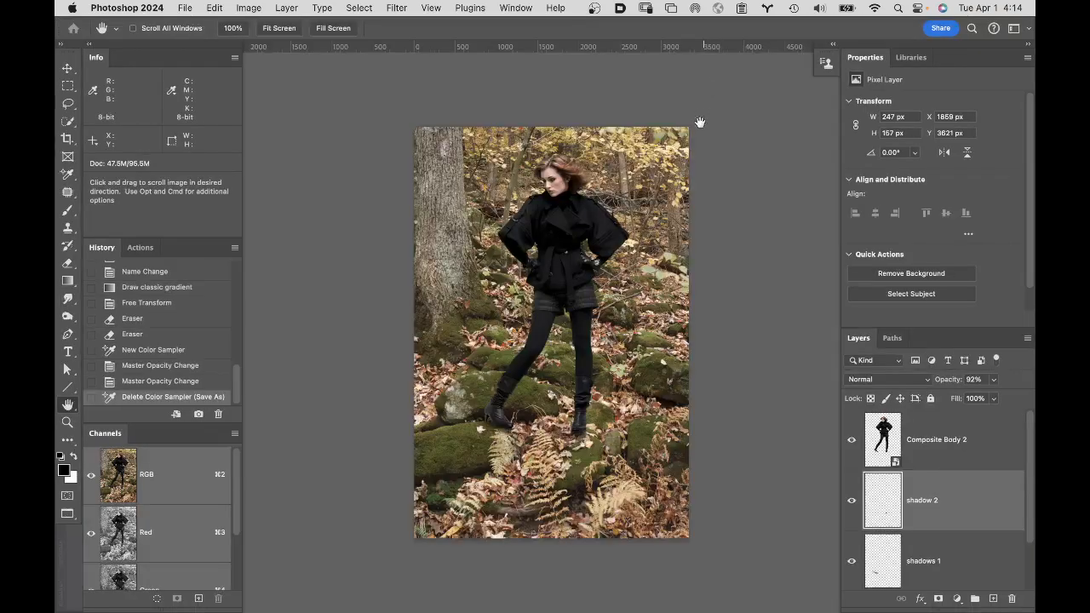
pyautogui.press('f')
pyautogui.press('f')
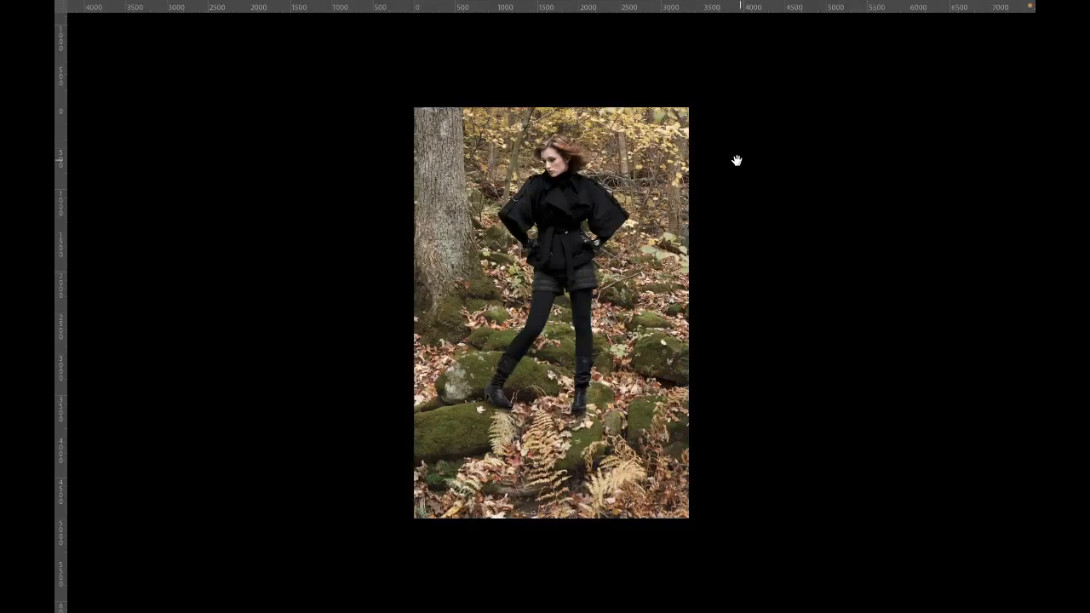
pyautogui.press('f')
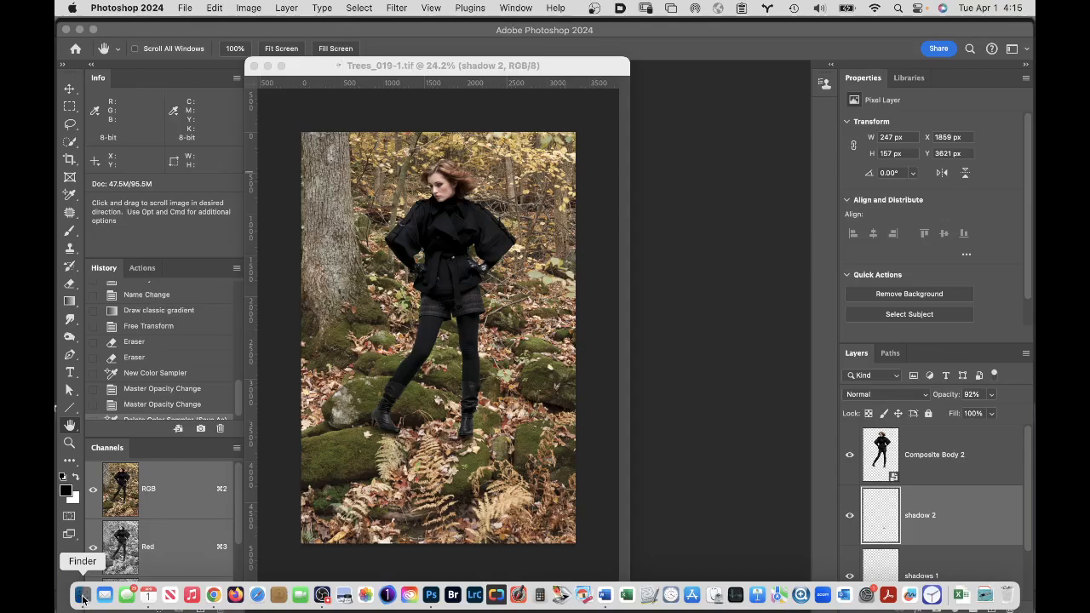
# Step: Switch to Finder and preview Check Layers.pdf in the Student Files Week 09 folder
pyautogui.click(81, 597)
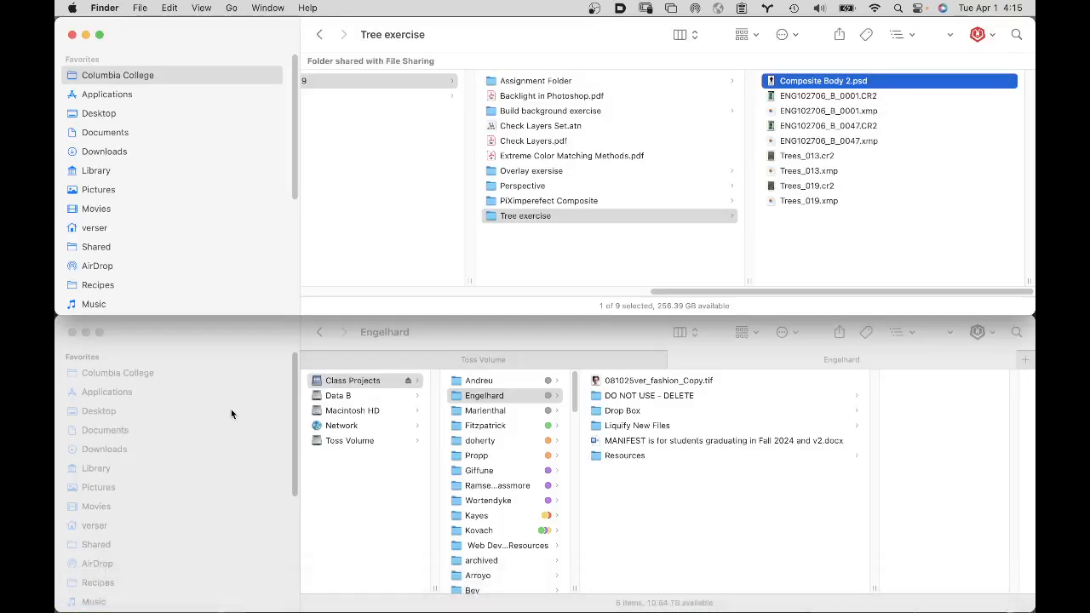
pyautogui.hscroll(-3, 361, 233)
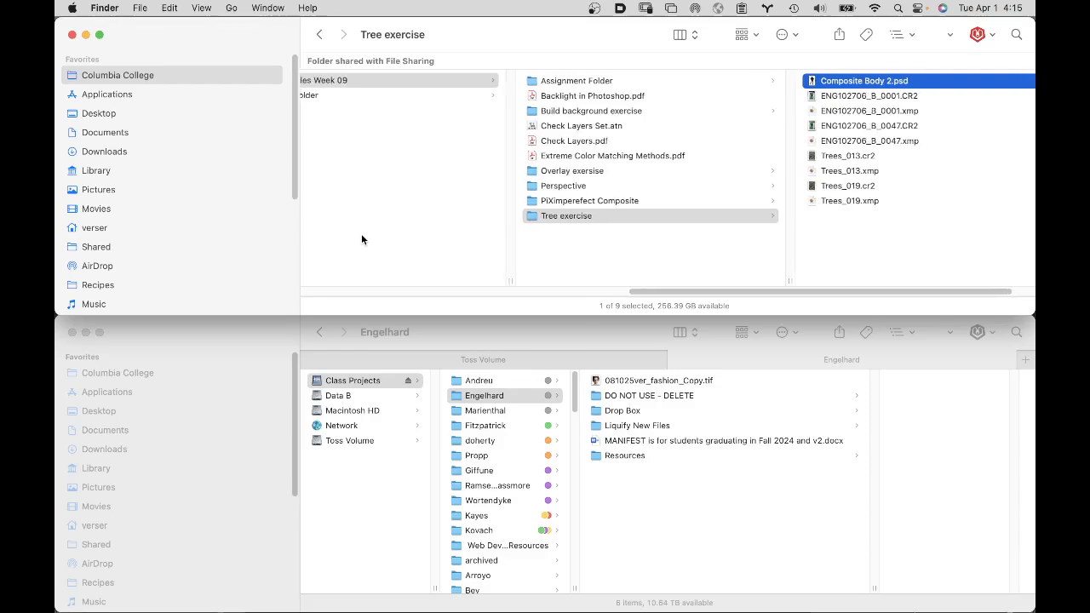
pyautogui.click(614, 141)
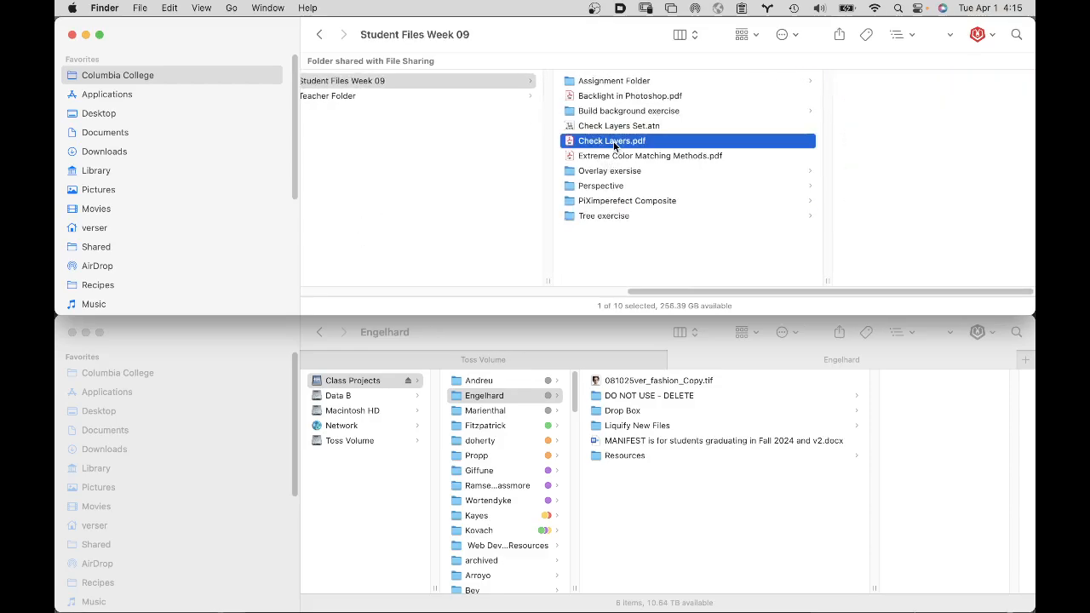
pyautogui.press('space')
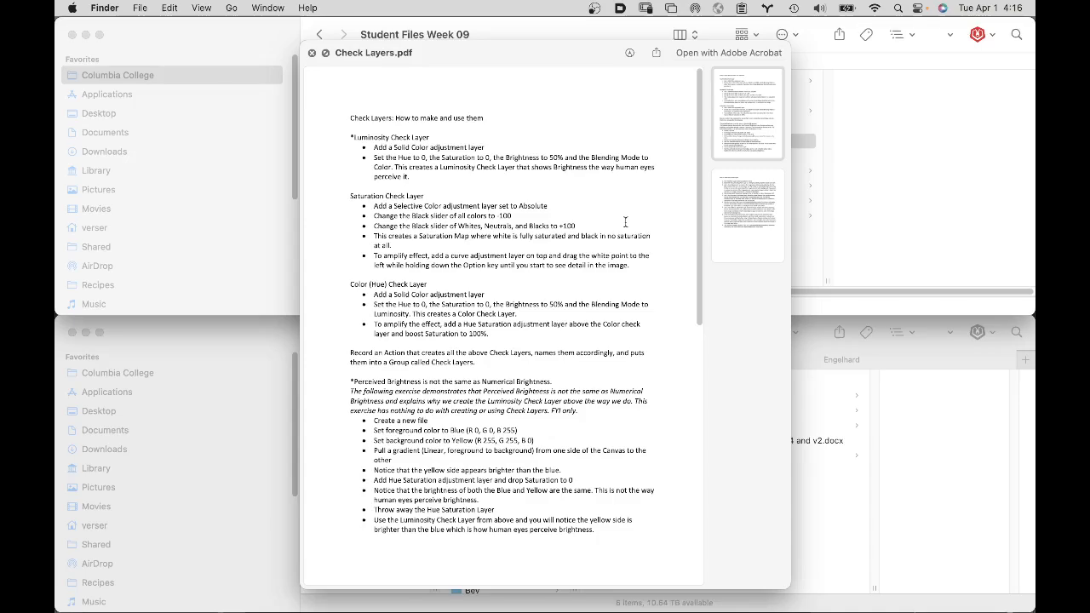
# Step: Close the Check Layers.pdf preview, switch to Photoshop and bring up the list of recorded actions
pyautogui.press('space')
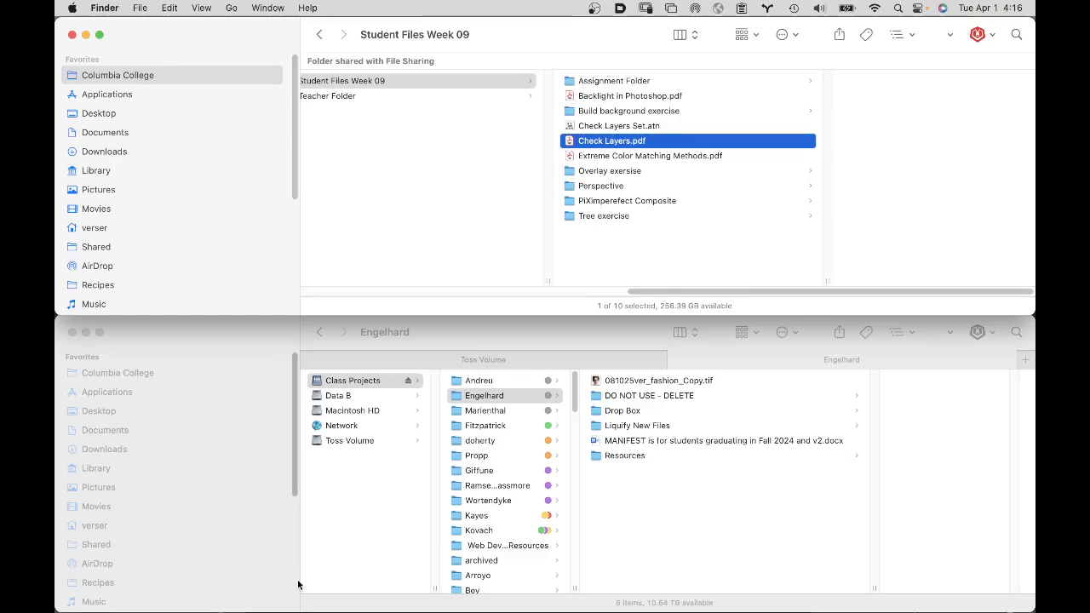
pyautogui.click(431, 595)
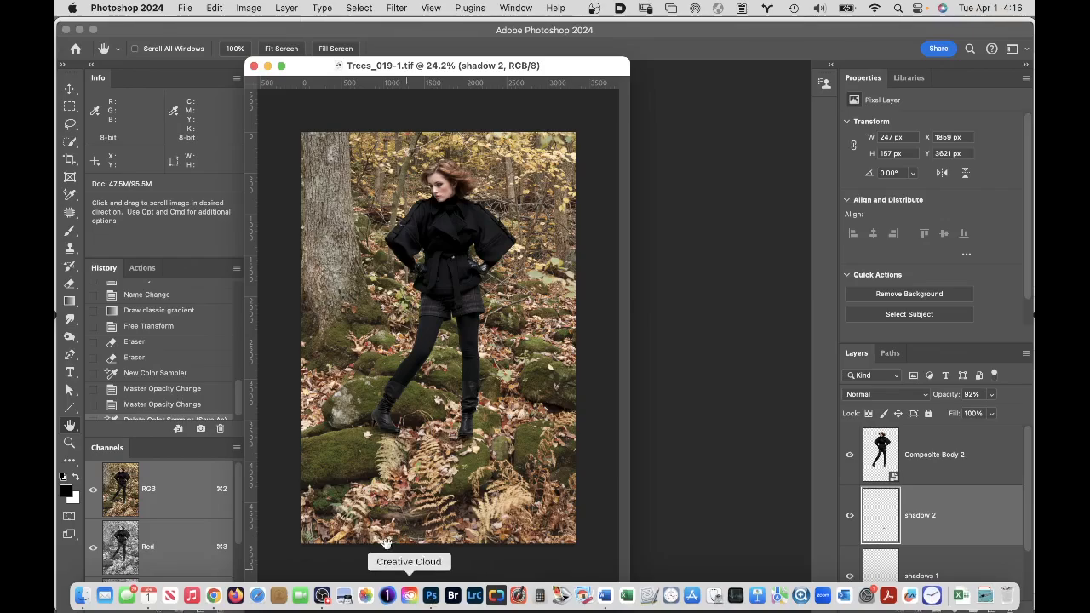
pyautogui.click(142, 269)
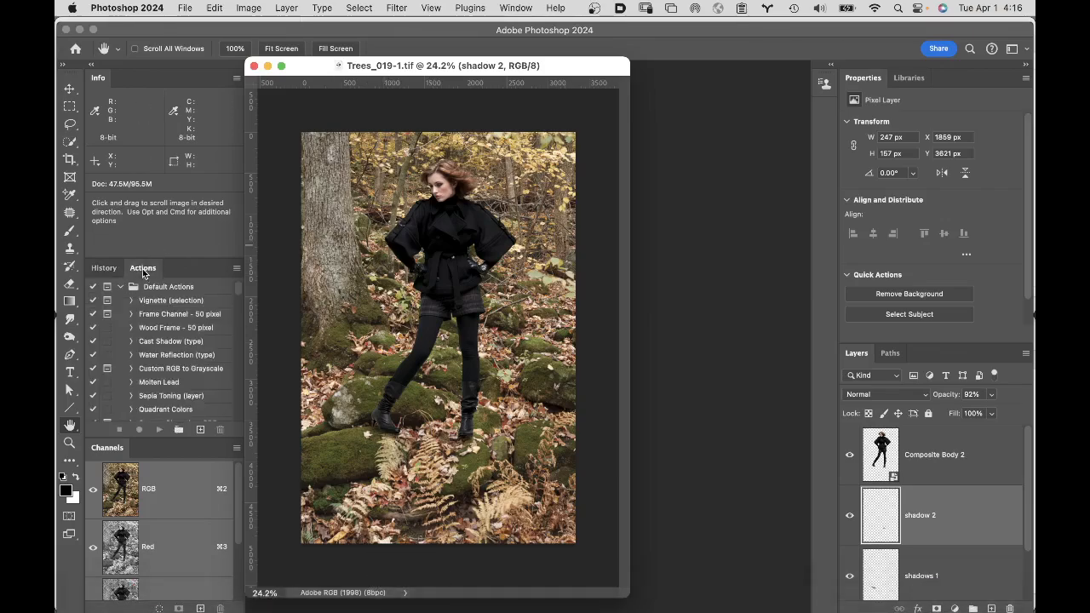
pyautogui.click(235, 271)
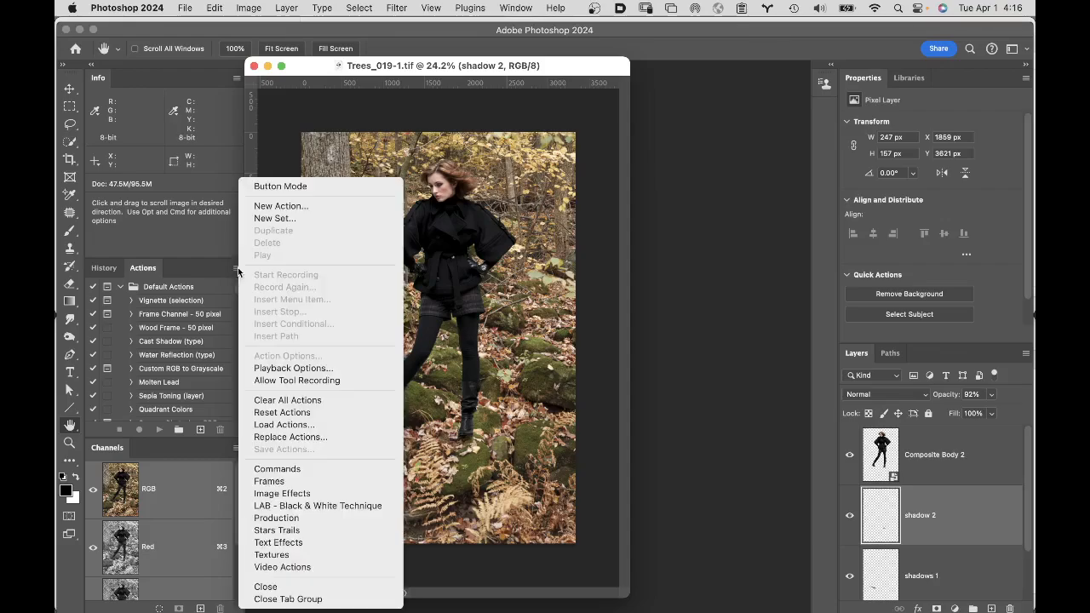
pyautogui.click(330, 425)
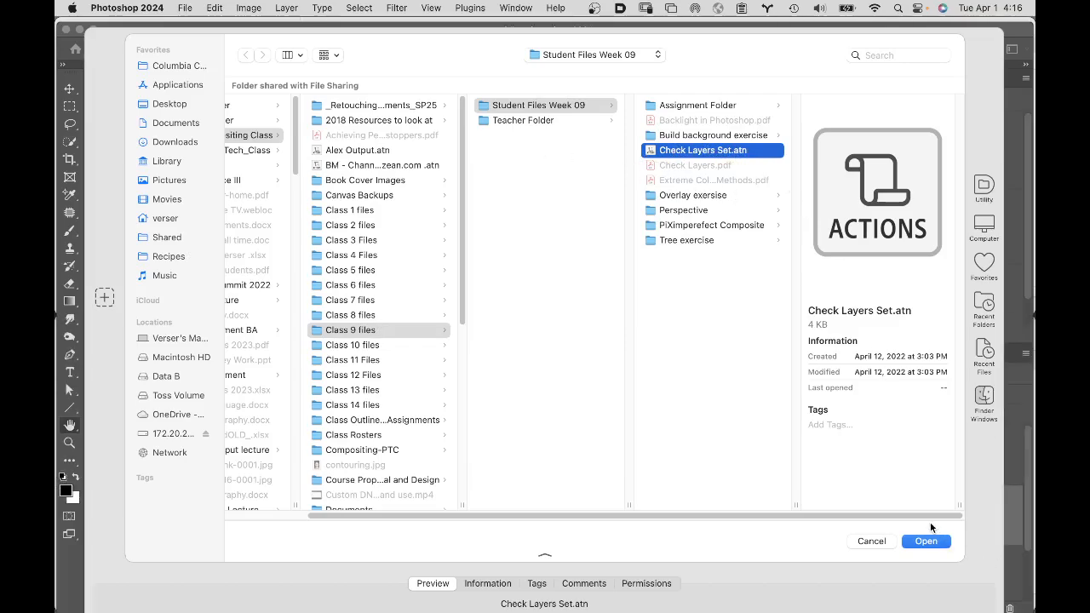
pyautogui.click(871, 543)
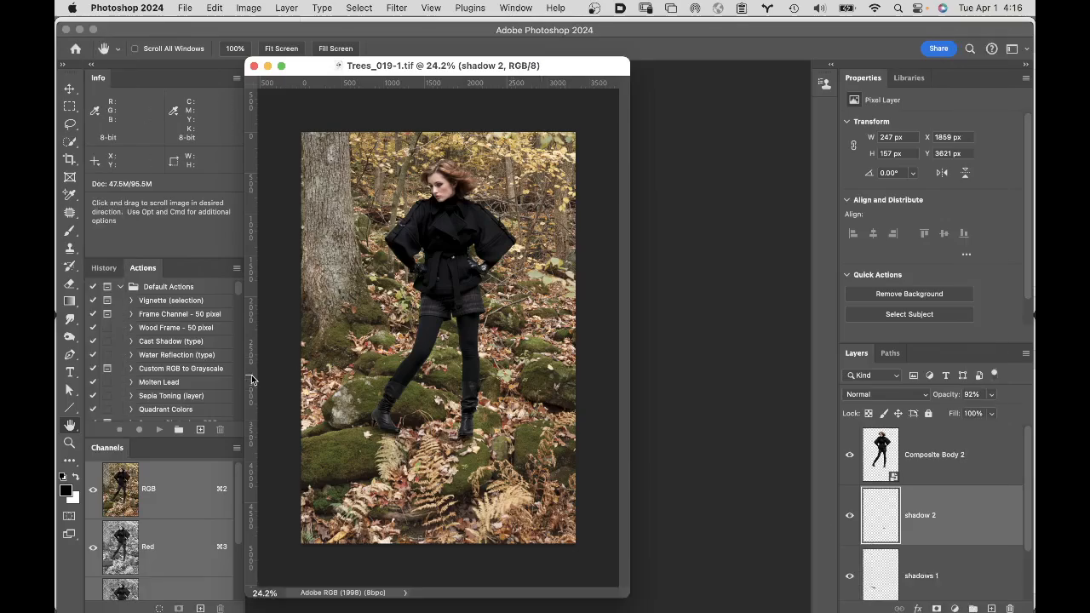
# Step: Run the Check Layers action with the Composite Body 2 layer selected, so the check layers are added above it
pyautogui.scroll(-5, 196, 394)
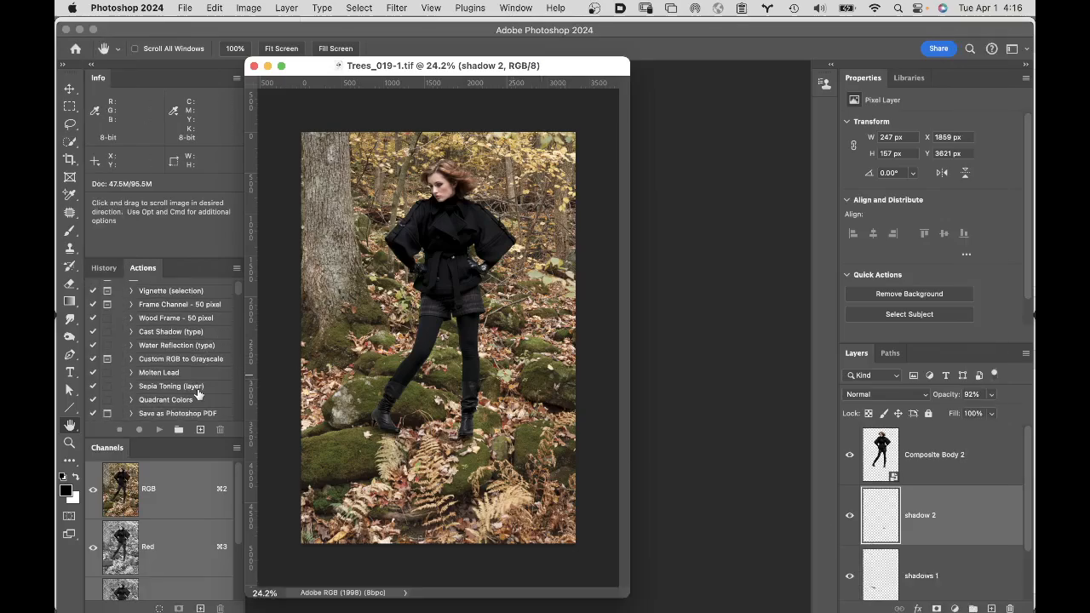
pyautogui.scroll(-3, 196, 394)
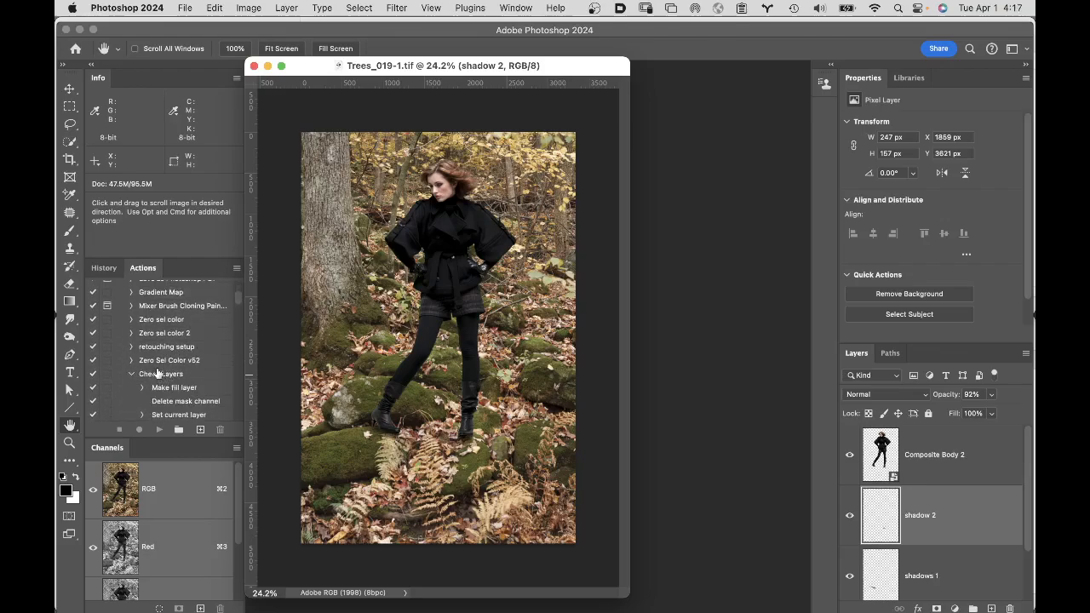
pyautogui.click(161, 377)
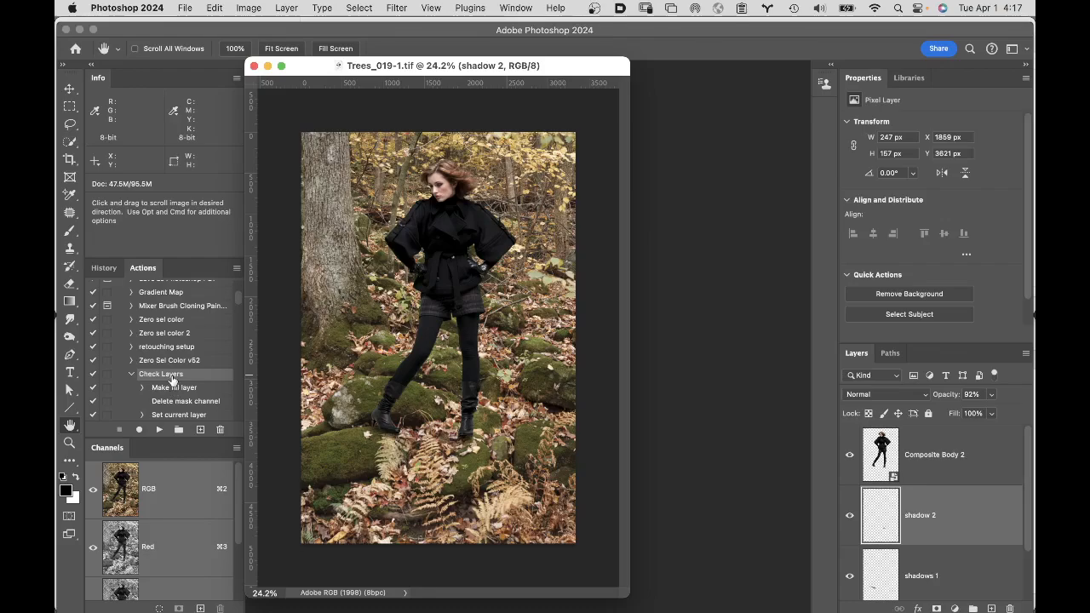
pyautogui.click(987, 457)
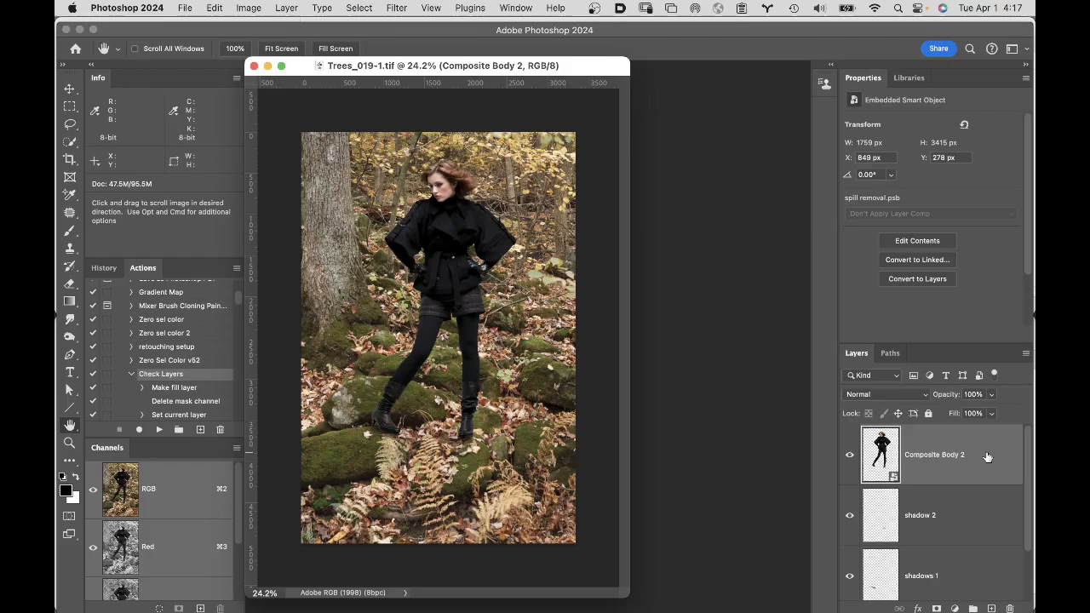
pyautogui.click(159, 431)
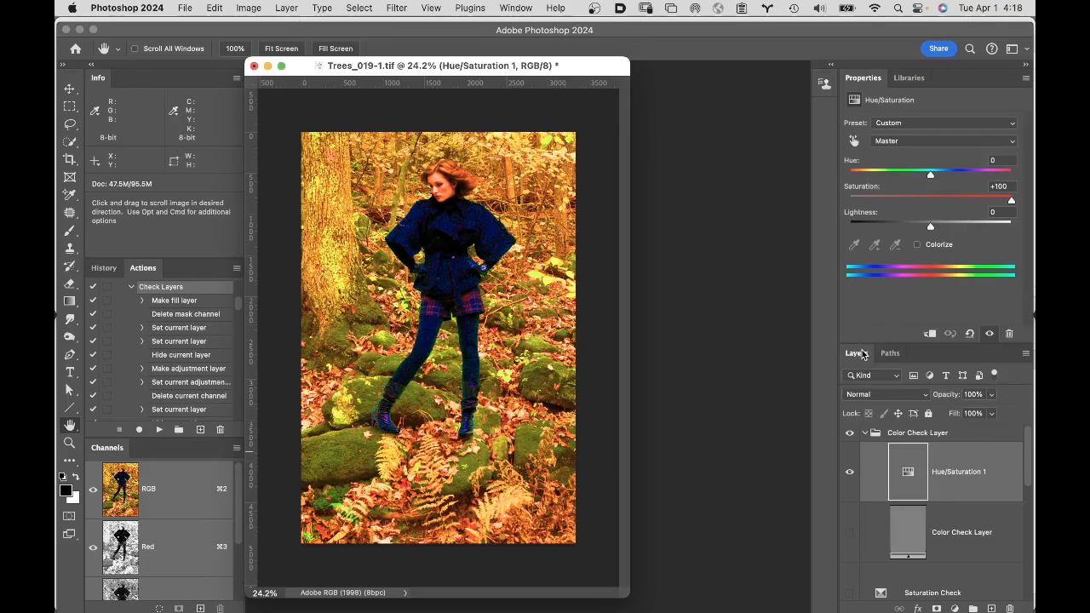
# Step: Enlarge the layer list, hide the Color Check Layer group and show the Luminosity Check layer
pyautogui.moveTo(862, 354); pyautogui.dragTo(672, 95)
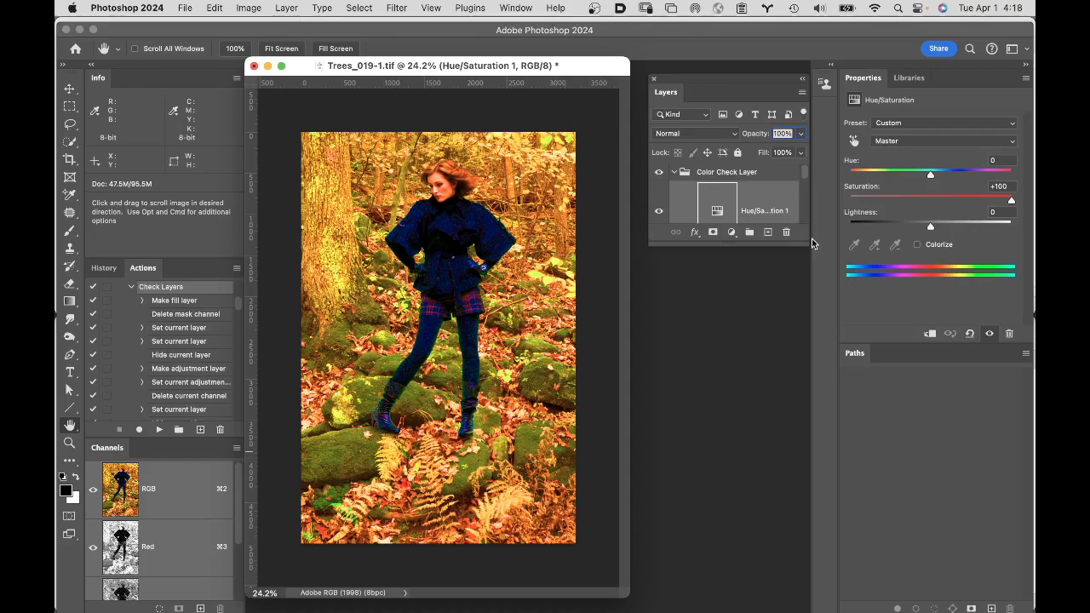
pyautogui.moveTo(804, 242); pyautogui.dragTo(1012, 581)
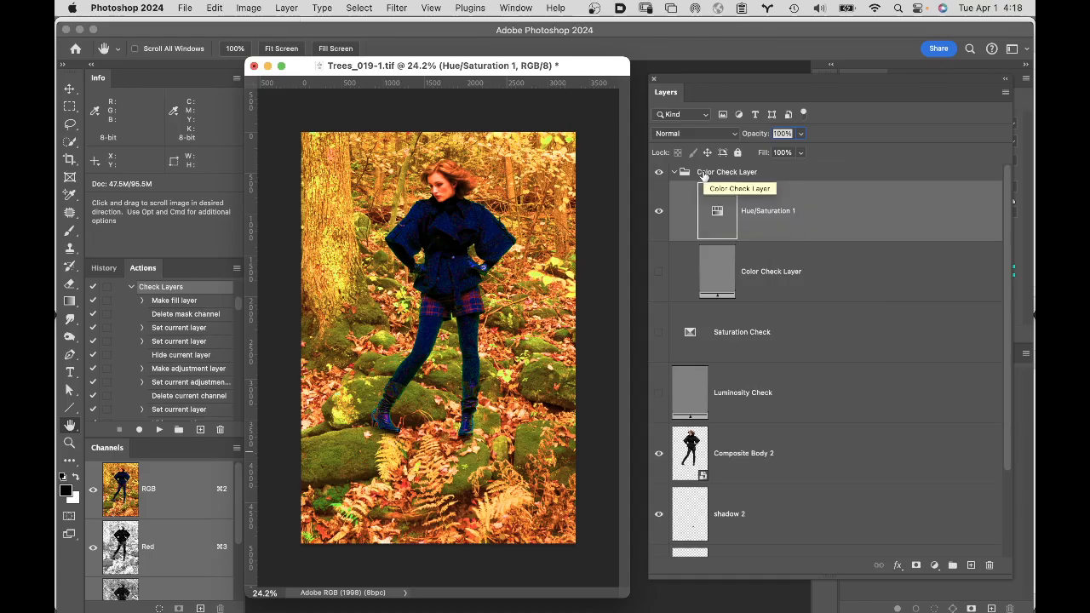
pyautogui.click(658, 175)
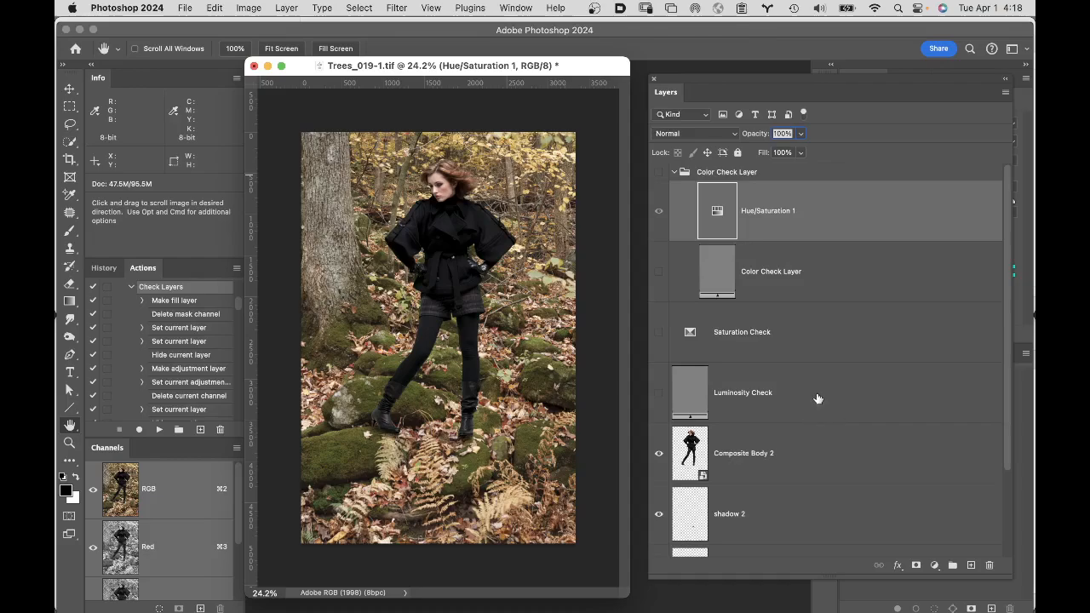
pyautogui.moveTo(817, 398)
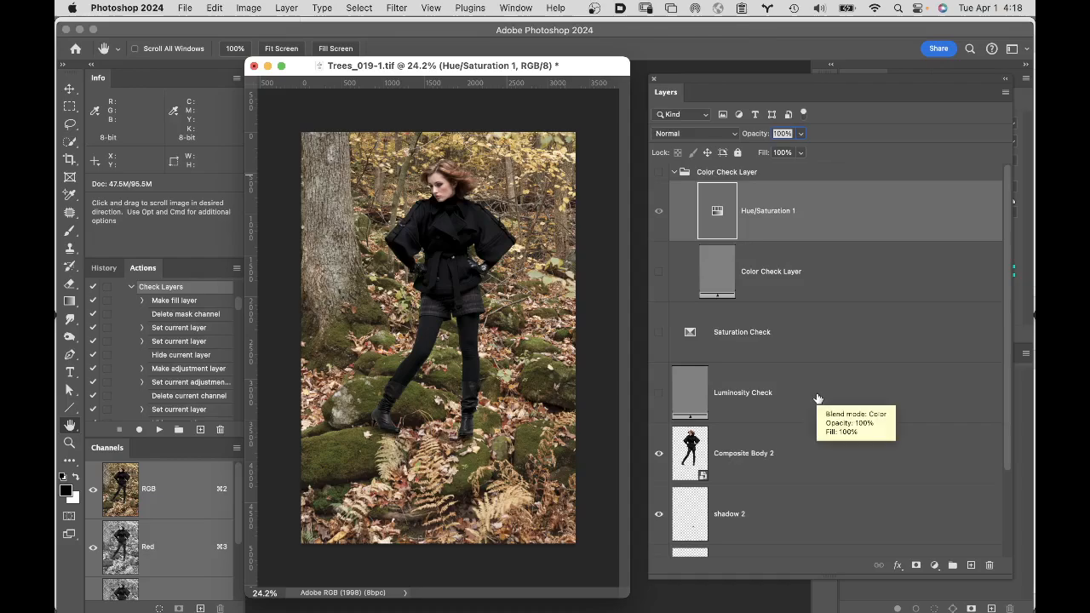
pyautogui.click(658, 394)
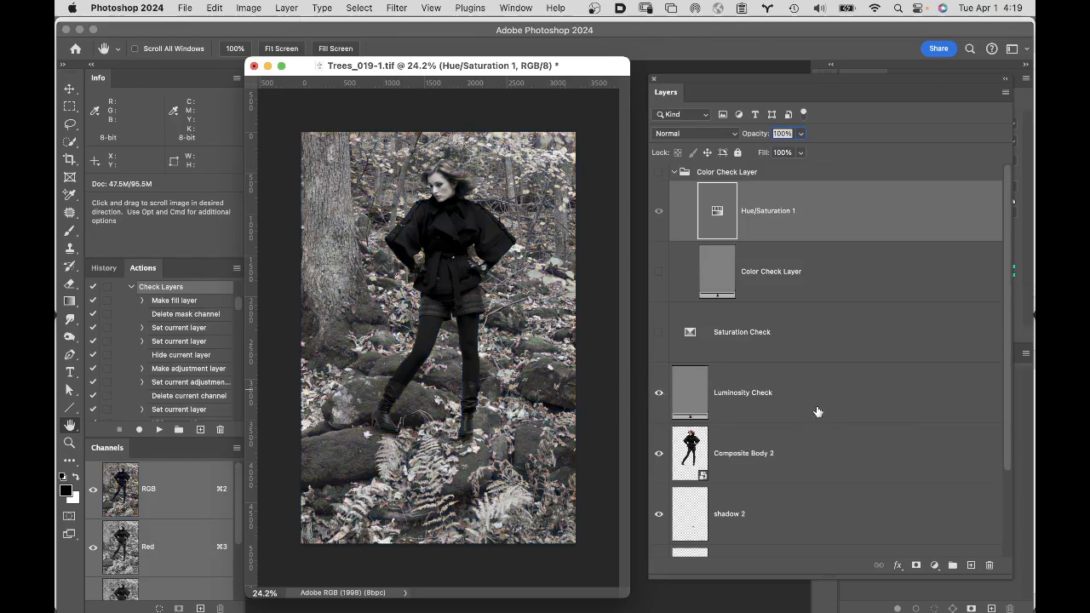
pyautogui.moveTo(818, 405)
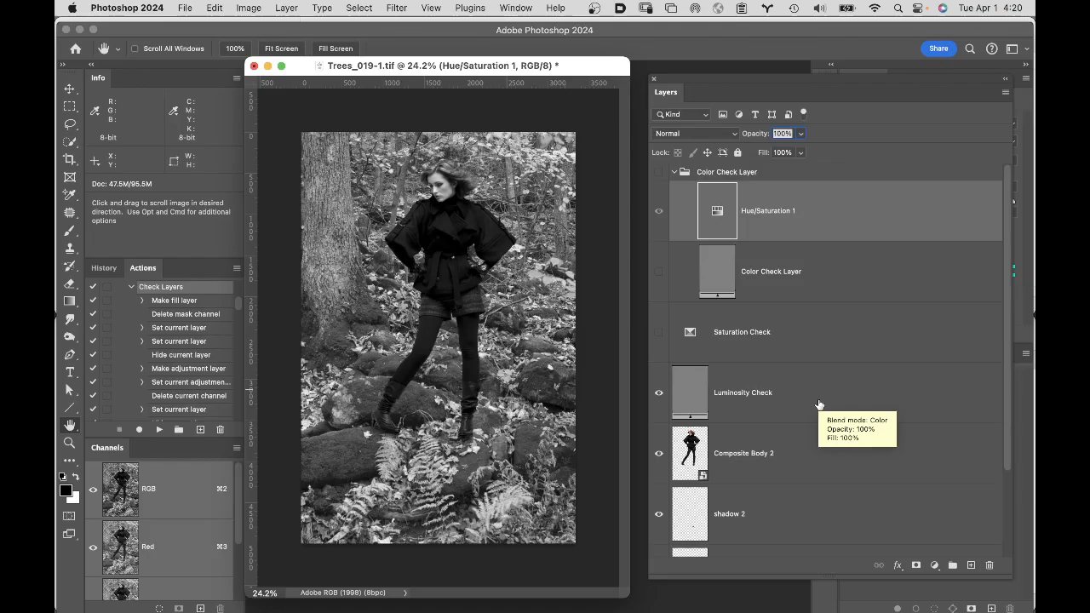
pyautogui.press('XF86MonBrightnessUp')
# Step: Add a Curves adjustment layer directly above Composite Body 2 and select its adjustment rather than its mask
pyautogui.click(841, 448)
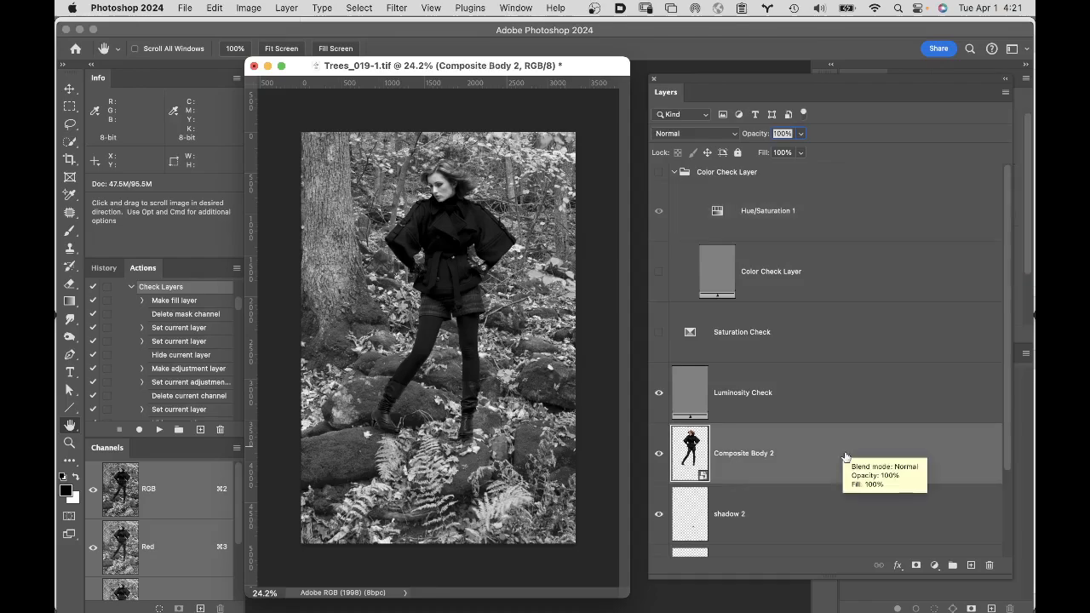
pyautogui.click(933, 566)
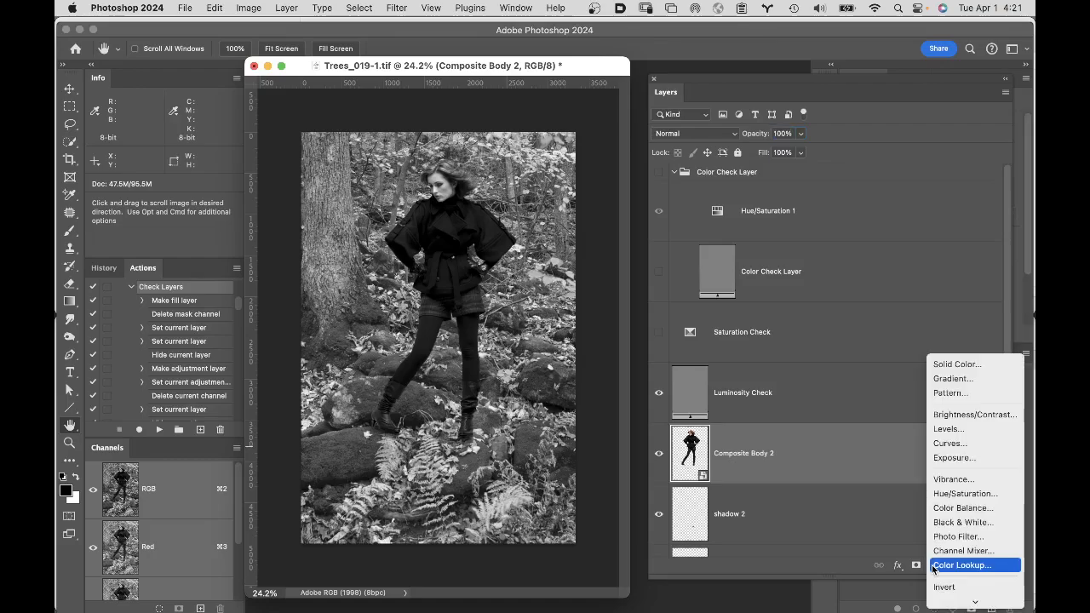
pyautogui.click(951, 444)
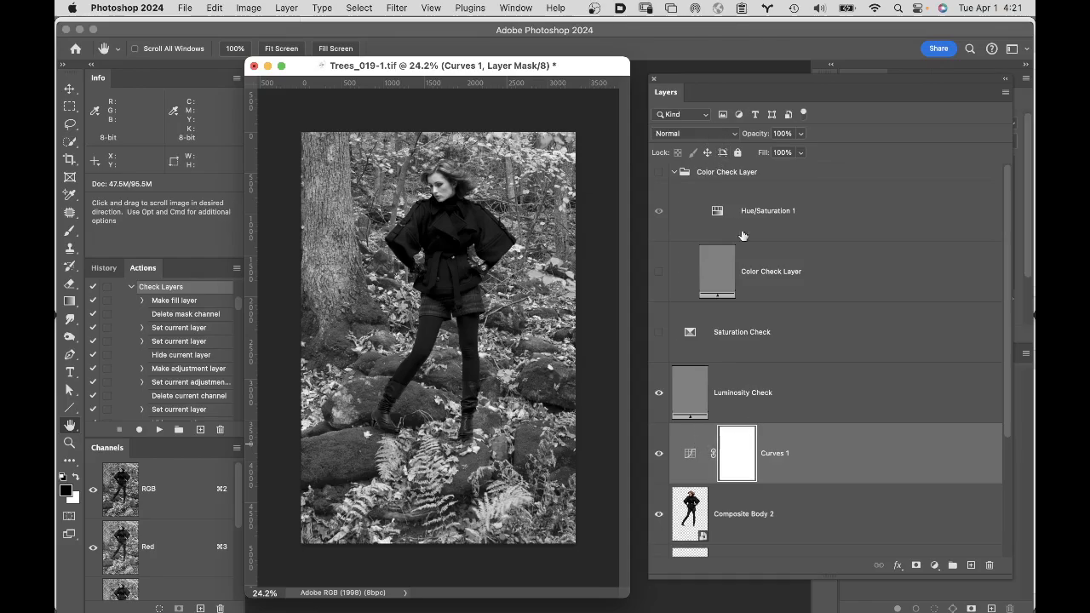
pyautogui.click(688, 457)
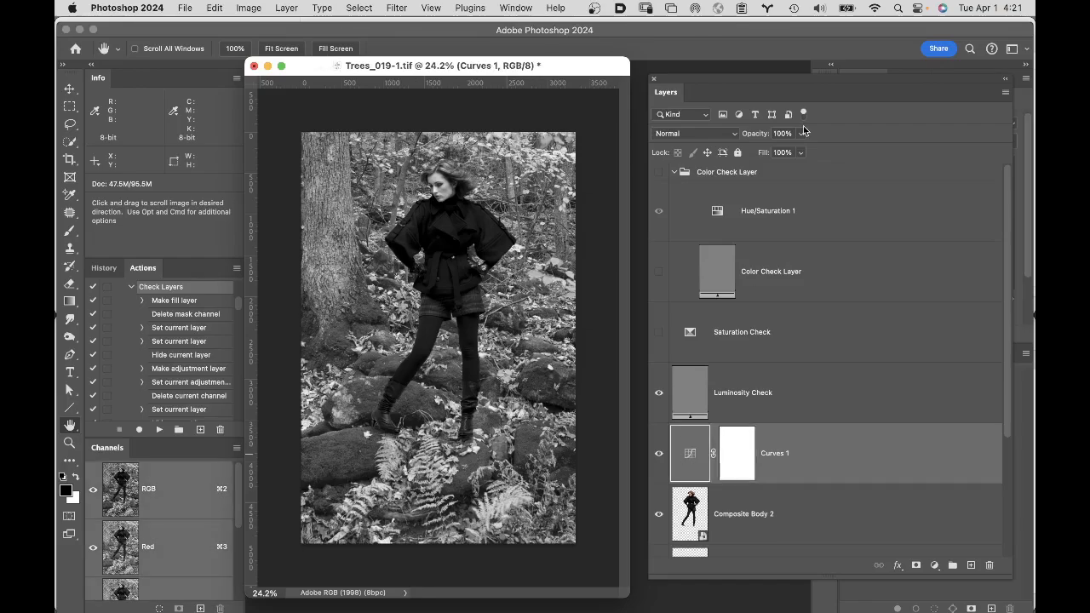
# Step: Reset the Retouching 29 workspace to restore its panel layout
pyautogui.click(513, 8)
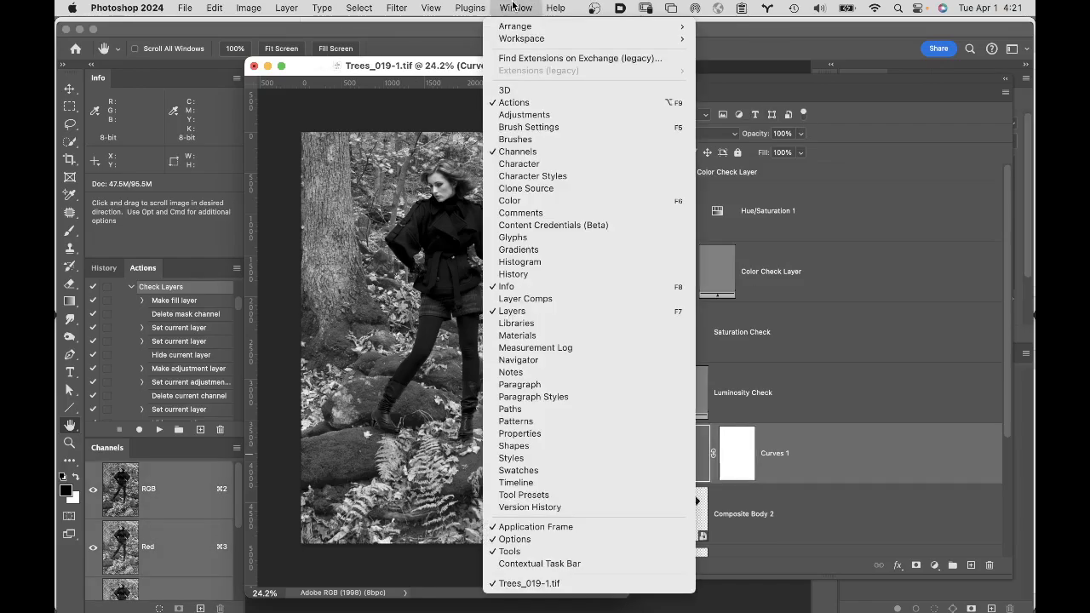
pyautogui.moveTo(531, 39)
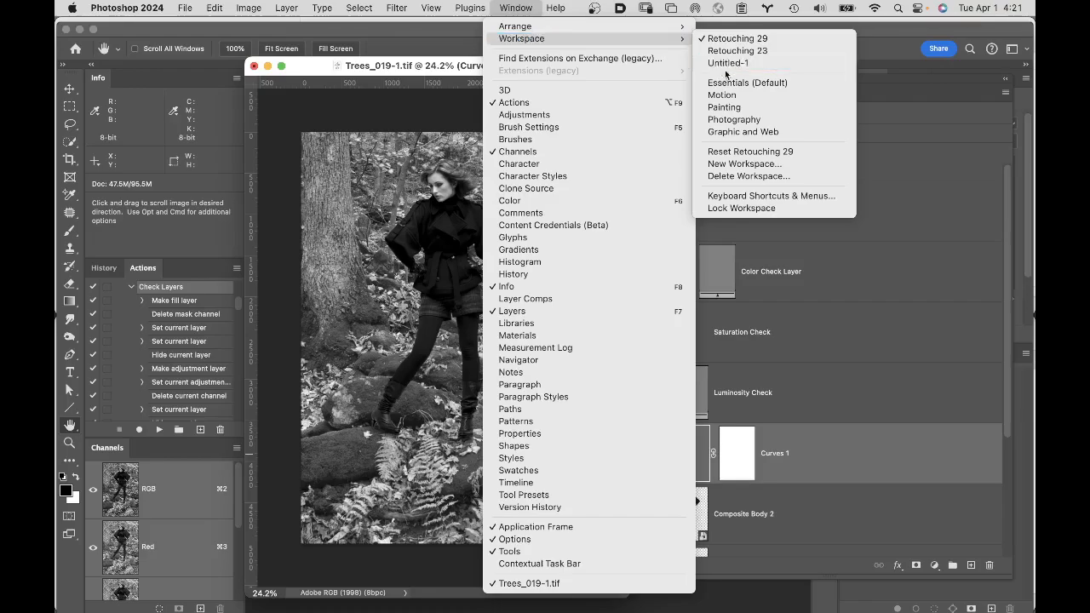
pyautogui.click(771, 153)
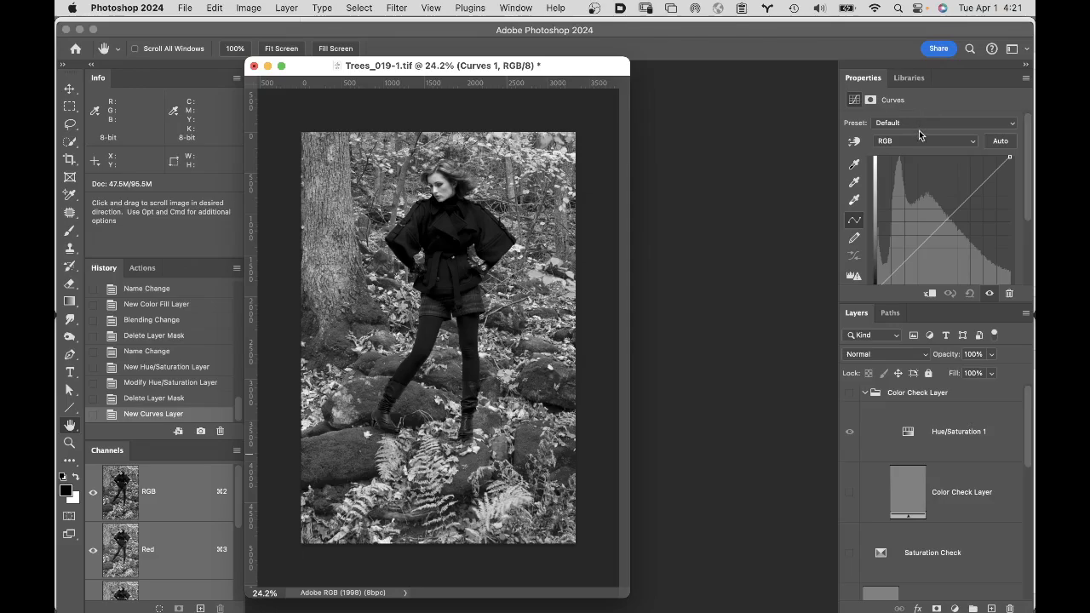
# Step: Try the Medium Contrast (RGB) preset on the Curves layer and return it to Default
pyautogui.click(927, 123)
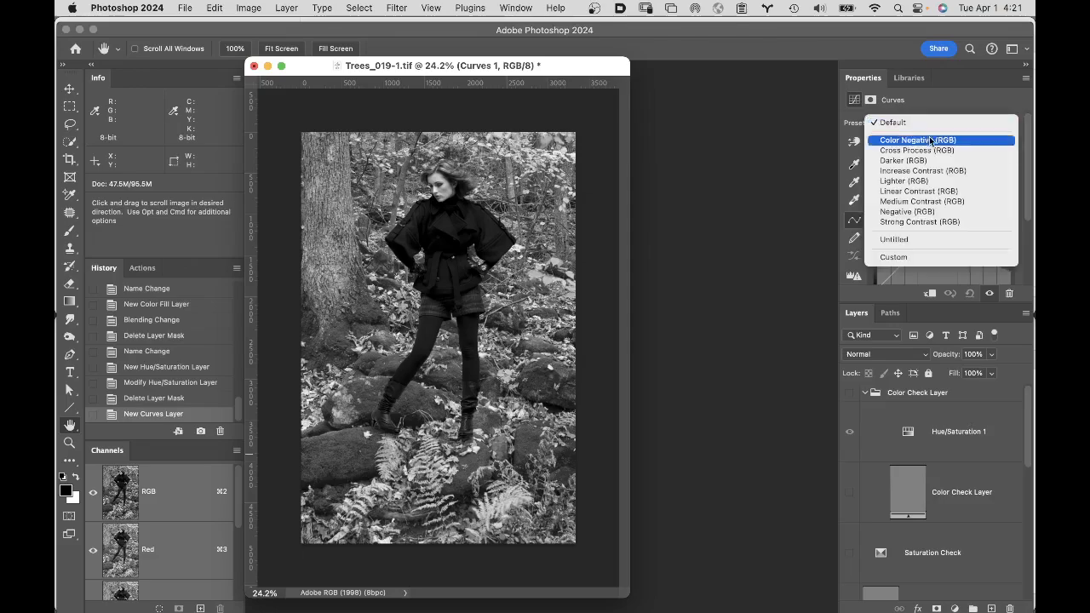
pyautogui.click(930, 202)
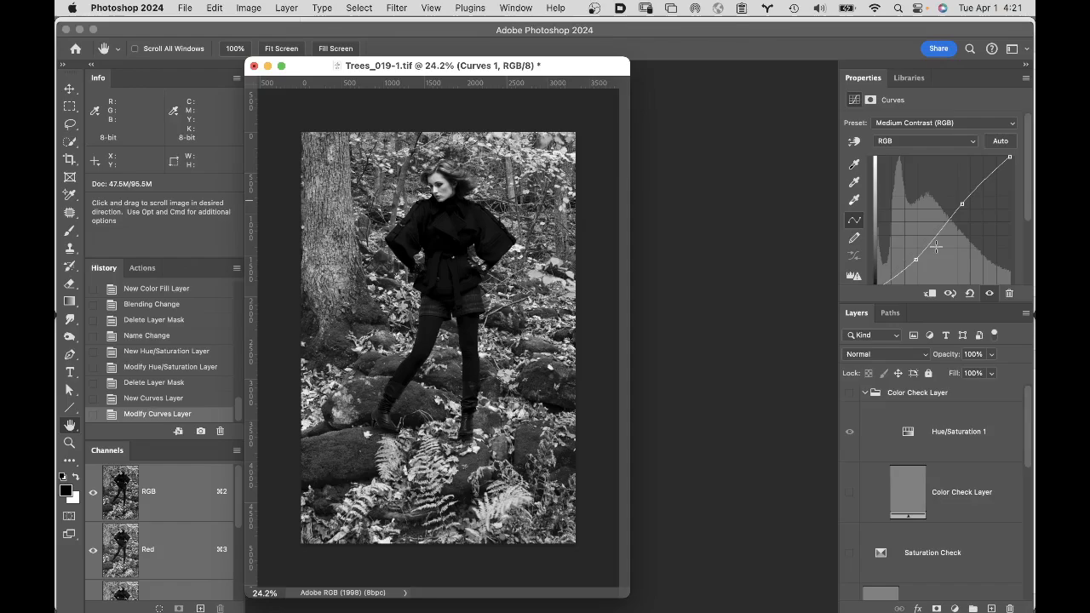
pyautogui.click(946, 126)
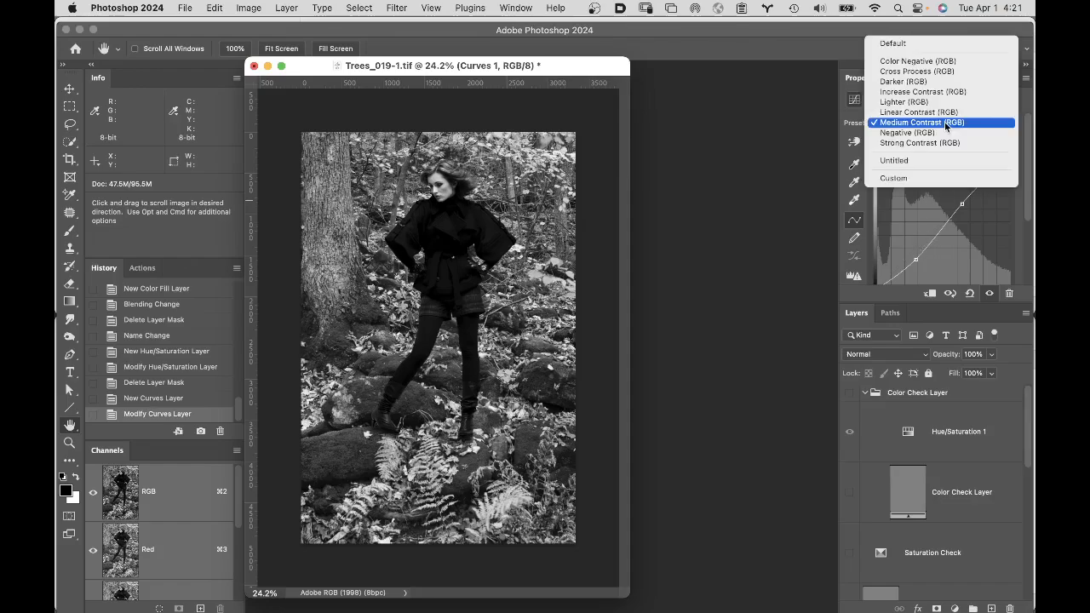
pyautogui.click(921, 43)
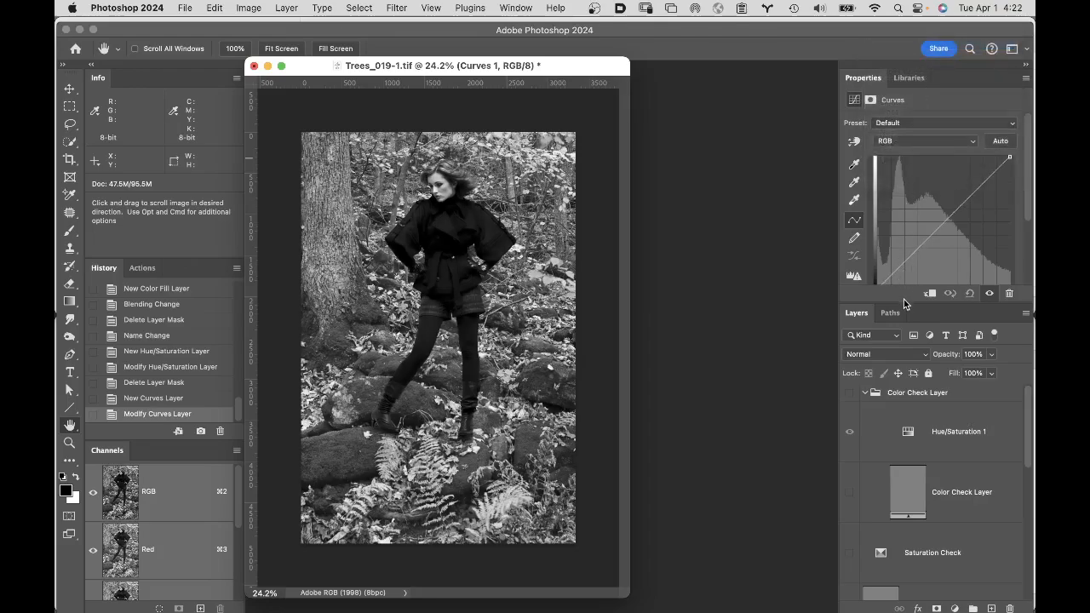
# Step: Lower the contrast with two curve points, raising shadows at input 53 to output 67 and lowering highlights at input 223 to output 206
pyautogui.moveTo(903, 302); pyautogui.dragTo(908, 339)
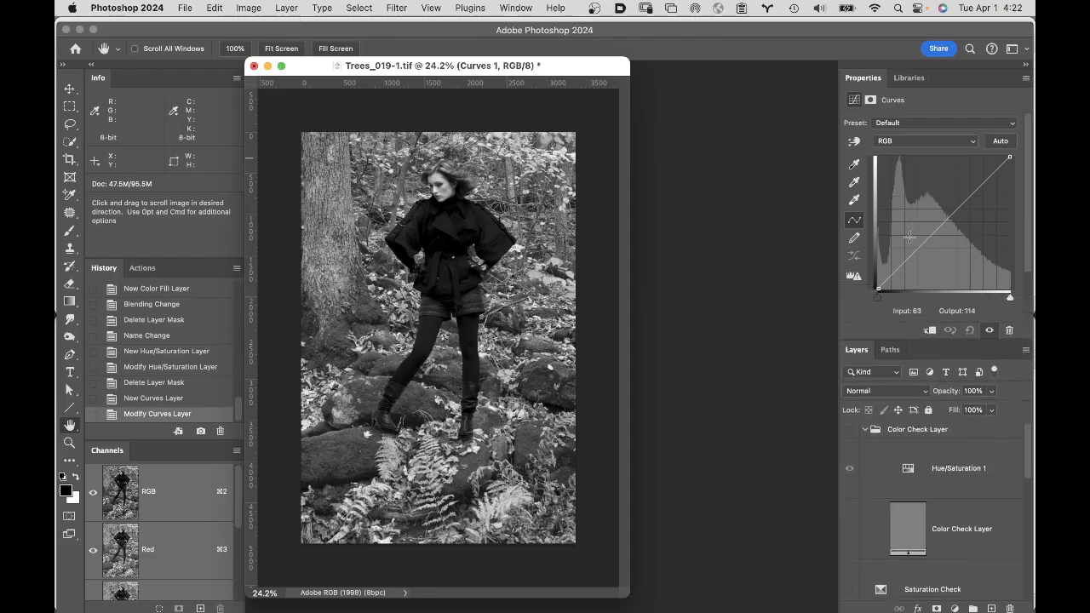
pyautogui.click(905, 262)
pyautogui.moveTo(905, 261); pyautogui.dragTo(905, 252)
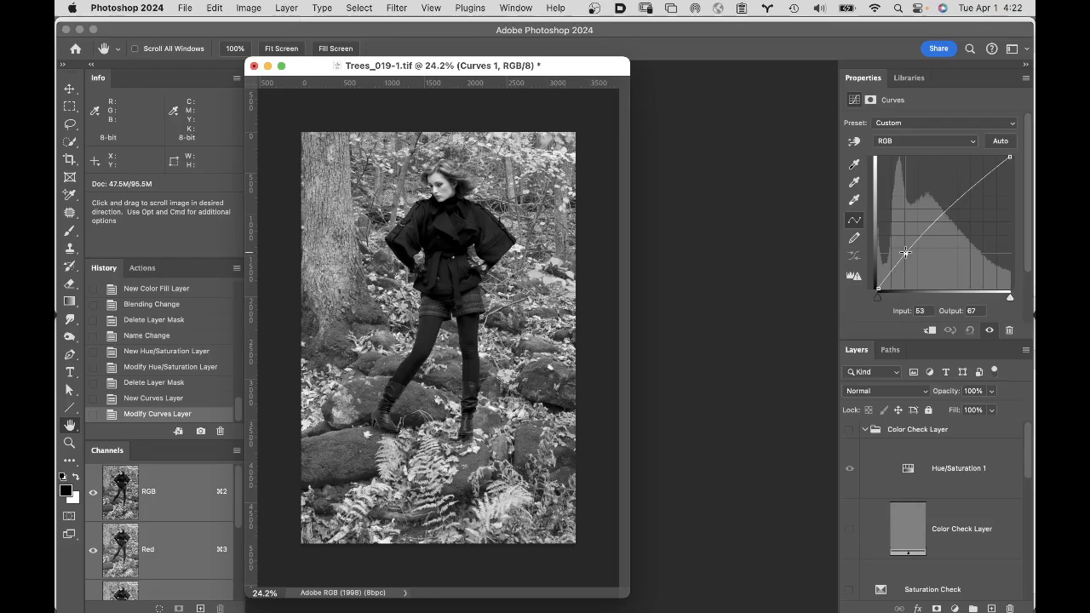
pyautogui.moveTo(992, 171); pyautogui.dragTo(993, 182)
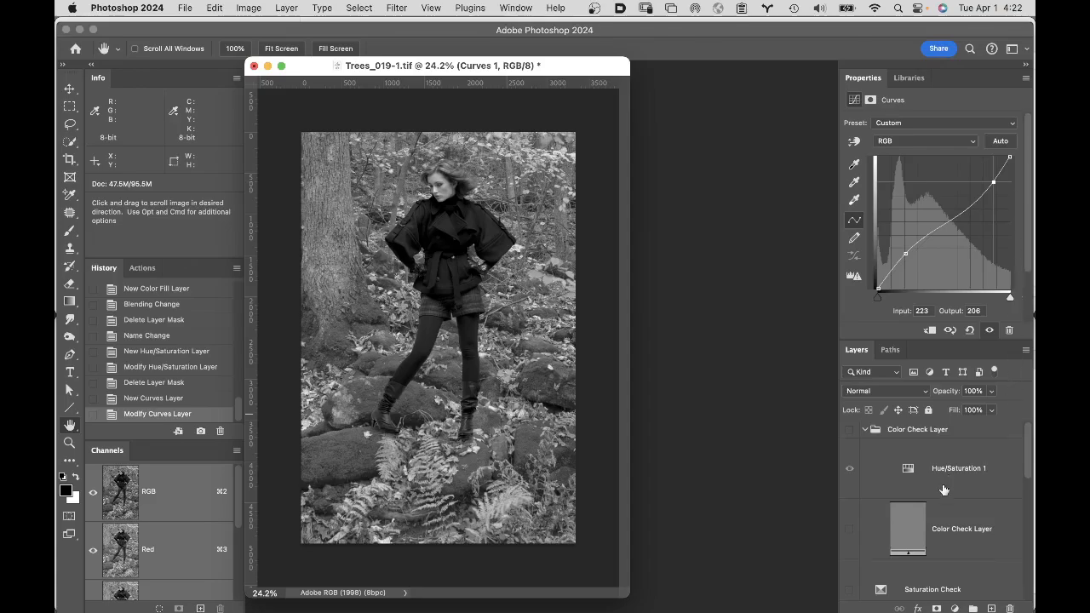
# Step: Toggle the Luminosity Check layer off and on and delete the Curves 1 layer above Composite Body 2
pyautogui.scroll(-3, 943, 490)
pyautogui.click(848, 522)
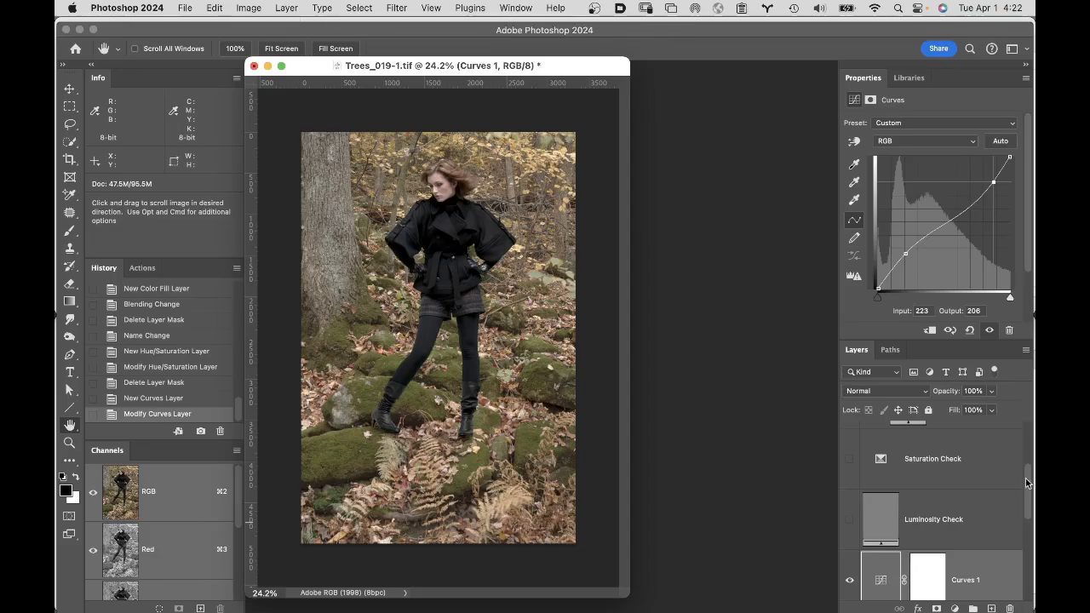
pyautogui.moveTo(998, 569); pyautogui.dragTo(1009, 607)
pyautogui.click(848, 511)
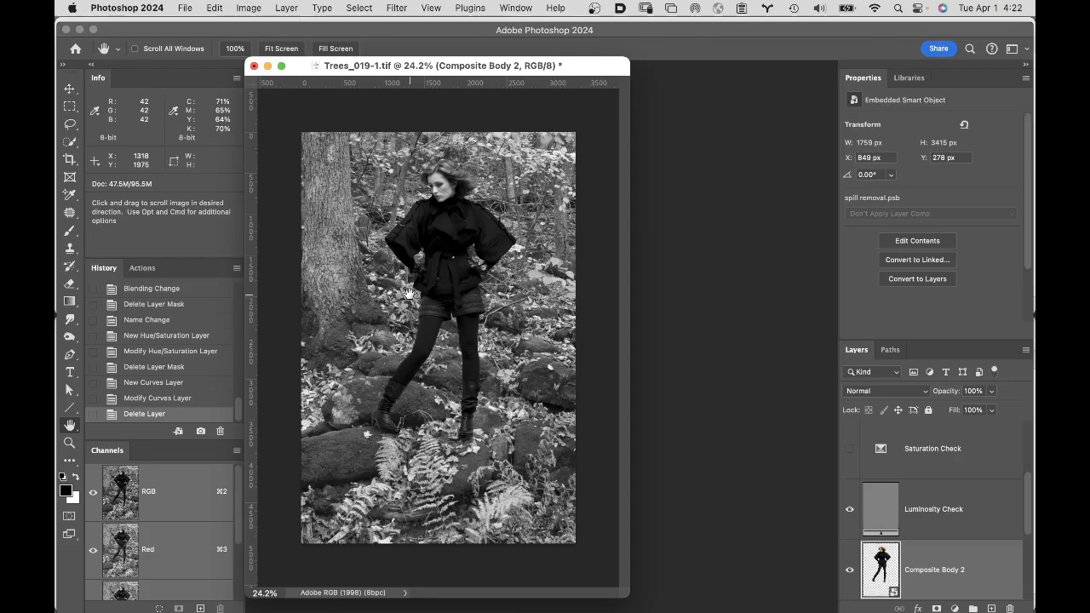
# Step: Open the Shadows/Highlights adjustment for Composite Body 2, try a shadows amount of 59%, and reduce it to 33%
pyautogui.click(248, 6)
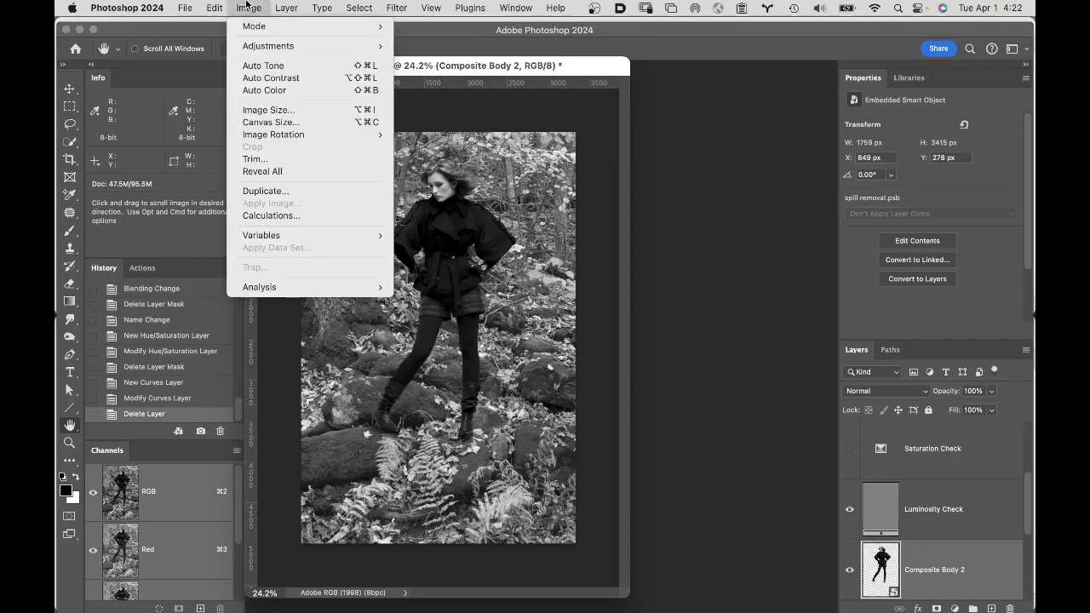
pyautogui.moveTo(264, 47)
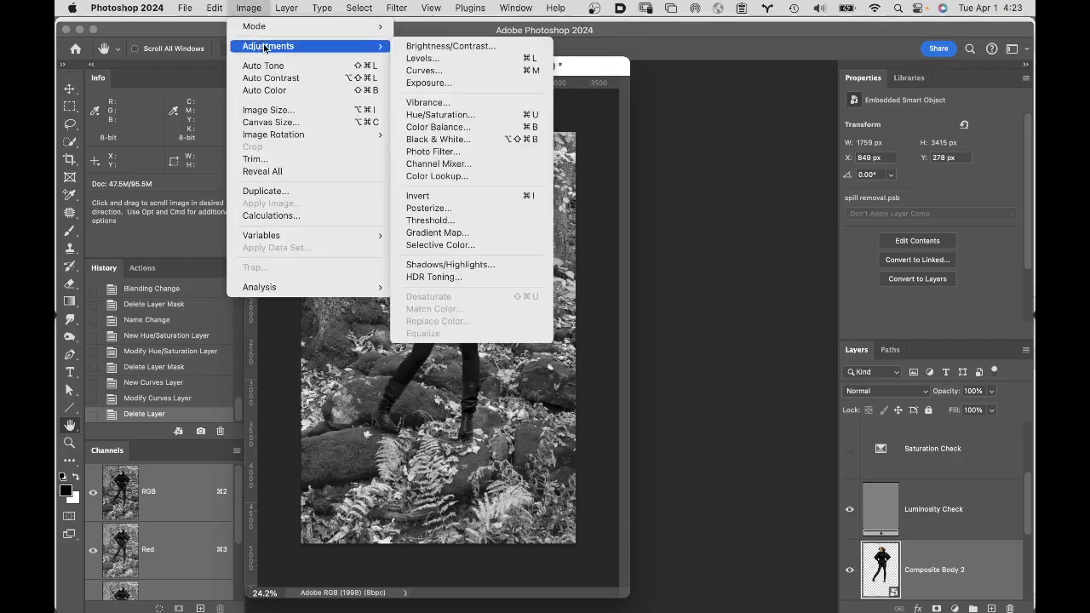
pyautogui.click(503, 264)
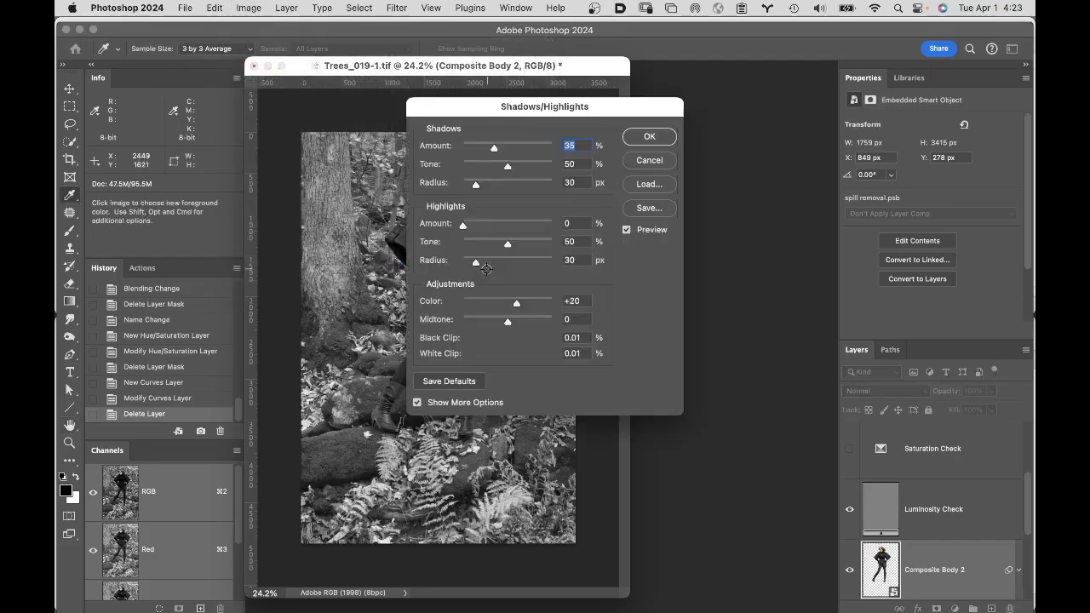
pyautogui.moveTo(623, 108); pyautogui.dragTo(779, 51)
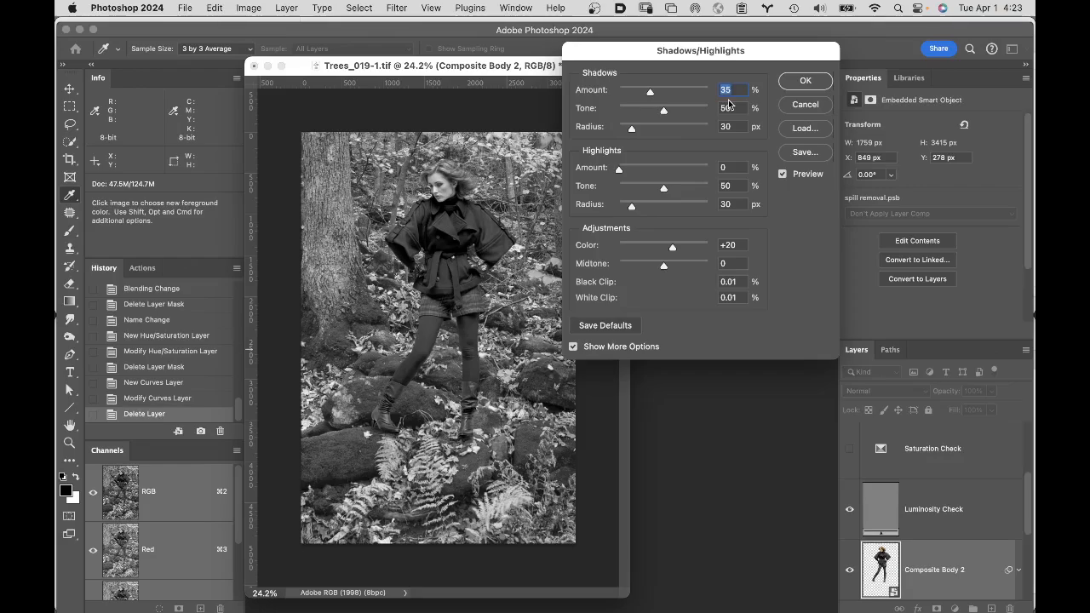
pyautogui.moveTo(787, 53); pyautogui.dragTo(872, 57)
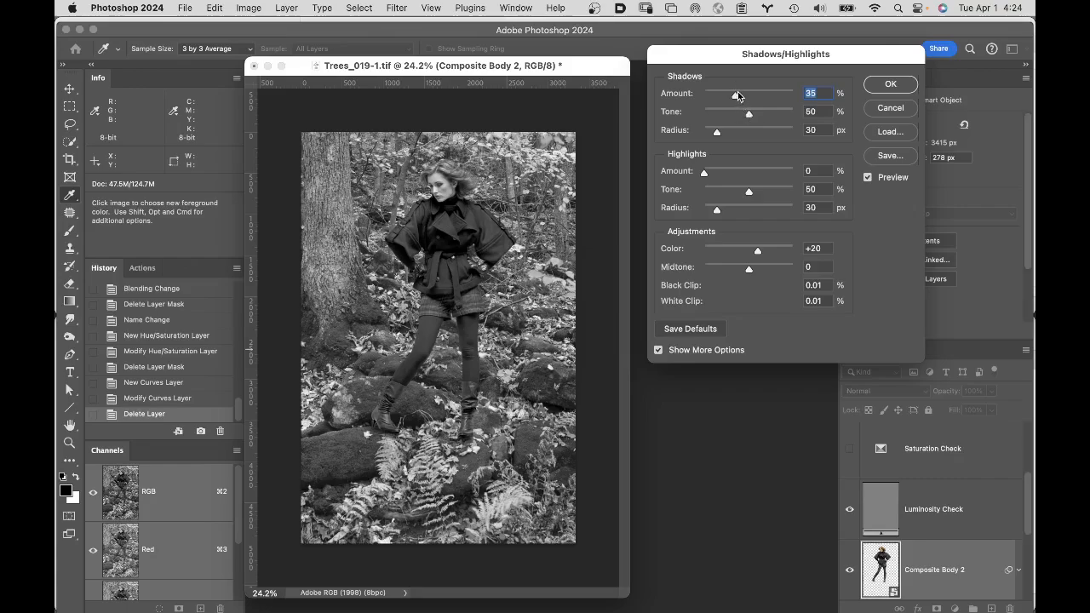
pyautogui.moveTo(736, 97); pyautogui.dragTo(756, 97)
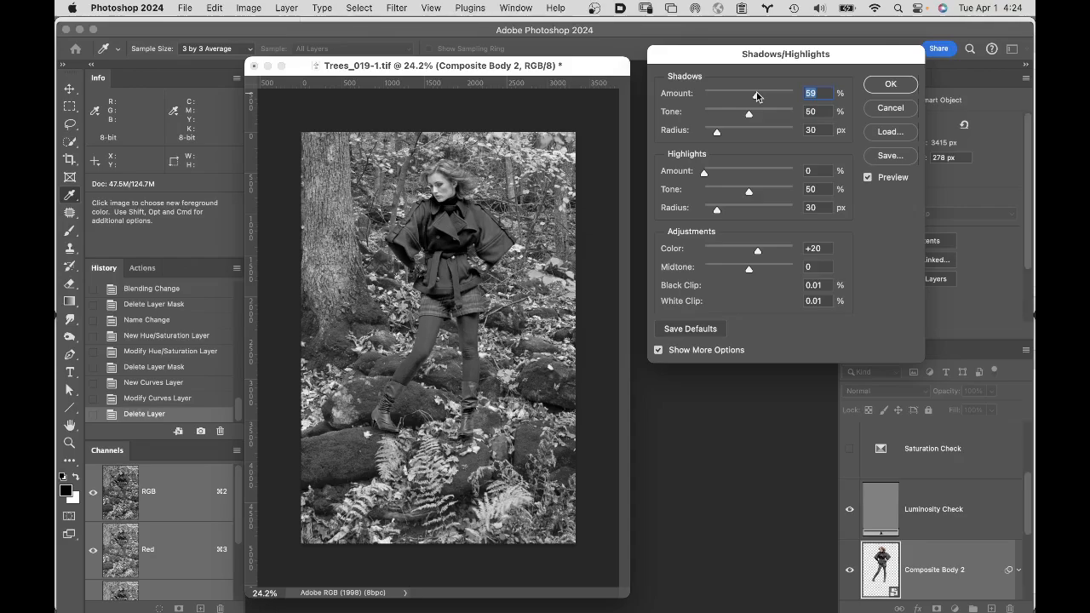
pyautogui.moveTo(757, 96); pyautogui.dragTo(732, 87)
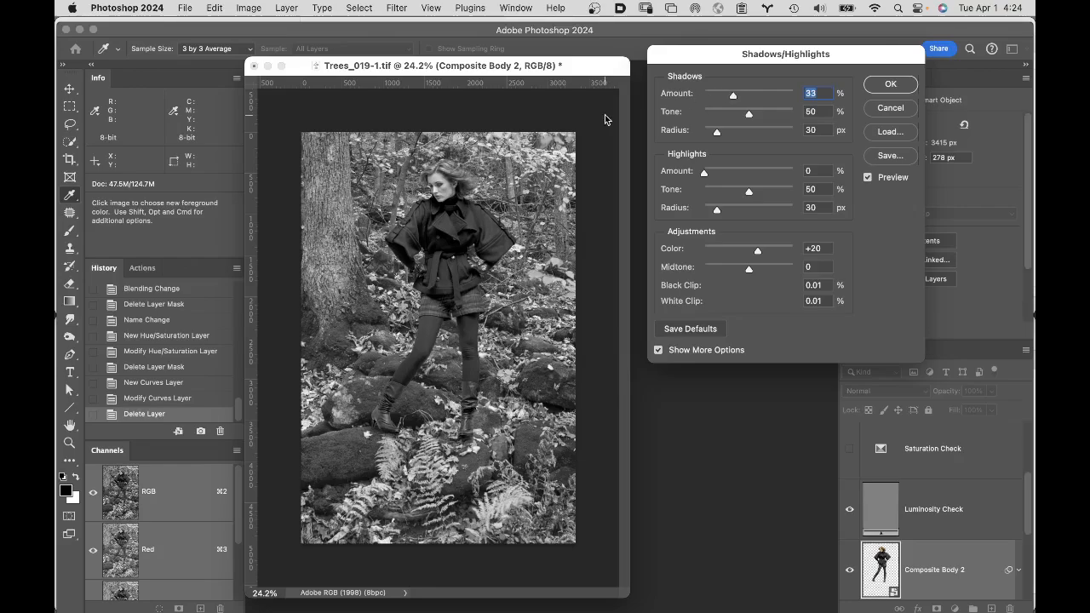
# Step: Set the shadows amount to 28%, compare the model with the preview off and on, and apply Shadows/Highlights
pyautogui.click(463, 267)
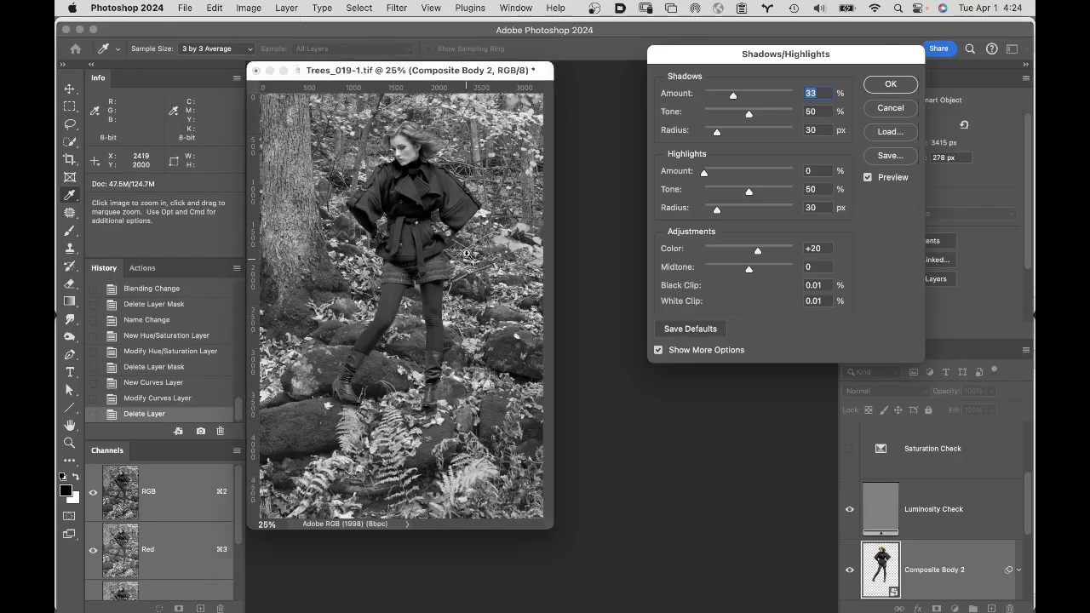
pyautogui.click(458, 245)
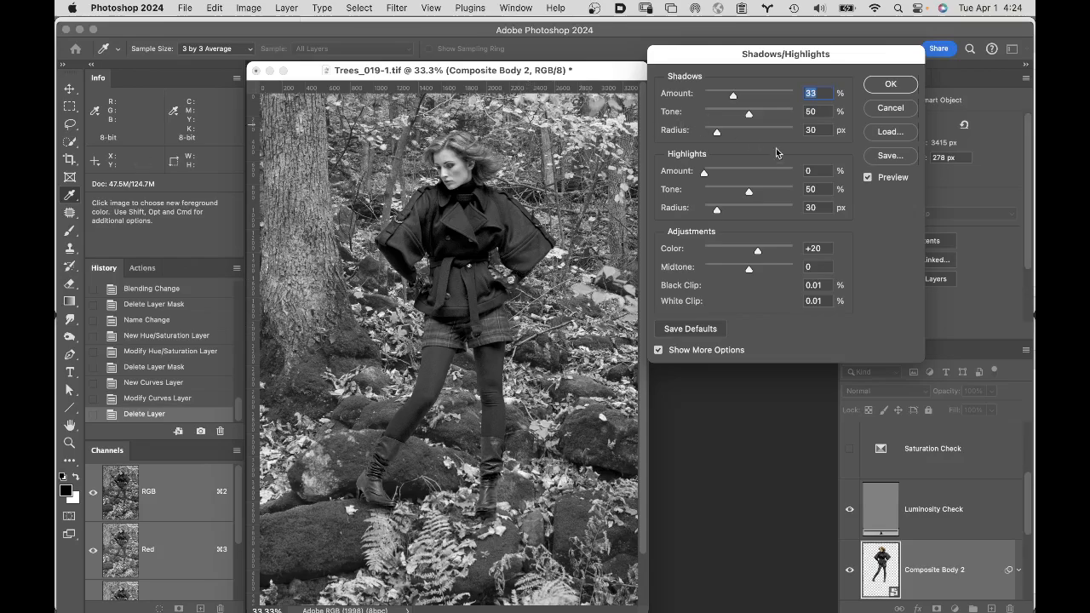
pyautogui.moveTo(731, 93); pyautogui.dragTo(729, 96)
pyautogui.click(867, 178)
pyautogui.click(867, 178)
pyautogui.click(867, 178)
pyautogui.click(867, 178)
pyautogui.click(892, 83)
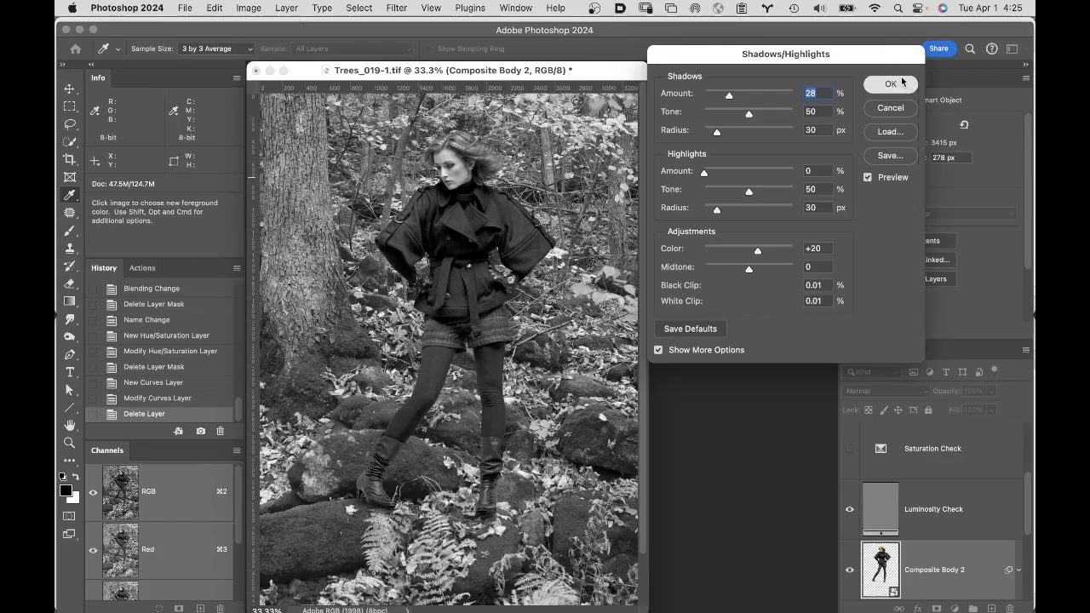
# Step: Reopen the Shadows/Highlights smart filter on Composite Body 2, slightly readjust the shadows amount, and apply it
pyautogui.scroll(-3, 934, 576)
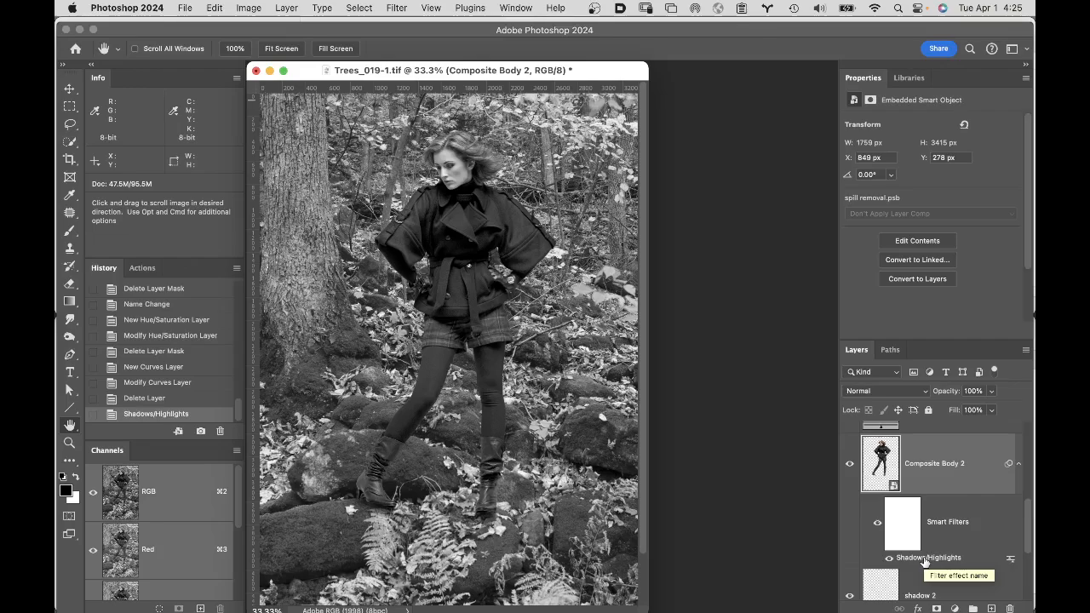
pyautogui.doubleClick(925, 558)
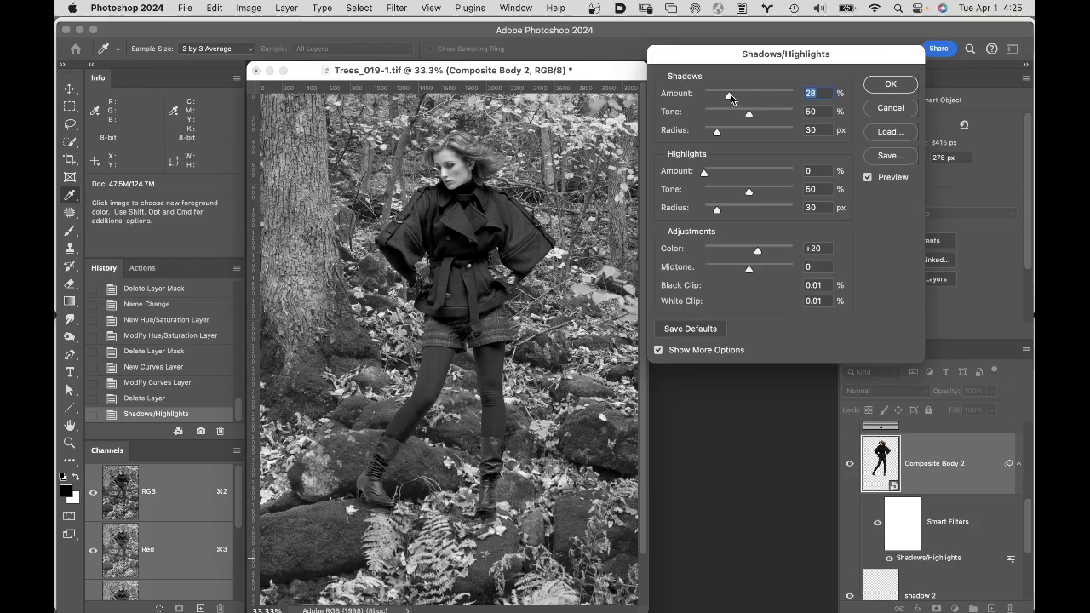
pyautogui.click(730, 95)
pyautogui.moveTo(730, 96); pyautogui.dragTo(728, 97)
pyautogui.click(889, 85)
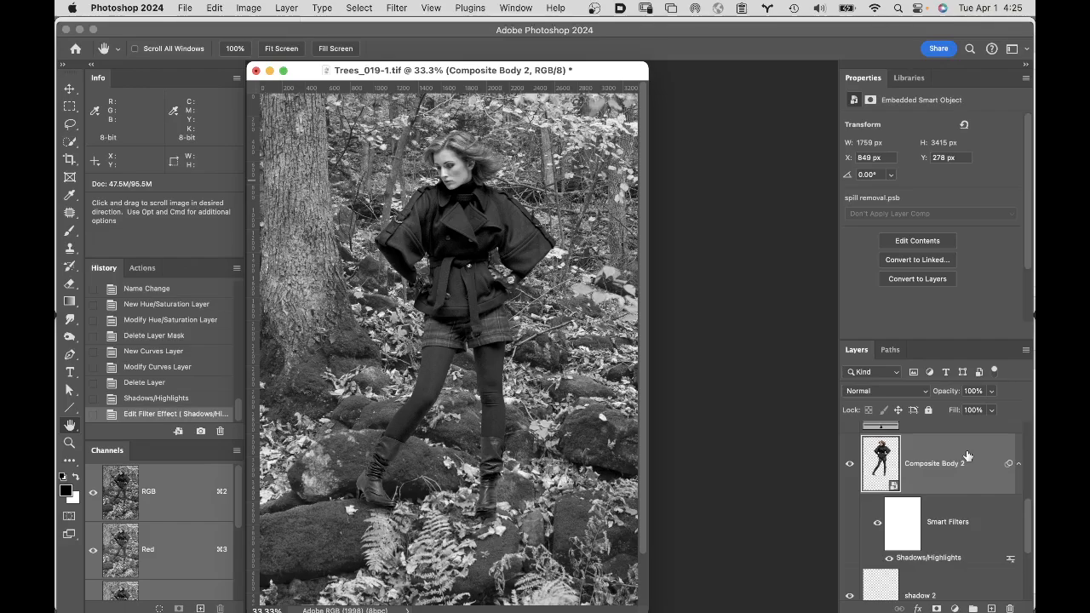
# Step: Add a Curves adjustment layer clipped to Composite Body 2 and set its blend mode to Luminosity
pyautogui.click(954, 608)
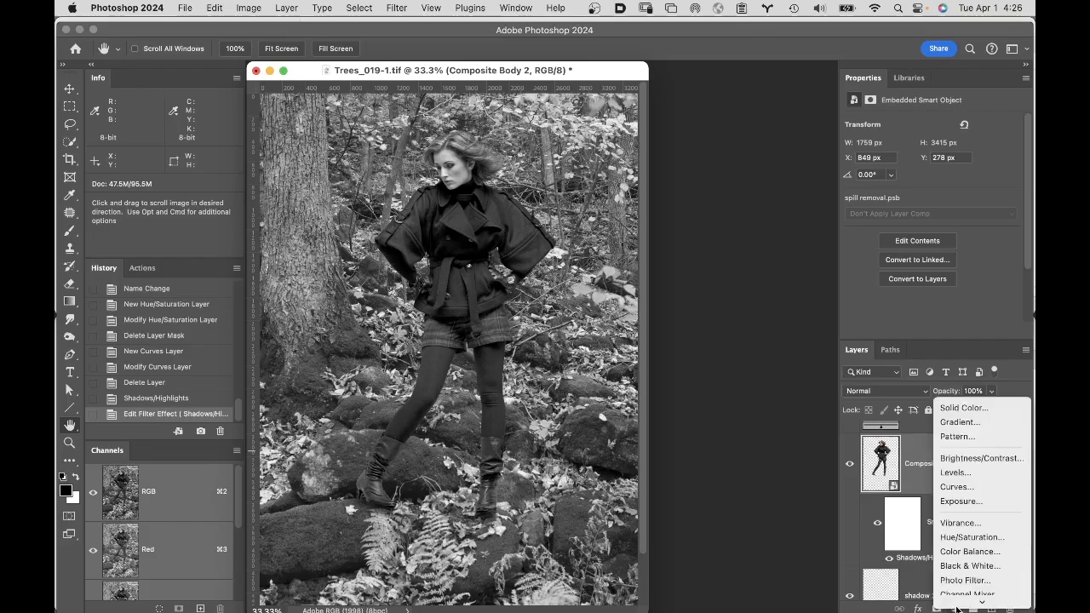
pyautogui.click(957, 489)
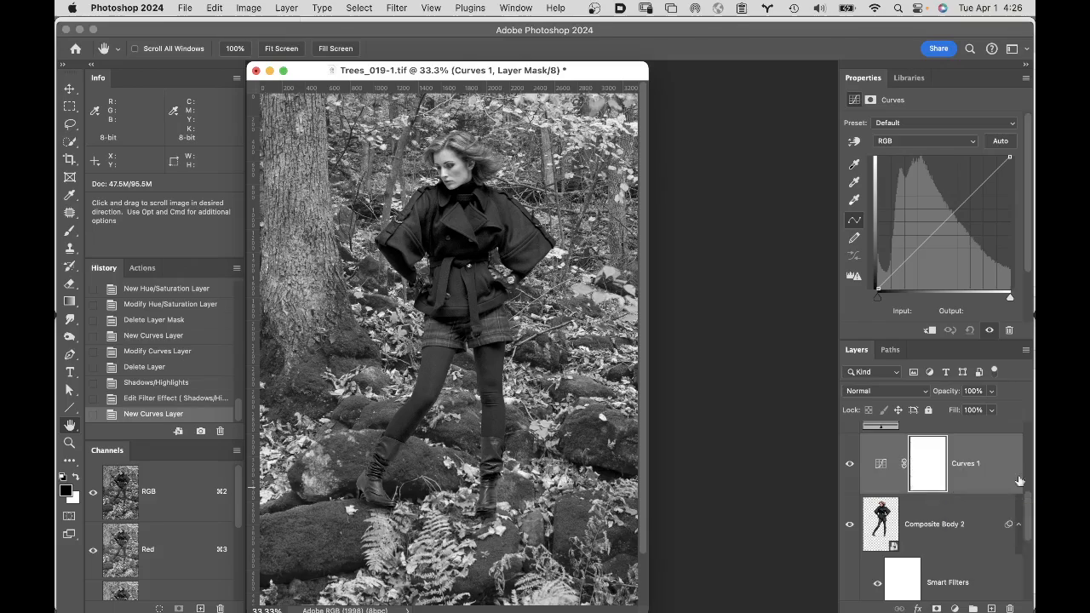
pyautogui.keyDown('alt'); pyautogui.click(953, 490); pyautogui.keyUp('alt')
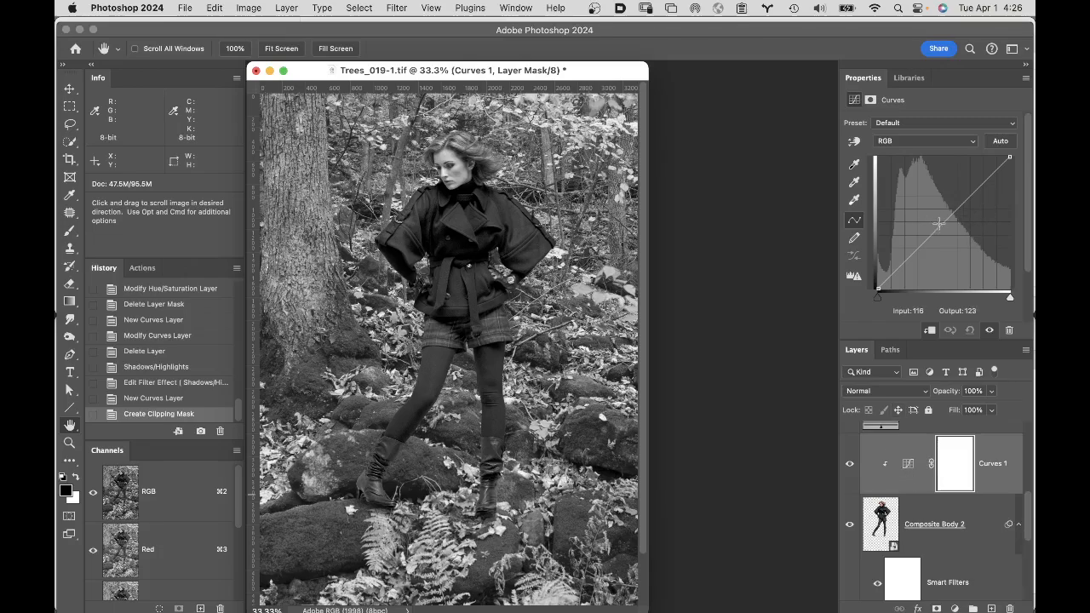
pyautogui.moveTo(936, 223); pyautogui.dragTo(684, 182)
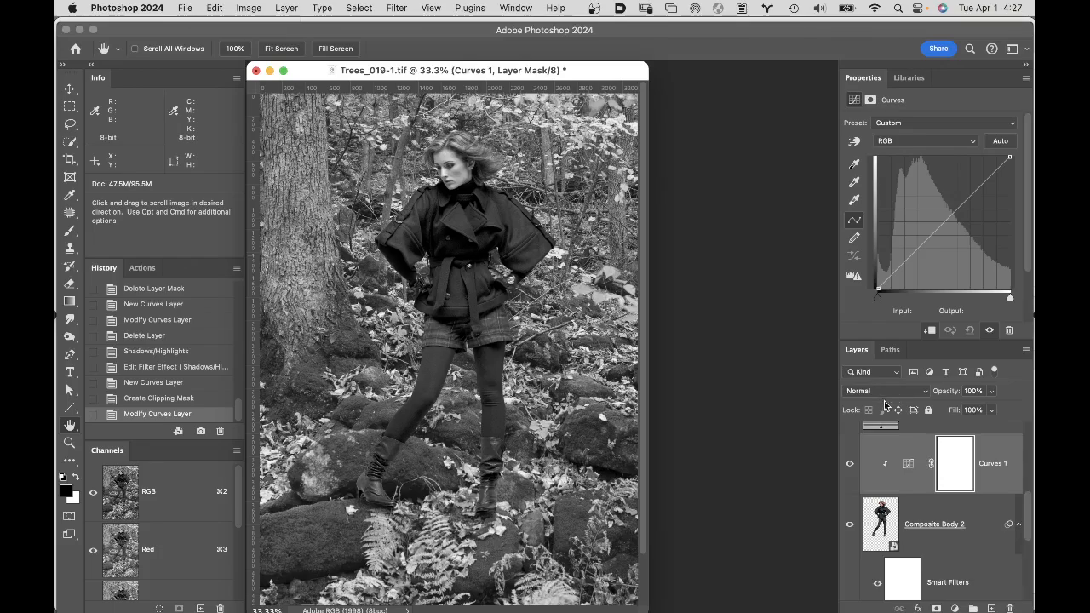
pyautogui.click(893, 392)
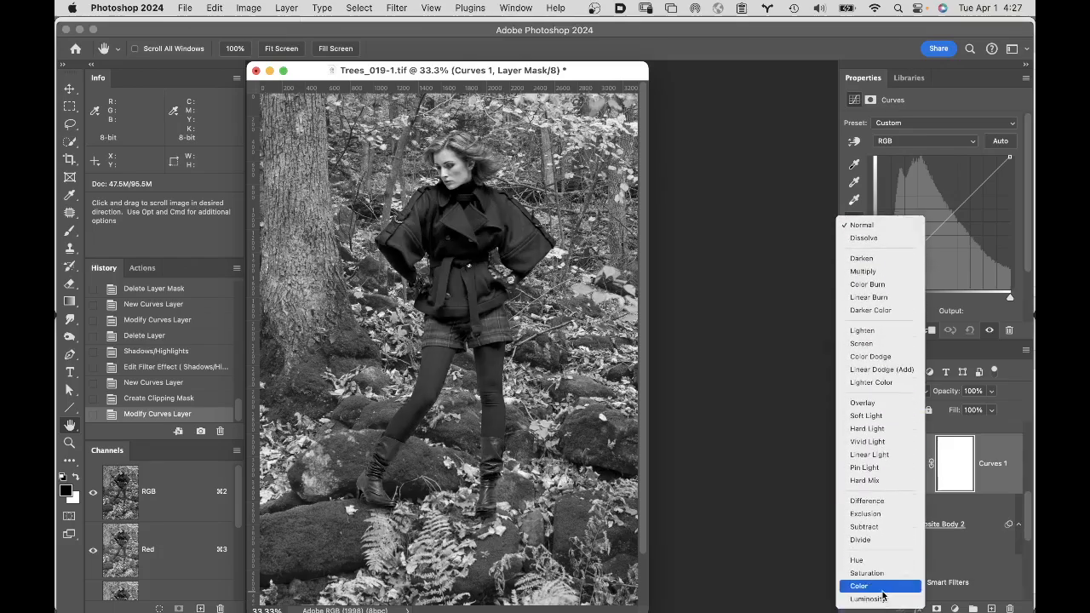
pyautogui.click(884, 598)
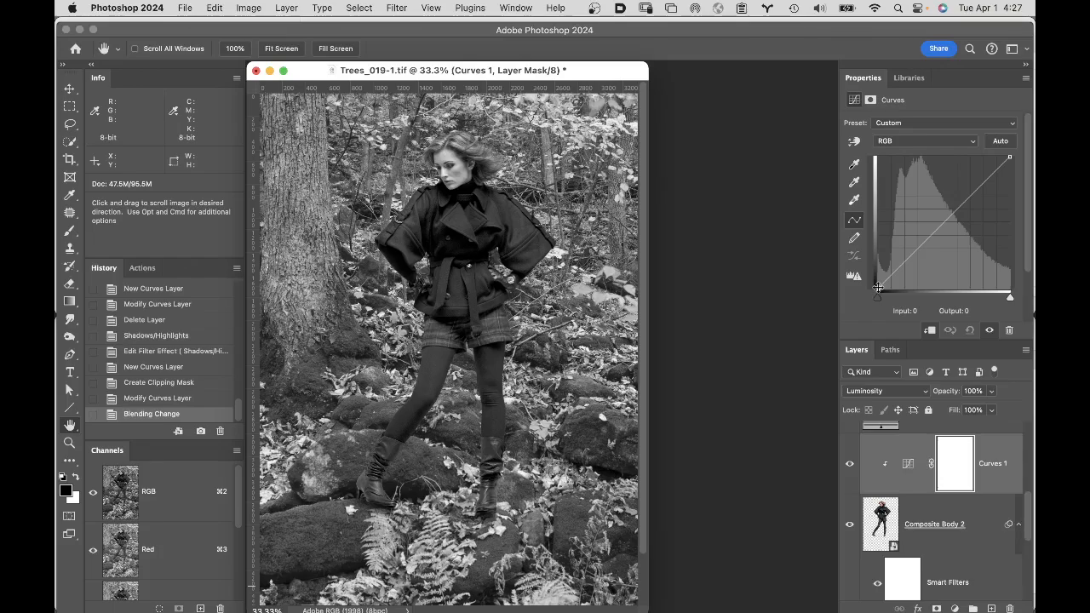
# Step: Raise the curve's black point to output 57 and invert the Curves layer mask to black
pyautogui.moveTo(877, 286); pyautogui.dragTo(868, 258)
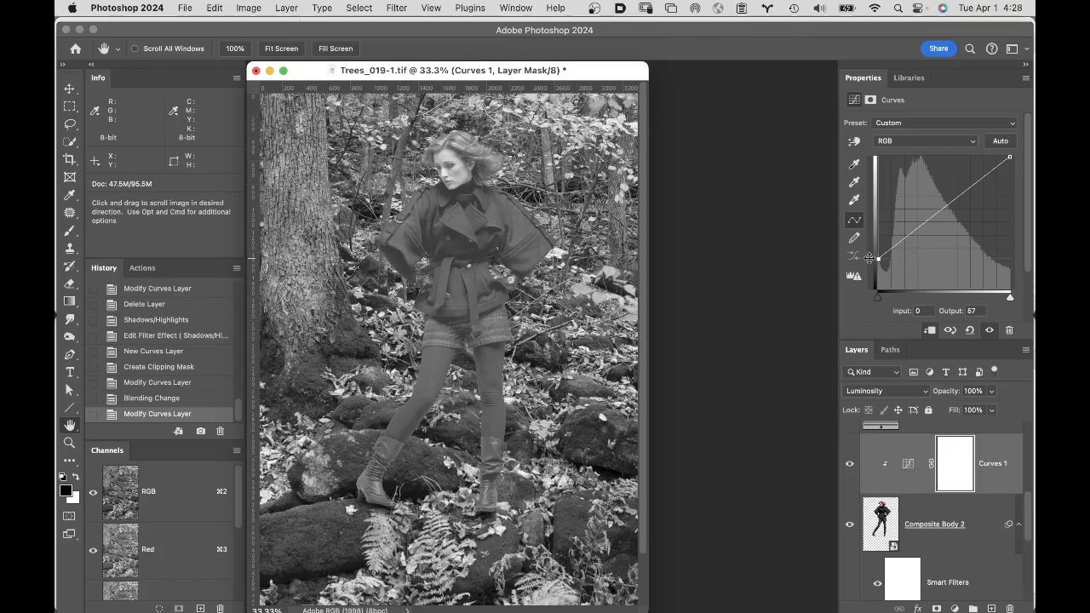
pyautogui.click(959, 469)
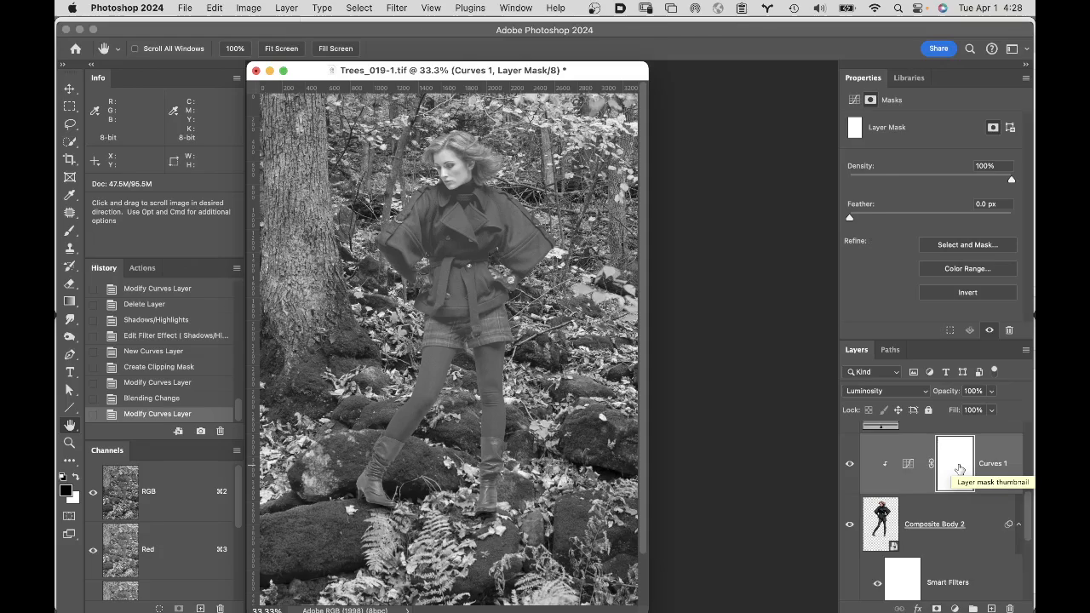
pyautogui.press('super+i')
# Step: Set up the Brush tool with 0% hardness and 2% flow
pyautogui.press('b')
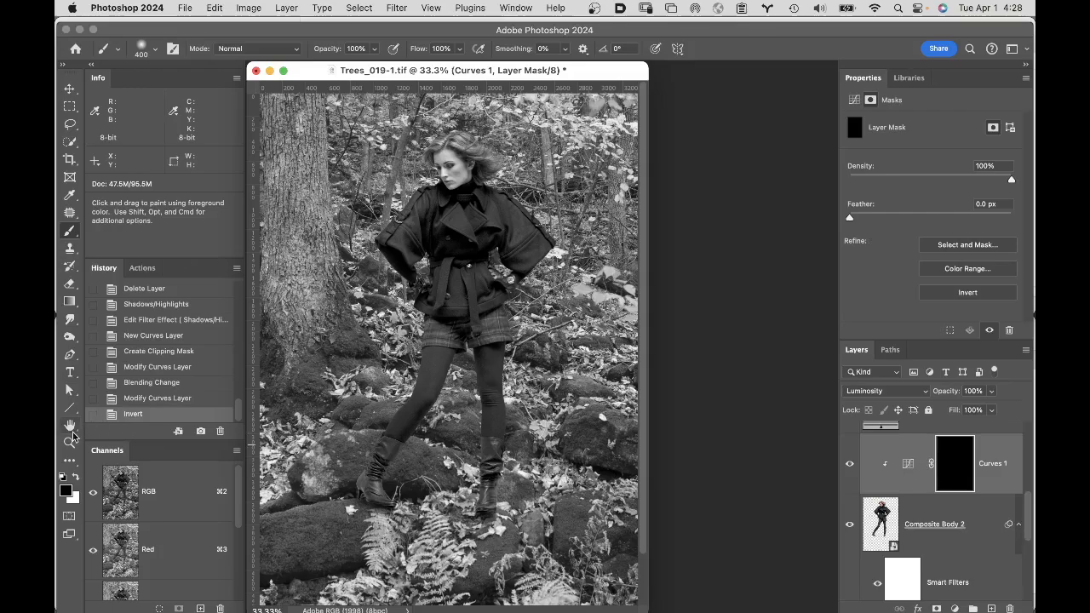
pyautogui.click(156, 53)
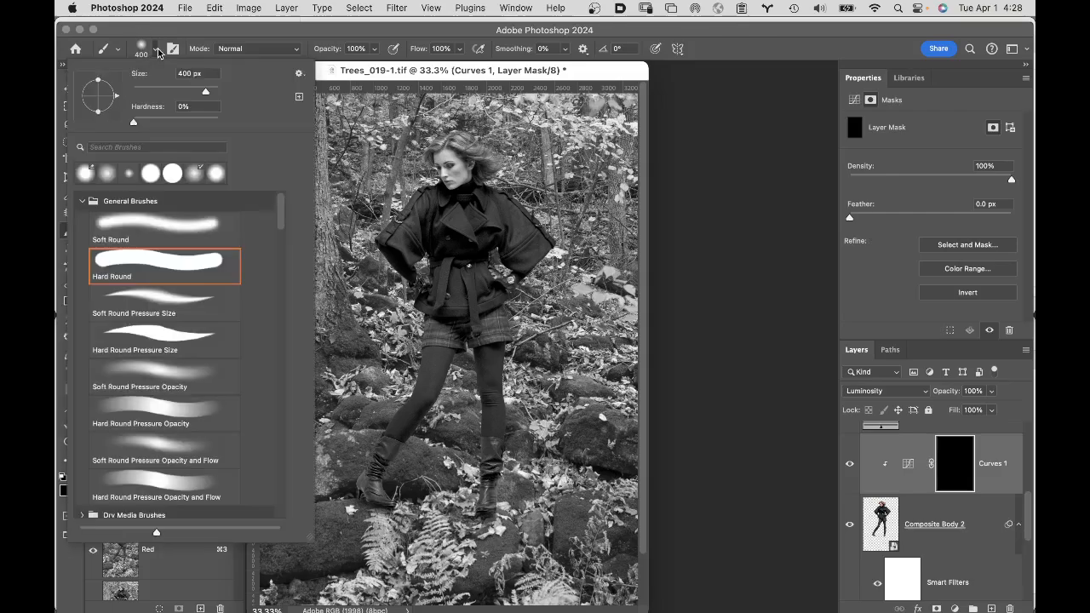
pyautogui.moveTo(133, 125); pyautogui.dragTo(118, 123)
pyautogui.click(340, 29)
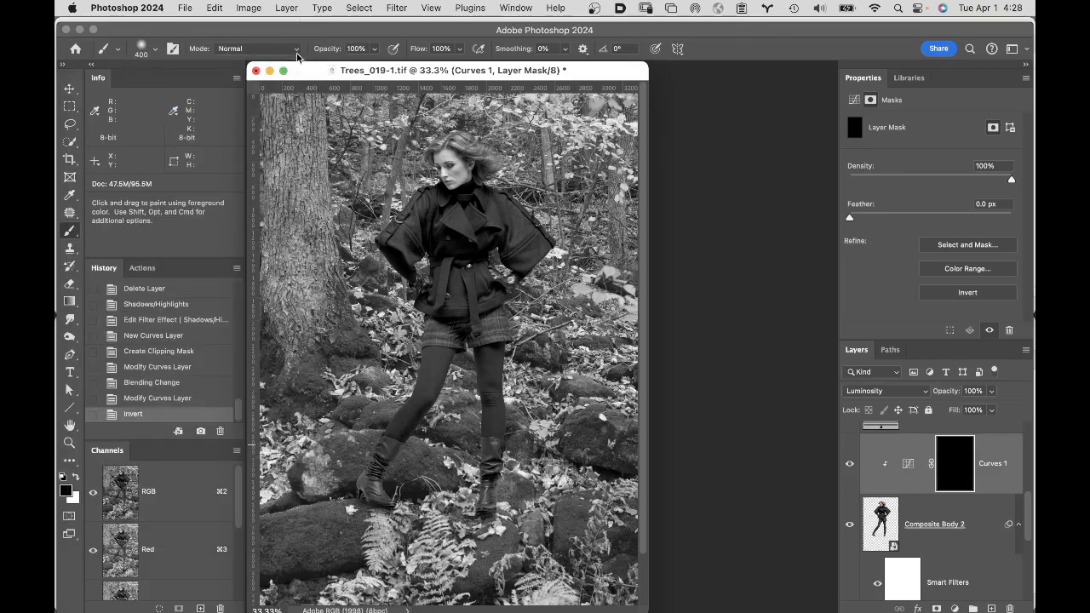
pyautogui.moveTo(409, 51); pyautogui.dragTo(345, 58)
# Step: Reduce the brush to 150 px over the model's coat and make white the foreground color
pyautogui.press('super+space')
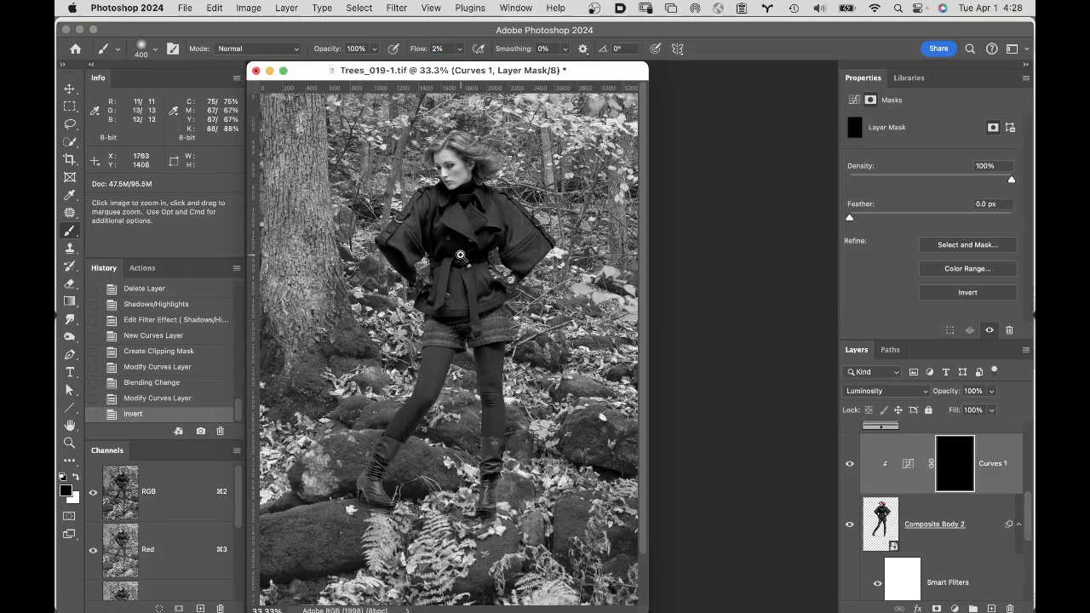
pyautogui.click(460, 256)
pyautogui.click(505, 293)
pyautogui.moveTo(688, 426)
pyautogui.mouseDown()
pyautogui.moveTo(584, 369)
pyautogui.moveTo(524, 272)
pyautogui.moveTo(577, 351)
pyautogui.mouseUp()
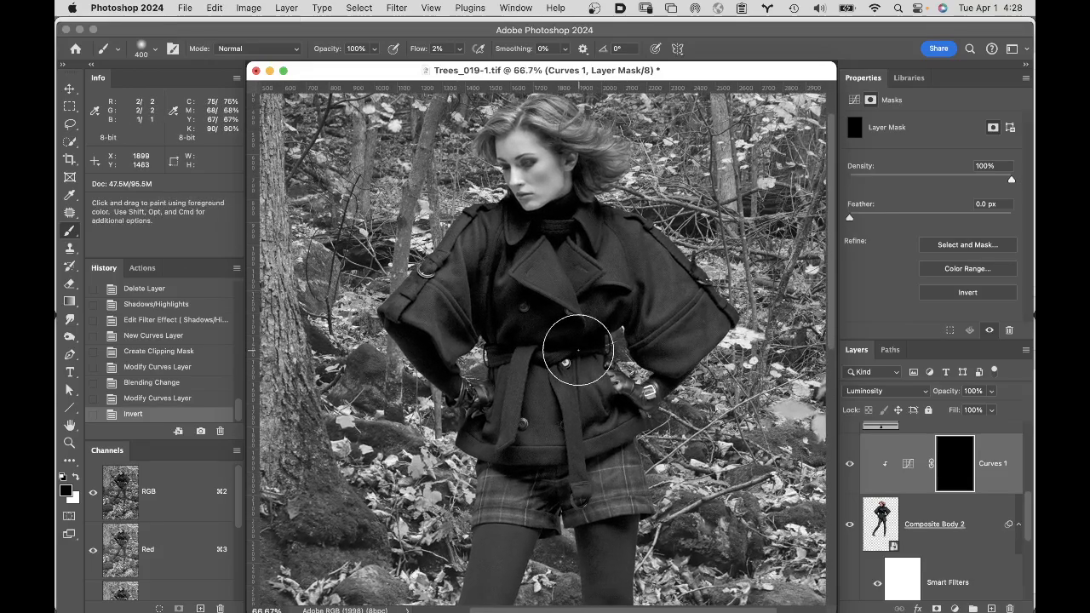
pyautogui.press('[')
pyautogui.press('[')
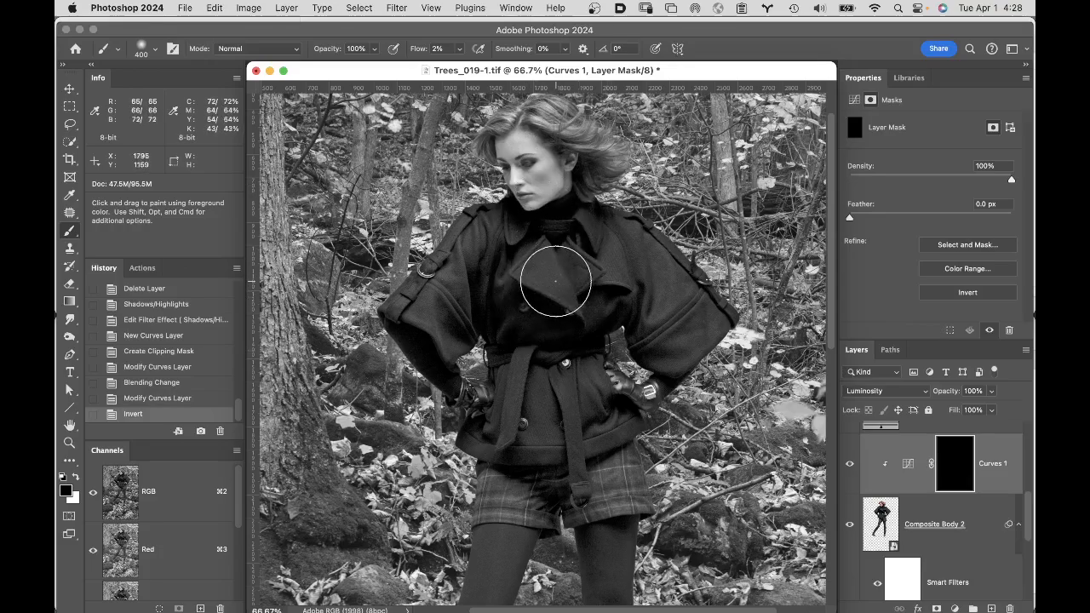
pyautogui.press('[')
pyautogui.press('[')
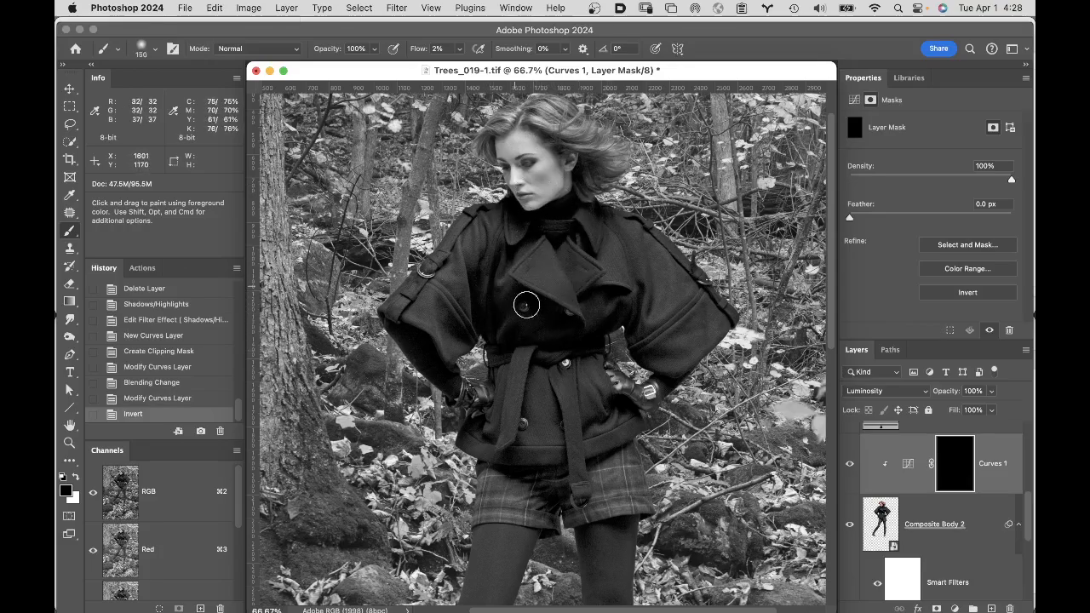
pyautogui.press('x')
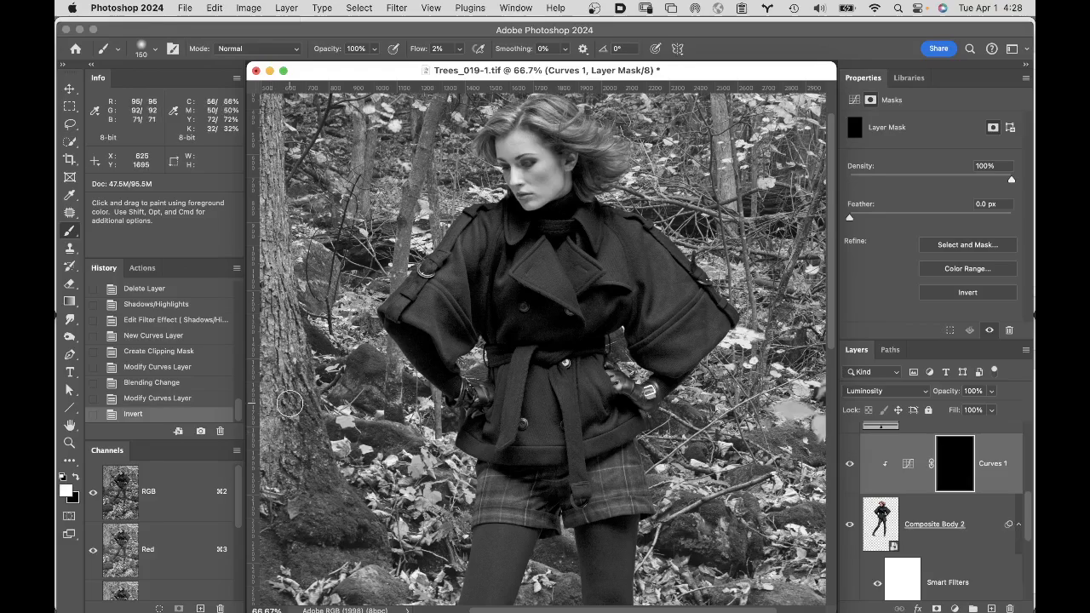
# Step: Try painting white on the Curves mask over the coat's button area at 2% flow, and undo the stroke
pyautogui.moveTo(521, 303)
pyautogui.mouseDown()
pyautogui.moveTo(569, 333)
pyautogui.moveTo(535, 320)
pyautogui.moveTo(513, 326)
pyautogui.moveTo(500, 312)
pyautogui.moveTo(558, 349)
pyautogui.mouseUp()
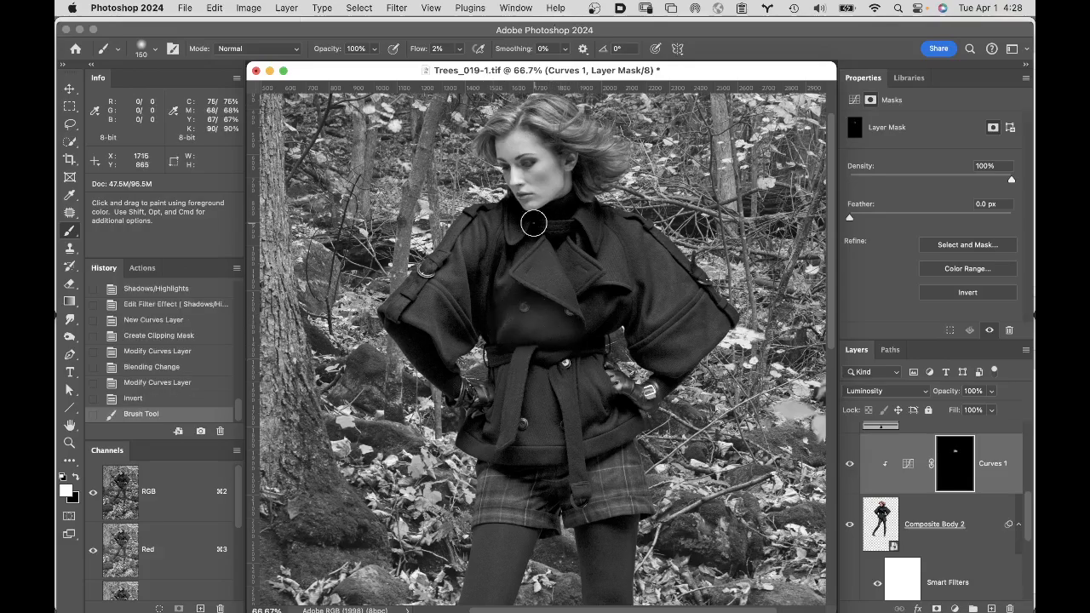
pyautogui.press('super')
pyautogui.press('super+z')
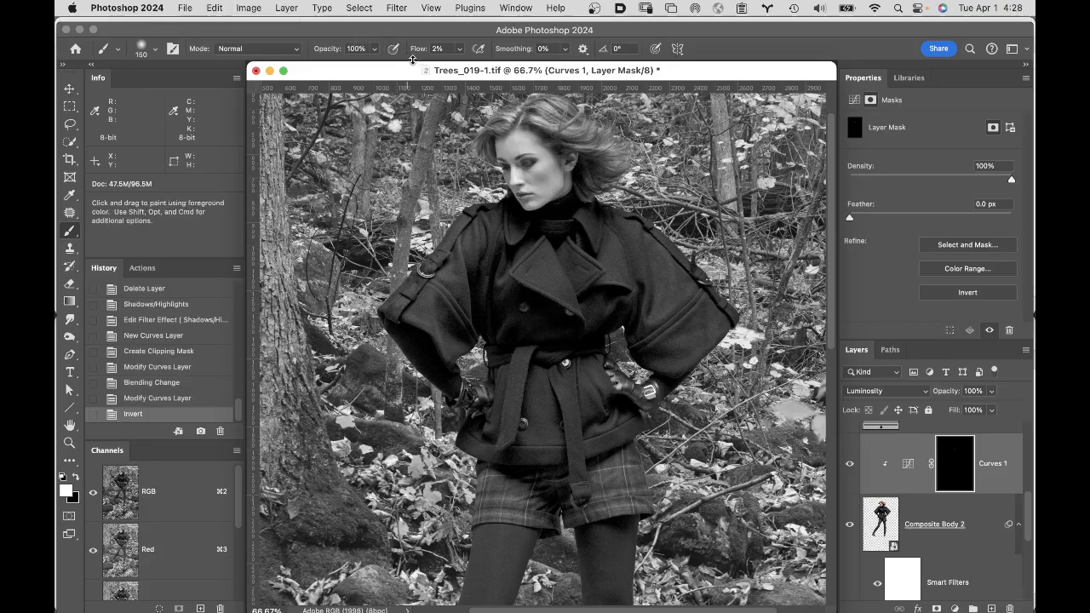
# Step: Lower the brush flow to 1% and paint white on the Curves mask over the darkest shadows of the coat, sleeves and shorts
pyautogui.moveTo(423, 55); pyautogui.dragTo(407, 50)
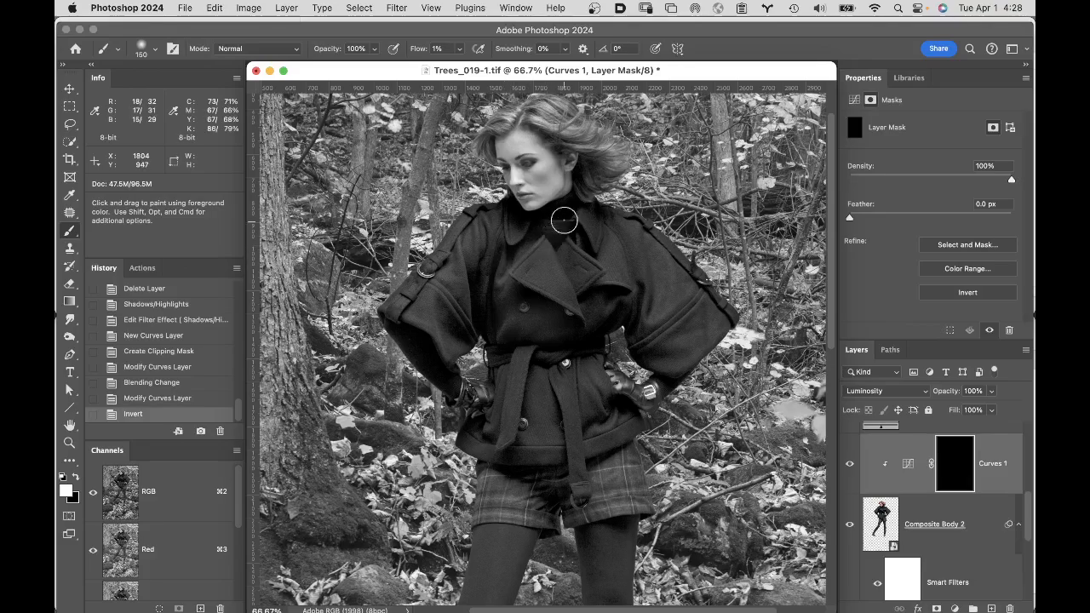
pyautogui.moveTo(566, 202); pyautogui.dragTo(581, 255)
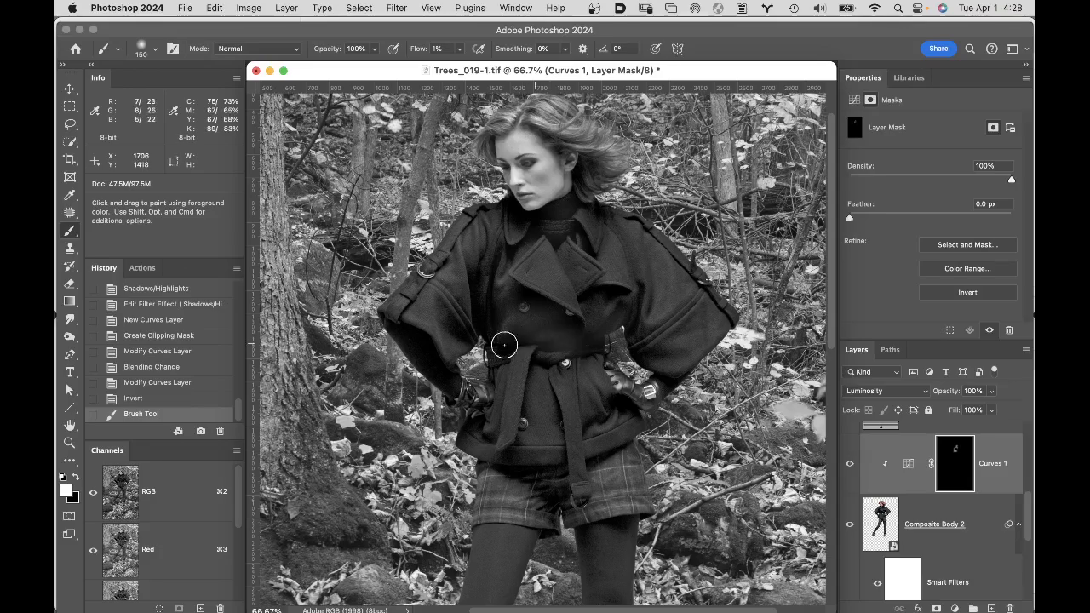
pyautogui.moveTo(494, 293)
pyautogui.mouseDown()
pyautogui.moveTo(477, 282)
pyautogui.moveTo(480, 338)
pyautogui.moveTo(519, 245)
pyautogui.moveTo(490, 309)
pyautogui.moveTo(414, 333)
pyautogui.mouseUp()
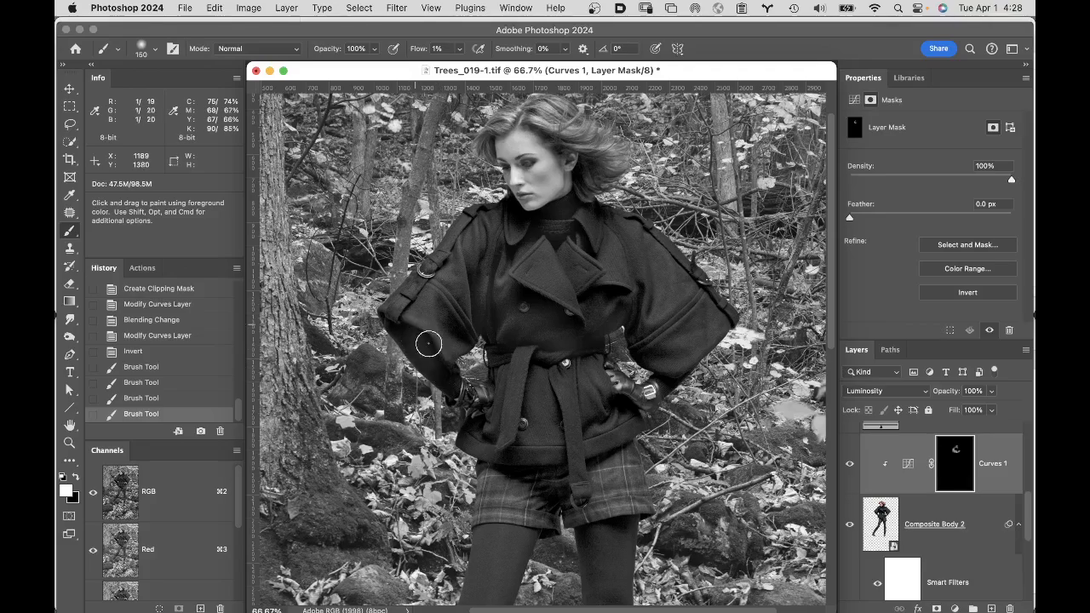
pyautogui.moveTo(473, 410); pyautogui.dragTo(509, 412)
pyautogui.press('super+z')
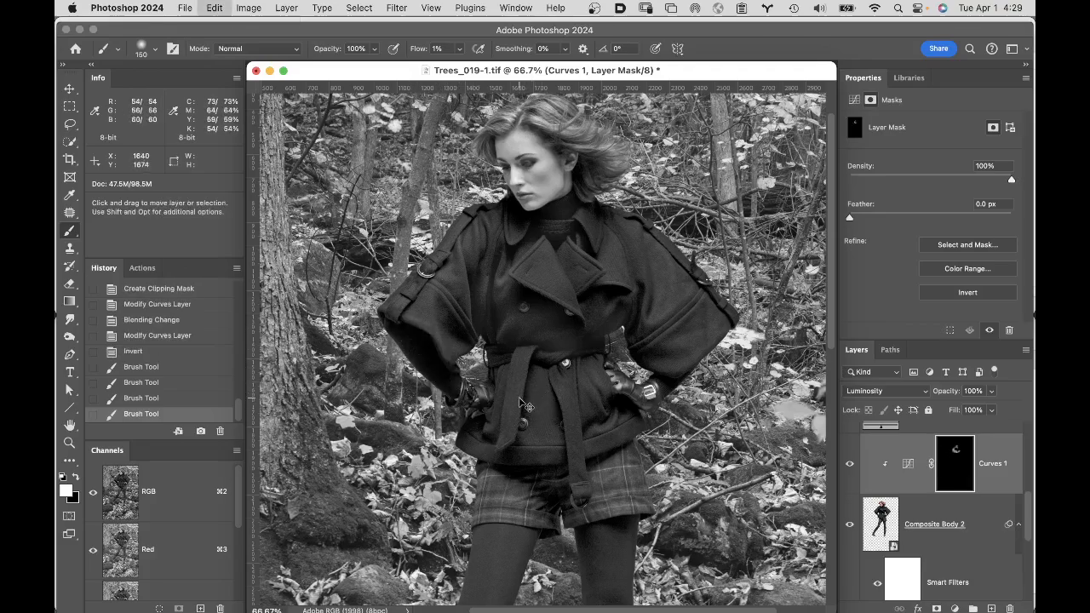
pyautogui.moveTo(432, 355)
pyautogui.mouseDown()
pyautogui.moveTo(412, 332)
pyautogui.moveTo(441, 383)
pyautogui.moveTo(454, 384)
pyautogui.mouseUp()
pyautogui.moveTo(574, 369)
pyautogui.mouseDown()
pyautogui.moveTo(614, 422)
pyautogui.moveTo(618, 410)
pyautogui.moveTo(616, 424)
pyautogui.mouseUp()
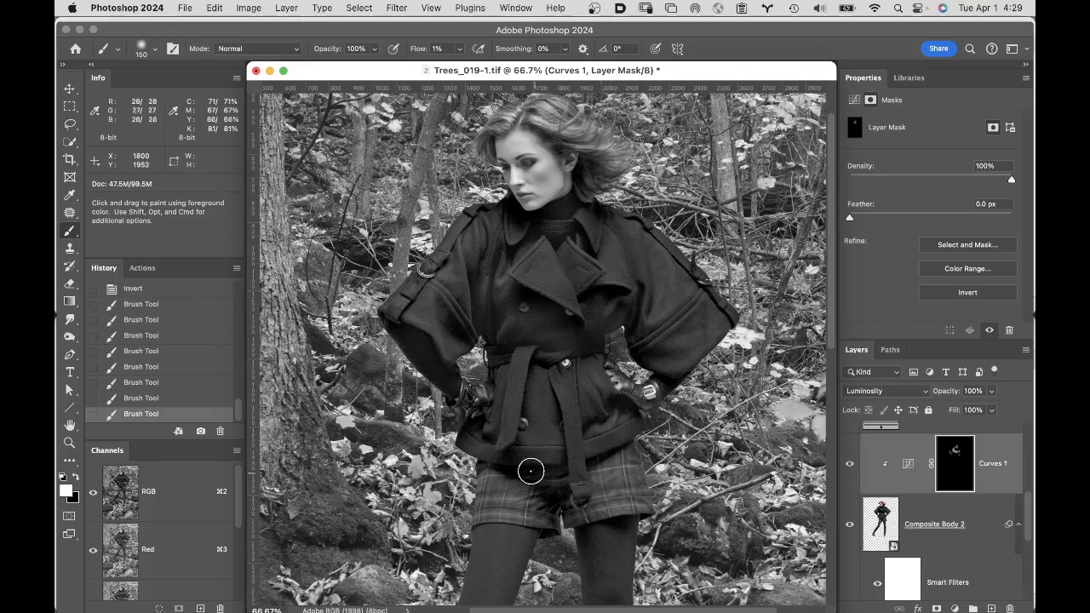
pyautogui.moveTo(549, 478); pyautogui.dragTo(574, 499)
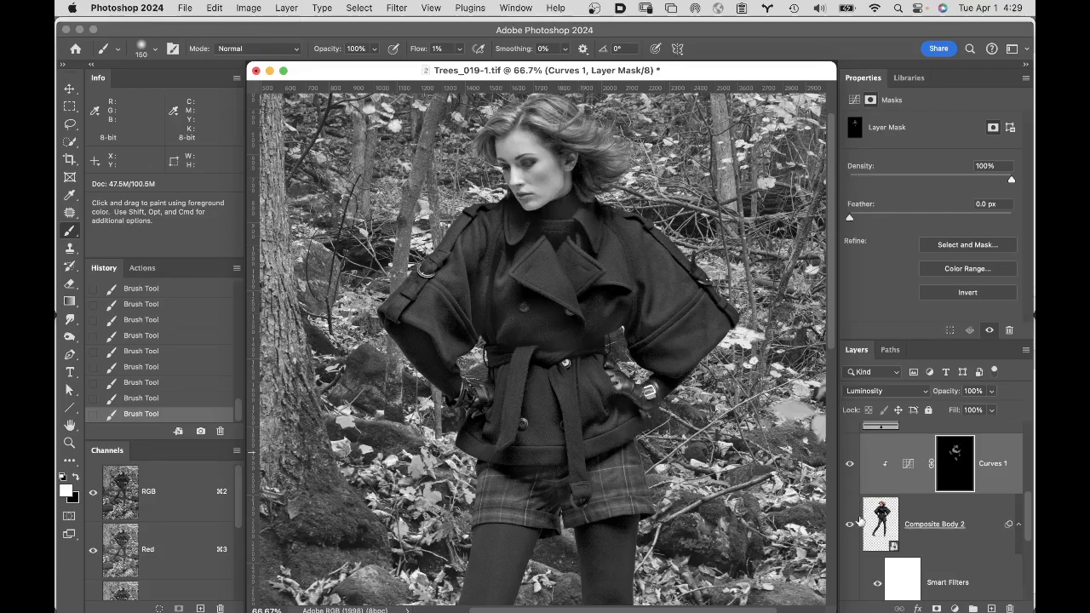
# Step: Compare the coat with the Curves 1 layer off and on, and hide the Luminosity Check layer over the full image
pyautogui.click(848, 464)
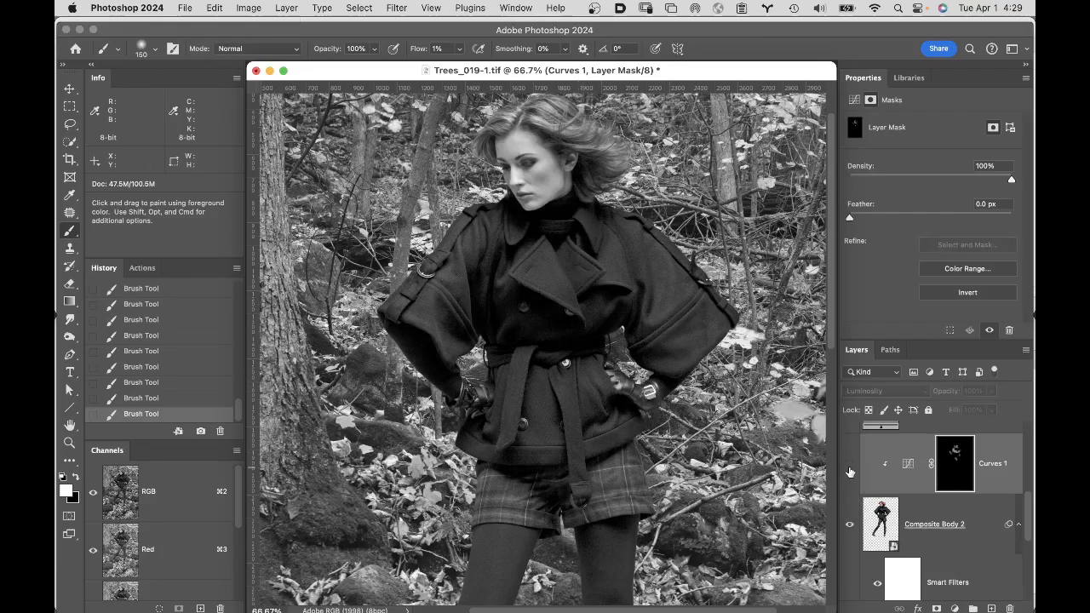
pyautogui.click(849, 464)
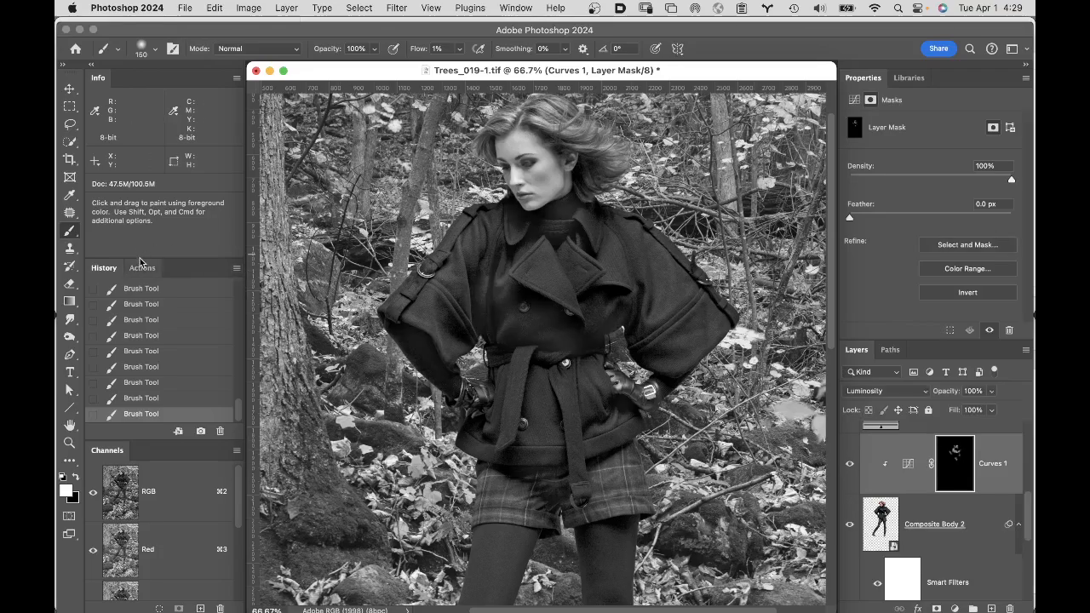
pyautogui.doubleClick(70, 424)
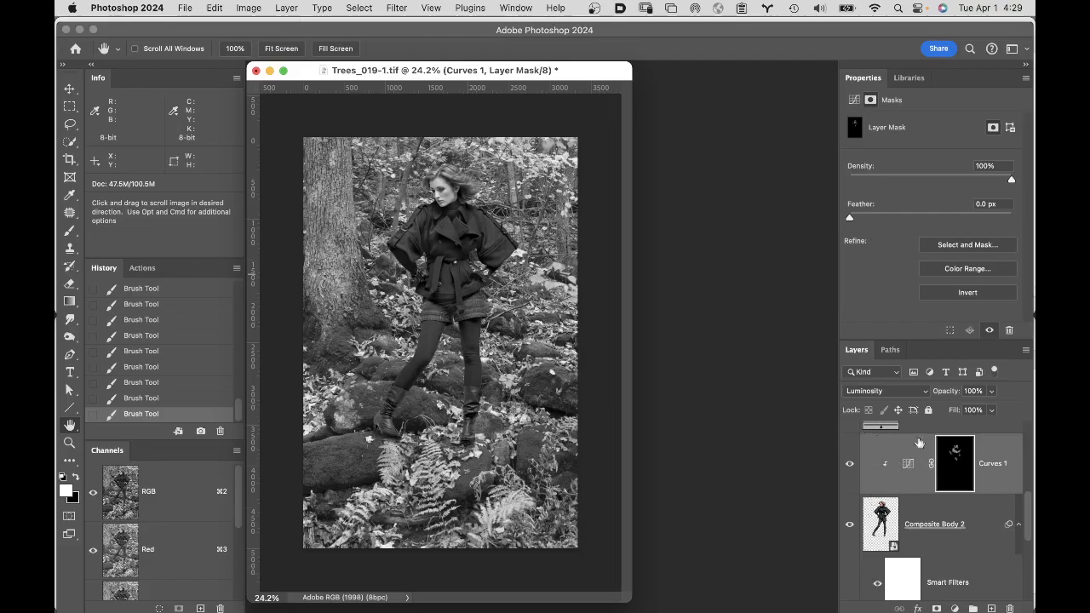
pyautogui.scroll(3, 1029, 507)
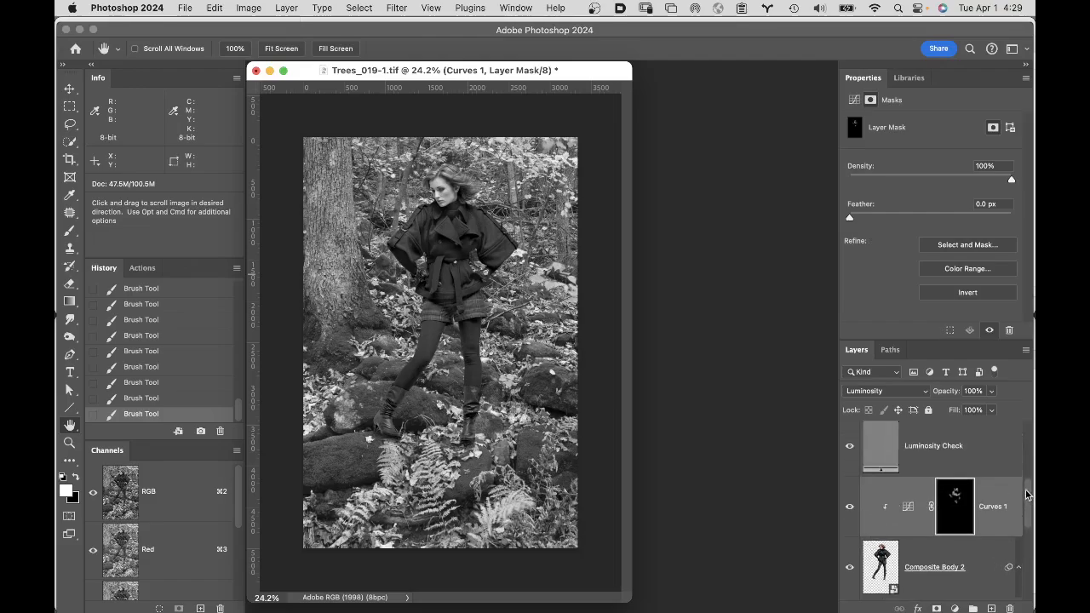
pyautogui.click(849, 483)
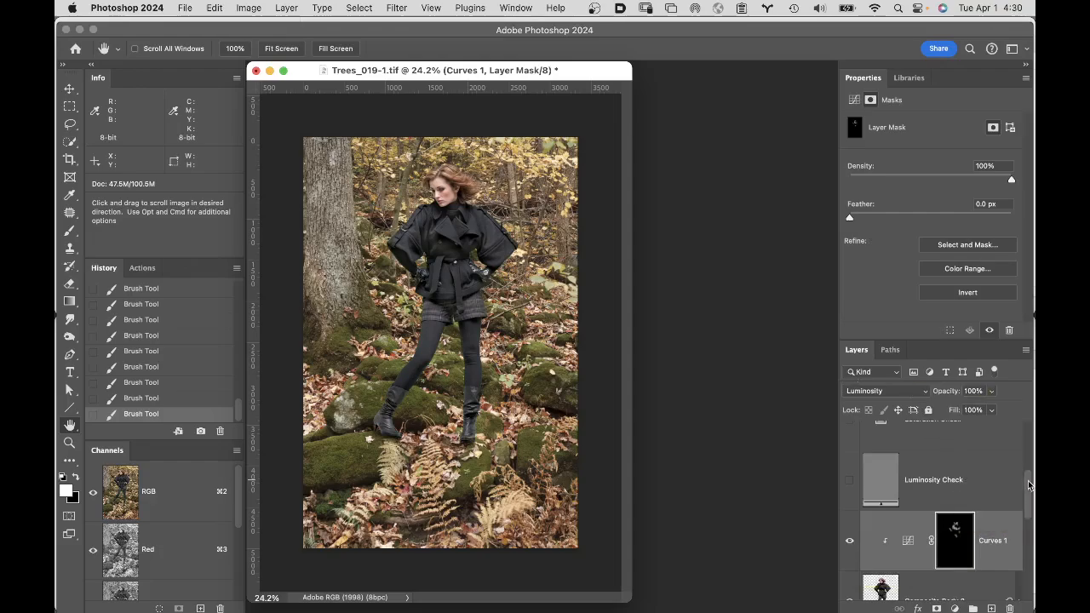
# Step: Show the Color Check Layer group and its gray Color Check Layer, comparing the view with Hue/Saturation 1 off and on
pyautogui.moveTo(1028, 486); pyautogui.dragTo(1029, 439)
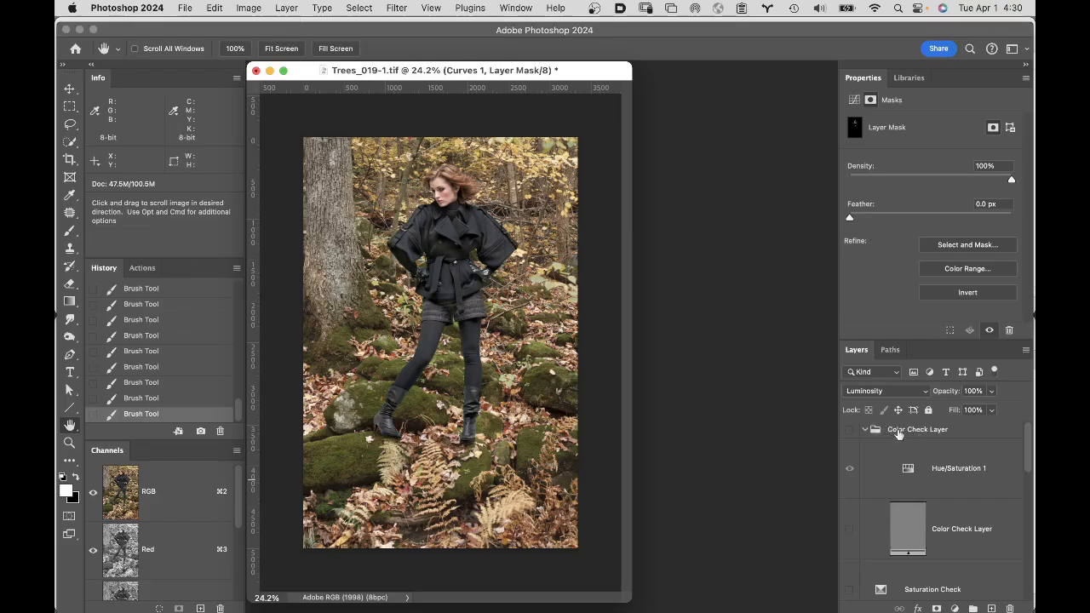
pyautogui.click(848, 430)
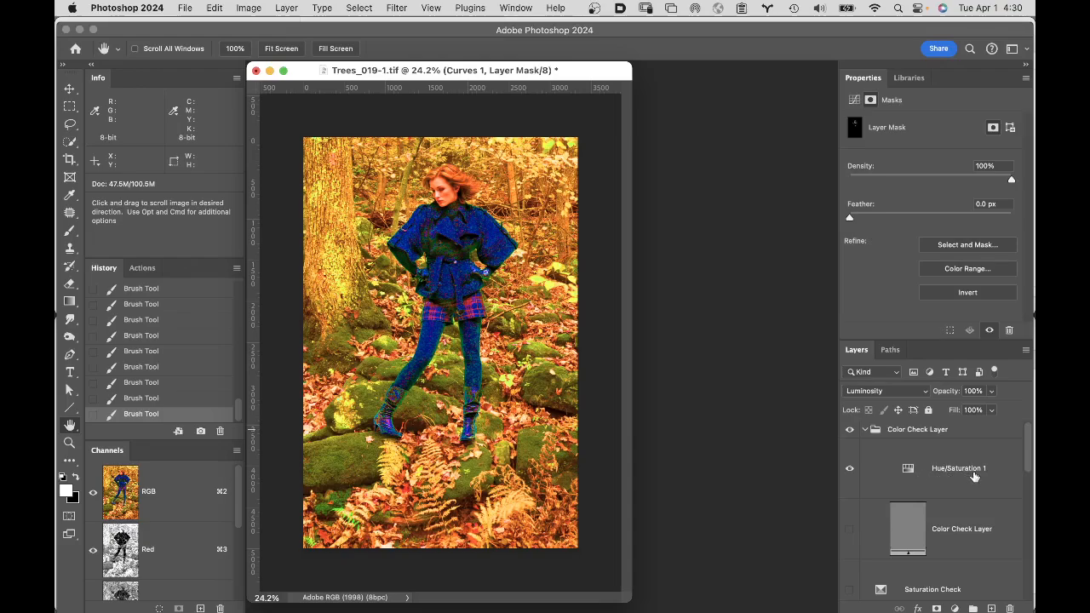
pyautogui.click(849, 530)
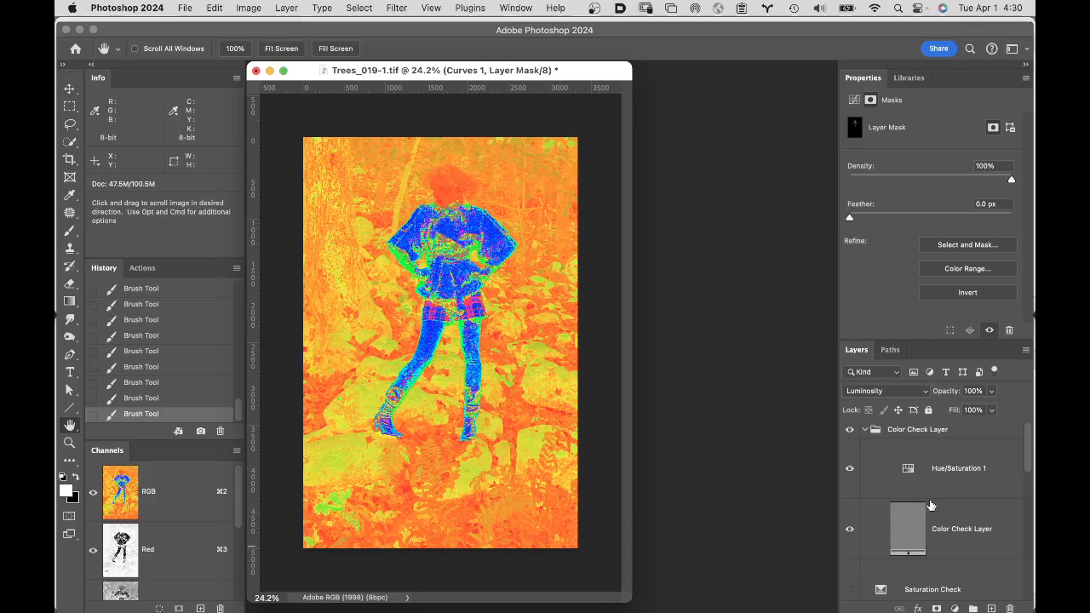
pyautogui.click(852, 468)
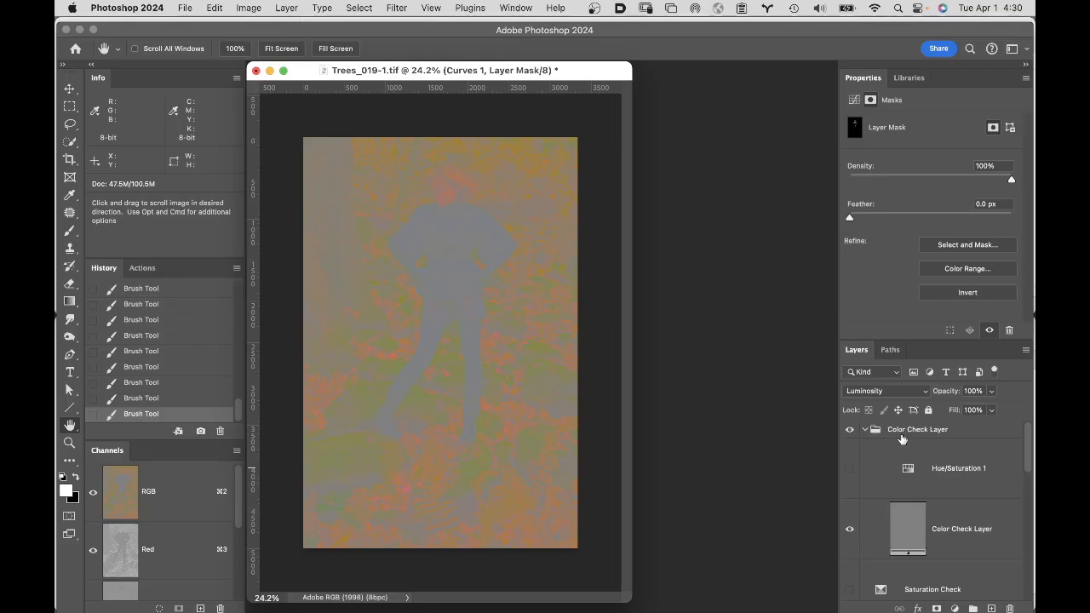
pyautogui.click(849, 469)
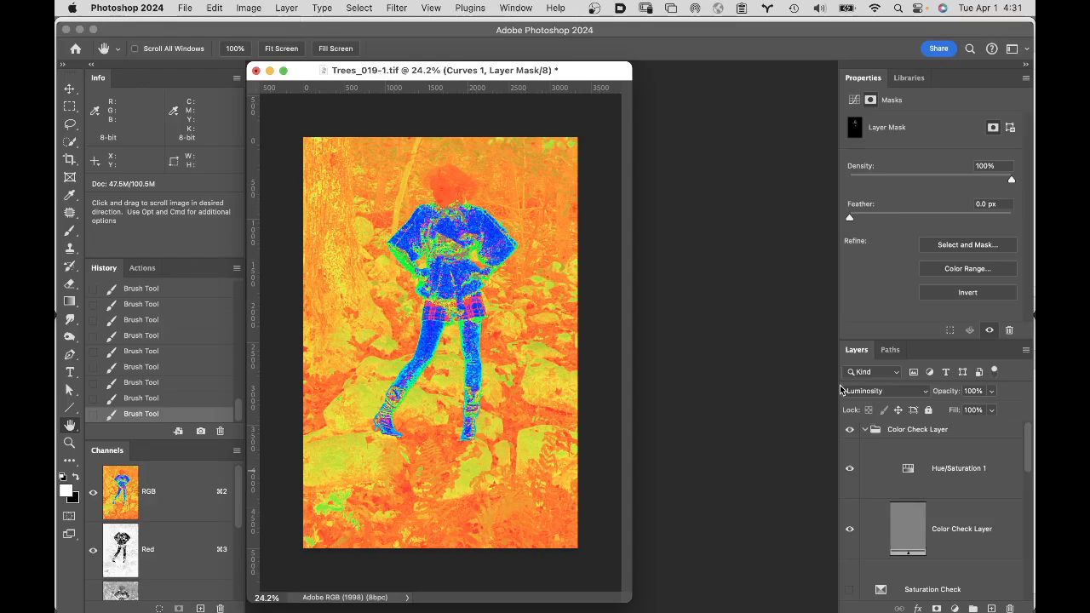
# Step: Add a Color Balance adjustment layer above Curves 1 and clip it to the model layer
pyautogui.scroll(-3, 941, 587)
pyautogui.scroll(-3, 942, 587)
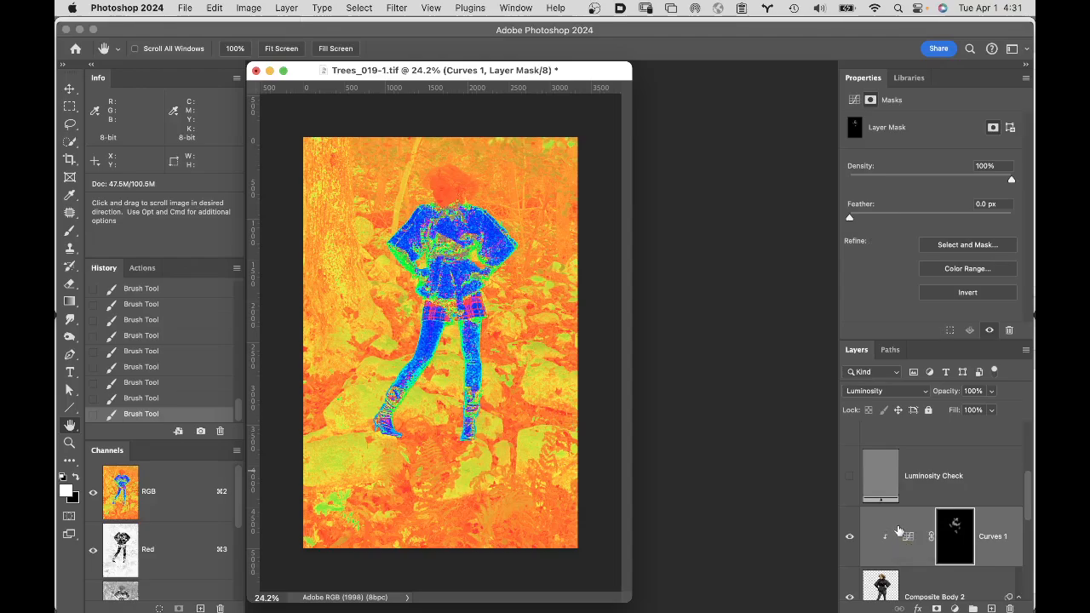
pyautogui.click(898, 531)
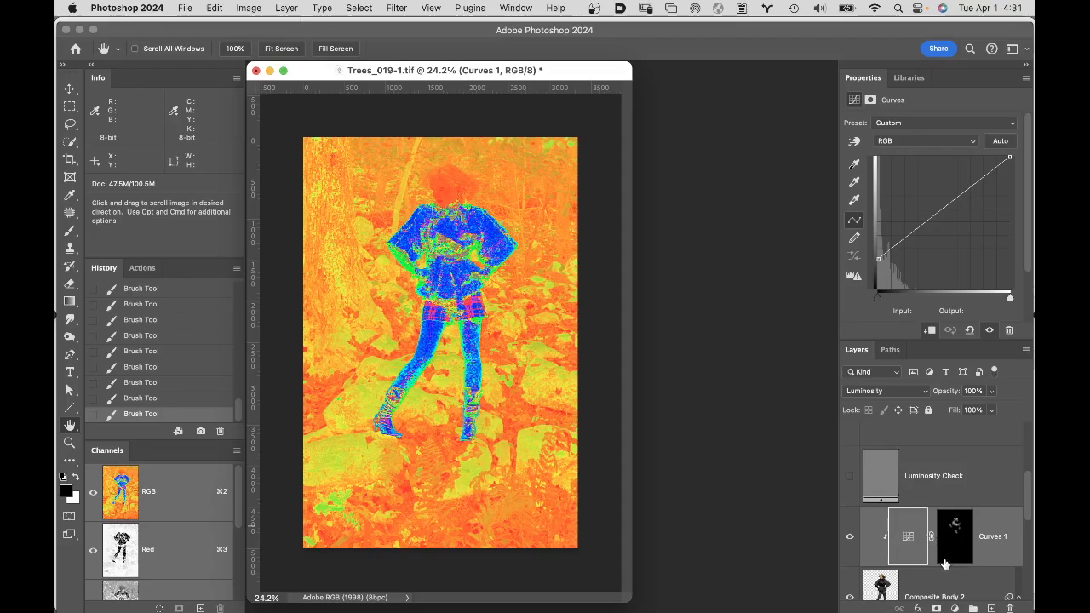
pyautogui.click(954, 608)
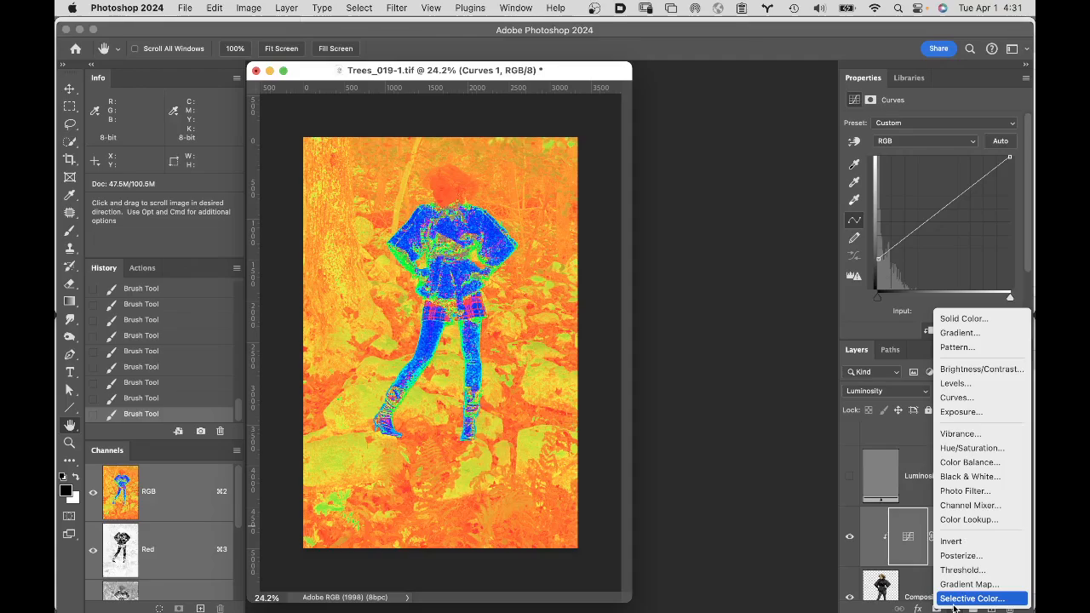
pyautogui.click(968, 464)
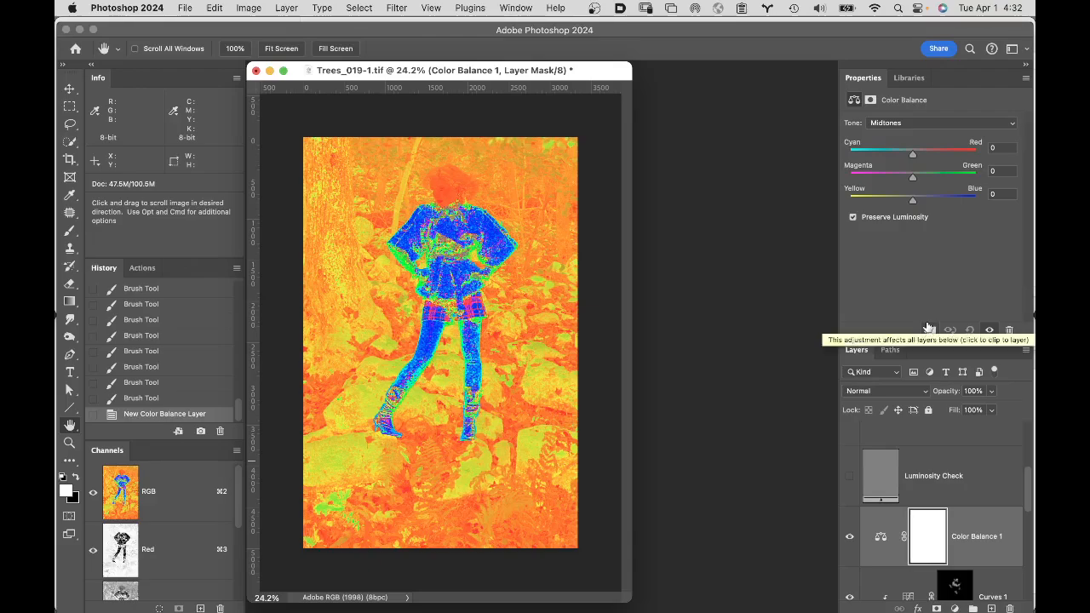
pyautogui.scroll(-2, 909, 572)
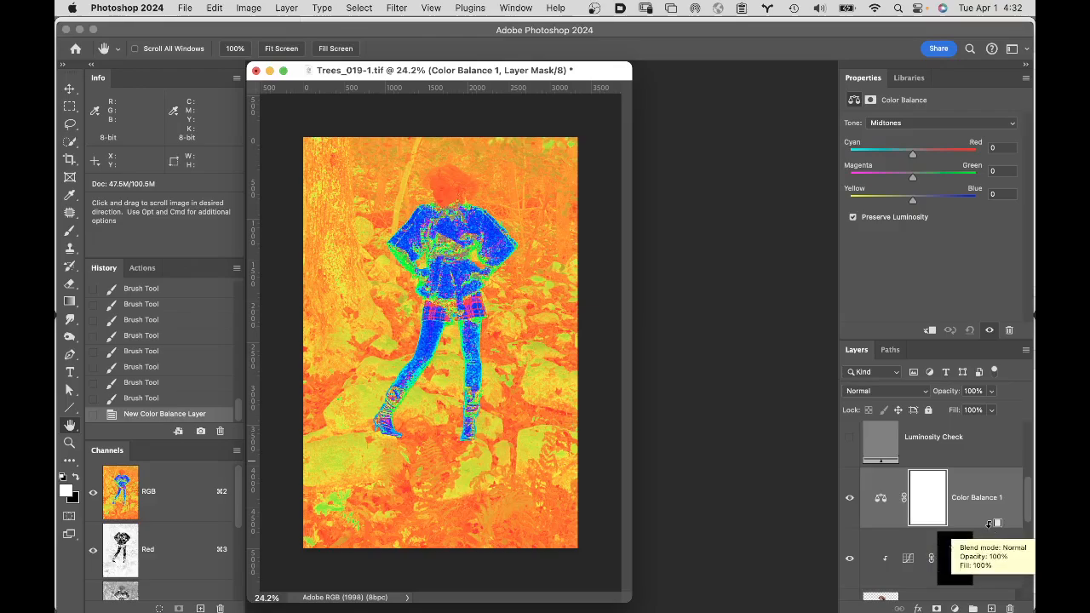
pyautogui.keyDown('alt'); pyautogui.click(990, 523); pyautogui.keyUp('alt')
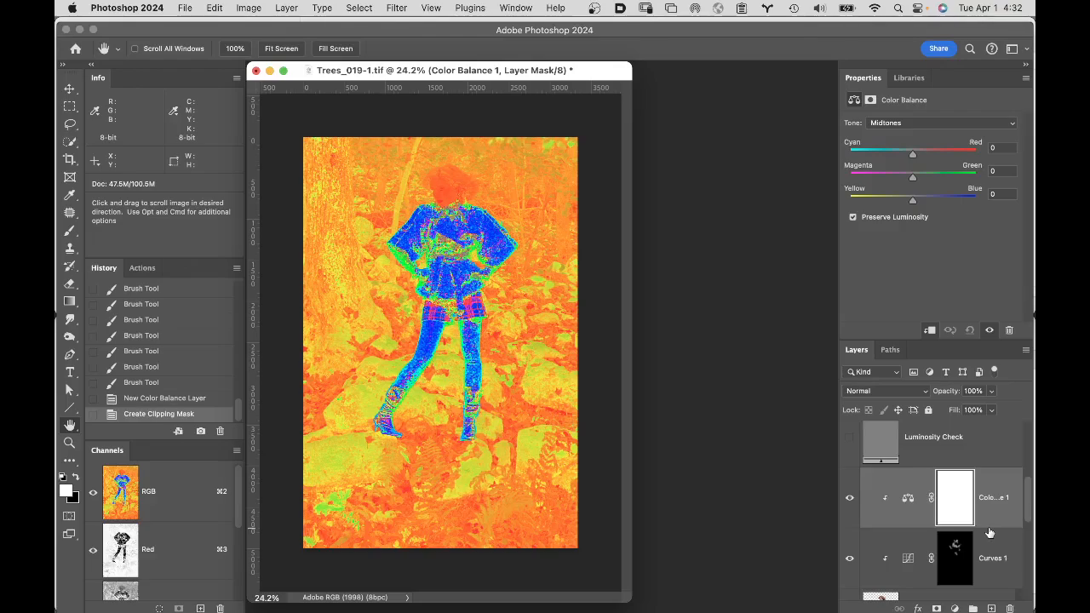
# Step: Set the Color Balance layer's blend mode to Color
pyautogui.moveTo(911, 177)
pyautogui.mouseDown()
pyautogui.moveTo(813, 175)
pyautogui.moveTo(951, 171)
pyautogui.moveTo(926, 172)
pyautogui.mouseUp()
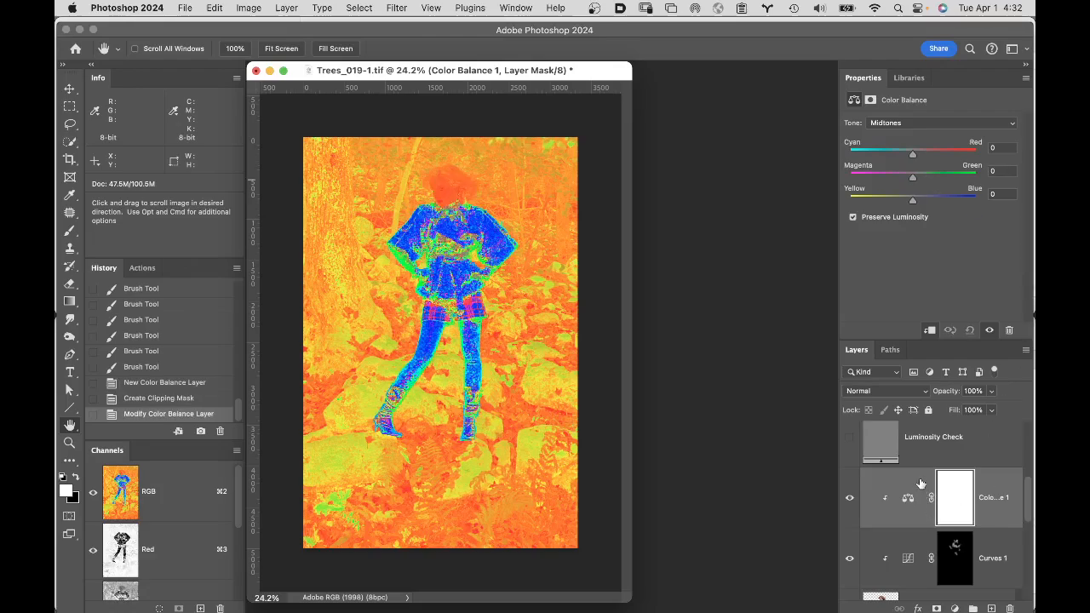
pyautogui.click(883, 393)
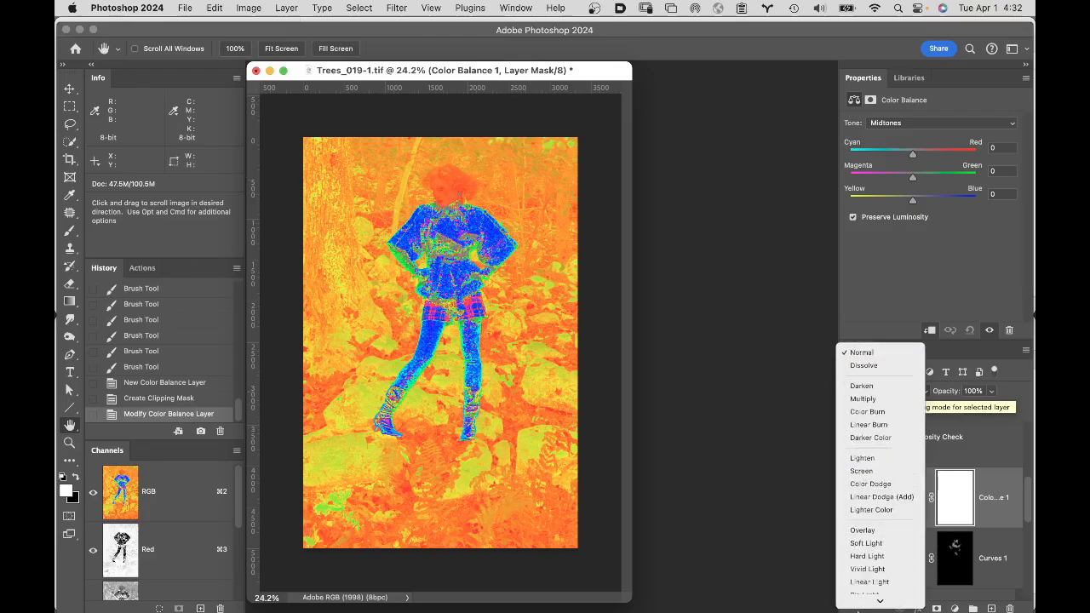
pyautogui.scroll(-5, 868, 595)
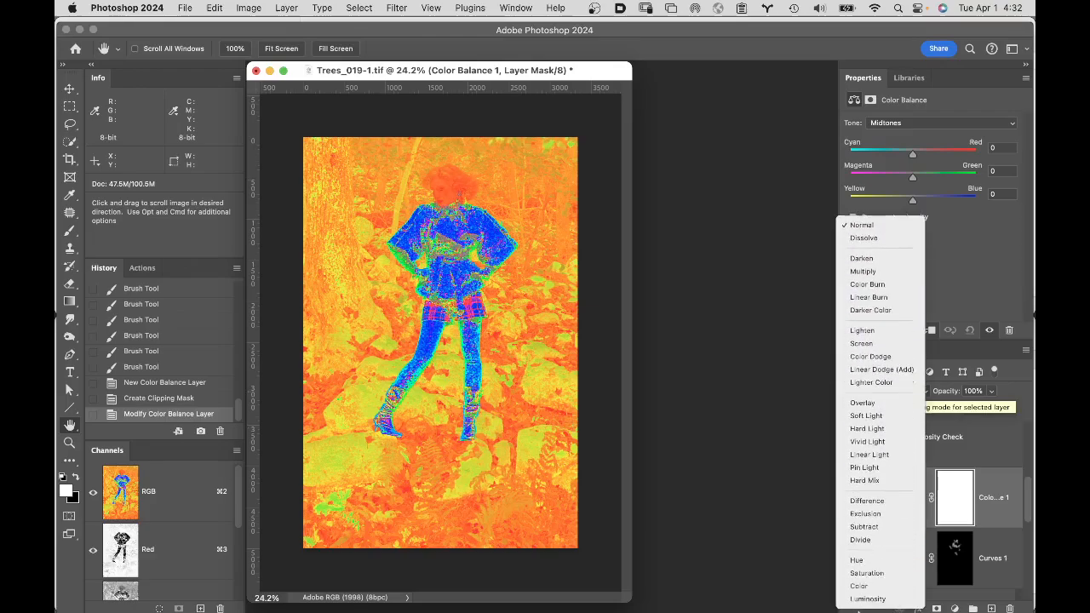
pyautogui.click(869, 586)
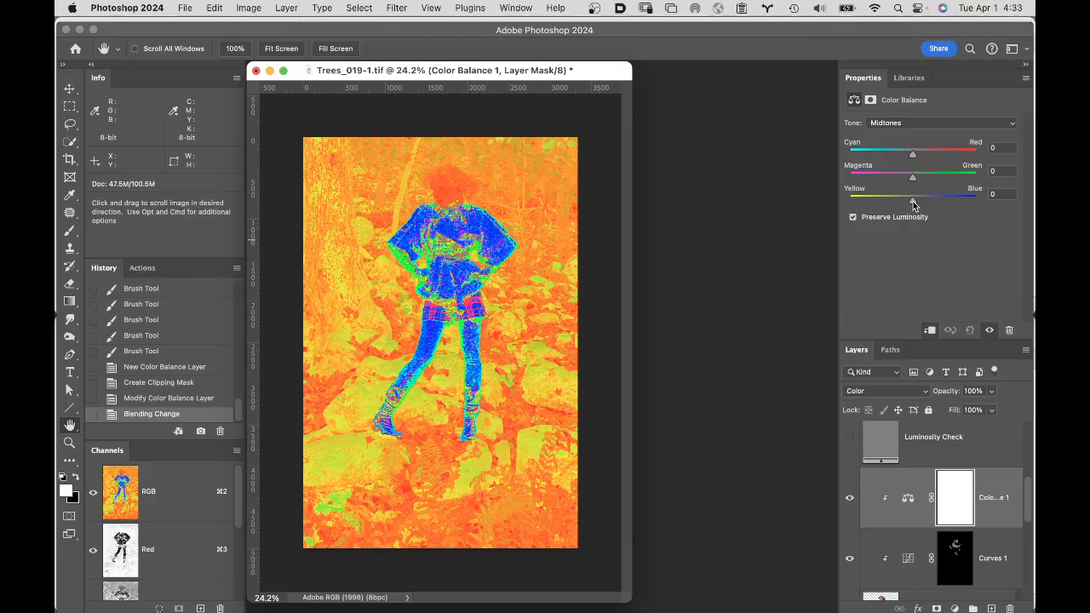
# Step: Set the midtones' Yellow–Blue balance to -11 and try a Magenta–Green shift of -6, returning it to 0
pyautogui.moveTo(913, 204); pyautogui.dragTo(907, 205)
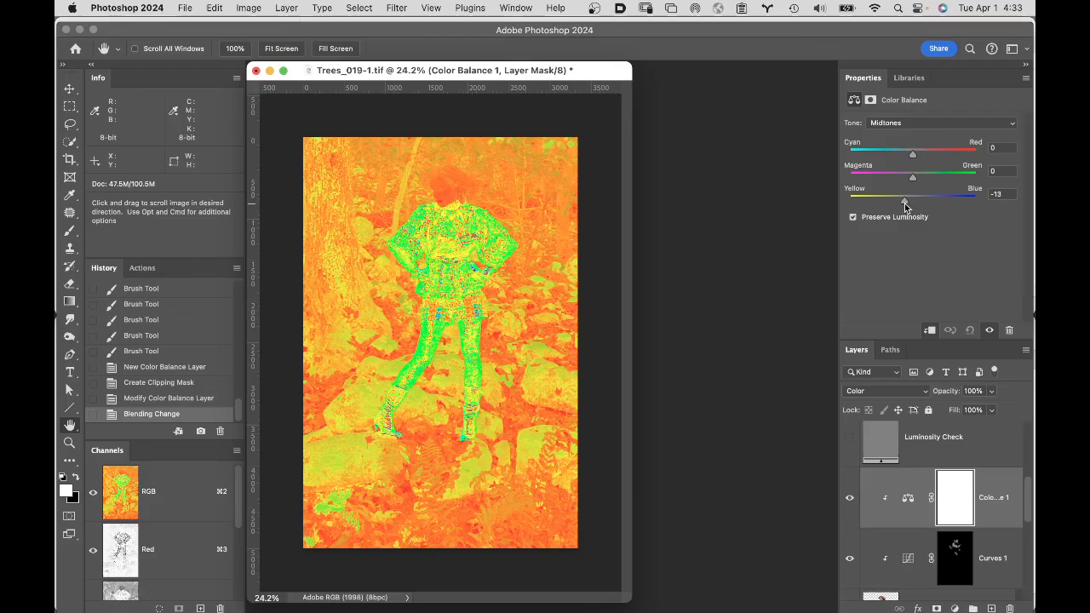
pyautogui.moveTo(904, 202)
pyautogui.mouseDown()
pyautogui.moveTo(880, 206)
pyautogui.moveTo(916, 208)
pyautogui.moveTo(906, 206)
pyautogui.mouseUp()
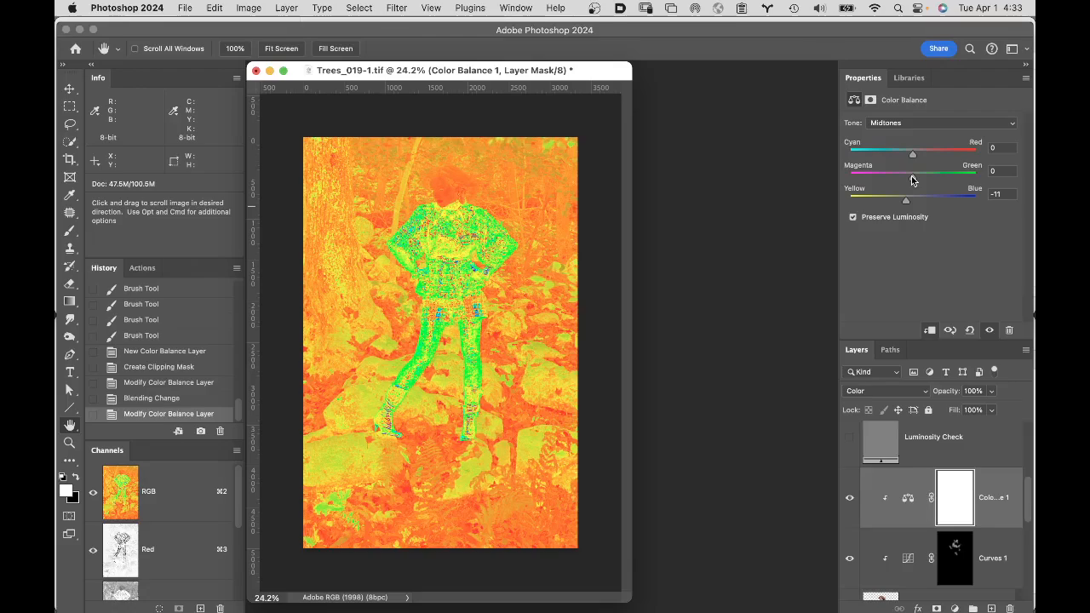
pyautogui.moveTo(912, 180); pyautogui.dragTo(909, 181)
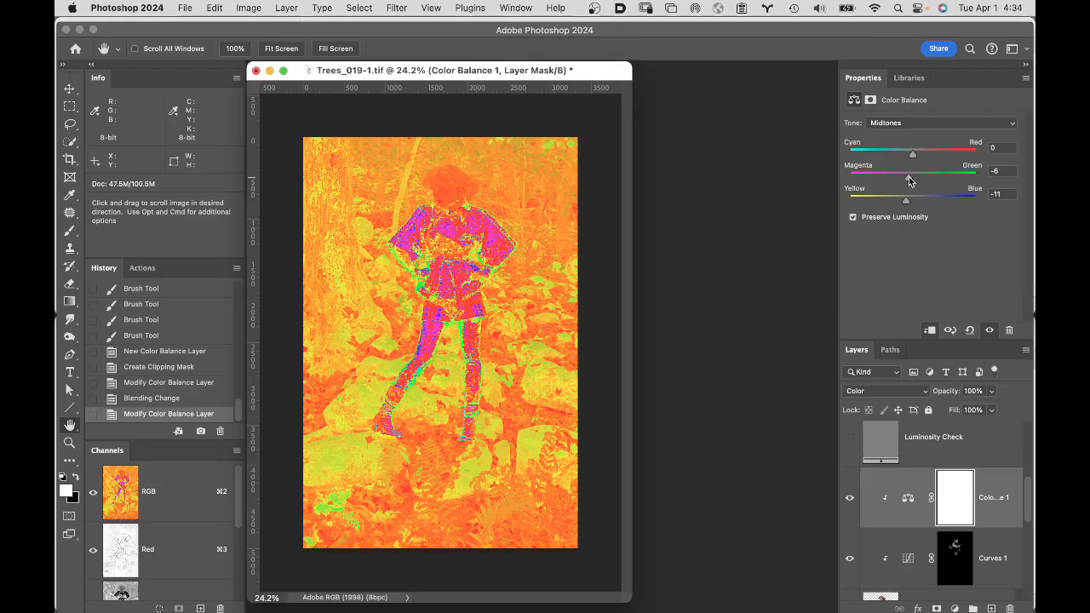
pyautogui.moveTo(909, 180); pyautogui.dragTo(910, 181)
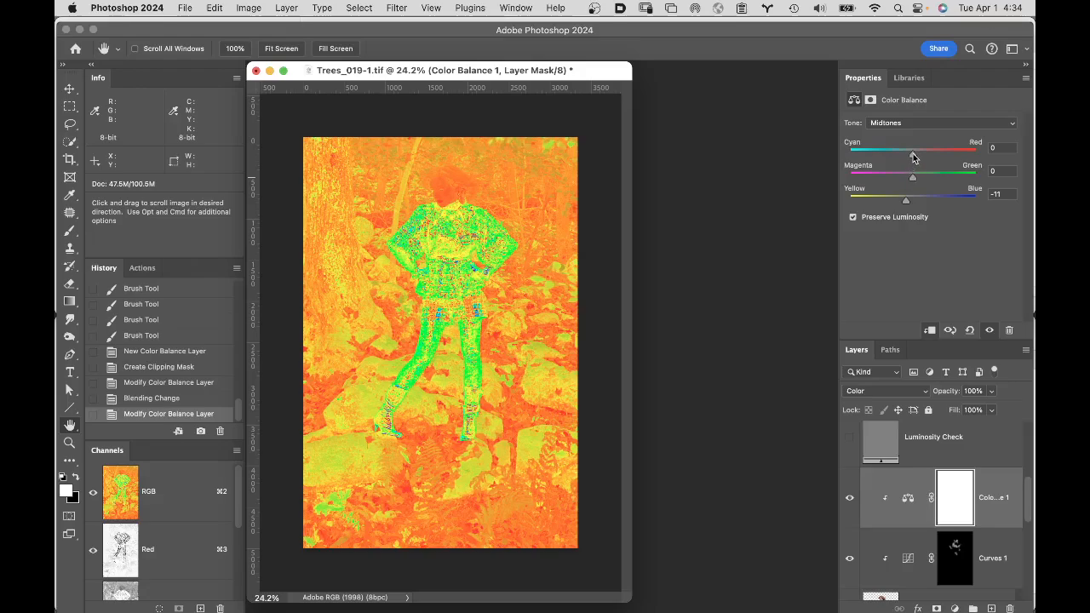
# Step: Set the midtones' Cyan–Red balance to +4 and Yellow–Blue to -12
pyautogui.moveTo(912, 156); pyautogui.dragTo(916, 159)
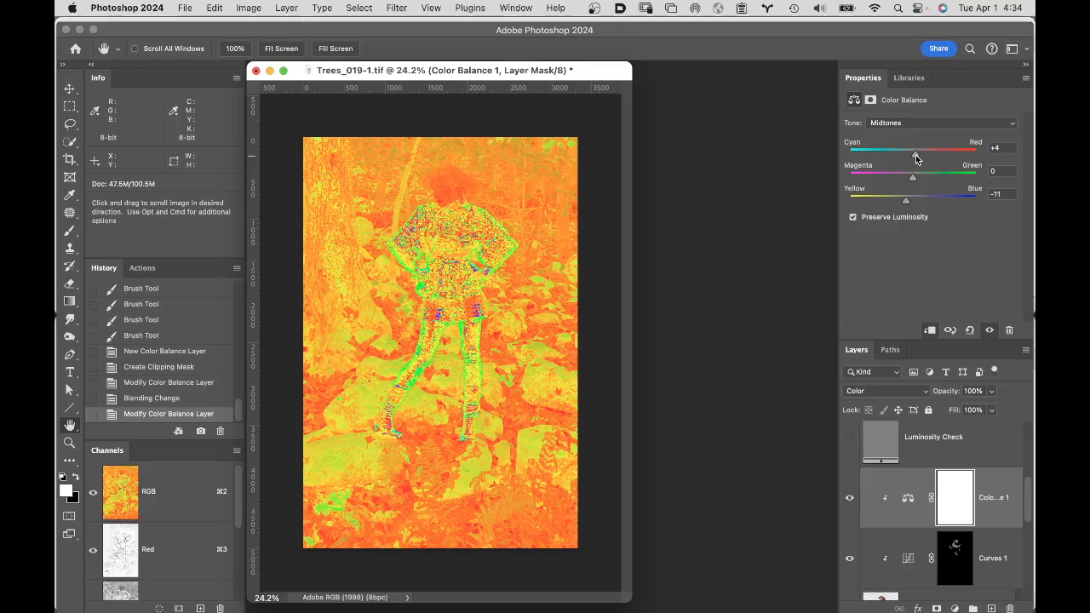
pyautogui.click(908, 201)
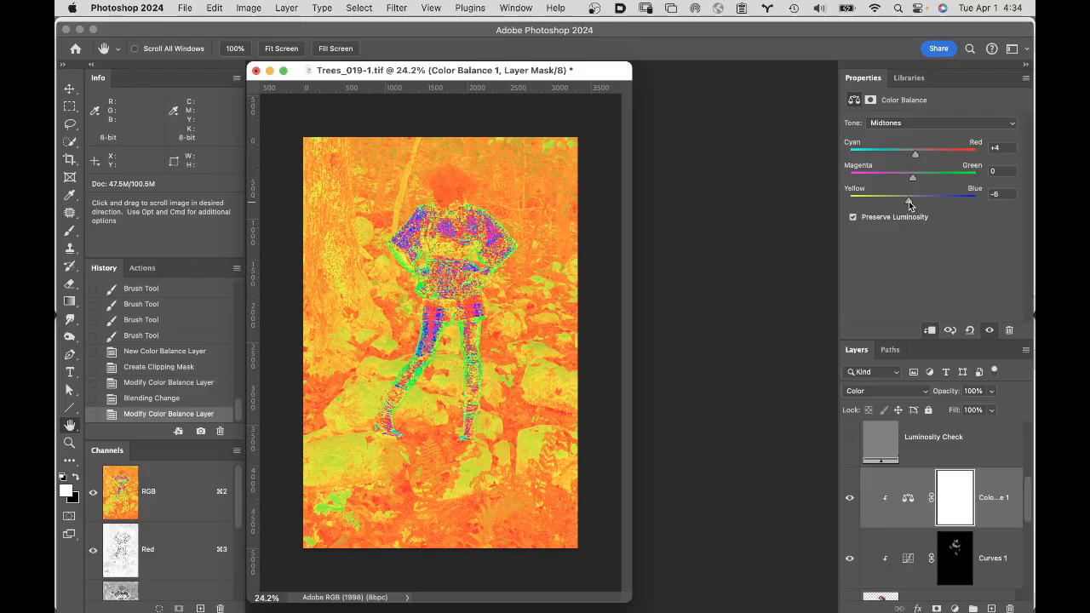
pyautogui.moveTo(909, 200); pyautogui.dragTo(904, 202)
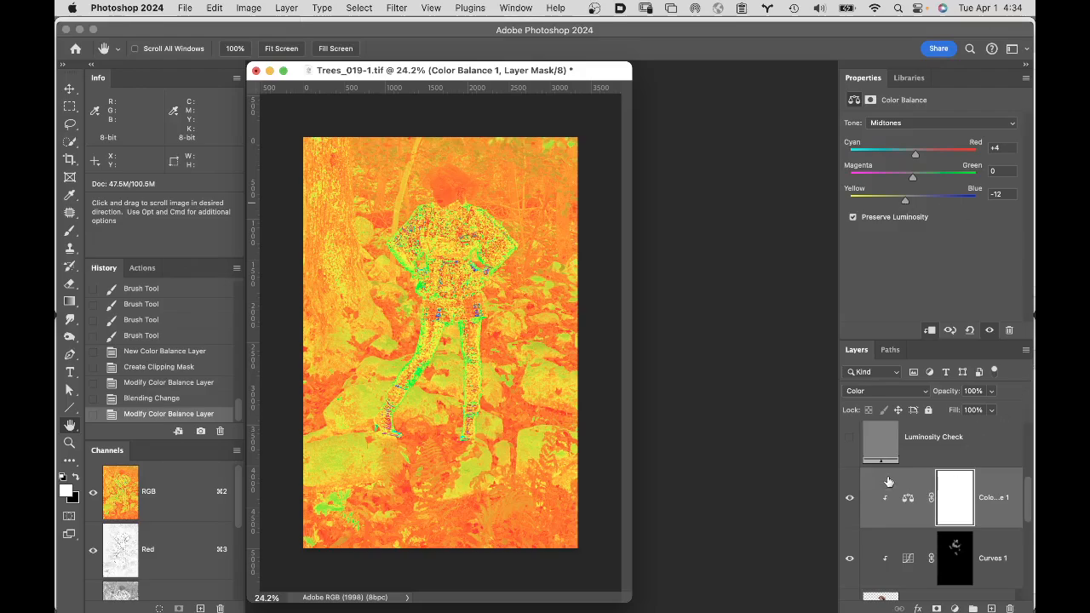
# Step: Hide the Color Check Layer group and return to the Color Balance layer in the layer stack
pyautogui.scroll(1, 877, 502)
pyautogui.scroll(5, 877, 503)
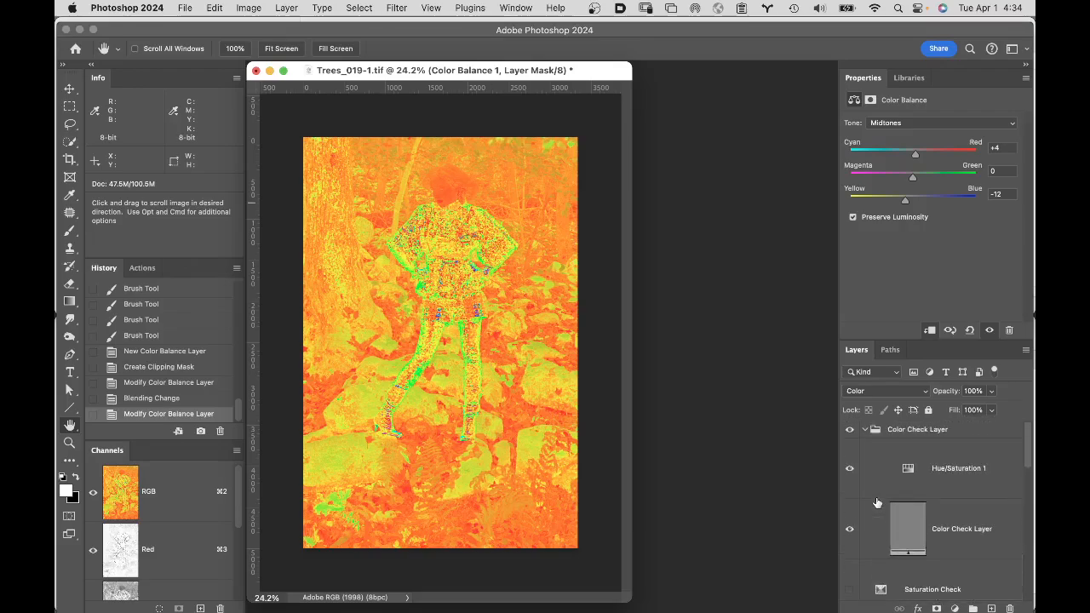
pyautogui.click(849, 431)
pyautogui.scroll(-5, 915, 498)
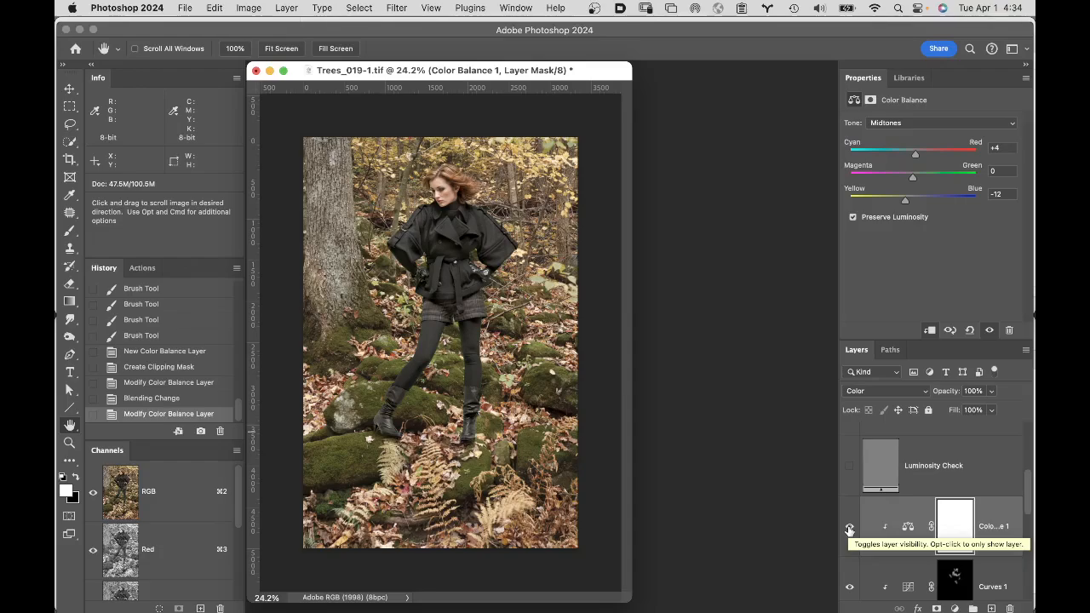
# Step: Compare the composite with and without the Color Balance layer, and show the Saturation Check layer zoomed in on the model
pyautogui.click(848, 528)
pyautogui.click(849, 529)
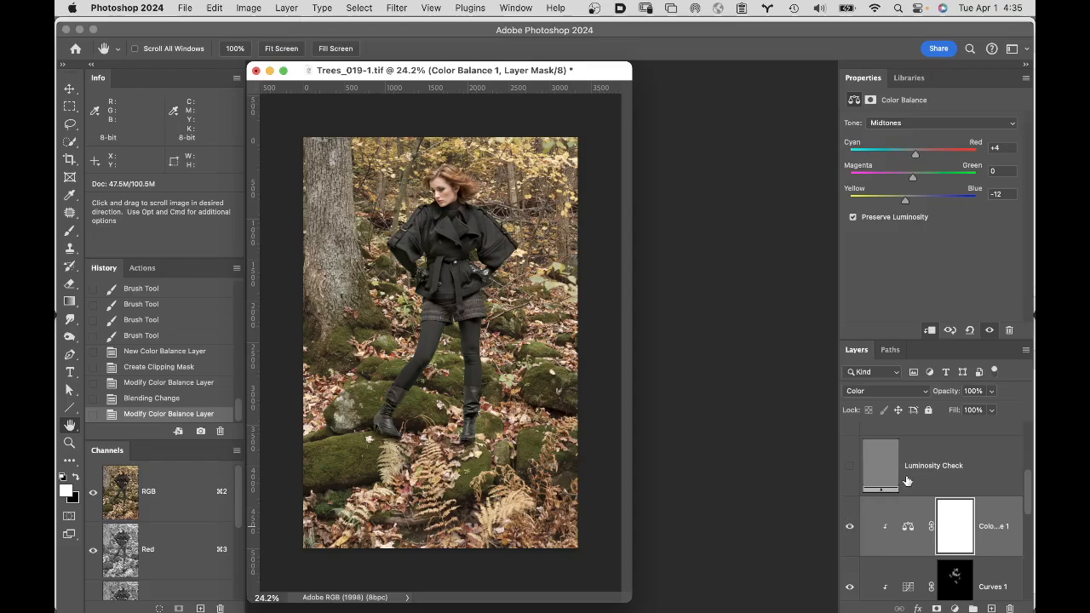
pyautogui.scroll(2, 906, 479)
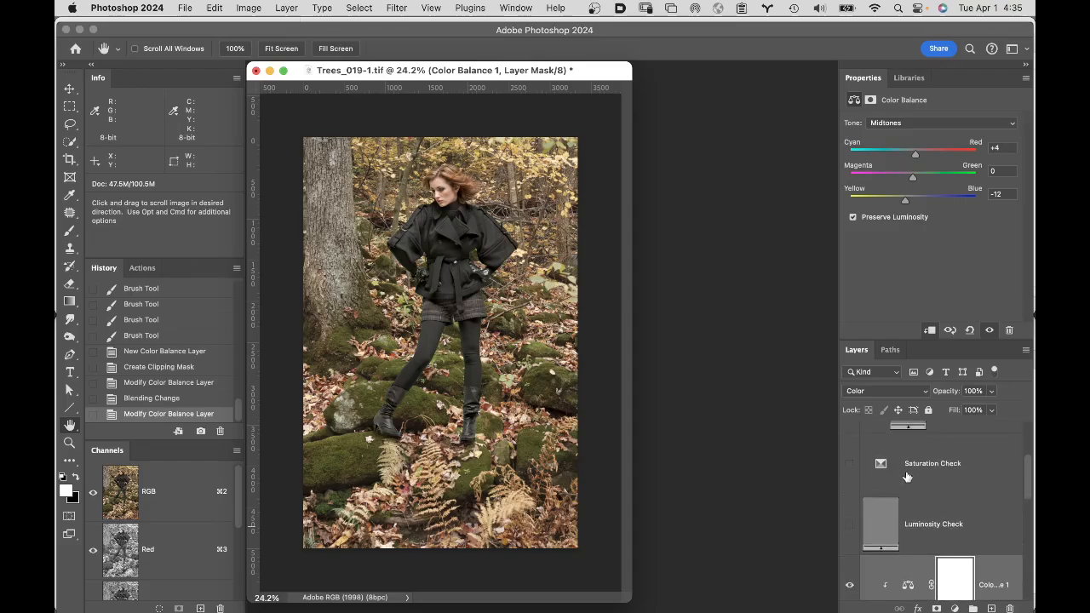
pyautogui.click(849, 465)
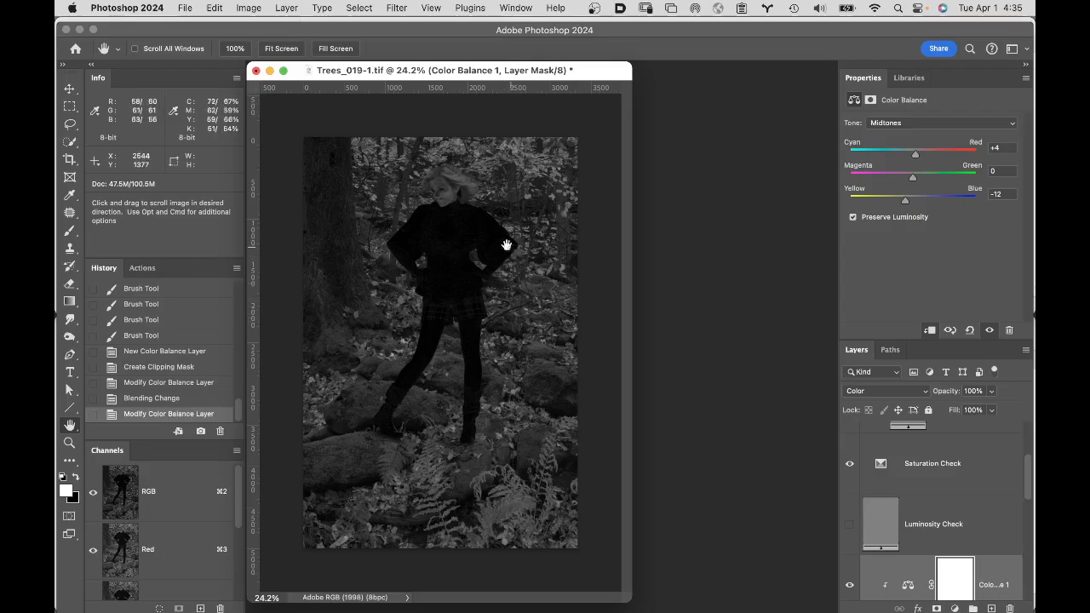
pyautogui.keyDown('super'); pyautogui.click(457, 212); pyautogui.keyUp('super')
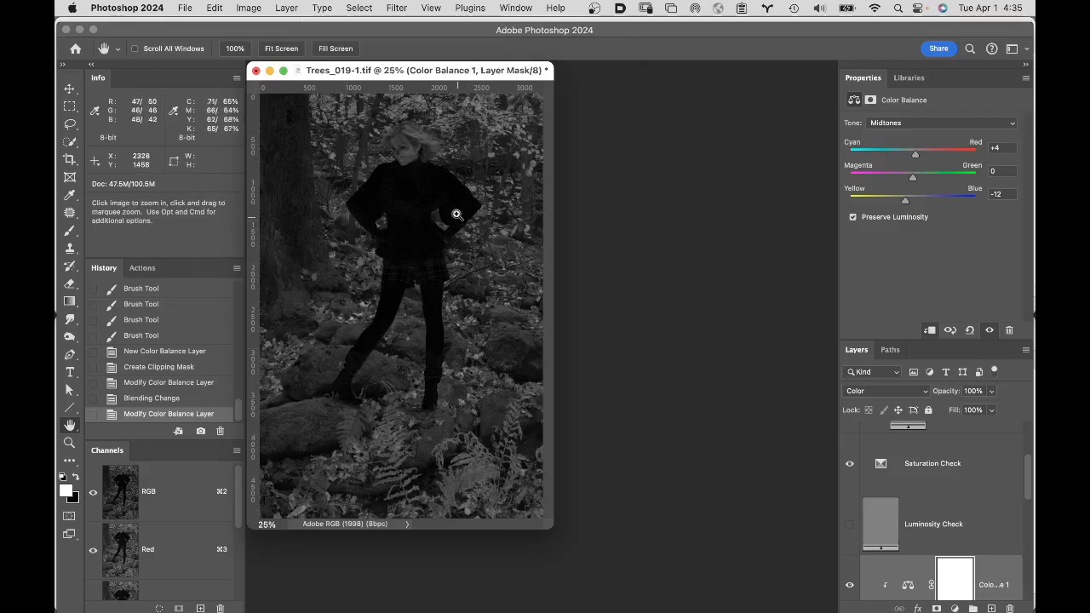
pyautogui.keyDown('super'); pyautogui.click(419, 165); pyautogui.keyUp('super')
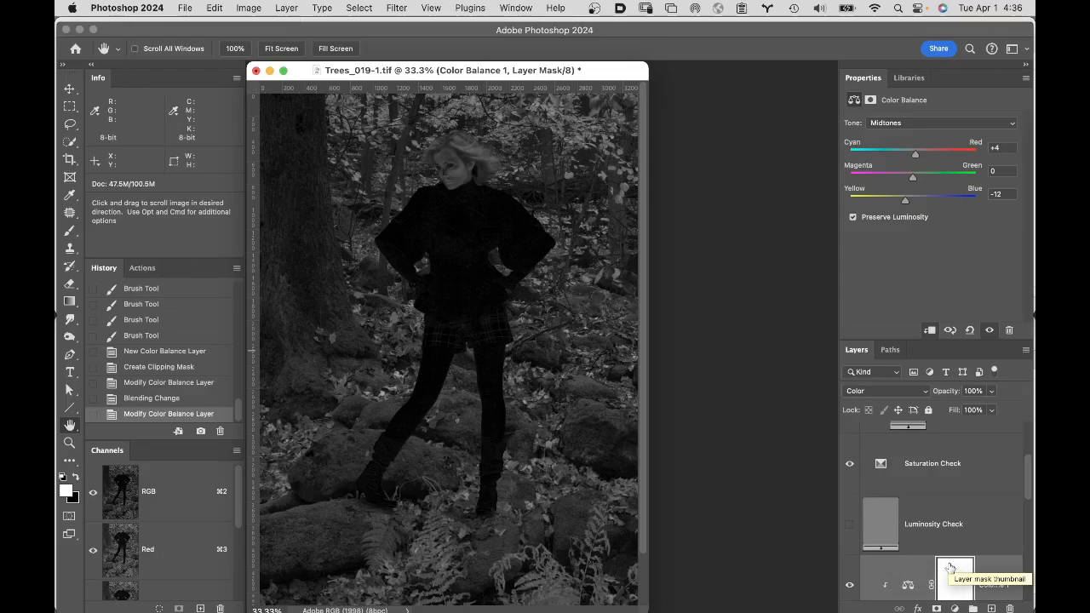
# Step: Add a Hue/Saturation adjustment above the Color Balance layer, clip it to the layers below, and set its blend mode to Saturation
pyautogui.scroll(-2, 919, 562)
pyautogui.click(916, 511)
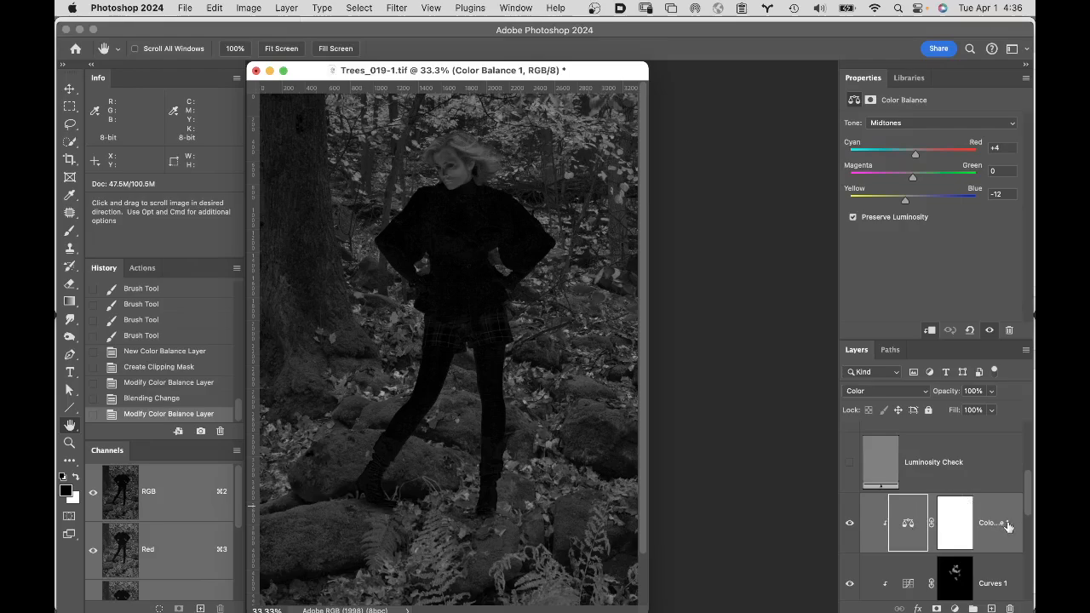
pyautogui.click(953, 608)
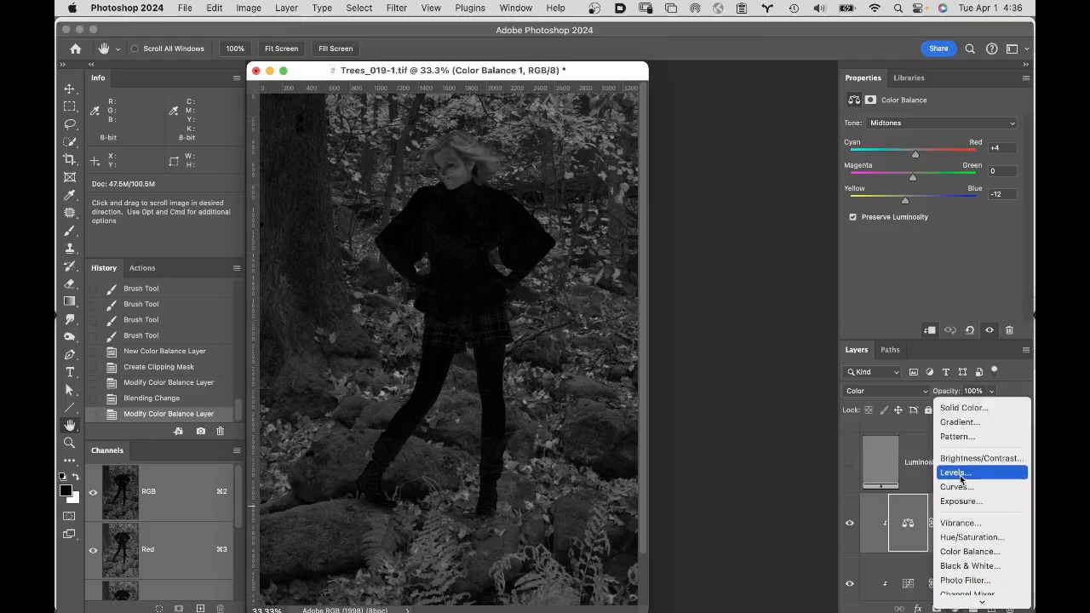
pyautogui.click(972, 537)
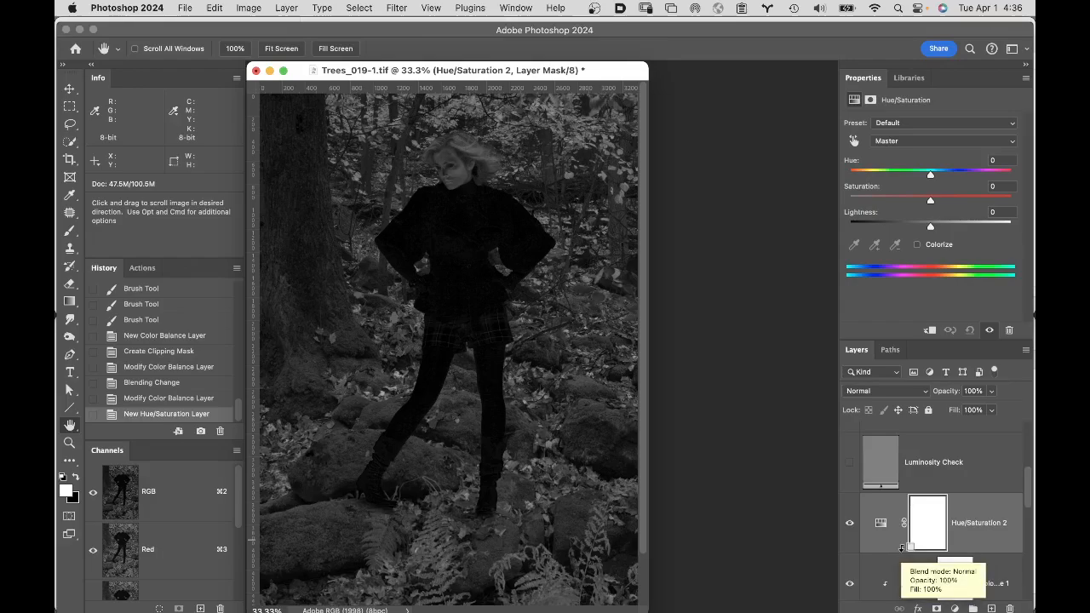
pyautogui.keyDown('alt'); pyautogui.click(902, 547); pyautogui.keyUp('alt')
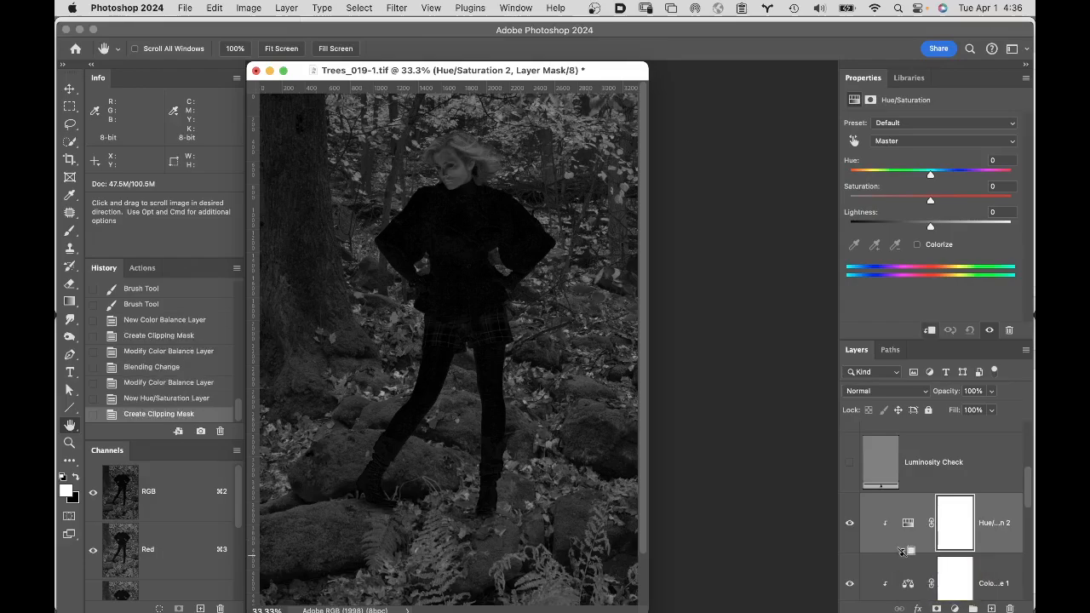
pyautogui.click(890, 397)
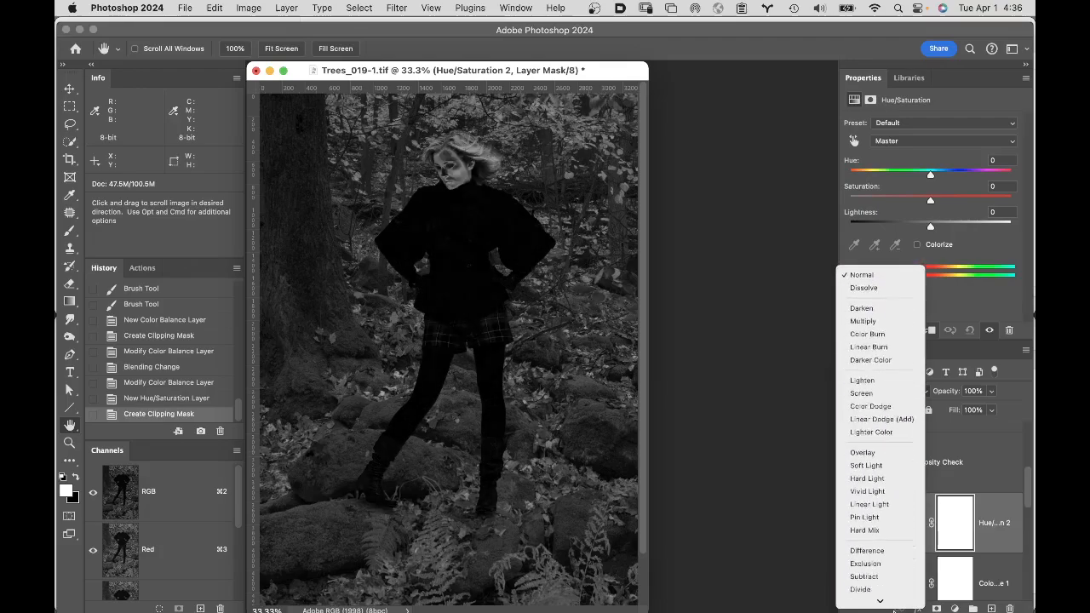
pyautogui.click(887, 579)
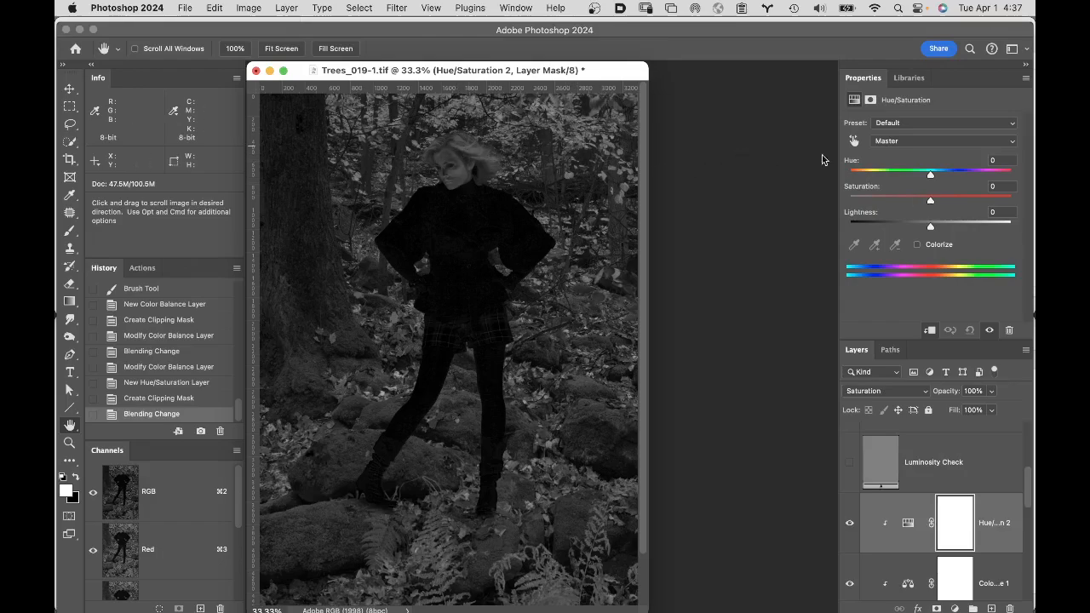
# Step: Set the Hue/Saturation layer's saturation to -7 and hide the Saturation Check layer
pyautogui.moveTo(931, 201); pyautogui.dragTo(926, 203)
pyautogui.moveTo(926, 202); pyautogui.dragTo(925, 202)
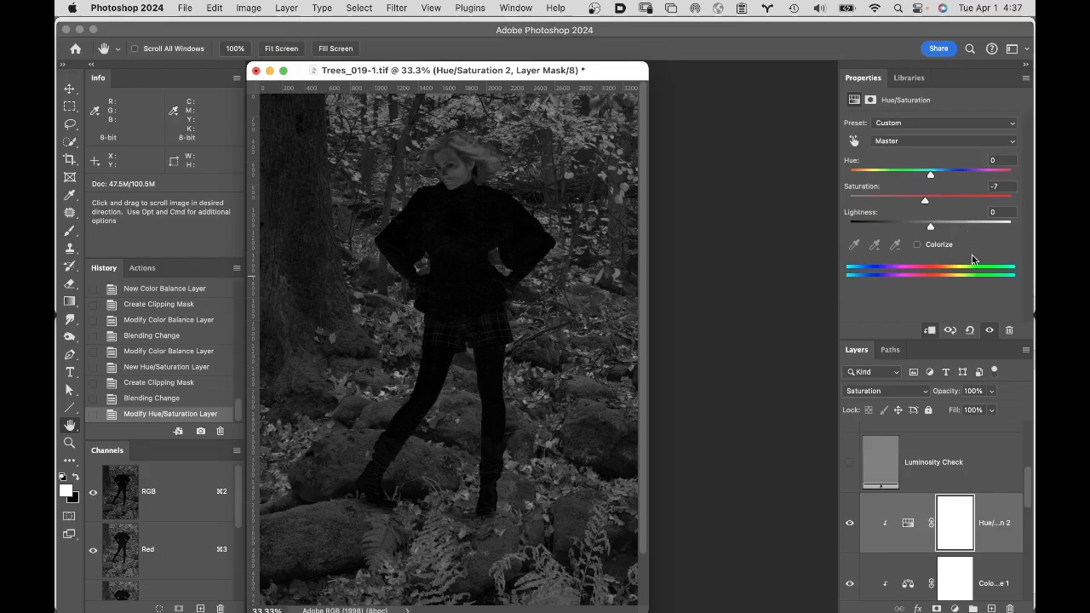
pyautogui.scroll(3, 962, 460)
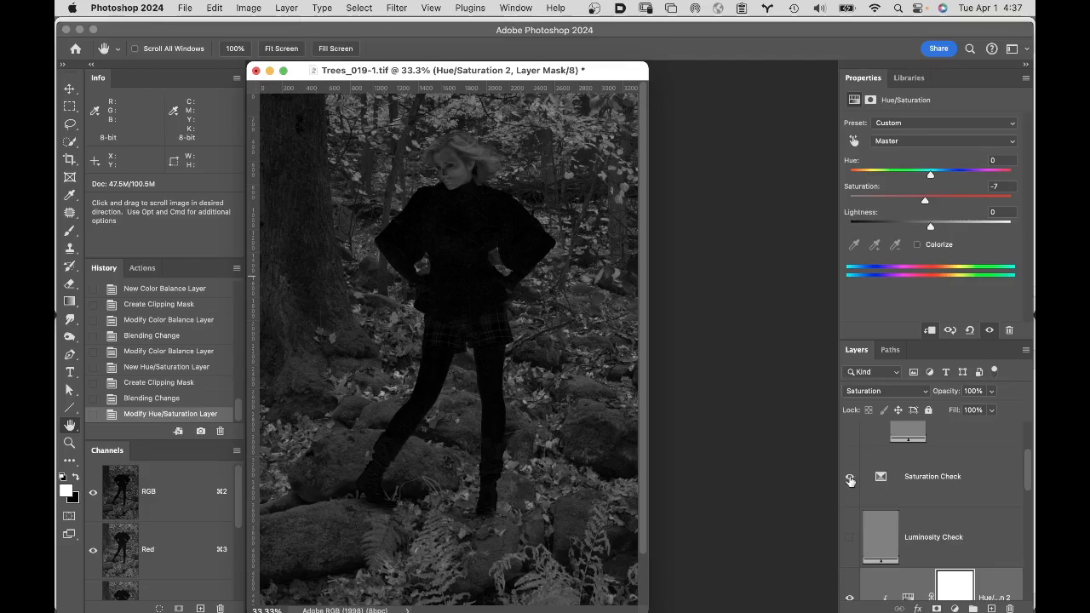
pyautogui.click(850, 476)
pyautogui.scroll(-3, 910, 486)
pyautogui.scroll(-2, 909, 486)
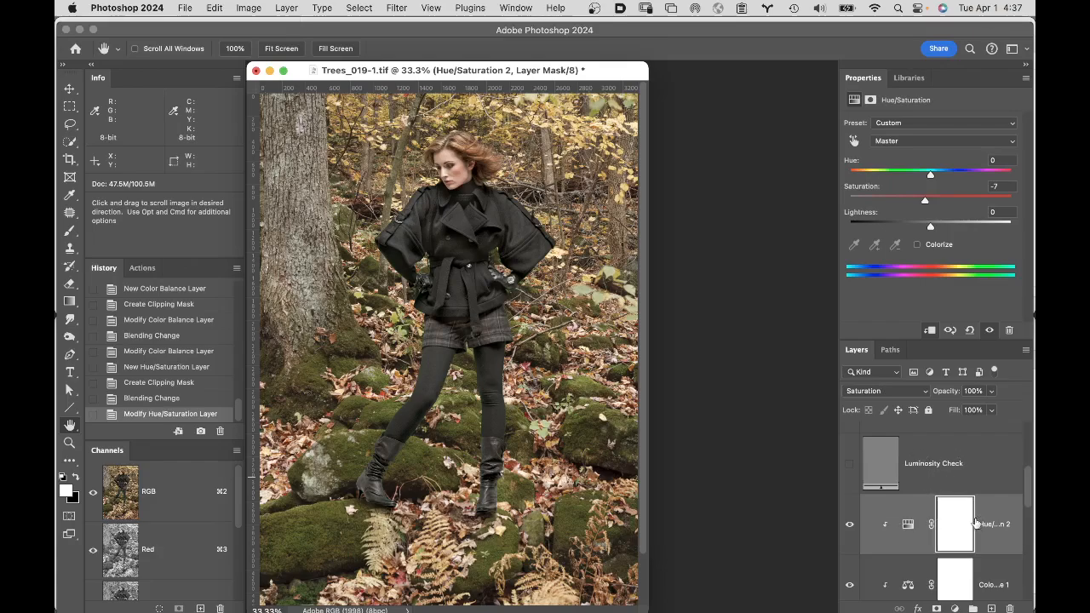
# Step: Compare the model with and without the new Hue/Saturation adjustment, leaving the layer visible
pyautogui.click(850, 528)
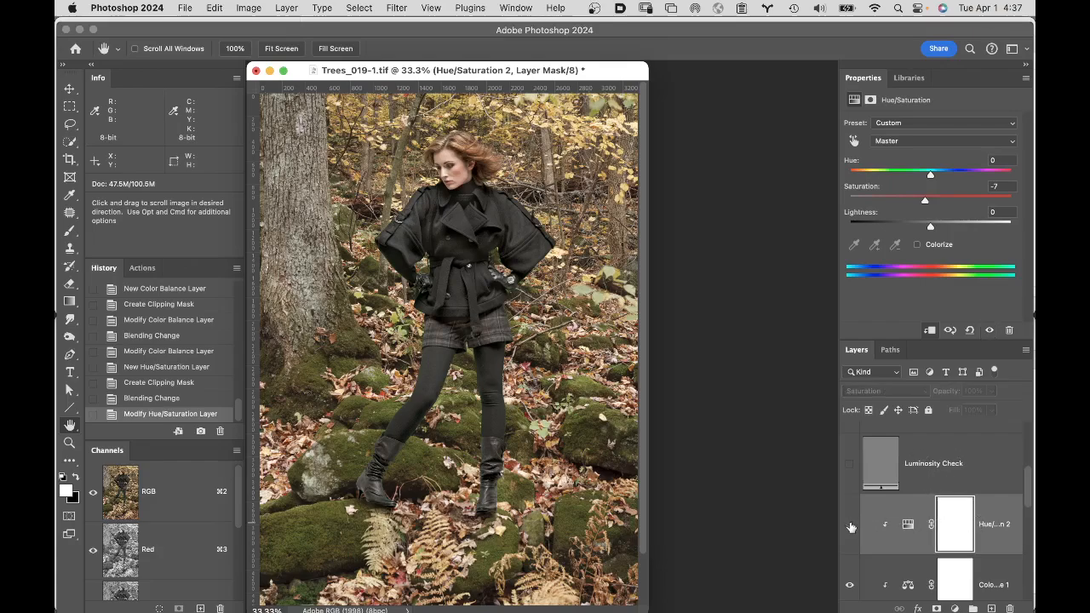
pyautogui.click(851, 528)
pyautogui.click(851, 528)
pyautogui.click(851, 528)
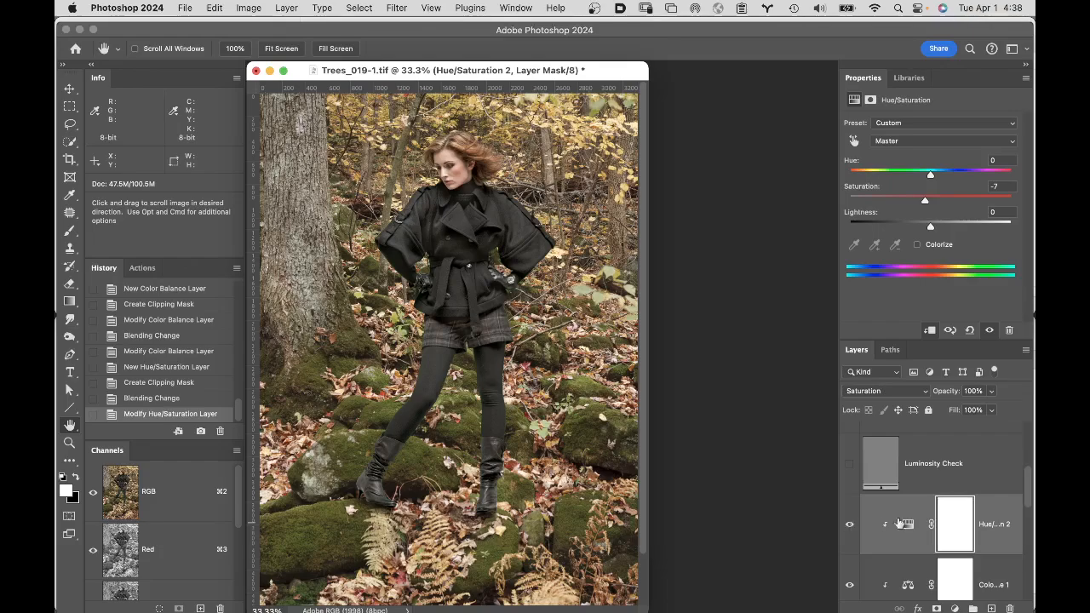
# Step: Show the Luminosity Check layer and locate the Shadows/Highlights smart filter on the Composite Body 2 layer
pyautogui.scroll(-3, 911, 531)
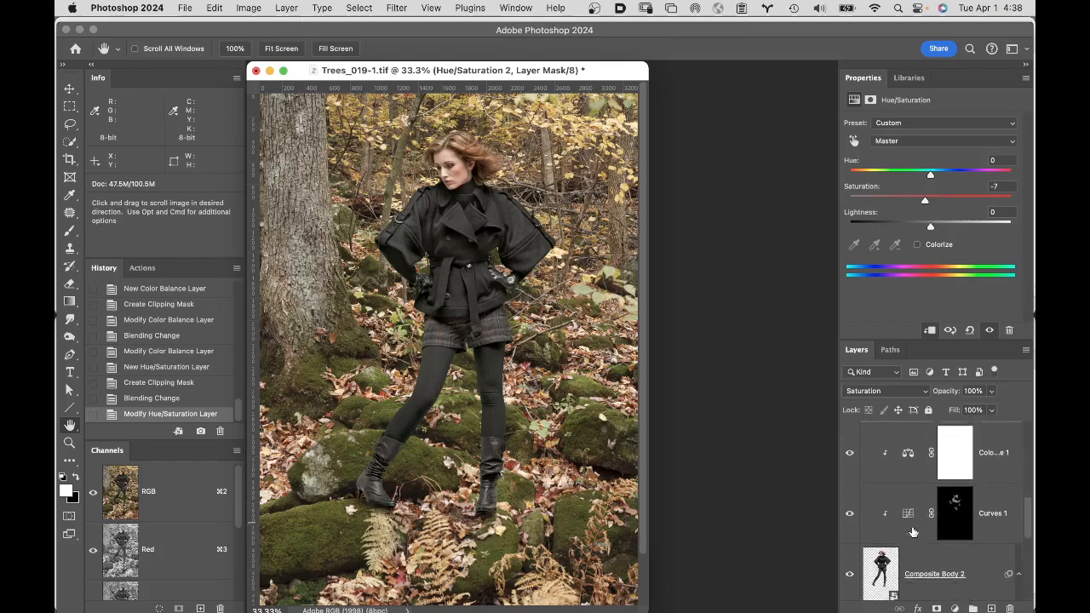
pyautogui.scroll(4, 911, 531)
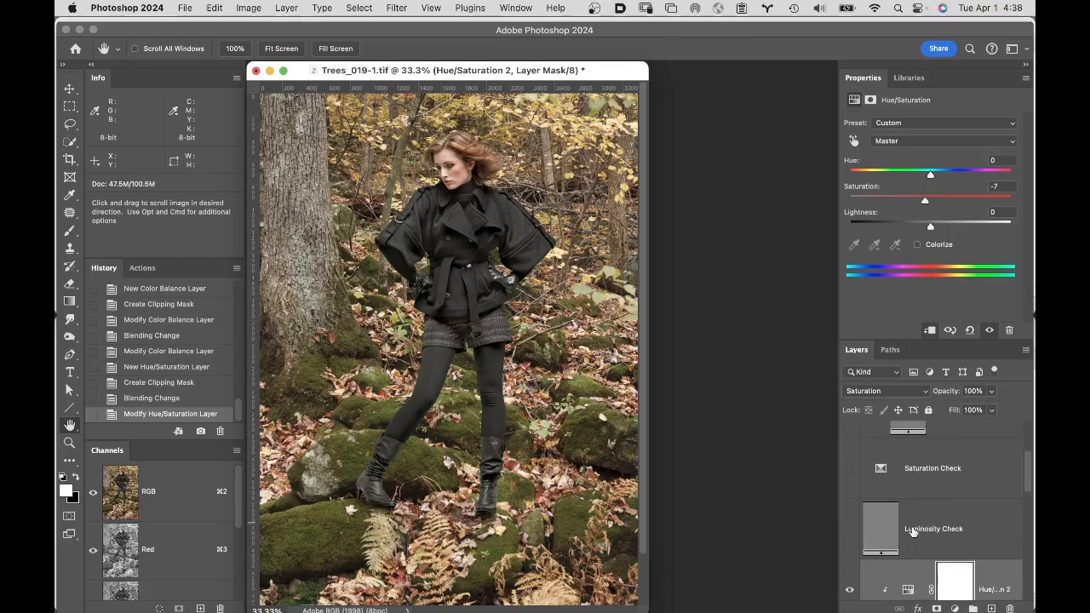
pyautogui.click(848, 528)
pyautogui.scroll(-5, 854, 563)
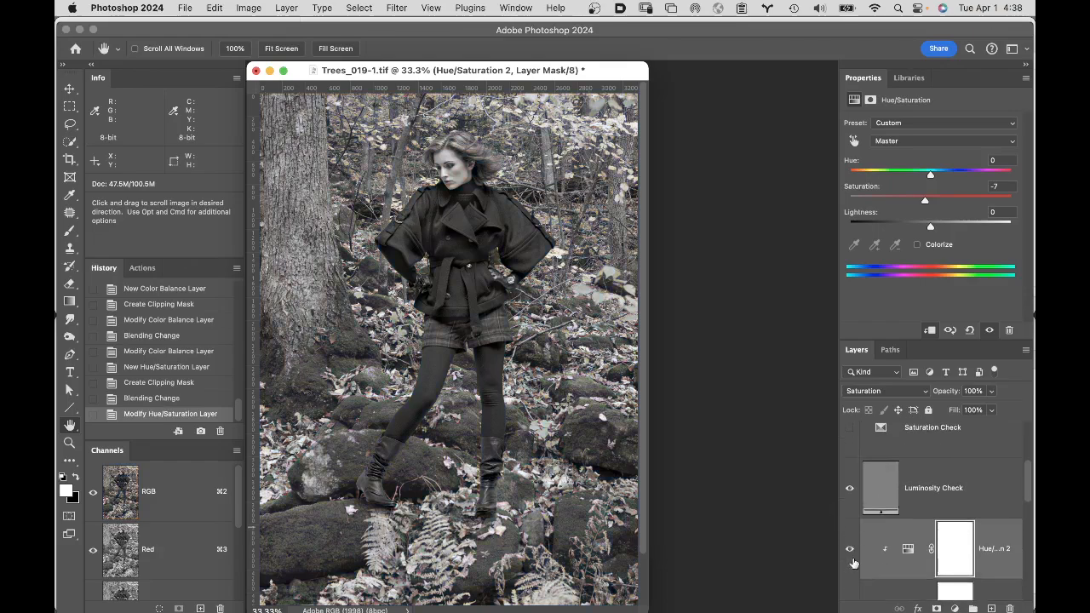
pyautogui.scroll(-3, 854, 563)
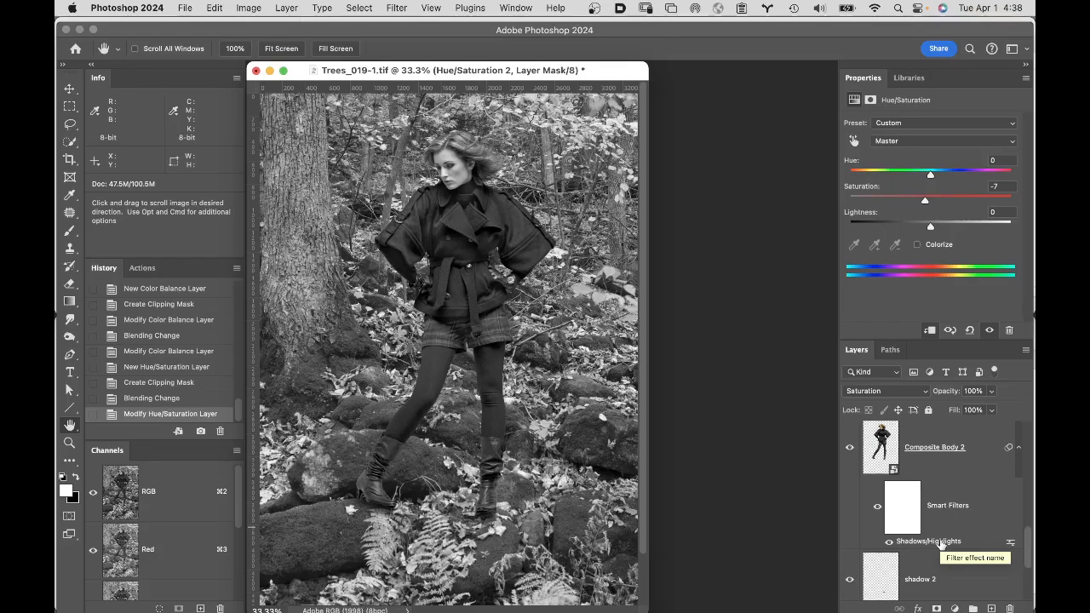
# Step: Set the Shadows amount in Composite Body 2's Shadows/Highlights smart filter to 23%
pyautogui.doubleClick(940, 544)
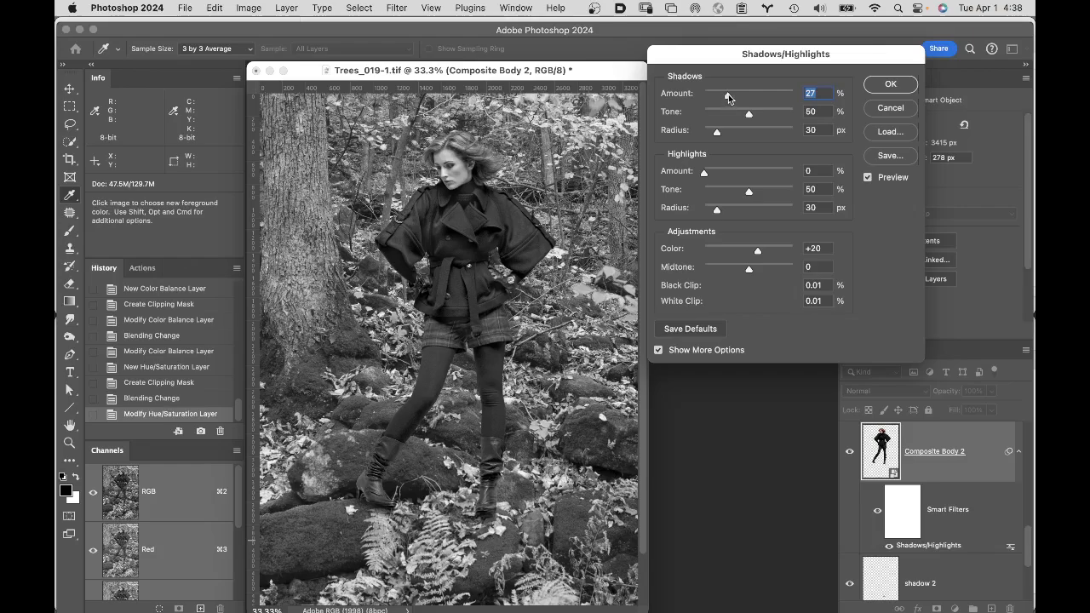
pyautogui.moveTo(728, 94); pyautogui.dragTo(722, 97)
pyautogui.click(903, 83)
pyautogui.click(902, 84)
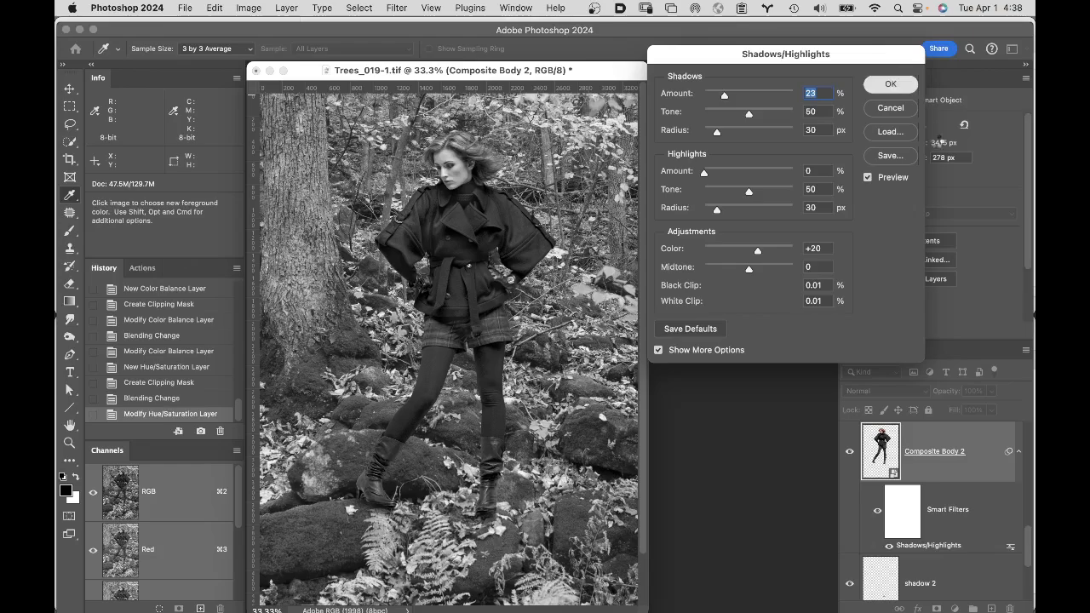
# Step: Hide the Luminosity Check layer and save the document with the whole image in view
pyautogui.scroll(2, 904, 460)
pyautogui.scroll(5, 904, 460)
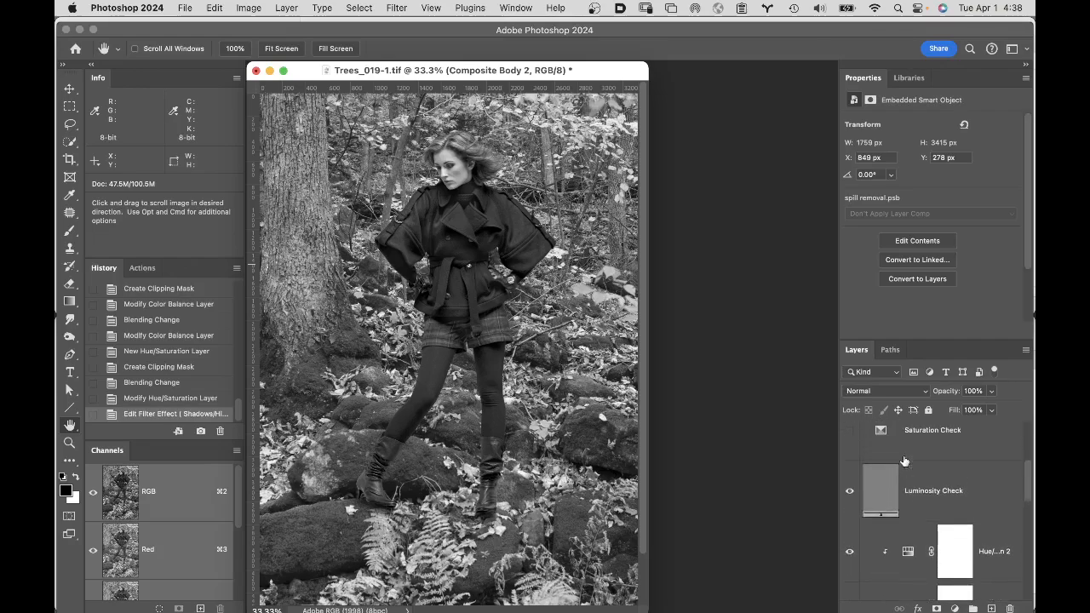
pyautogui.click(848, 492)
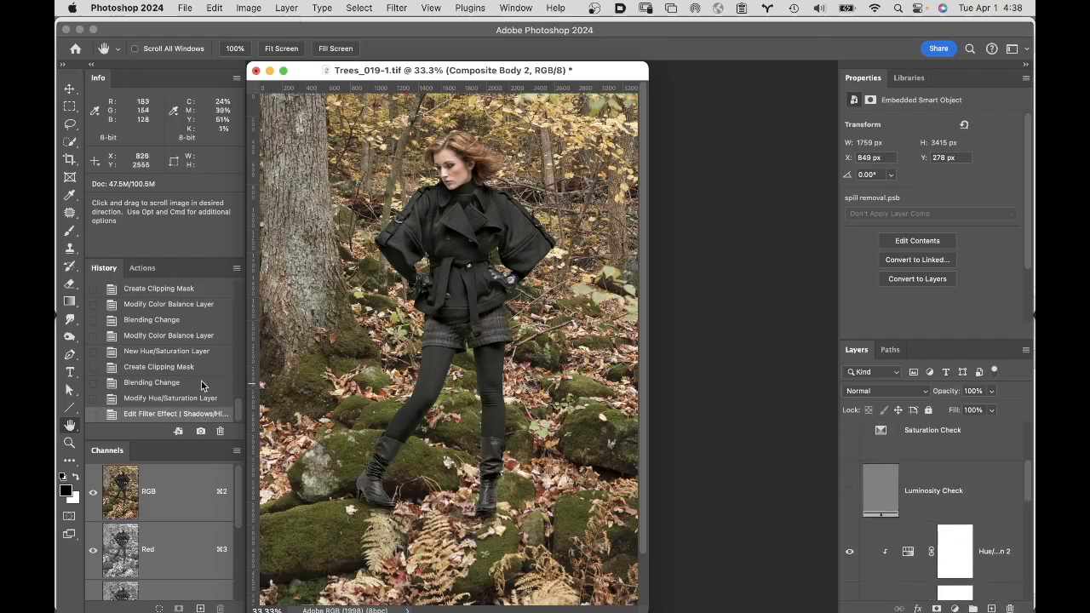
pyautogui.doubleClick(70, 425)
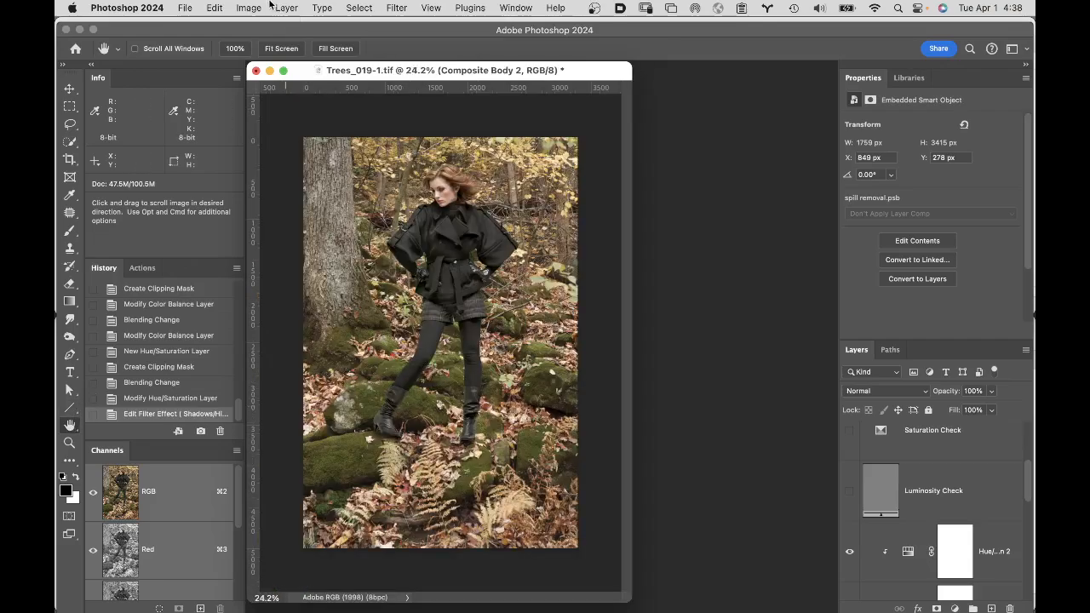
pyautogui.click(190, 8)
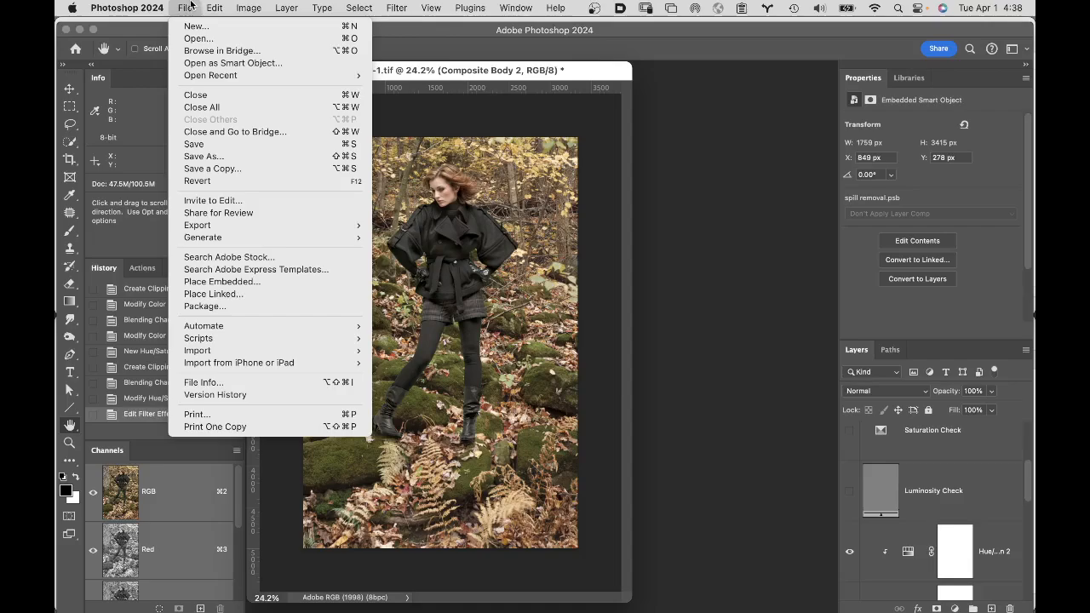
pyautogui.click(217, 147)
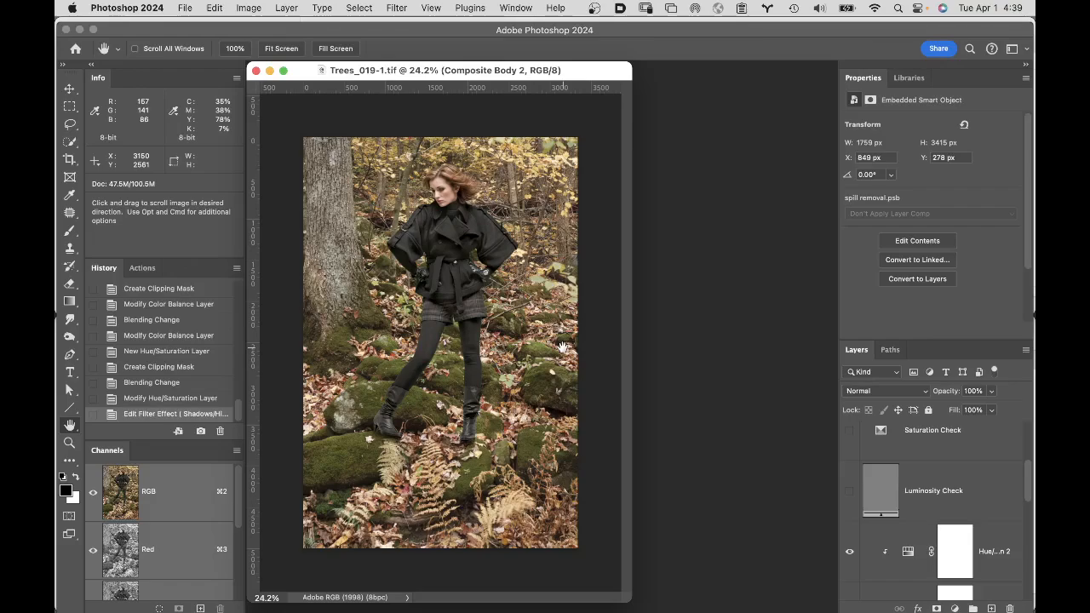
# Step: Create a history snapshot of the full document named "final"
pyautogui.keyDown('alt'); pyautogui.click(201, 432); pyautogui.keyUp('alt')
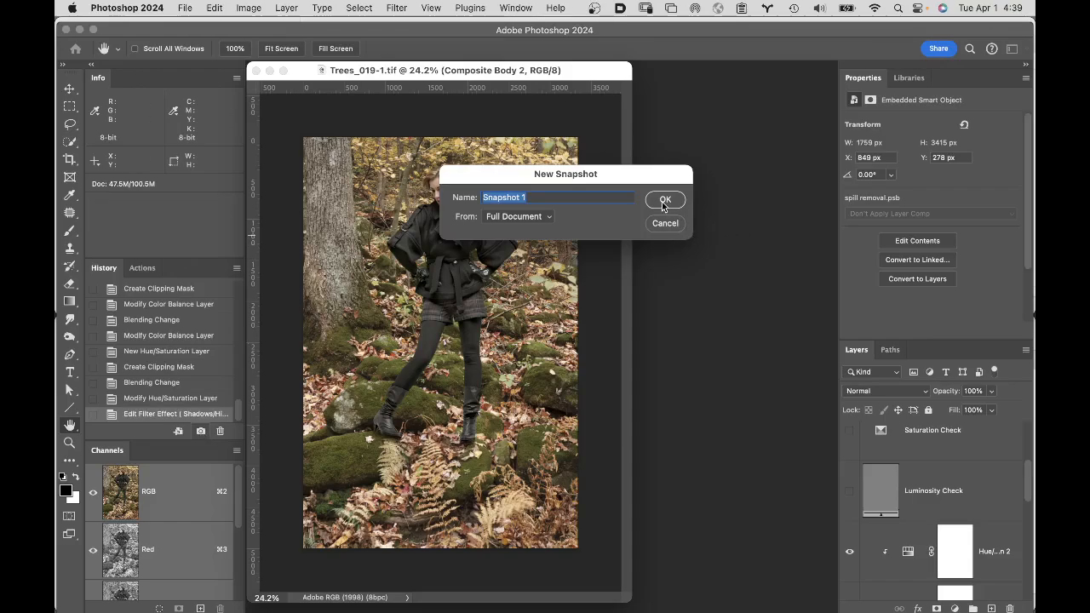
pyautogui.write('final')
pyautogui.click(673, 200)
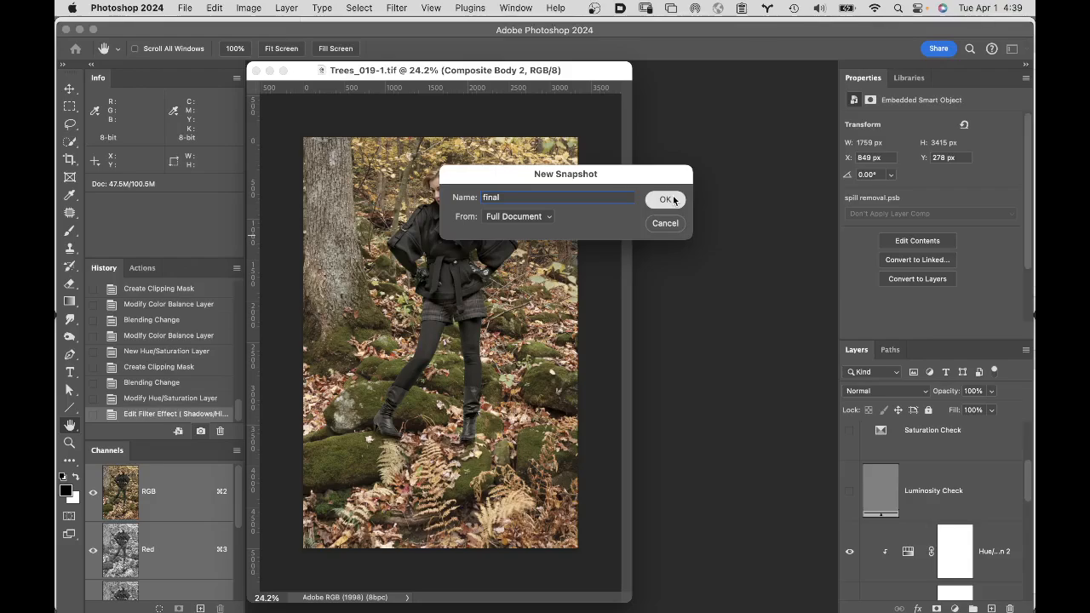
pyautogui.click(665, 199)
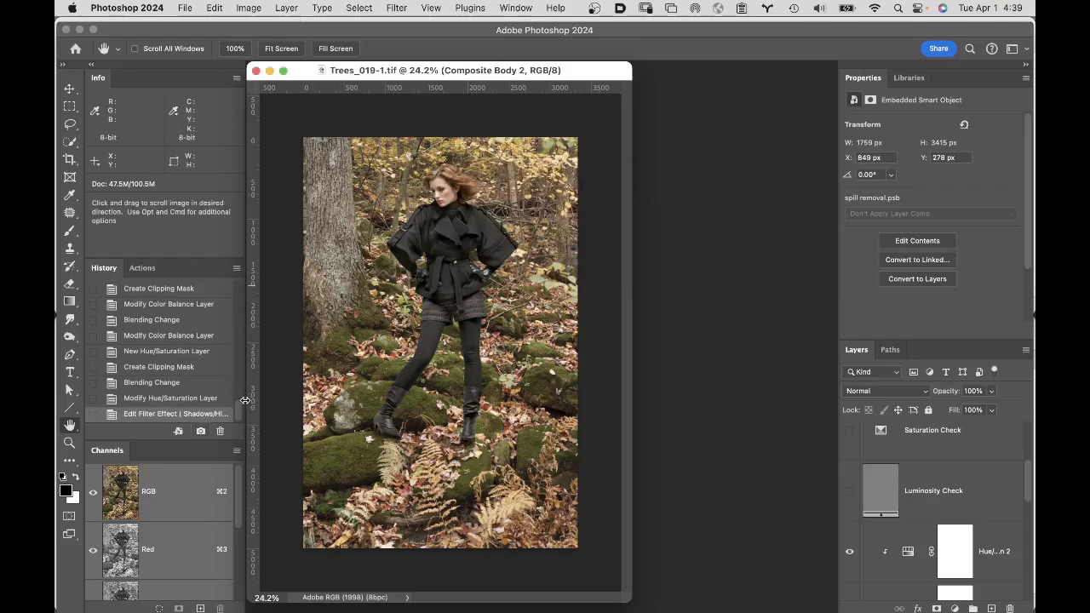
# Step: Compare the 4:13:15 PM and 3:43:36 PM history snapshots with the "final" snapshot, ending on "final"
pyautogui.moveTo(240, 407); pyautogui.dragTo(231, 278)
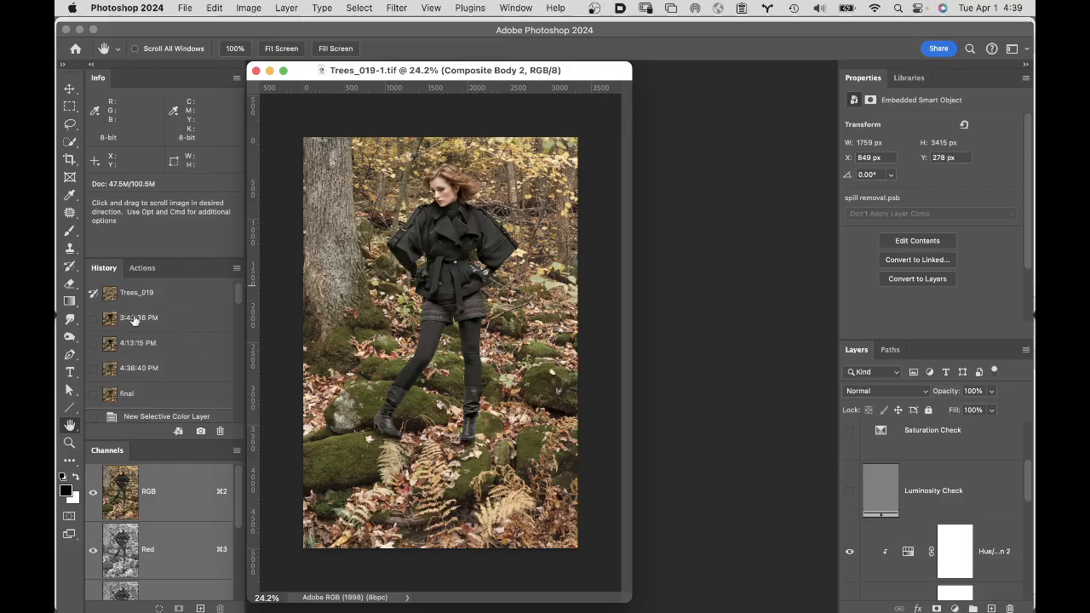
pyautogui.click(168, 343)
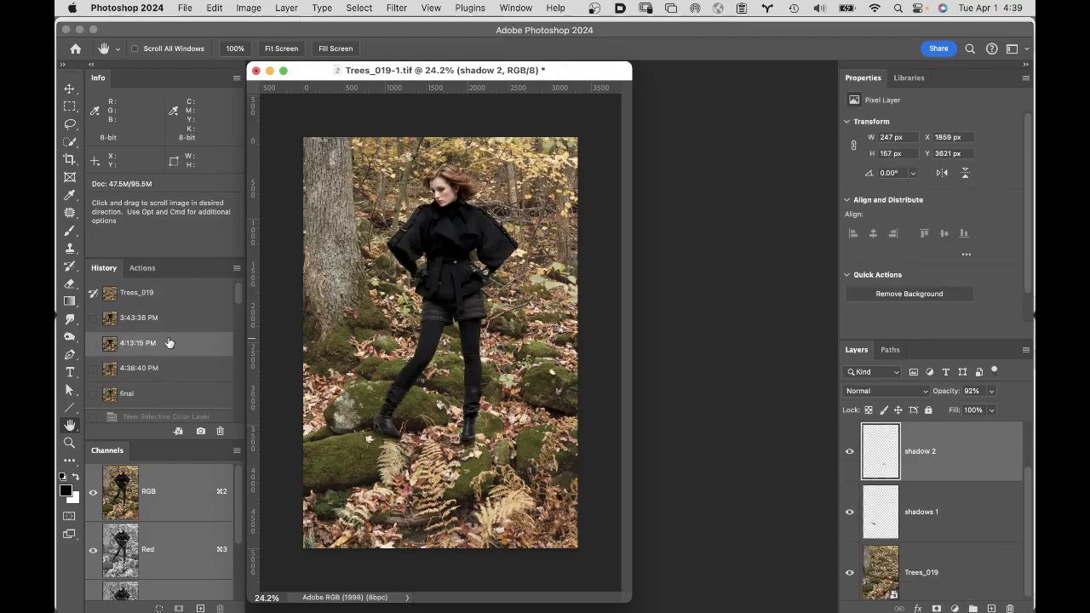
pyautogui.click(162, 401)
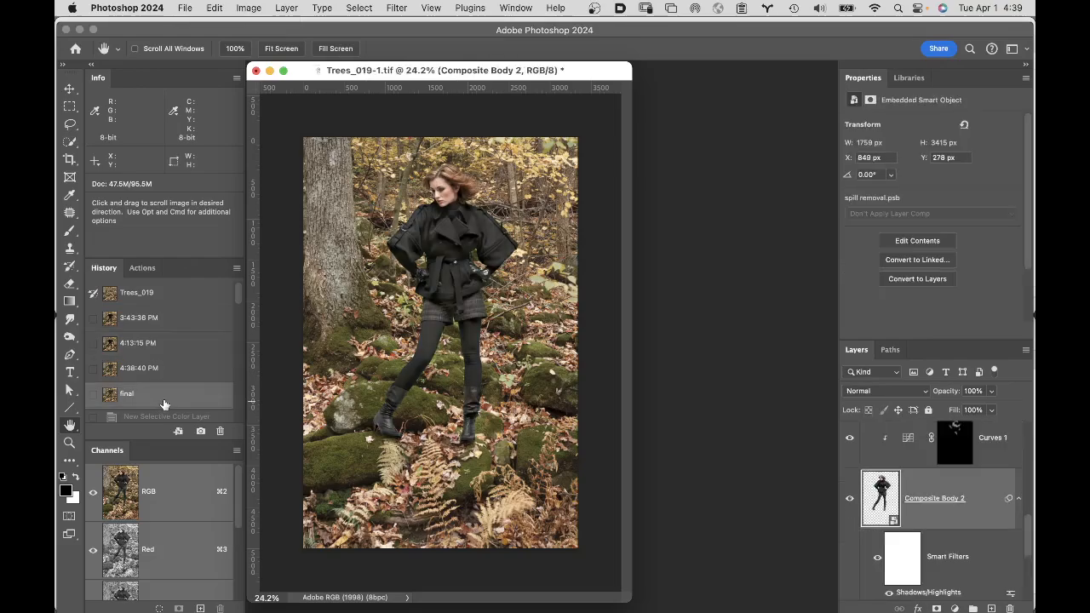
pyautogui.click(174, 323)
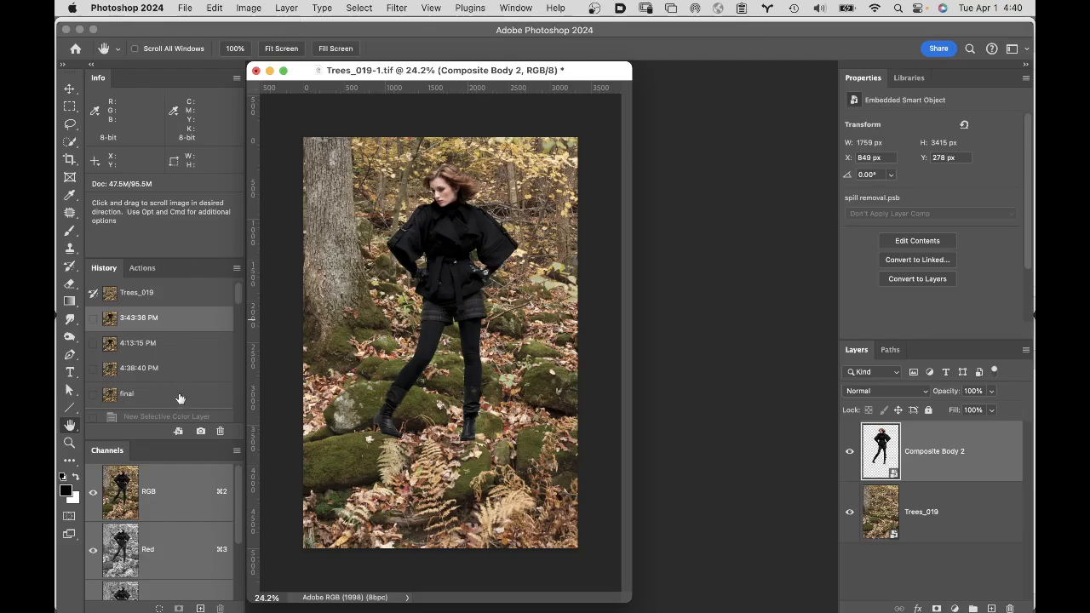
pyautogui.click(180, 398)
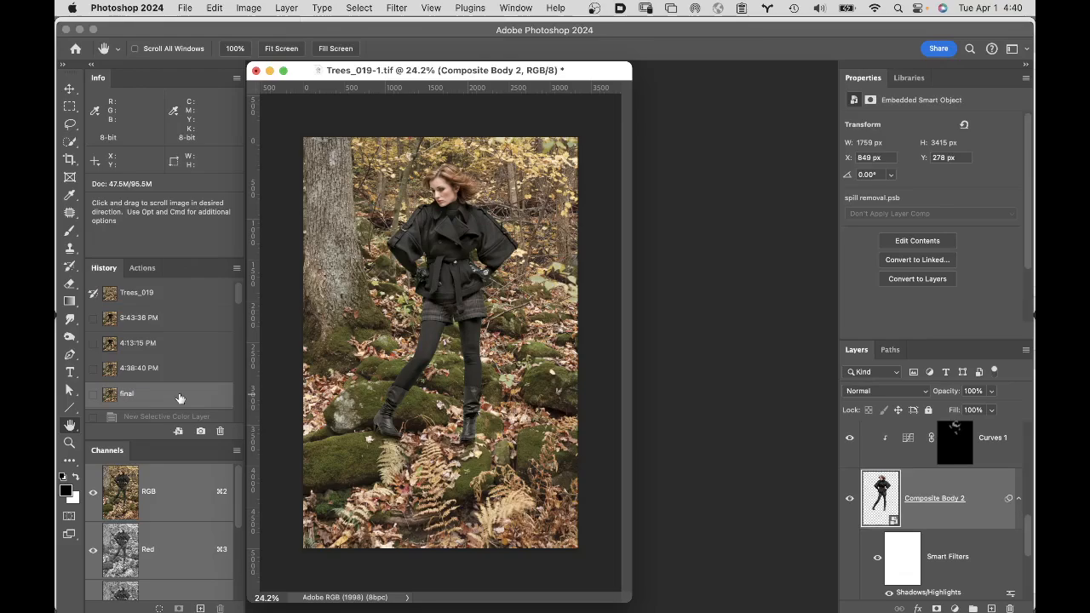
# Step: Compare the 3:43:36 PM history snapshot with the "final" snapshot once more, ending on "final"
pyautogui.click(191, 318)
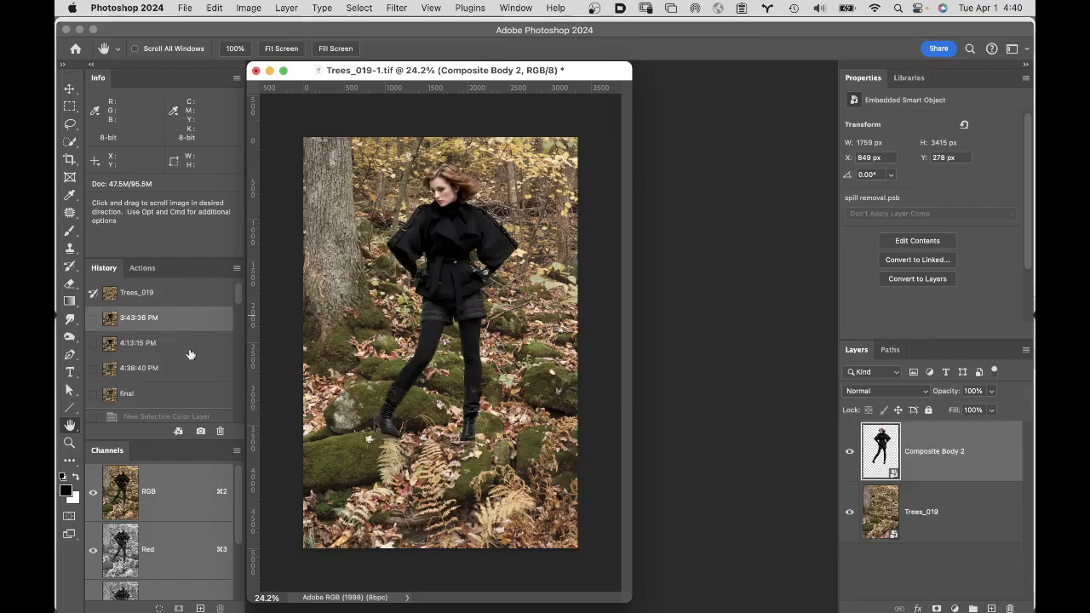
pyautogui.click(189, 396)
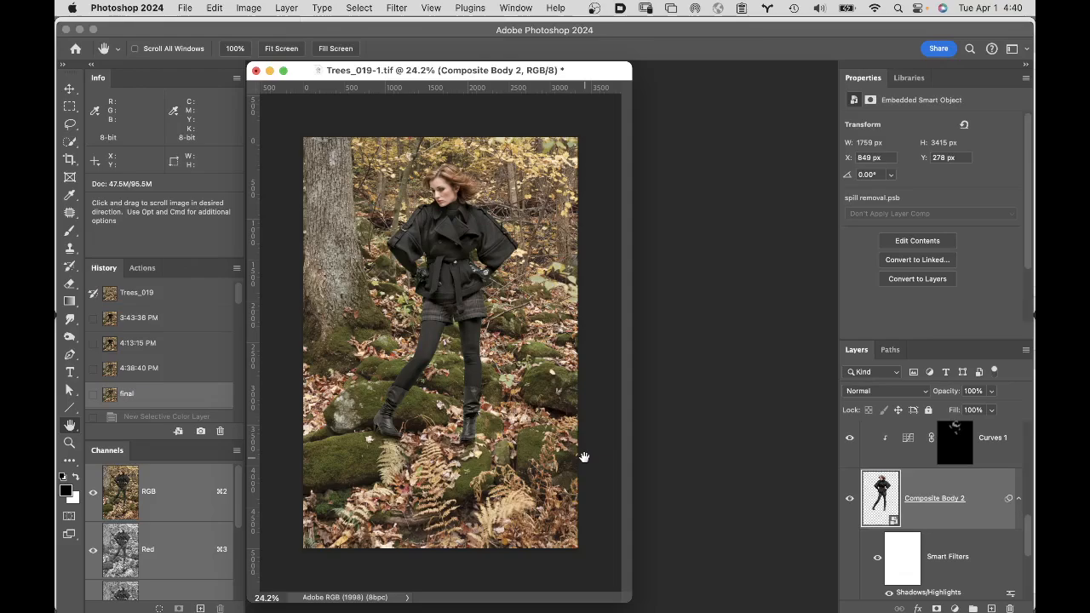
# Step: Switch to Chrome and read the Assignment 9.1 brief on compositing a real background, including its due date
pyautogui.moveTo(118, 601)
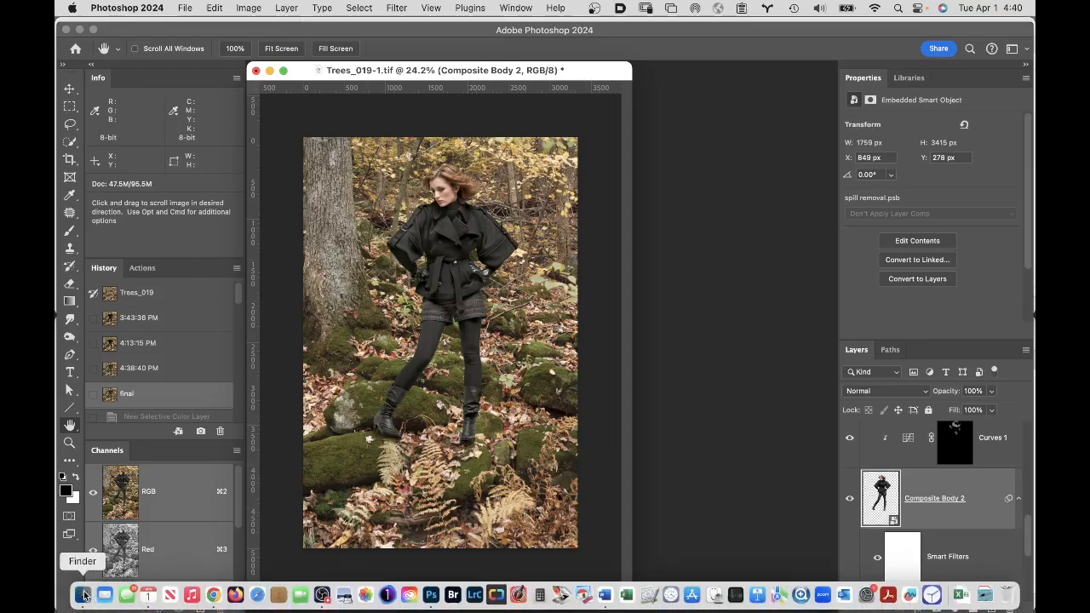
pyautogui.click(83, 595)
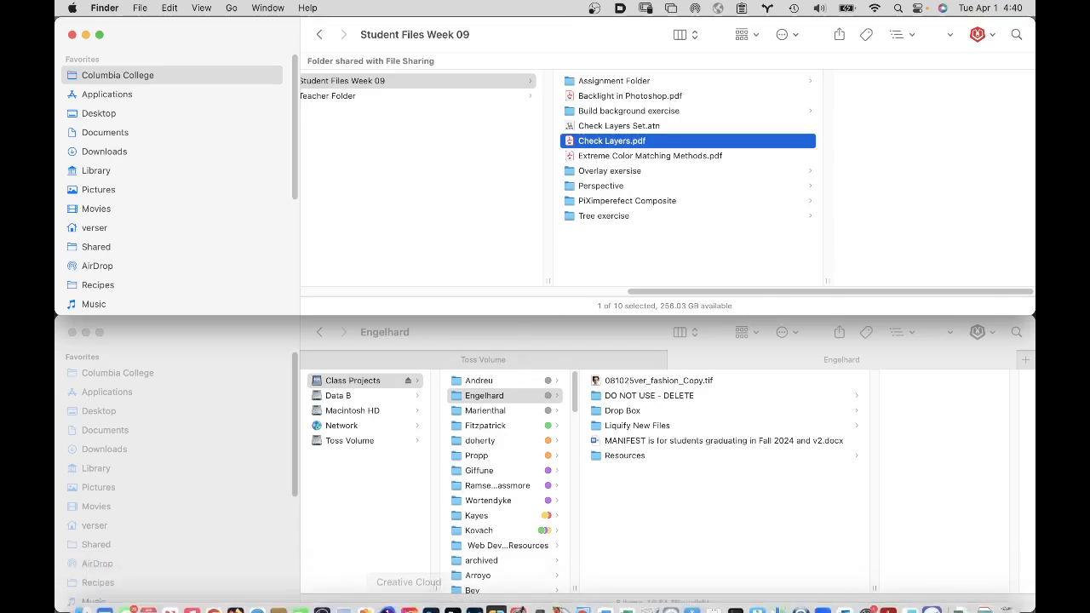
pyautogui.click(212, 595)
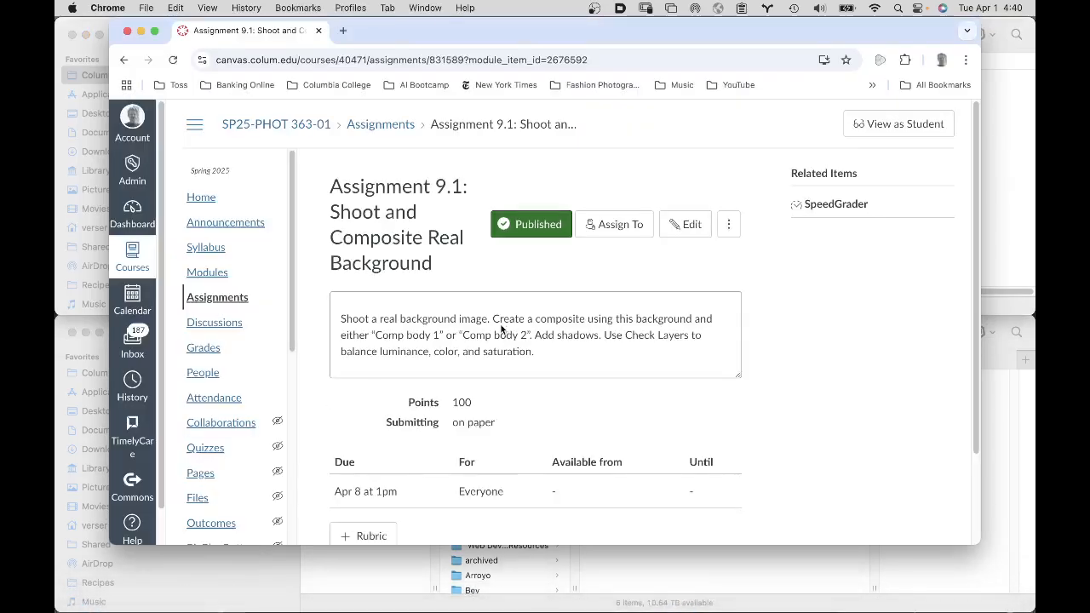
pyautogui.scroll(-1, 492, 426)
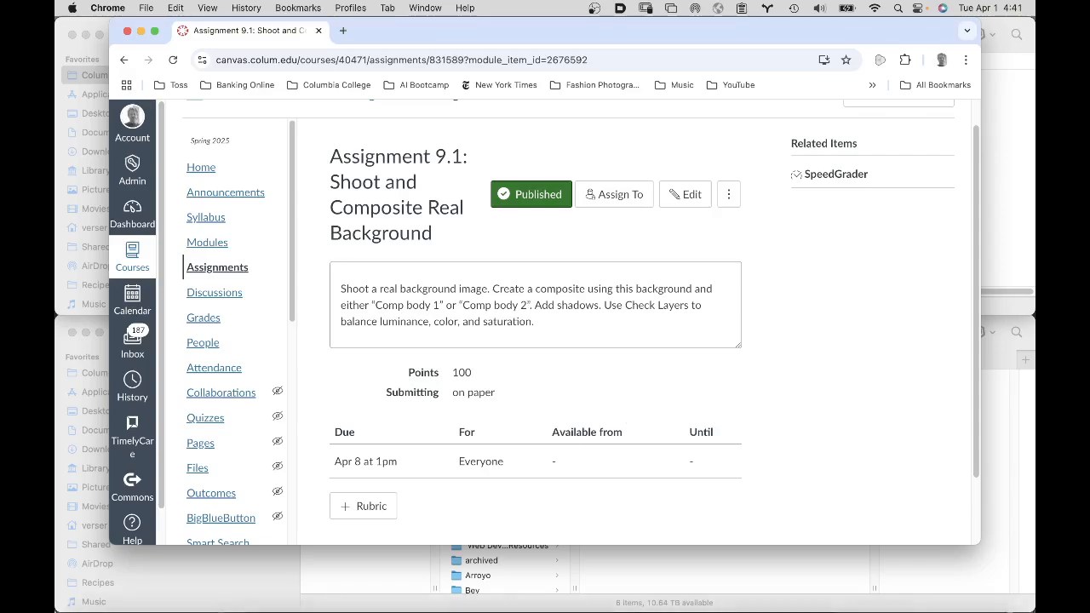
# Step: Switch to Finder and hide all other applications
pyautogui.click(354, 579)
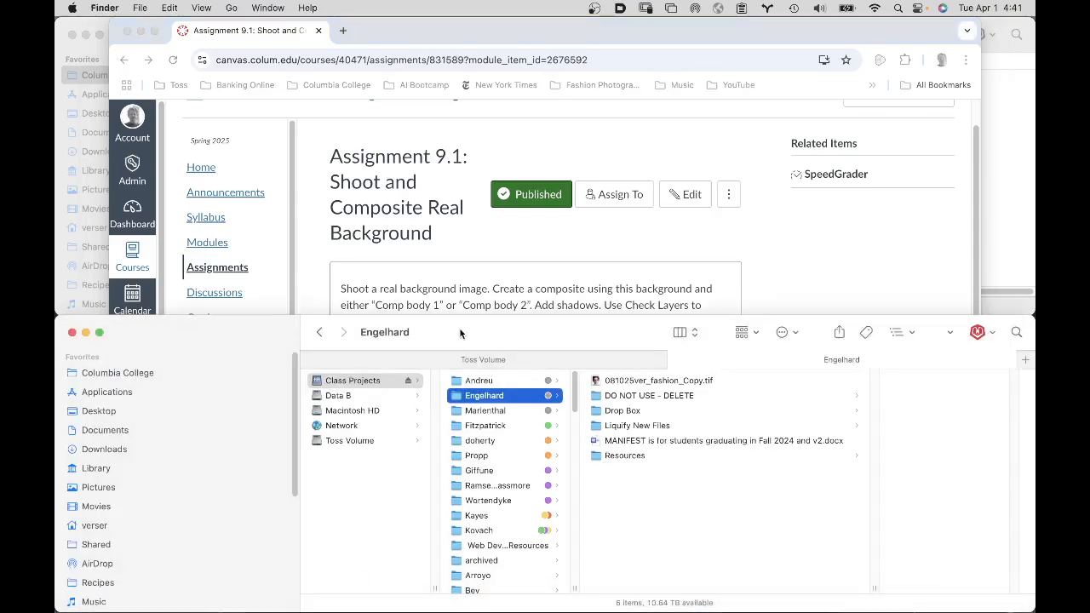
pyautogui.moveTo(91, 606)
pyautogui.click(107, 7)
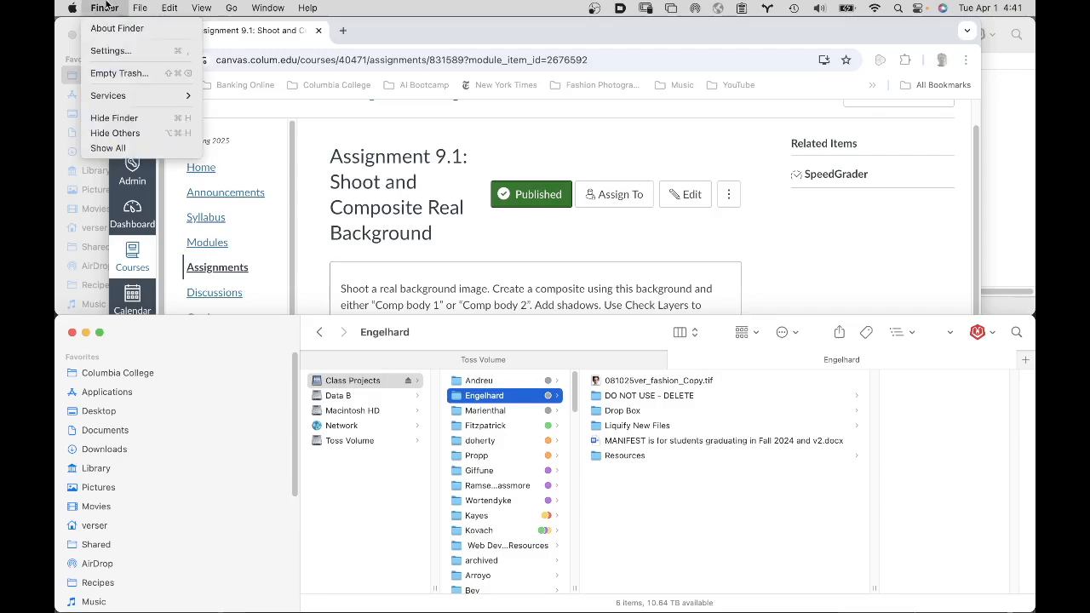
pyautogui.click(155, 134)
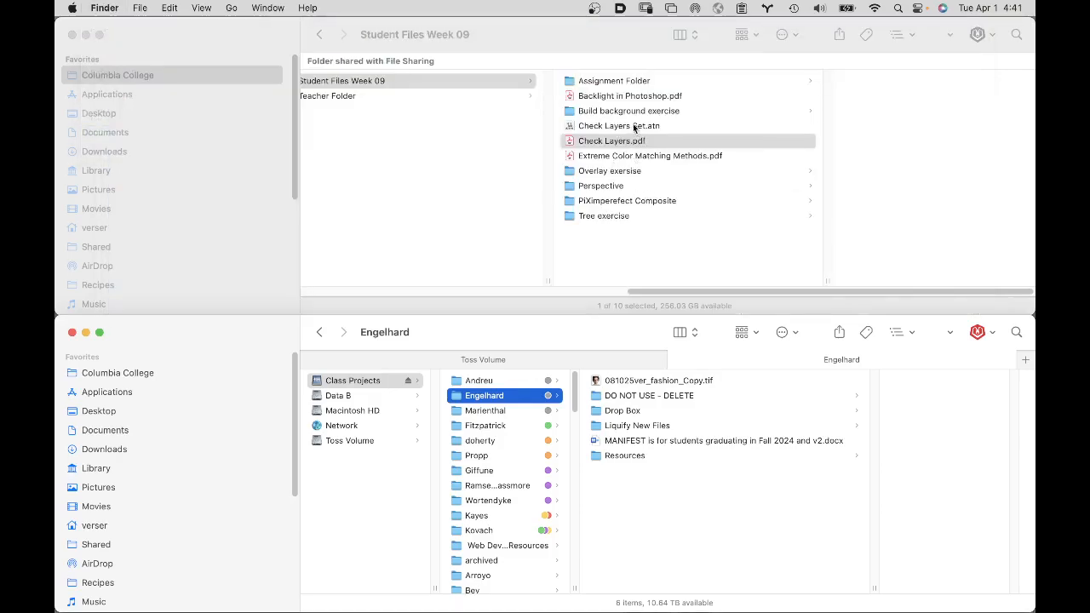
# Step: Open the Assignment Folder in Student Files Week 09 and select Composite Body 1.psd, ending on Composite Body 2.psd
pyautogui.click(628, 82)
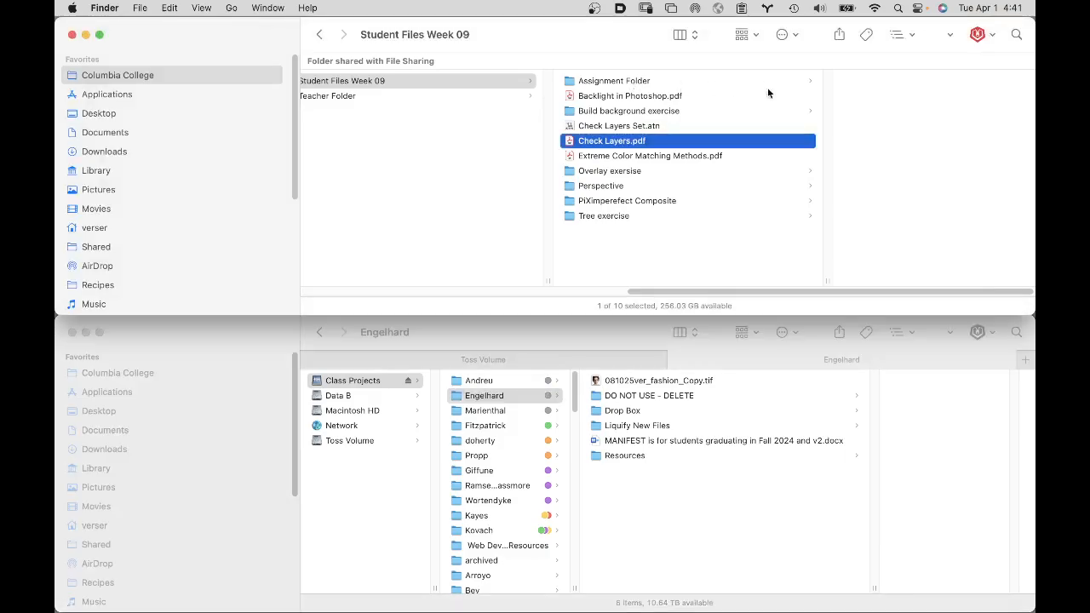
pyautogui.click(686, 80)
pyautogui.click(824, 100)
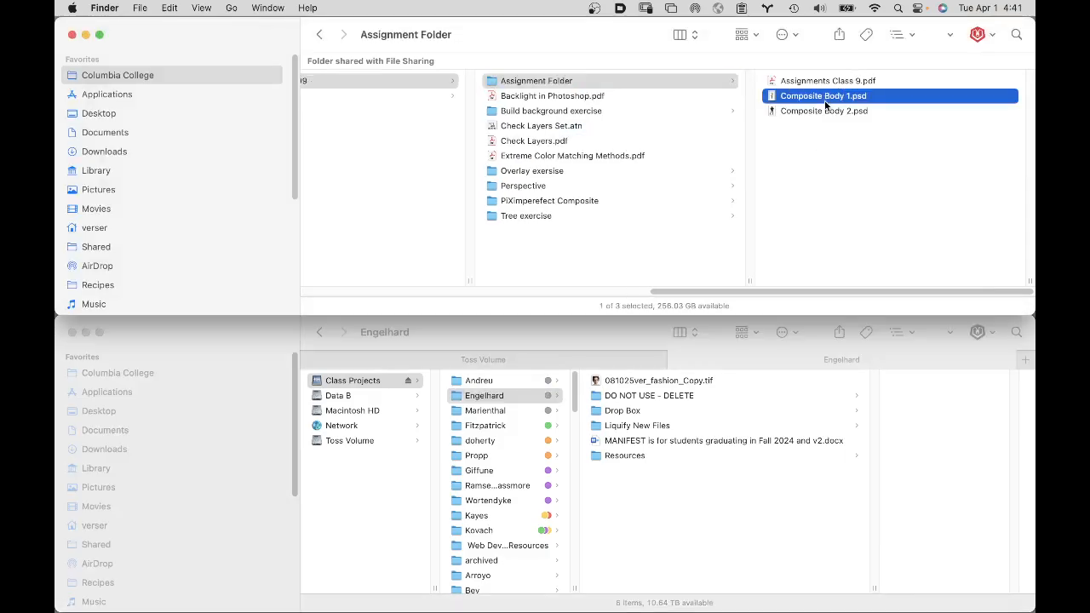
pyautogui.click(824, 112)
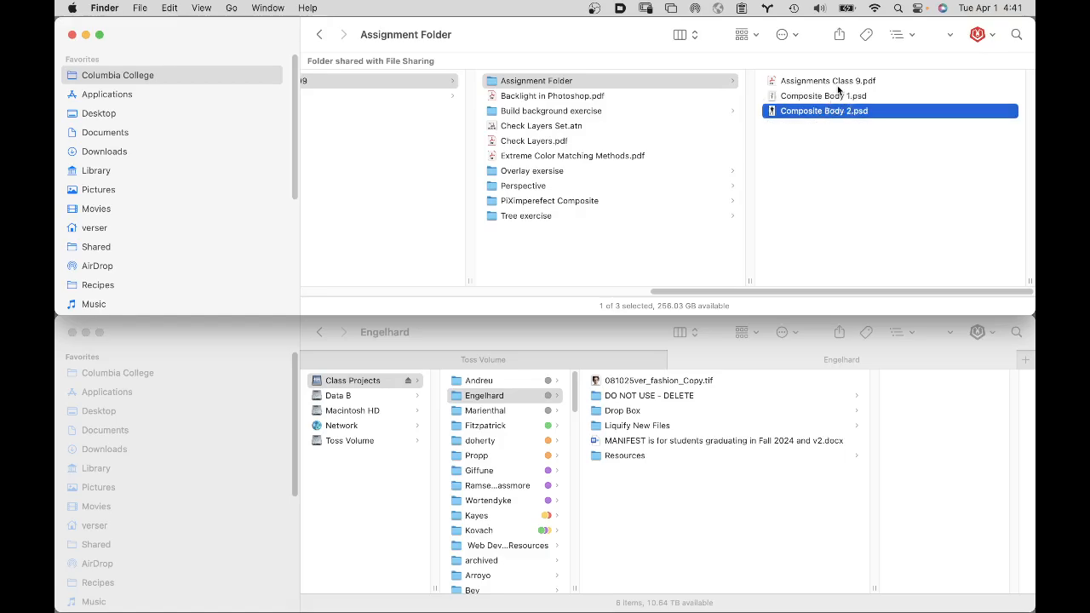
# Step: Preview Assignments Class 9.pdf to read both assignment descriptions, and close the preview
pyautogui.click(838, 80)
pyautogui.press('space')
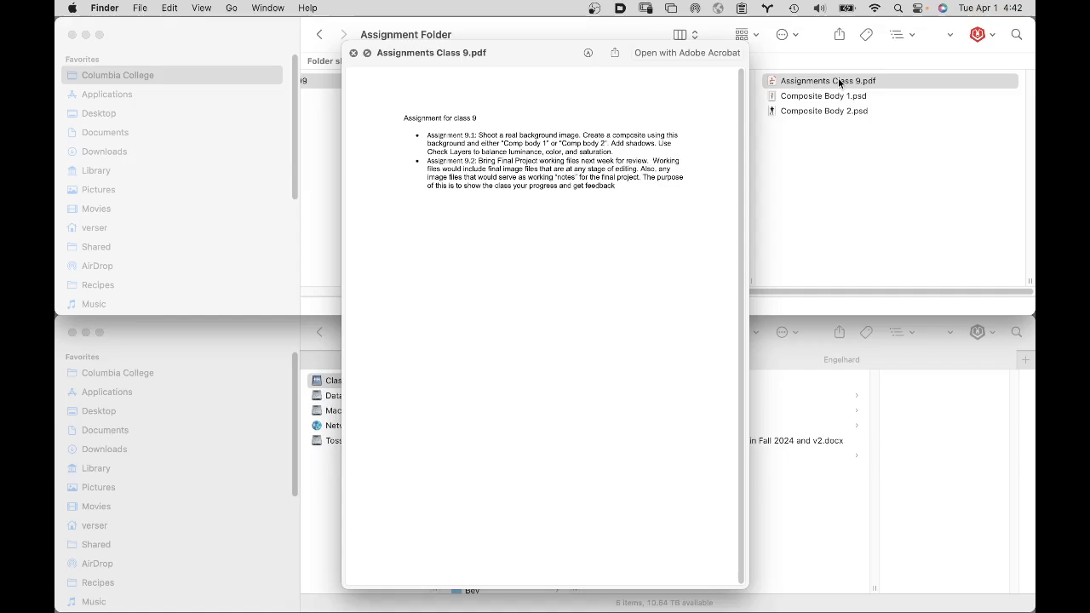
pyautogui.press('space')
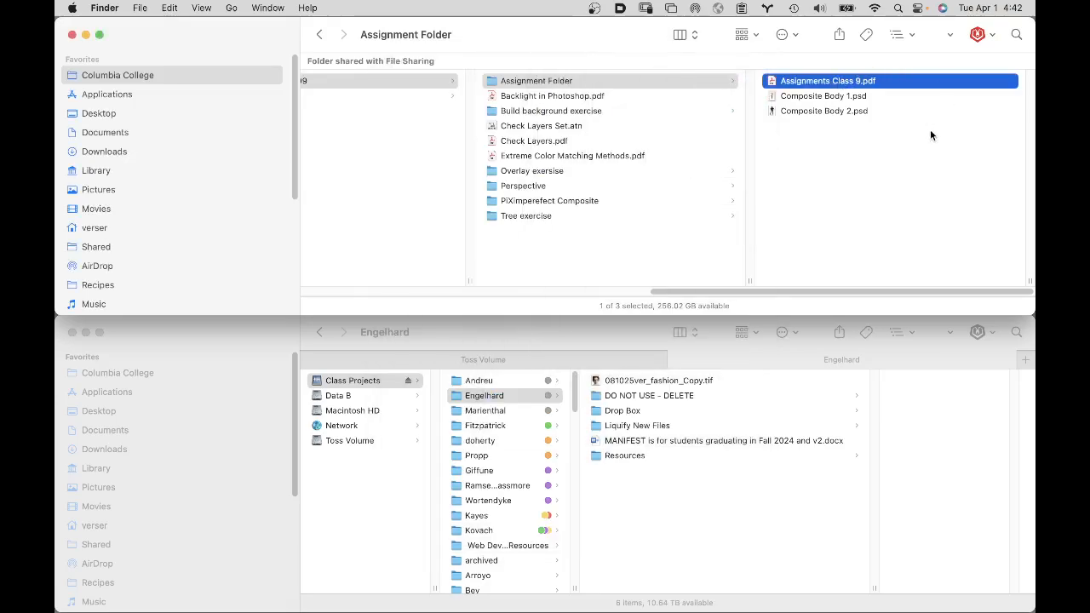
pyautogui.moveTo(444, 606)
pyautogui.moveTo(345, 596)
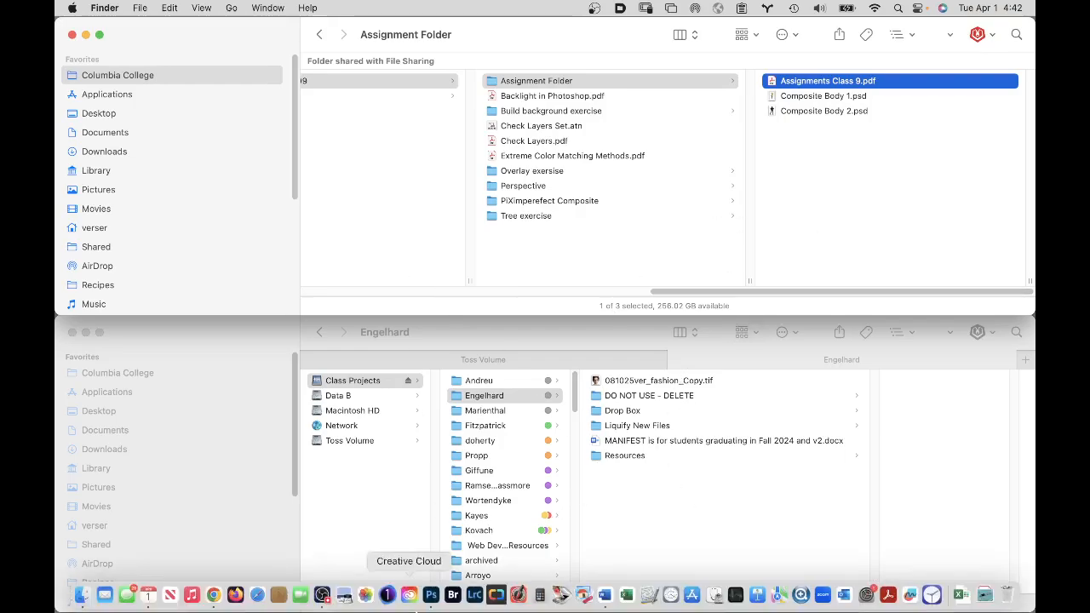
pyautogui.click(322, 595)
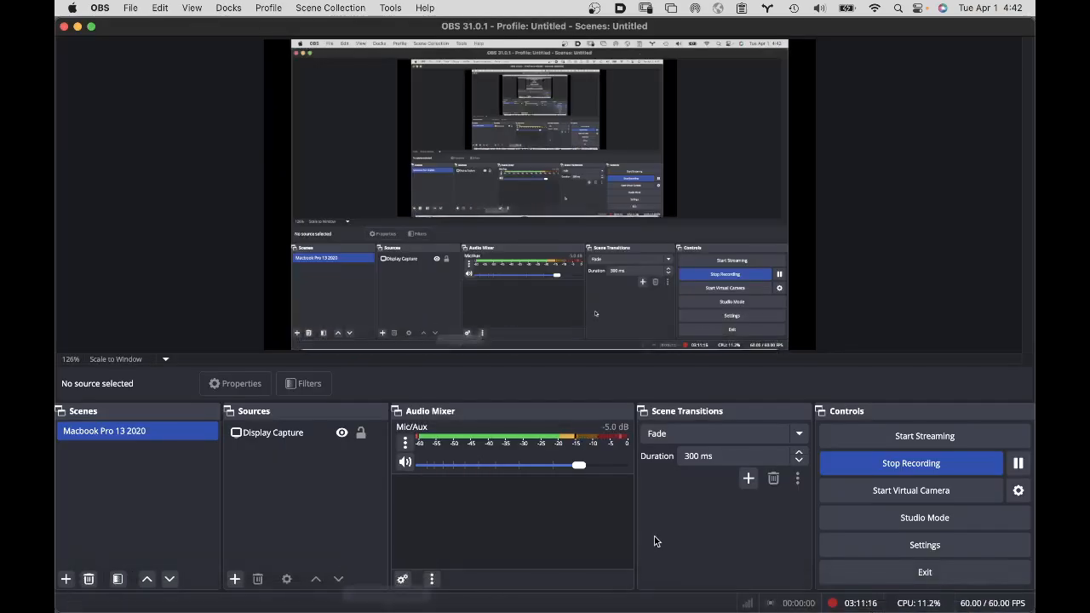